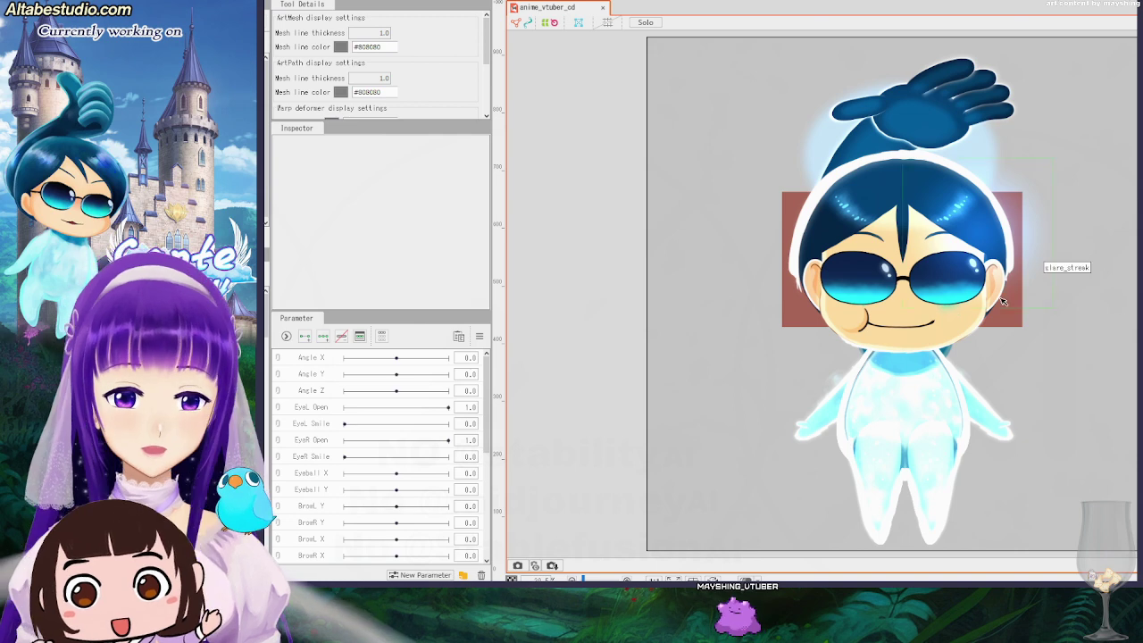
Select the bodyhi_33% highlight mesh on the torso and examine its settings and coverage up close.
left_click(917, 407)
mouse_move(924, 411)
left_mouse_down()
mouse_move(816, 416)
mouse_move(1101, 421)
mouse_move(610, 418)
mouse_move(925, 411)
left_mouse_up()
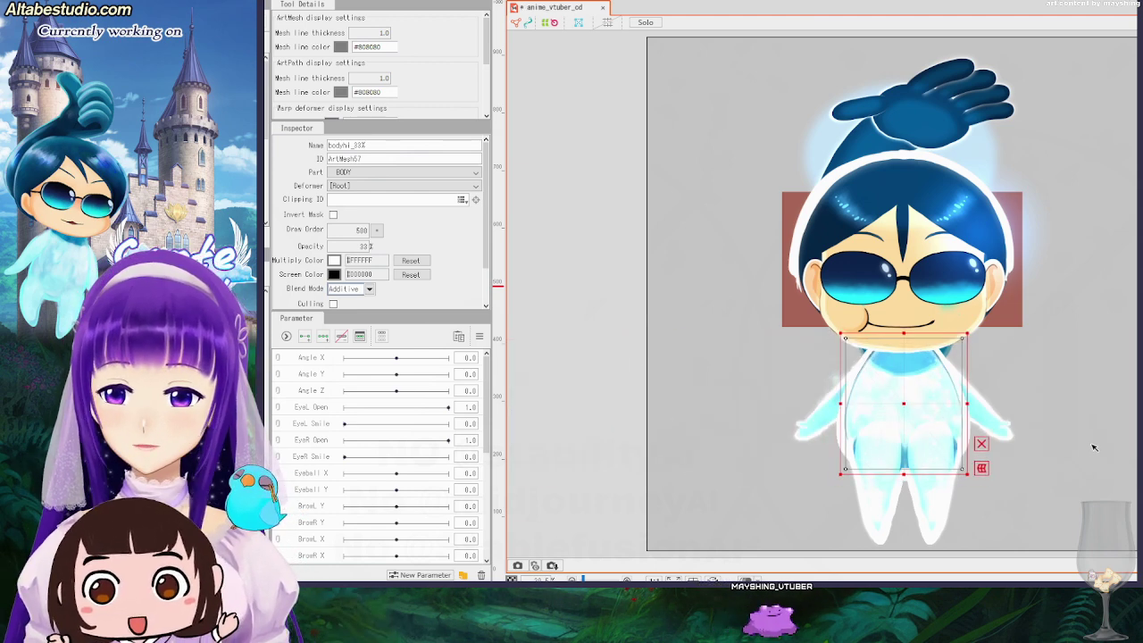
scroll(1093, 448, "up", 3)
left_click_drag(973, 476, 1139, 464)
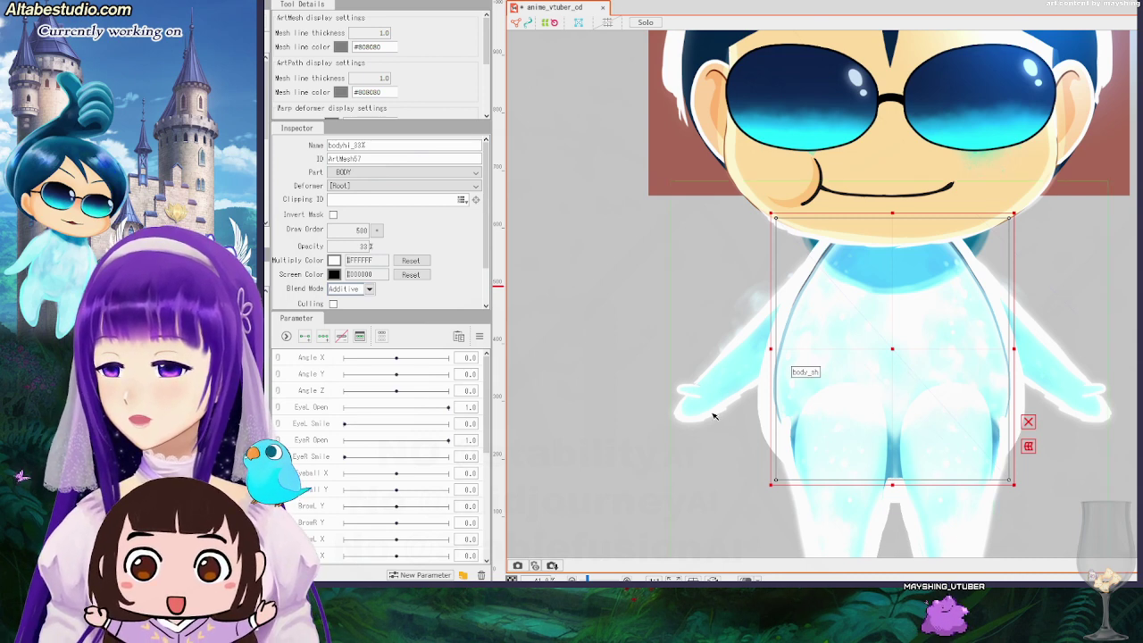
Try moving the body_sh shading mesh across the torso and undo the last move.
left_click(935, 408)
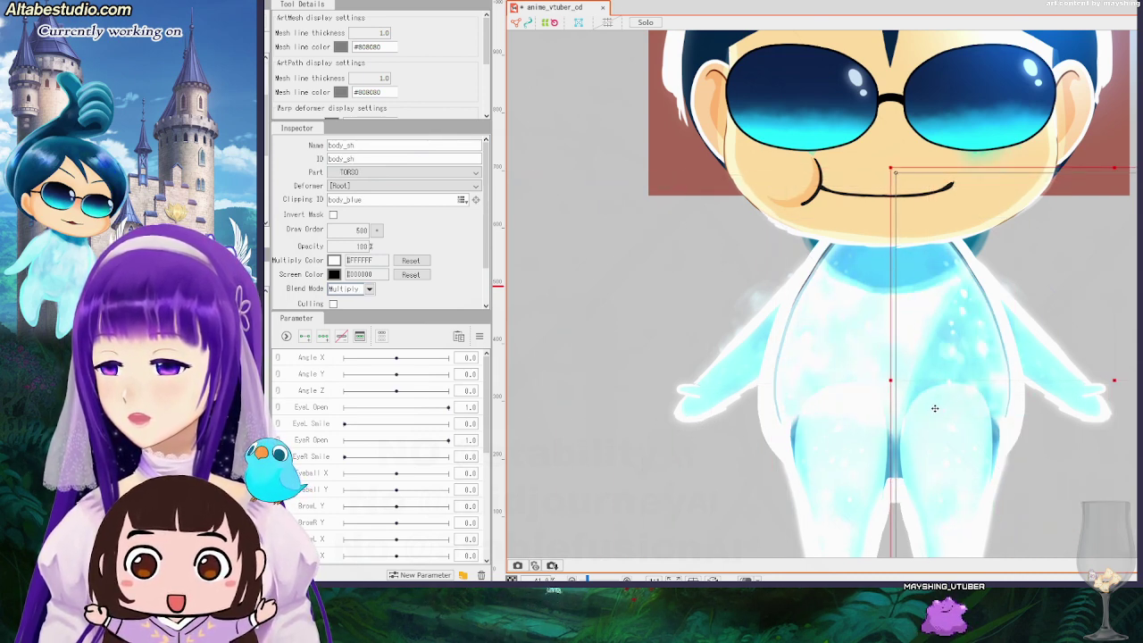
mouse_move(935, 408)
left_mouse_down()
mouse_move(1012, 403)
mouse_move(646, 401)
mouse_move(702, 400)
left_mouse_up()
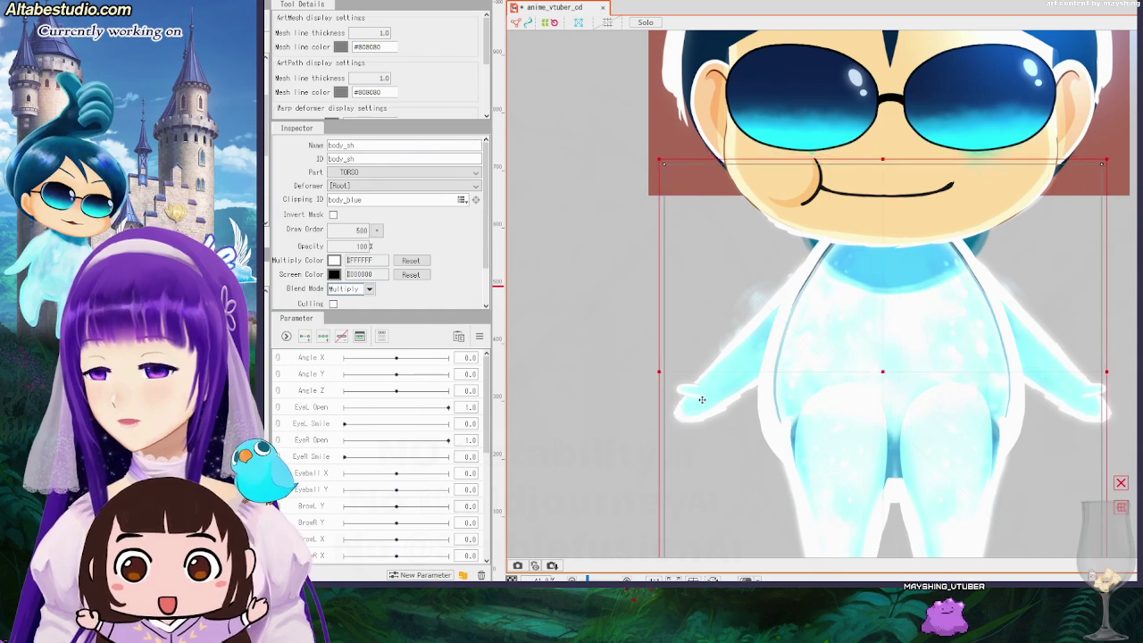
key("ctrl+z")
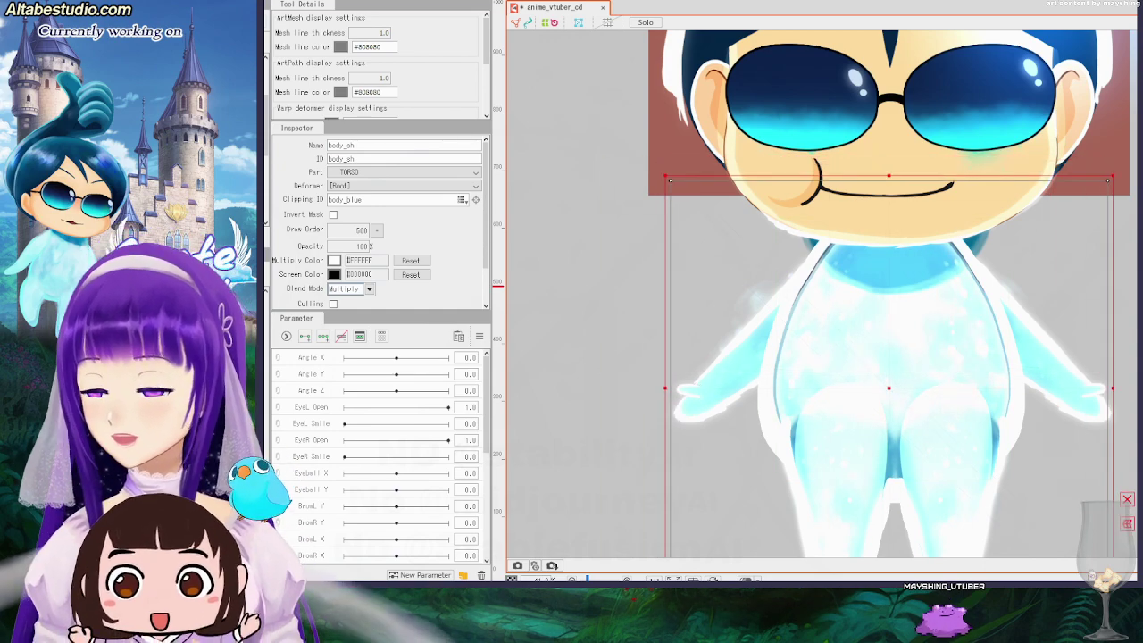
Check the hair_soft_mask and highlight blur meshes on the head and save the model.
scroll(1130, 349, "down", 3)
left_click_drag(1026, 295, 1028, 503)
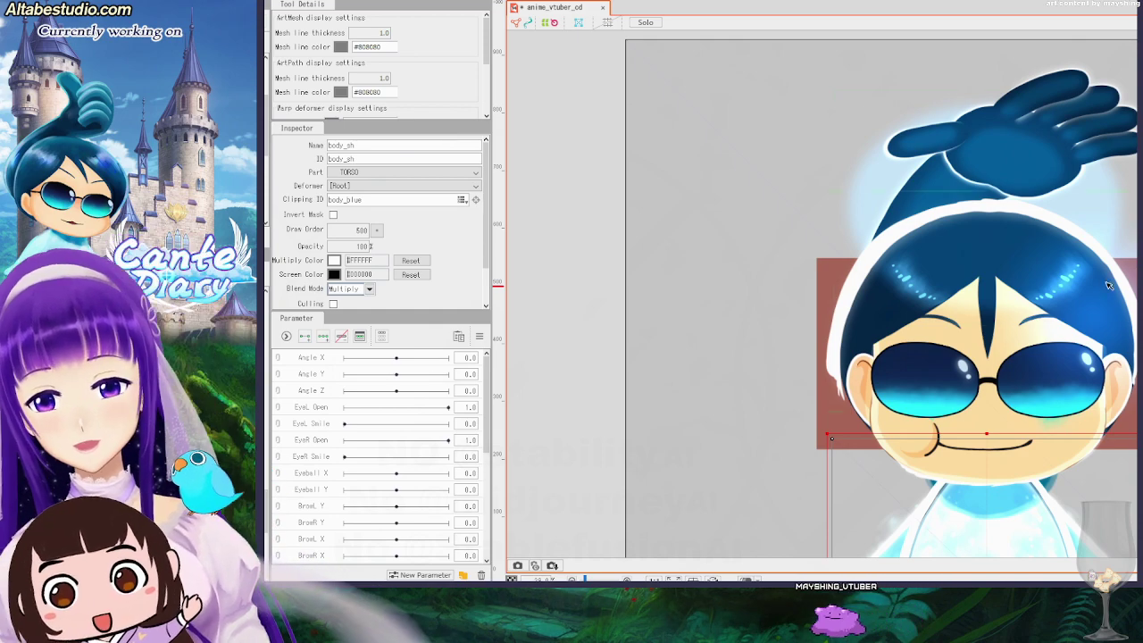
left_click(1002, 263)
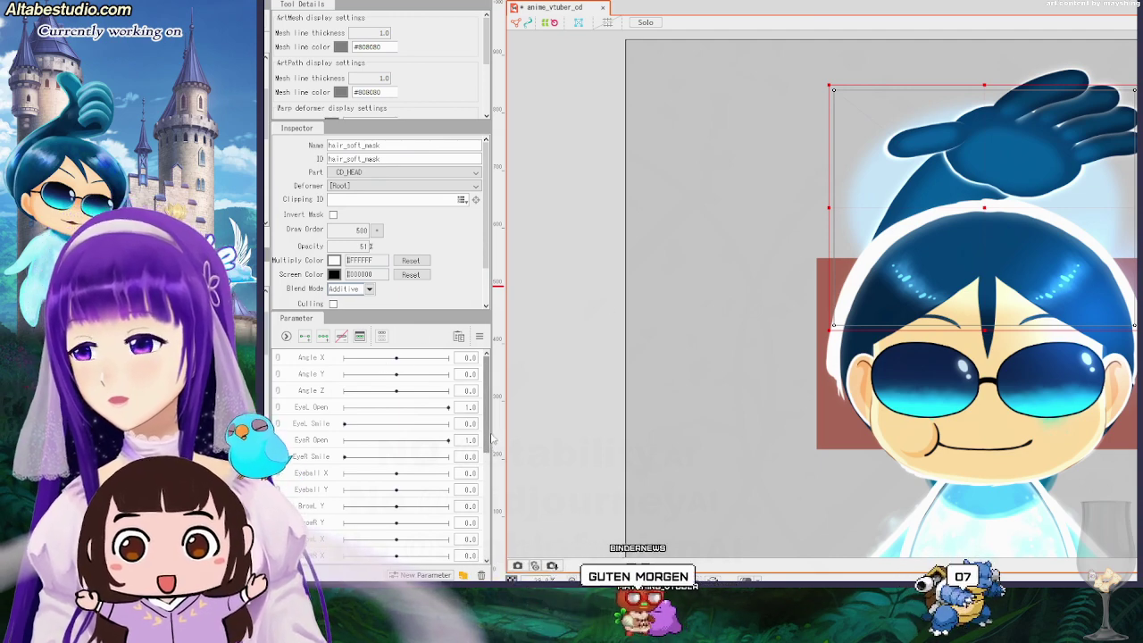
mouse_move(488, 442)
left_mouse_down()
mouse_move(496, 473)
mouse_move(500, 429)
left_mouse_up()
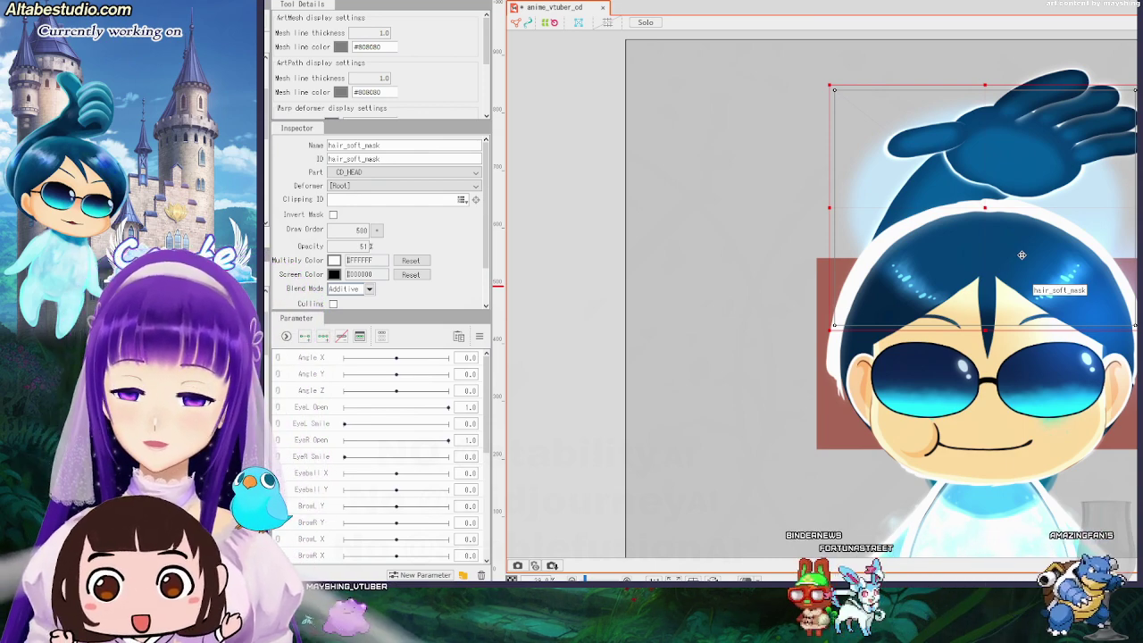
right_click(1023, 259)
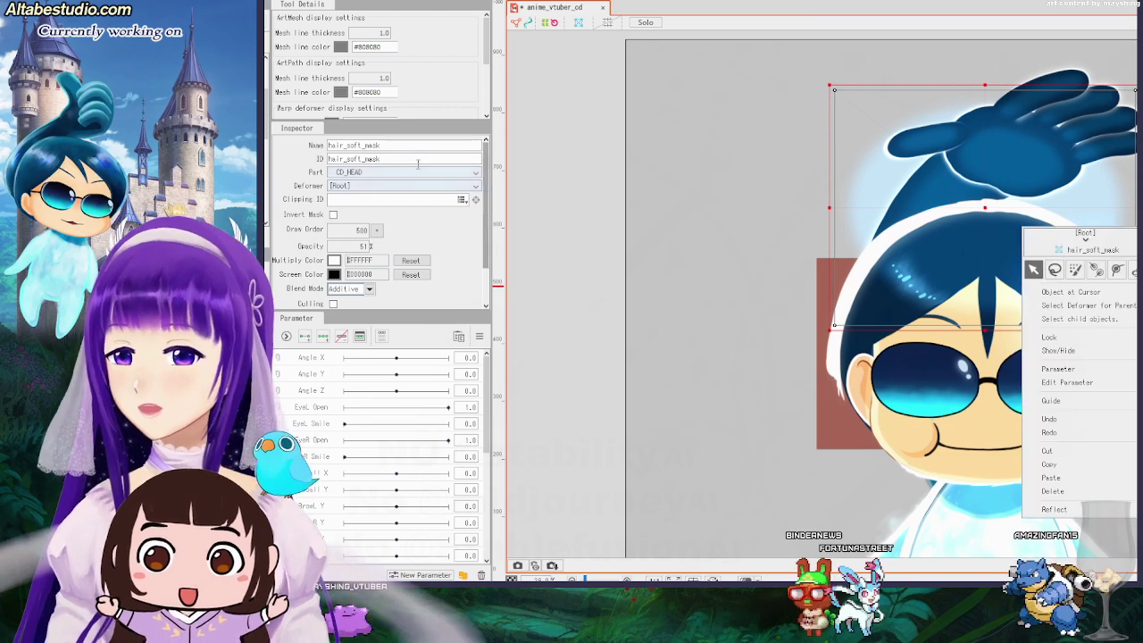
left_click(919, 244)
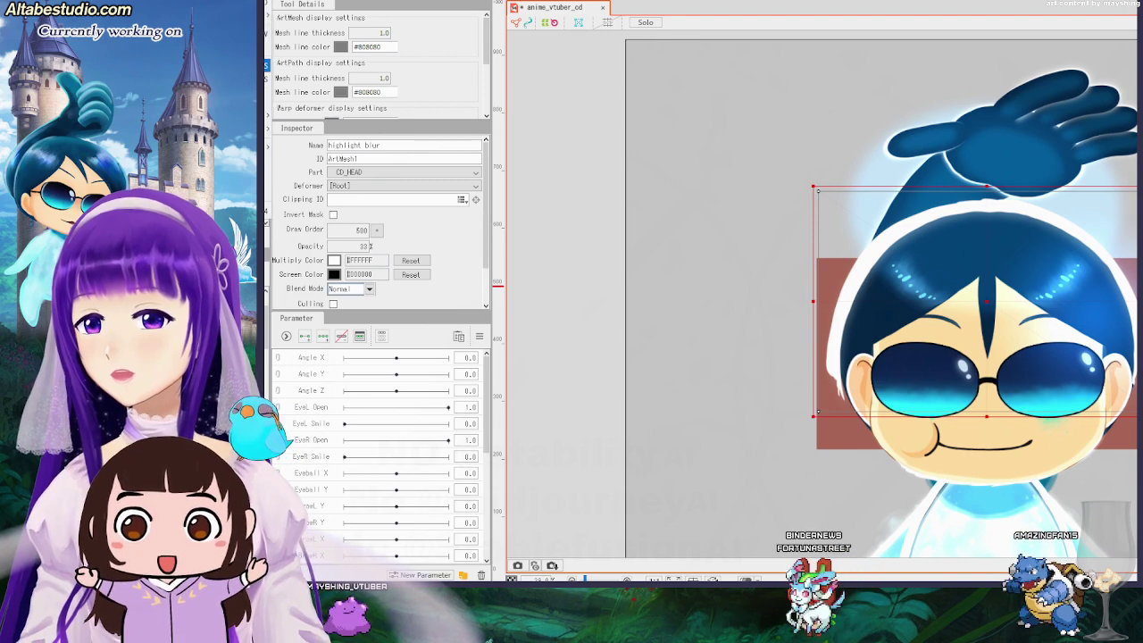
key("ctrl+s")
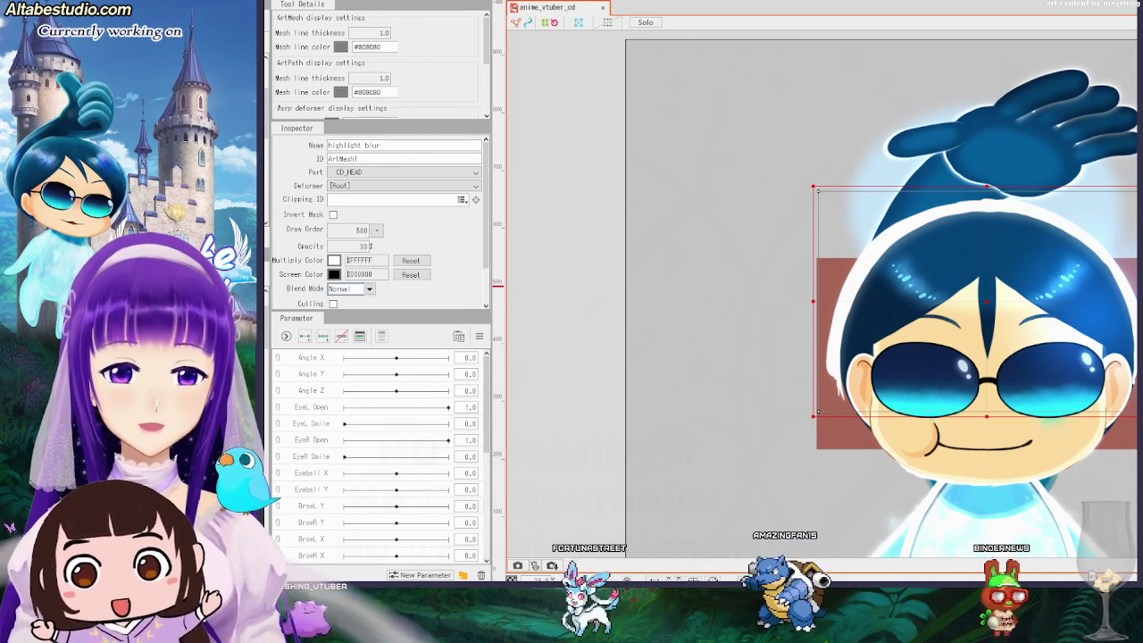
Switch to the browser to view the Comic Hand card image and return to Live2D Cubism Editor.
left_click_drag(1141, 99, 339, 0)
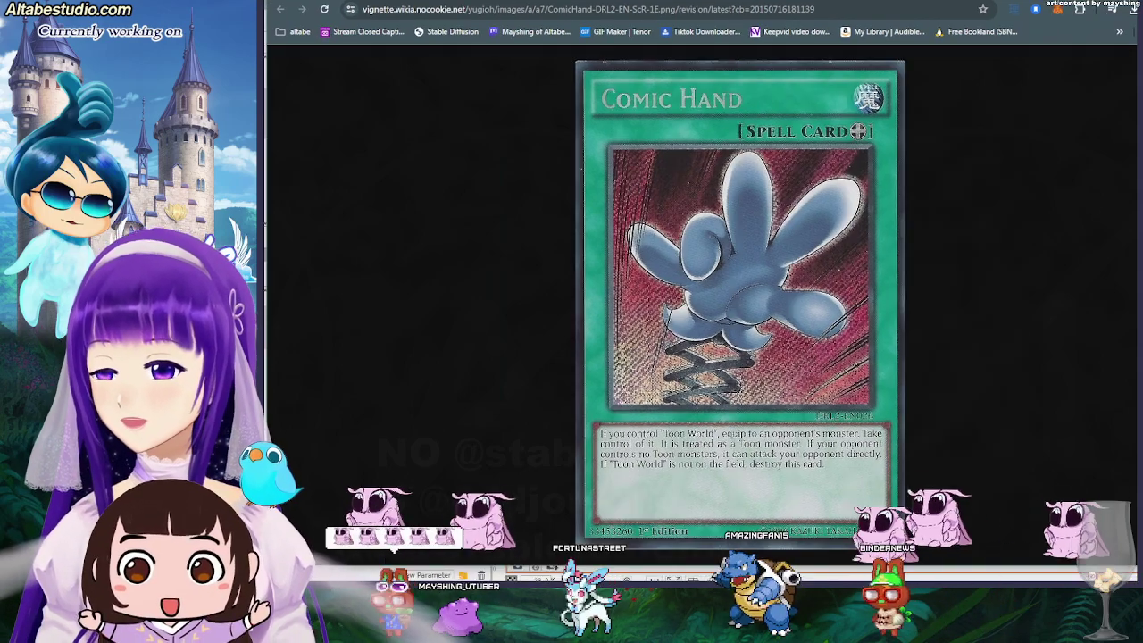
key("alt+Tab")
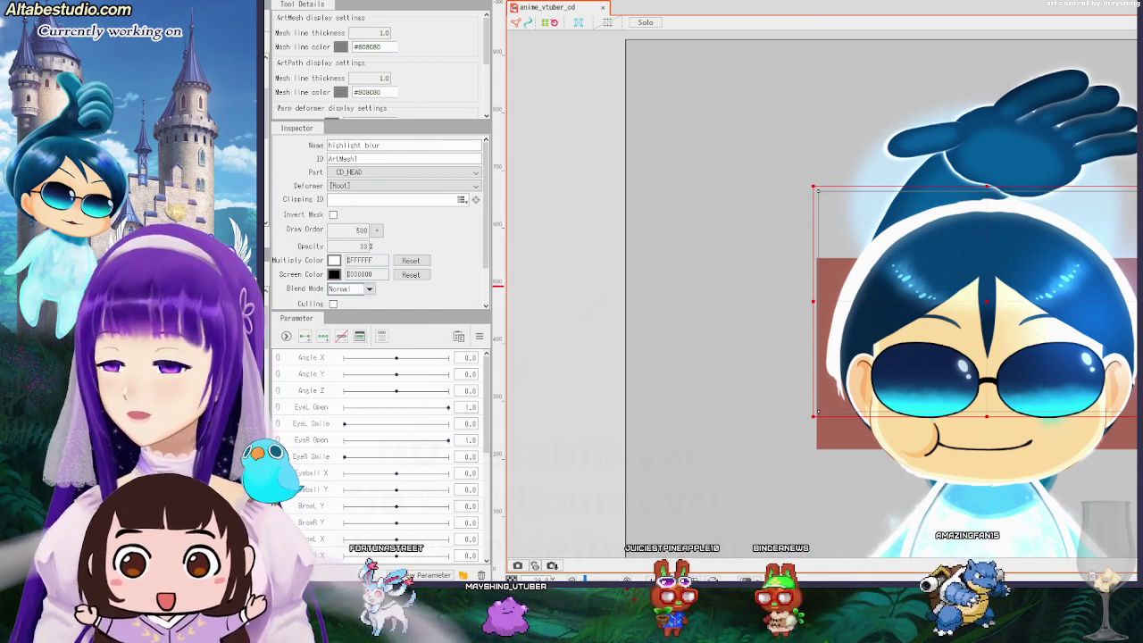
Examine the settings of the hair, glasses reflection, highlight, background and face shading meshes one after another.
left_click(1014, 261)
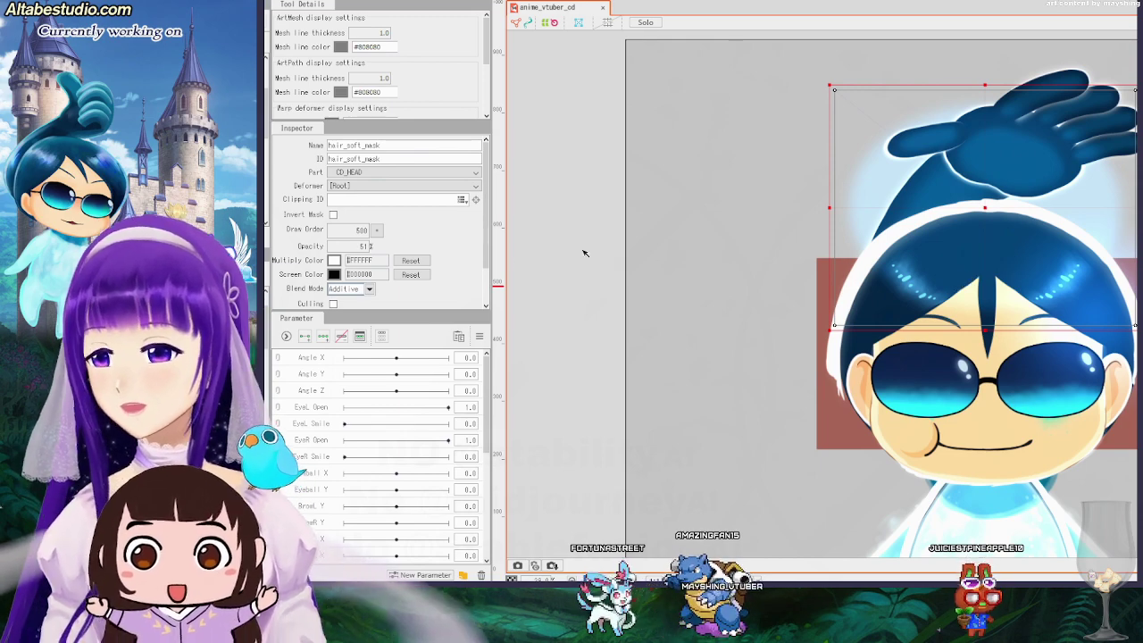
left_click(879, 321)
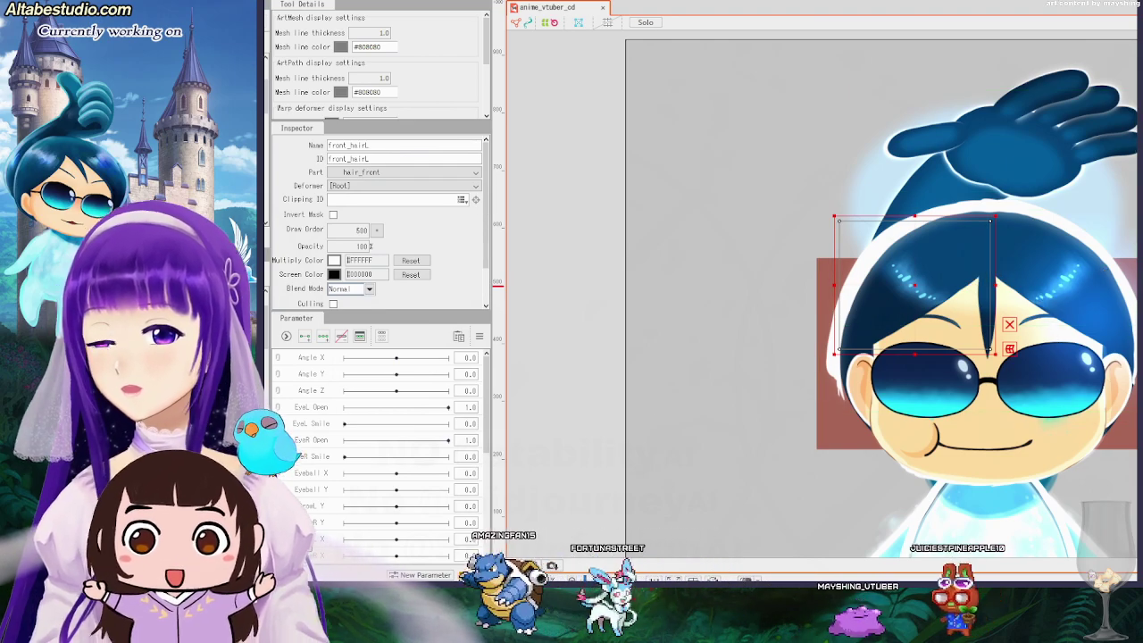
left_click(876, 218)
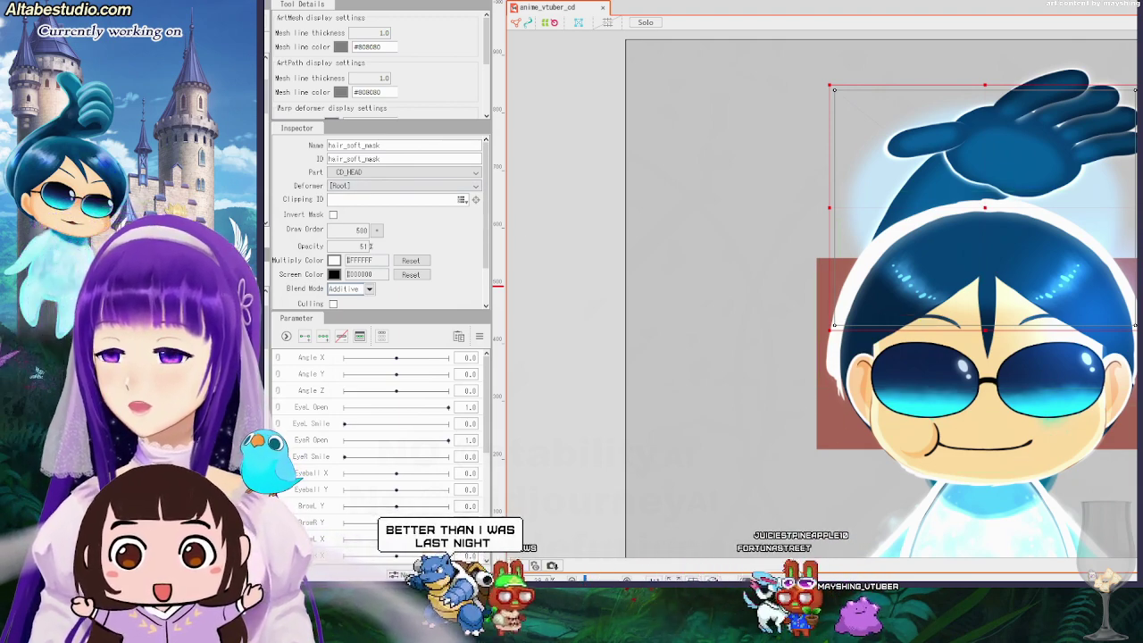
left_click(1041, 457)
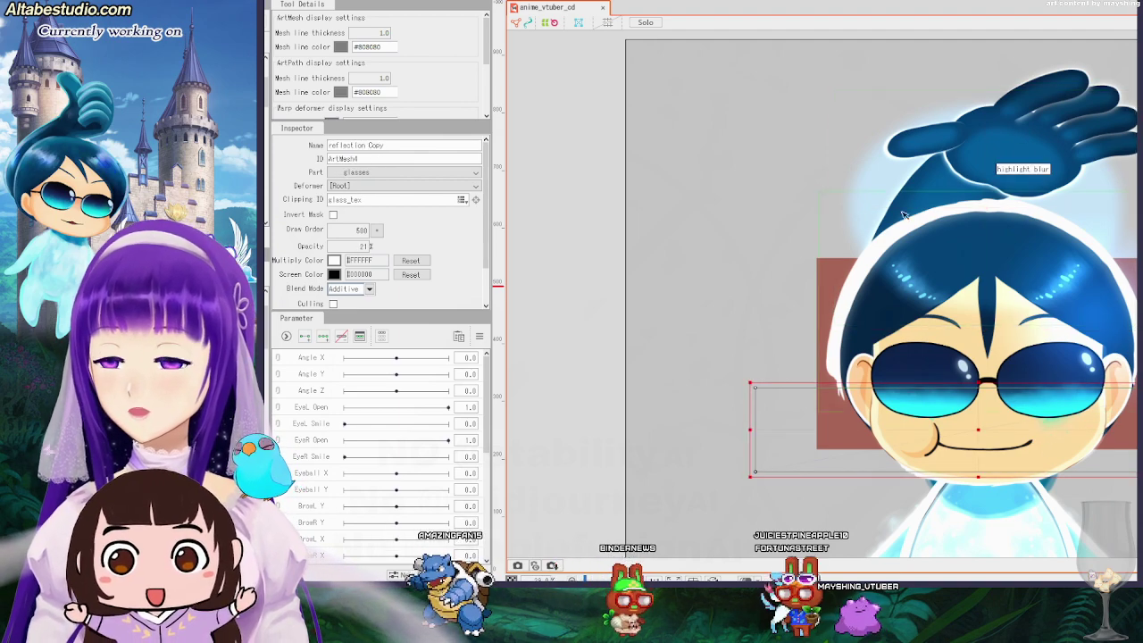
left_click(870, 204)
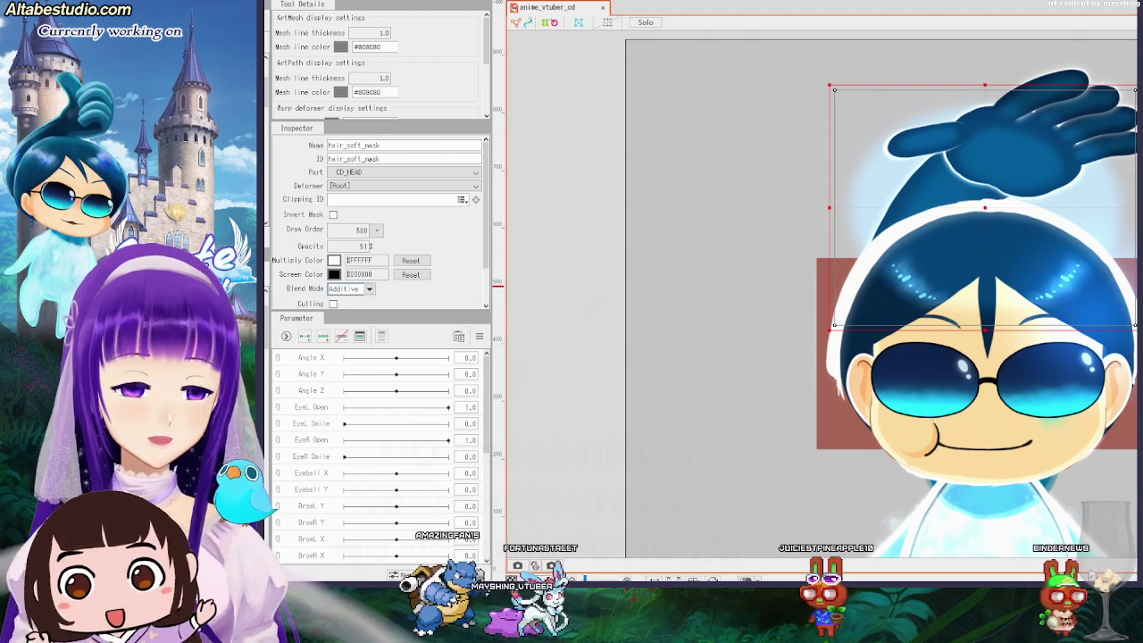
left_click(913, 221)
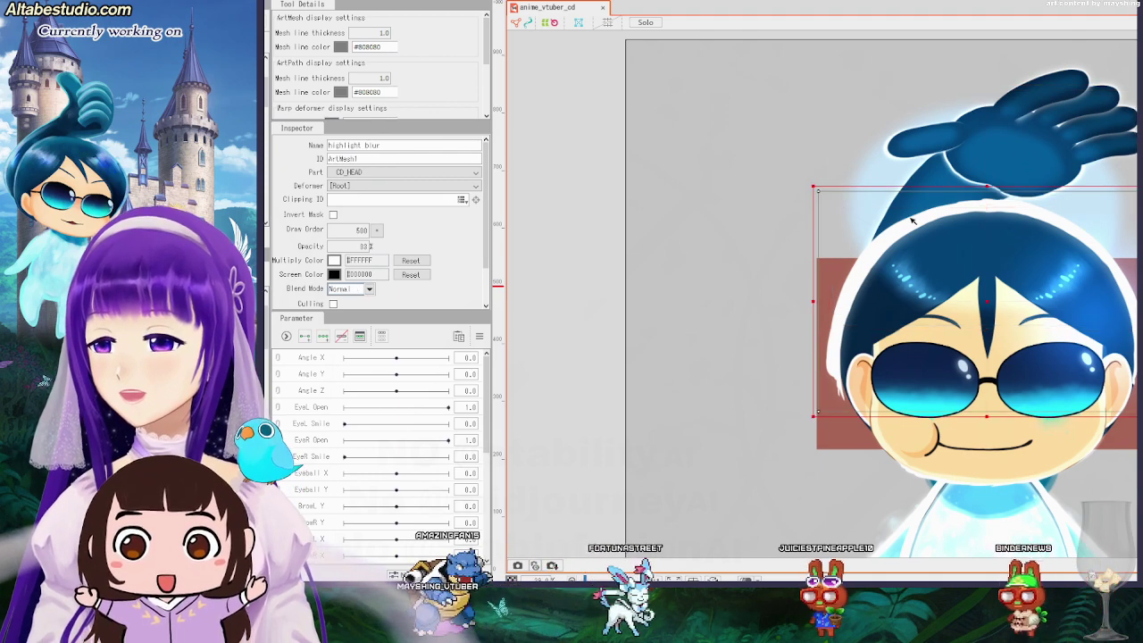
left_click(774, 327)
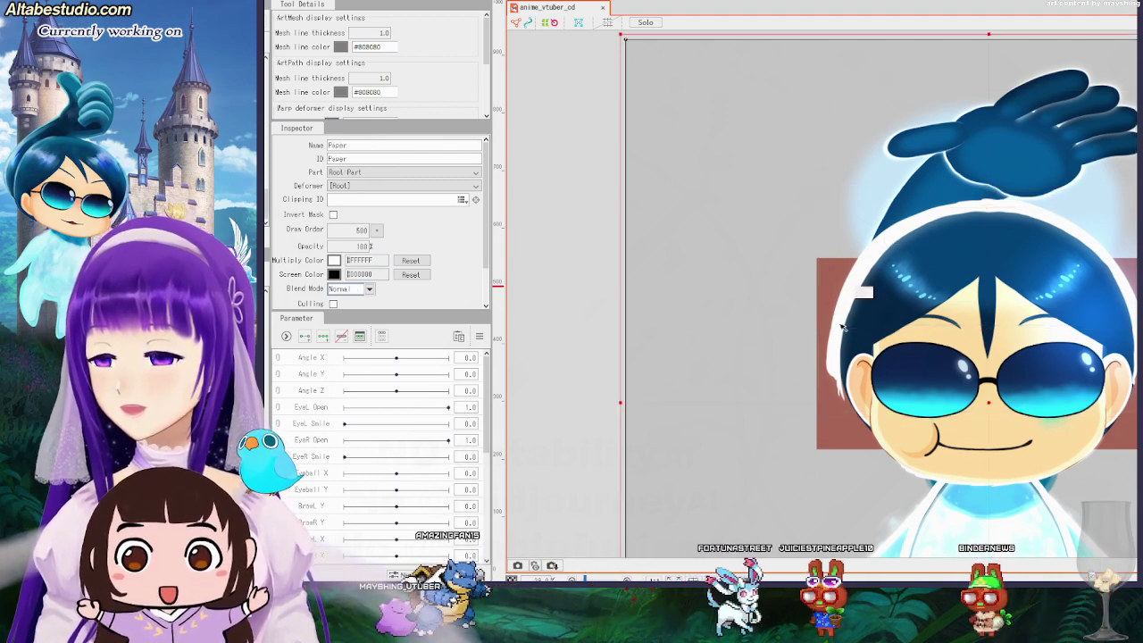
left_click(979, 430)
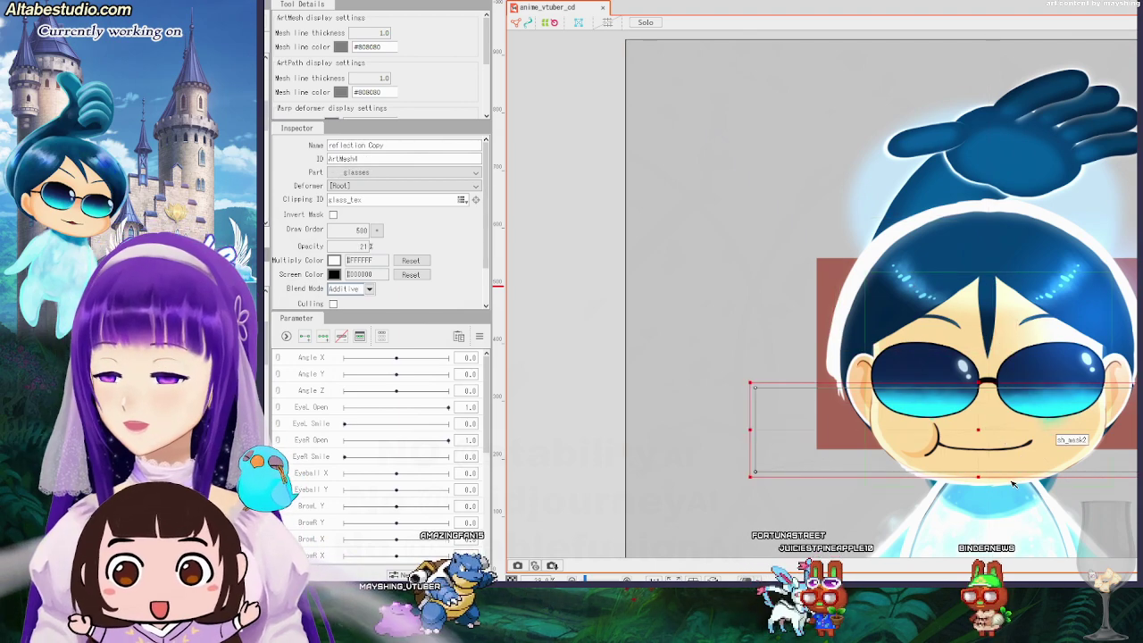
left_click(1008, 482)
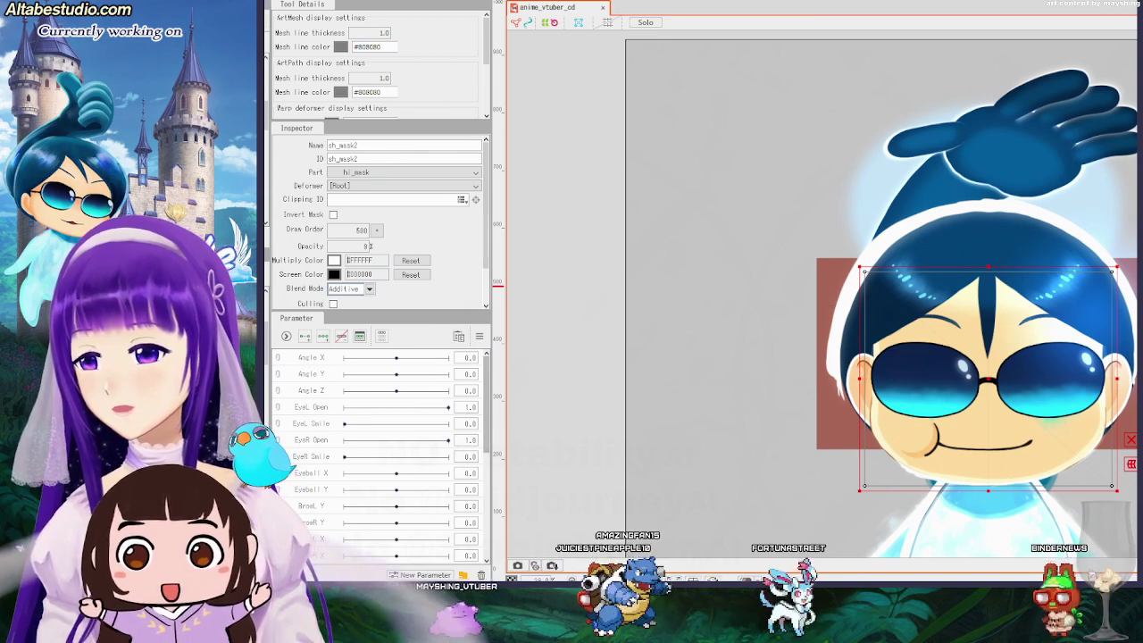
left_click(196, 411)
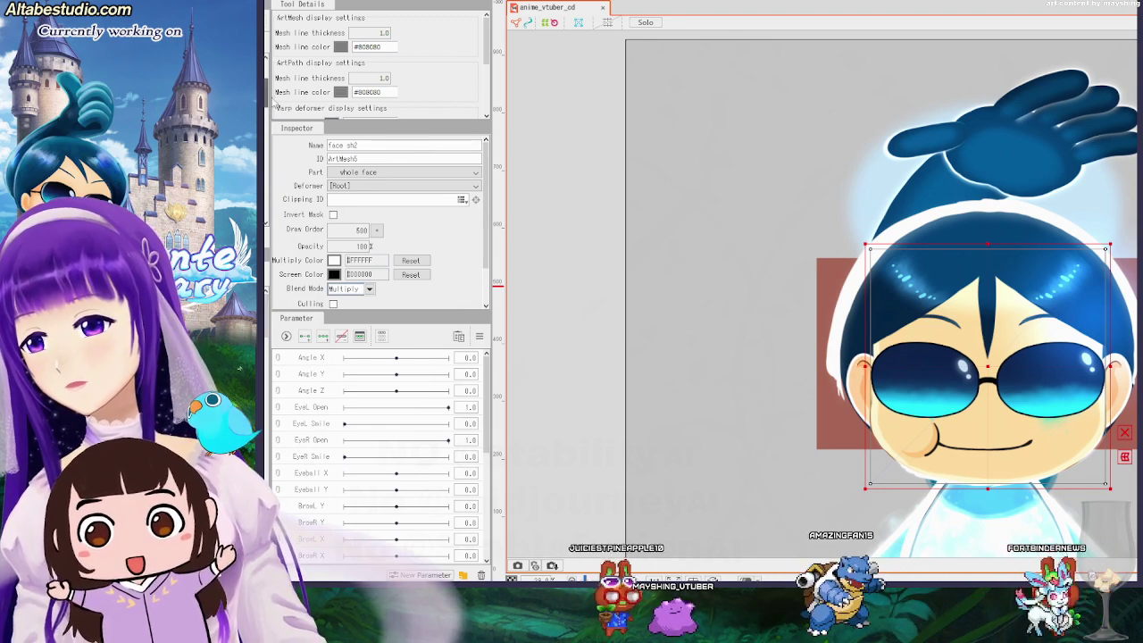
Select the meshes of the glasses part, from the frame to the lens reflections, together with the part itself.
left_click(134, 286)
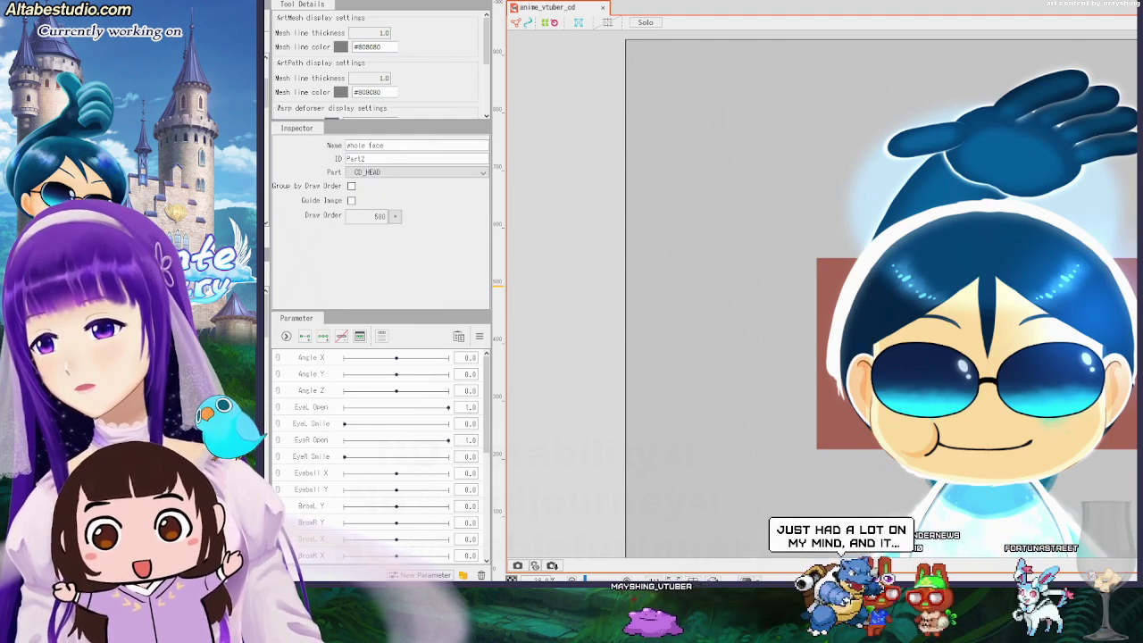
left_click(134, 285)
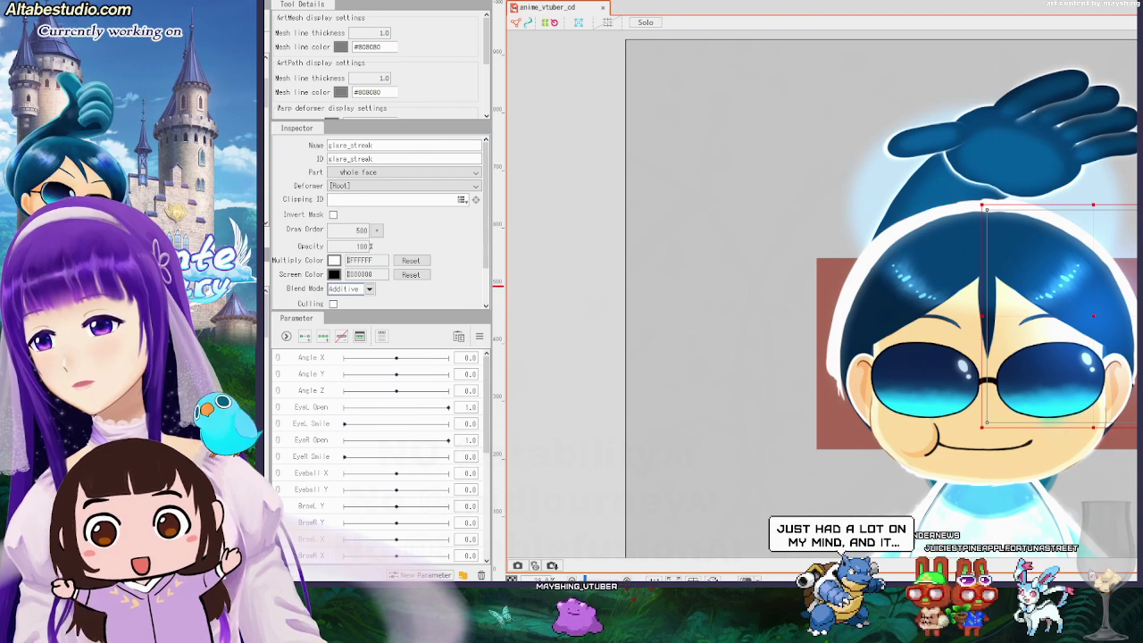
left_click(134, 299)
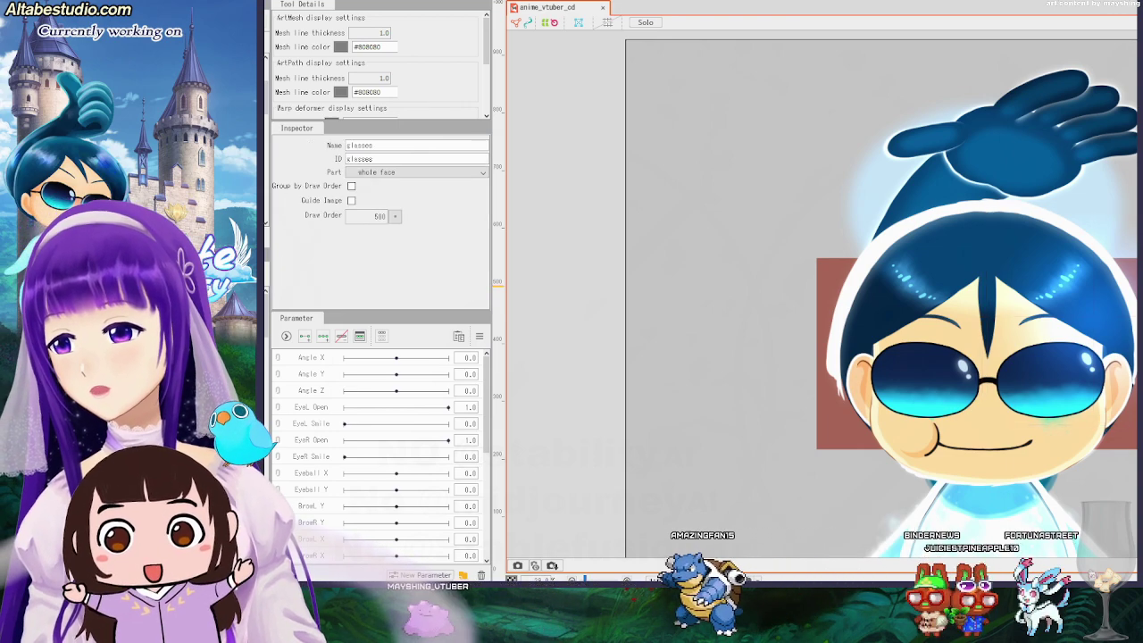
left_click(134, 312)
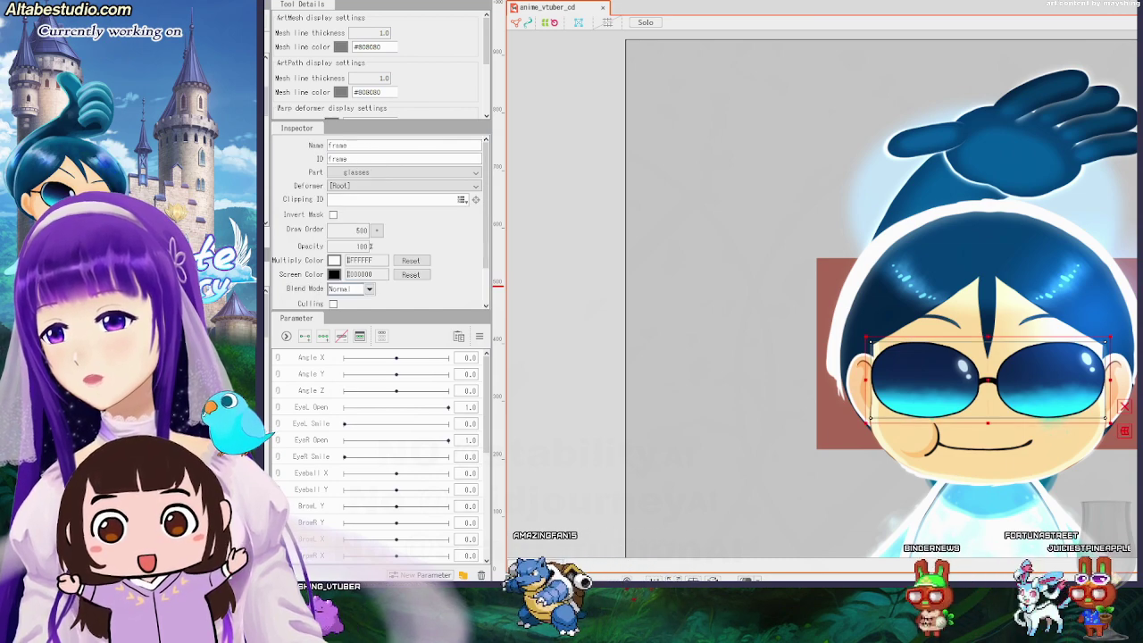
left_click(134, 357, "shift")
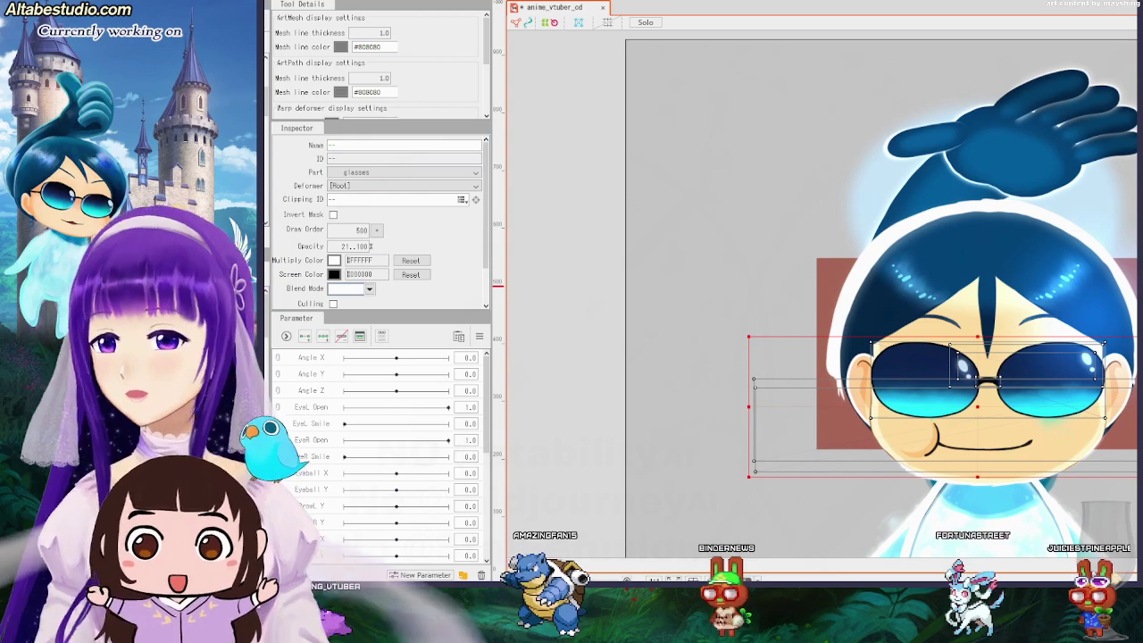
left_click(134, 344)
left_click(134, 357, "shift")
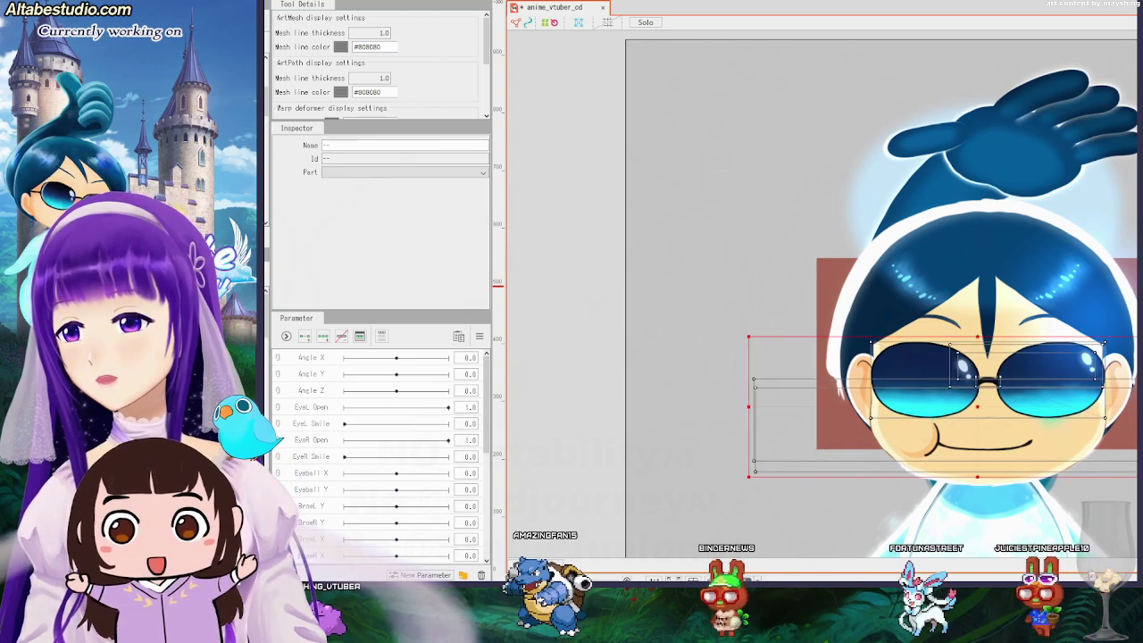
right_click(228, 188)
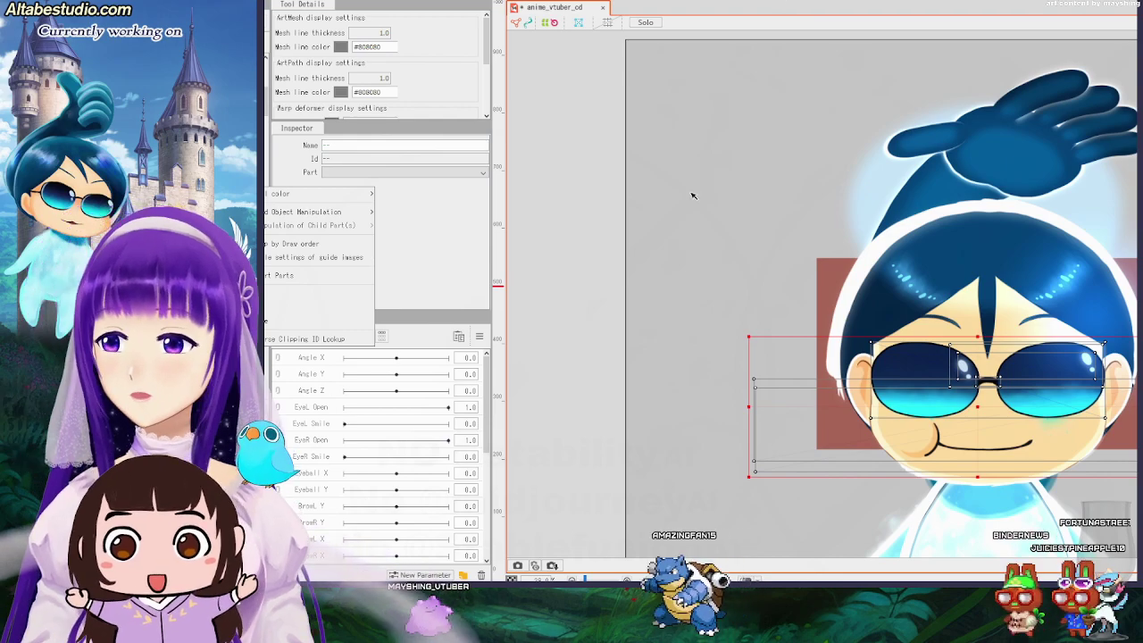
mouse_move(321, 193)
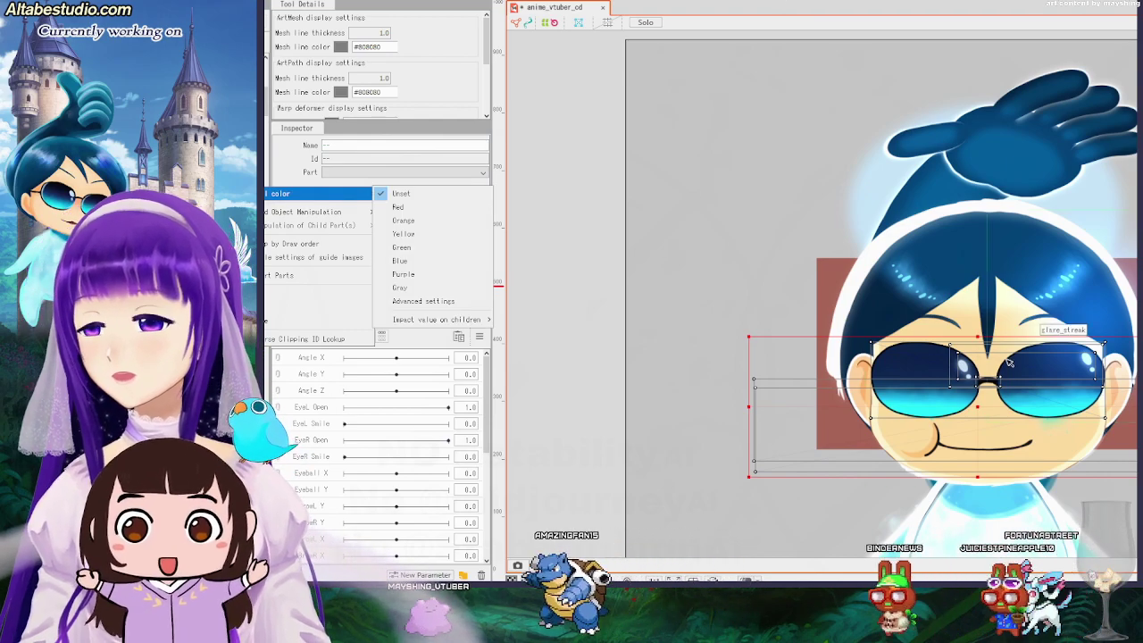
right_click(985, 384)
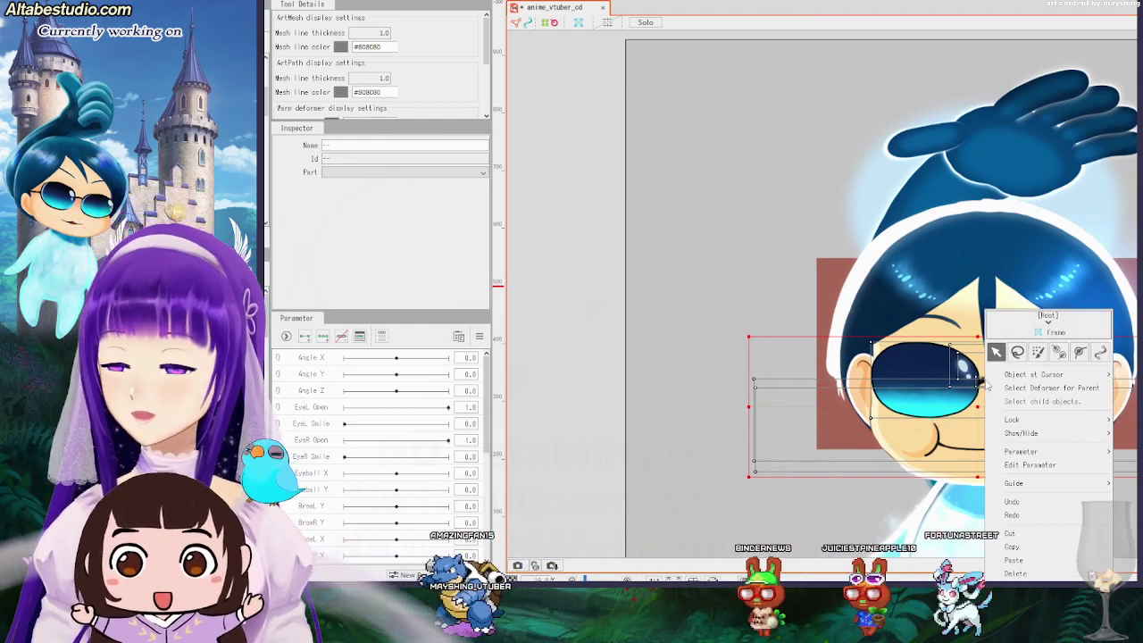
left_click(462, 103)
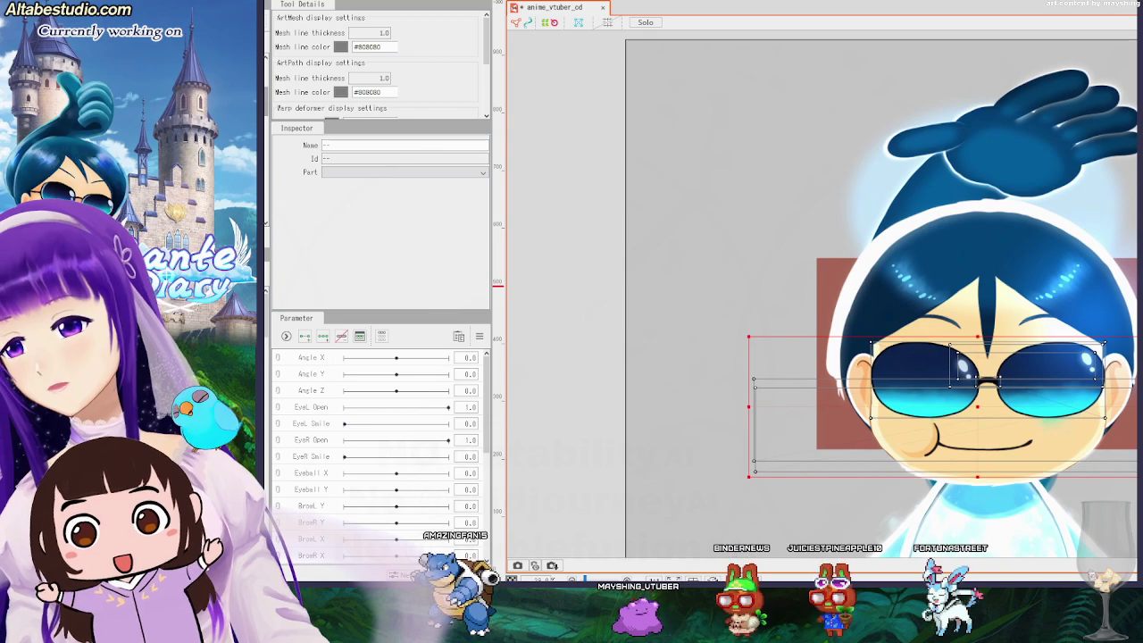
Select the glasses part with all its meshes and start a parent warp deformer named "Glasses" for them.
left_click(178, 143)
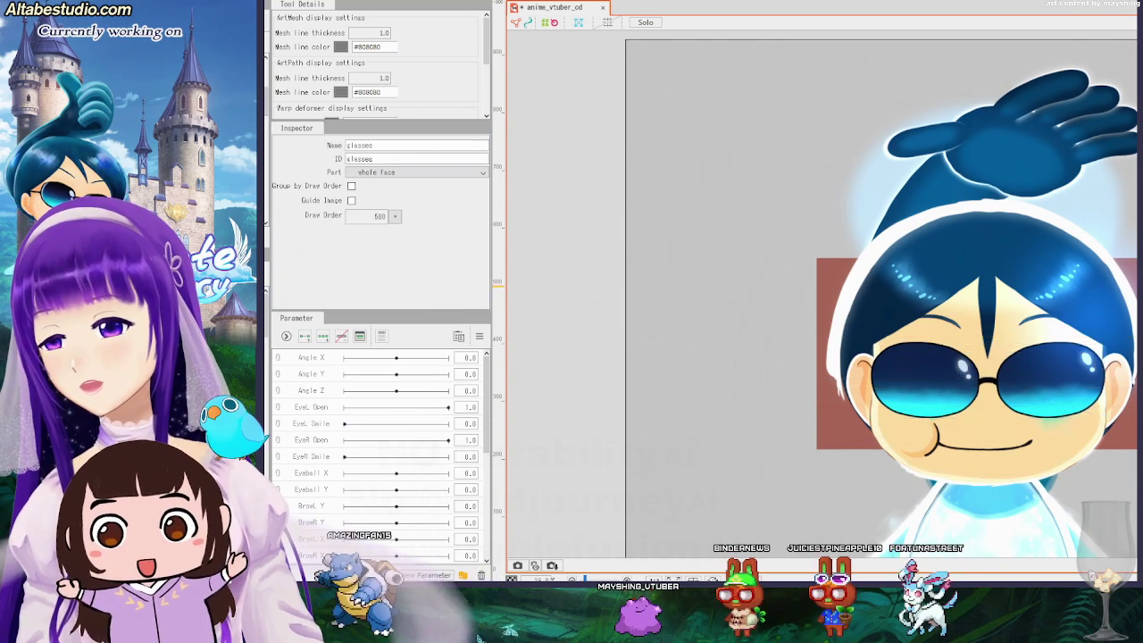
left_click(228, 189, "shift")
right_click(229, 189)
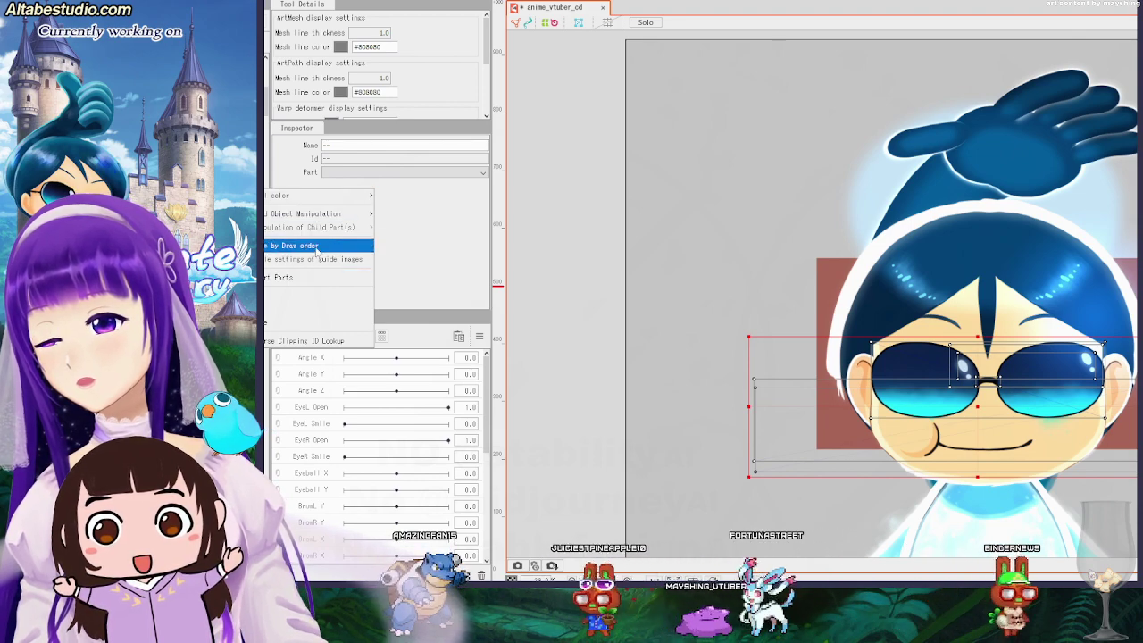
key("Escape")
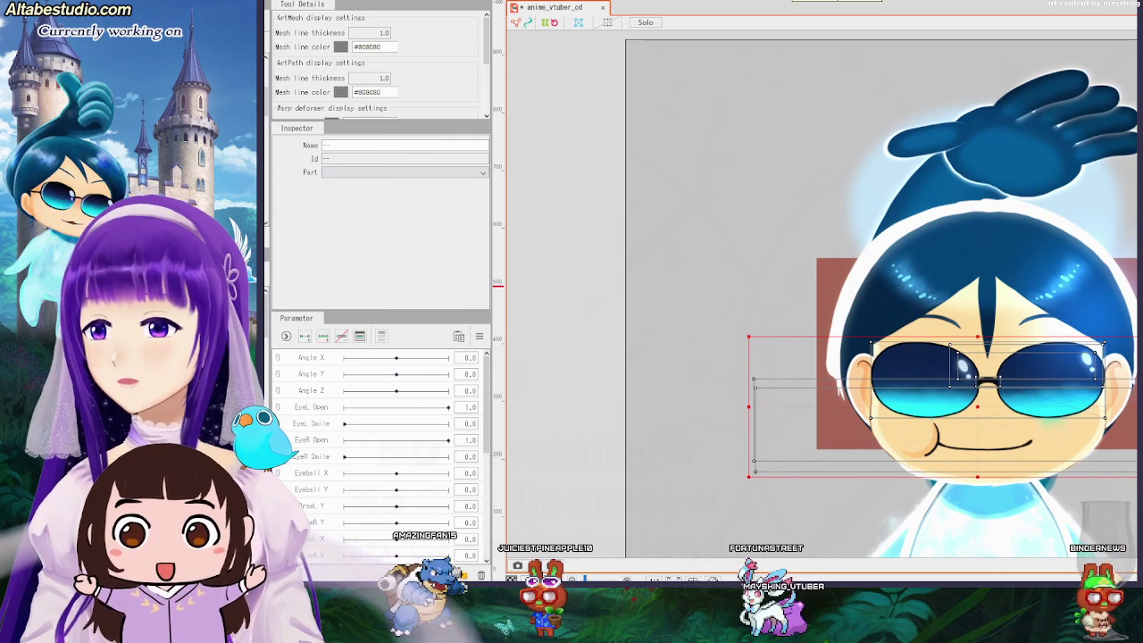
left_click(792, 1)
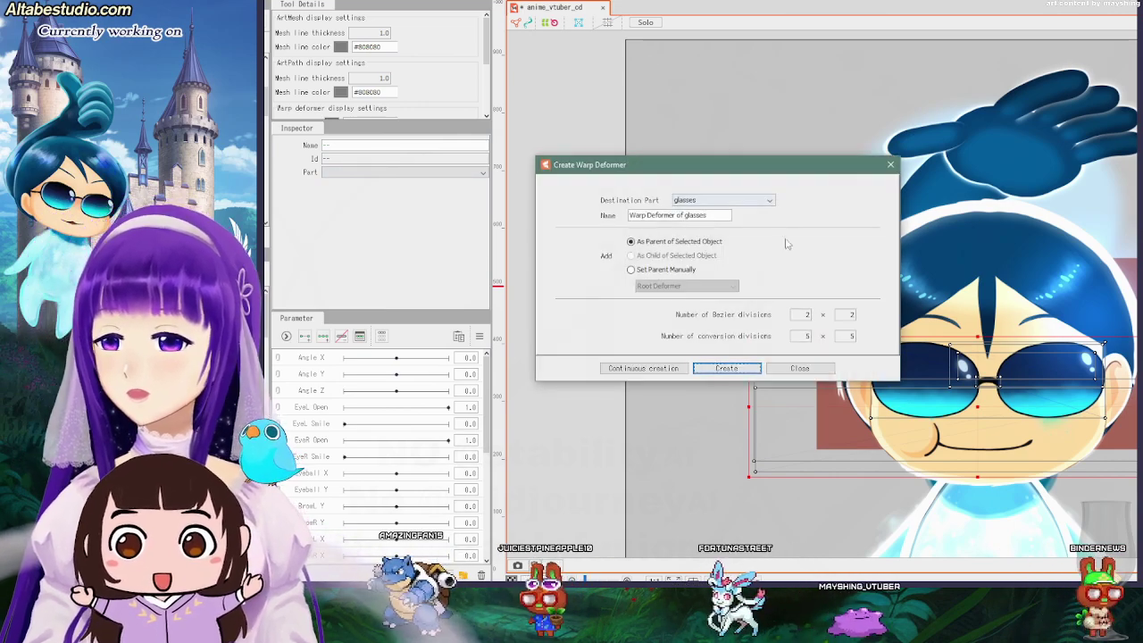
left_click_drag(719, 214, 607, 220)
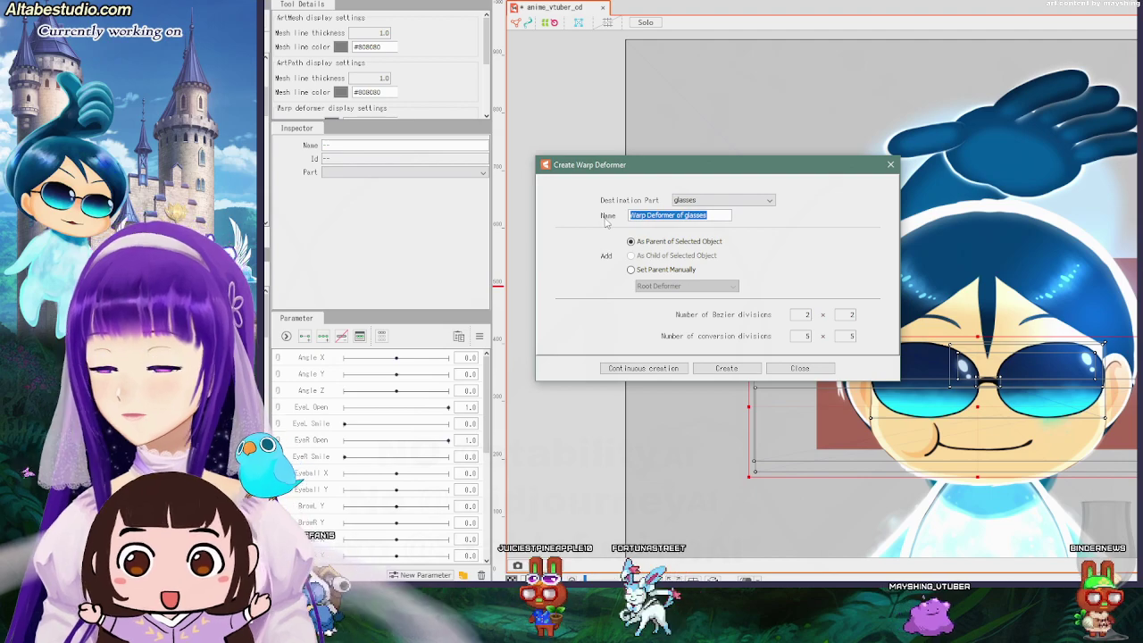
type("Gla")
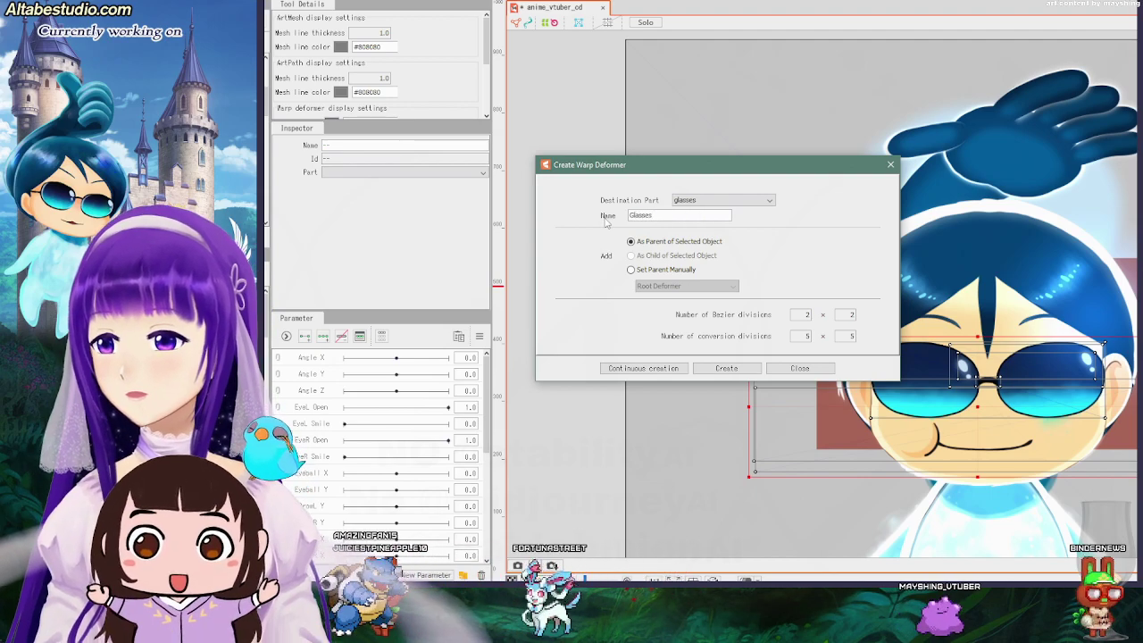
Set the warp deformer's Bezier divisions to 10 × 10 and conversion divisions to 6 × 5, and create it around the glasses meshes.
double_click(802, 314)
type("5")
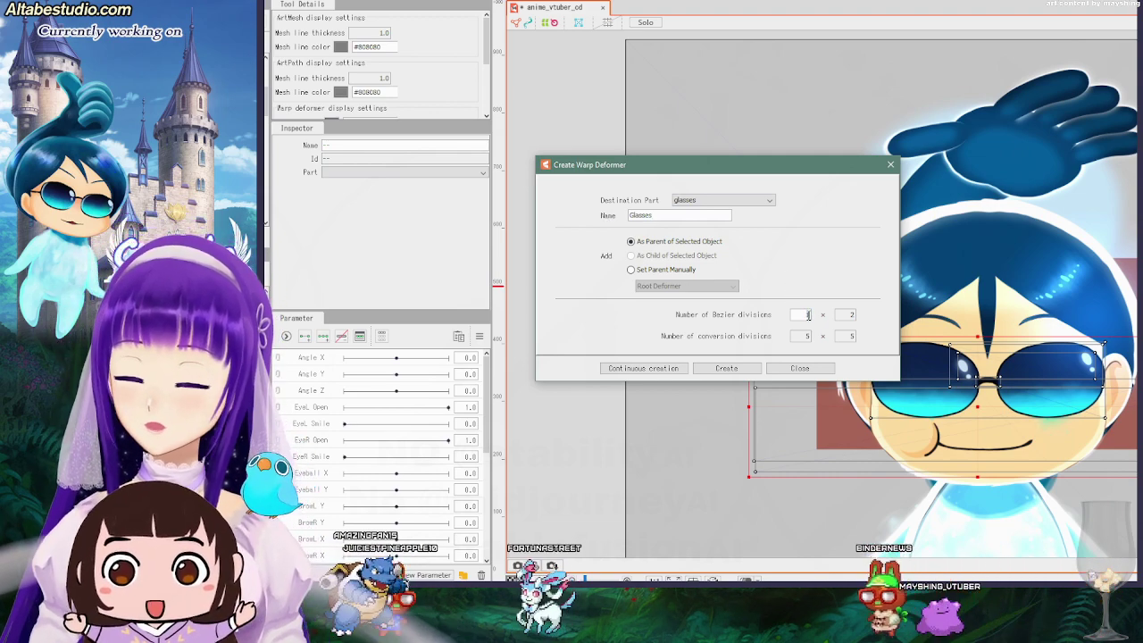
type("10")
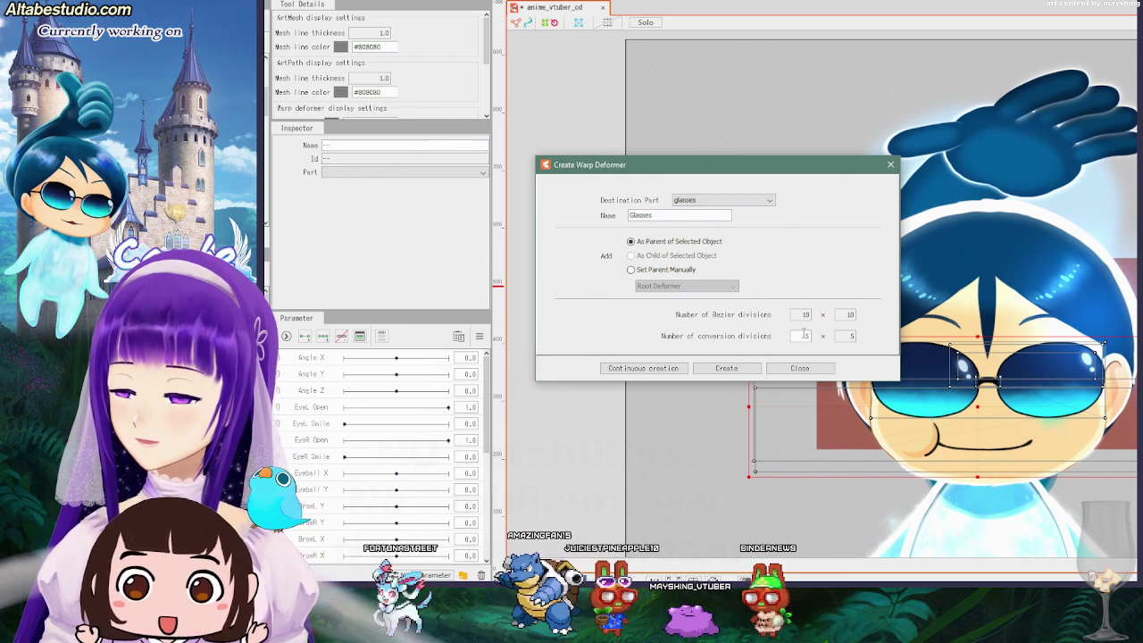
double_click(803, 335)
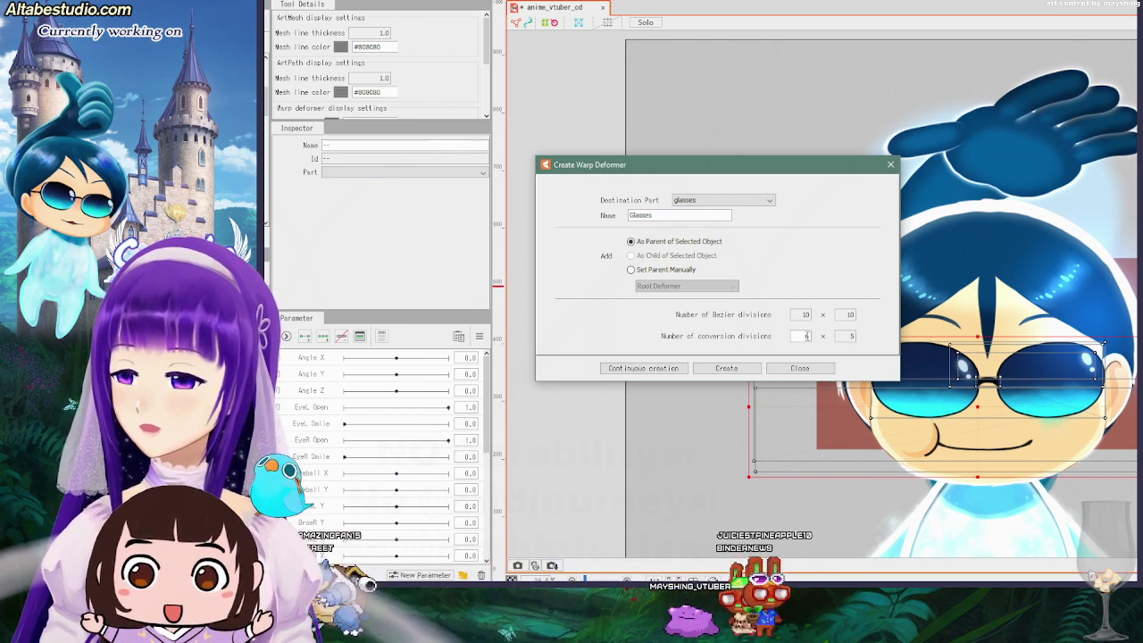
type("6")
double_click(843, 336)
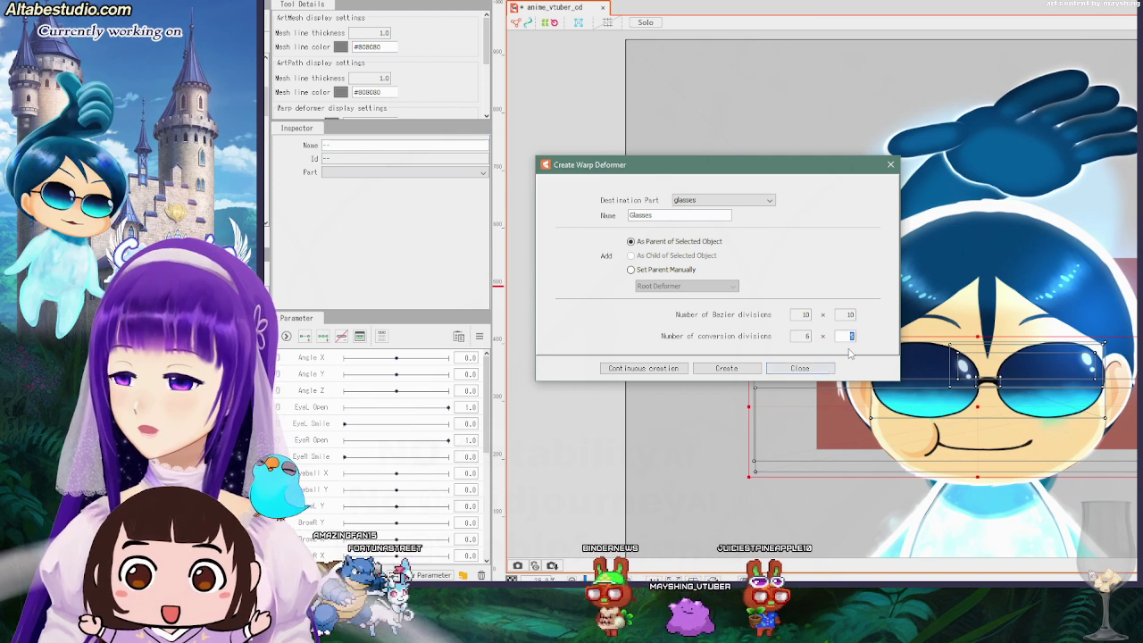
left_click(726, 370)
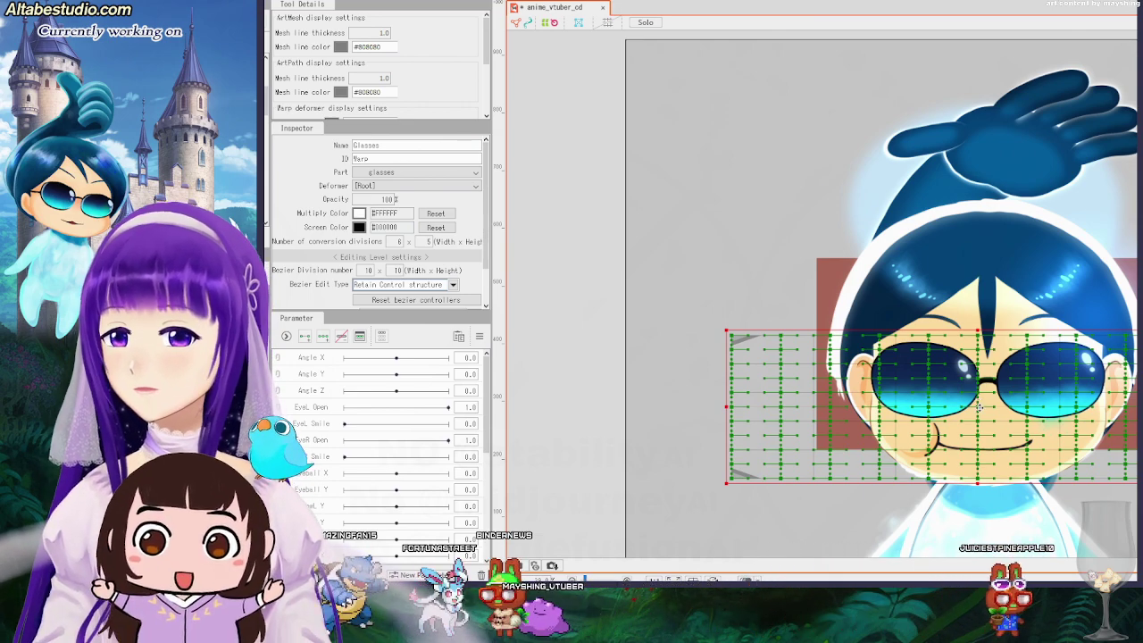
Examine the Glasses warp deformer's grid over the face and take back its creation.
mouse_move(978, 406)
left_mouse_down()
mouse_move(970, 415)
mouse_move(986, 400)
mouse_move(979, 407)
left_mouse_up()
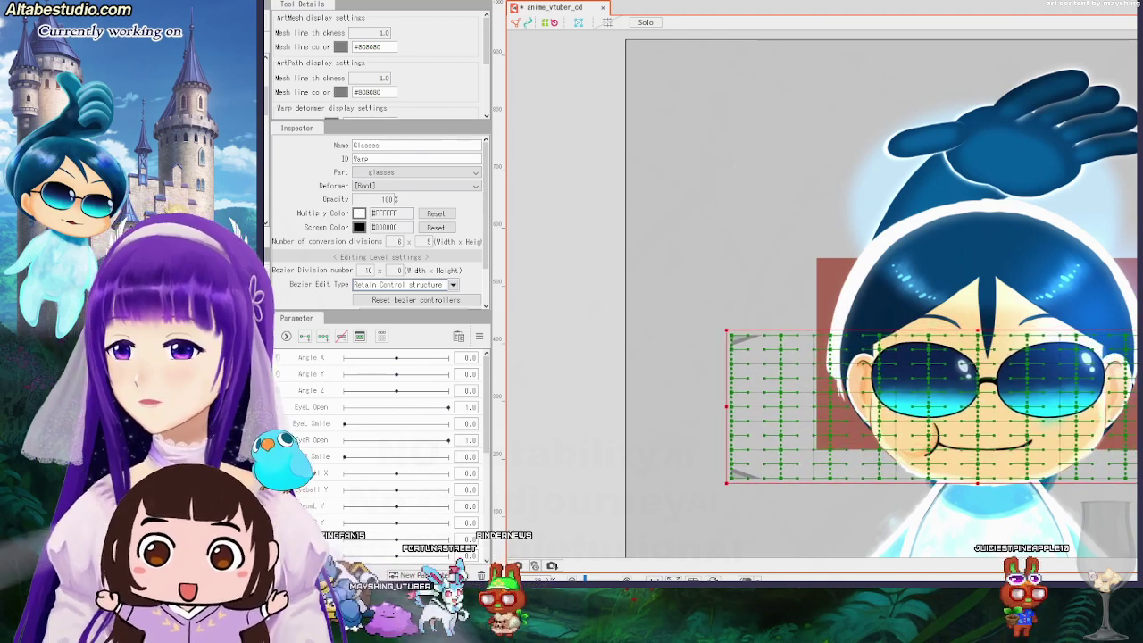
left_click(610, 384)
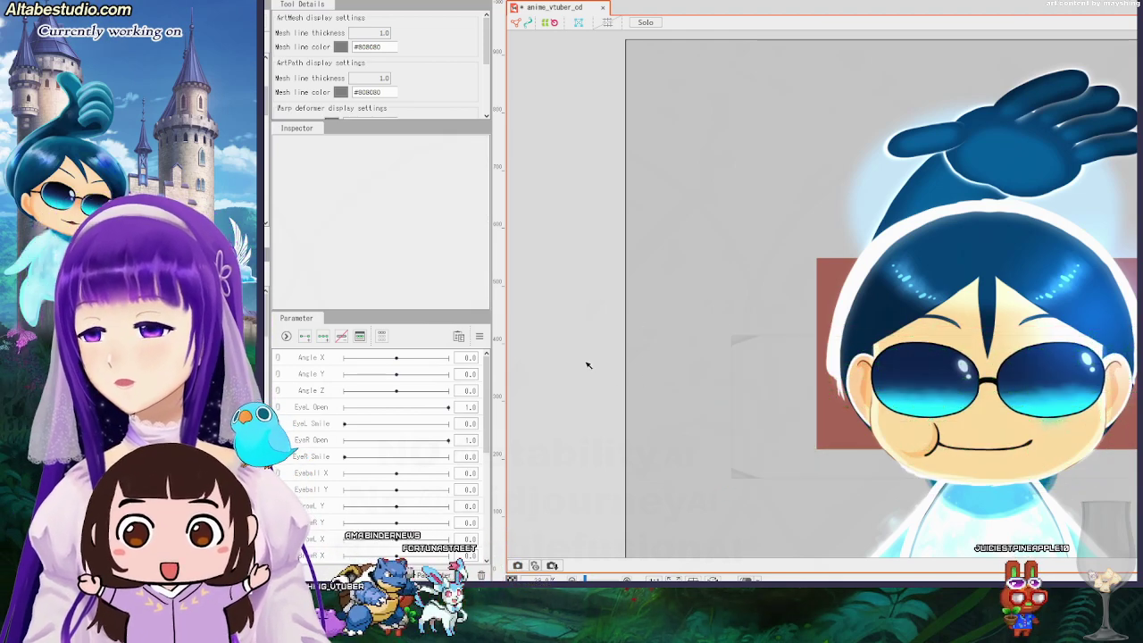
left_click(982, 403)
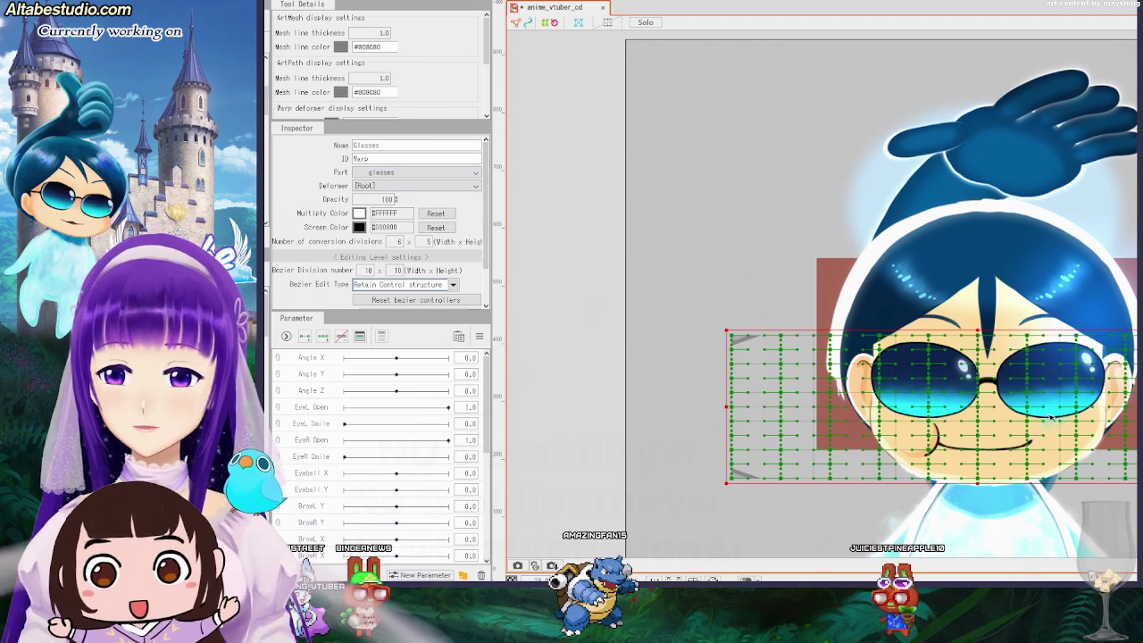
left_click(978, 397)
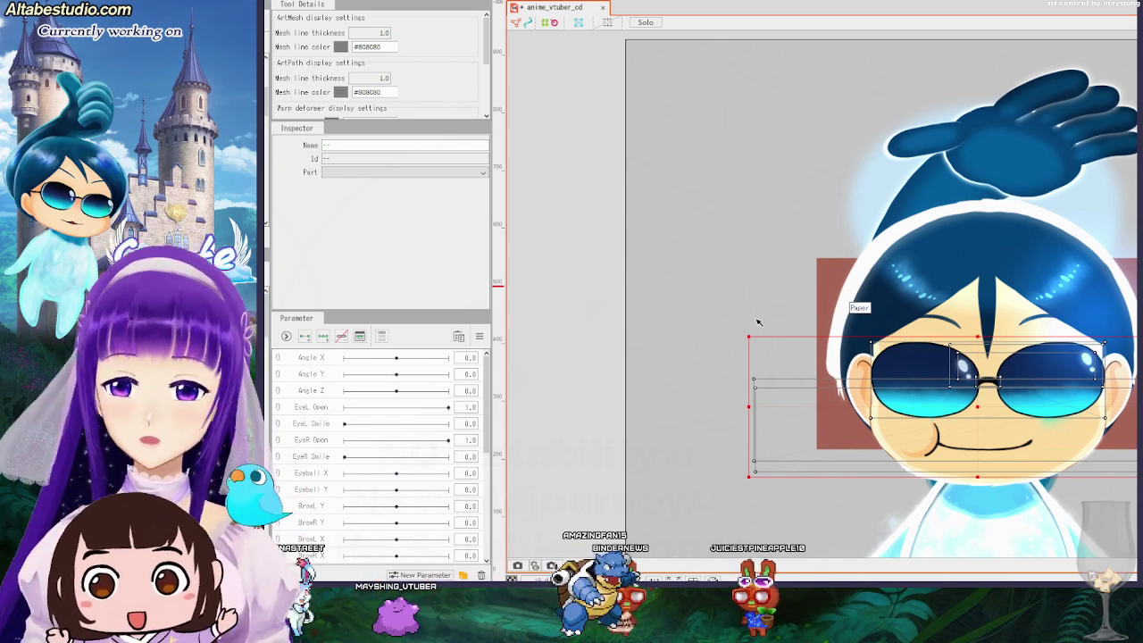
Create a warp deformer named "Glasses" as parent of the Paper background mesh.
left_click(673, 302)
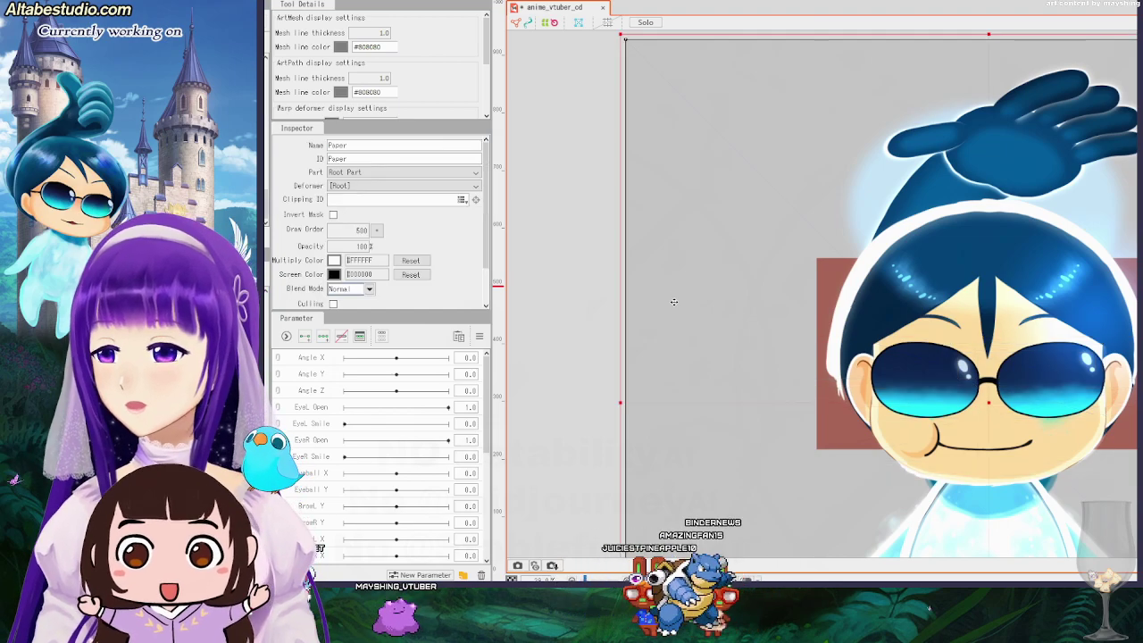
left_click(806, 0)
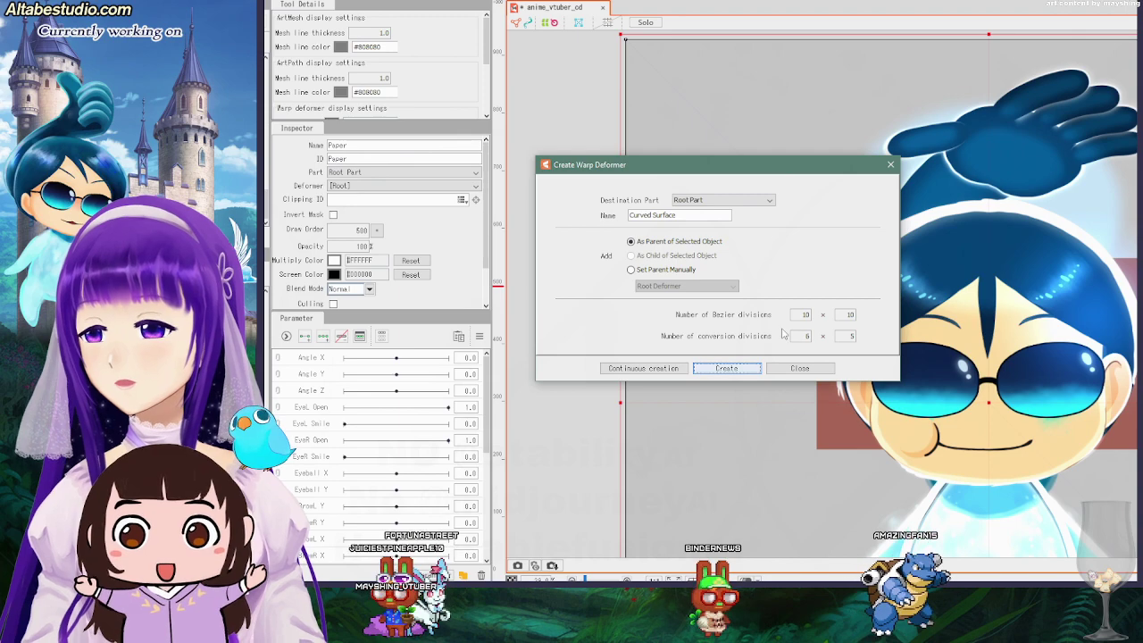
left_click_drag(686, 215, 578, 217)
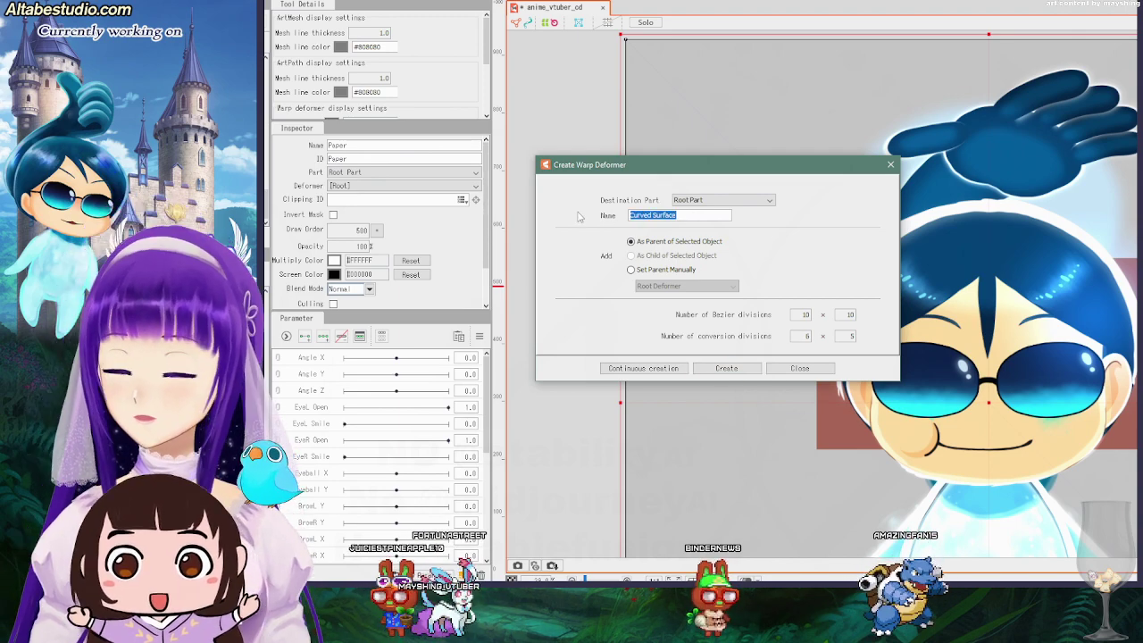
type("Glasses")
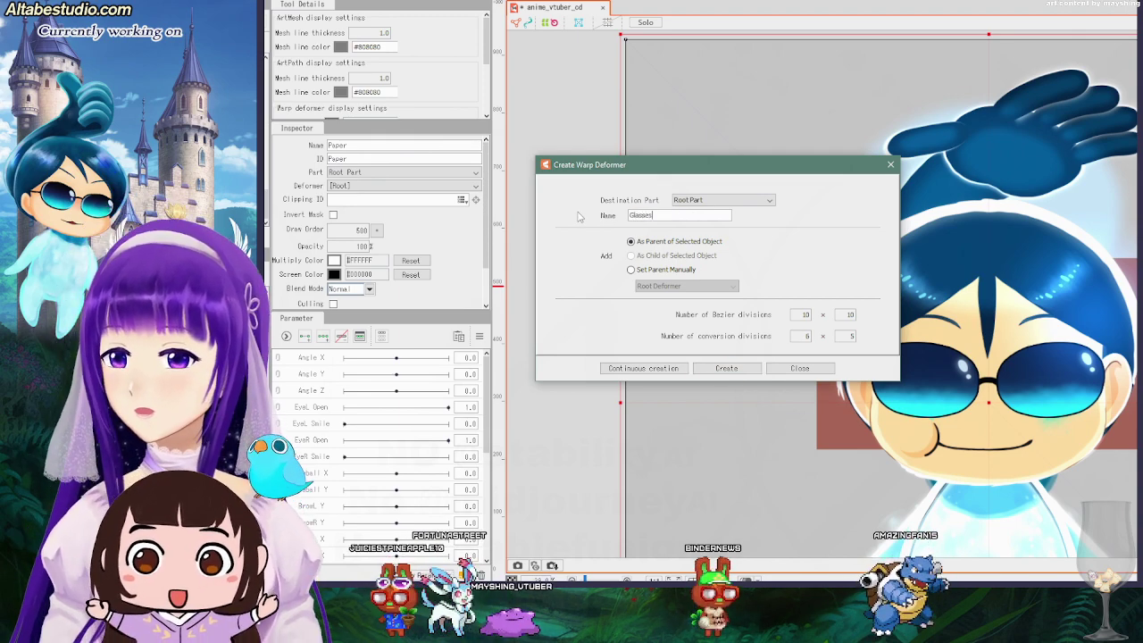
left_click(725, 369)
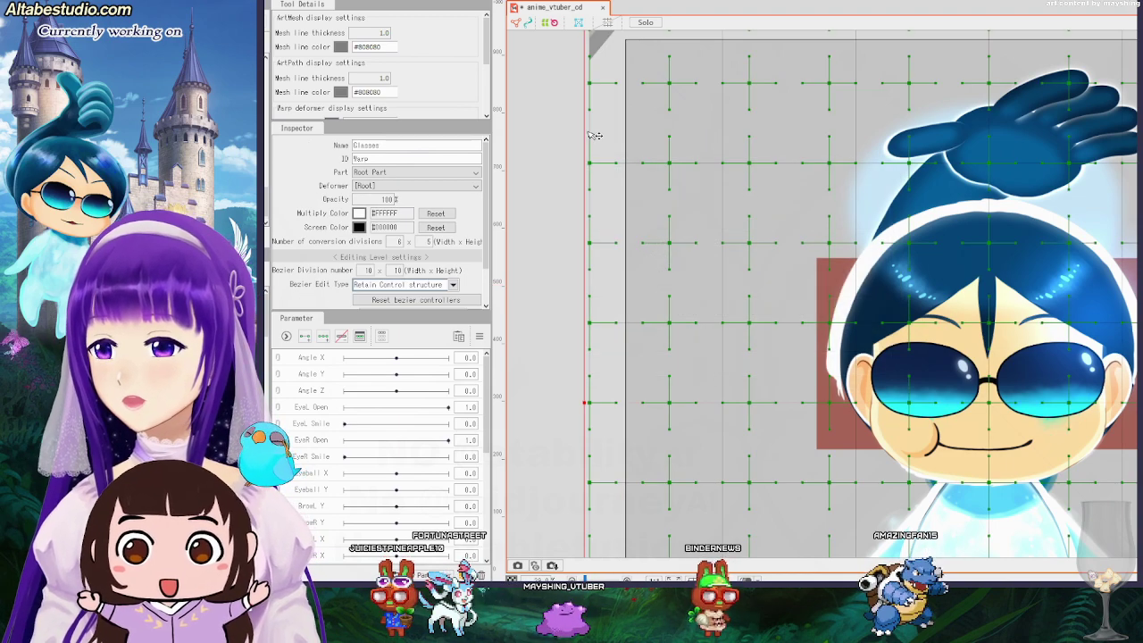
Try to reduce the height of the deformer around the Paper mesh from its upper corner, and undo the resize.
scroll(619, 159, "down", 3)
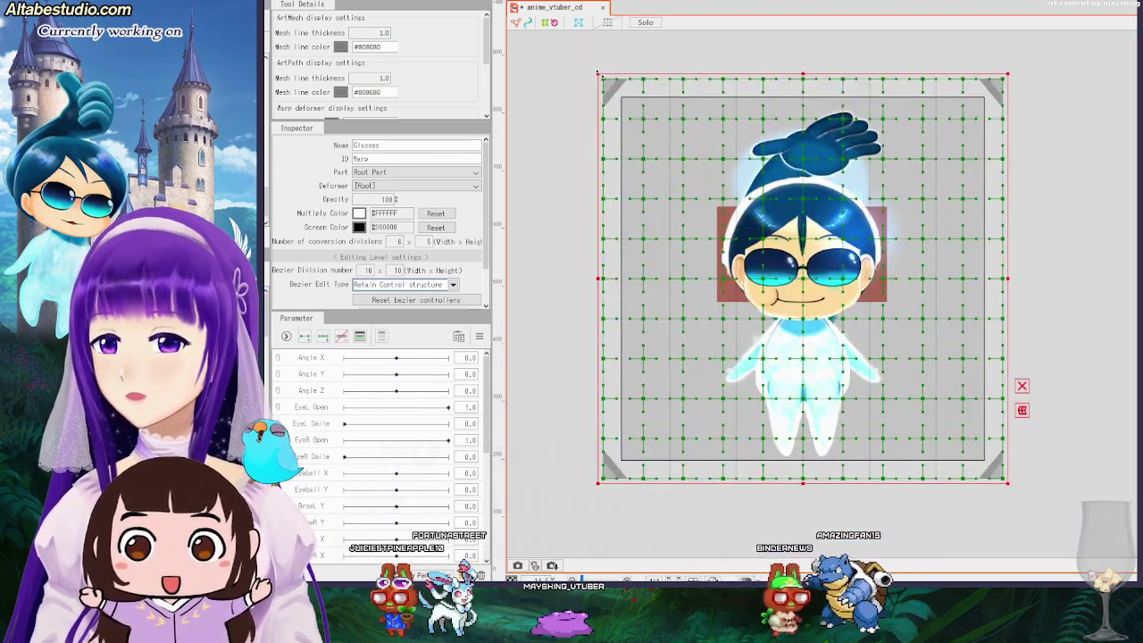
left_click_drag(589, 73, 590, 186)
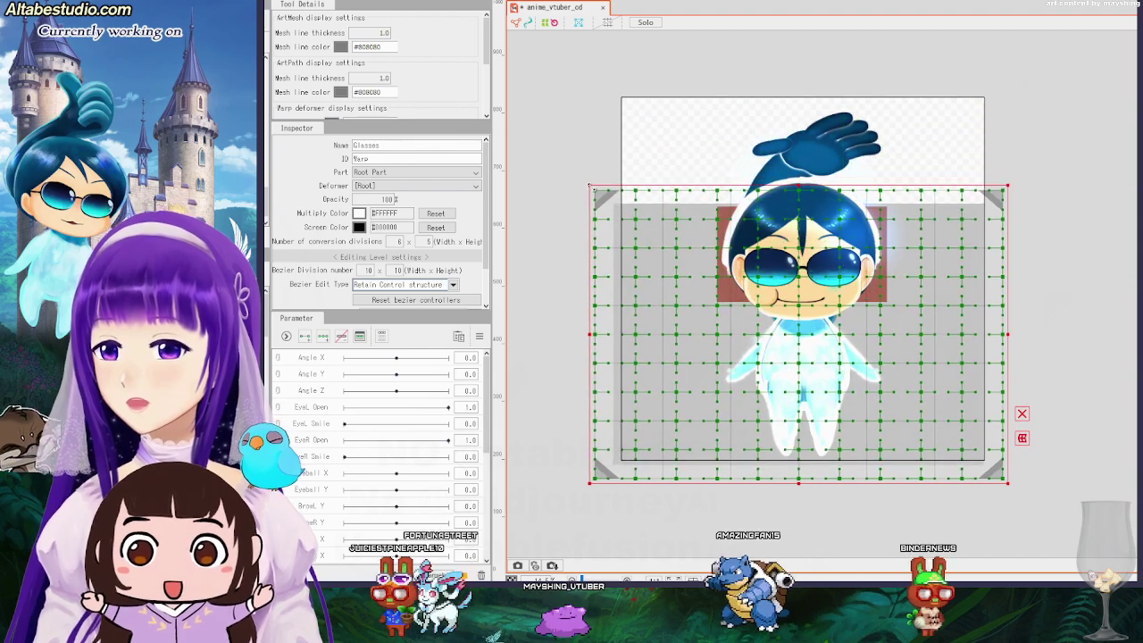
key("ctrl+z")
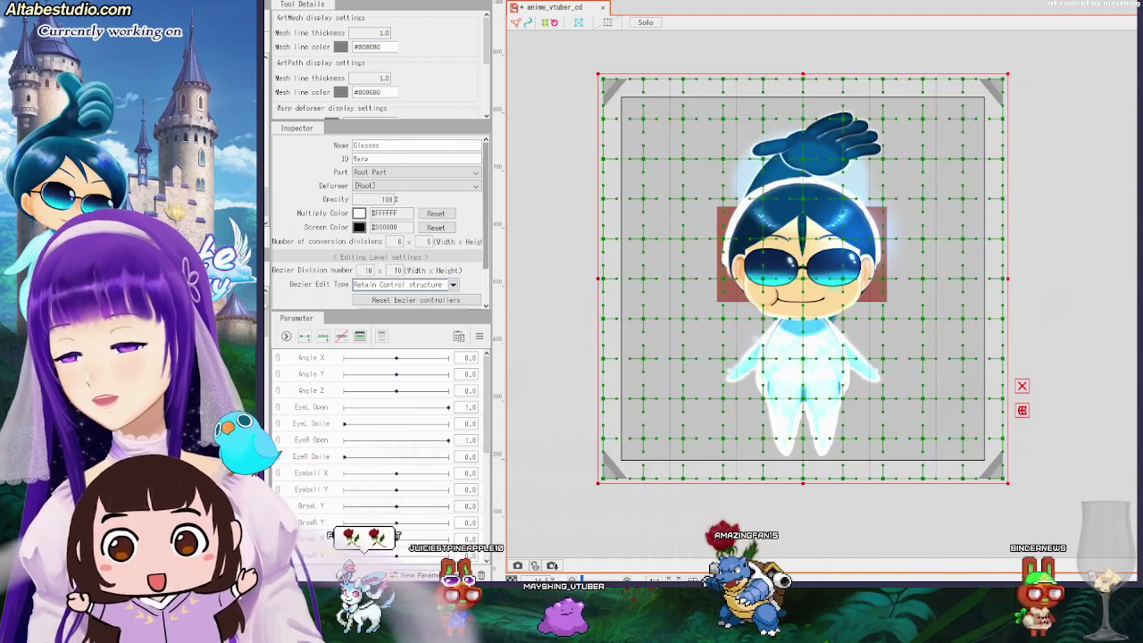
Check the link between the Paper mesh and its deformer, remove that deformer and clear the selection.
left_click(803, 266)
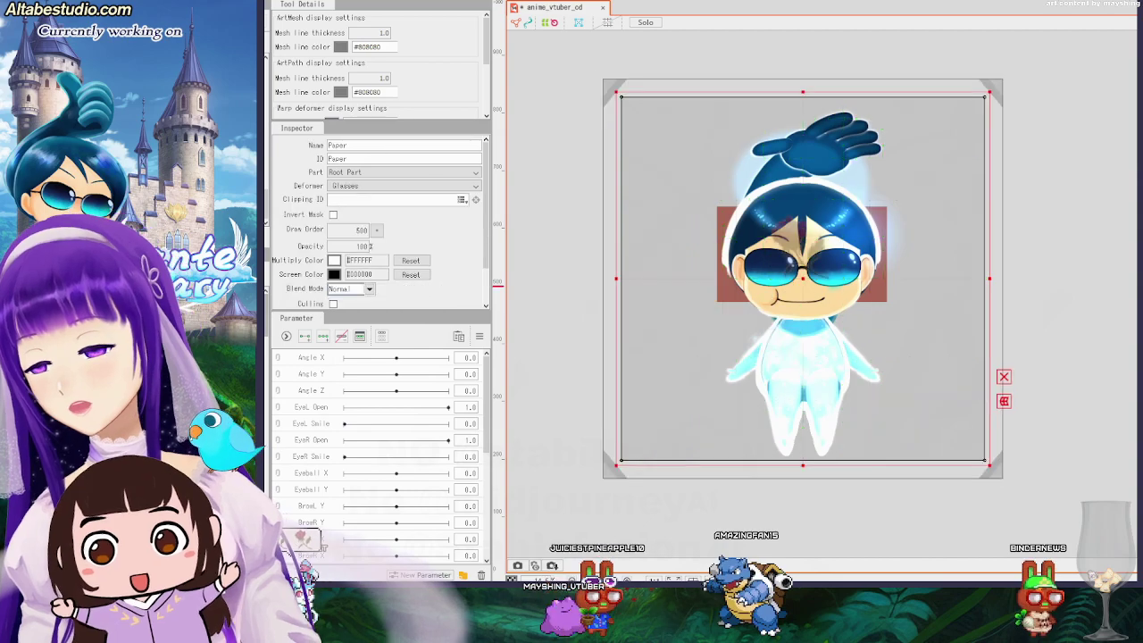
left_click(802, 266)
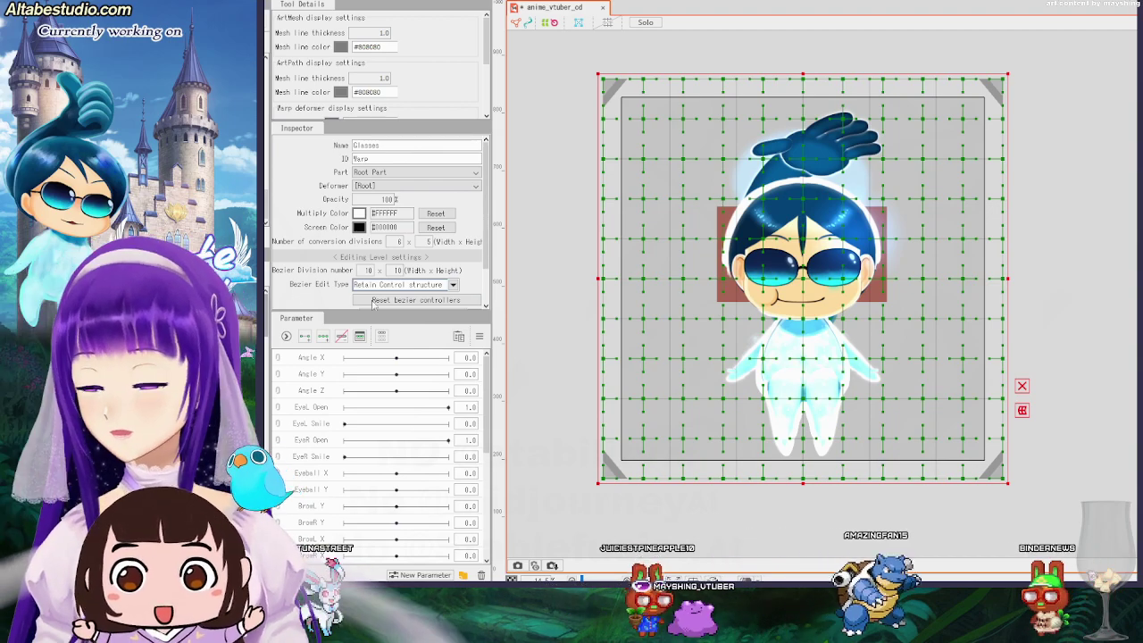
left_click(948, 295)
left_click(680, 50)
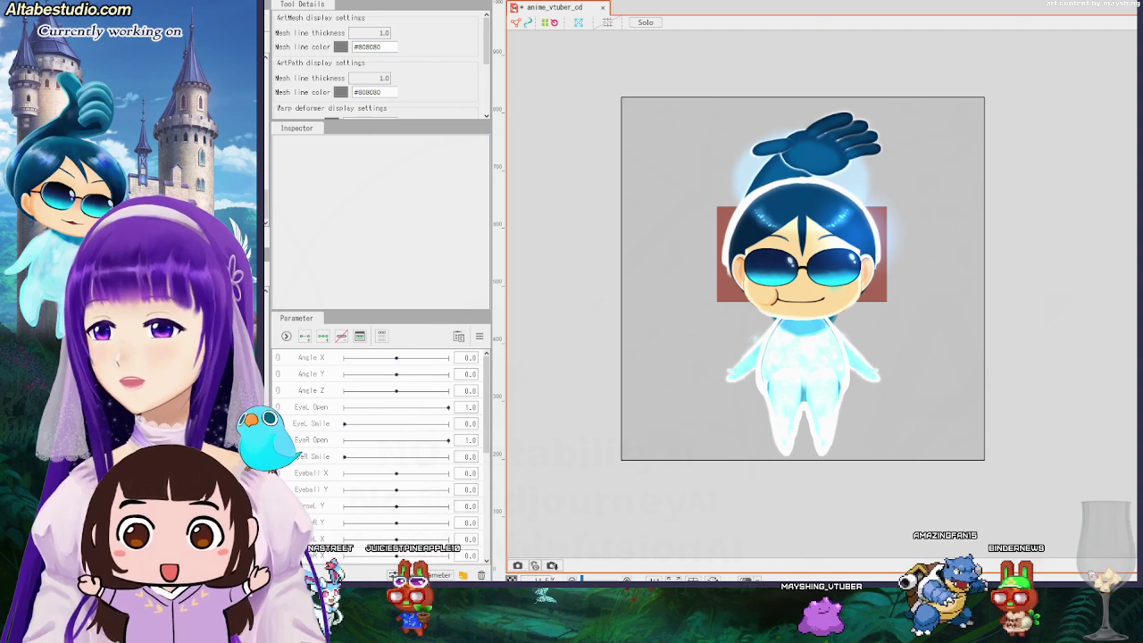
With nothing selected, create a warp deformer named "Glasses" in the Root Part with 10 × 10 Bezier and 6 × 5 conversion divisions.
left_click(795, 0)
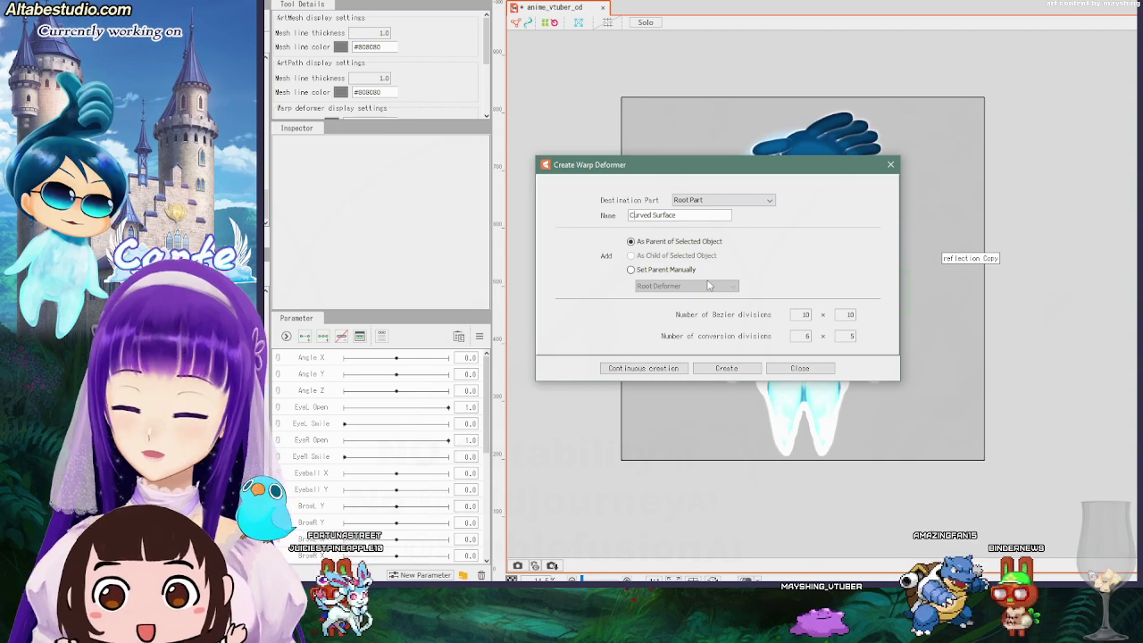
key("Delete")
key("Delete")
key("Delete")
key("Delete")
key("BackSpace")
key("BackSpace")
key("BackSpace")
key("BackSpace")
key("BackSpace")
key("BackSpace")
key("BackSpace")
key("BackSpace")
key("BackSpace")
key("BackSpace")
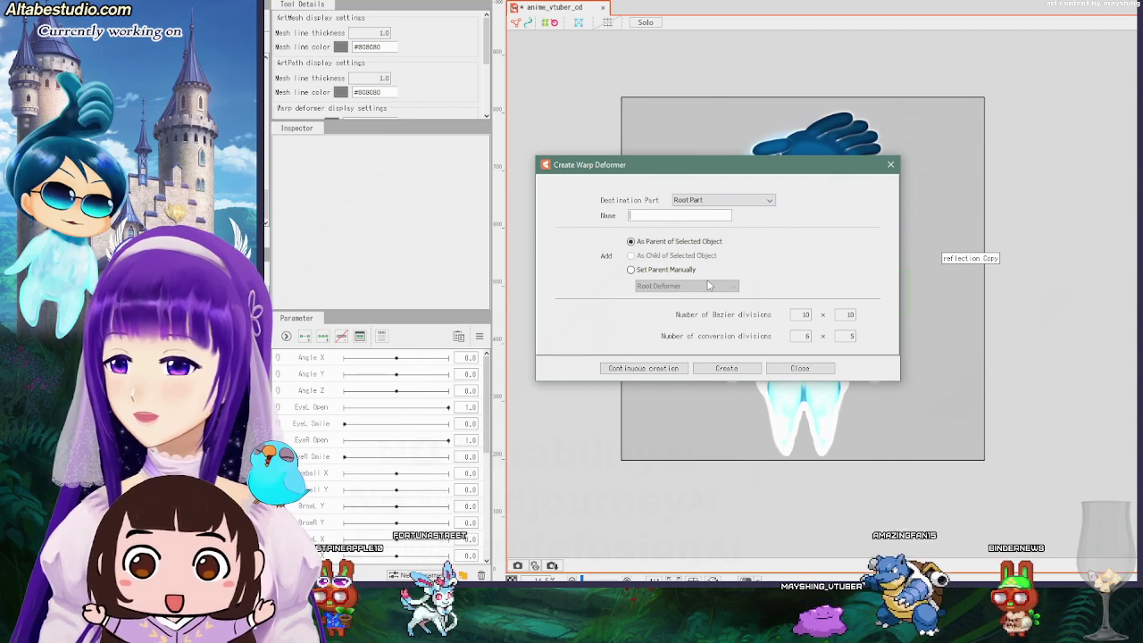
type("Glasses")
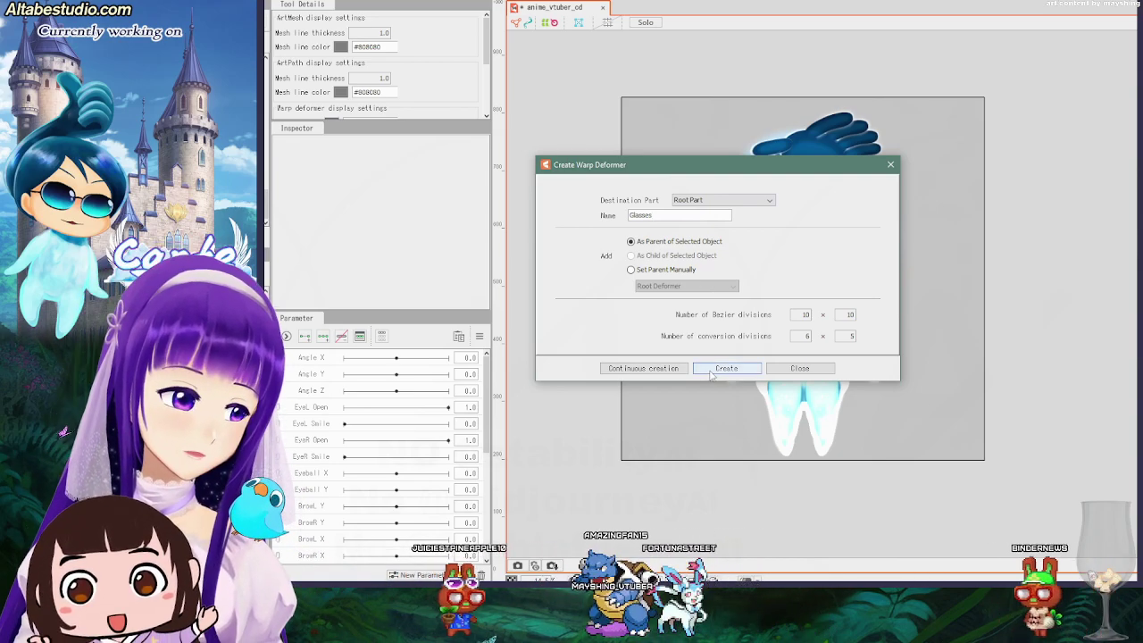
left_click(724, 369)
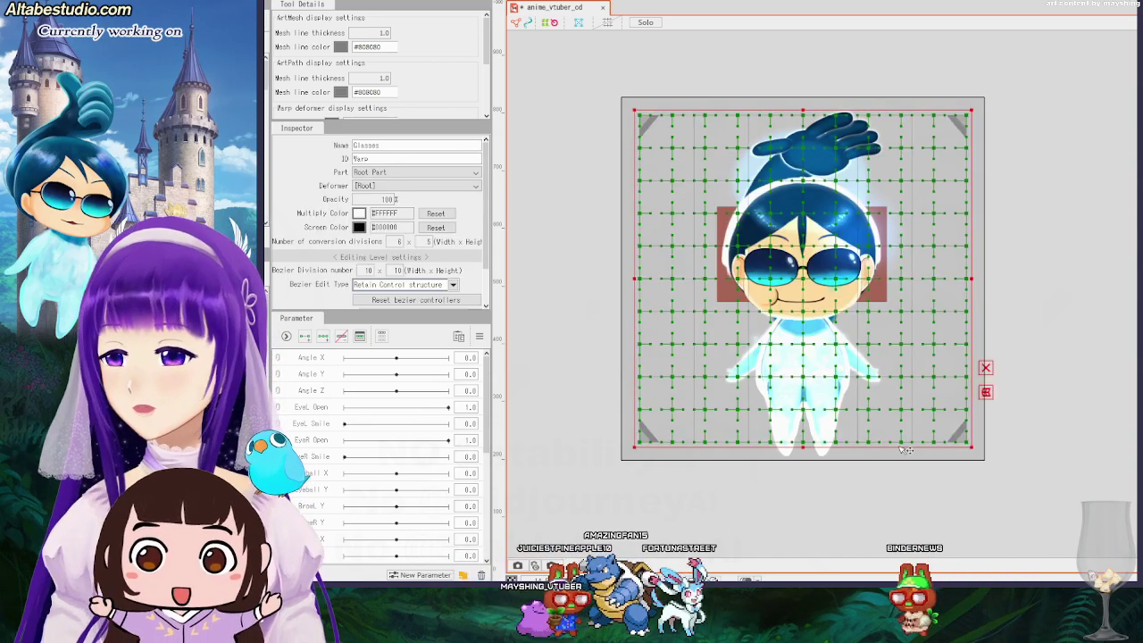
Resize the Glasses deformer from its corners into a wide band across the head, and show the canvas grid.
left_click_drag(971, 446, 961, 329)
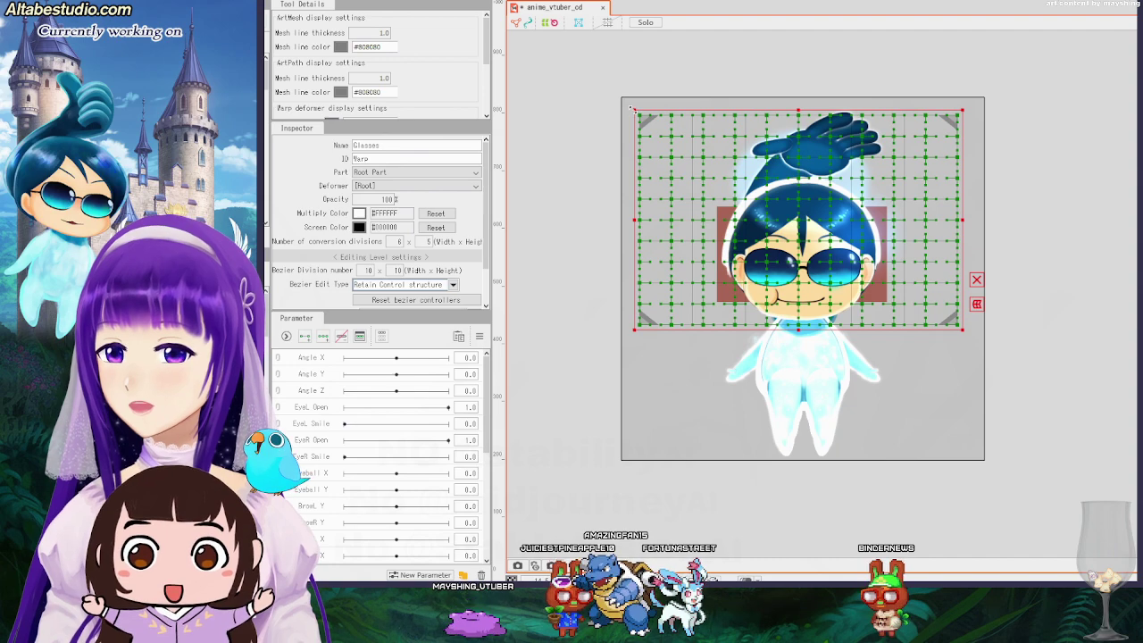
left_click_drag(633, 109, 642, 214)
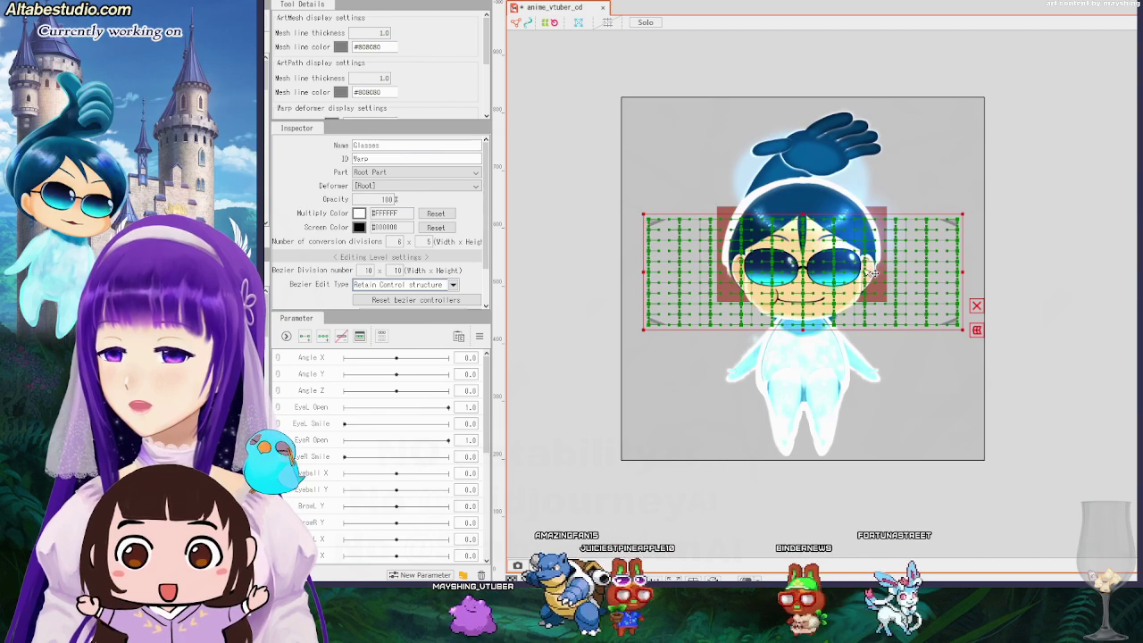
scroll(860, 266, "up", 2)
scroll(863, 266, "down", 1)
scroll(813, 384, "down", 1)
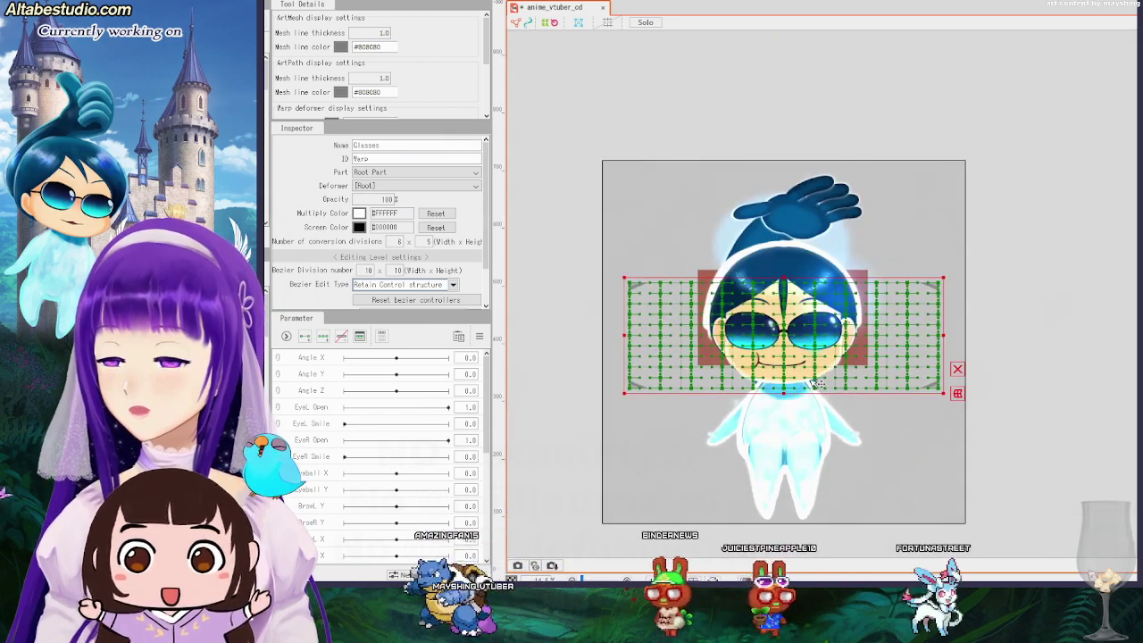
scroll(814, 382, "up", 1)
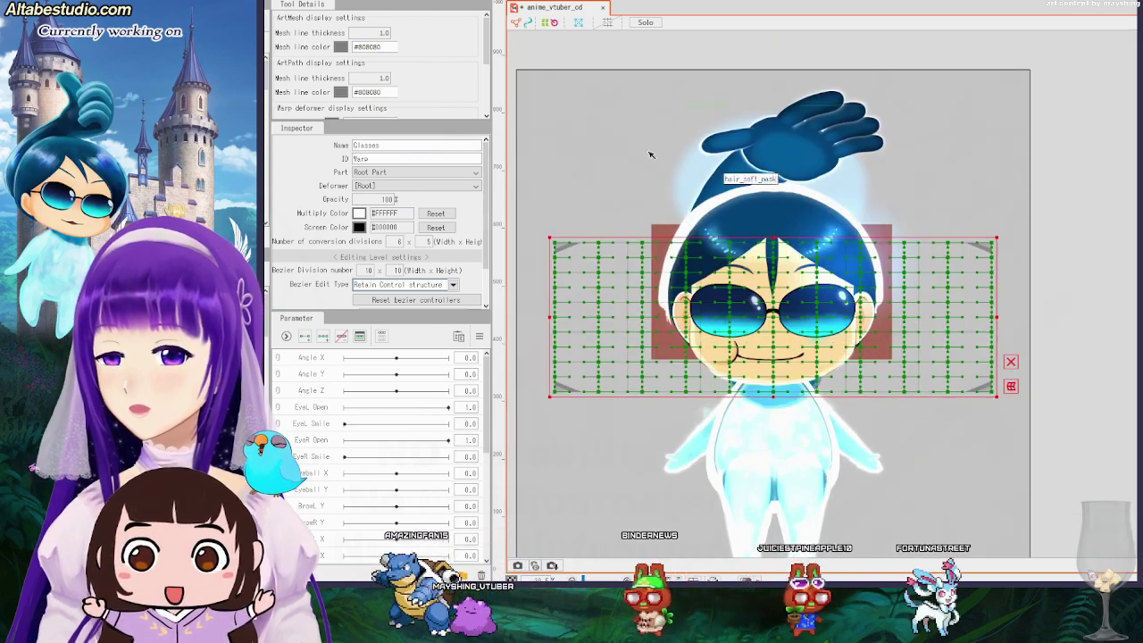
left_click(606, 23)
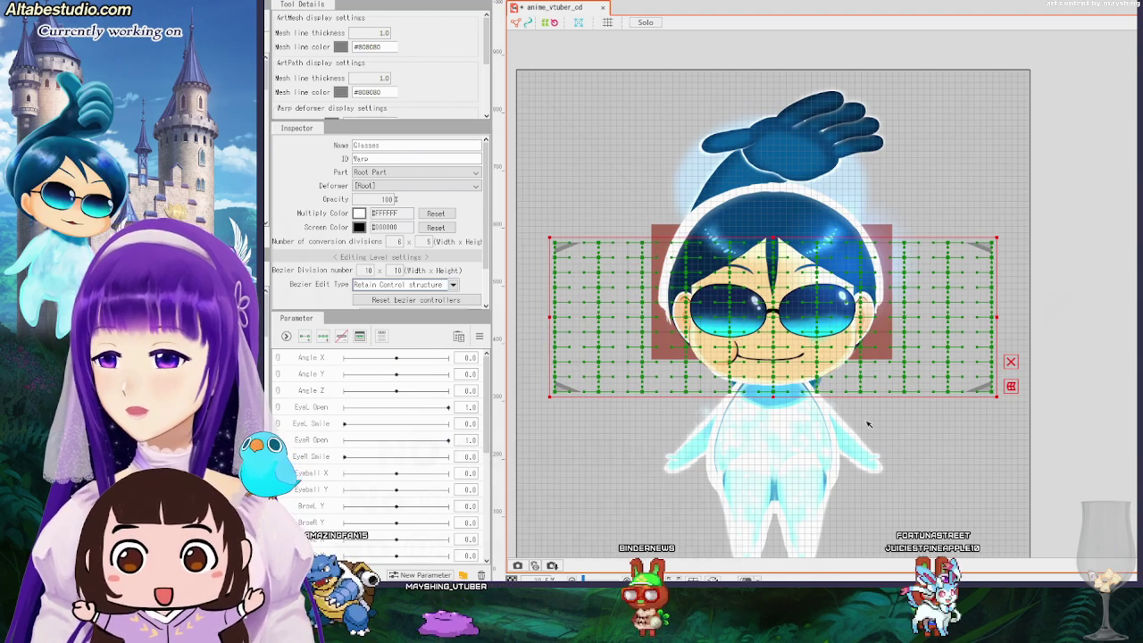
Lower the upper edge of the Glasses deformer slightly to line it up with the canvas grid.
scroll(933, 349, "up", 1)
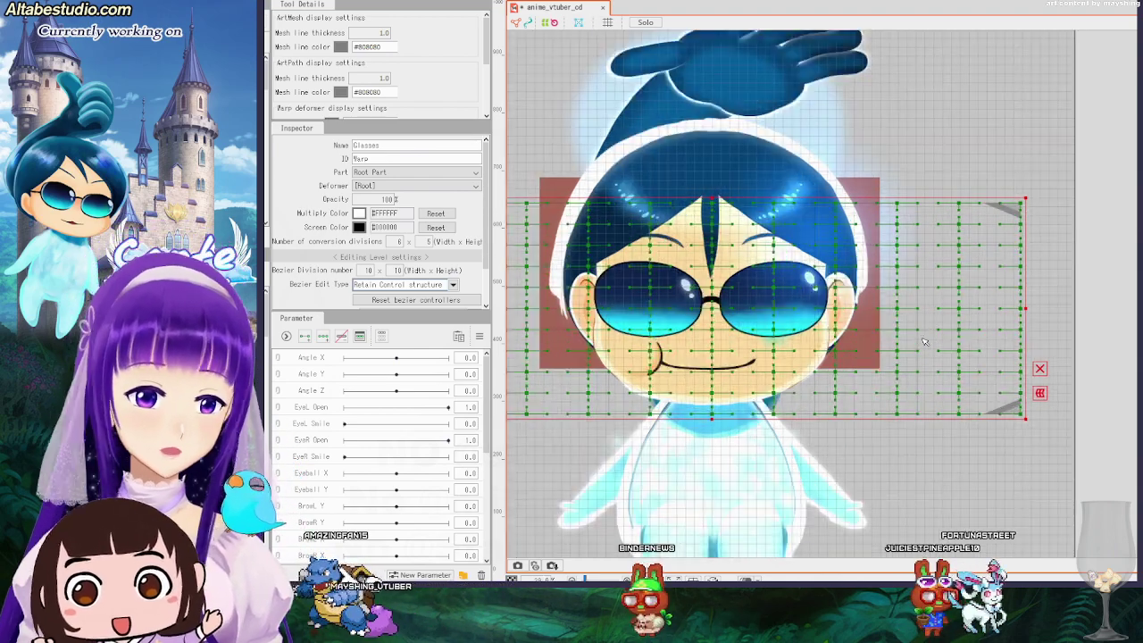
scroll(933, 347, "up", 1)
scroll(932, 345, "down", 1)
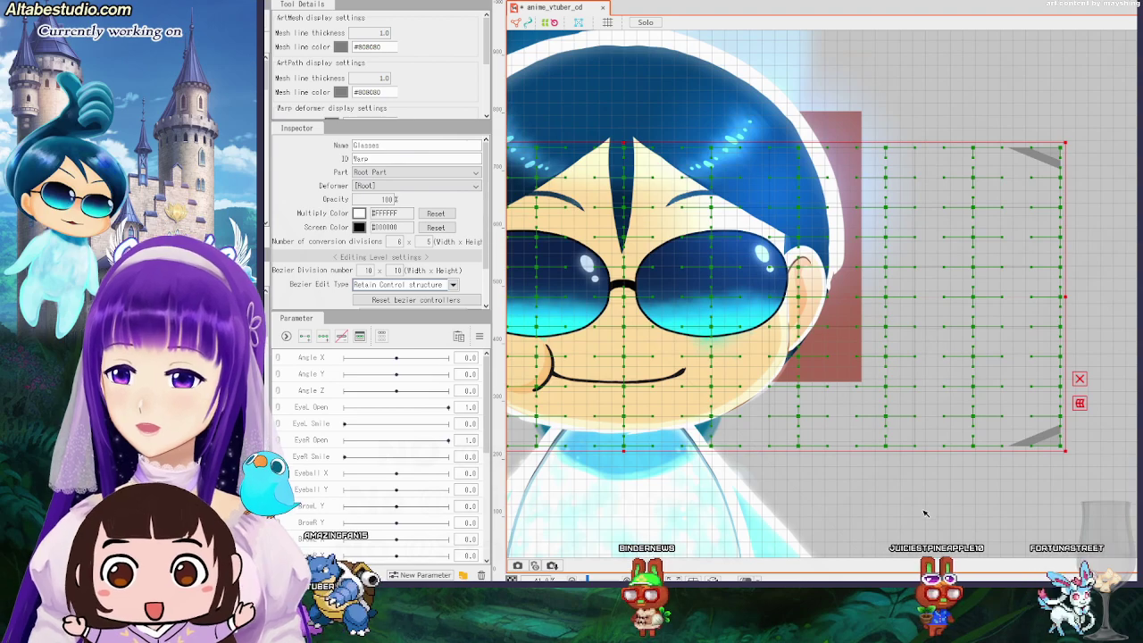
left_click_drag(887, 505, 1142, 518)
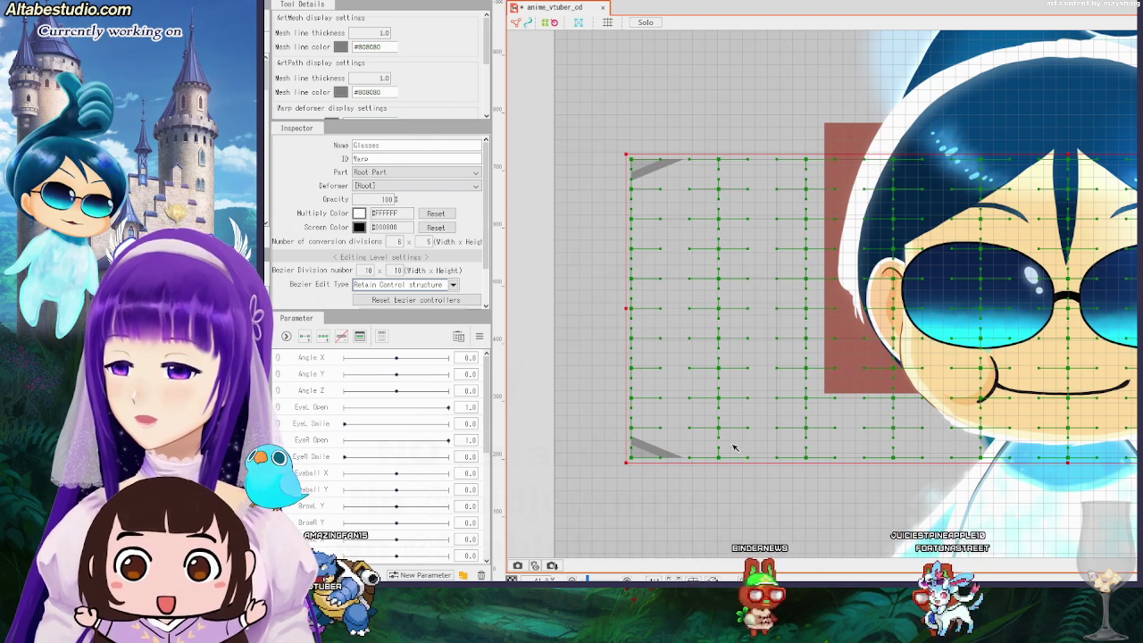
scroll(711, 450, "down", 4)
scroll(702, 444, "up", 2)
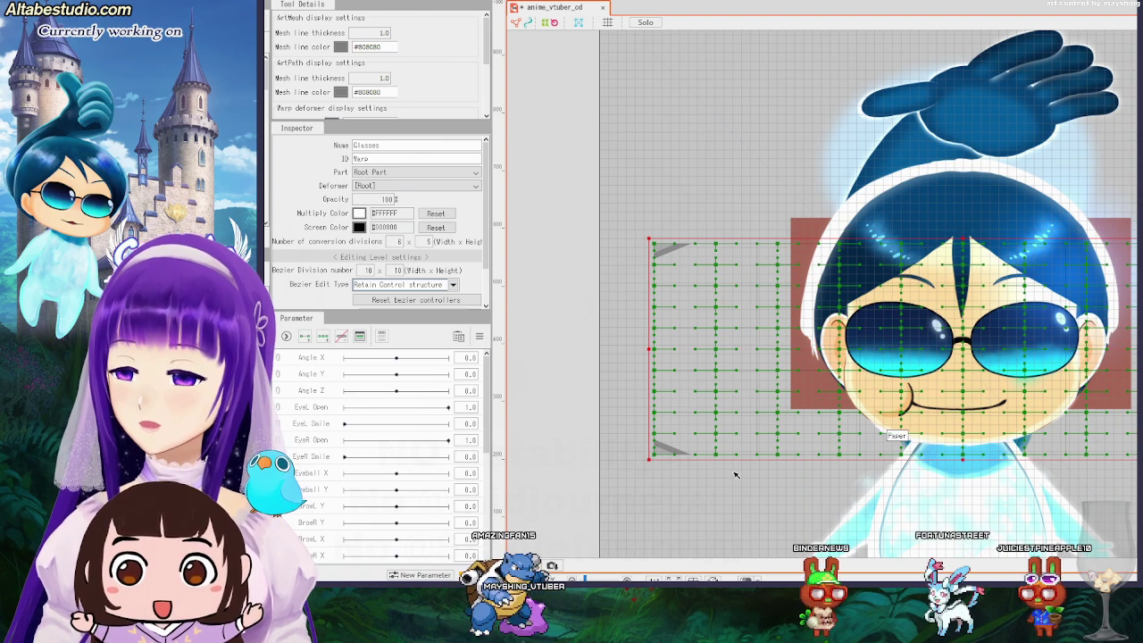
scroll(1060, 494, "down", 1)
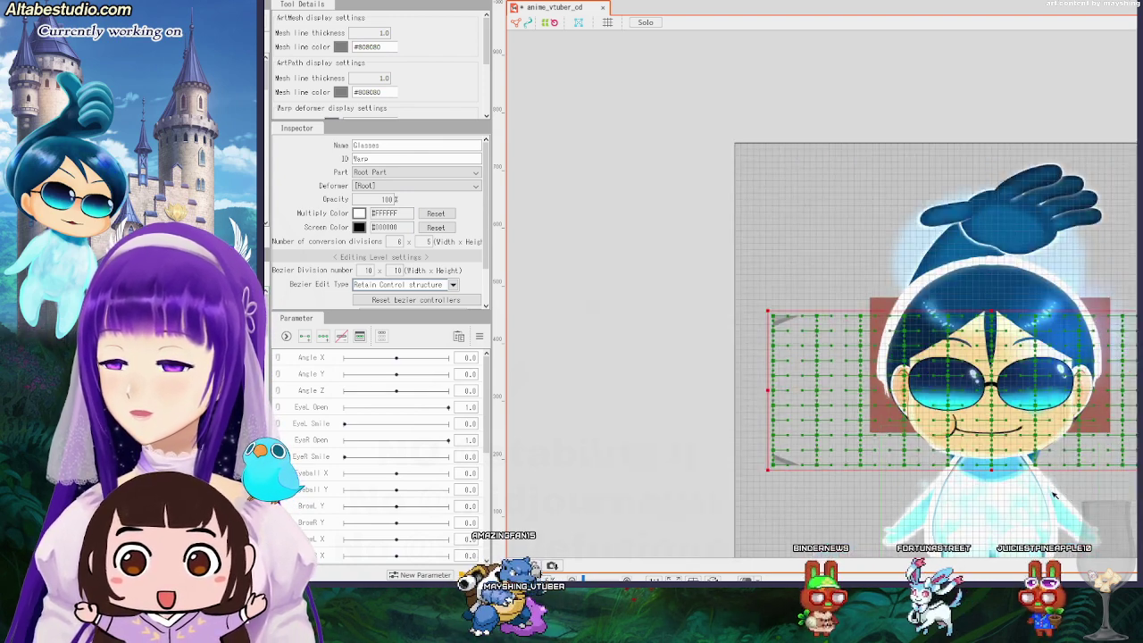
scroll(1076, 497, "up", 1)
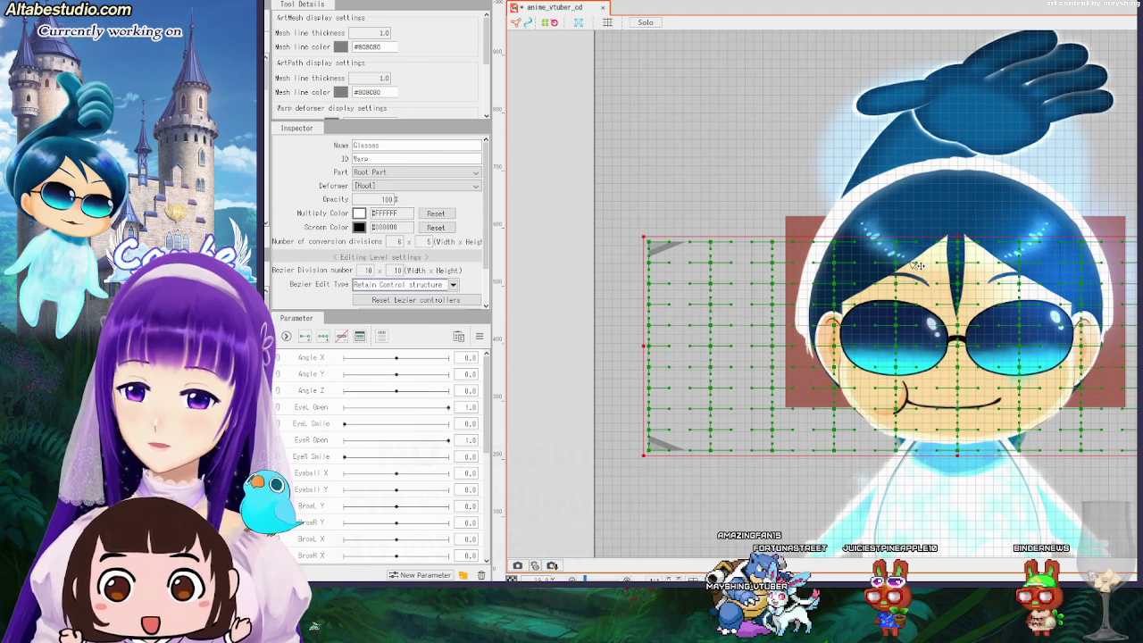
scroll(968, 272, "up", 4)
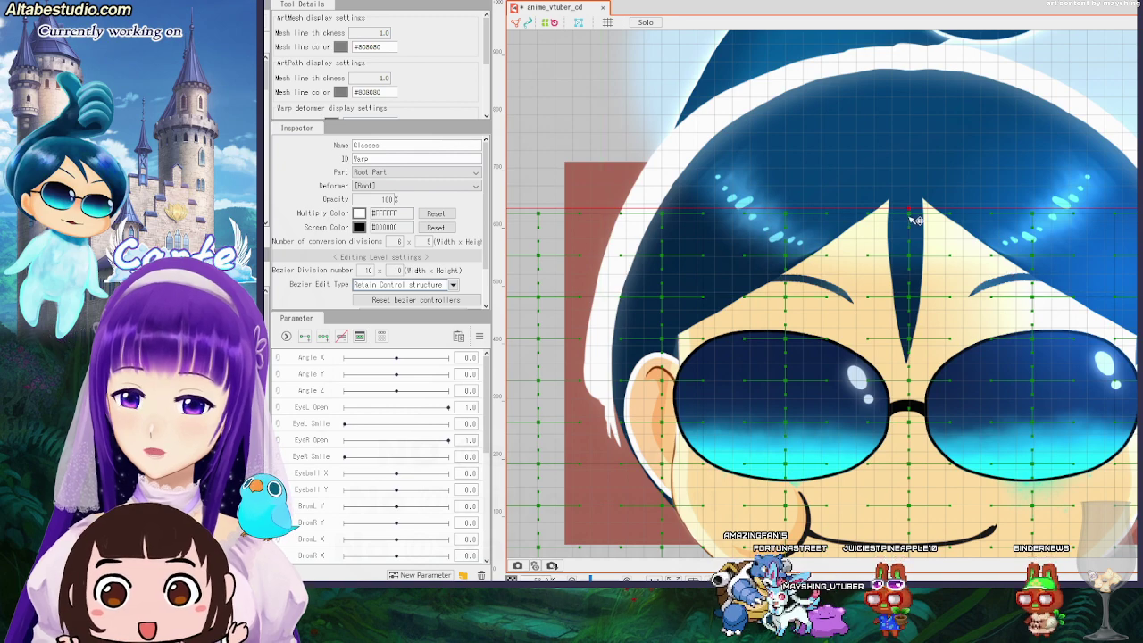
left_click_drag(906, 210, 906, 217)
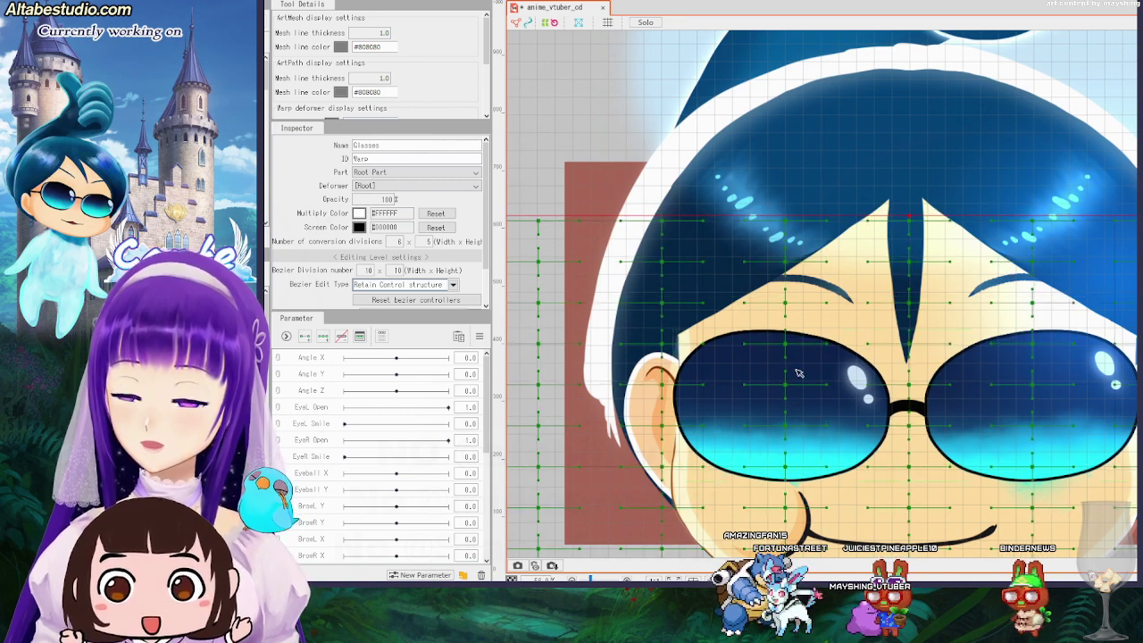
Move both side edges of the Glasses deformer slightly outward to line them up with the canvas grid.
left_click_drag(768, 386, 1142, 287)
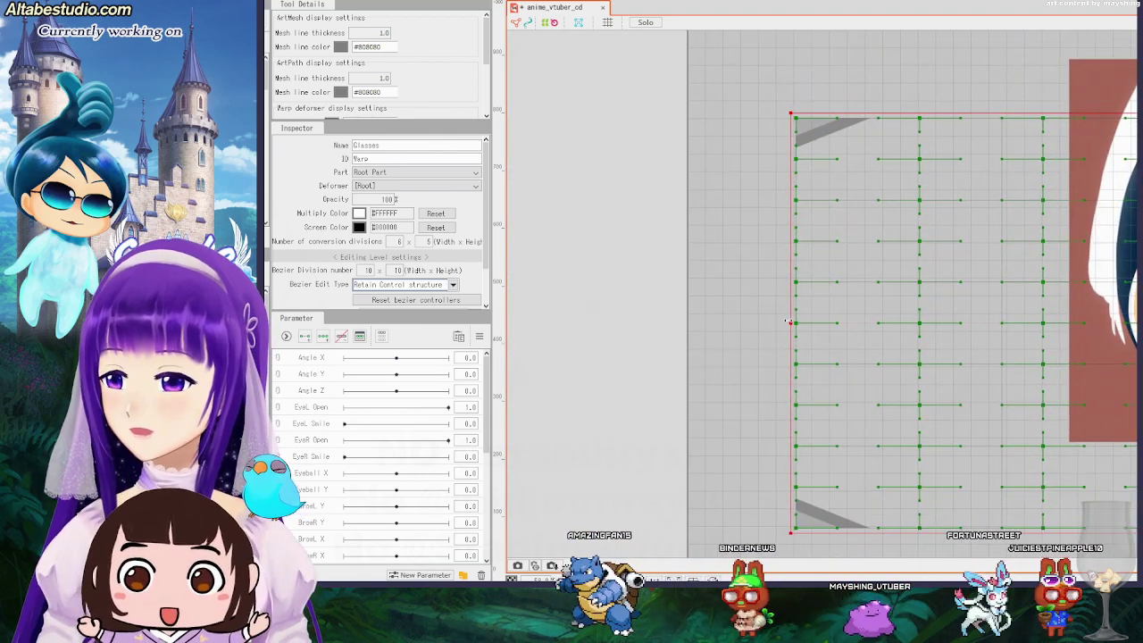
left_click_drag(788, 320, 786, 321)
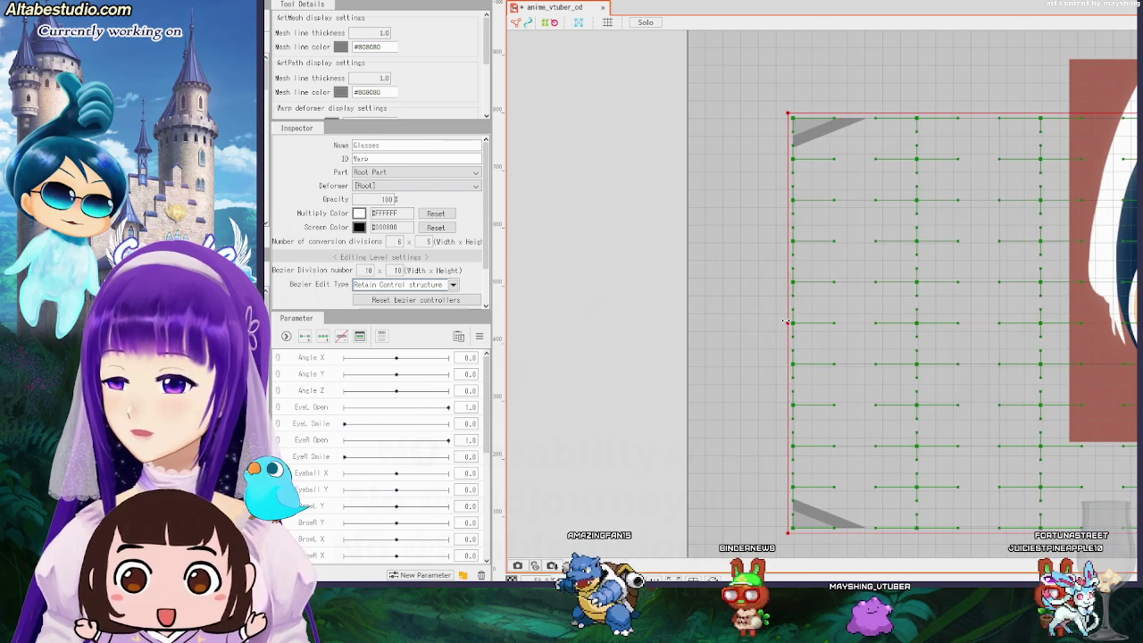
left_click_drag(1087, 388, 229, 325)
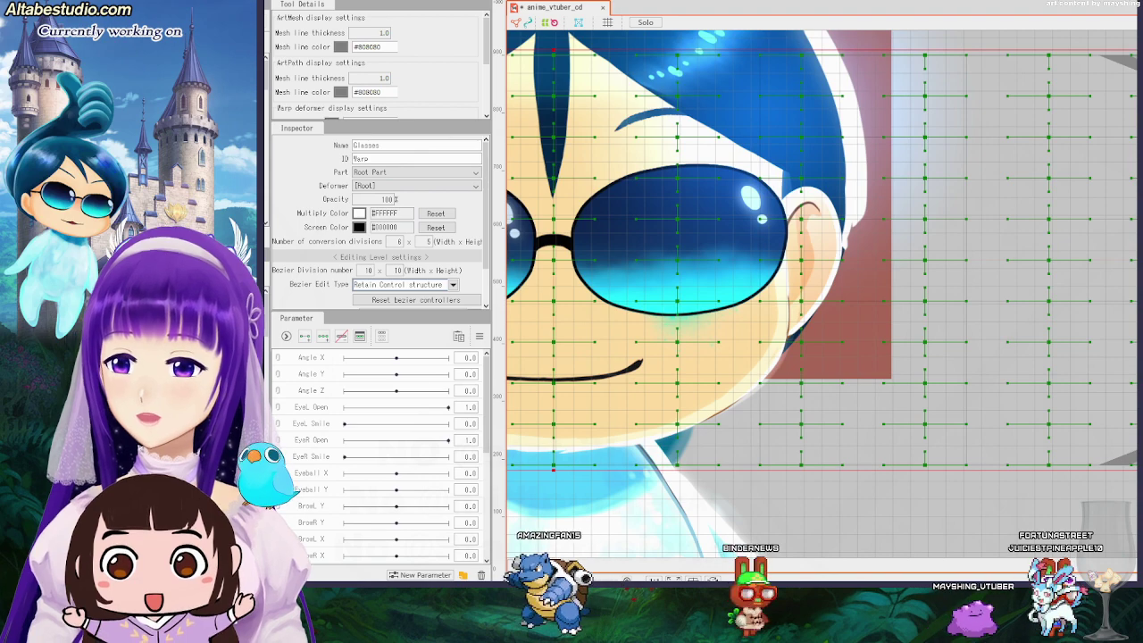
left_click_drag(1138, 259, 1141, 259)
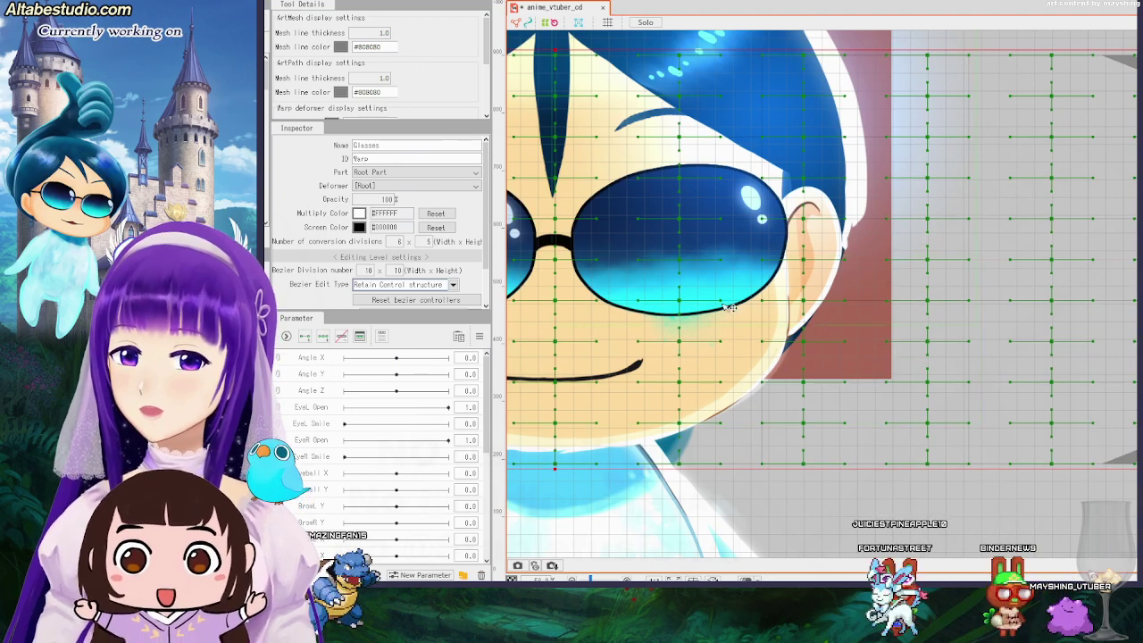
Place the Glasses deformer inside the glasses part under whole face.
scroll(832, 285, "down", 4)
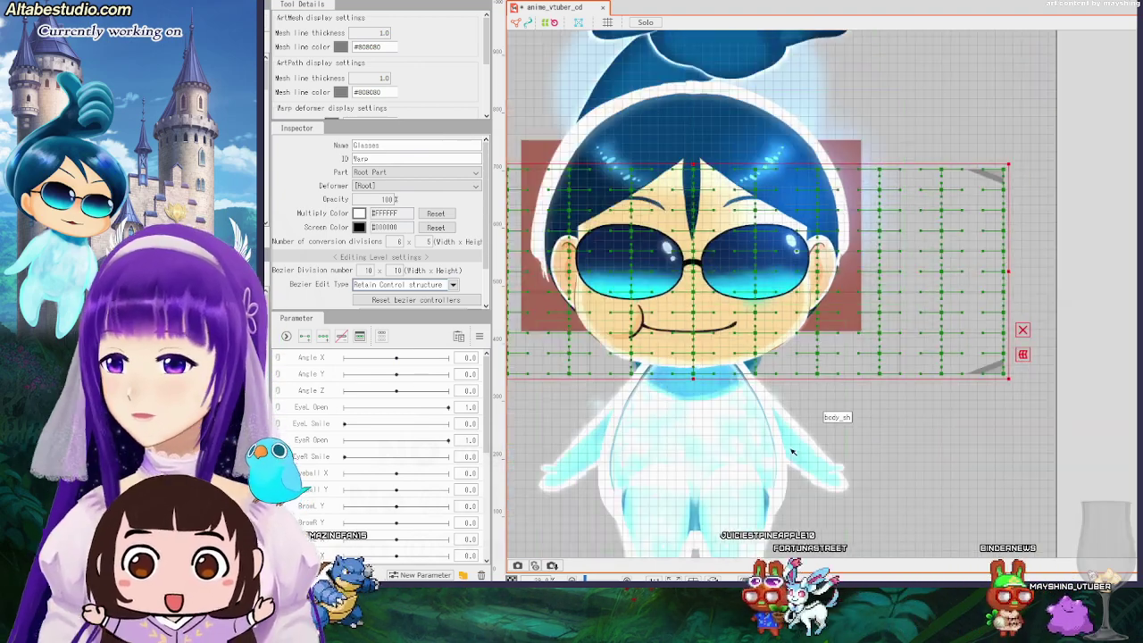
left_click_drag(892, 473, 1107, 502)
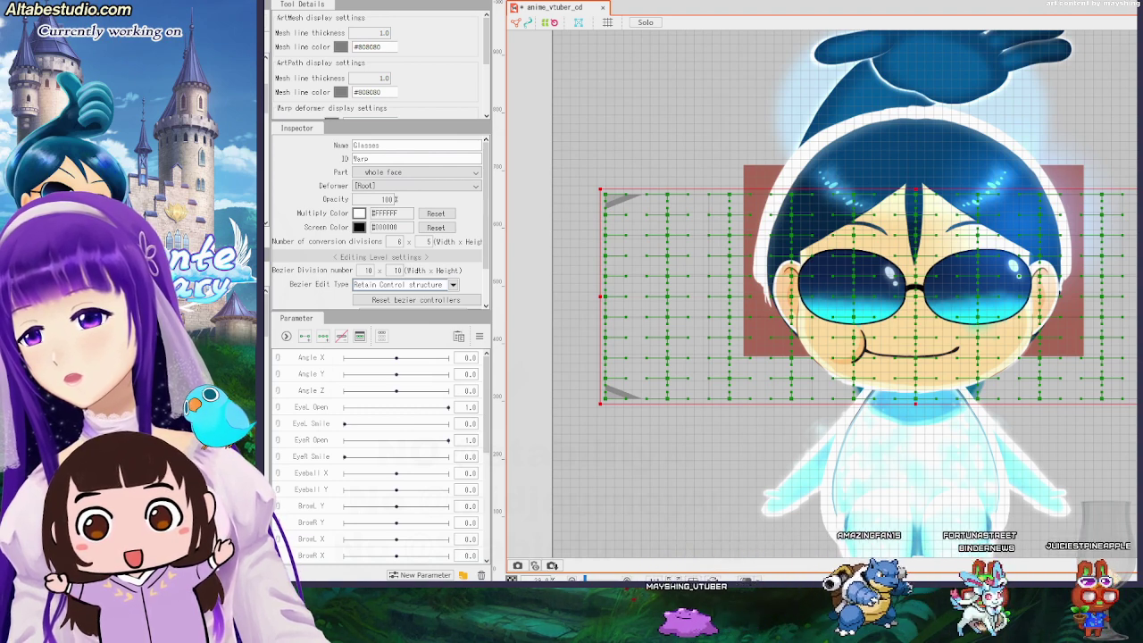
left_click(178, 286)
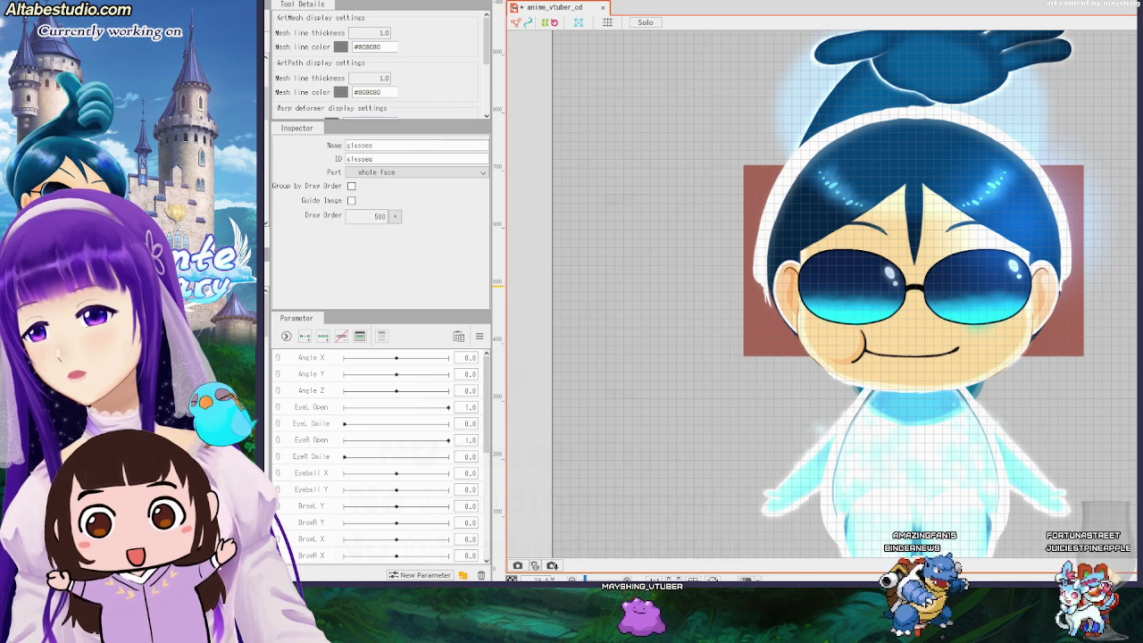
left_click(178, 299)
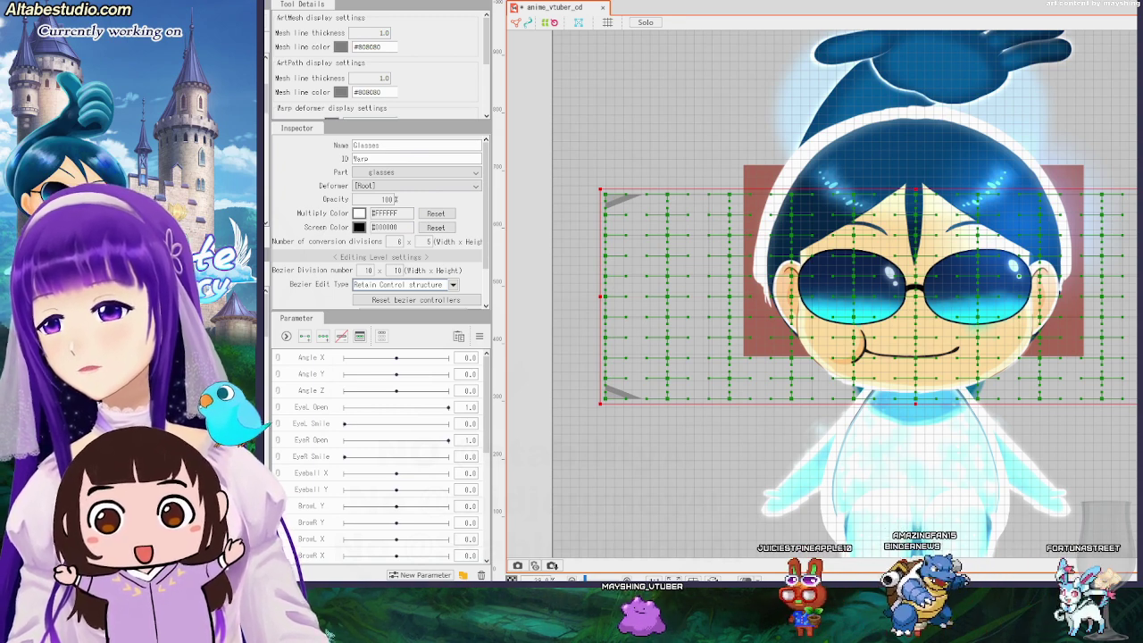
Select the frame and all other meshes of the glasses part and set Glasses as their parent deformer.
left_click(915, 286)
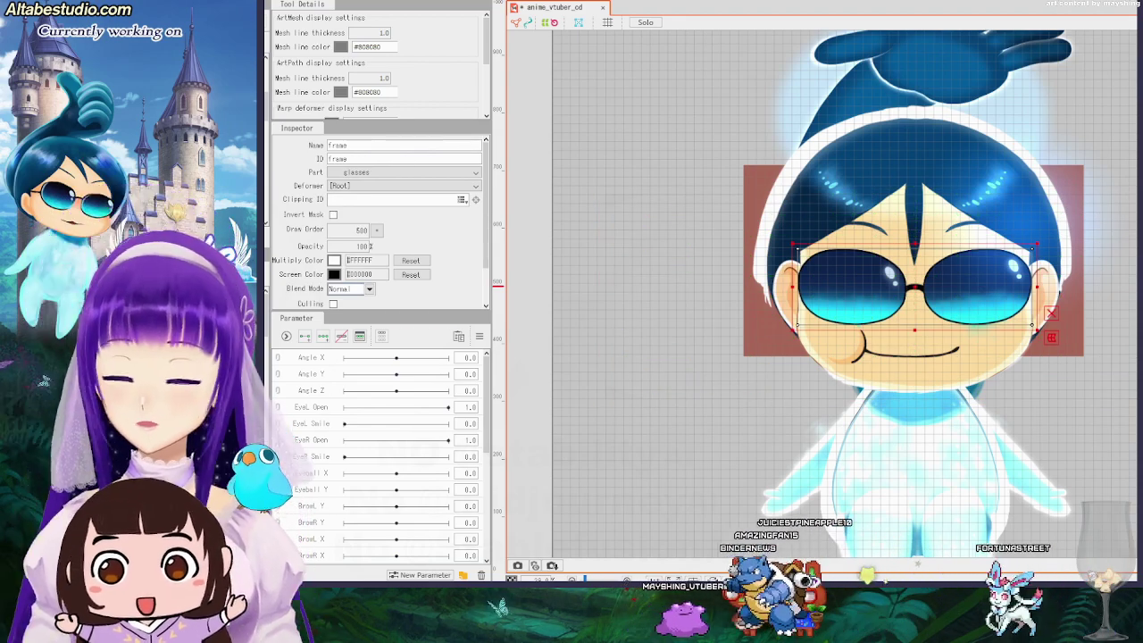
left_click(178, 196, "shift")
left_click(178, 196)
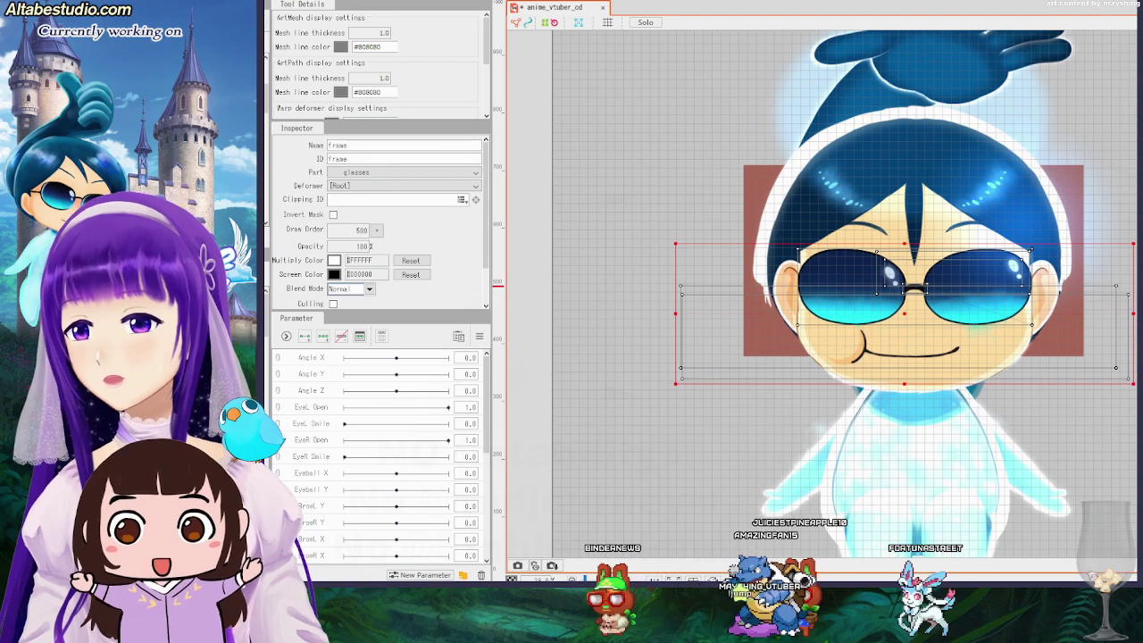
key("ctrl+a")
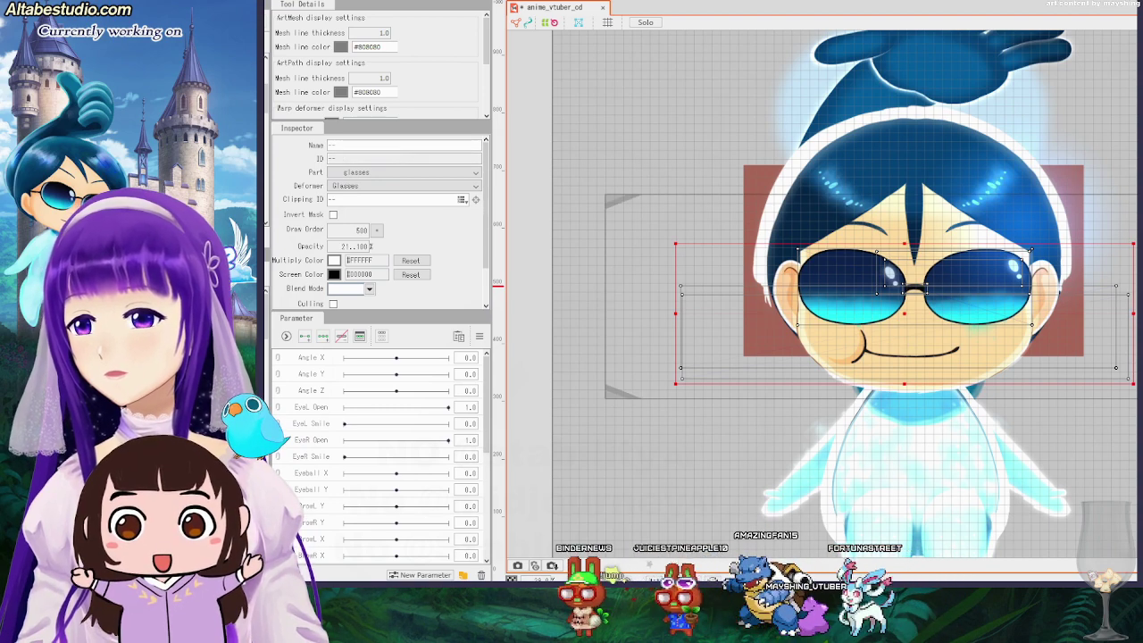
Select the Glasses deformer, move it slightly to test that the glasses follow, and undo the move.
left_click(616, 200)
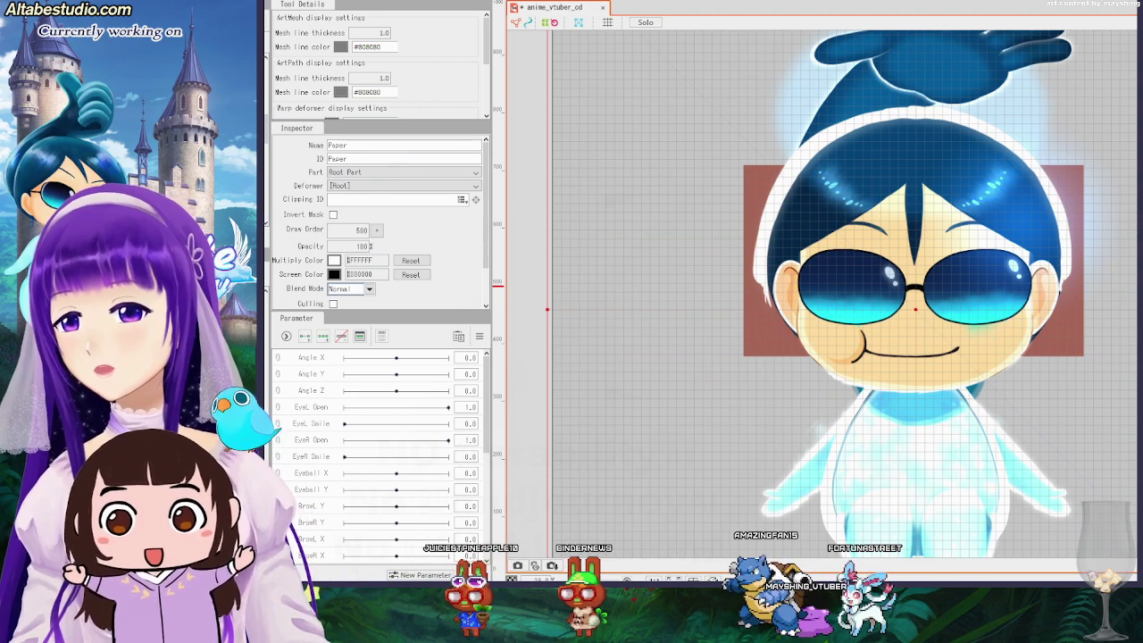
left_click(223, 254)
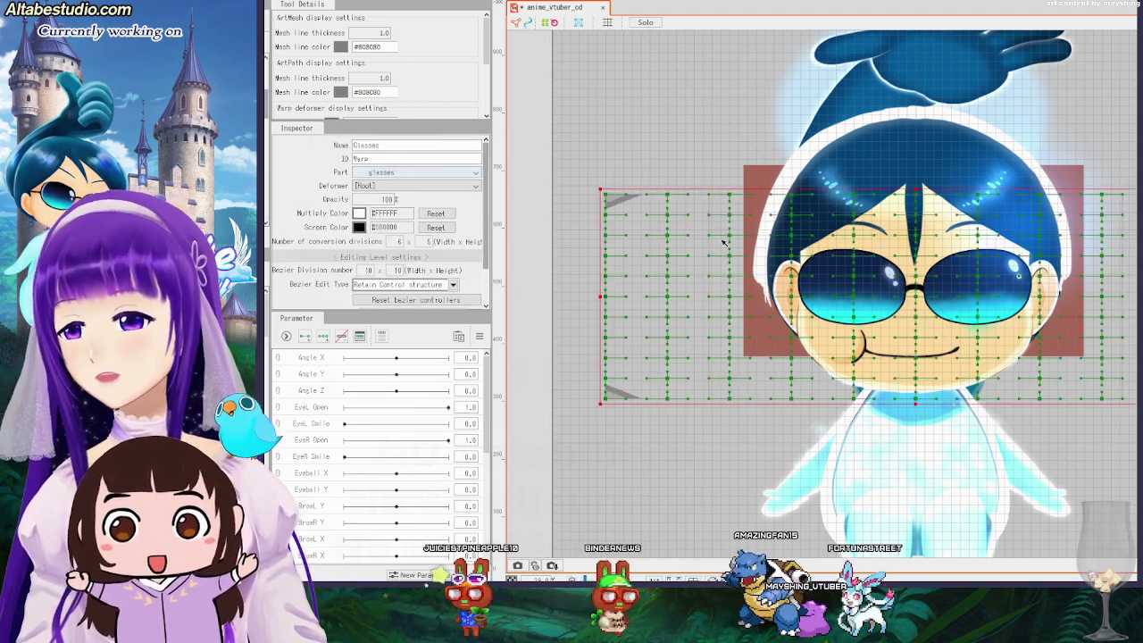
mouse_move(917, 287)
left_mouse_down()
mouse_move(797, 288)
mouse_move(911, 290)
left_mouse_up()
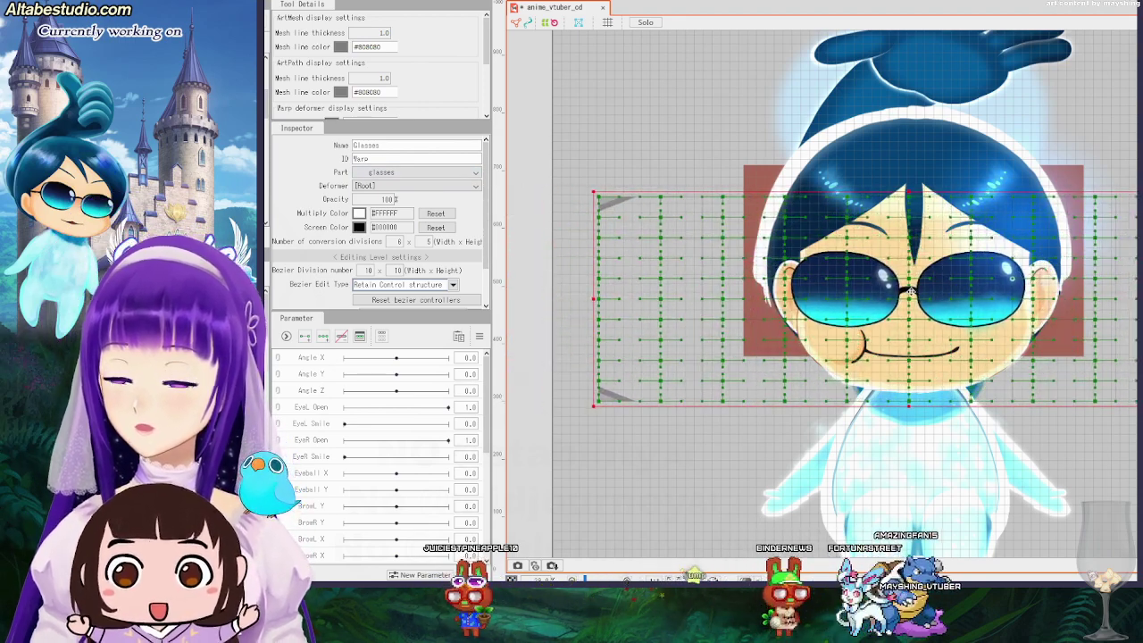
left_click_drag(965, 338, 1014, 376)
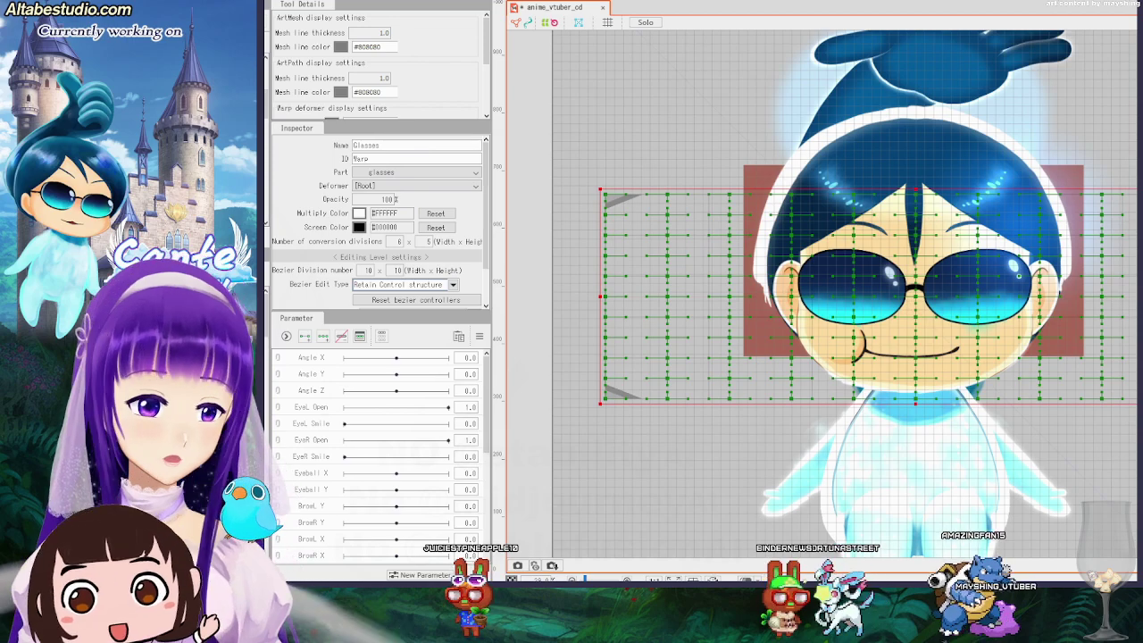
Try to create a warp deformer named "HEAD" as parent of the selected Paper mesh, and remove it.
left_click(1103, 286)
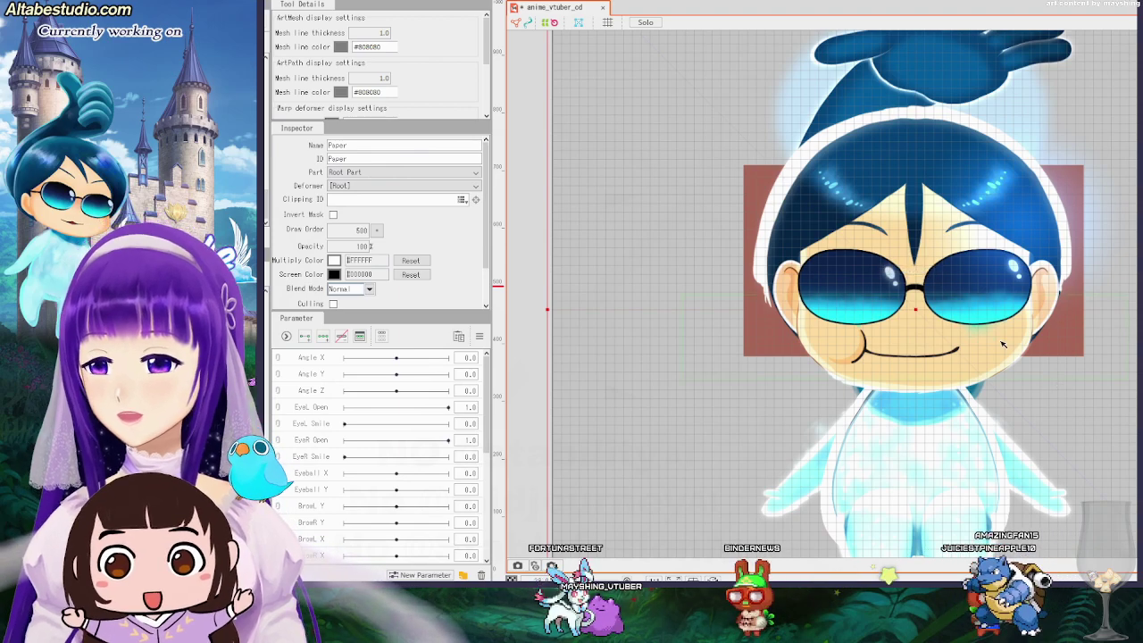
scroll(1115, 407, "up", 2)
scroll(1115, 408, "down", 4)
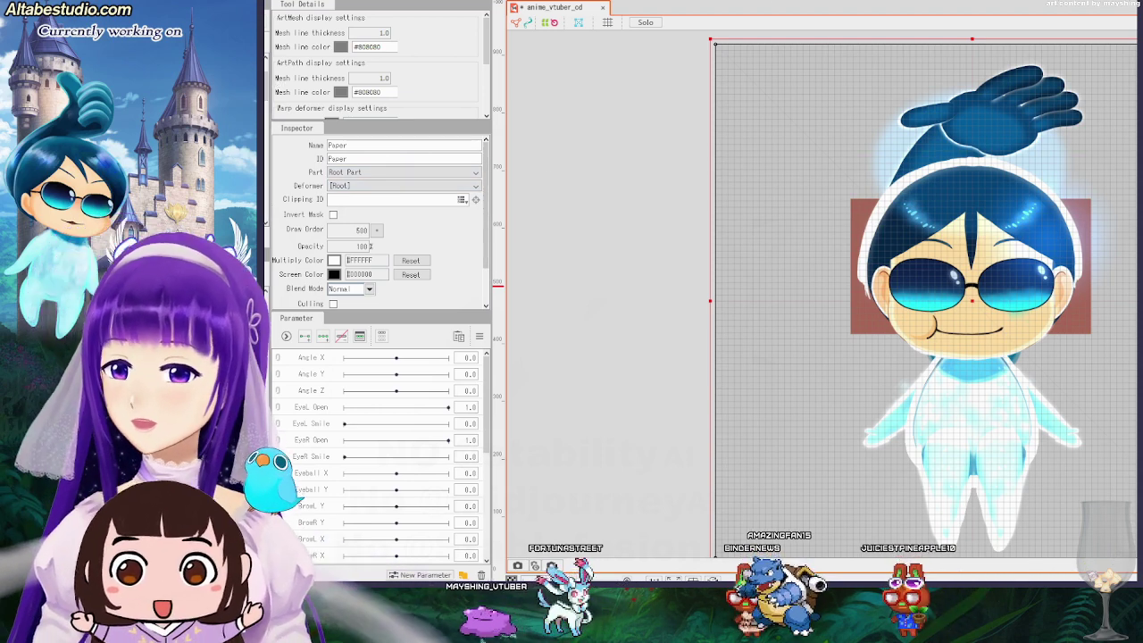
left_click(793, 2)
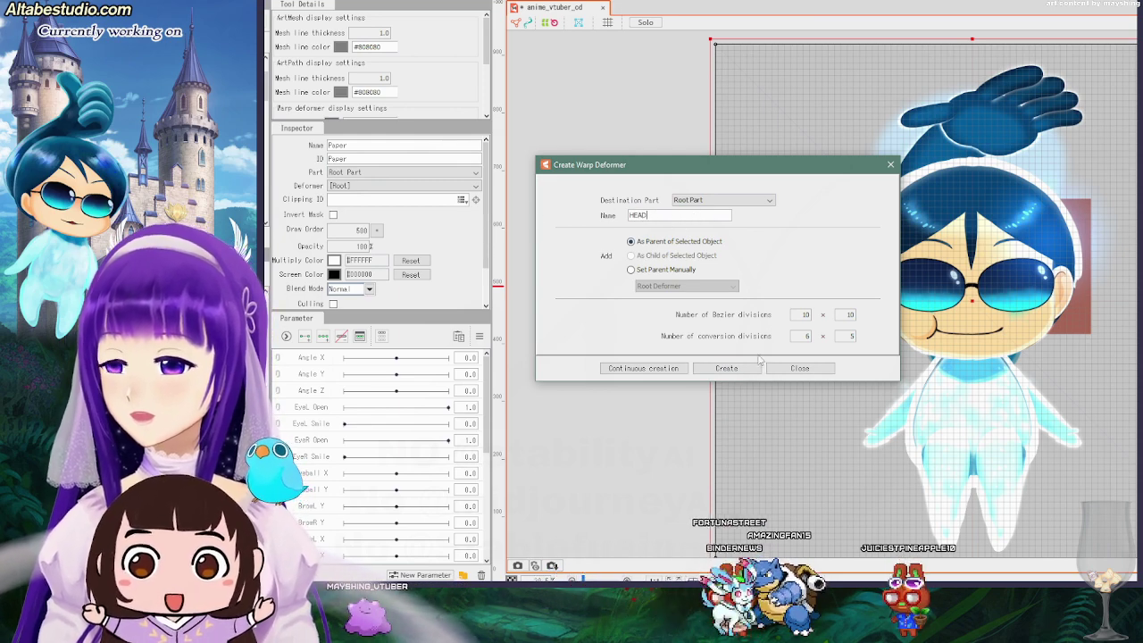
left_click(725, 368)
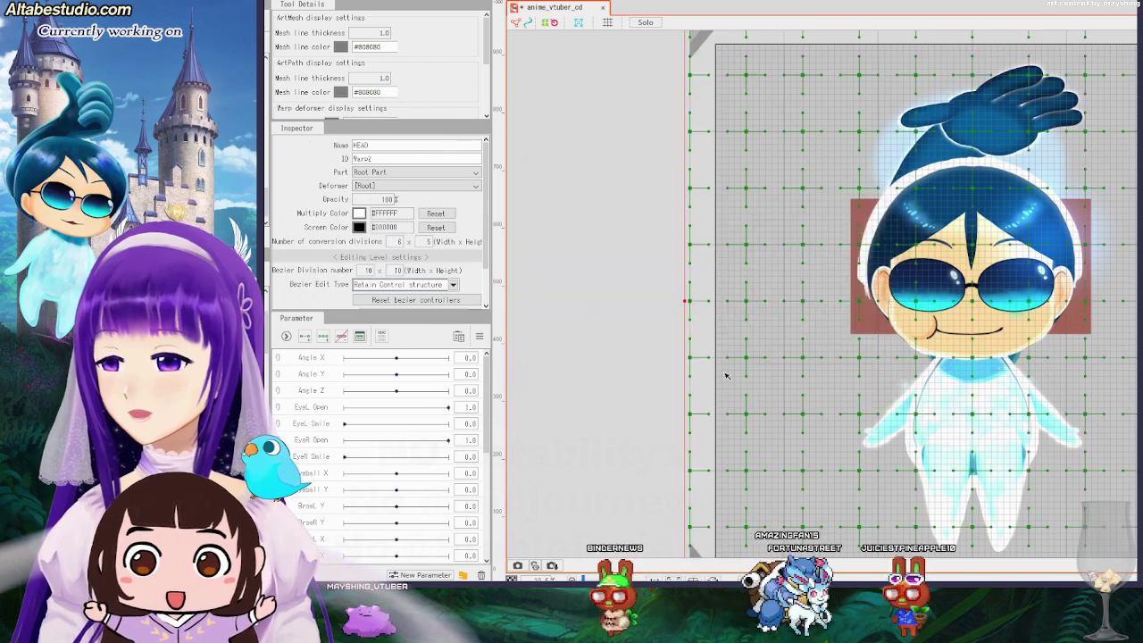
scroll(1094, 343, "down", 2)
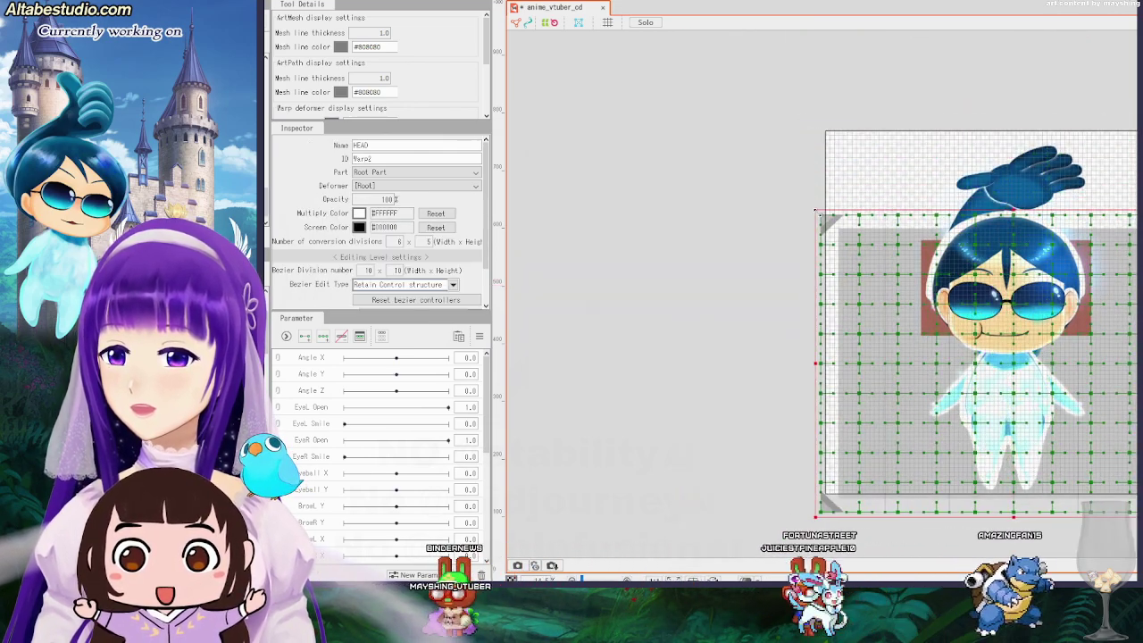
left_click(715, 274)
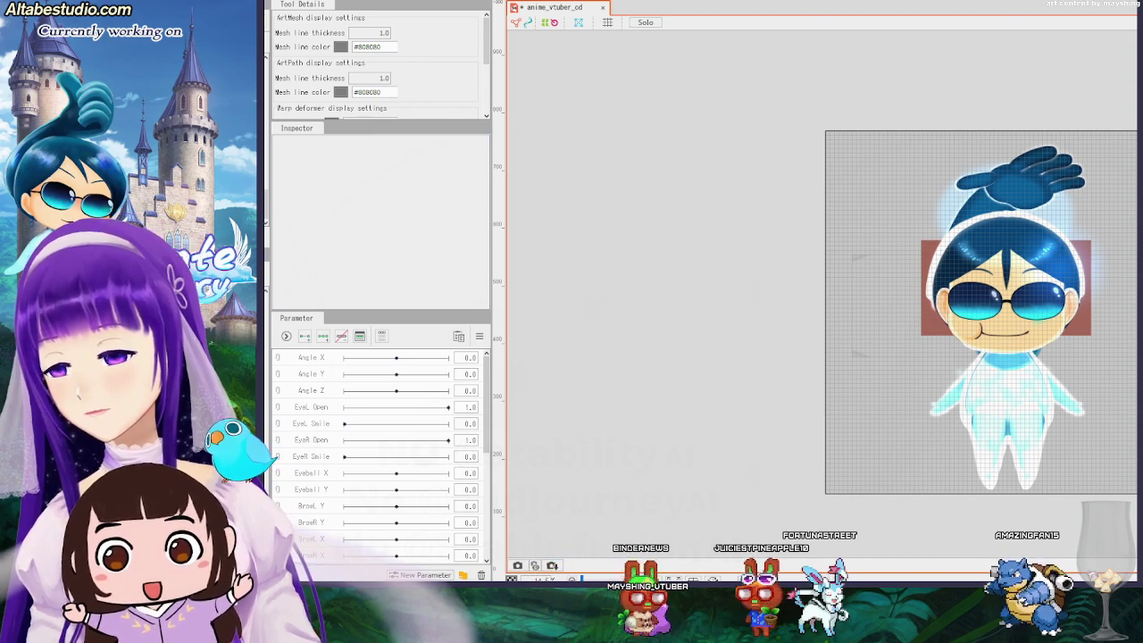
Hide the red 1920 mesh behind the head, hiding the grey backdrop only while doing so.
left_click(512, 579)
scroll(1026, 357, "up", 2)
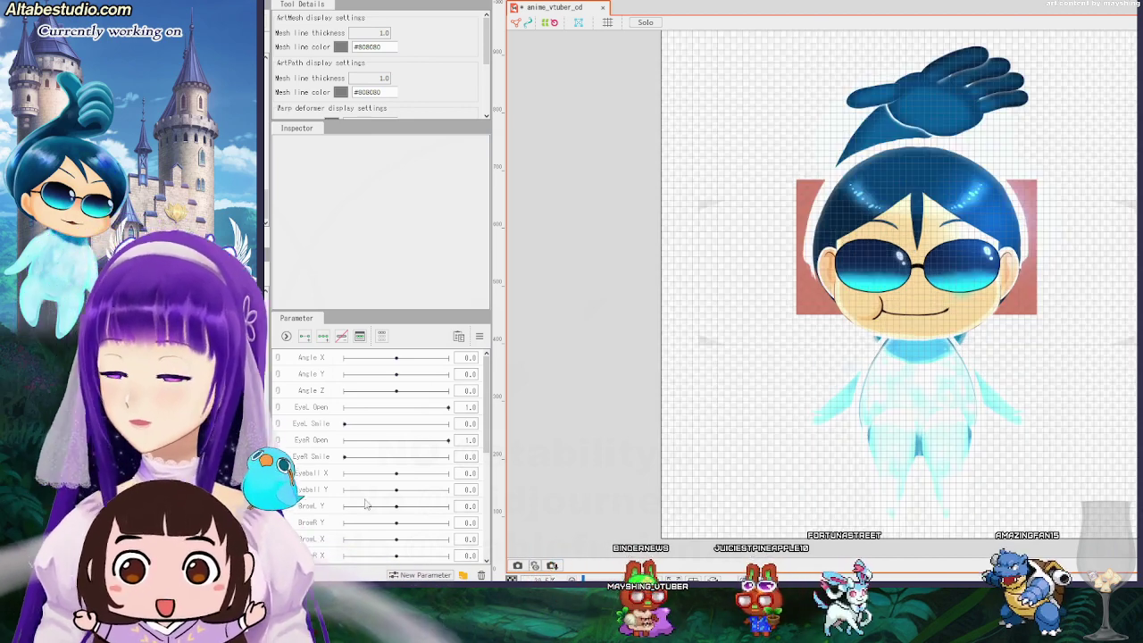
left_click(1026, 286)
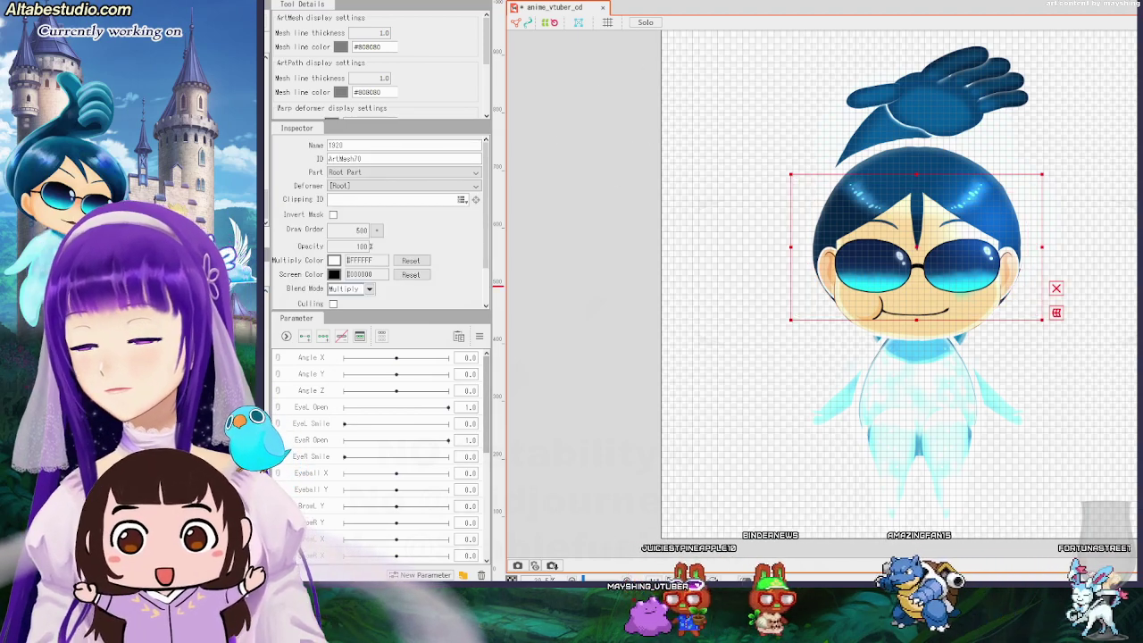
left_click(511, 580)
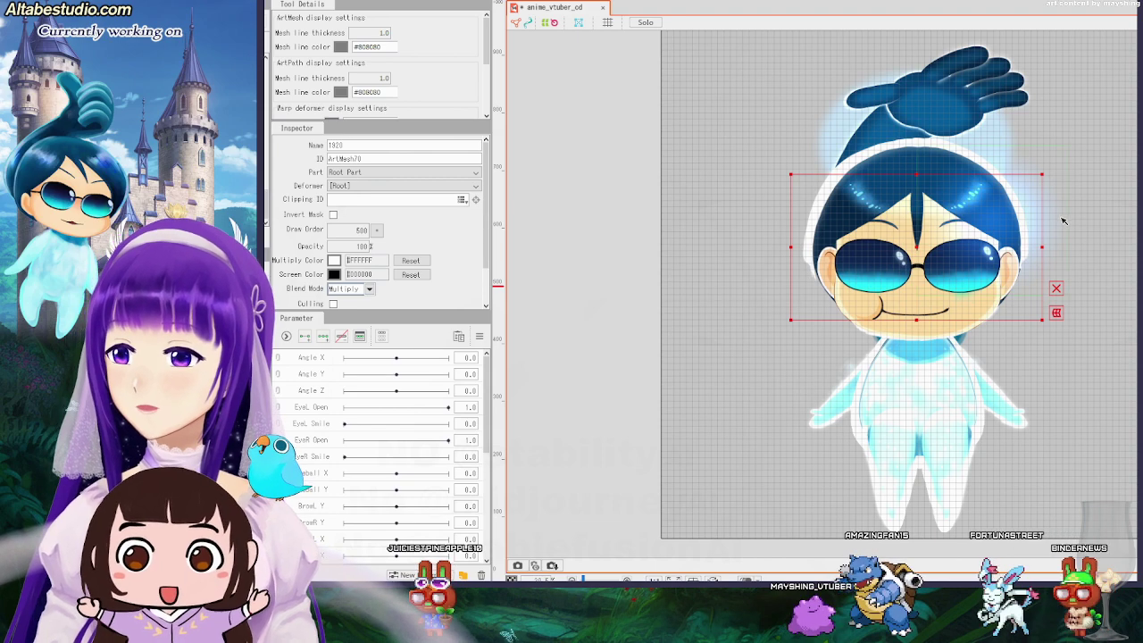
Create a warp deformer named "HEAD" in Root Part with Root Deformer as its manually set parent, and shorten its grid to end just below the hands.
left_click(579, 233)
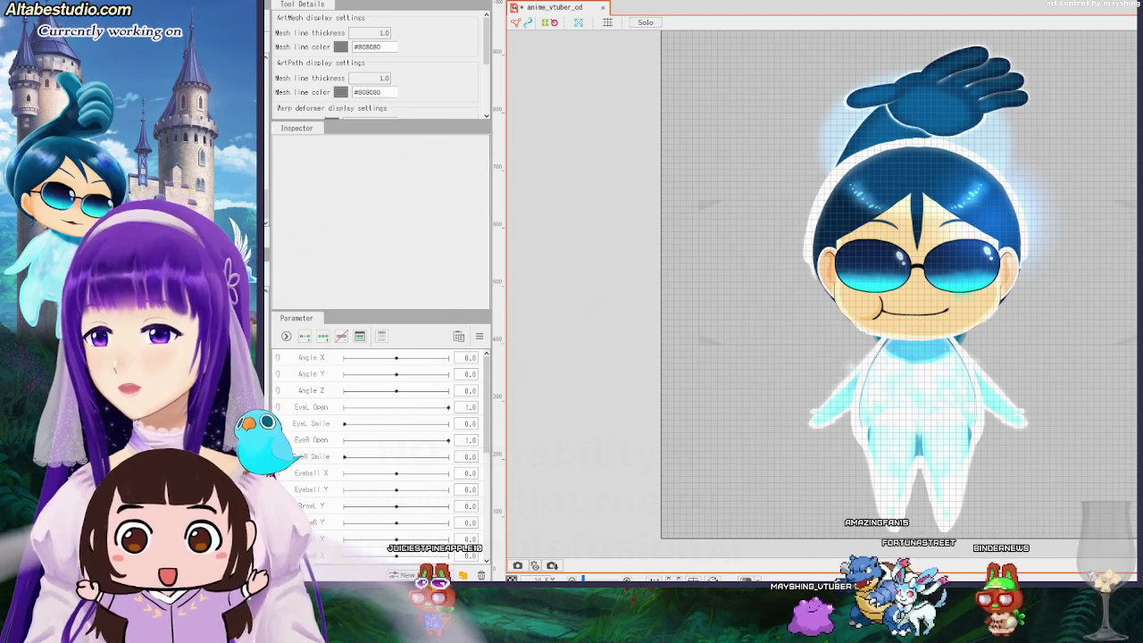
left_click(577, 22)
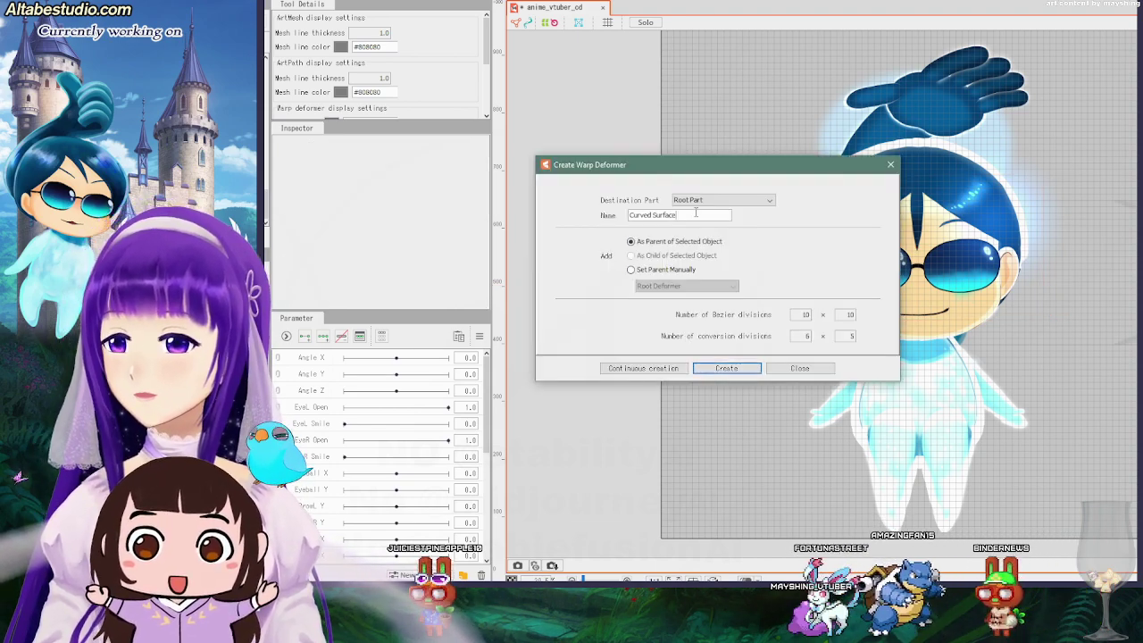
type("HEAD")
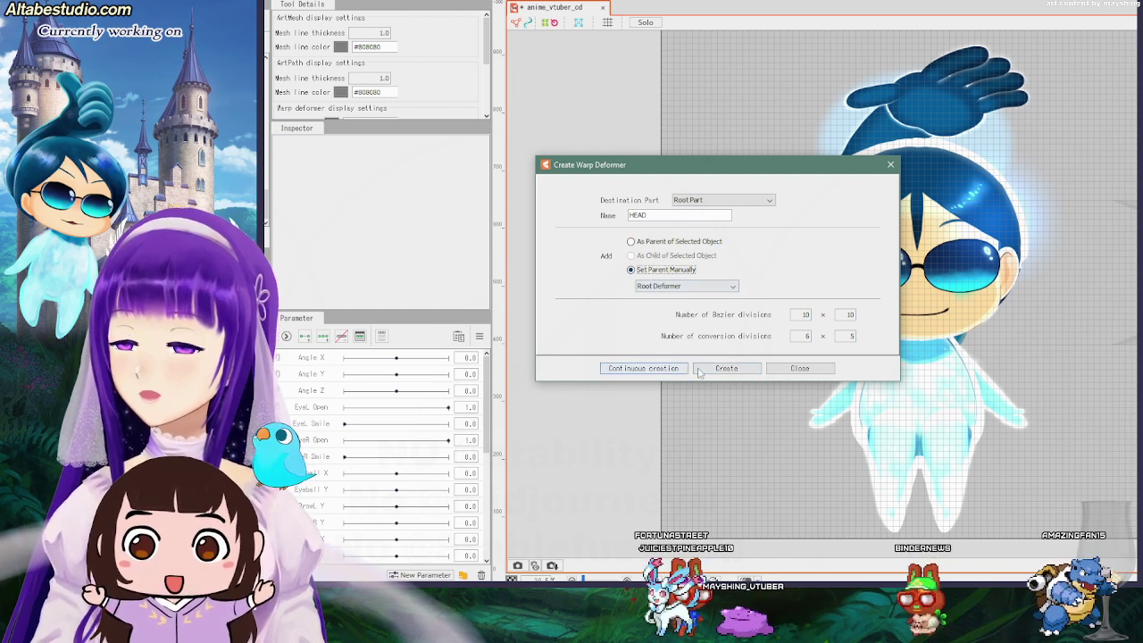
left_click(702, 291)
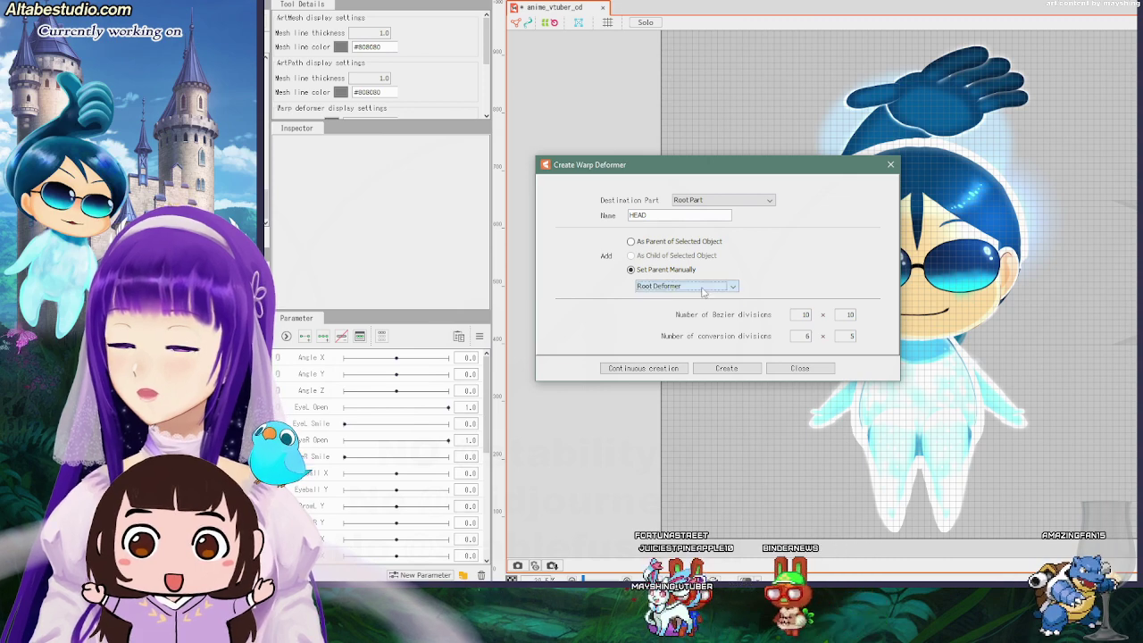
left_click(715, 369)
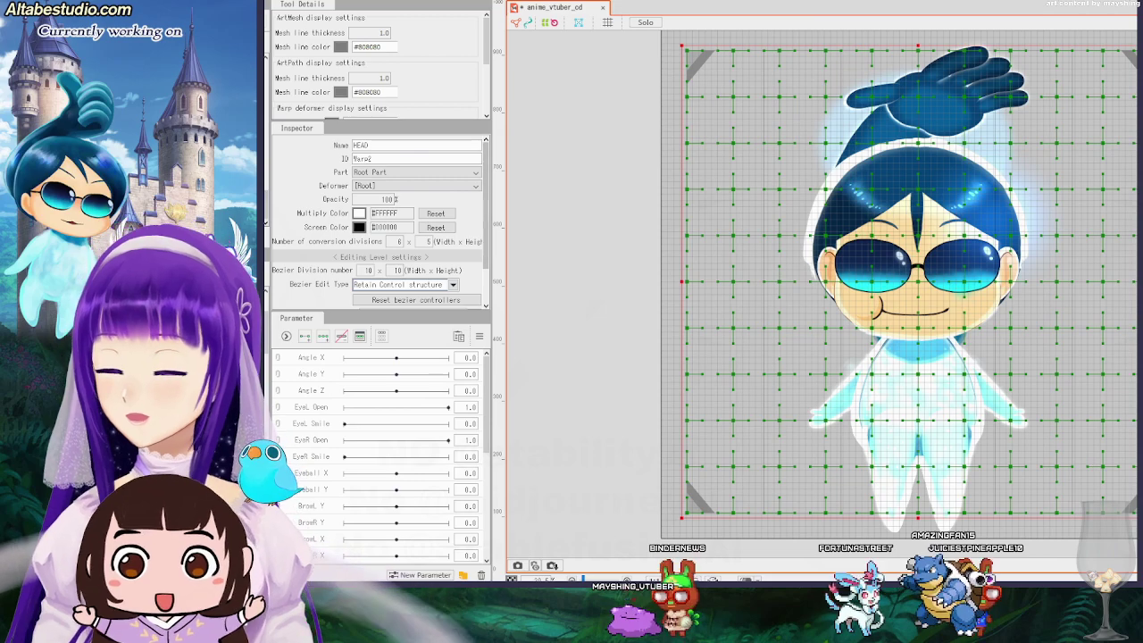
left_click_drag(1141, 517, 1142, 452)
left_click_drag(1142, 249, 1134, 249)
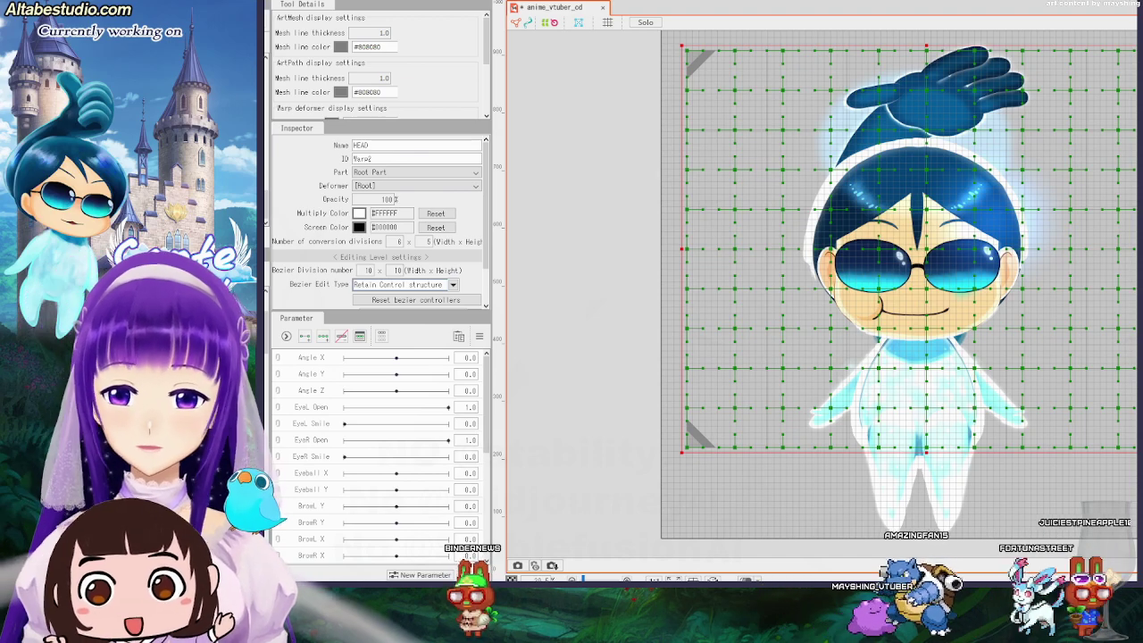
Open the tutorial video on curved perspective in Live2D full screen and examine how the parent and child deformers are shaped for head angles.
key("super+e")
left_click_drag(945, 51, 1142, 54)
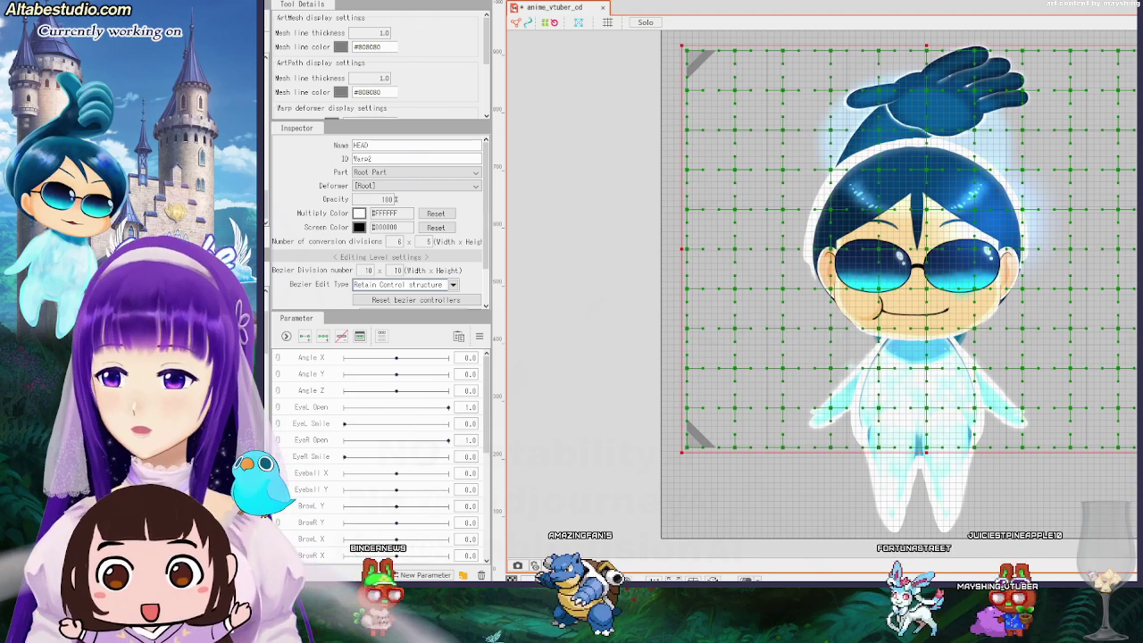
left_click_drag(776, 100, 923, 28)
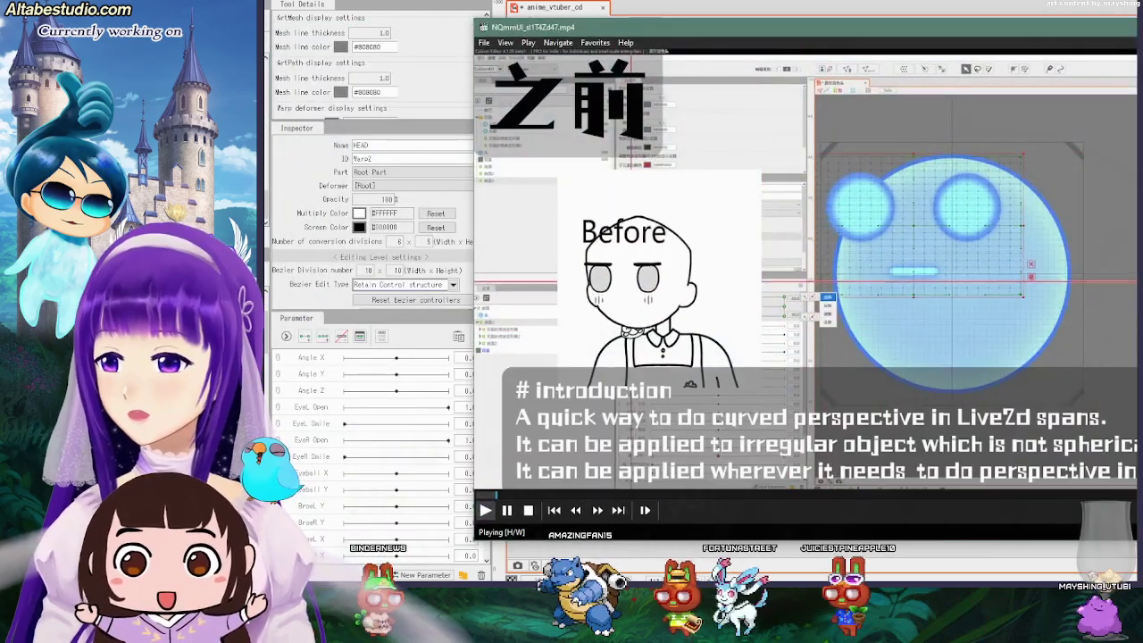
double_click(1118, 105)
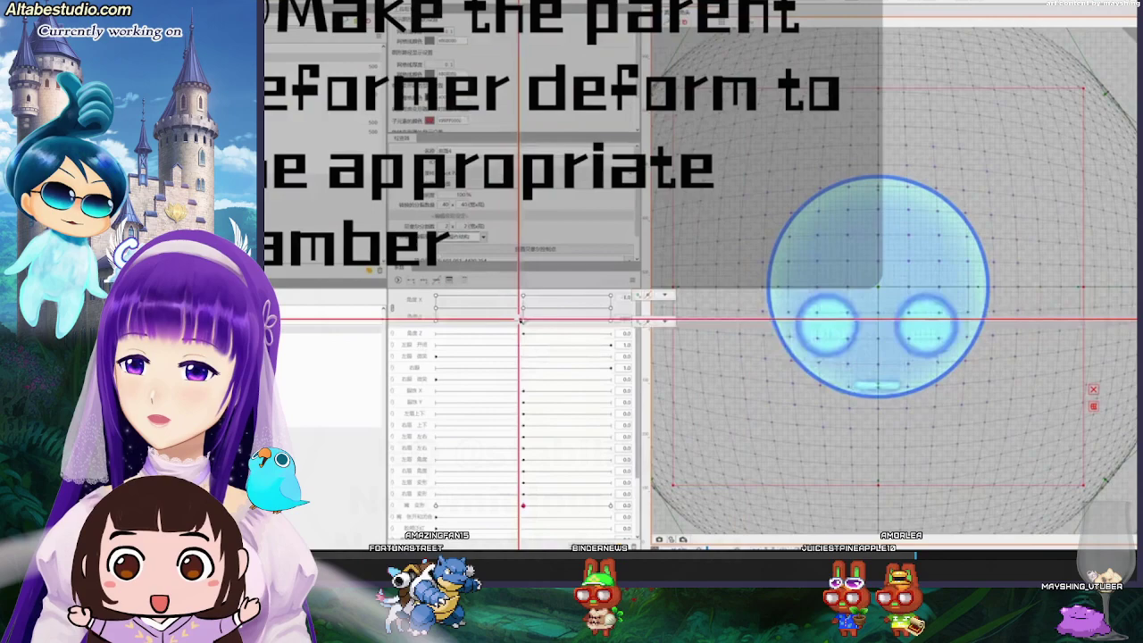
left_click_drag(521, 321, 448, 319)
left_click(339, 336)
scroll(886, 242, "down", 3)
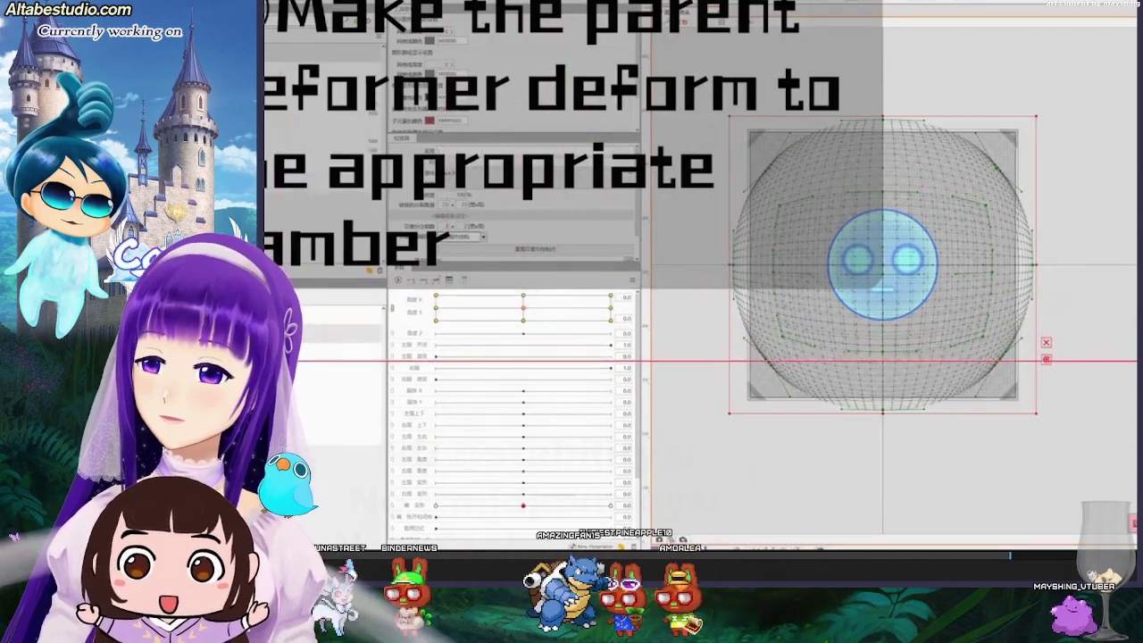
left_click(332, 343)
left_click(332, 352)
left_click_drag(732, 413, 854, 360)
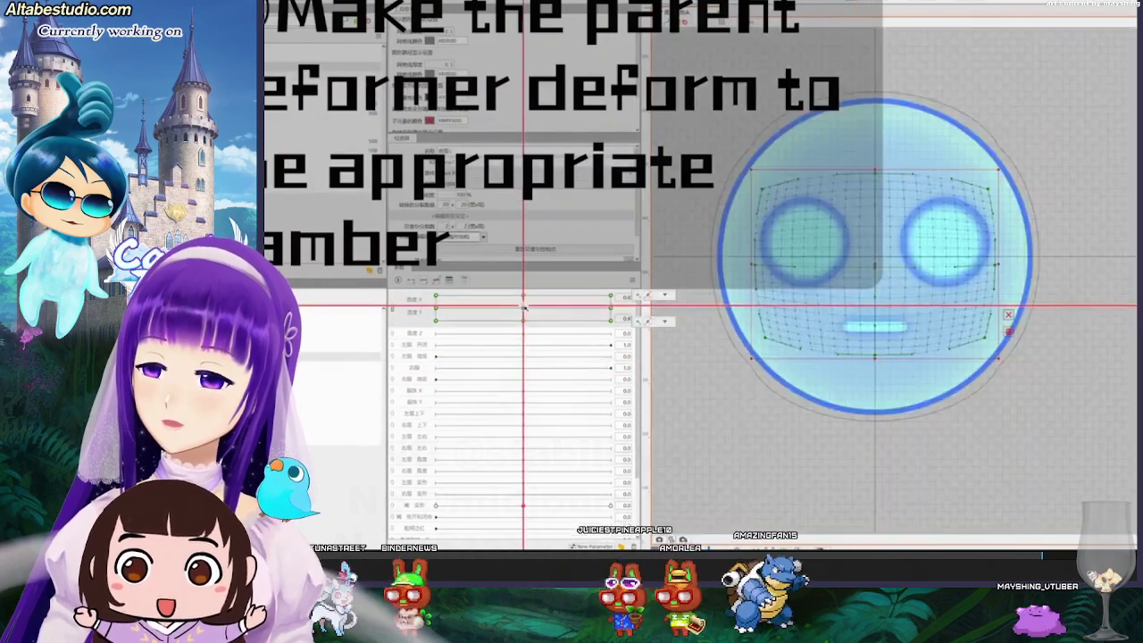
mouse_move(523, 306)
left_mouse_down()
mouse_move(446, 329)
mouse_move(637, 361)
mouse_move(523, 319)
mouse_move(523, 308)
left_mouse_up()
left_click_drag(523, 408, 398, 134)
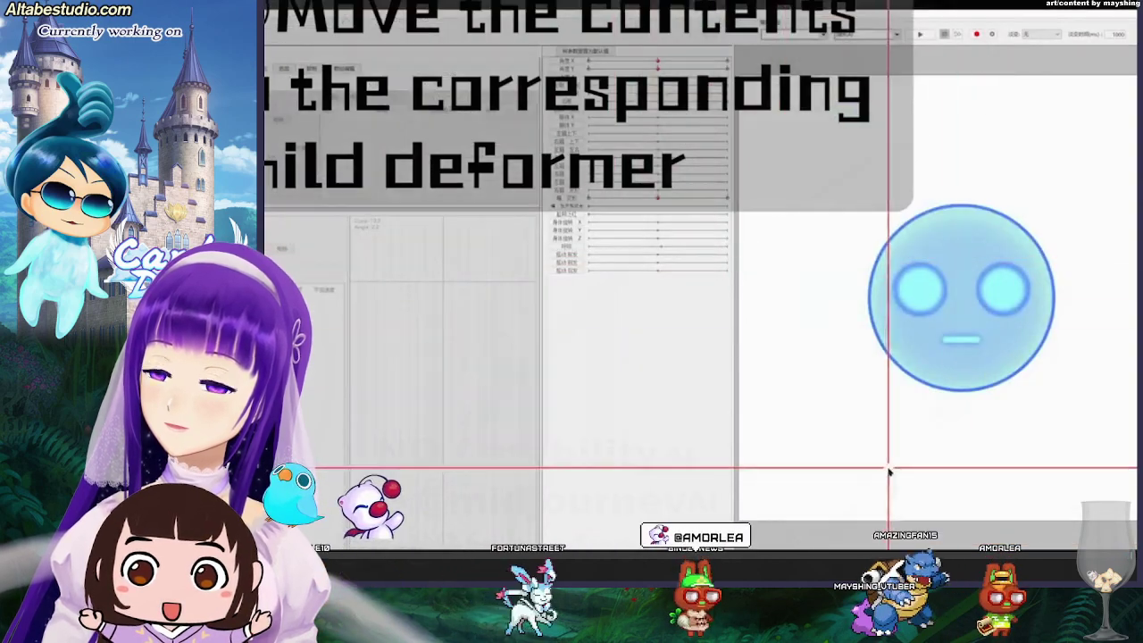
left_click_drag(889, 471, 923, 253)
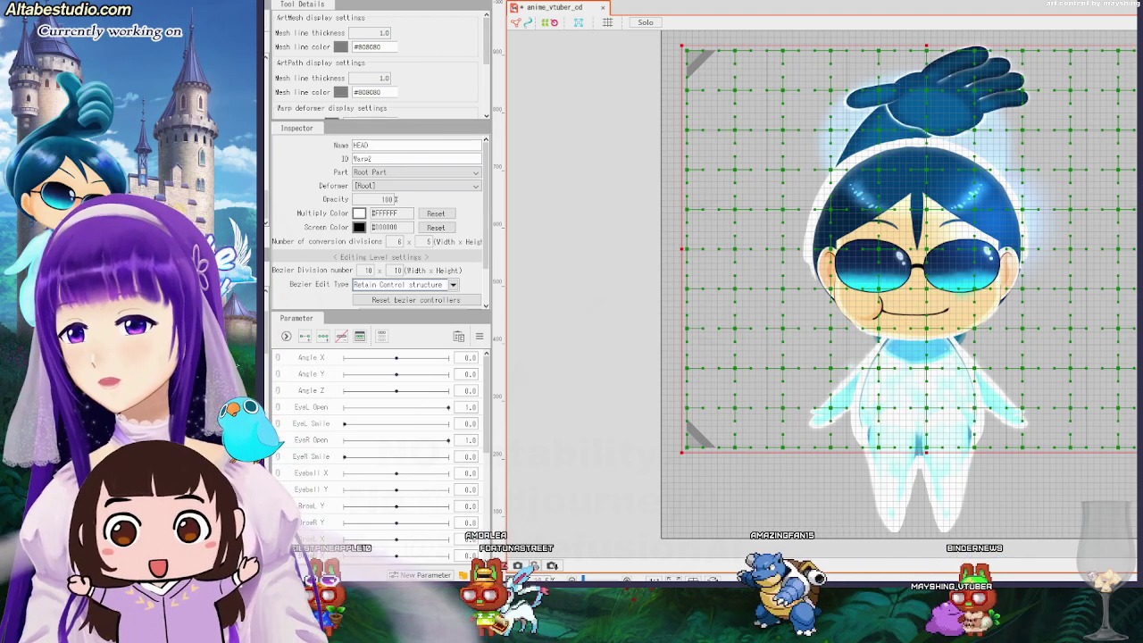
Save the model and resize the HEAD deformer to frame the head from just above the hair to the upper torso, with even side margins.
key("ctrl+s")
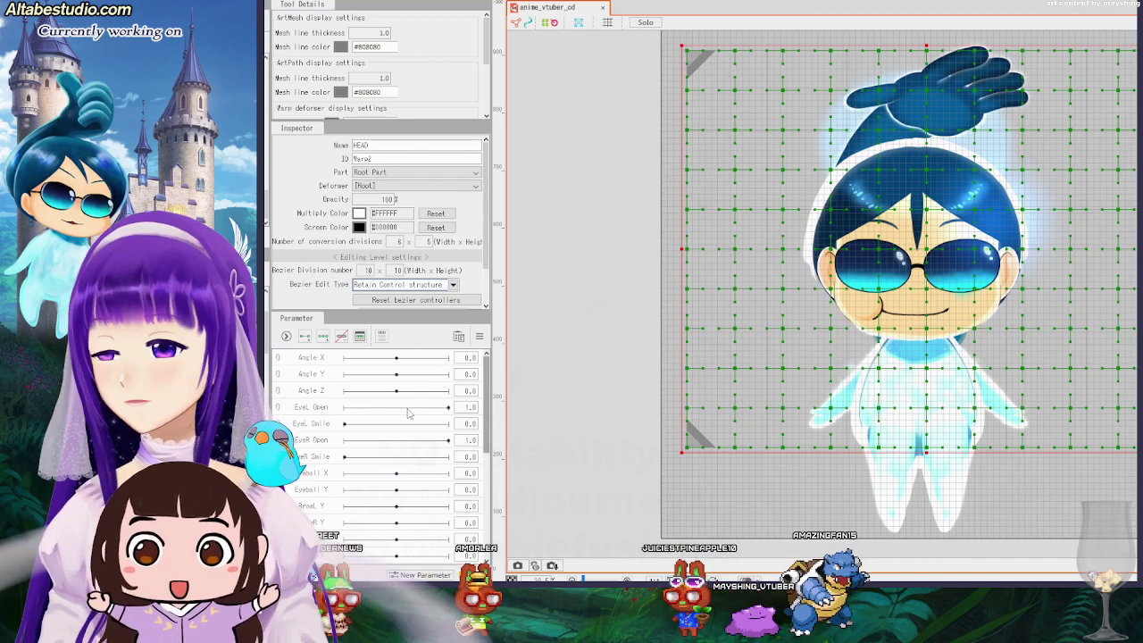
mouse_move(488, 423)
left_mouse_down()
mouse_move(490, 529)
mouse_move(489, 419)
left_mouse_up()
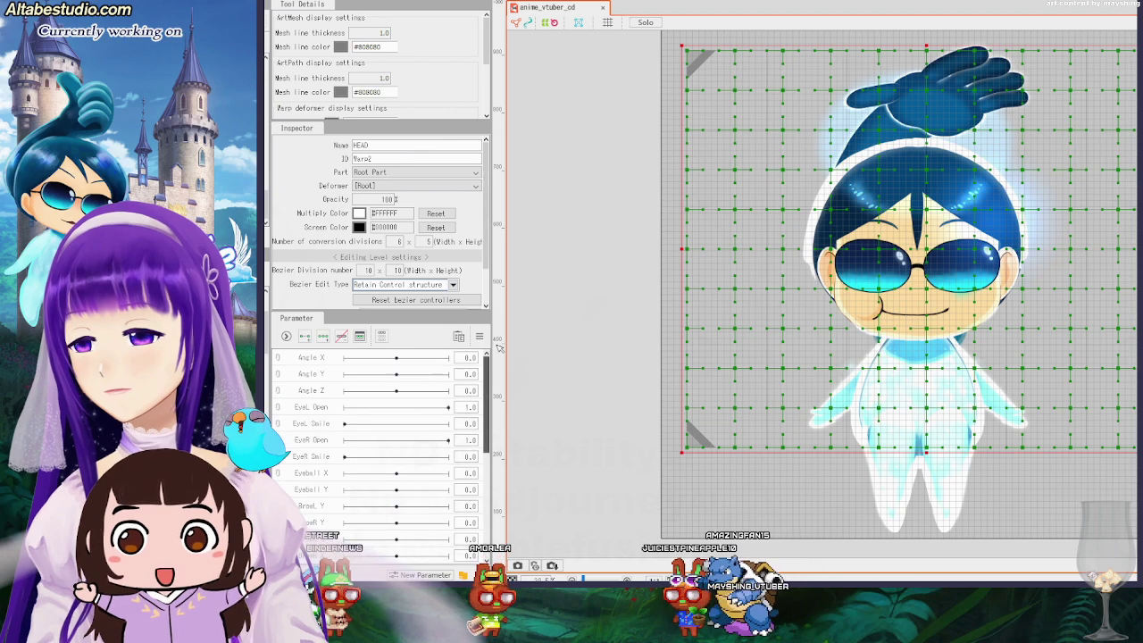
left_click(1109, 515)
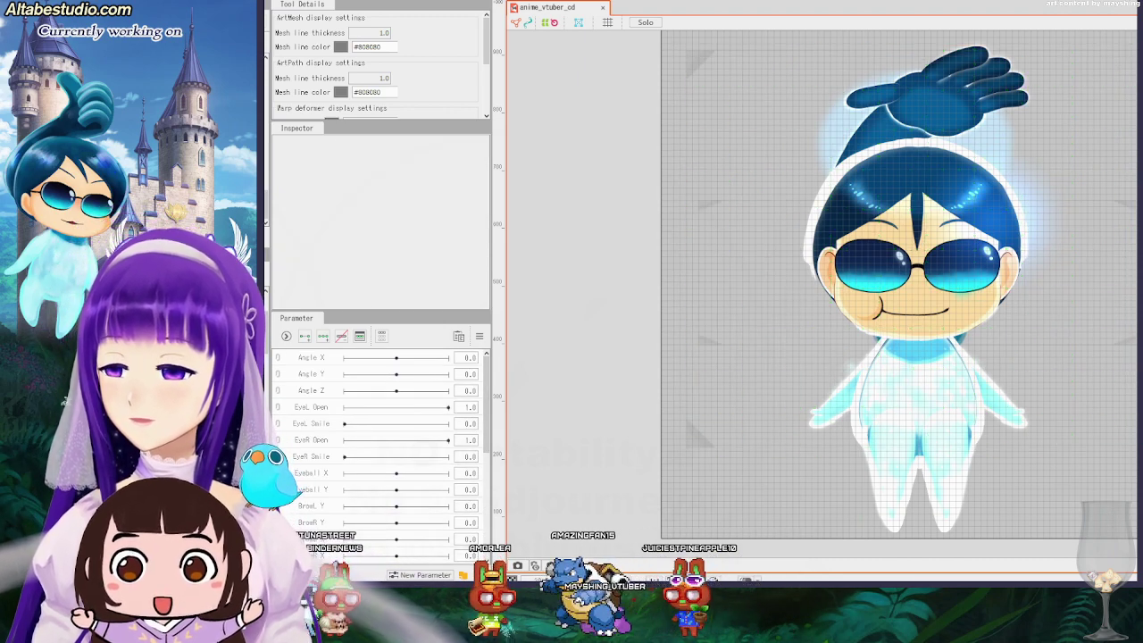
left_click(698, 446)
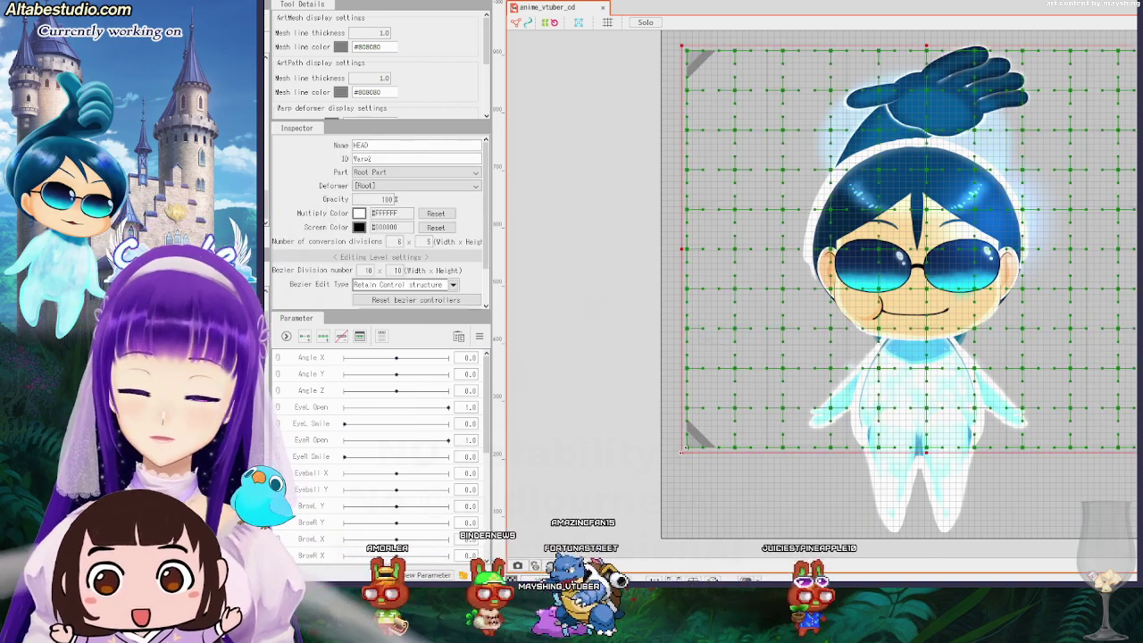
left_click_drag(681, 452, 647, 460)
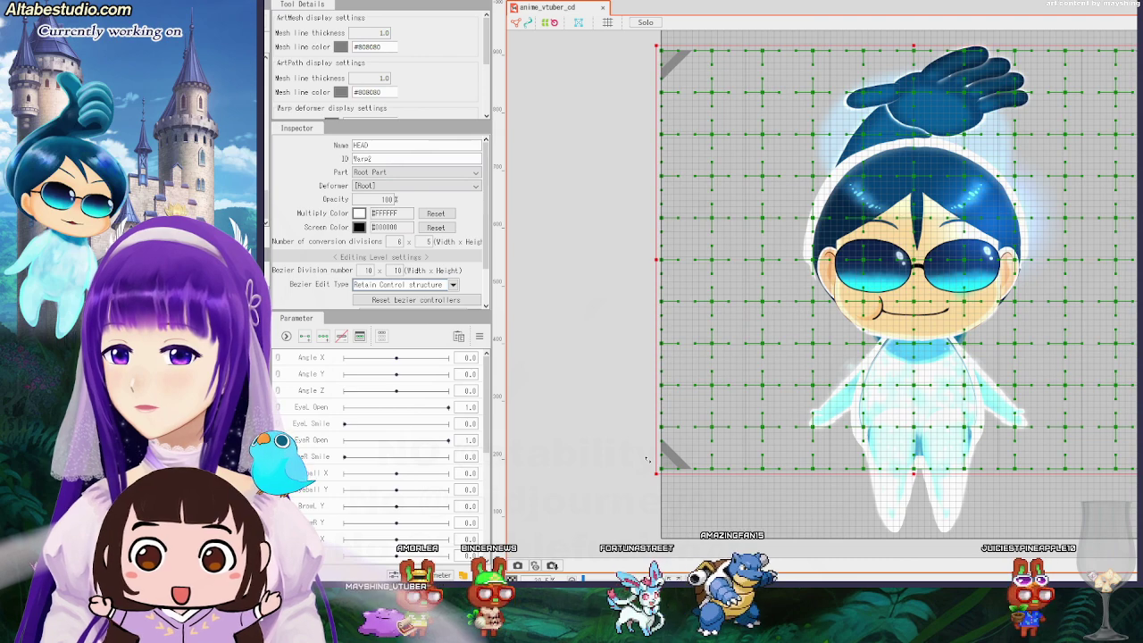
left_click_drag(1142, 473, 1142, 479)
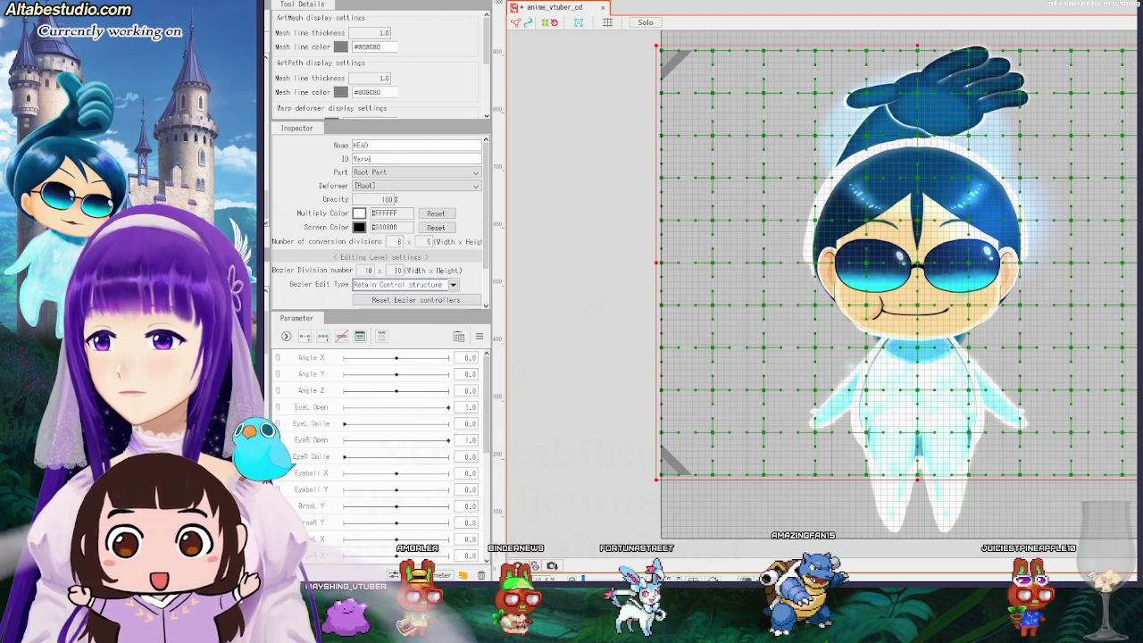
left_click_drag(1141, 46, 1062, 114)
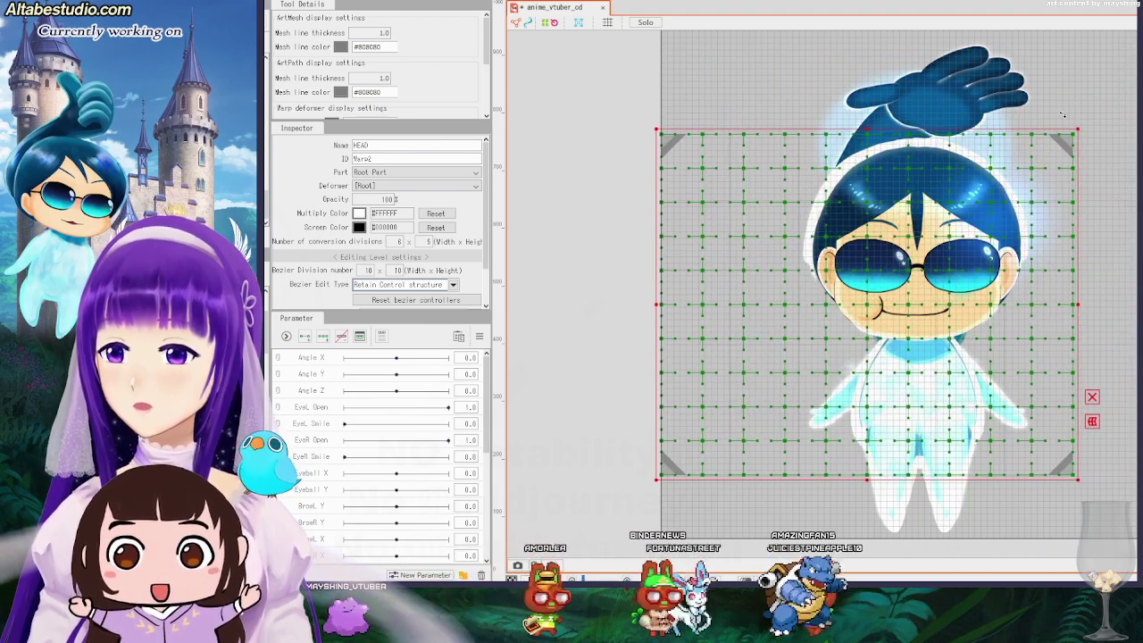
left_click_drag(654, 478, 763, 402)
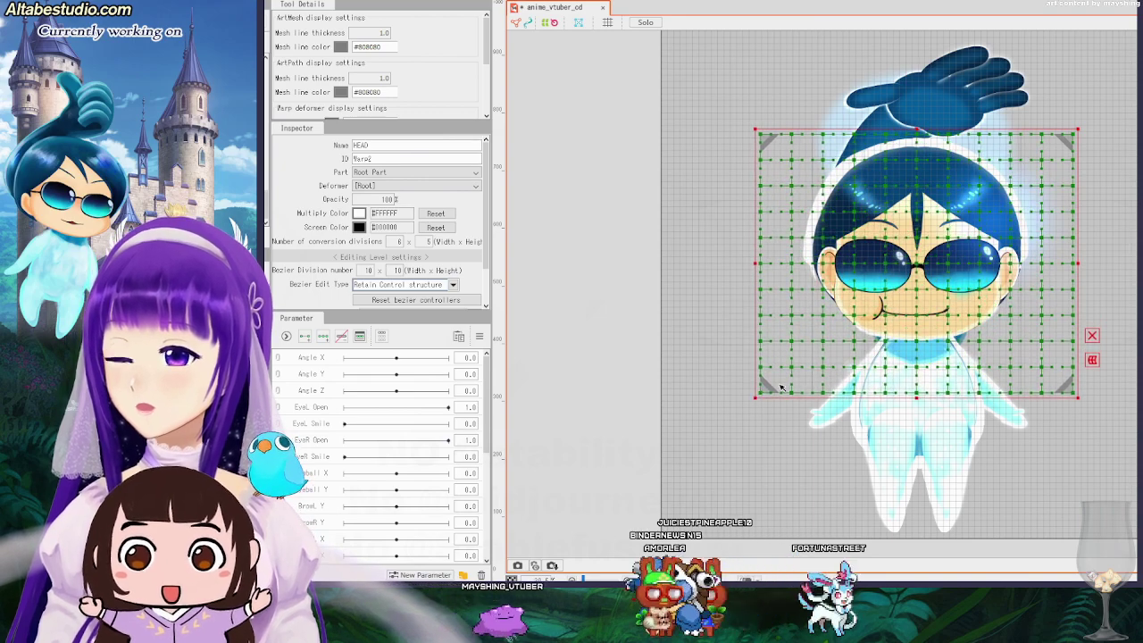
Shrink the HEAD deformer slightly from its lower-left corner to bring its vertical centre line closer to the middle of the face.
scroll(929, 327, "up", 6)
scroll(915, 335, "down", 7)
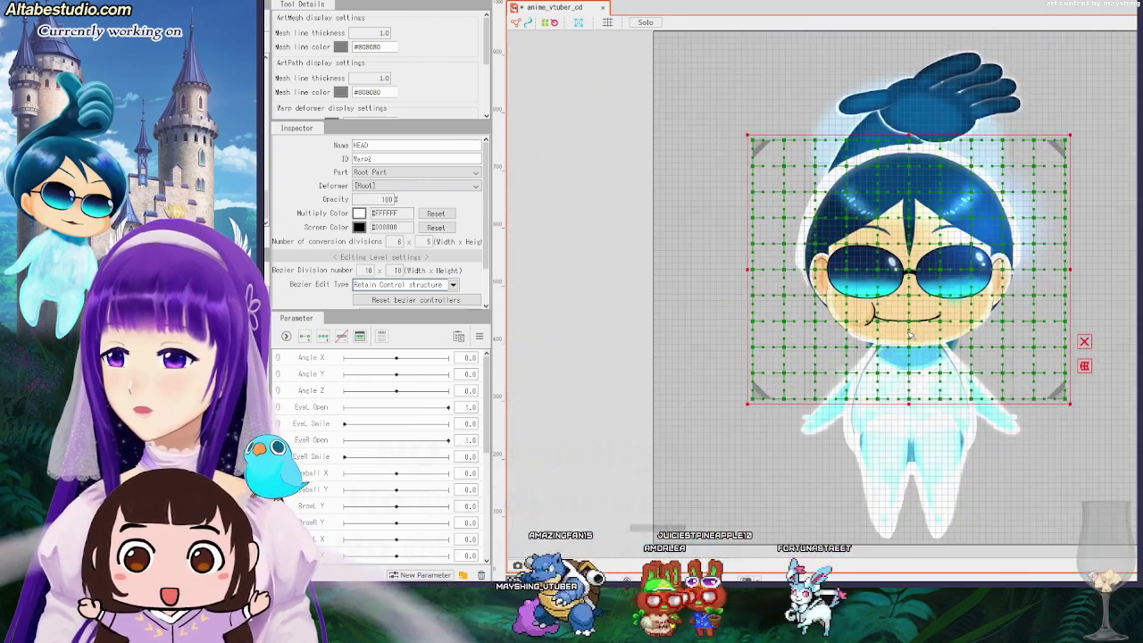
scroll(910, 337, "up", 2)
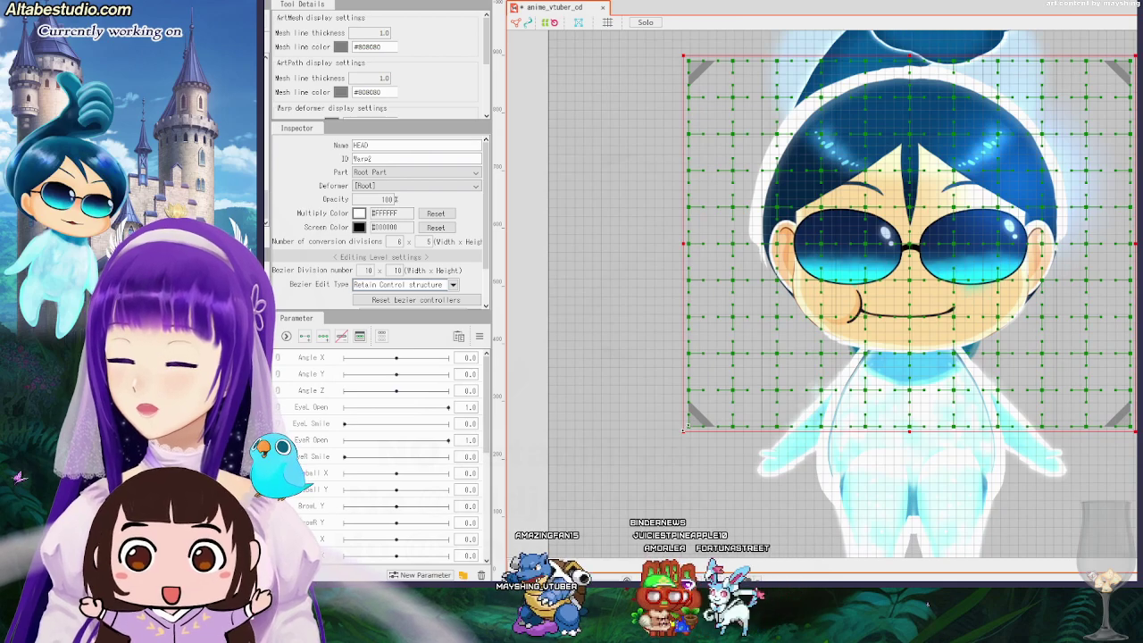
left_click_drag(687, 427, 690, 425)
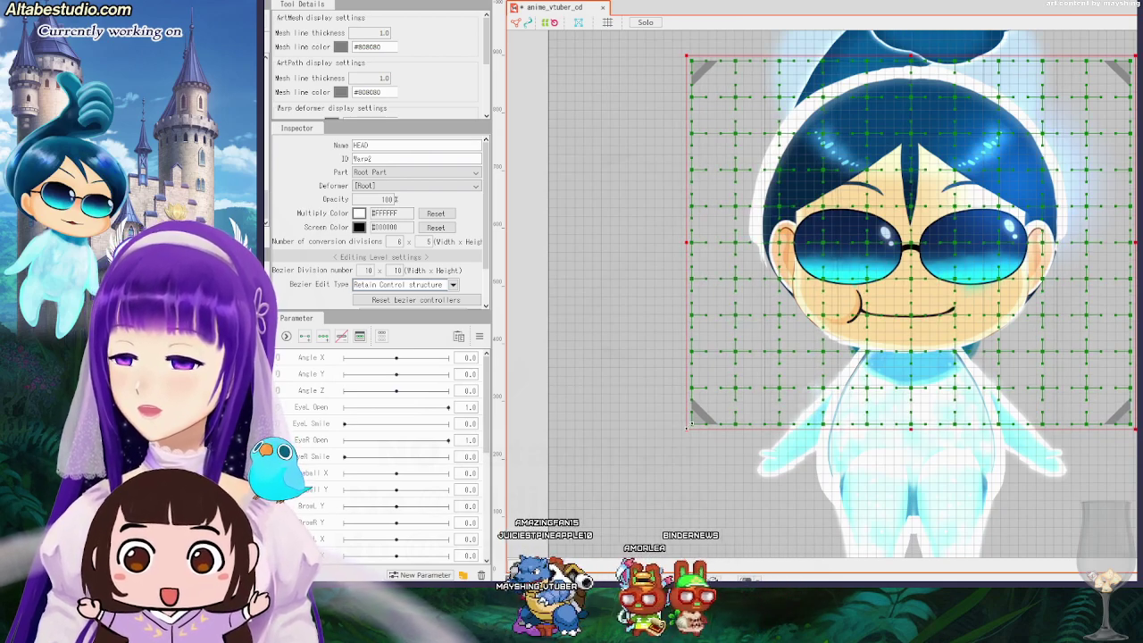
scroll(893, 321, "up", 6)
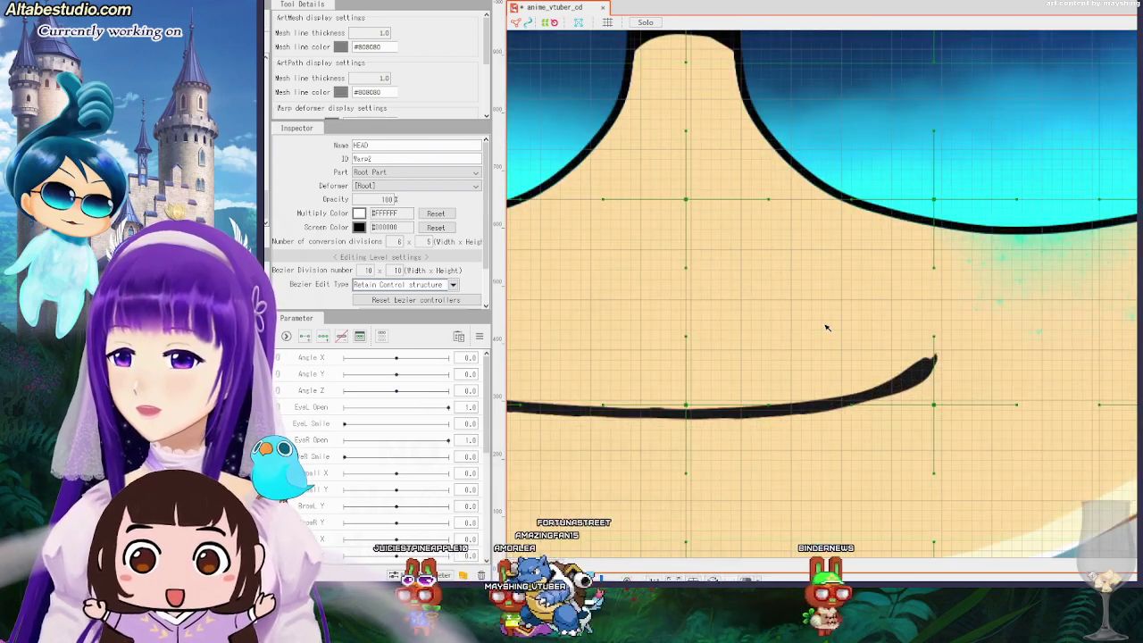
scroll(824, 327, "down", 2)
scroll(741, 388, "down", 2)
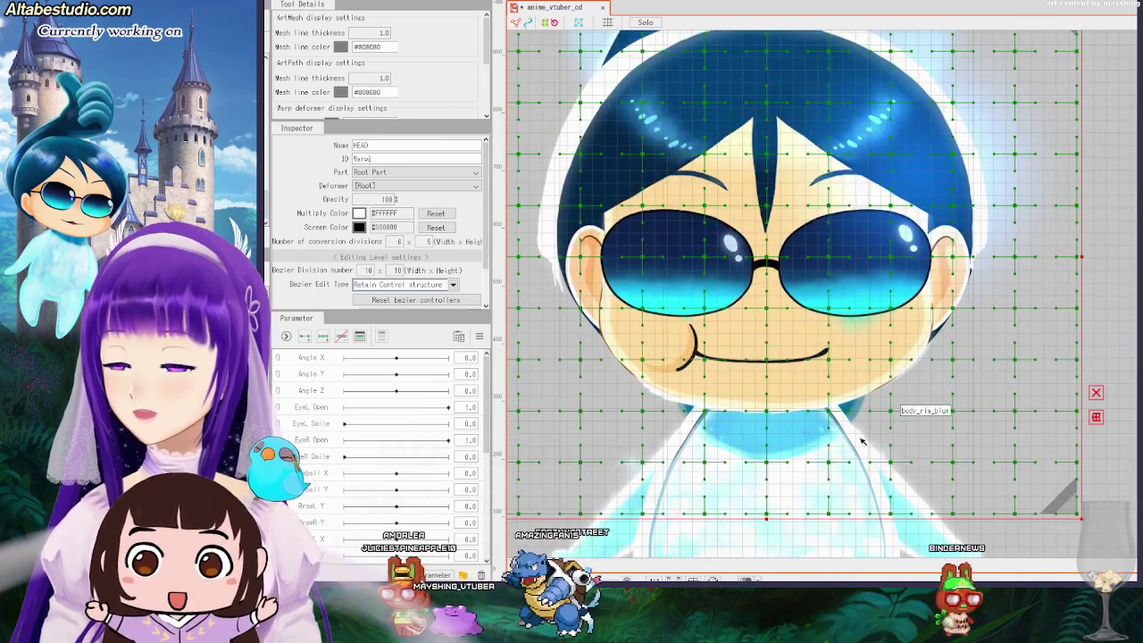
scroll(696, 438, "down", 3)
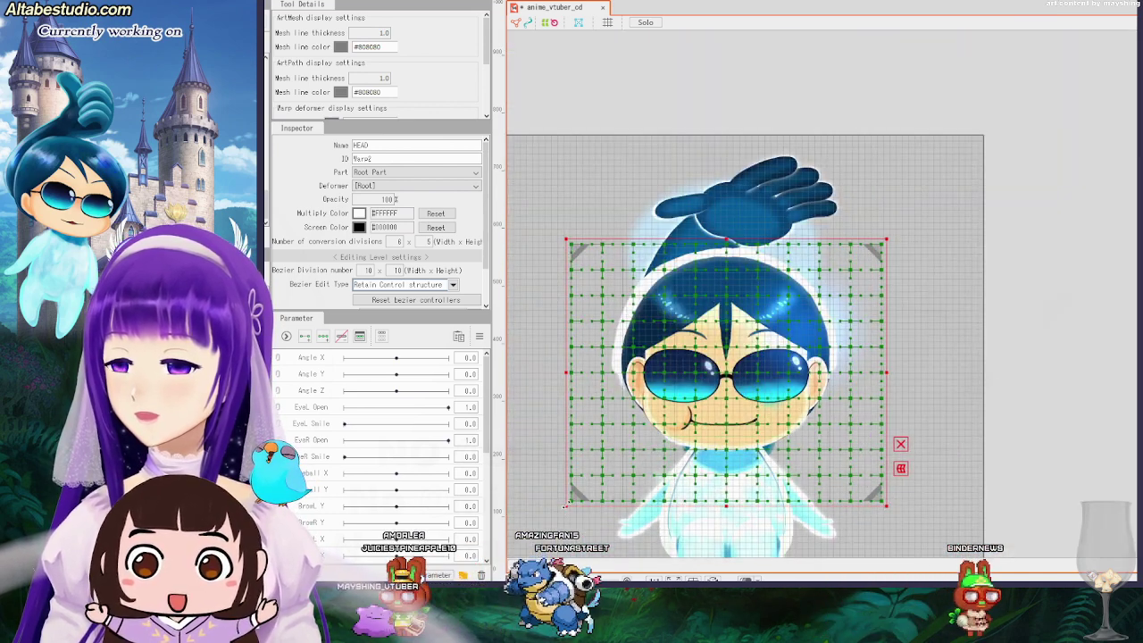
Nudge the HEAD deformer down in small increments to fine-tune its centre grid lines against the glasses bridge and mouth.
scroll(700, 425, "up", 5)
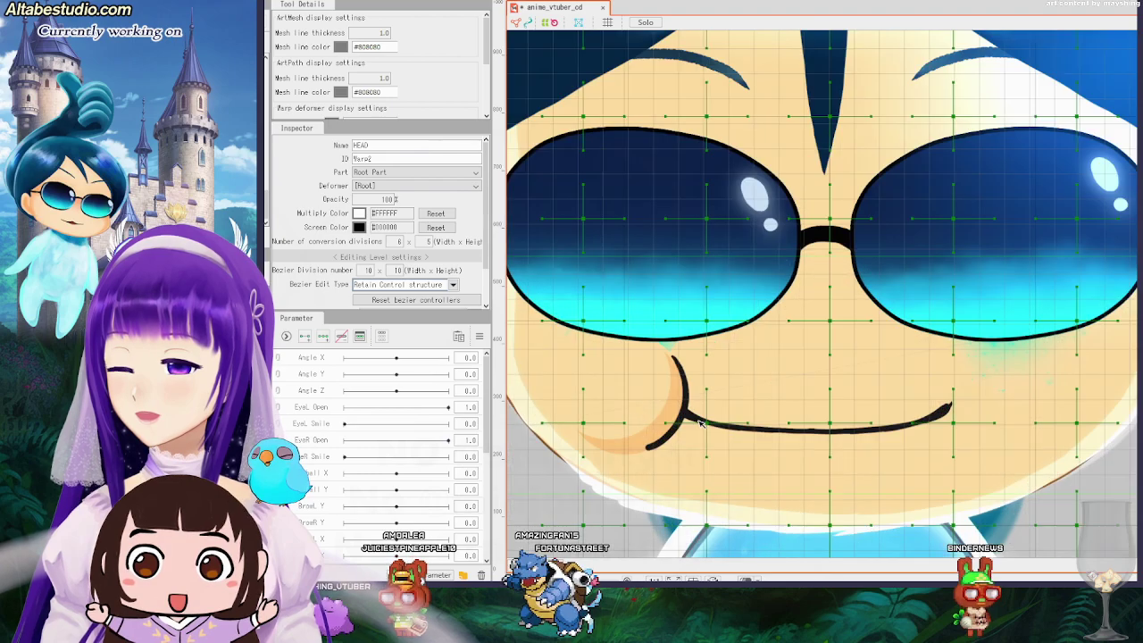
scroll(701, 425, "up", 2)
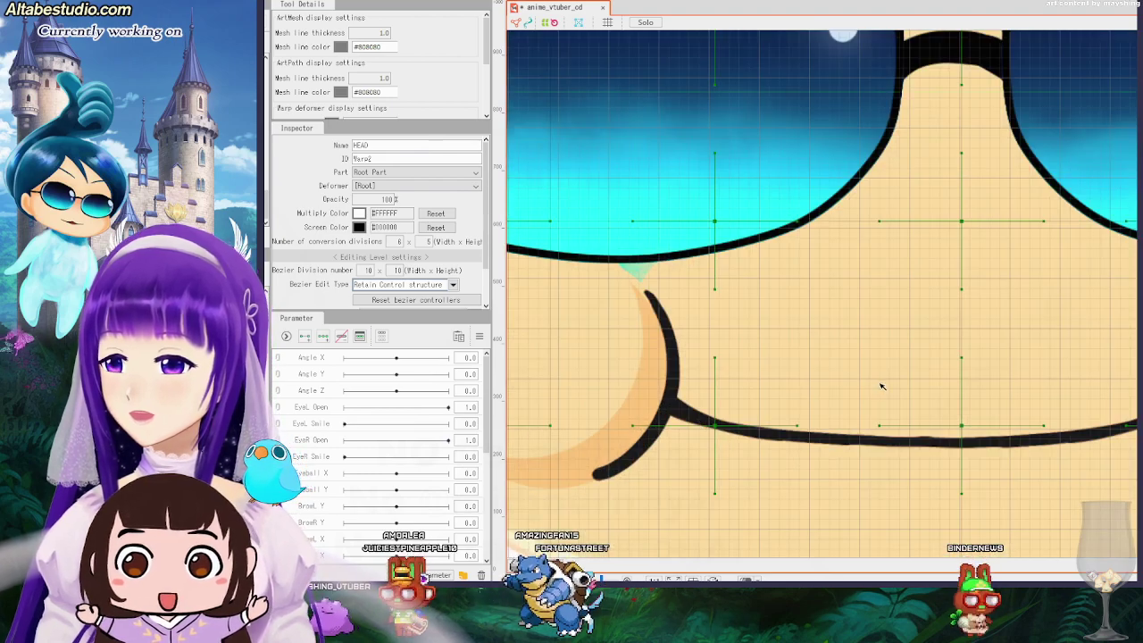
scroll(891, 373, "down", 7)
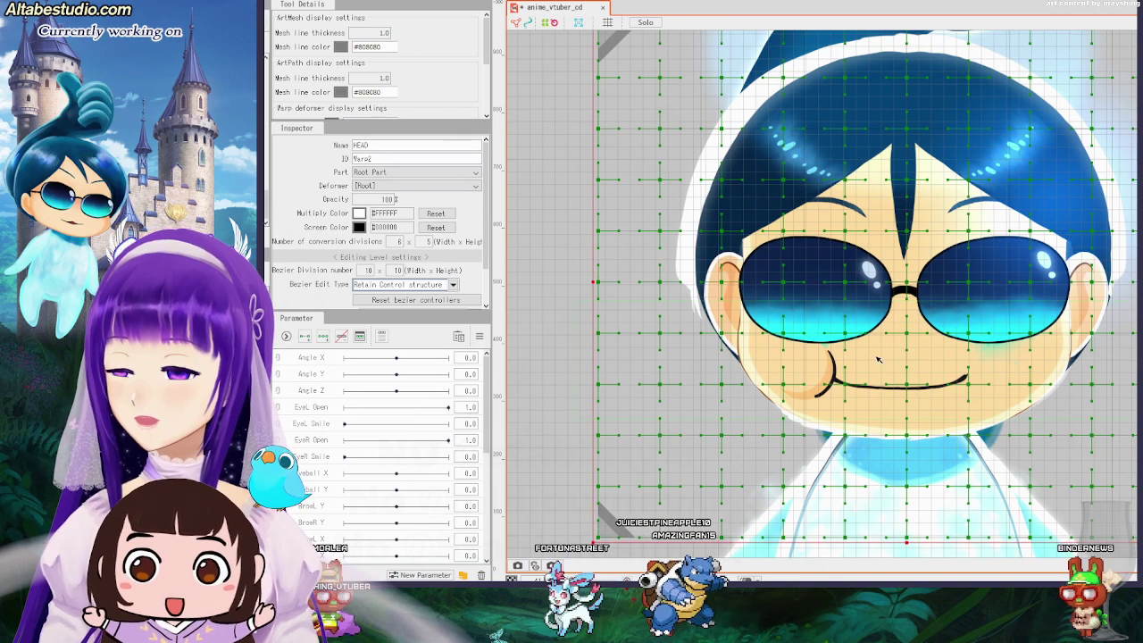
scroll(911, 354, "up", 5)
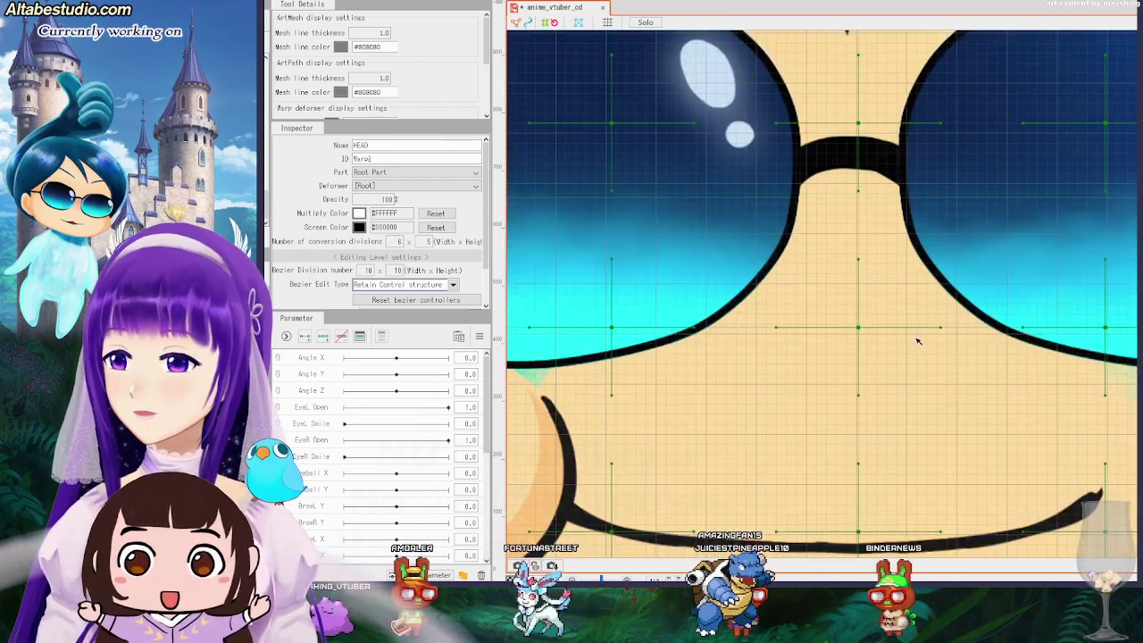
key("Down")
key("Down")
key("Down")
key("Down")
key("Down")
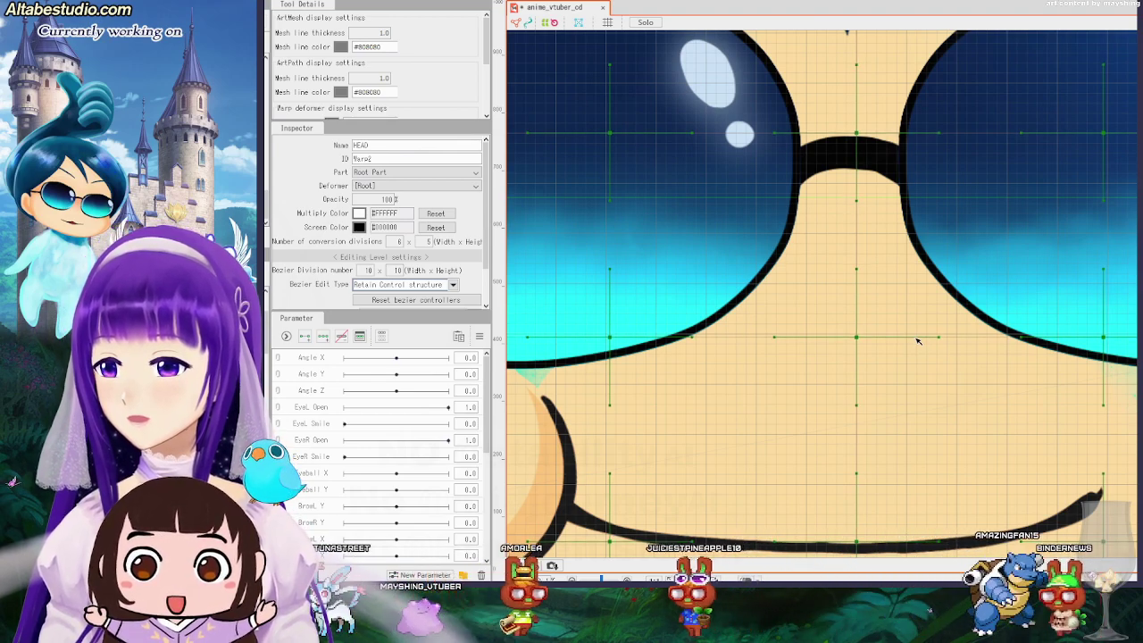
scroll(918, 340, "down", 5)
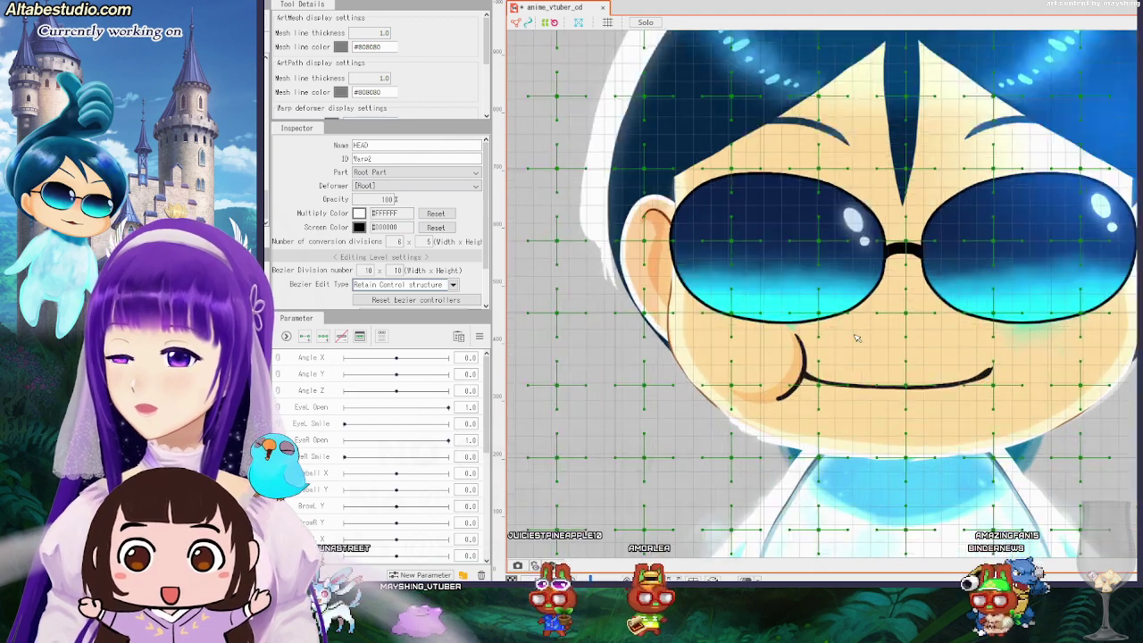
scroll(844, 346, "down", 3)
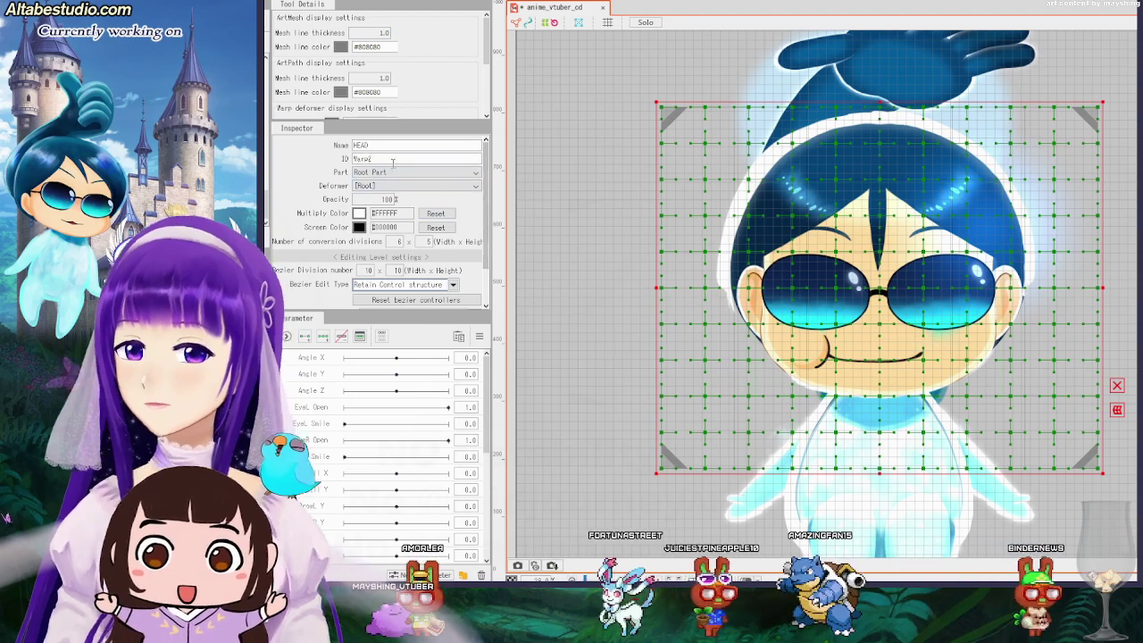
scroll(397, 170, "down", 1)
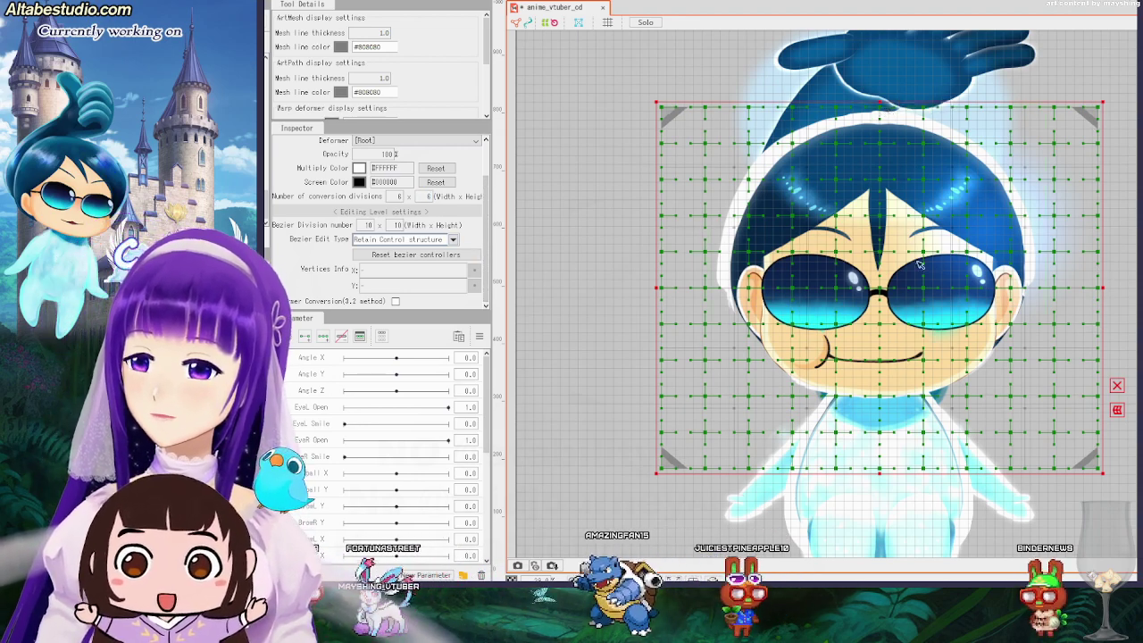
Reselect the HEAD deformer and shrink it slightly from its upper-left and lower-right corners to even its margins around the head.
scroll(919, 282, "up", 4)
scroll(852, 331, "down", 5)
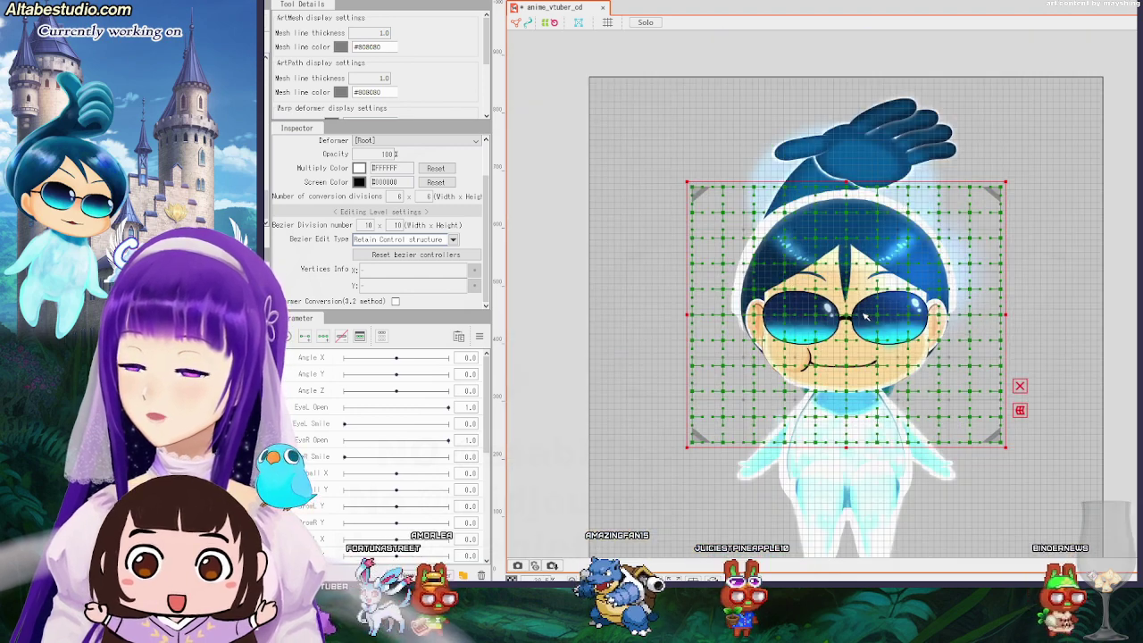
scroll(1065, 174, "up", 1)
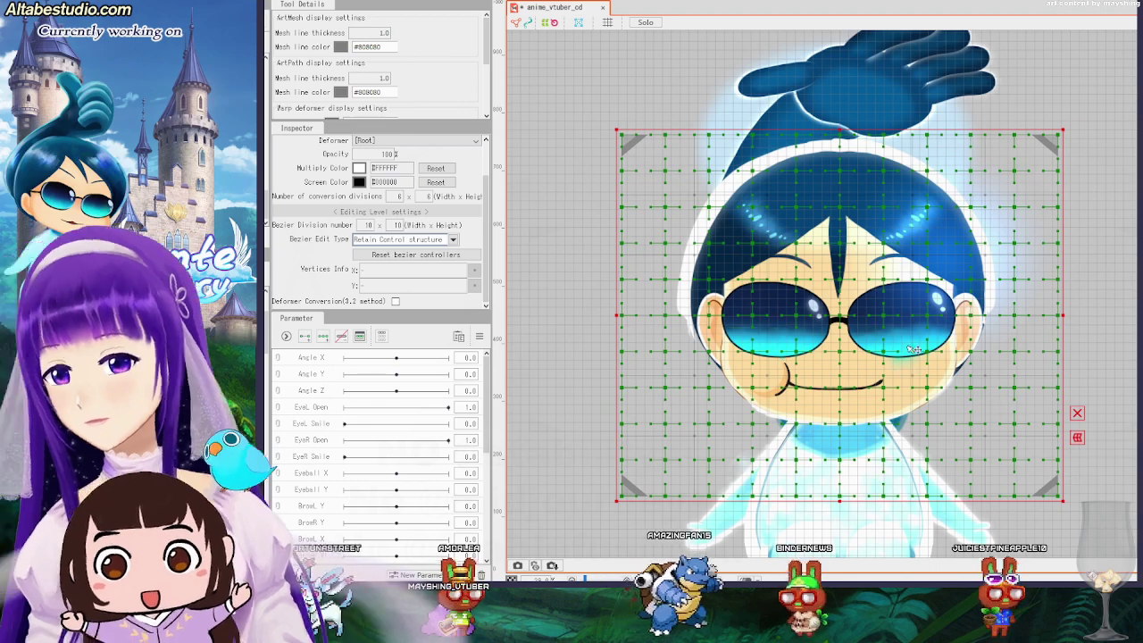
left_click(602, 294)
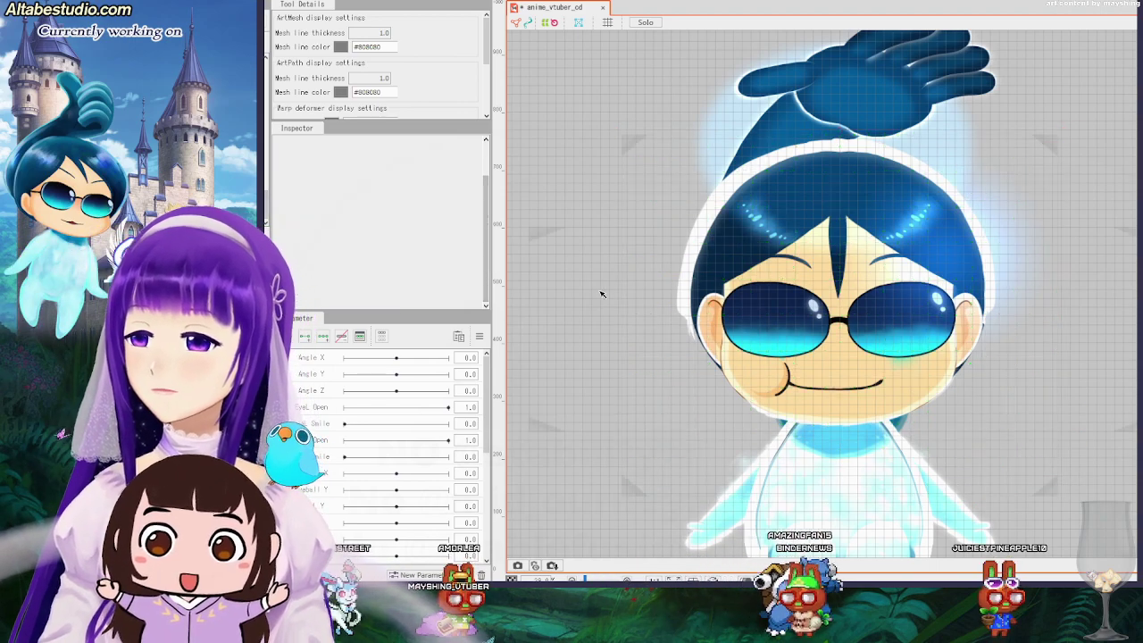
left_click(622, 352)
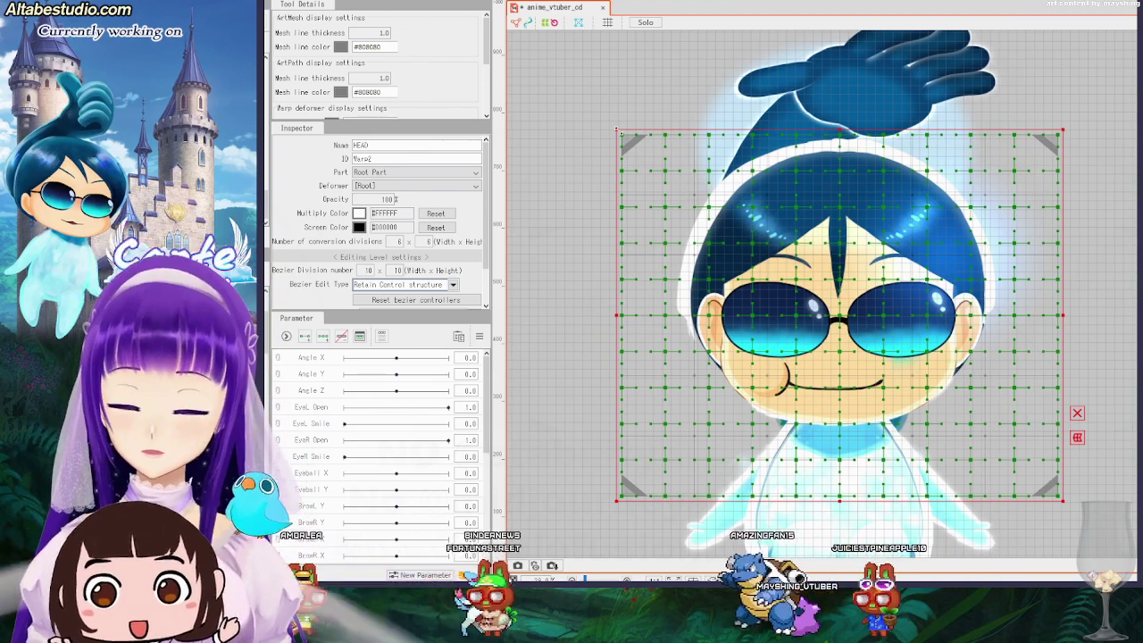
left_click_drag(616, 131, 623, 136)
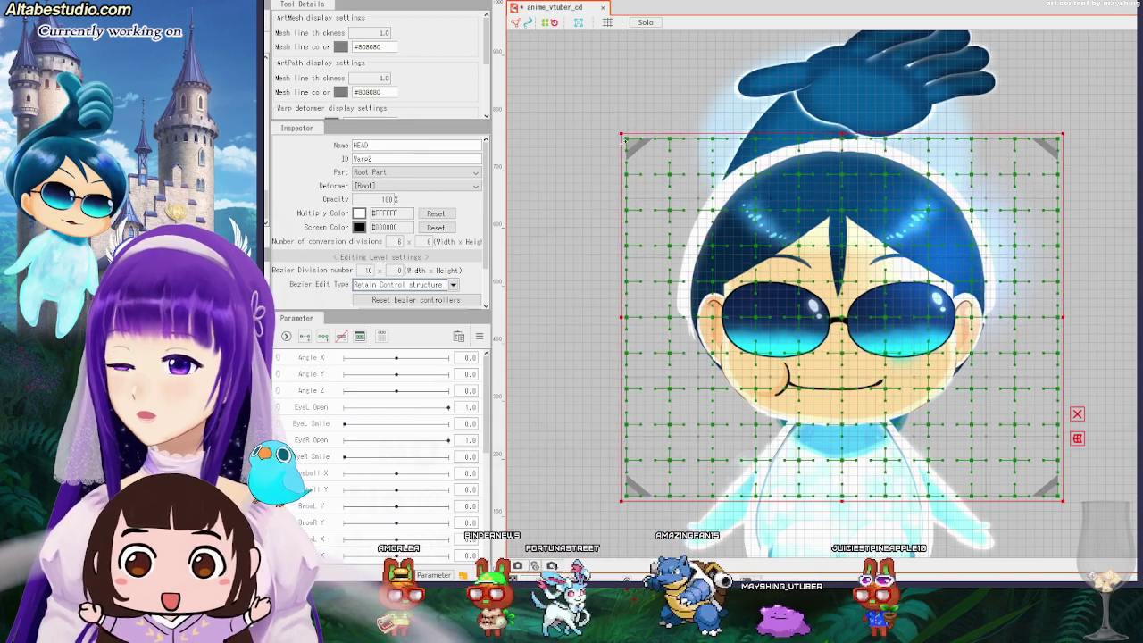
left_click_drag(1062, 502, 1057, 505)
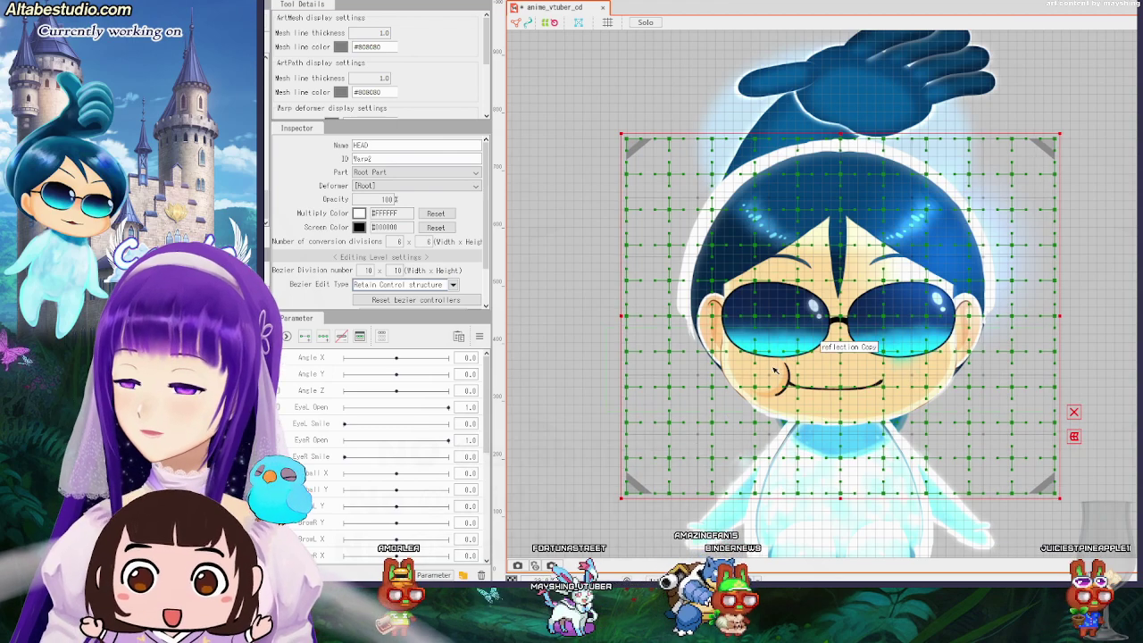
Nudge the HEAD deformer left in small increments to align its vertical centre line with the glasses bridge.
scroll(748, 357, "up", 5)
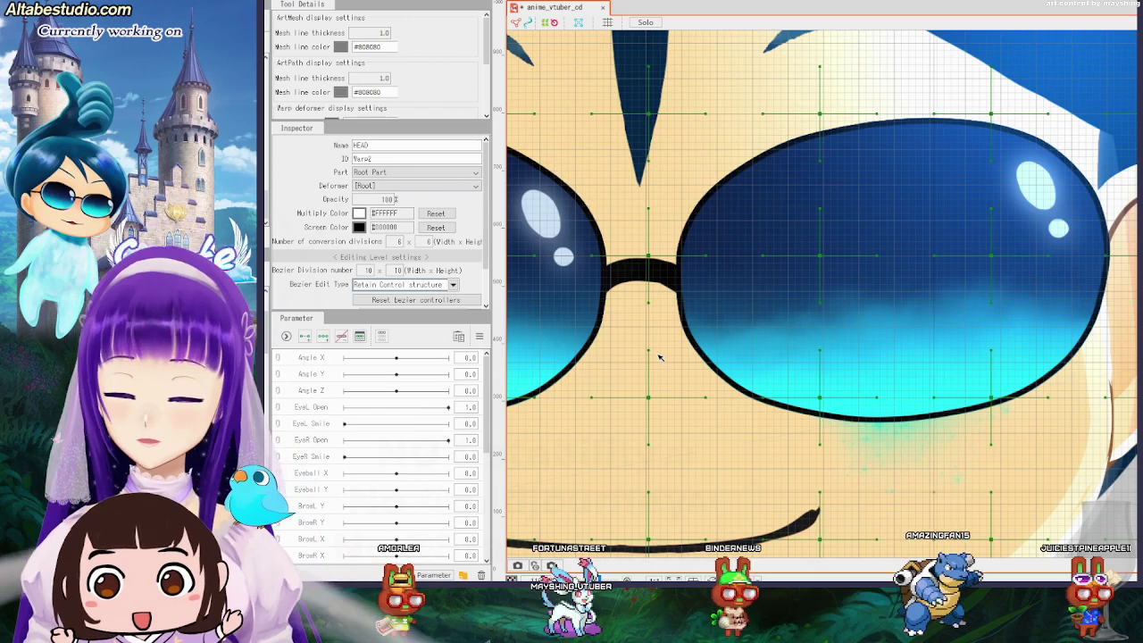
key("Left")
key("Left")
key("Left")
key("Left")
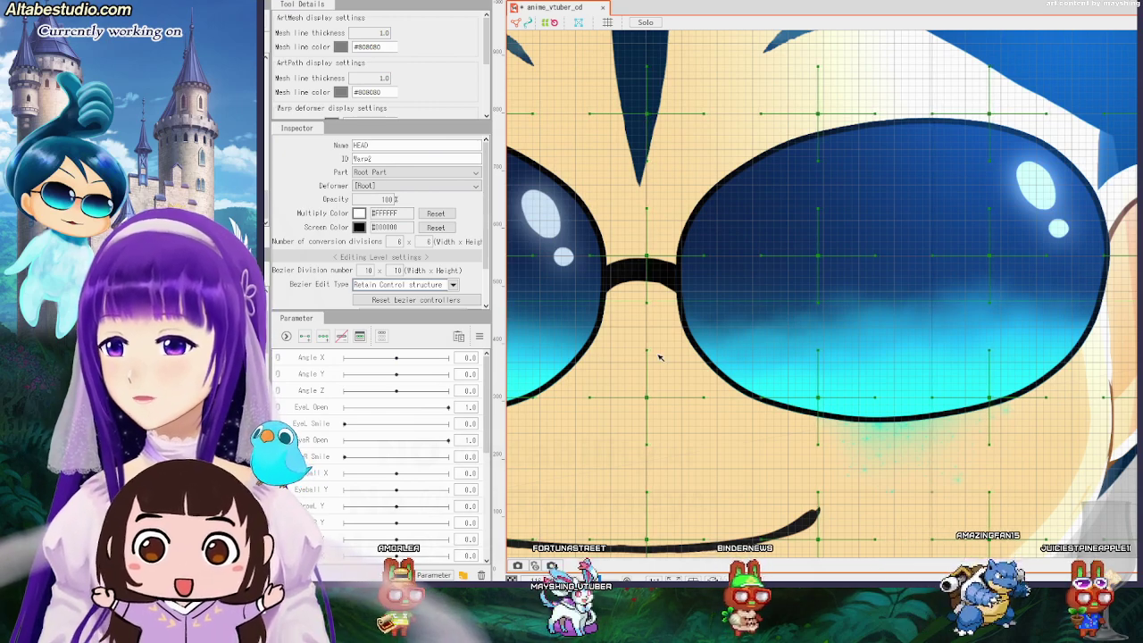
scroll(665, 356, "down", 5)
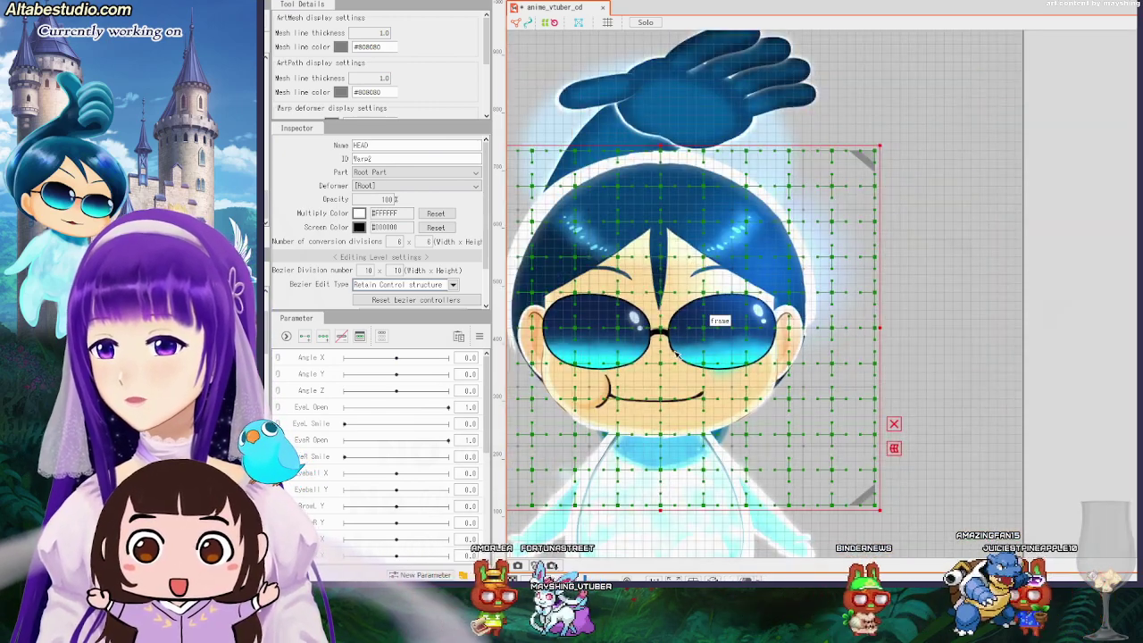
Nudge the HEAD deformer up in small increments until its horizontal centre line runs through the middle of the glasses bridge.
left_click_drag(709, 382, 889, 375)
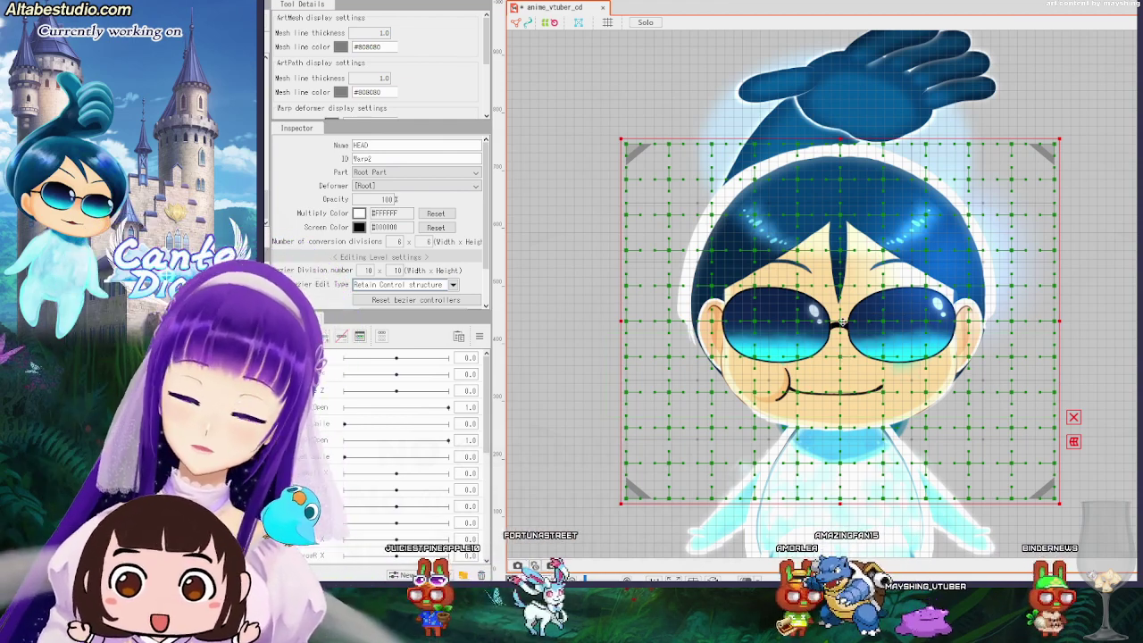
left_click_drag(842, 321, 842, 320)
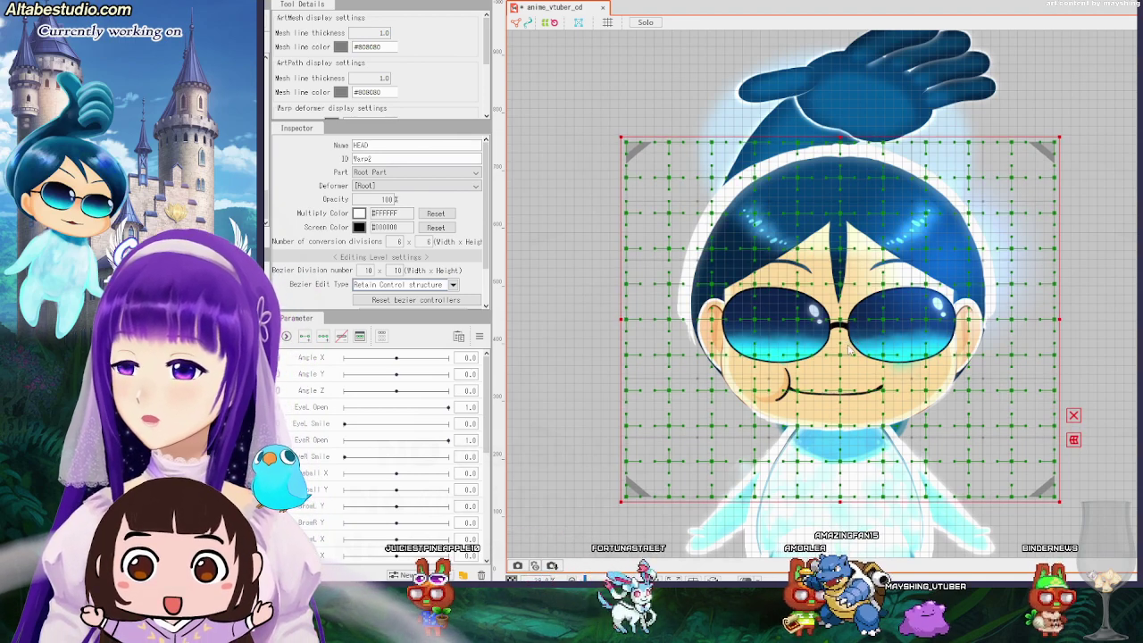
key("Up")
key("Up")
key("Up")
key("Up")
key("Up")
key("Up")
key("Up")
key("Up")
key("Up")
key("Up")
key("Up")
key("Up")
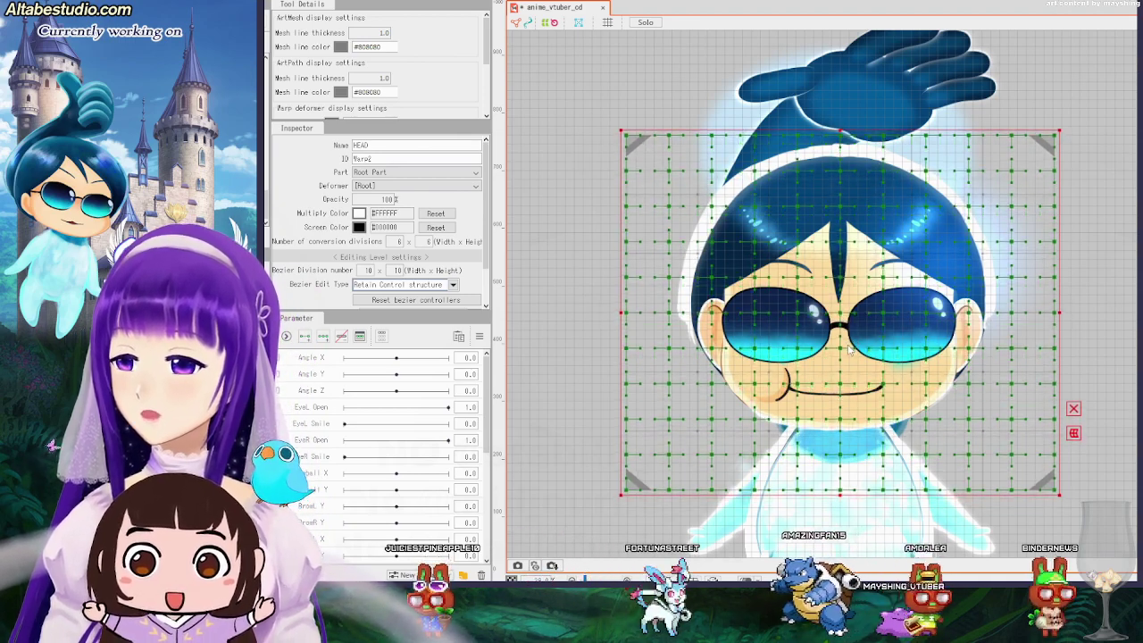
key("Up")
key("Up")
key("Up")
key("Up")
key("Up")
key("Up")
key("Up")
key("Up")
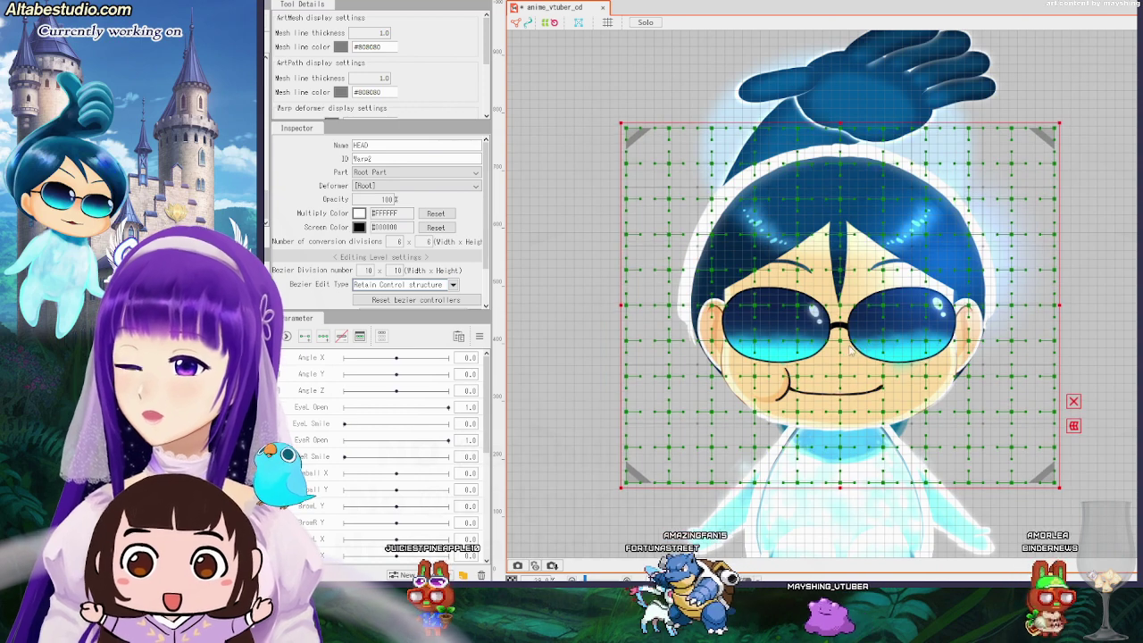
key("Up")
key("Up")
key("Up")
key("Up")
key("Up")
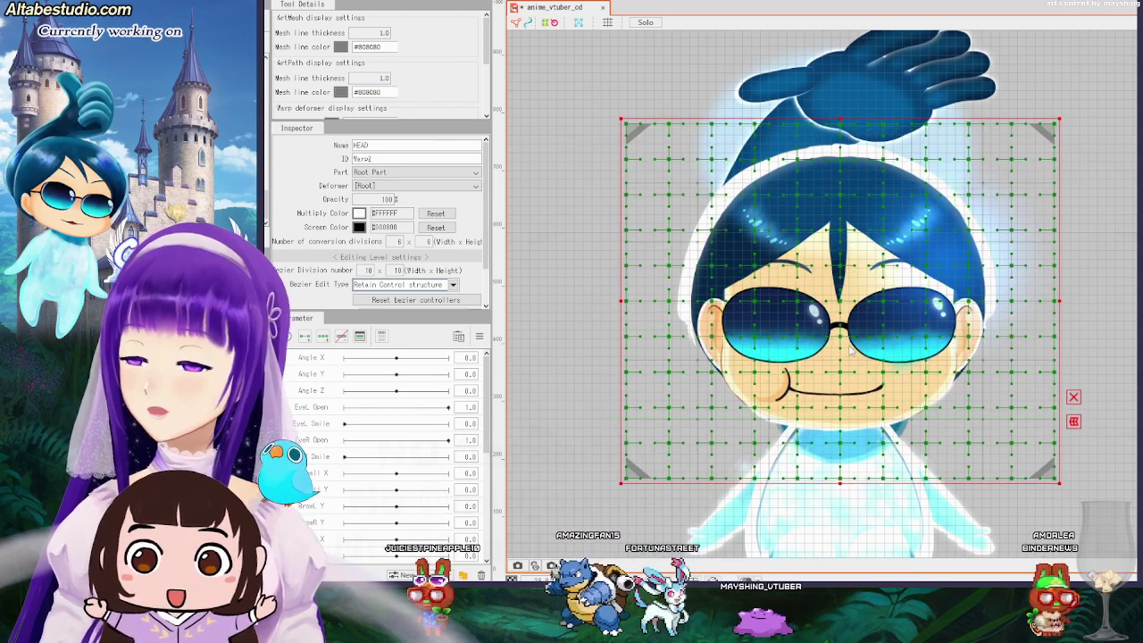
key("Up")
key("Up")
key("Up")
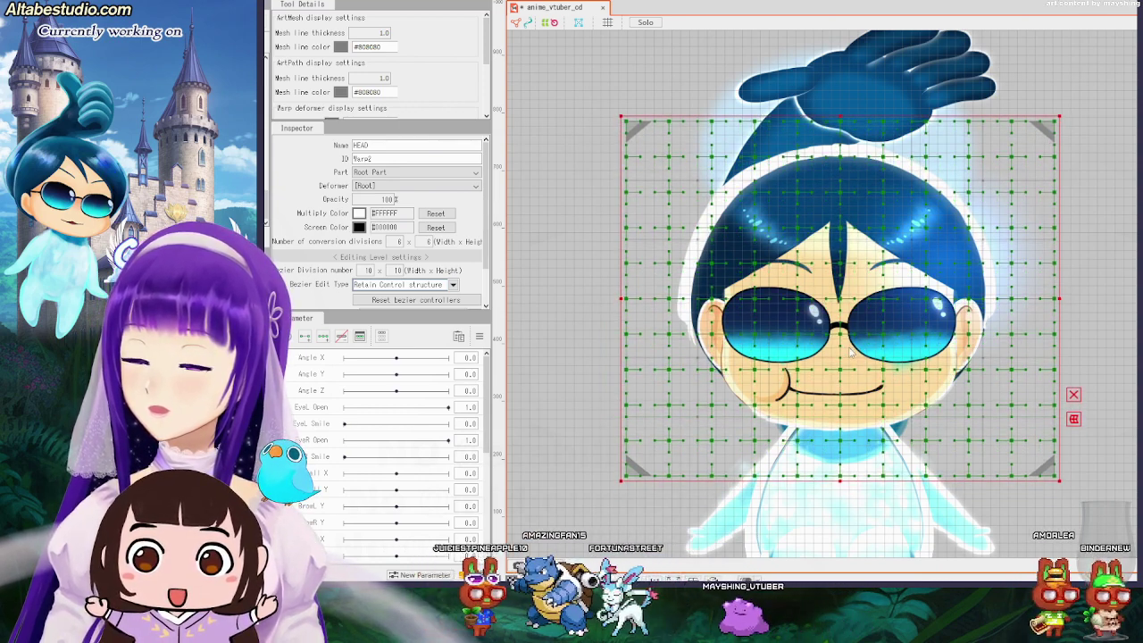
key("Up")
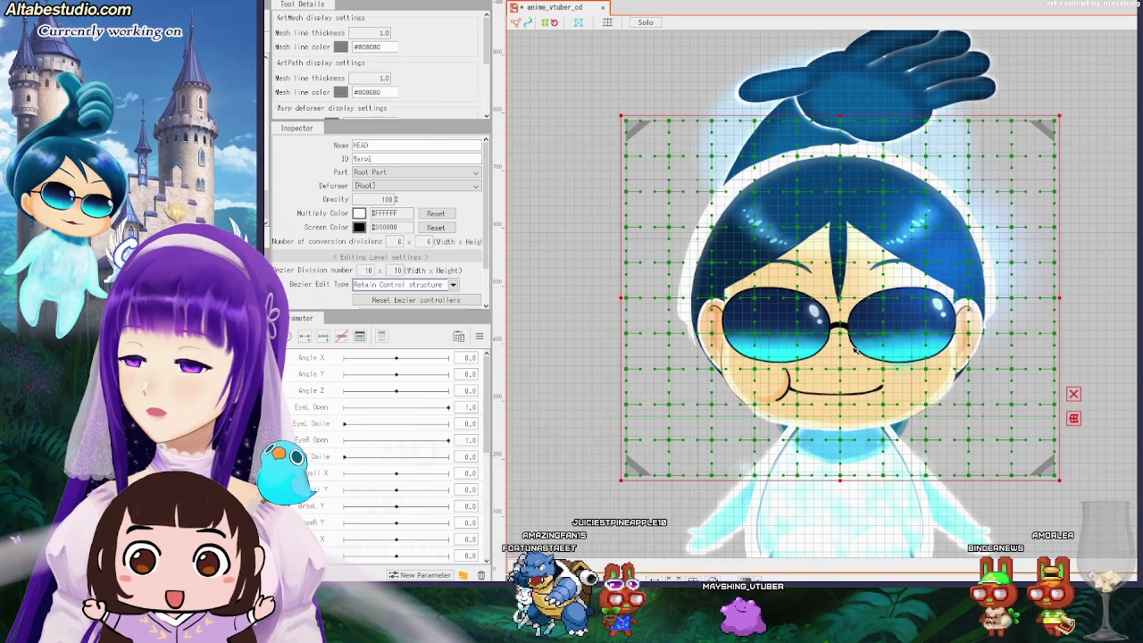
scroll(853, 348, "up", 4)
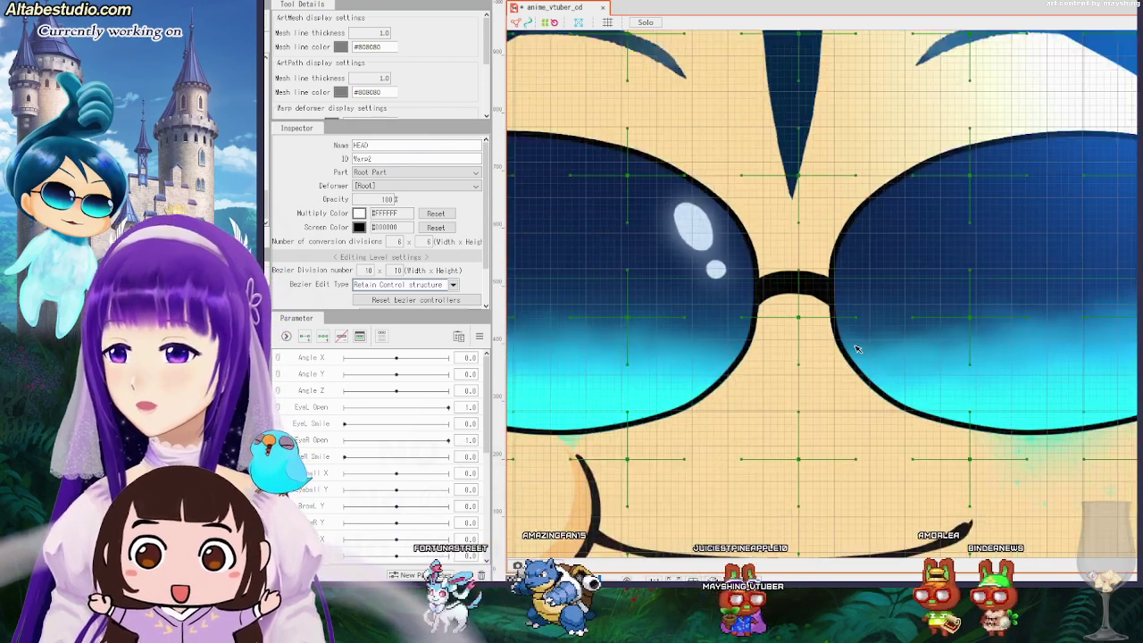
key("Up")
key("Up")
key("Up")
key("Up")
key("Up")
key("Up")
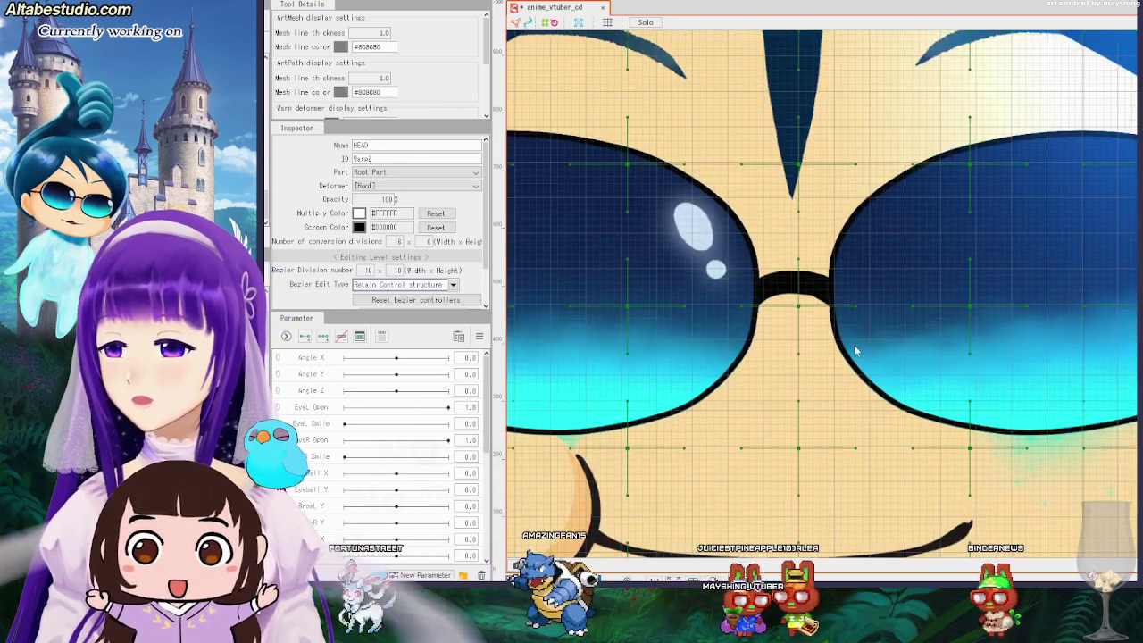
key("Up")
key("Up")
key("Up")
key("Up")
key("Up")
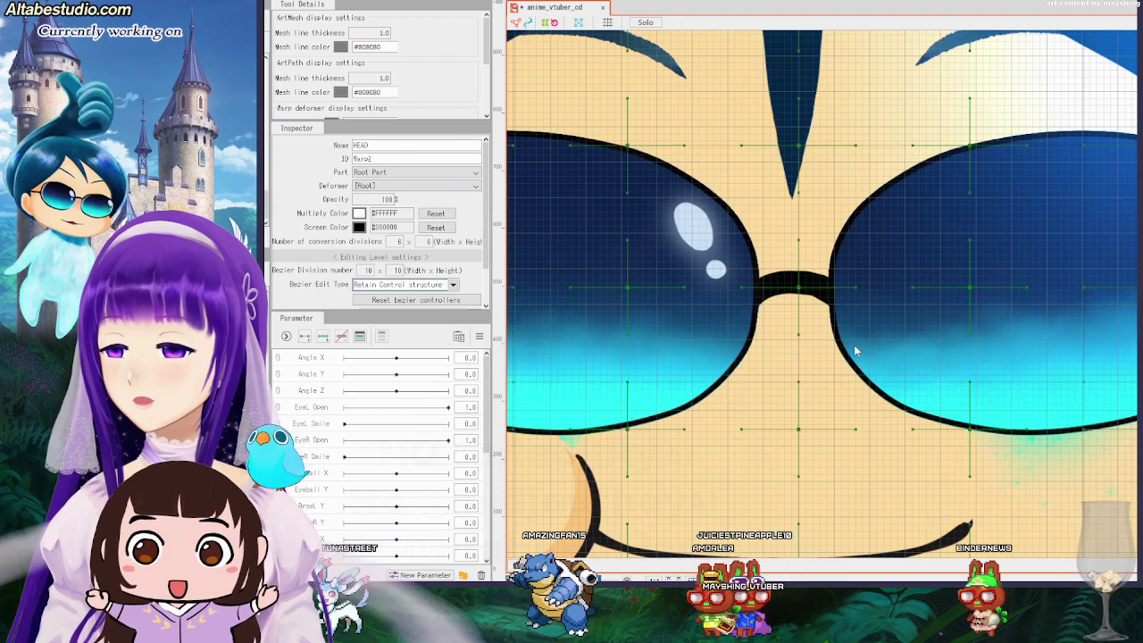
key("Up")
key("Up")
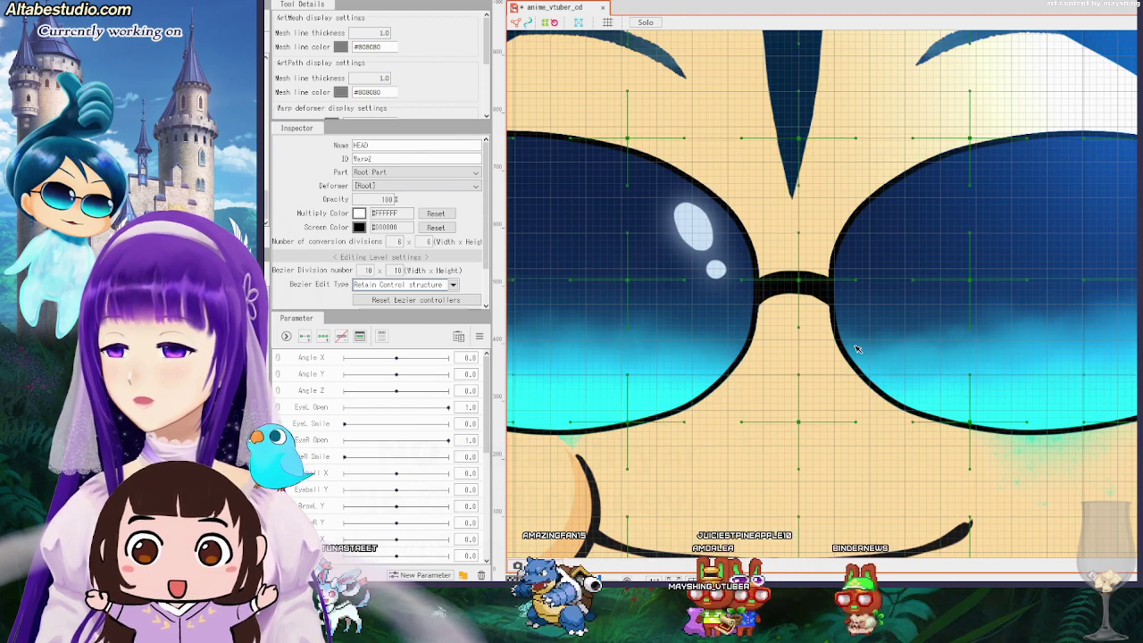
key("Up")
scroll(855, 348, "down", 5)
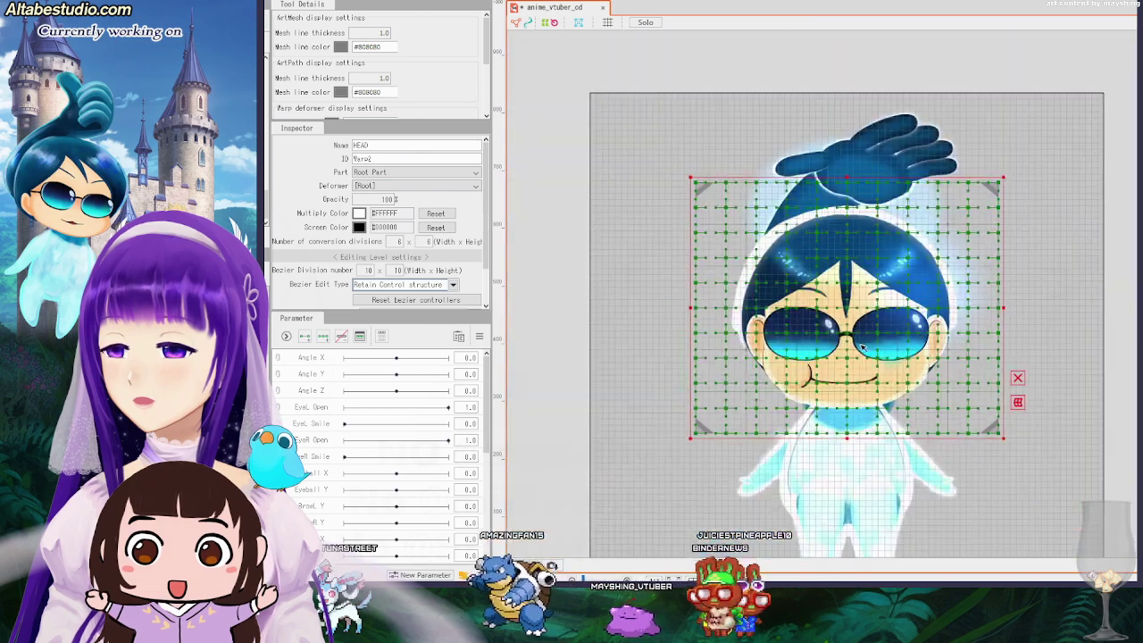
scroll(864, 343, "up", 2)
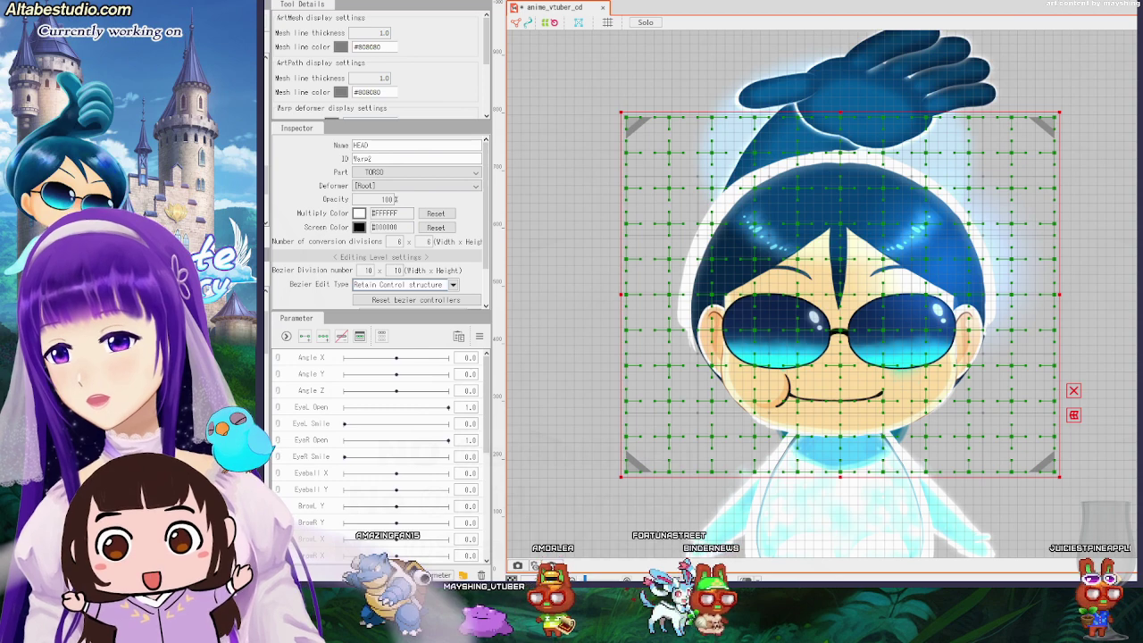
Assign the HEAD deformer to the BODY part and check the available parent deformers, keeping Root.
left_click(415, 171)
left_click(394, 199)
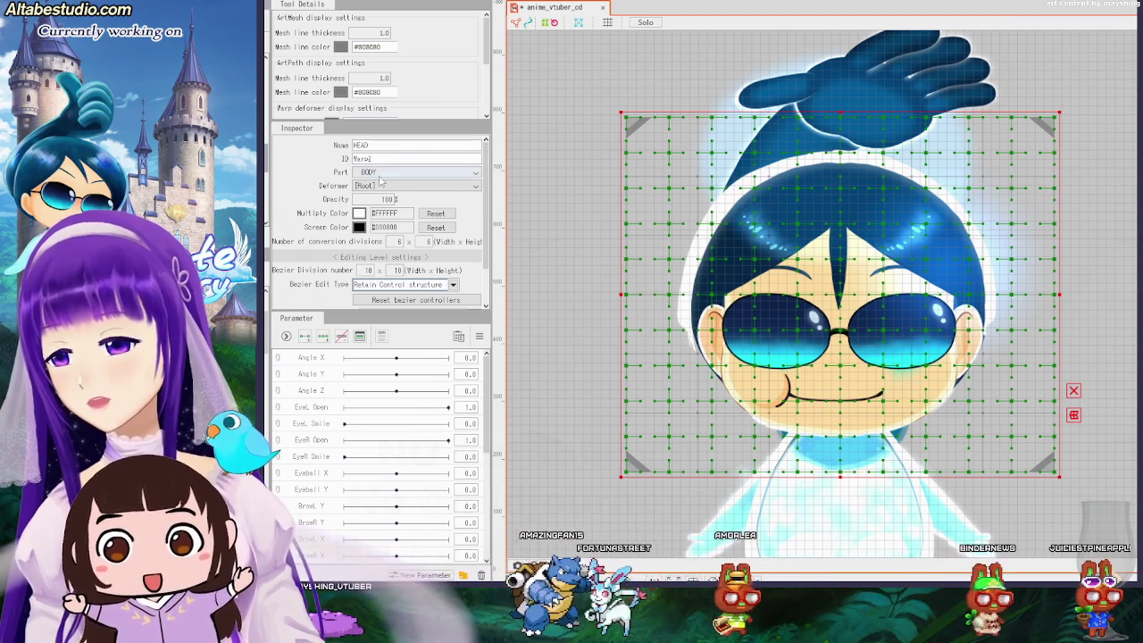
left_click(386, 185)
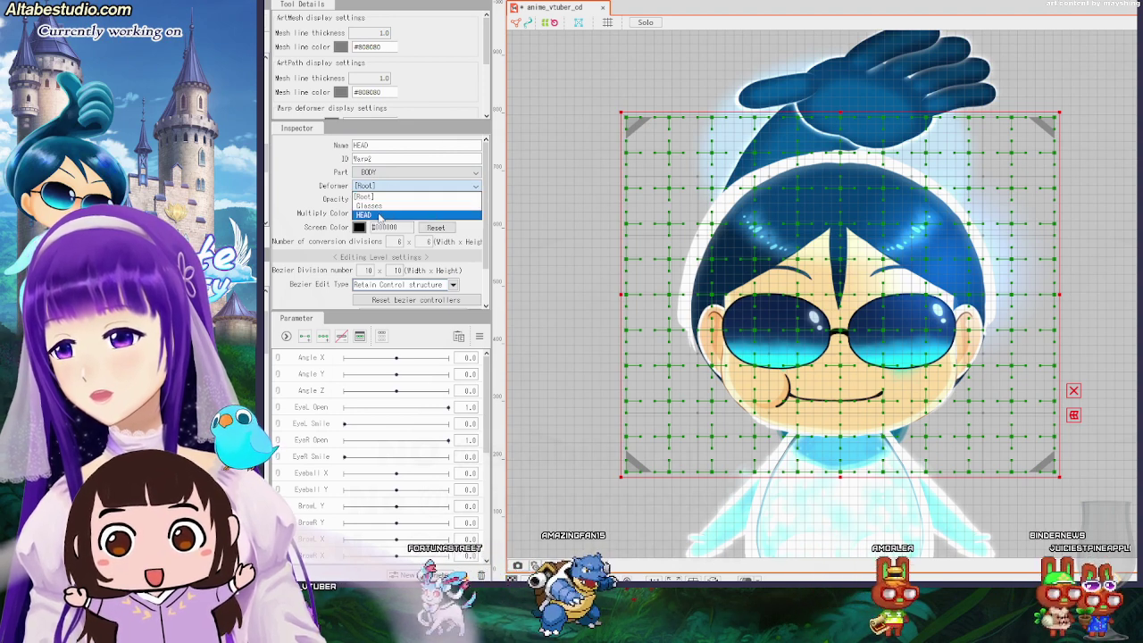
left_click(275, 196)
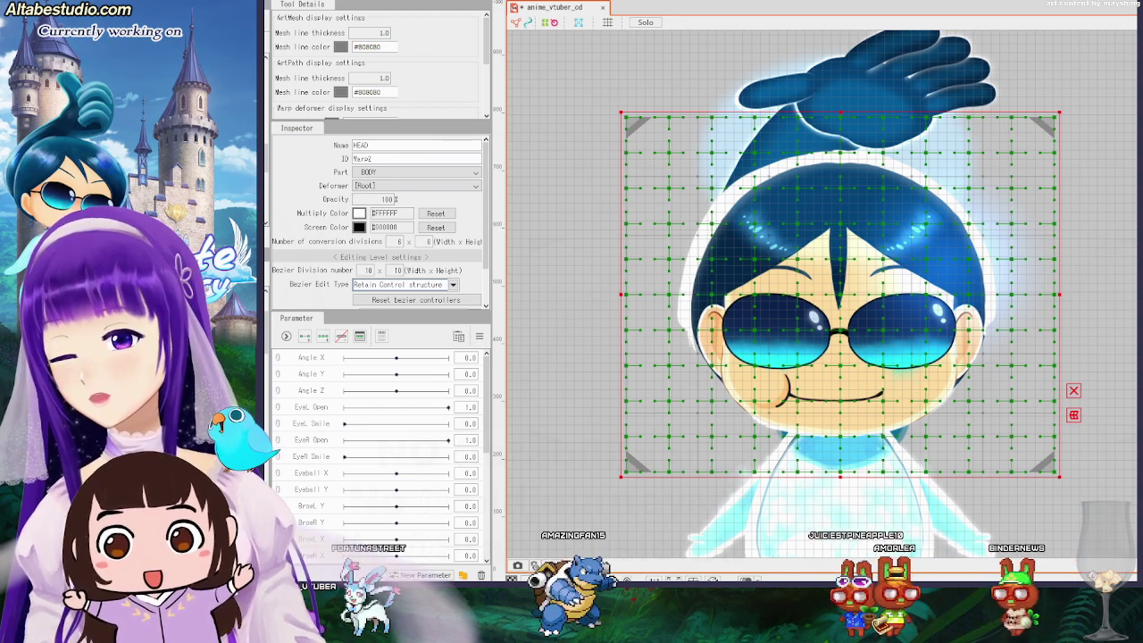
Move the HEAD deformer into the CD_HEAD part under CD 2.0.
left_click_drag(227, 420, 238, 367)
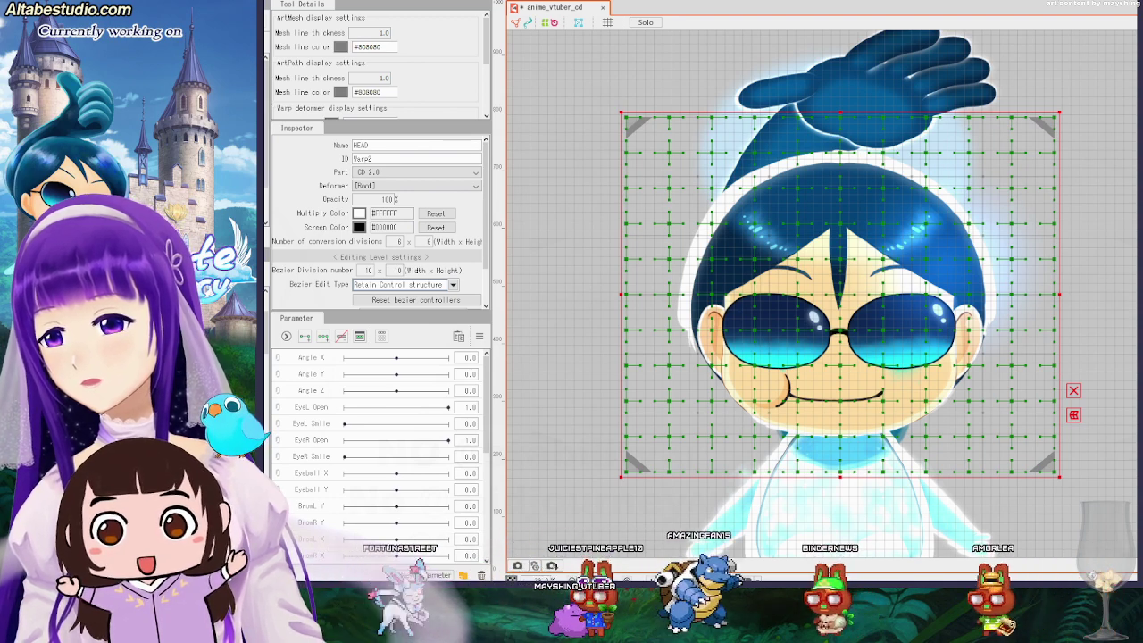
left_click(196, 357)
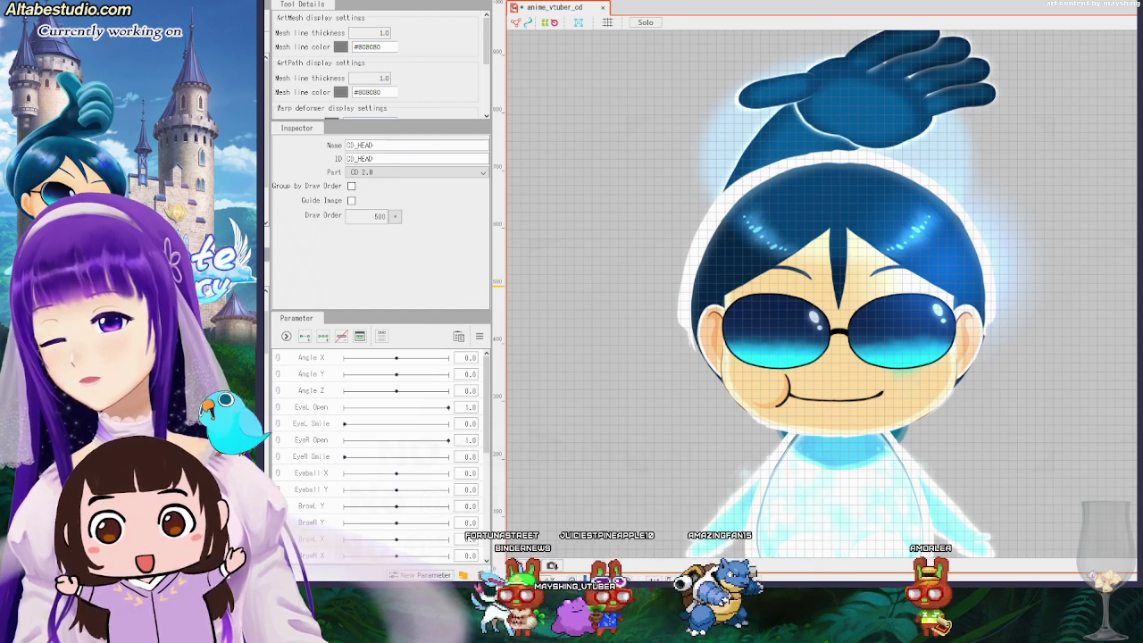
left_click(196, 357)
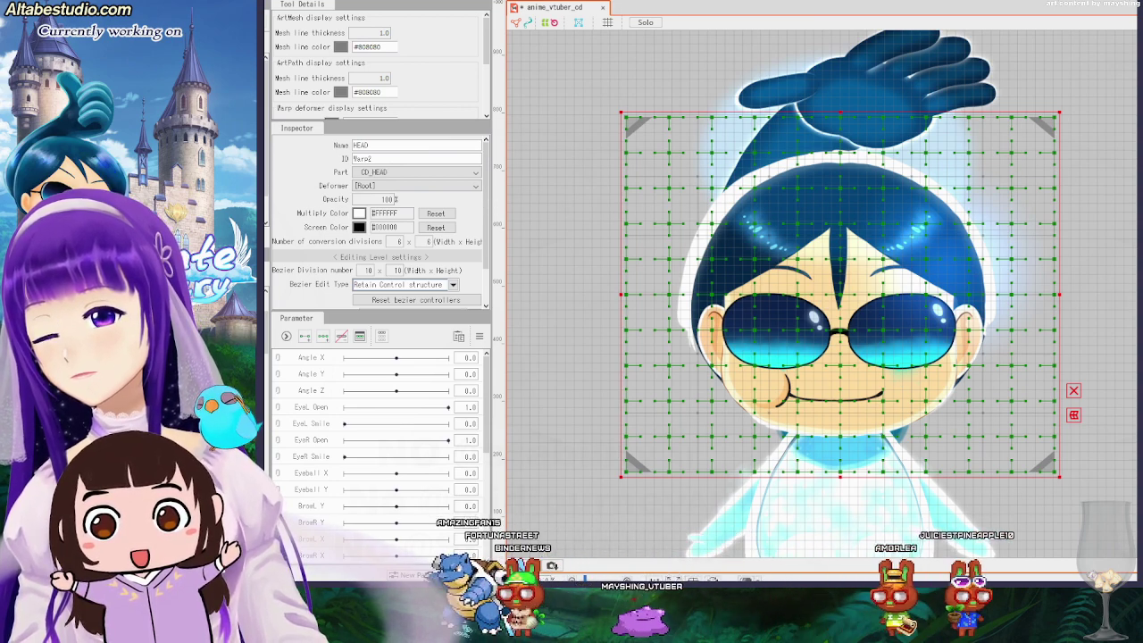
Select the hair and highlight artmeshes in the CD_HEAD part and set HEAD as their parent deformer.
left_click(839, 285)
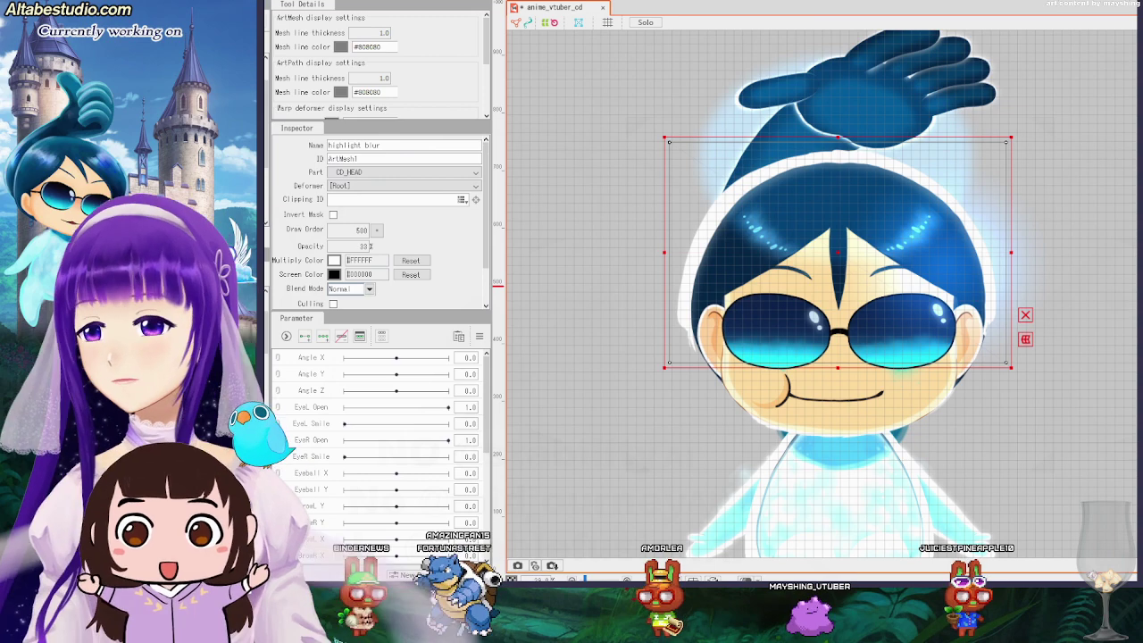
left_click(179, 268, "shift")
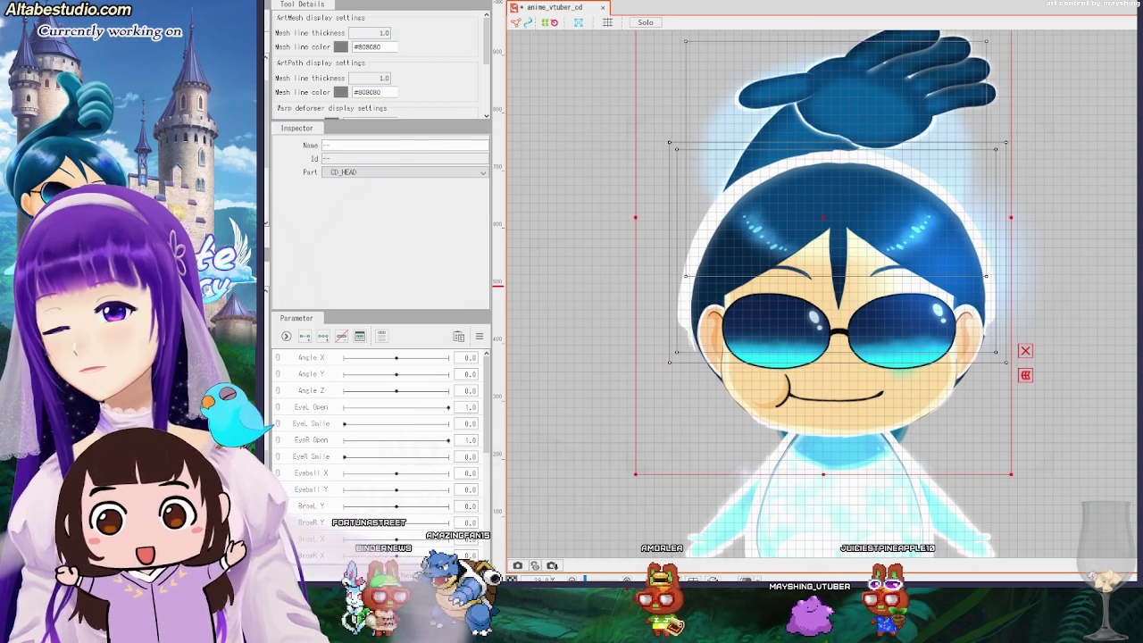
left_click(179, 268)
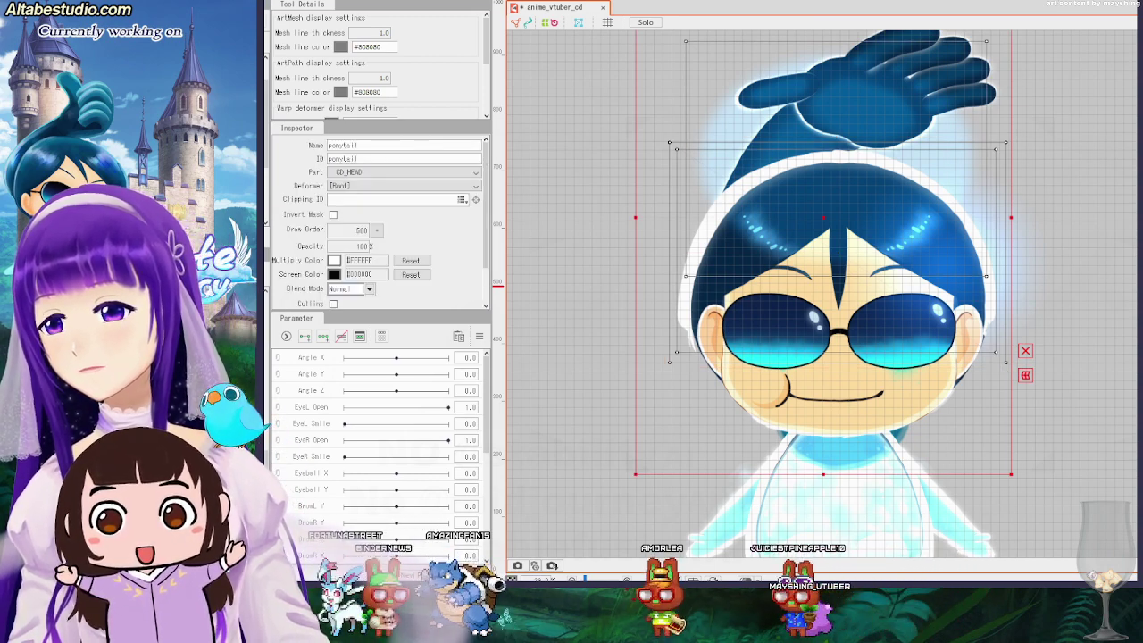
key("ctrl+a")
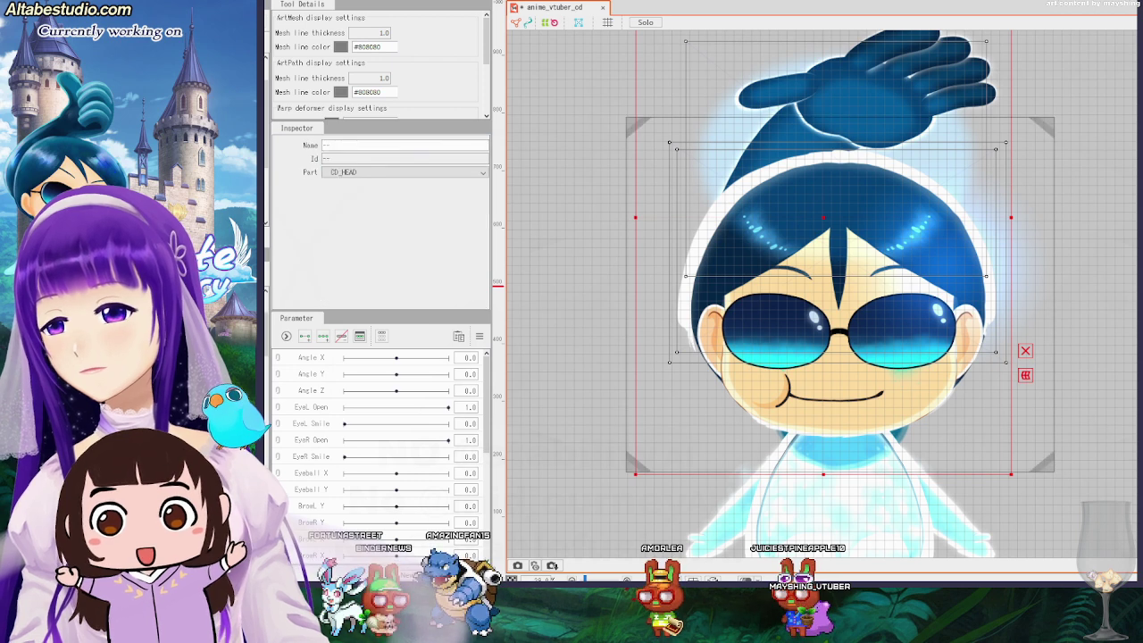
left_click(840, 295)
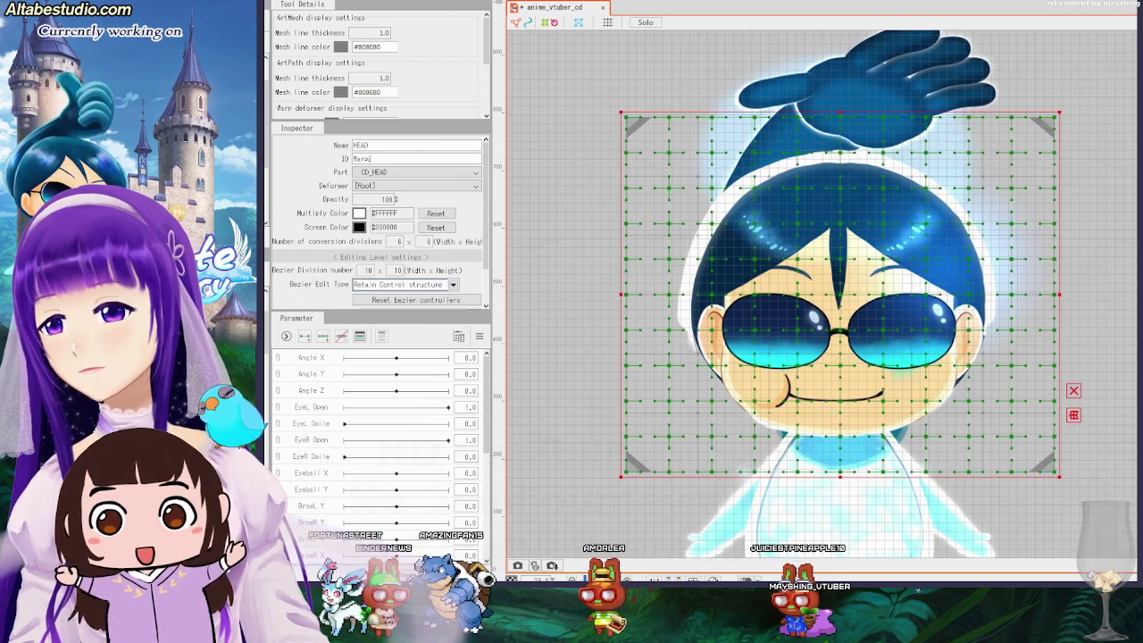
left_click(840, 286)
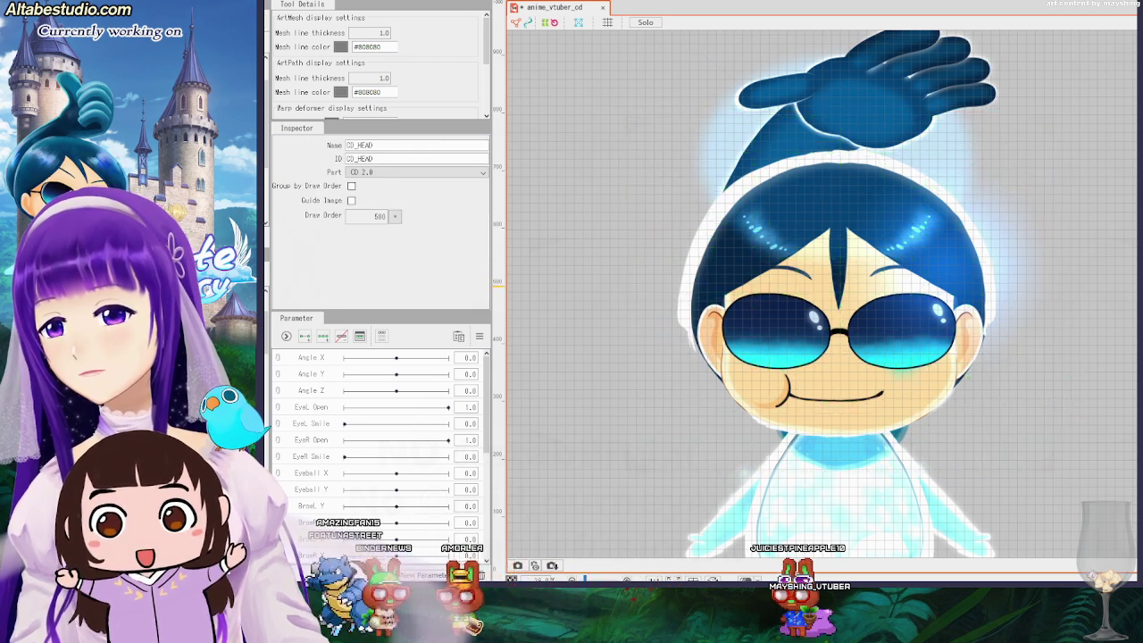
left_click(840, 286)
key("ctrl+a")
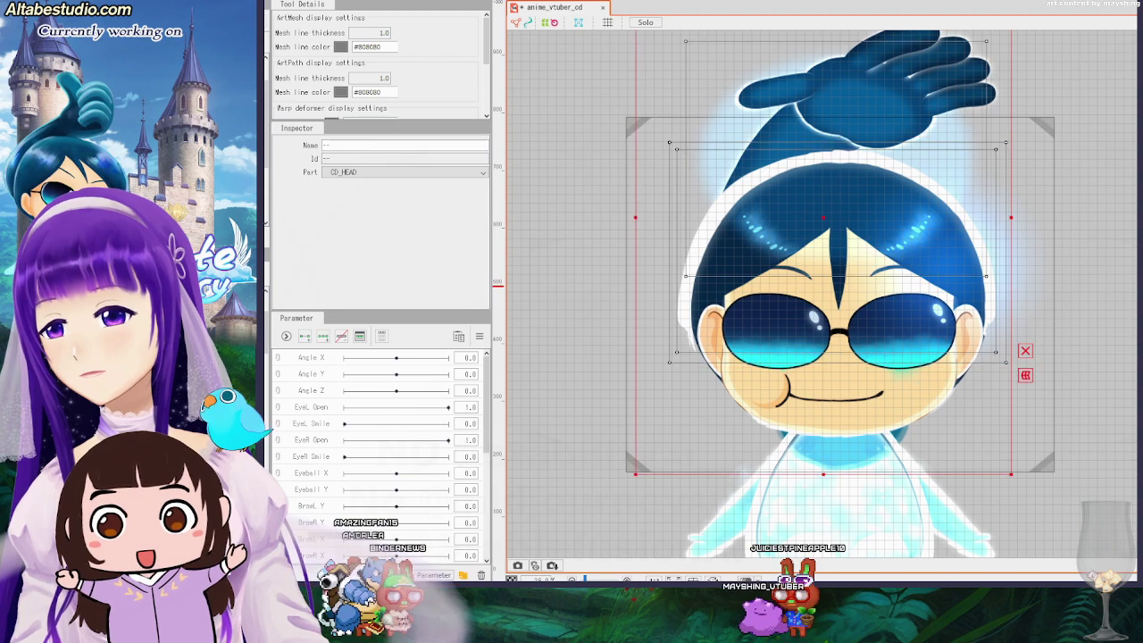
left_click(848, 111)
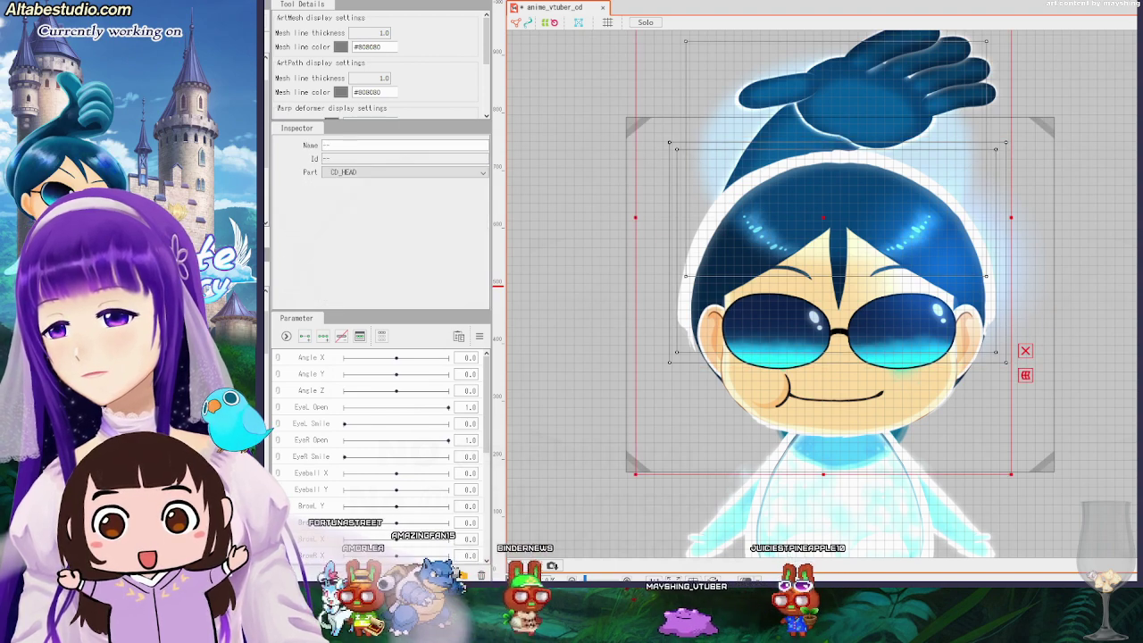
left_click(840, 294)
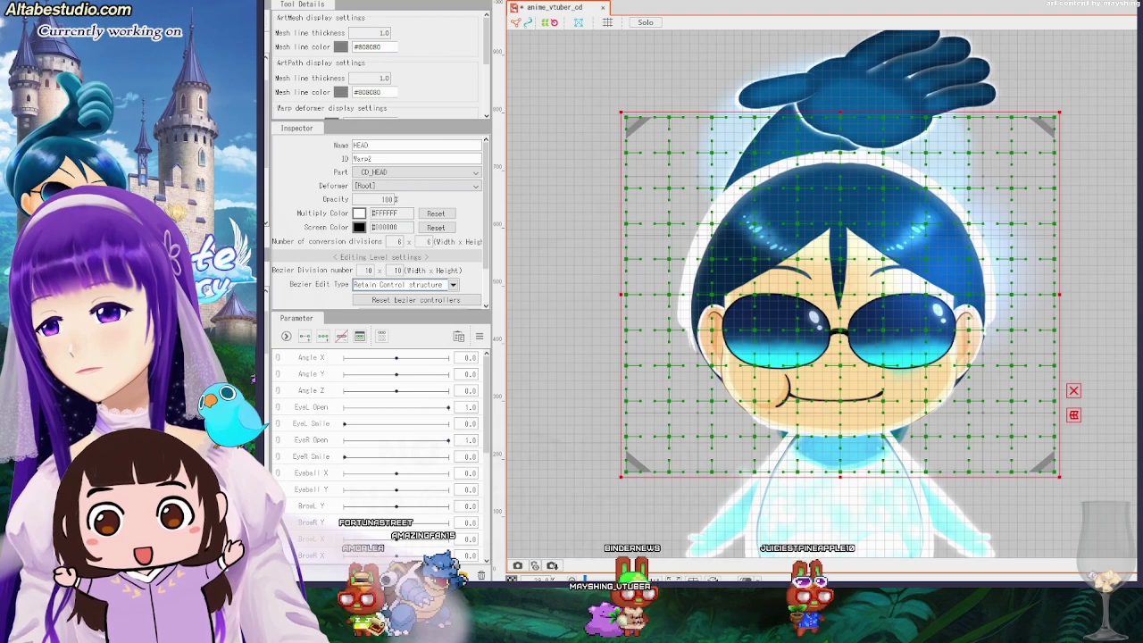
Shift the HEAD deformer sideways to test which artmeshes follow it, and undo the test move.
mouse_move(837, 292)
left_mouse_down()
mouse_move(873, 290)
mouse_move(859, 289)
left_mouse_up()
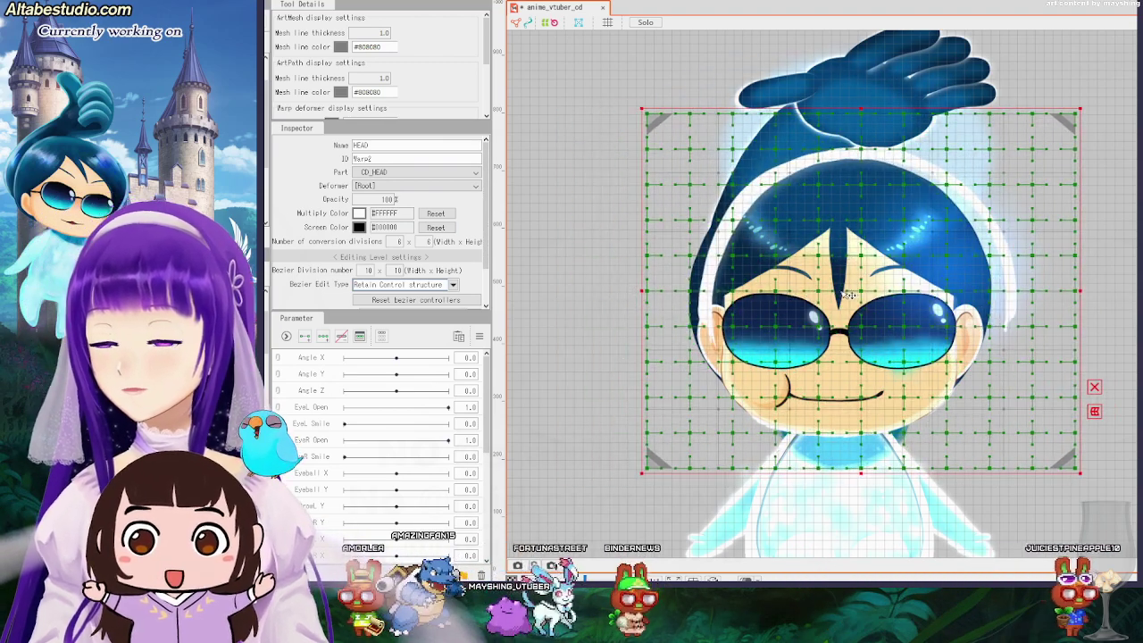
key("ctrl+z")
key("ctrl+z")
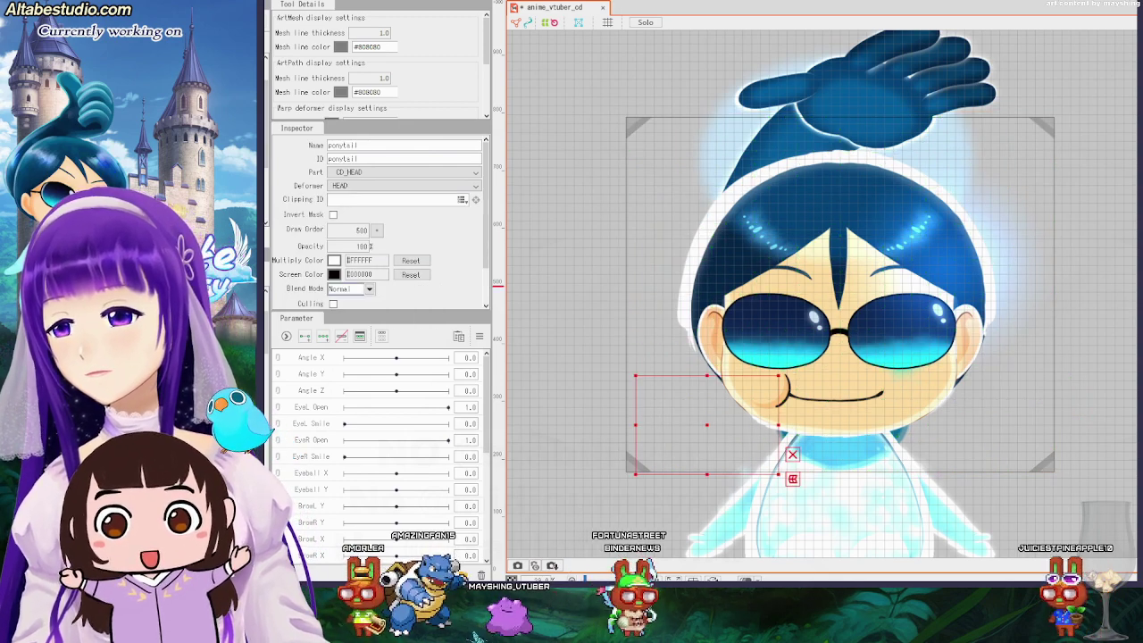
Step back and forth through the recent edit history to compare the ponytail and HEAD deformer states.
key("ctrl+y")
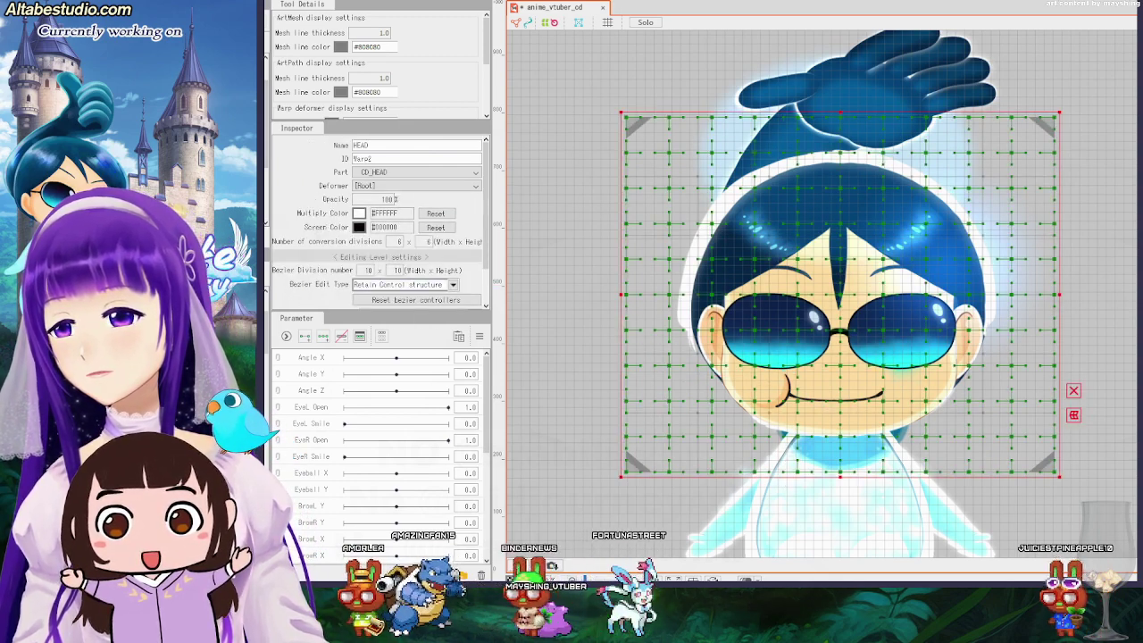
key("ctrl+z")
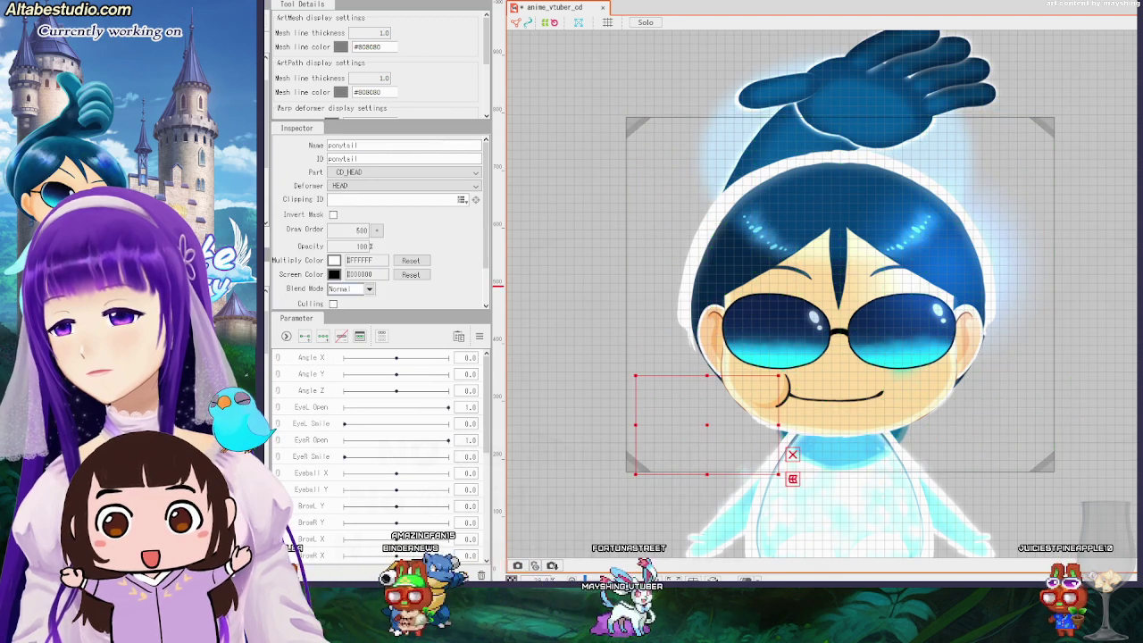
key("ctrl+y")
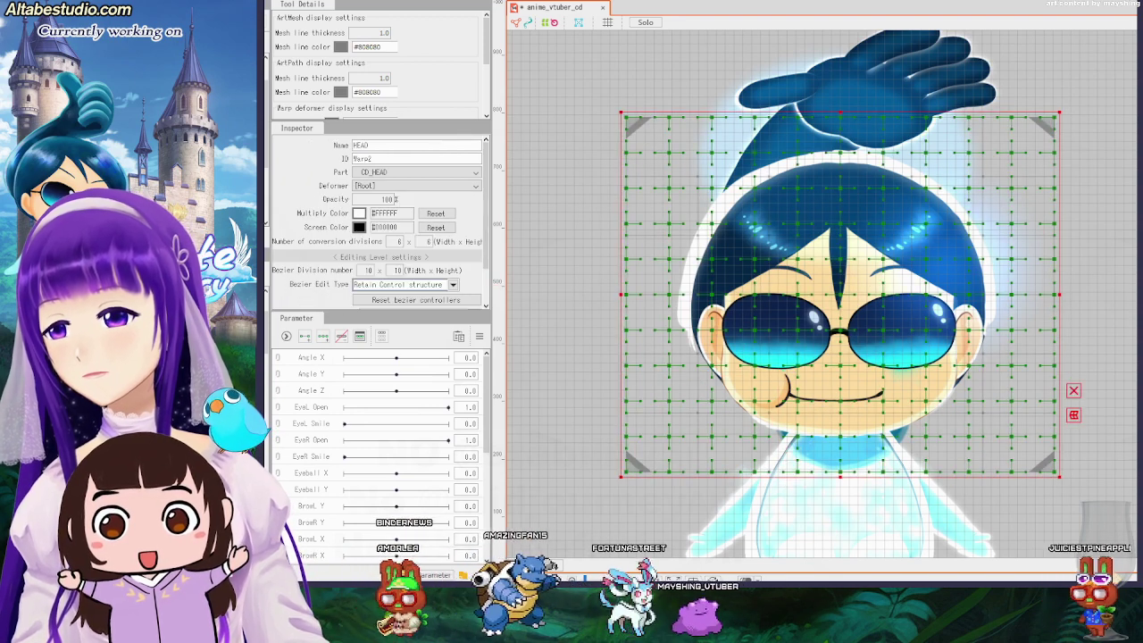
key("ctrl+z")
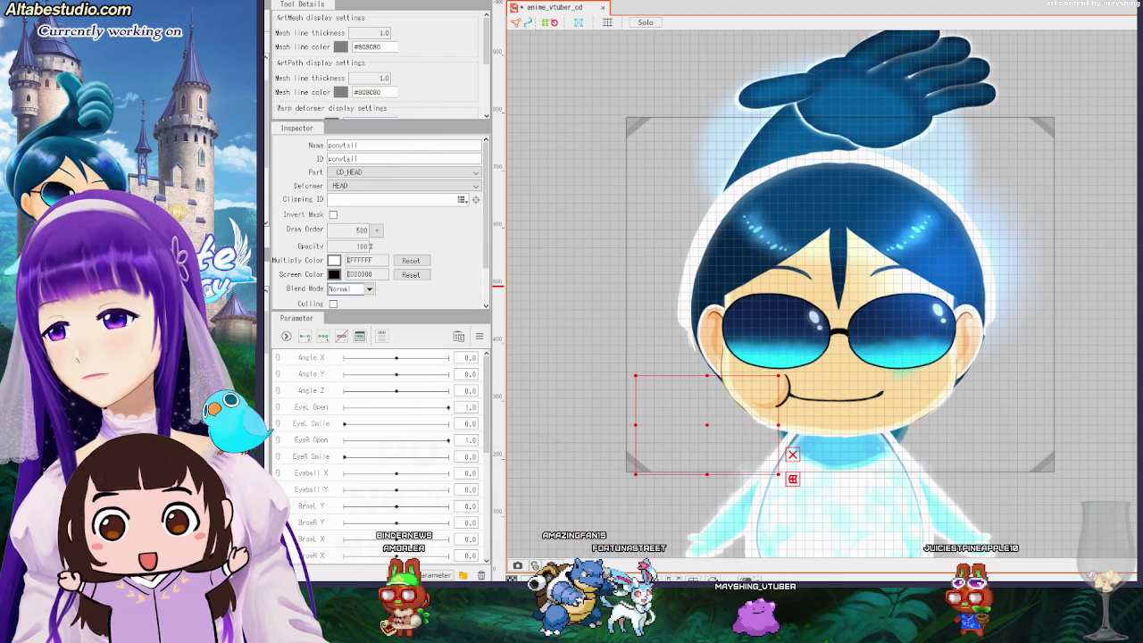
key("ctrl+z")
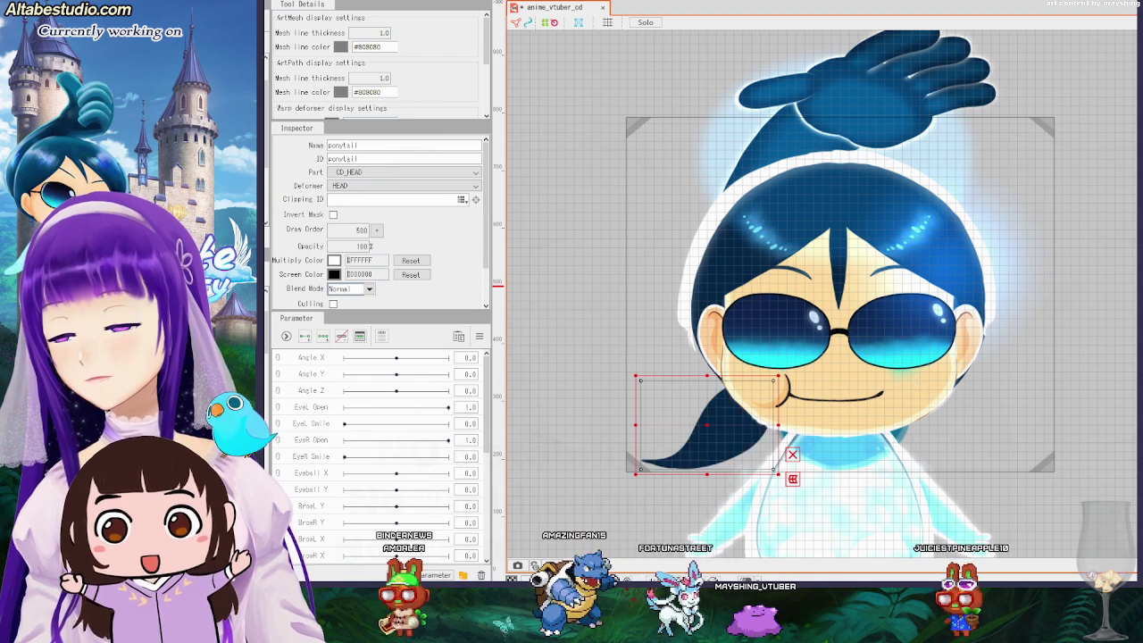
key("ctrl+y")
key("ctrl+y")
key("ctrl+z")
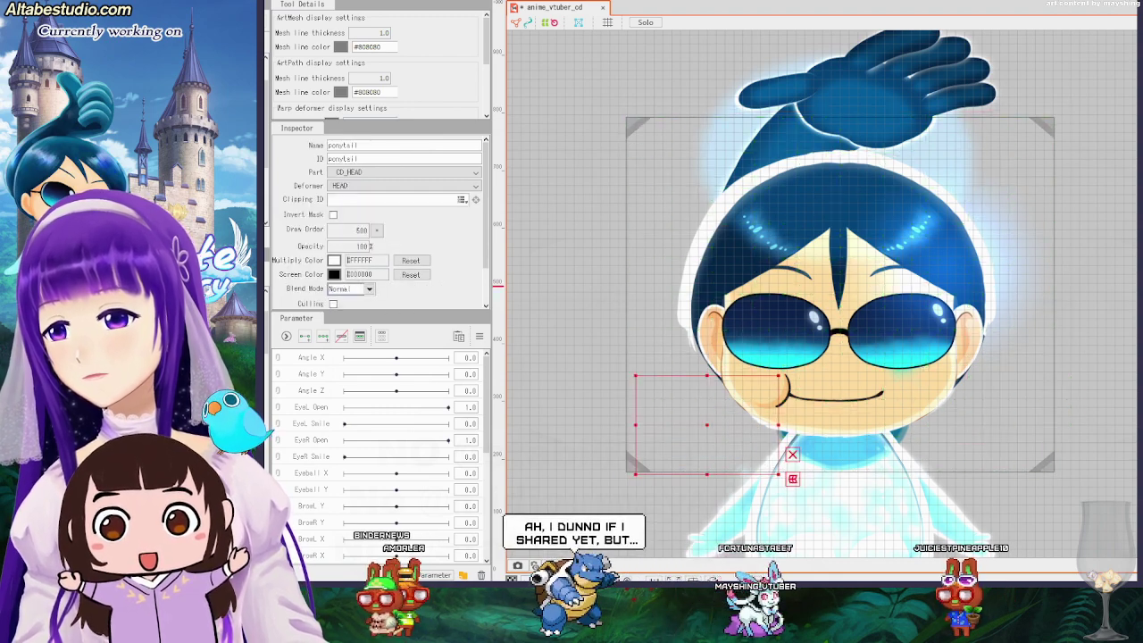
Restore the HEAD deformer edits and move the deformer out of CD_HEAD into the CD 2.0 part.
key("ctrl+y")
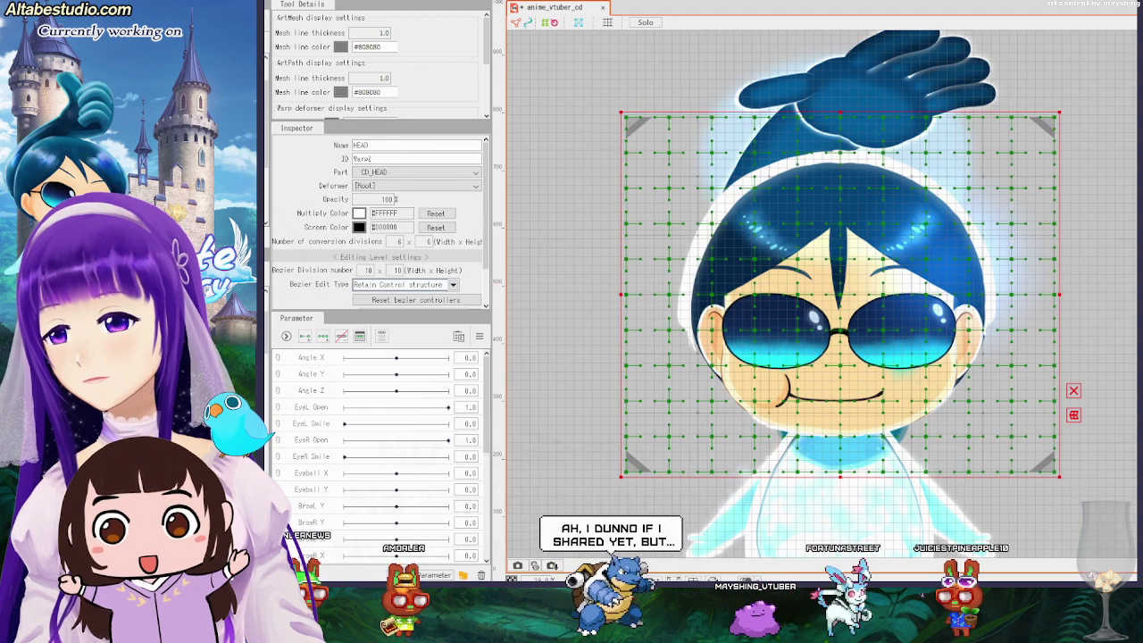
key("ctrl+y")
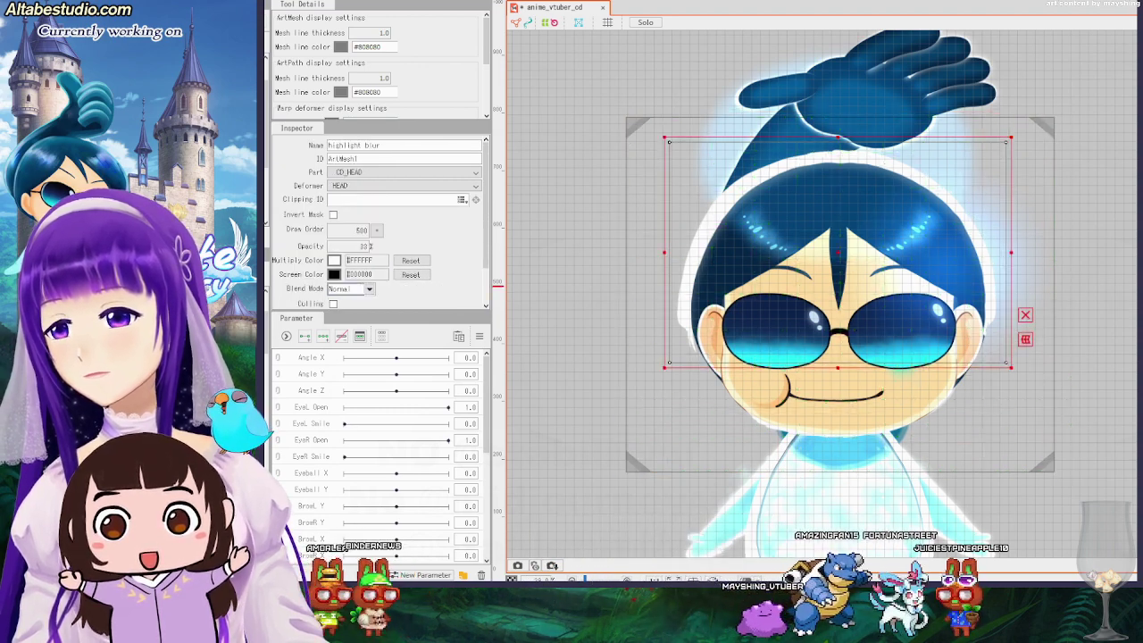
key("ctrl+y")
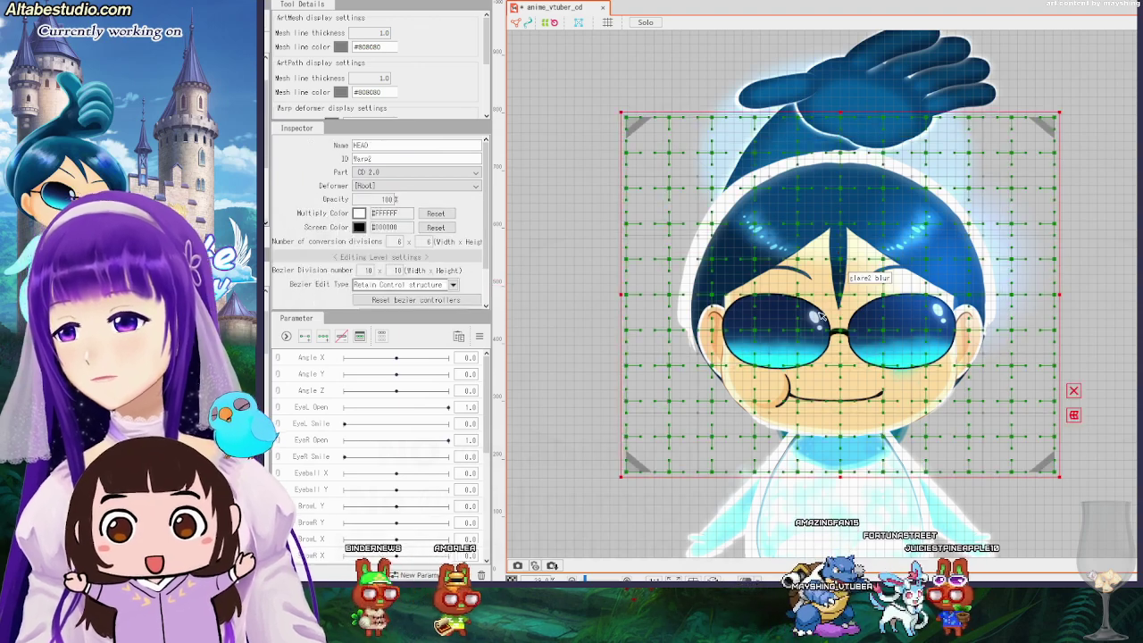
Try a small move of the HEAD deformer from its centre again and undo it.
mouse_move(841, 293)
left_mouse_down()
mouse_move(898, 286)
mouse_move(756, 283)
mouse_move(844, 283)
left_mouse_up()
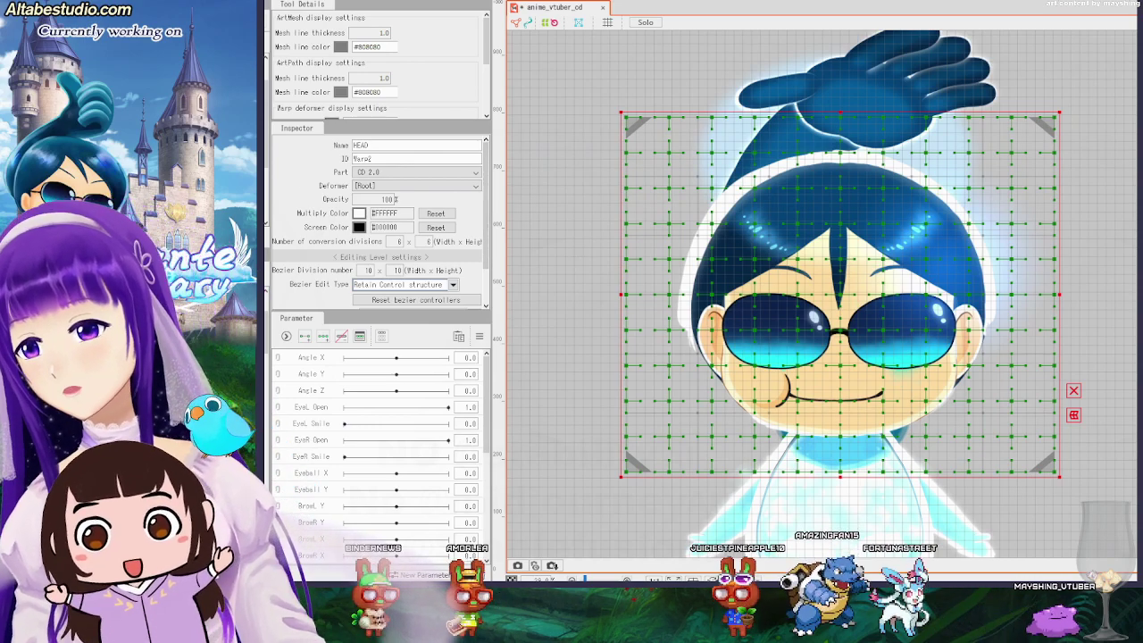
key("ctrl+z")
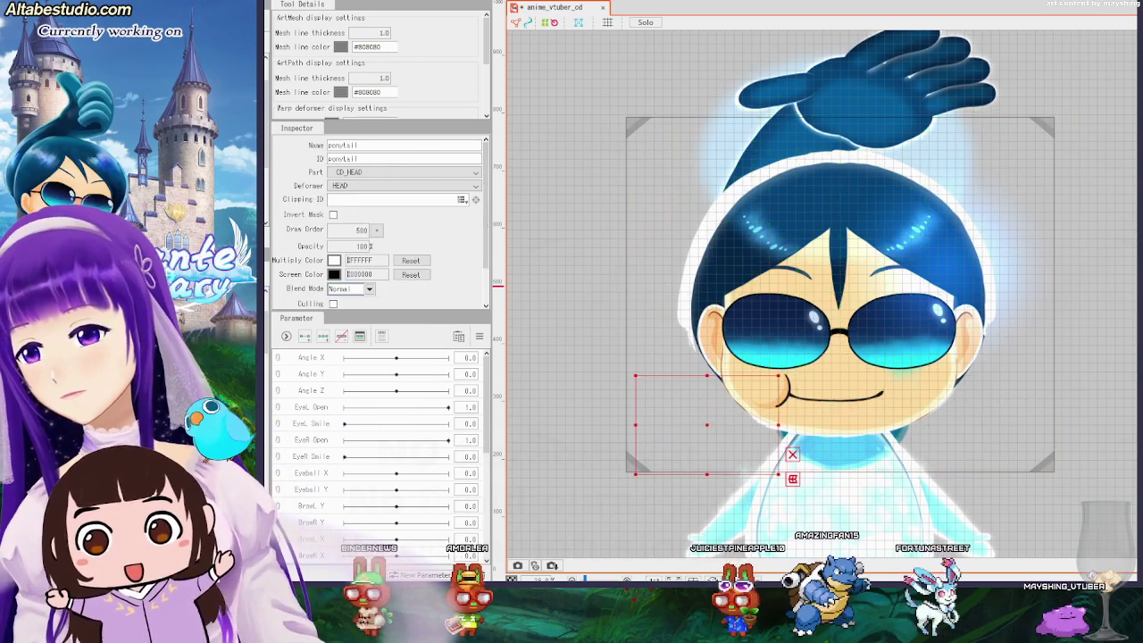
key("ctrl+z")
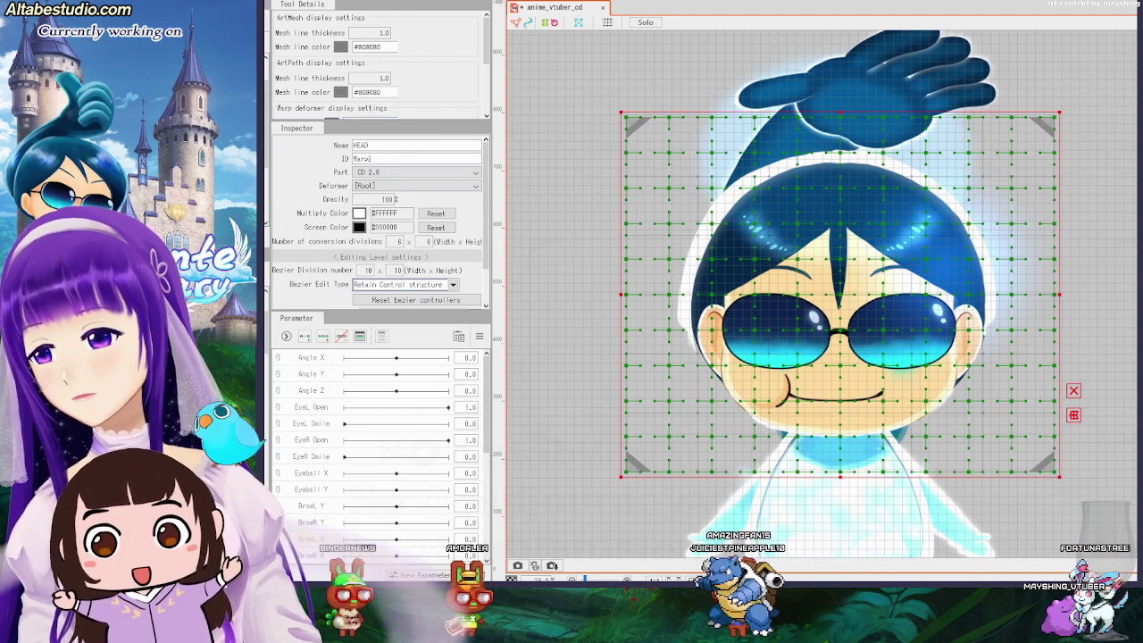
Select the remaining face, hair and hand artmeshes together and assign them to the HEAD deformer, then clear the selection.
left_click(1104, 285)
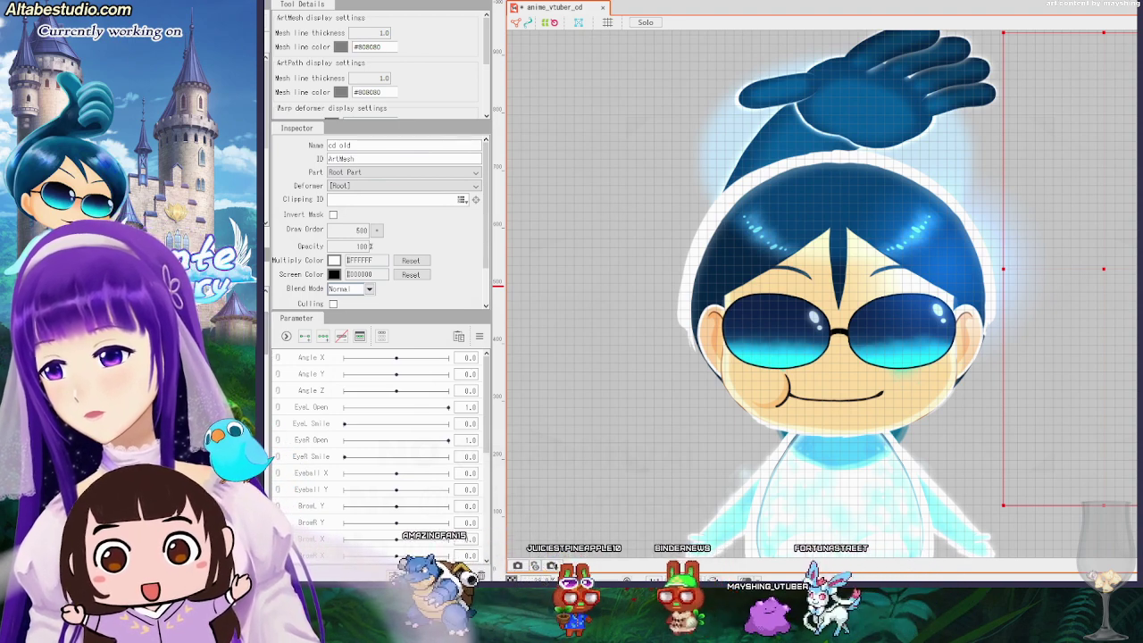
left_click(178, 402)
left_click(179, 401)
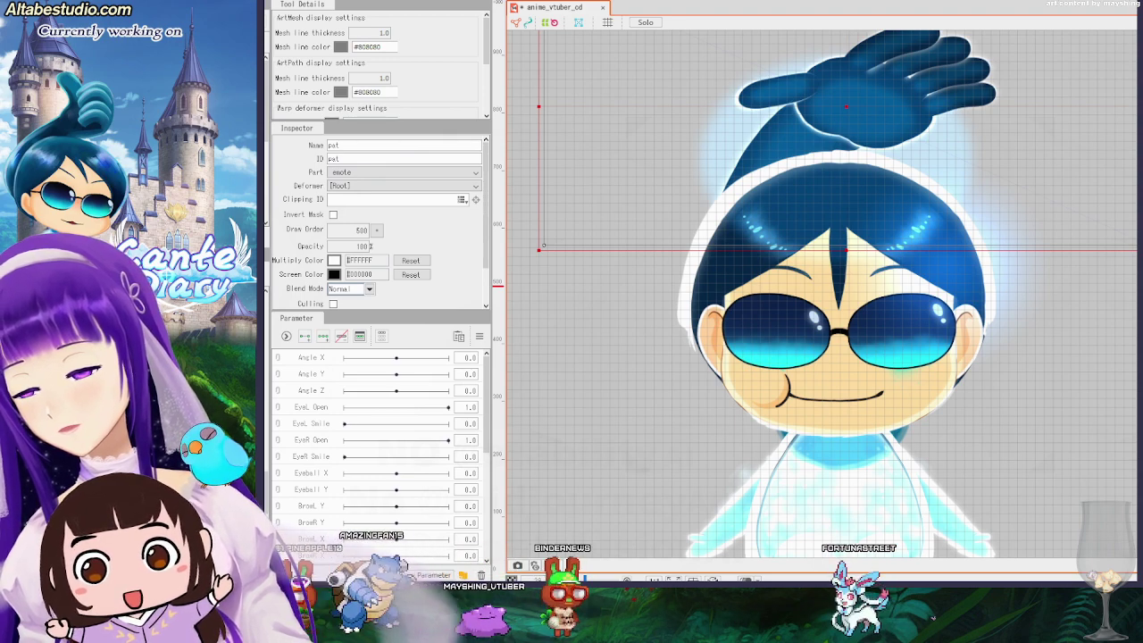
key("ctrl+a")
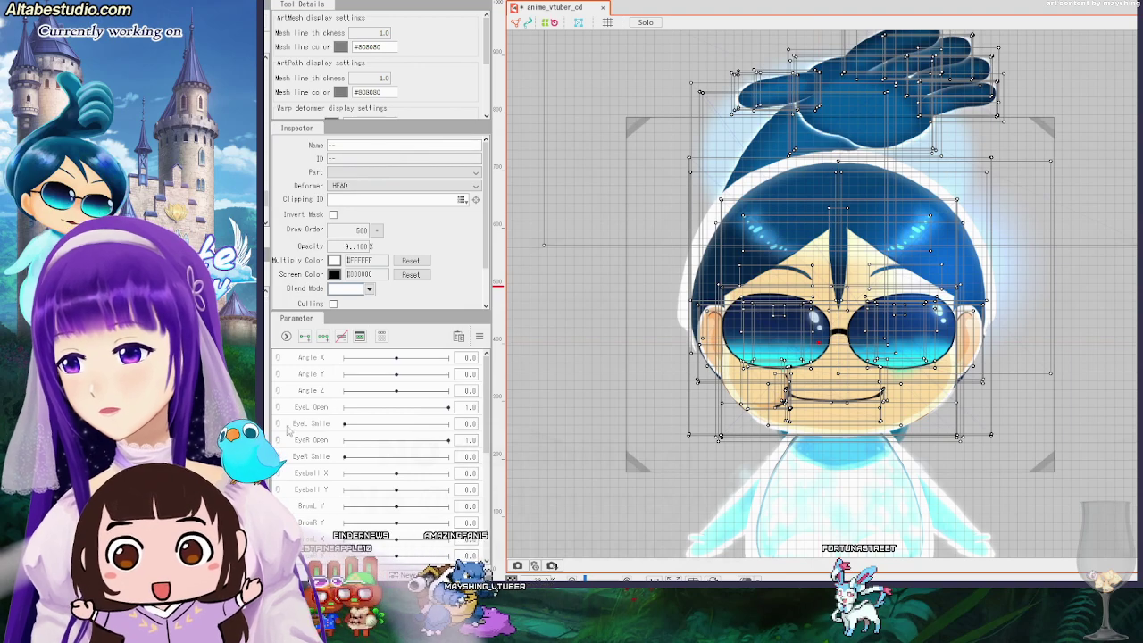
left_click(1081, 383)
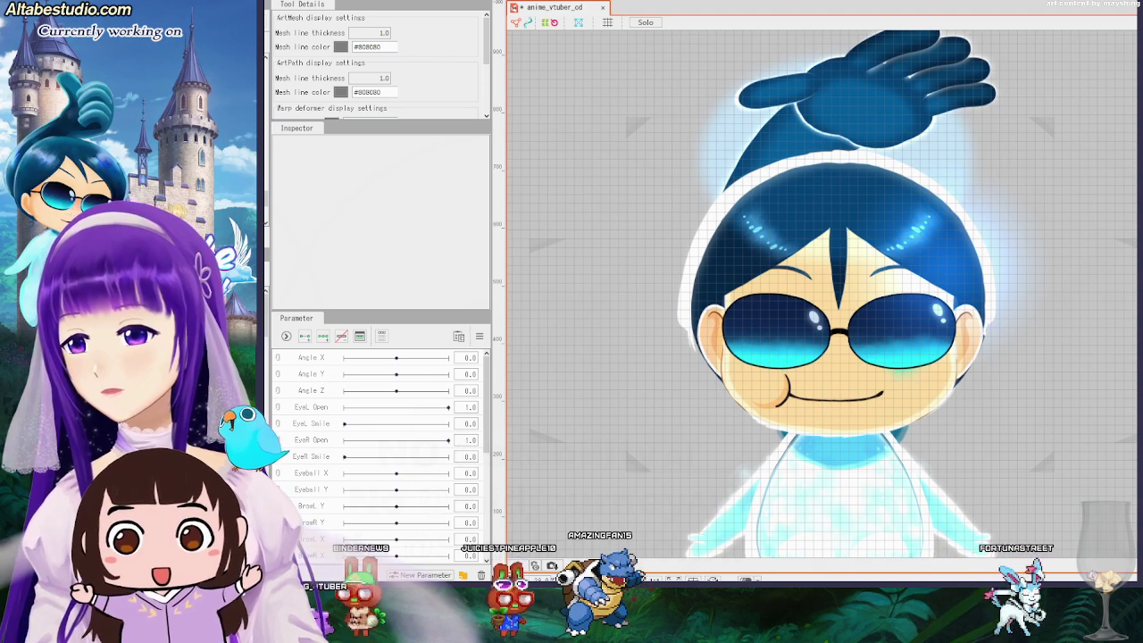
Select the HEAD deformer with the arrow tool and test-move it from its centre to check that the face parts follow.
left_click(1043, 463)
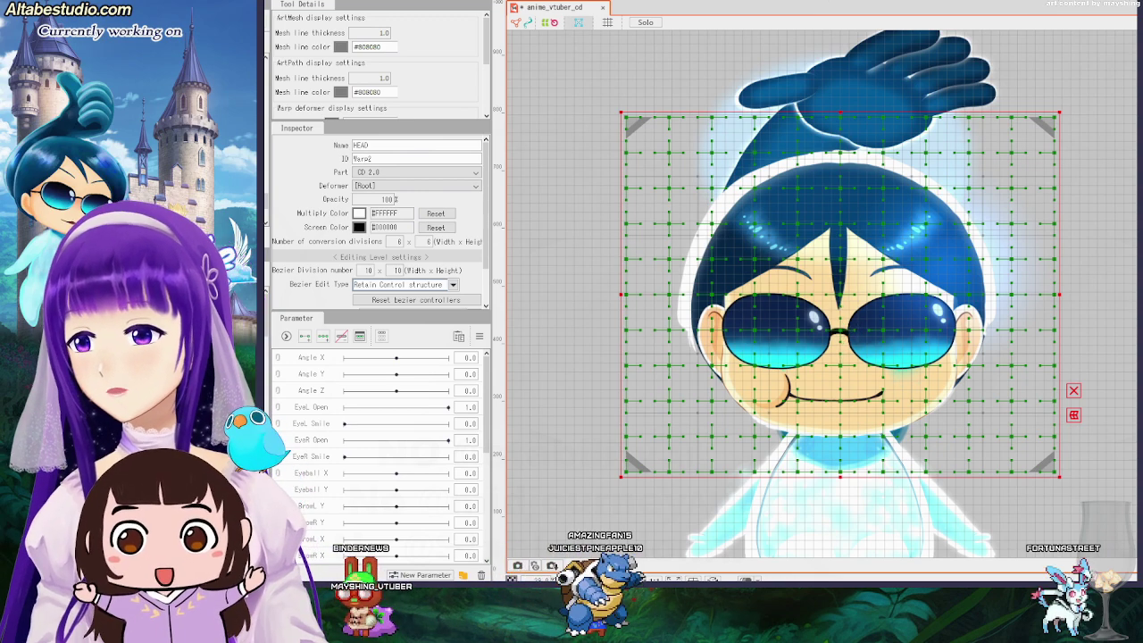
left_click(767, 2)
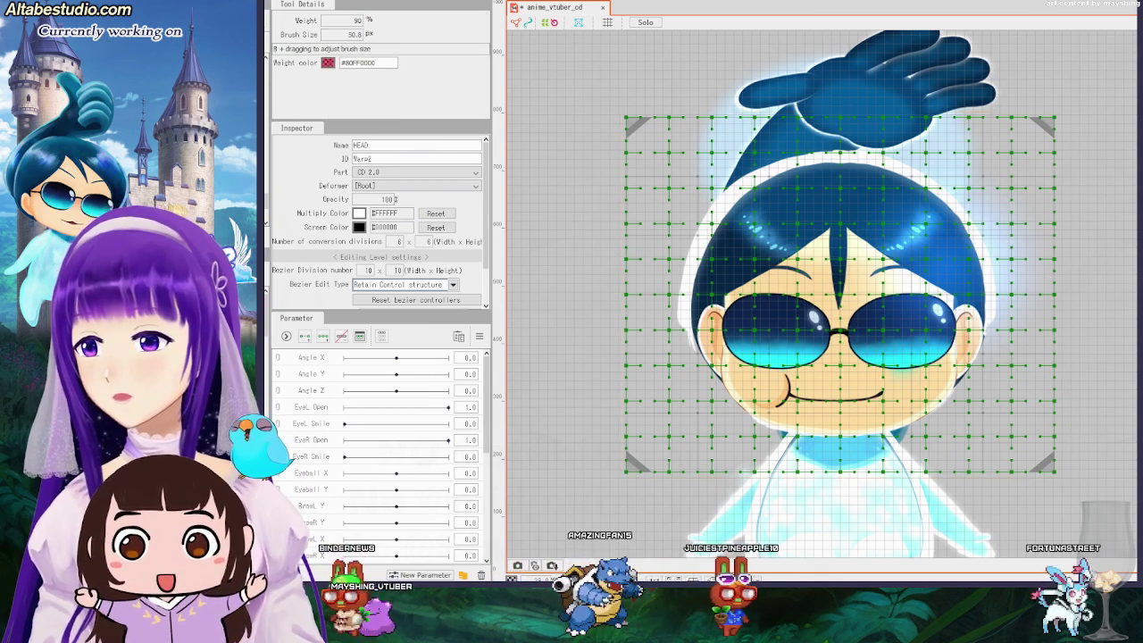
left_click(743, 2)
left_click(1035, 90)
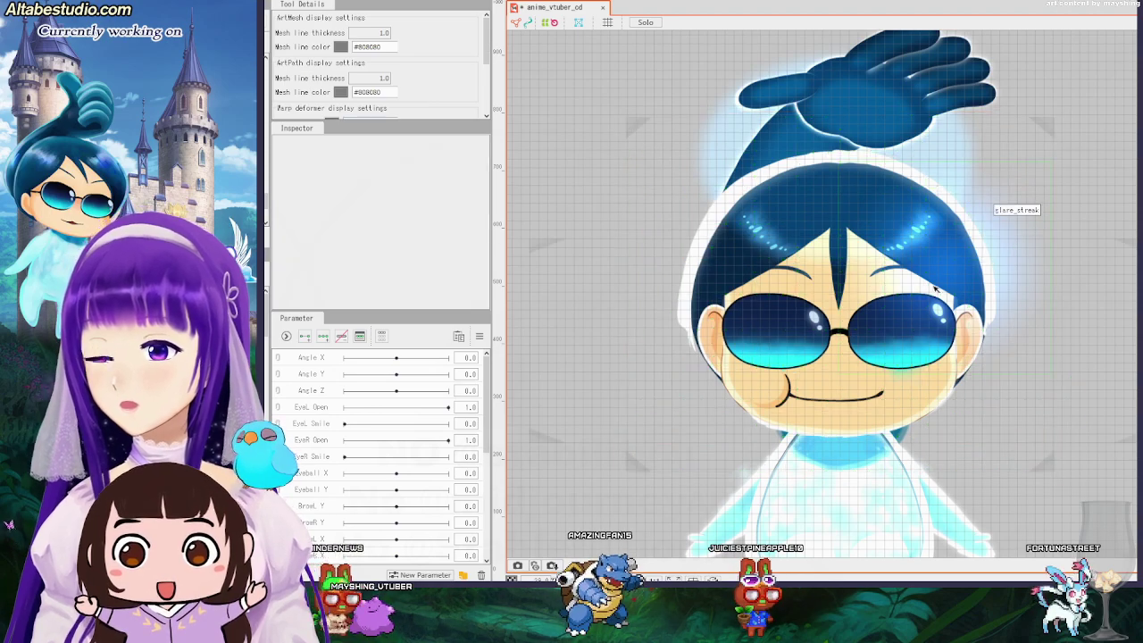
left_click(1050, 472)
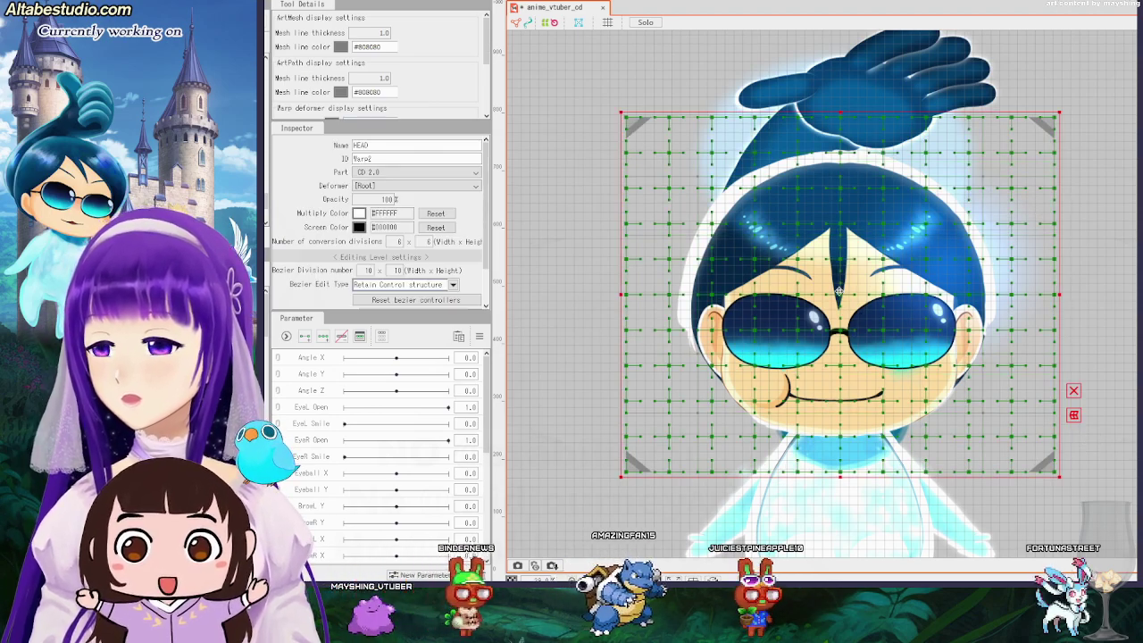
mouse_move(839, 291)
left_mouse_down()
mouse_move(982, 289)
mouse_move(637, 280)
mouse_move(1015, 290)
mouse_move(759, 287)
mouse_move(839, 290)
left_mouse_up()
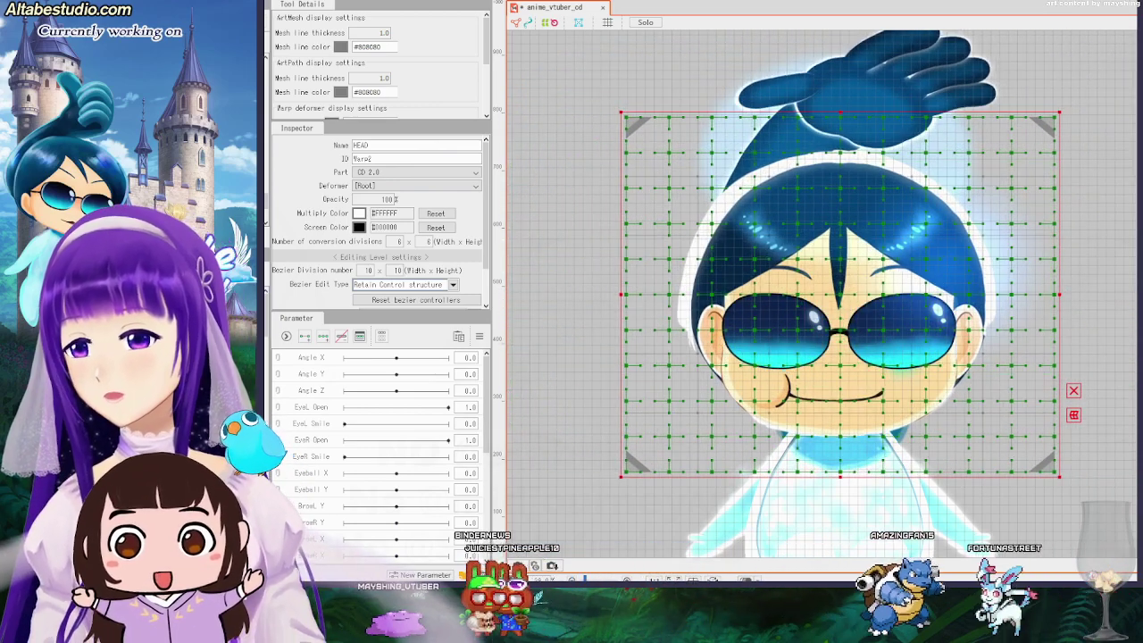
Set HEAD as the parent of the Glasses warp deformer and reselect the HEAD deformer.
left_click(839, 332)
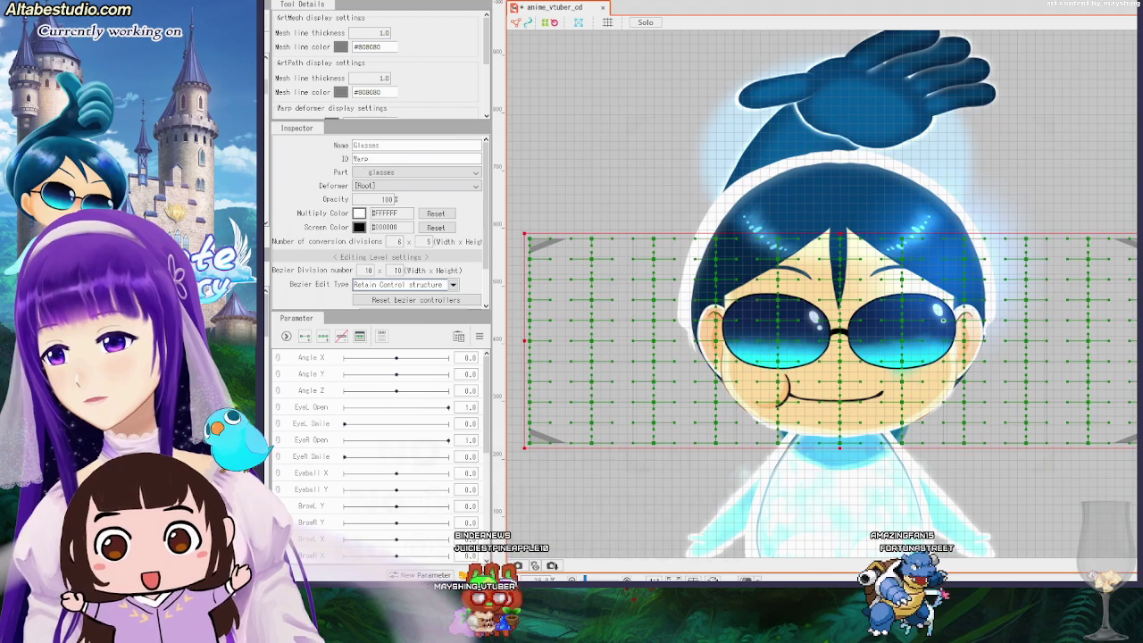
left_click(416, 186)
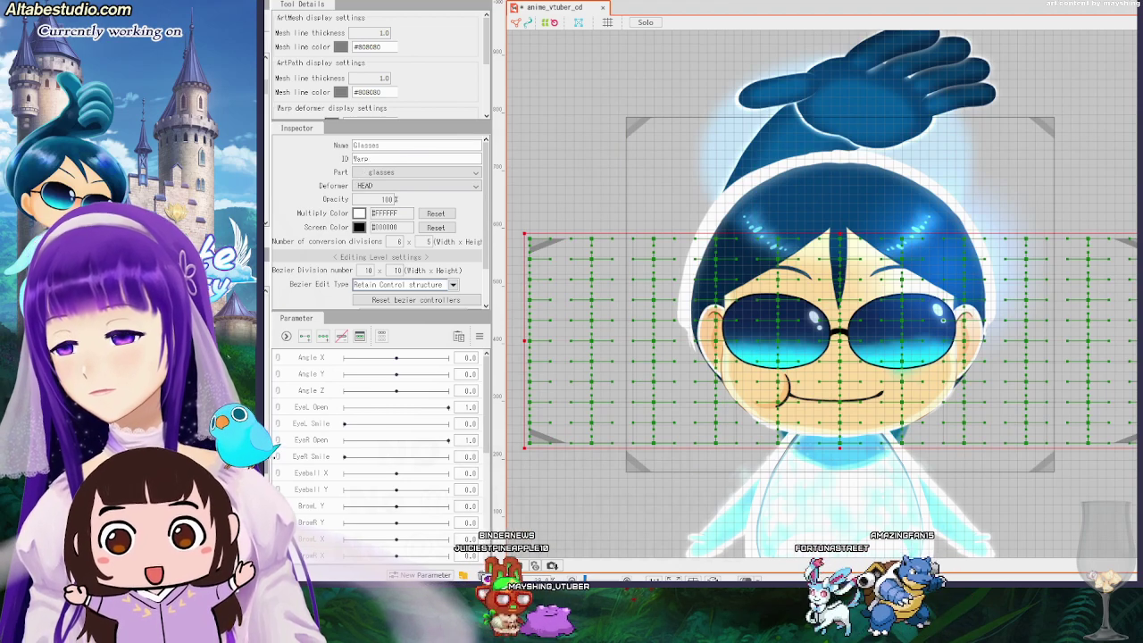
left_click(1050, 126)
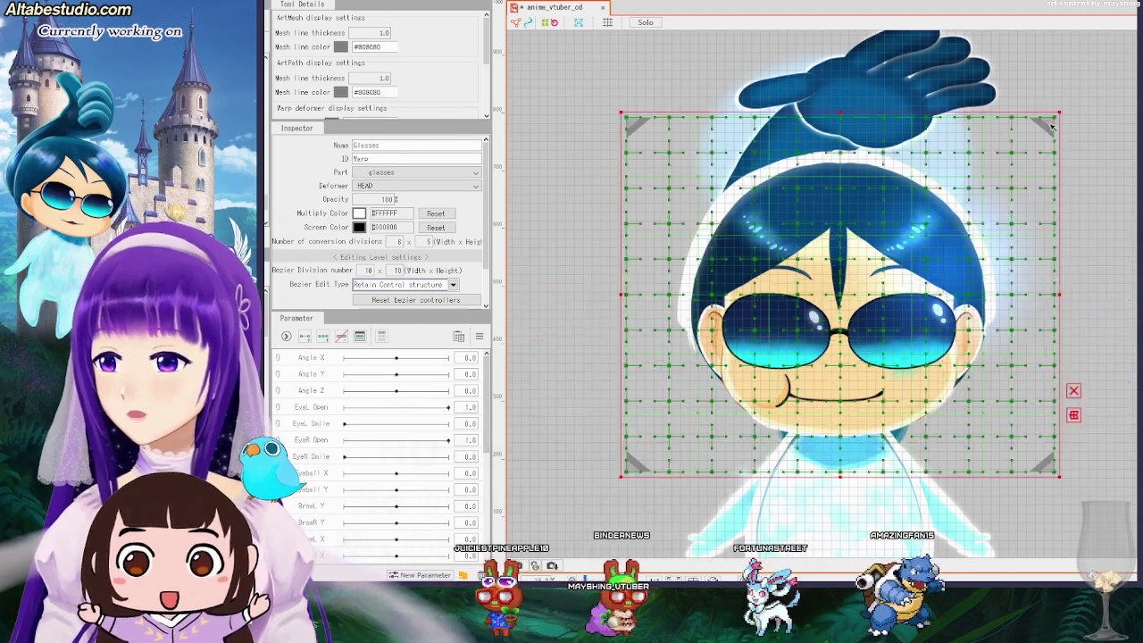
Test-move the HEAD deformer sideways from its centre and back, then clear the selection.
left_click(864, 263)
left_click_drag(838, 297, 935, 301)
left_click_drag(836, 315, 841, 296)
left_click(1085, 268)
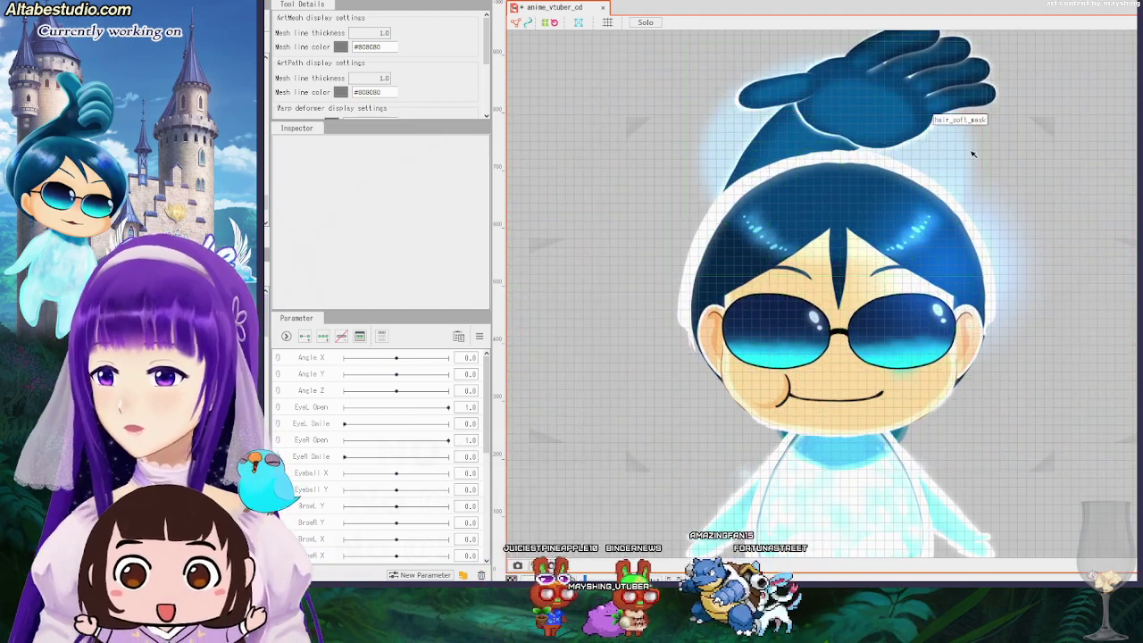
Inspect the hair_soft_mask, glare_streak and front_hairL artmeshes in turn to check their clipping and blend settings.
left_click(929, 162)
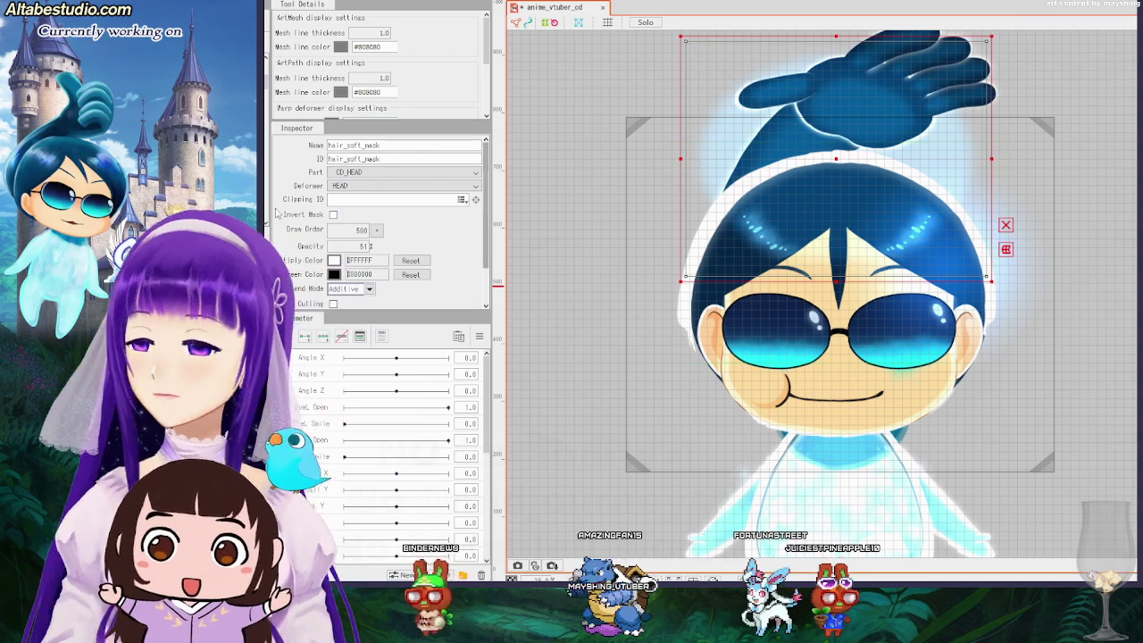
left_click(943, 266)
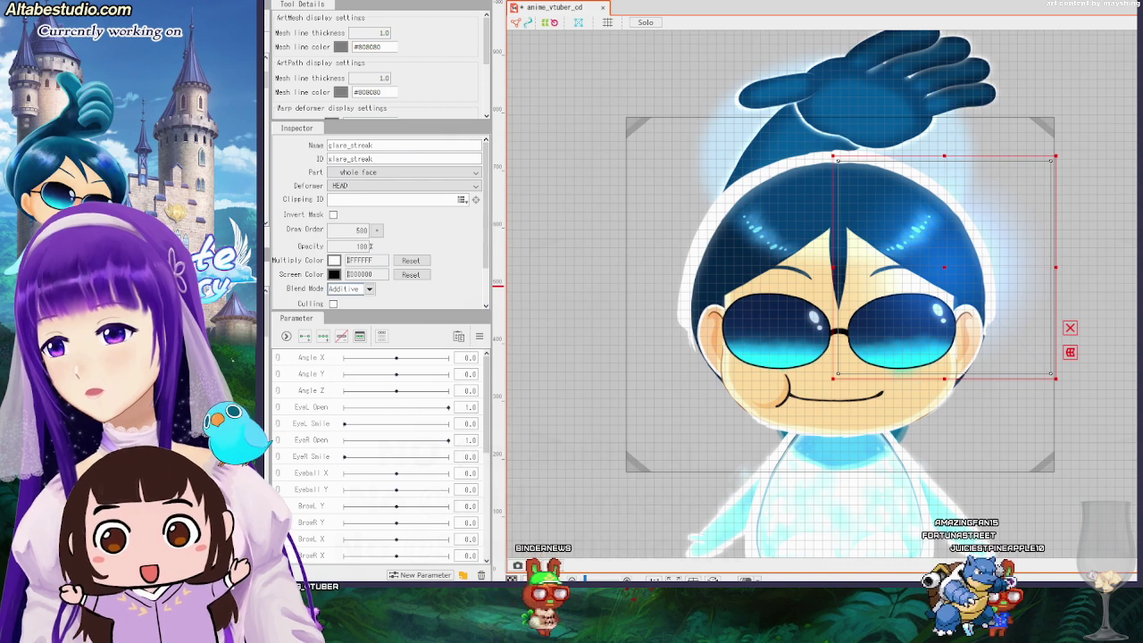
left_click(948, 142)
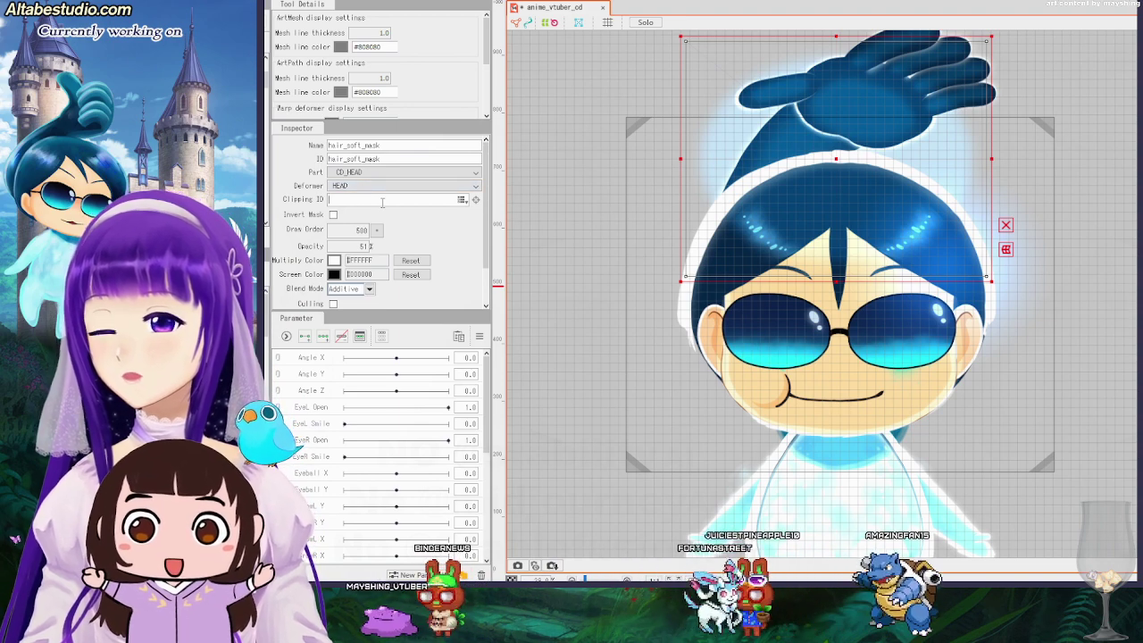
left_click(703, 296)
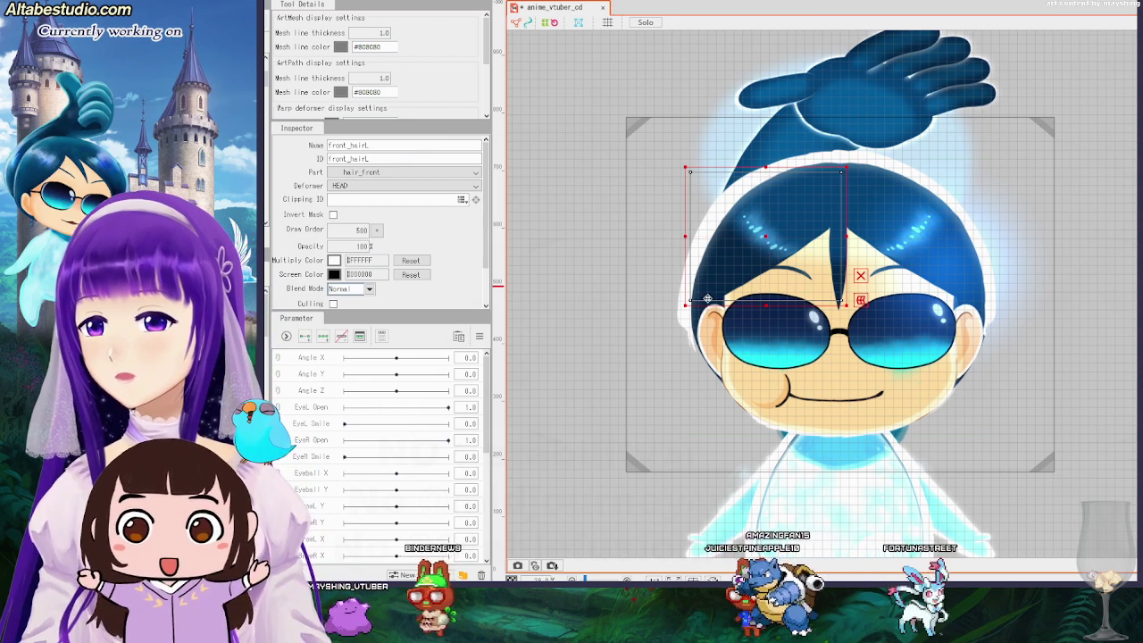
Shift the glare_streak artmesh slightly inward and down, and clip it to the whole glasses part folder.
left_click(976, 296)
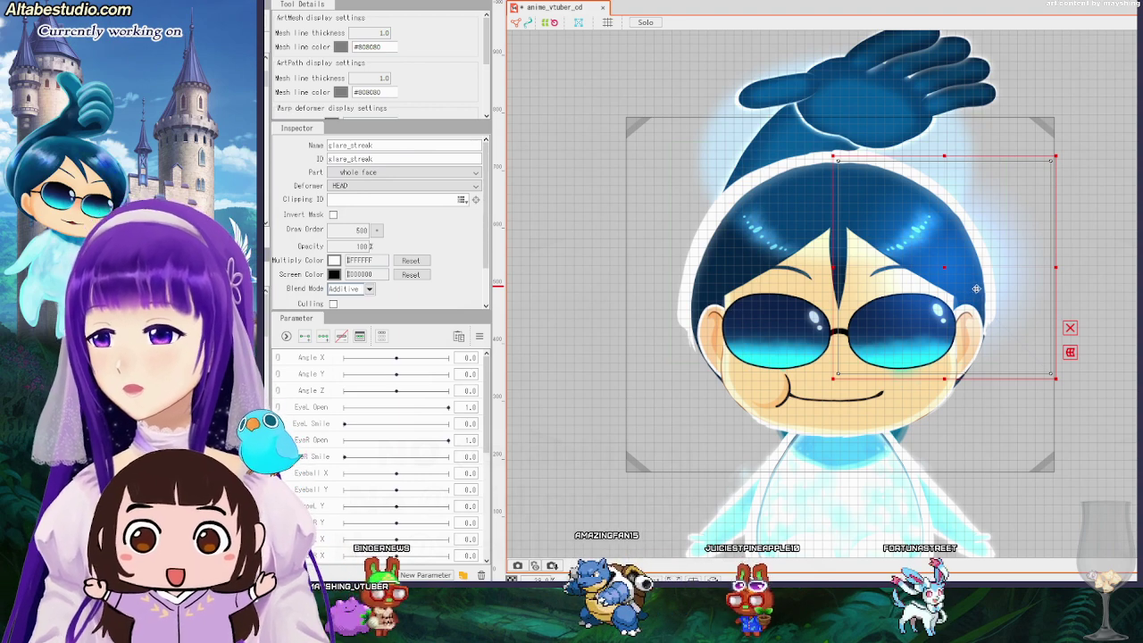
left_click_drag(948, 269, 919, 286)
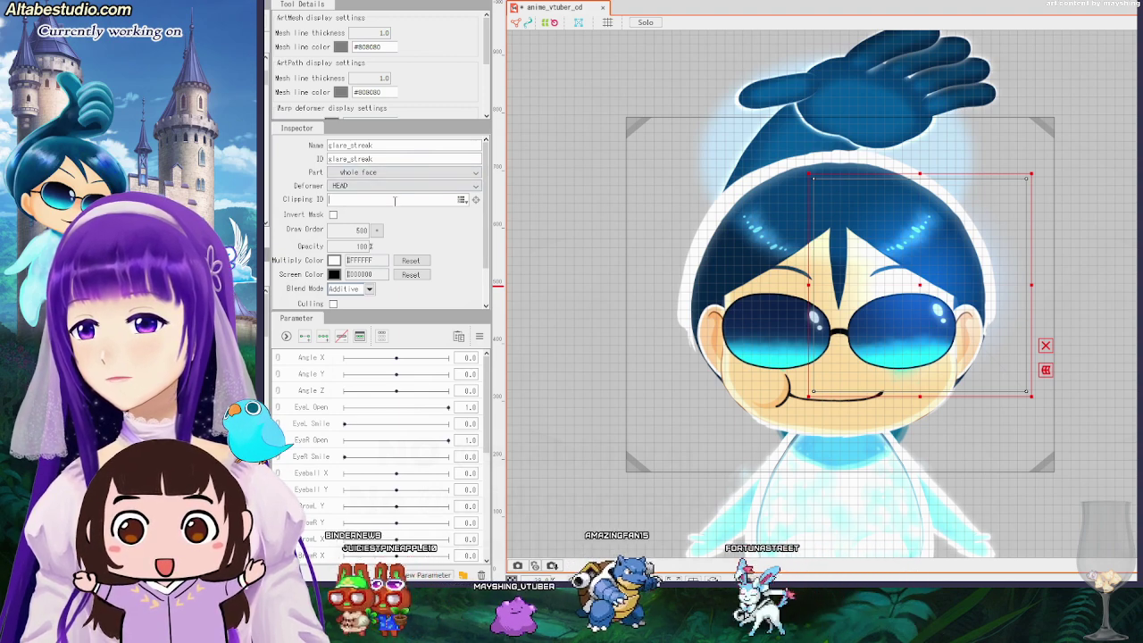
left_click(462, 200)
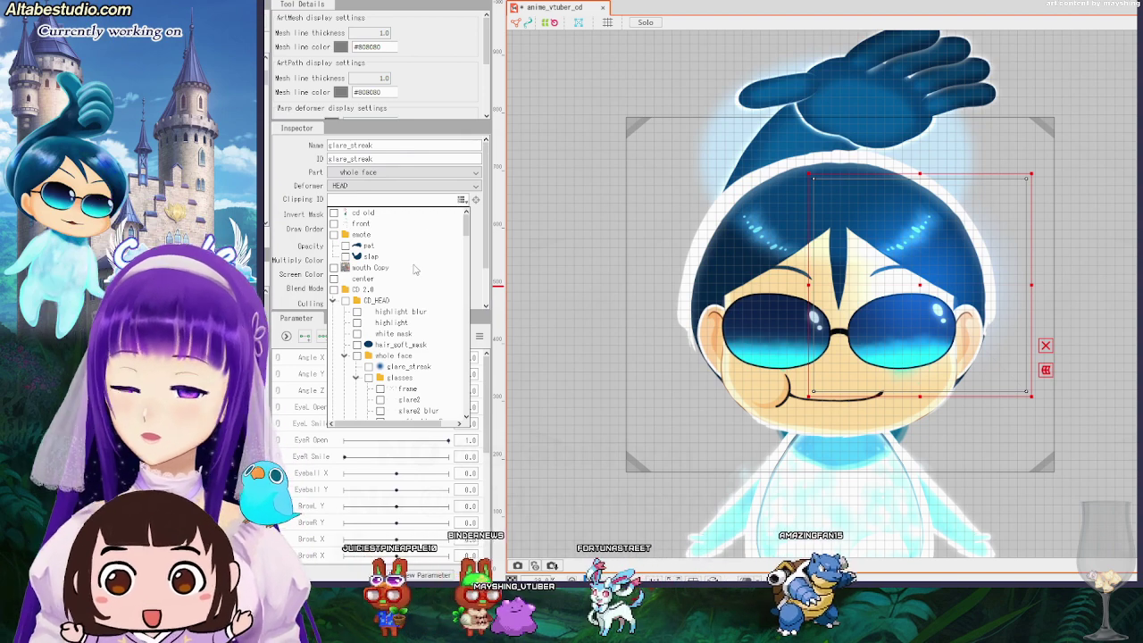
left_click(368, 379)
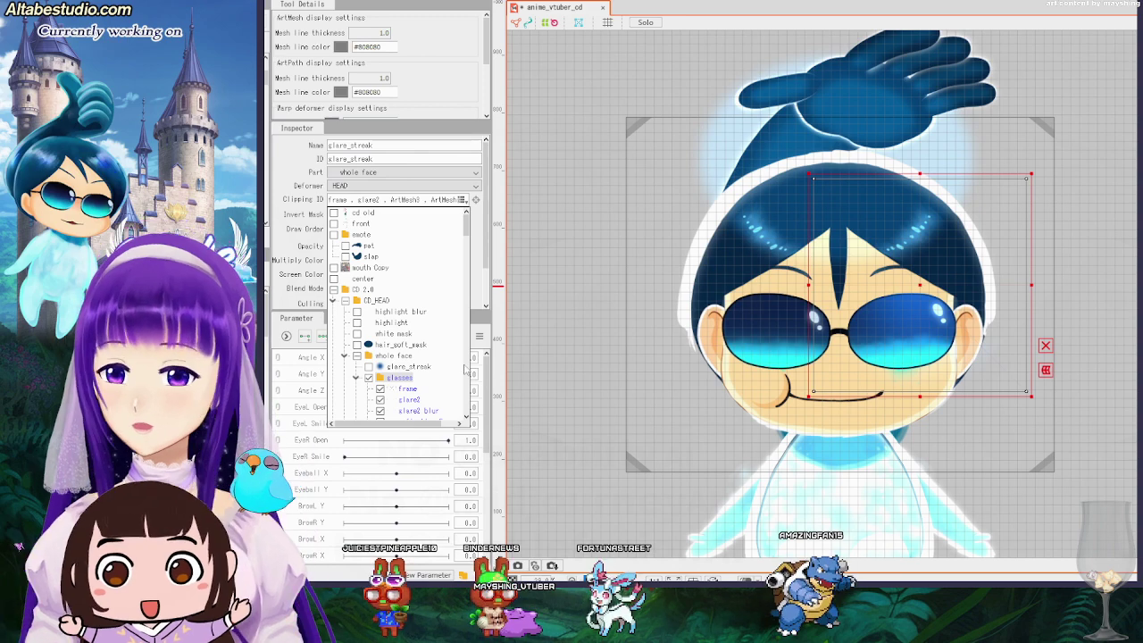
left_click(356, 378)
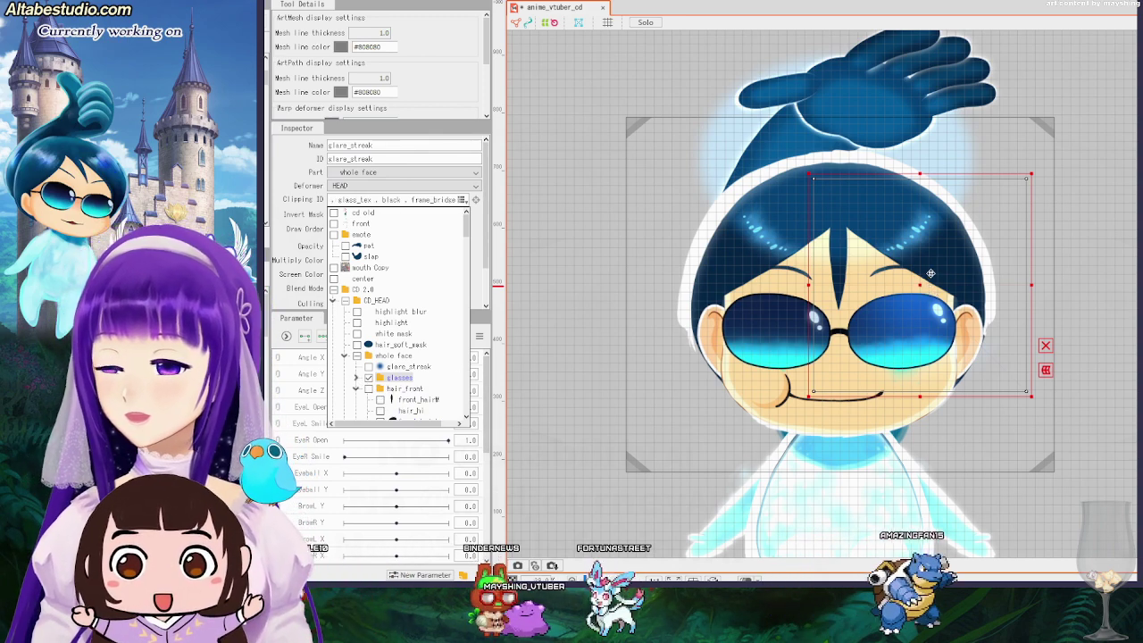
Move glare_streak across both lenses to test the clipping, then shrink it slightly and place it around the right-hand lens.
left_click(926, 284)
left_click_drag(919, 289, 825, 296)
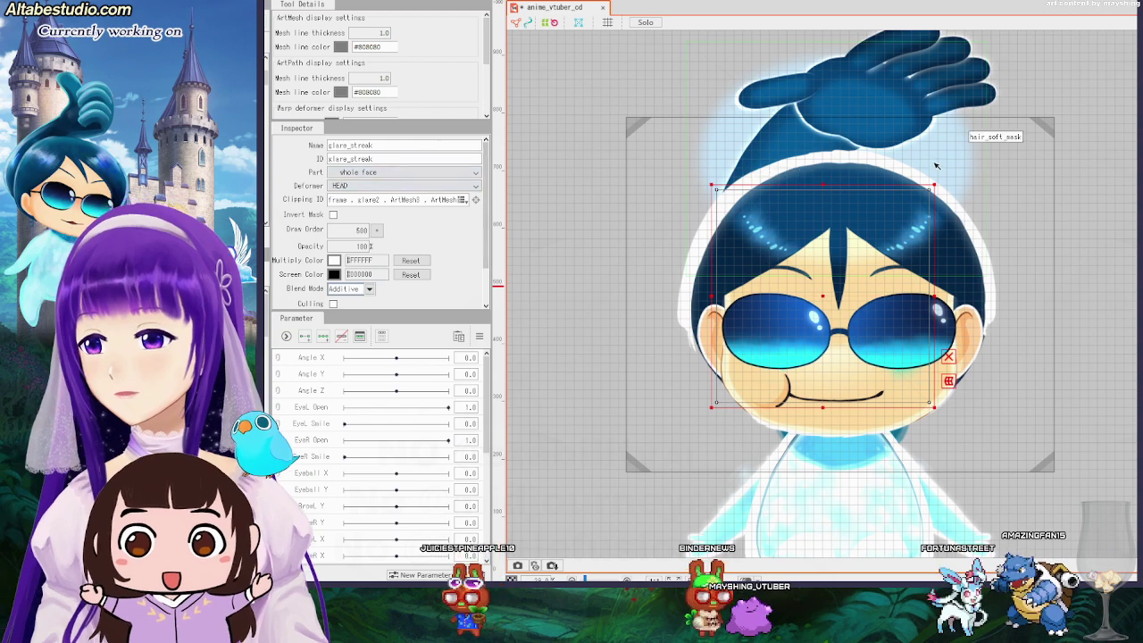
left_click_drag(816, 293, 917, 278)
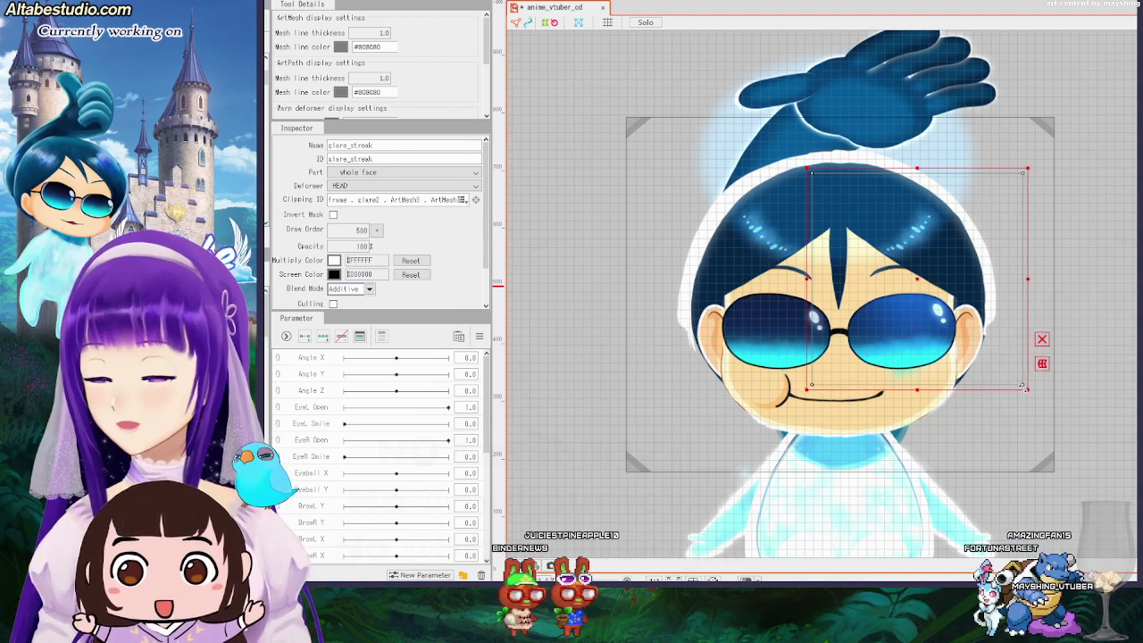
left_click_drag(1024, 388, 997, 372)
mouse_move(907, 282)
left_mouse_down()
mouse_move(917, 295)
mouse_move(757, 298)
mouse_move(932, 298)
mouse_move(773, 303)
mouse_move(826, 312)
mouse_move(910, 295)
mouse_move(773, 274)
mouse_move(917, 301)
left_mouse_up()
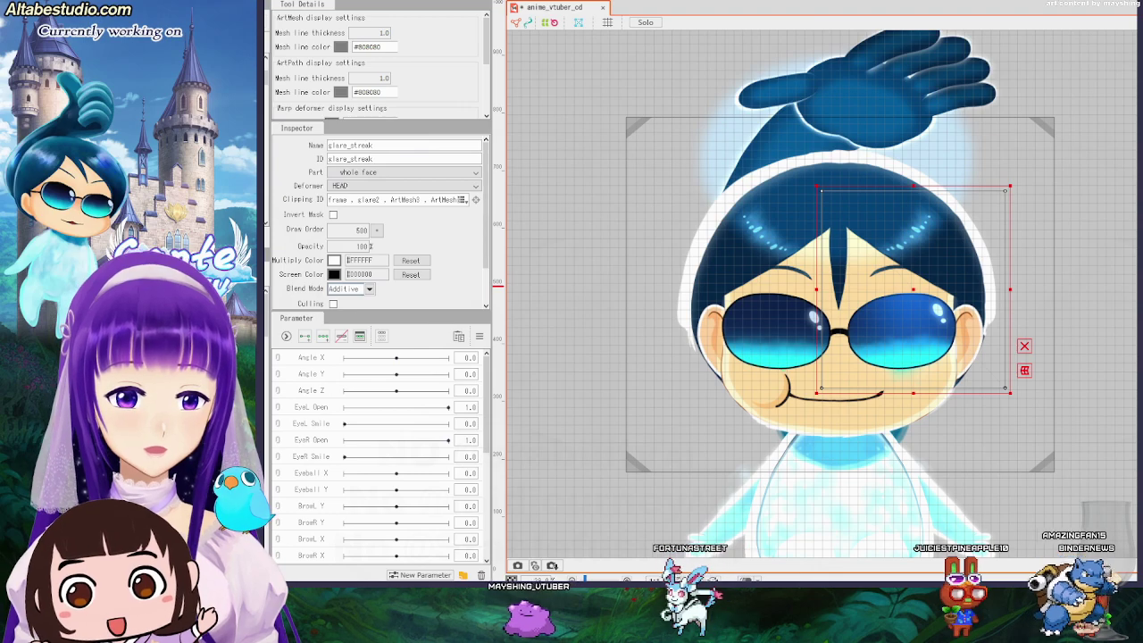
Switch to the browser to view the character line drawing, then return to the Live2D model.
mouse_move(1142, 81)
left_mouse_down()
mouse_move(518, 12)
mouse_move(278, 1)
left_mouse_up()
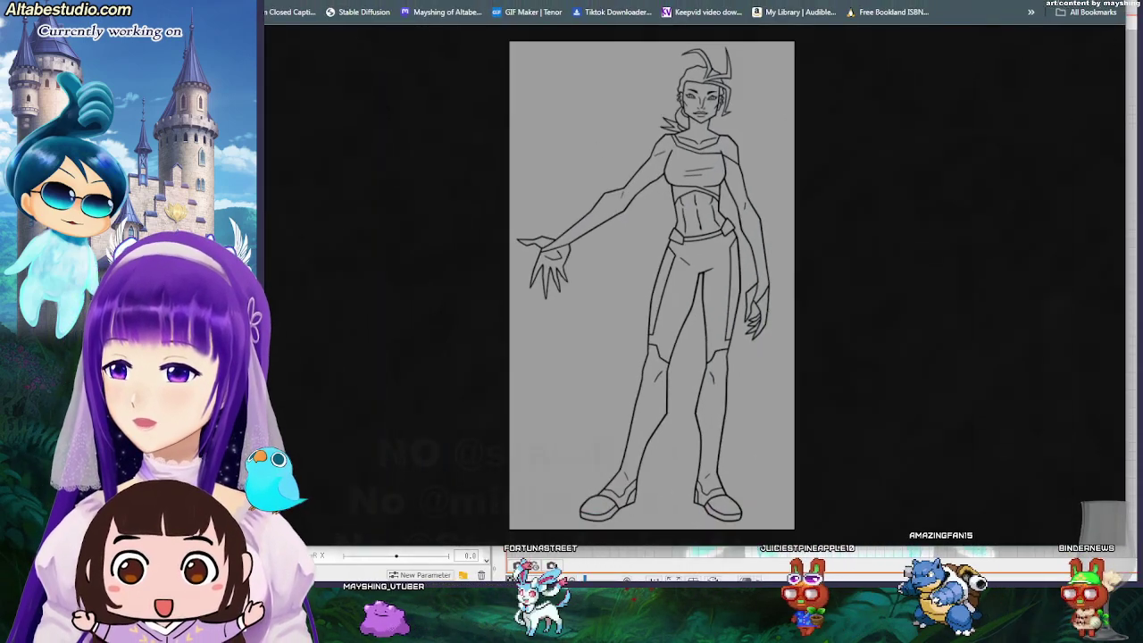
key("alt+Tab")
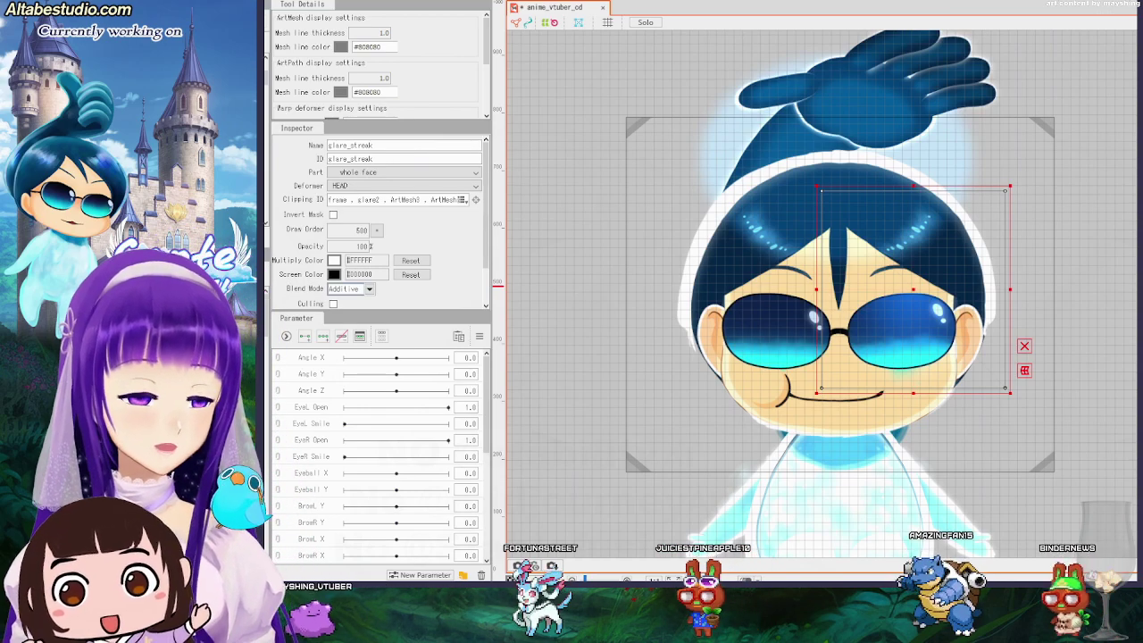
key("alt+Tab")
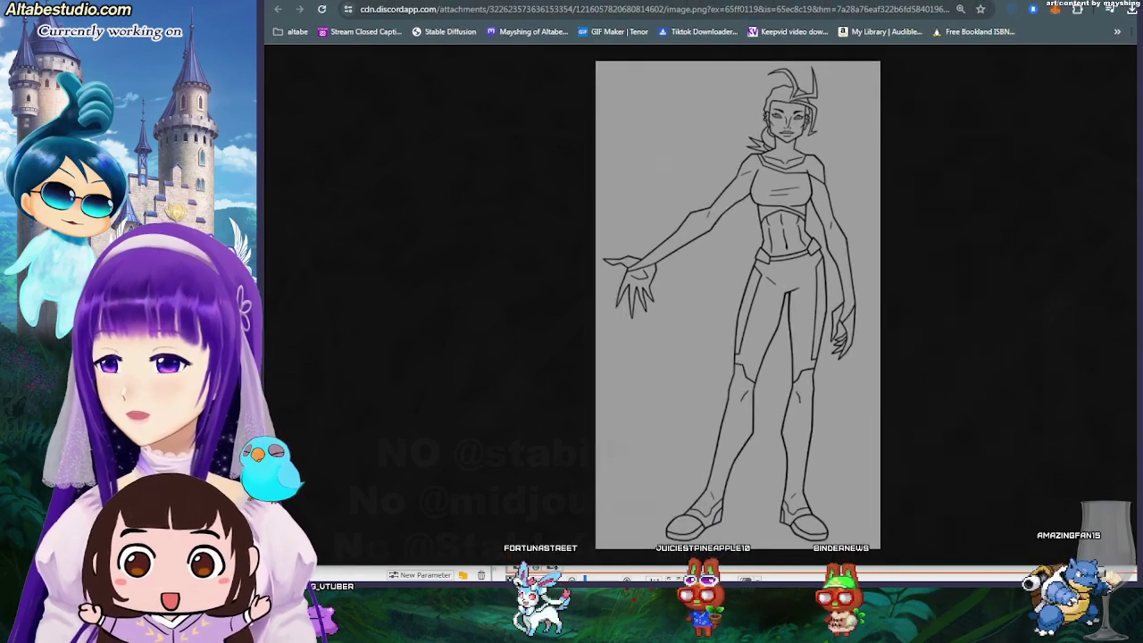
key("alt+Tab")
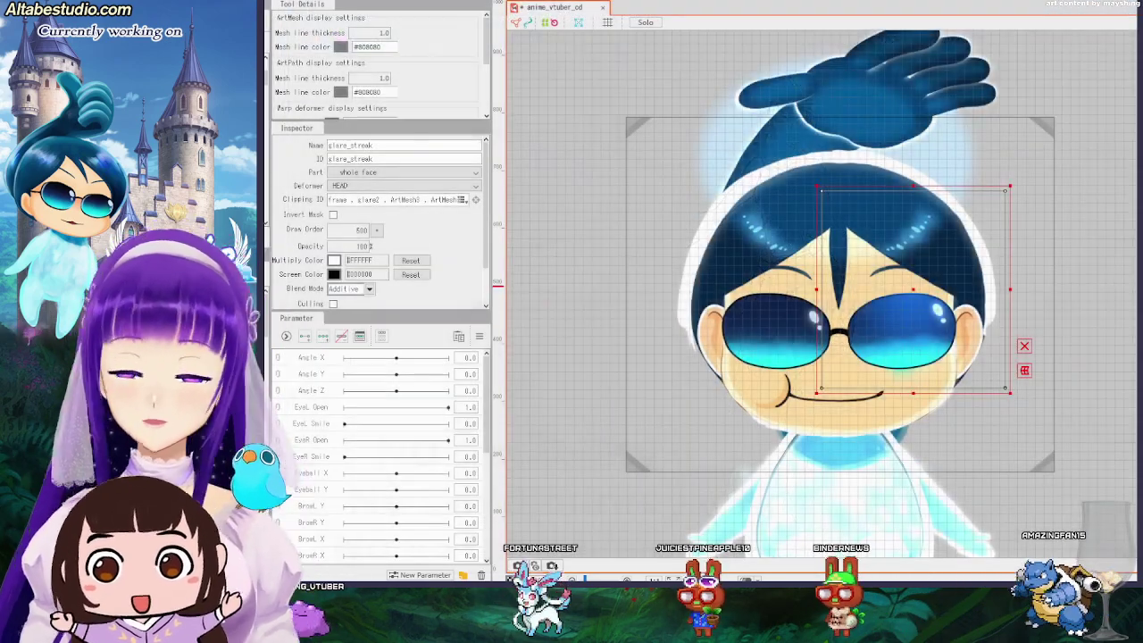
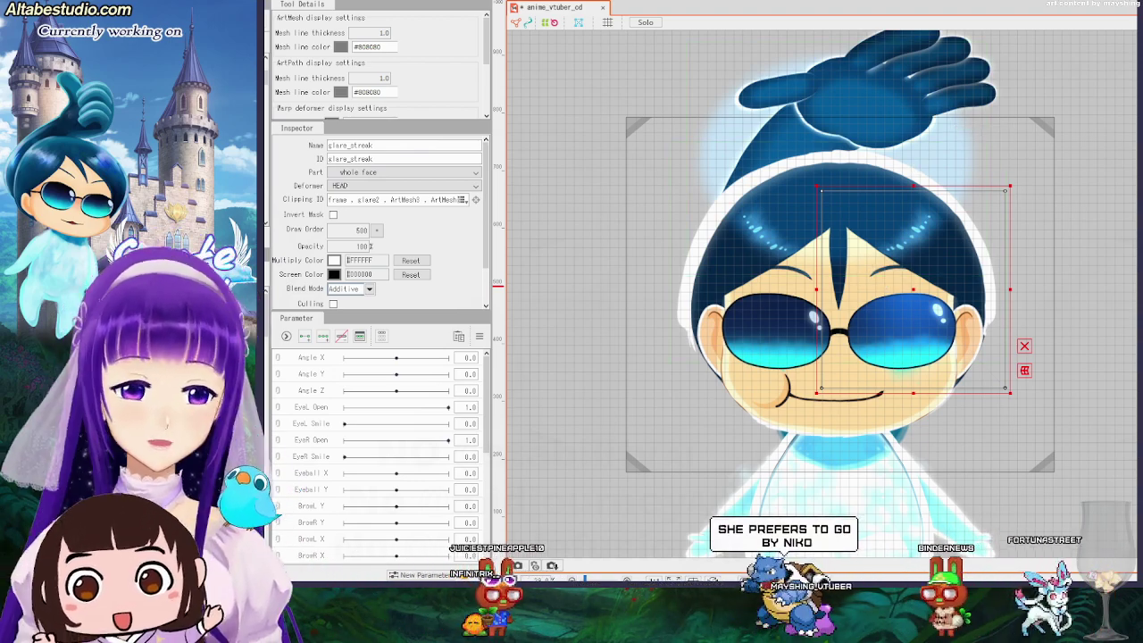
Select hair_soft_mask, front_hairL and the reflection Copy artmesh in turn to compare their clipping settings.
left_click(921, 156)
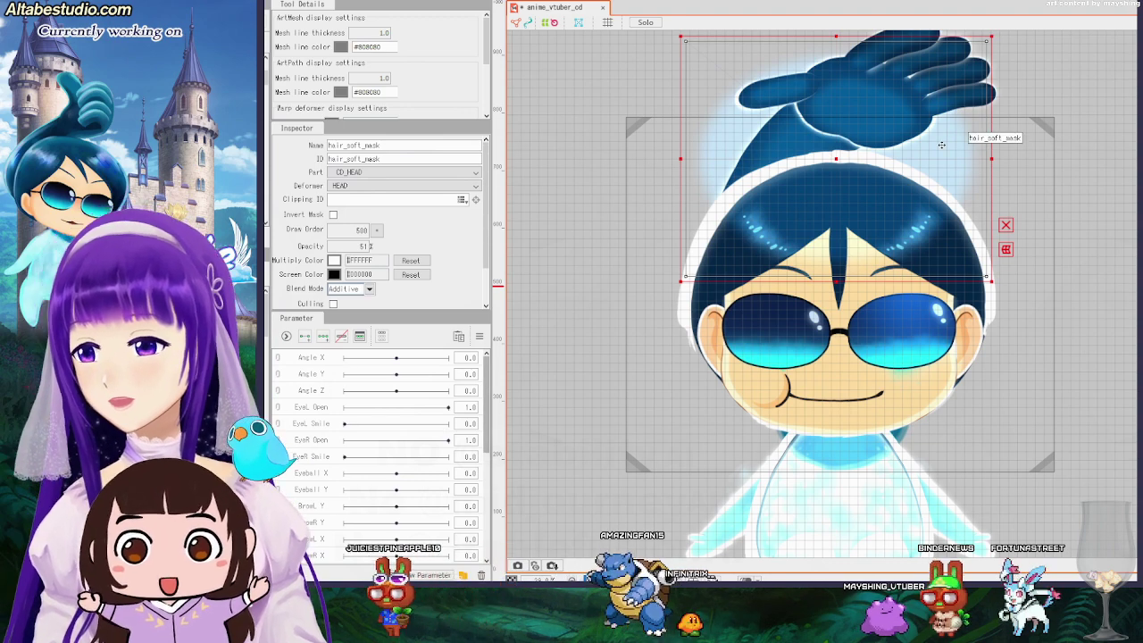
left_click(973, 306)
left_click(717, 275)
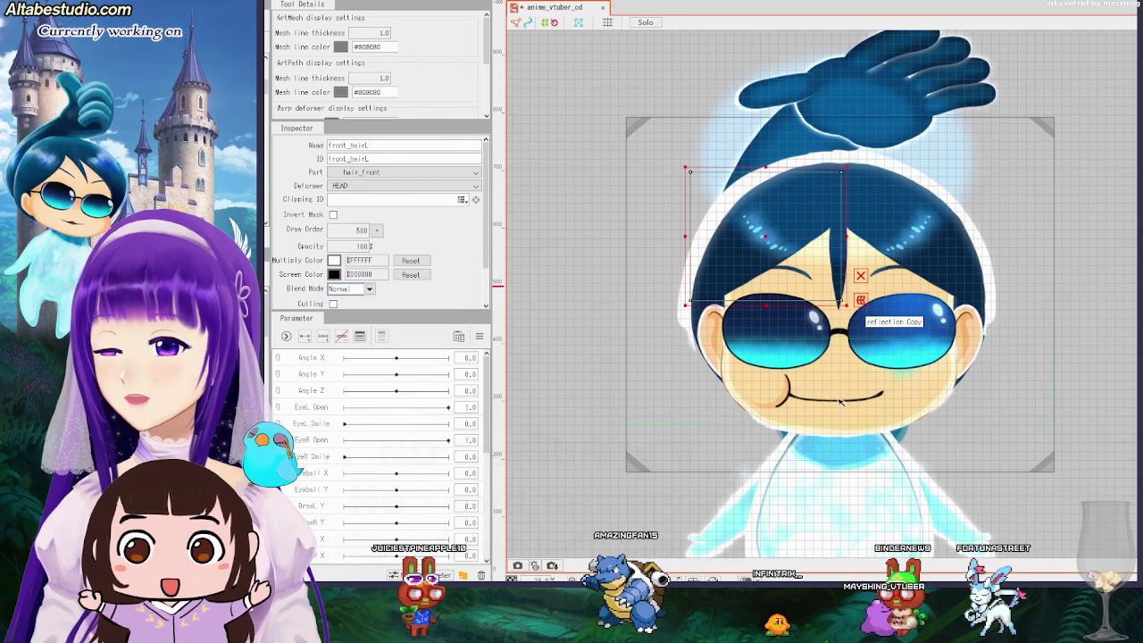
left_click(884, 342)
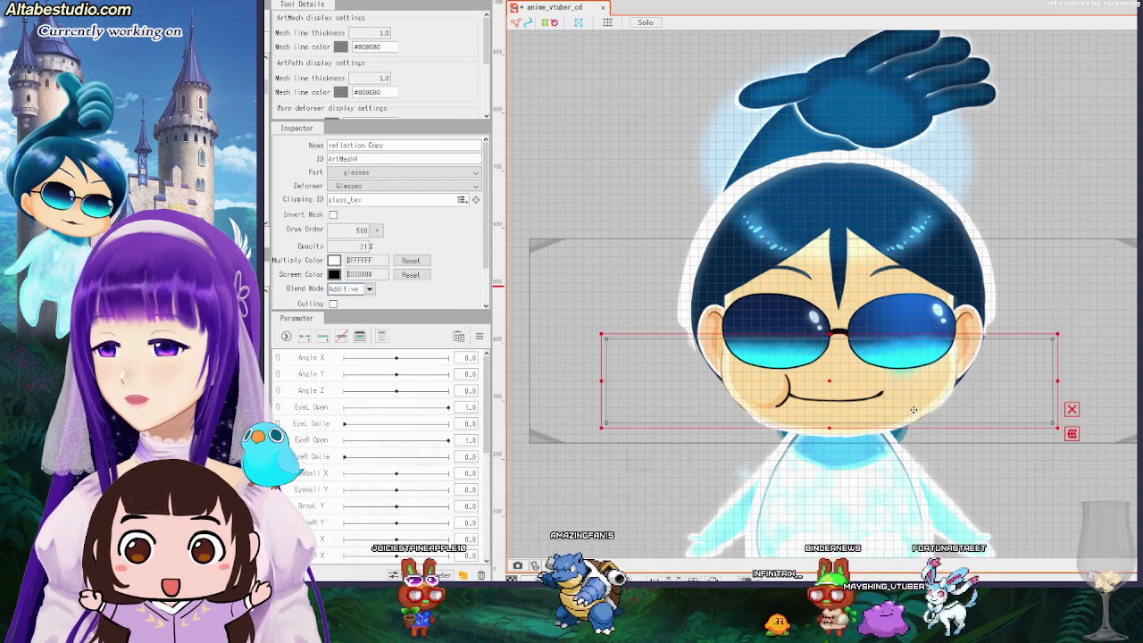
Clip the hair_soft_mask artmesh to every artmesh in the CD_HEAD part folder.
left_click(971, 194)
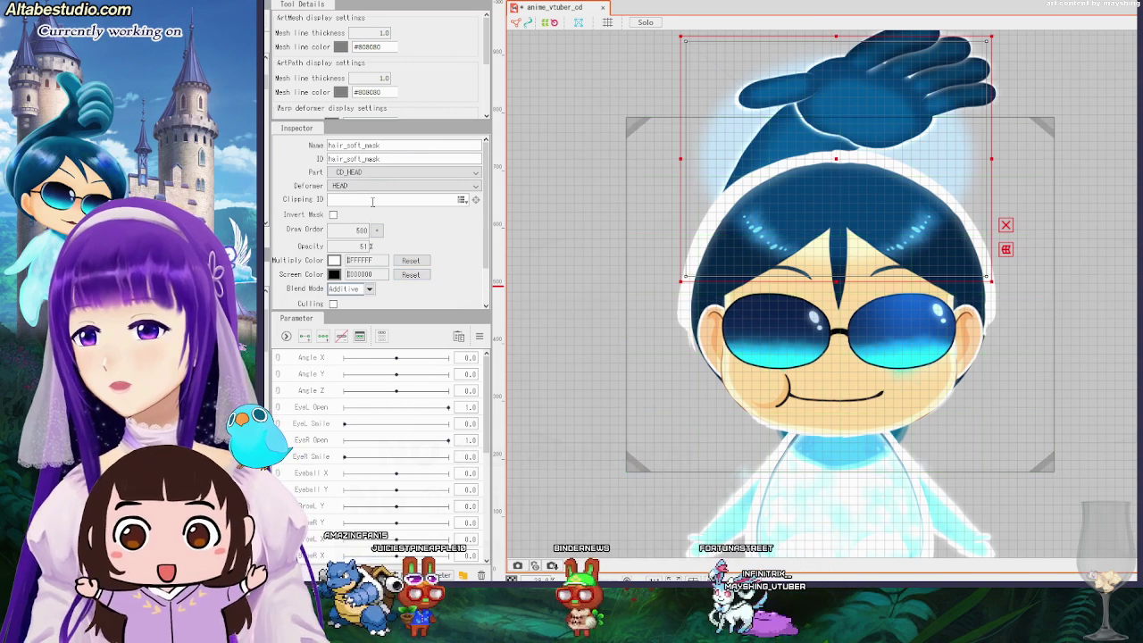
left_click(462, 200)
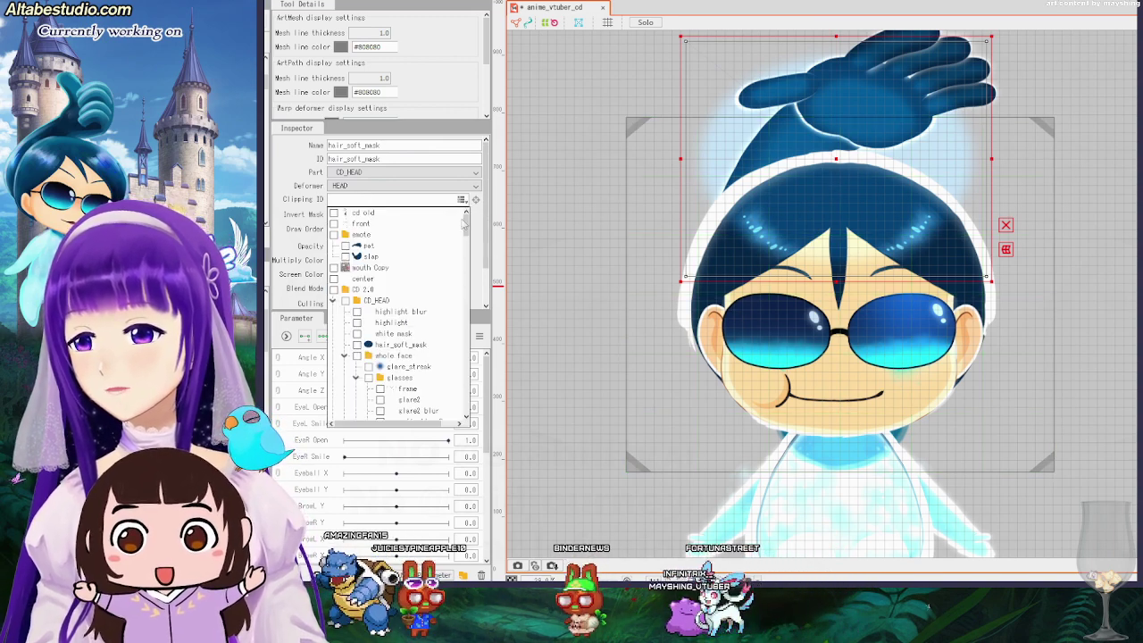
scroll(465, 235, "down", 1)
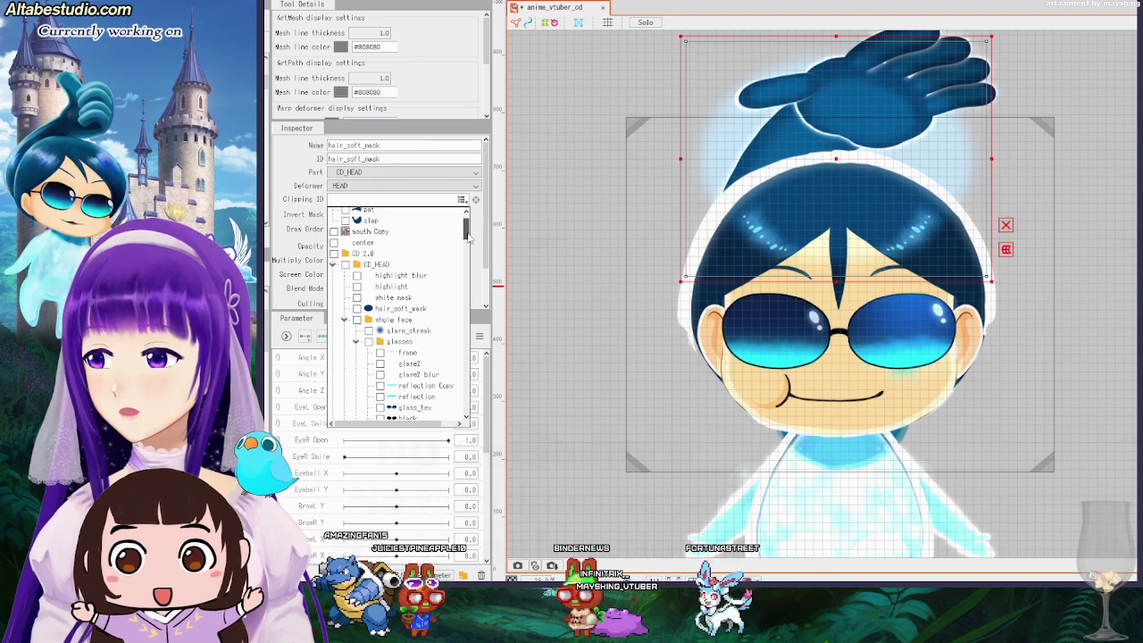
scroll(469, 238, "down", 1)
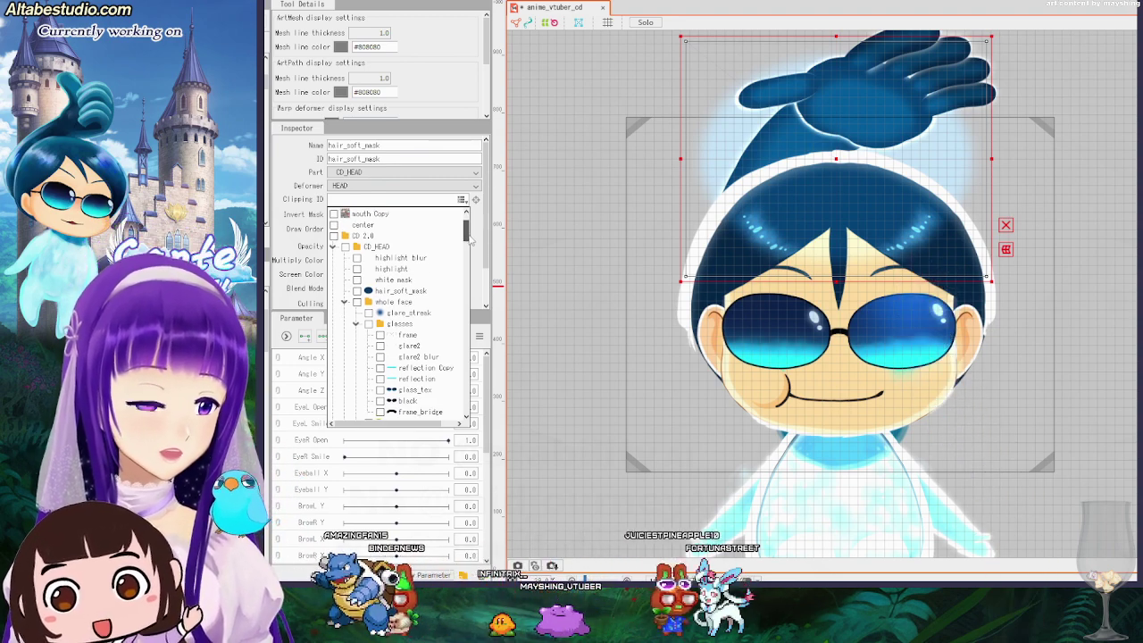
scroll(470, 239, "up", 1)
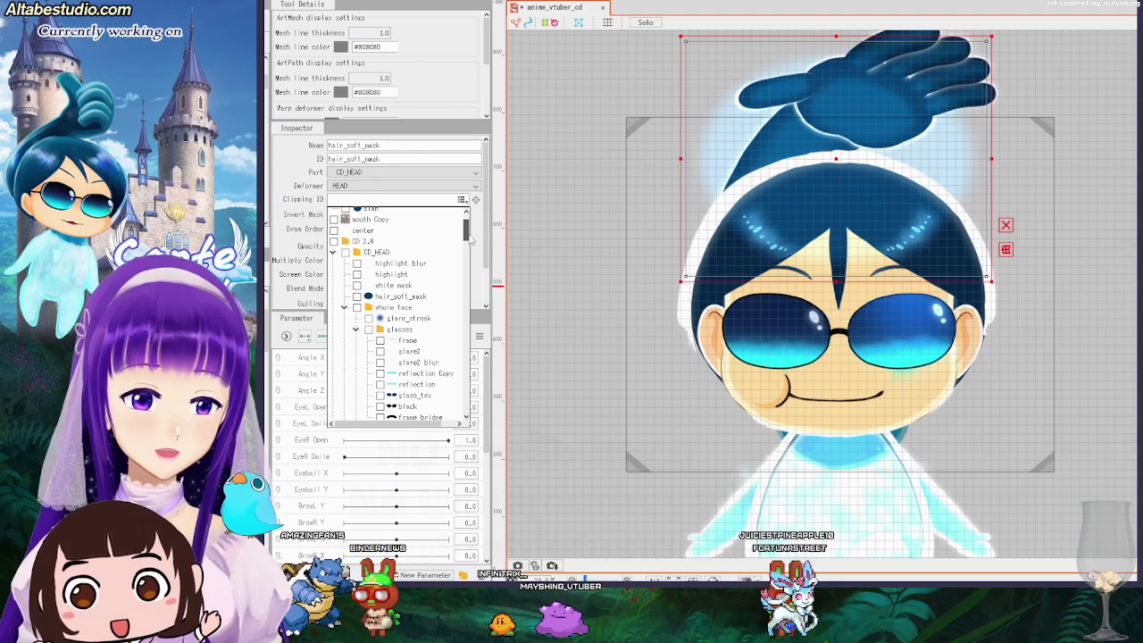
scroll(471, 239, "up", 1)
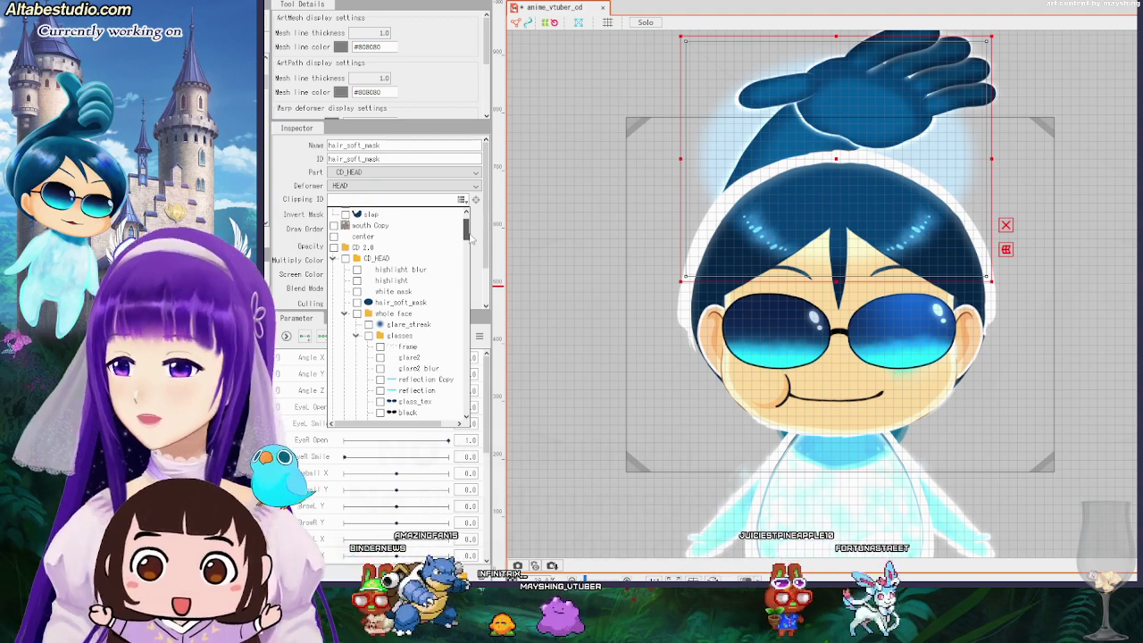
scroll(356, 252, "down", 1)
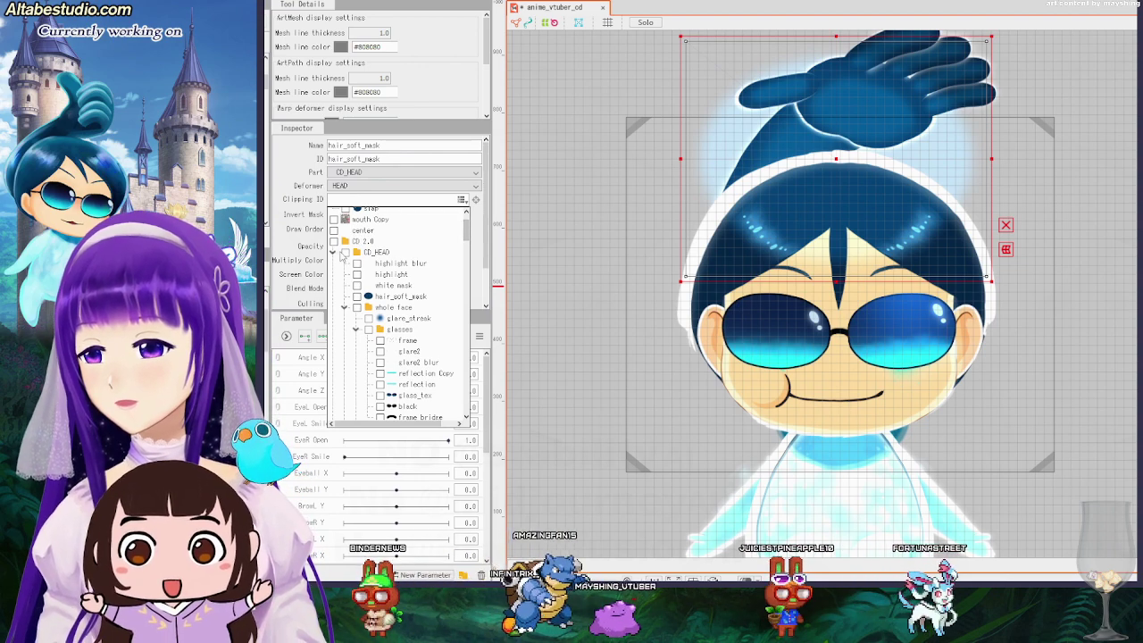
left_click(345, 253)
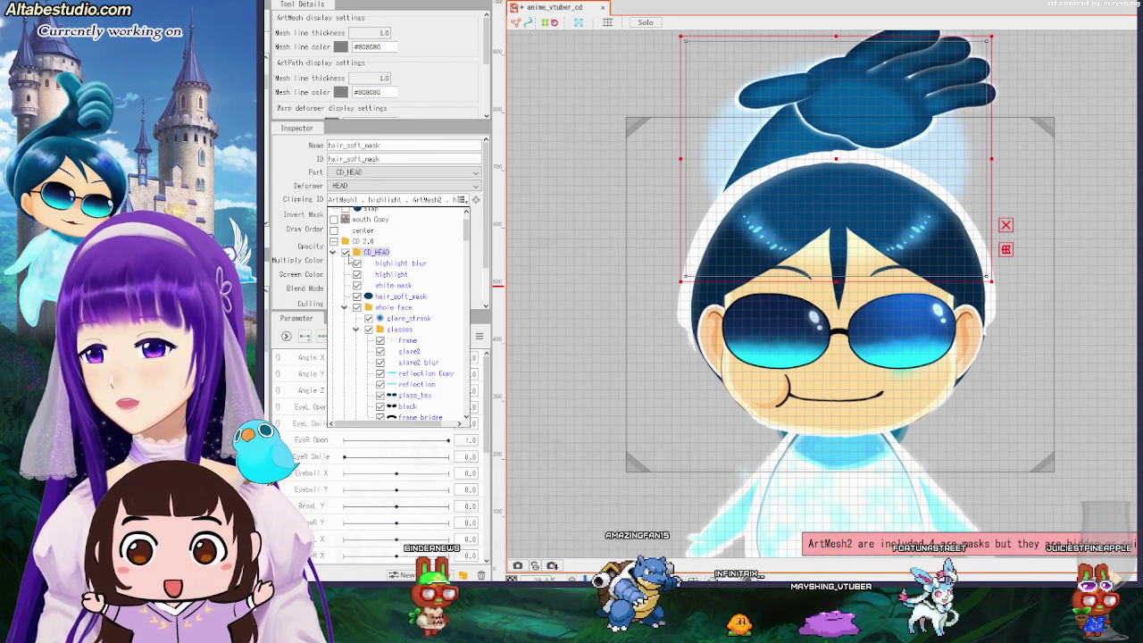
Review the clipping list of hair_soft_mask to check which artmeshes across the part folders are selected as masks.
scroll(417, 309, "down", 6)
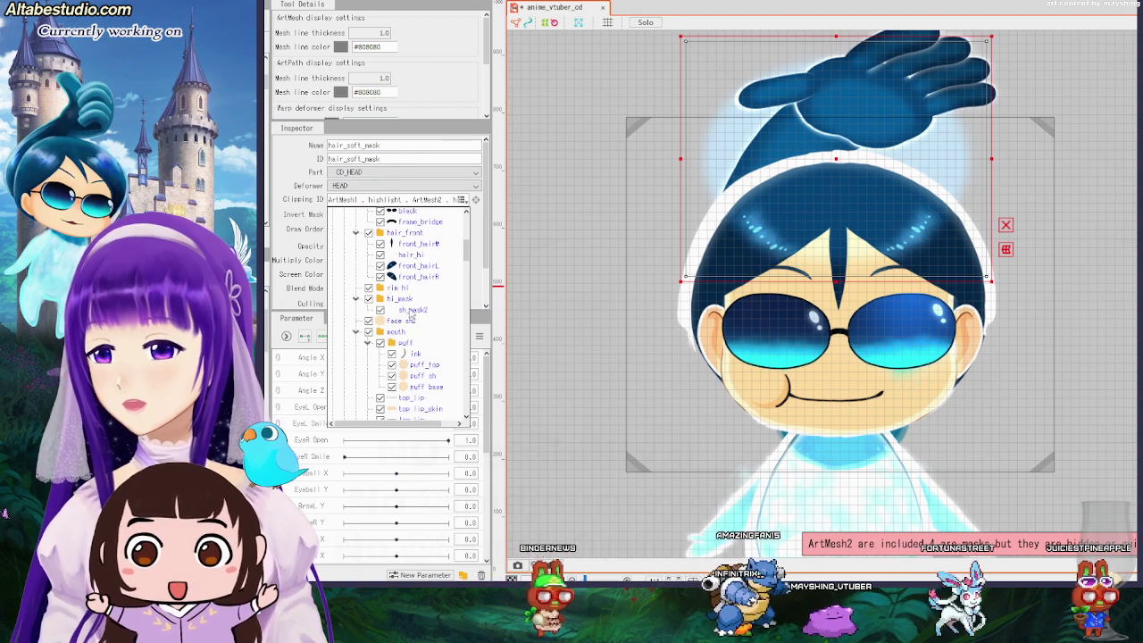
scroll(411, 314, "down", 3)
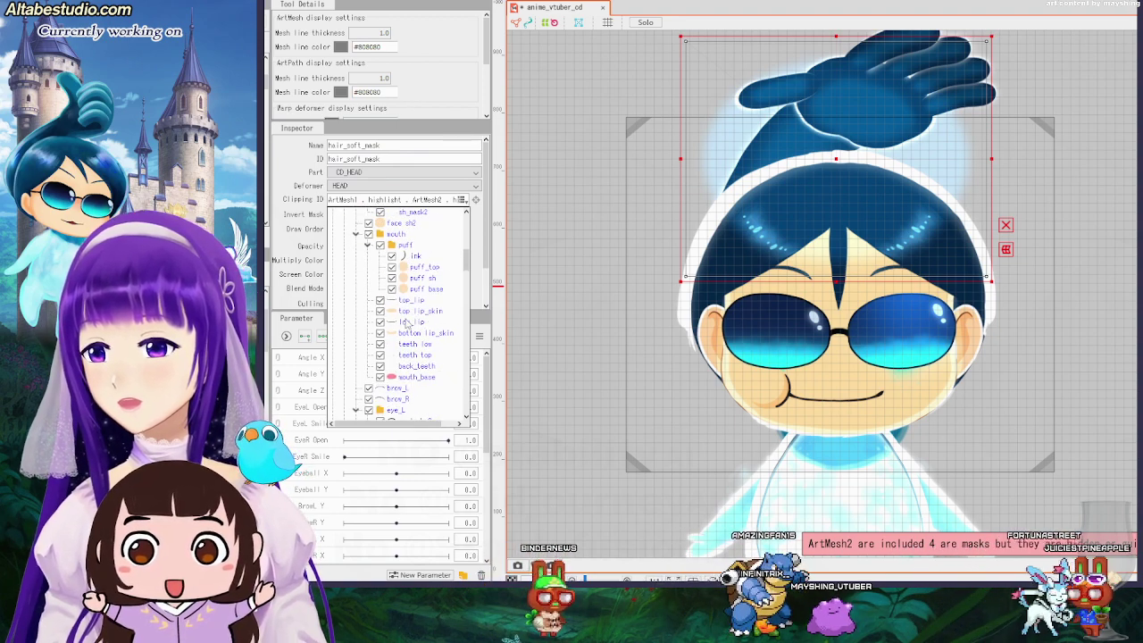
scroll(415, 322, "down", 3)
scroll(427, 319, "down", 3)
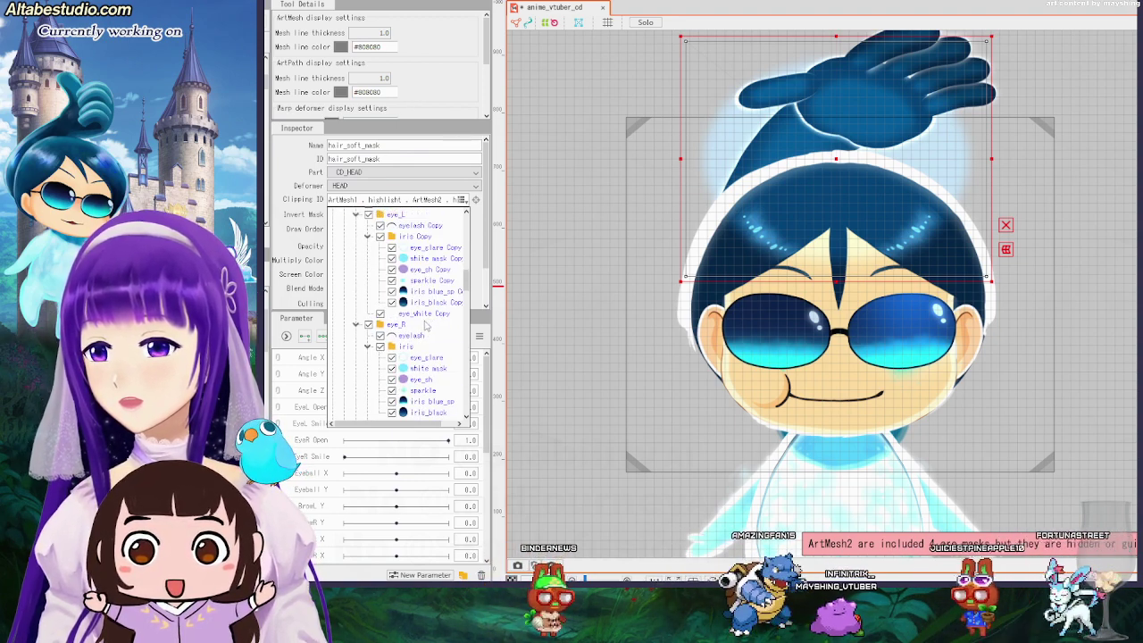
scroll(426, 323, "down", 6)
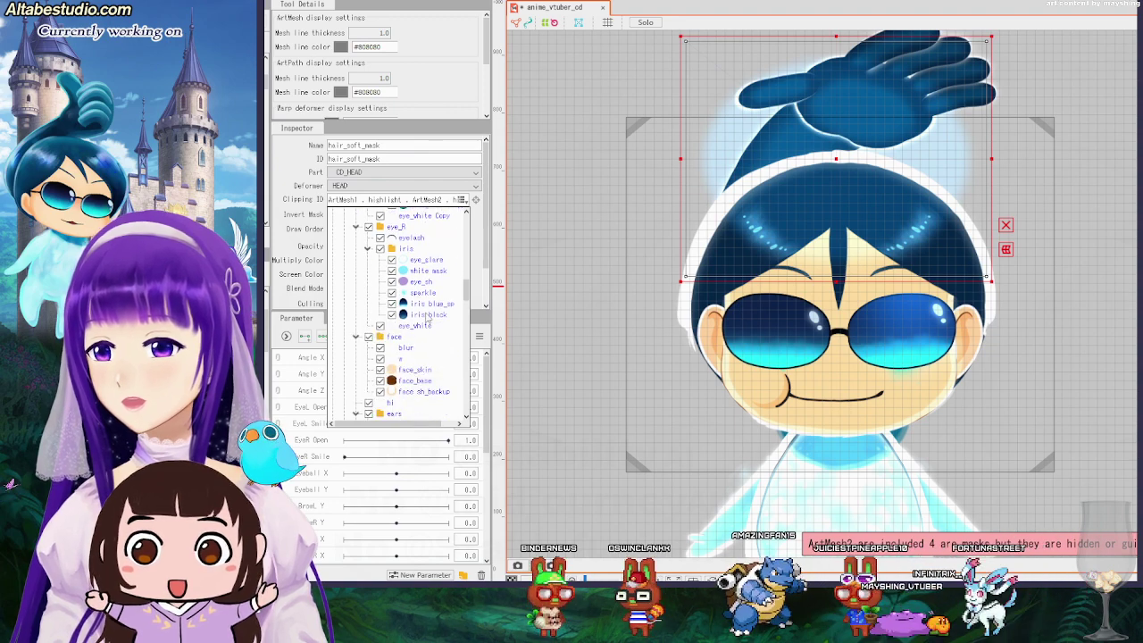
scroll(426, 314, "down", 10)
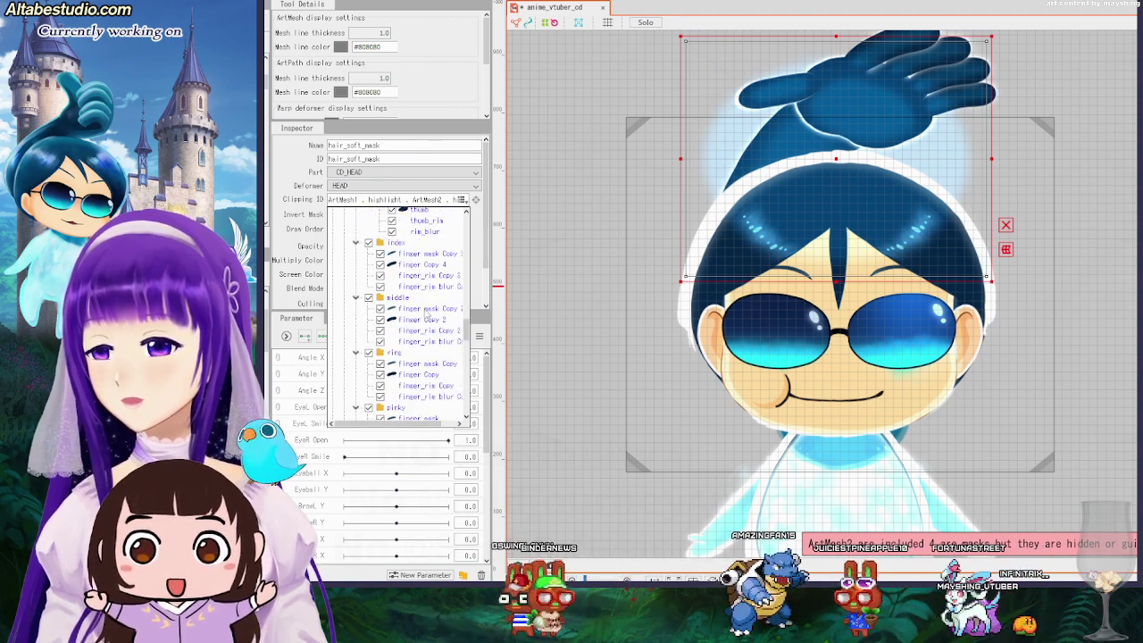
scroll(428, 317, "up", 8)
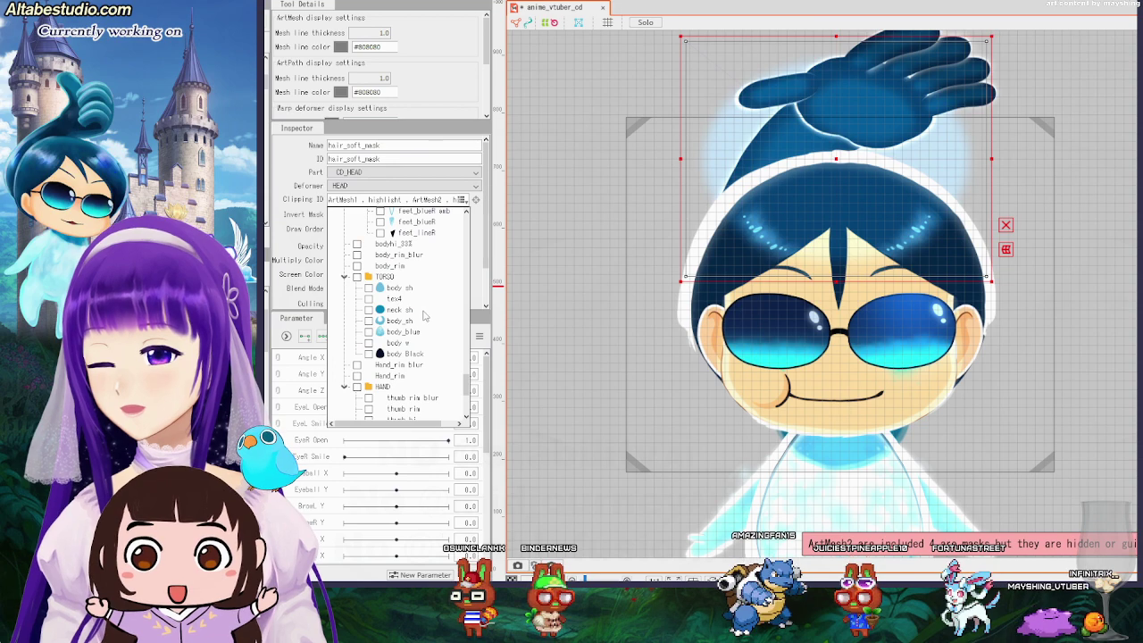
scroll(427, 310, "up", 8)
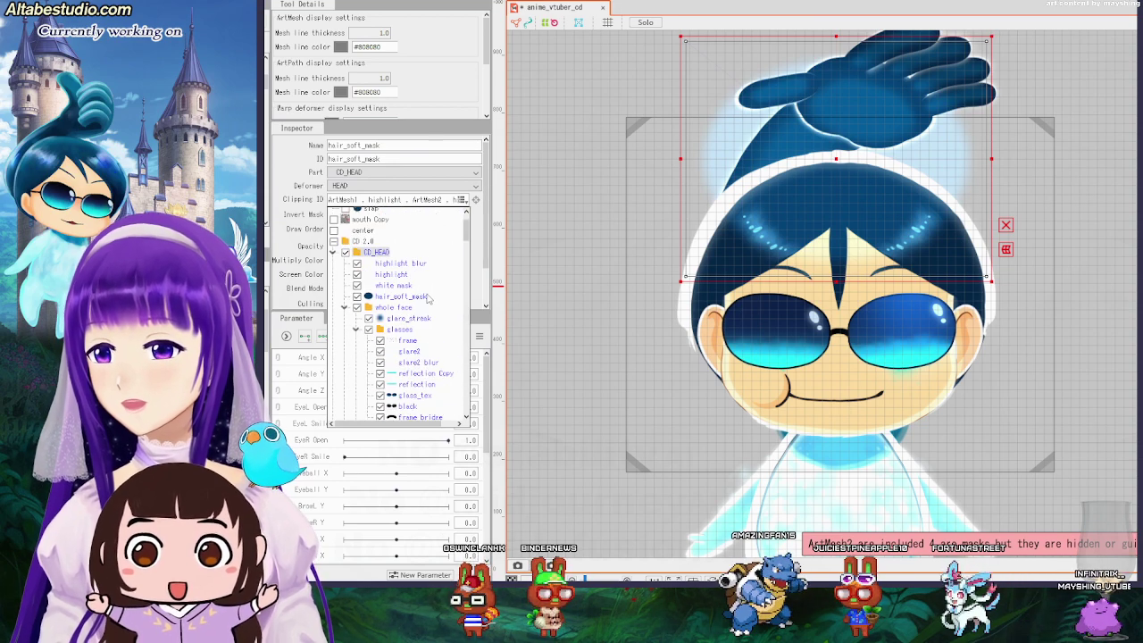
left_click(334, 301)
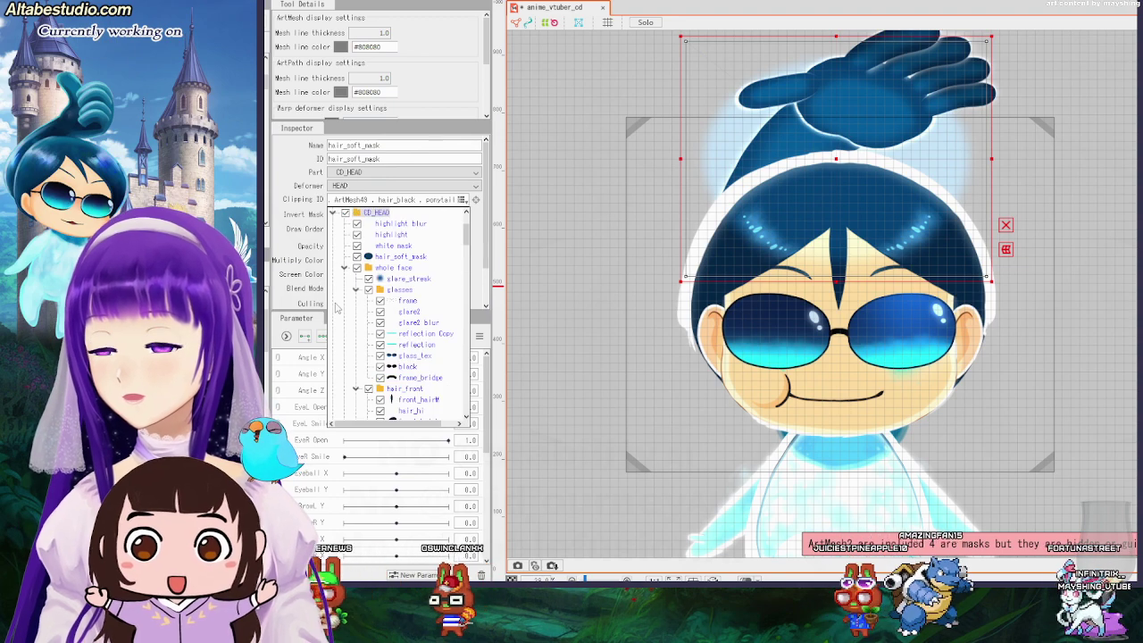
left_click(1033, 295)
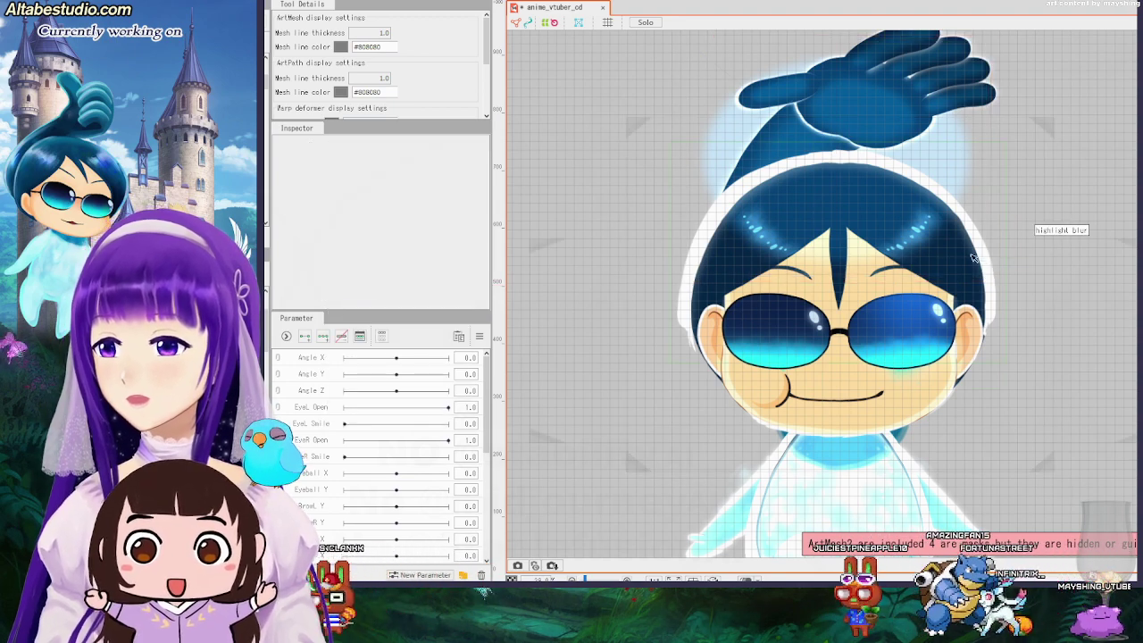
Replace hair_soft_mask's CD_HEAD clipping with the artmeshes of the hair_front folder.
left_click(952, 174)
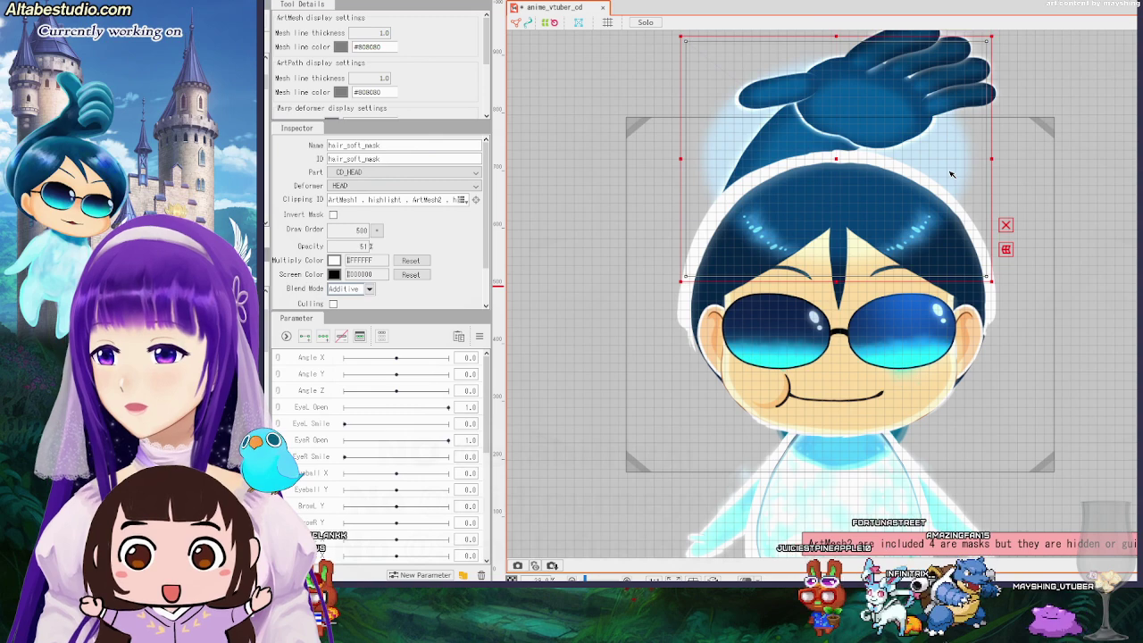
left_click(475, 200)
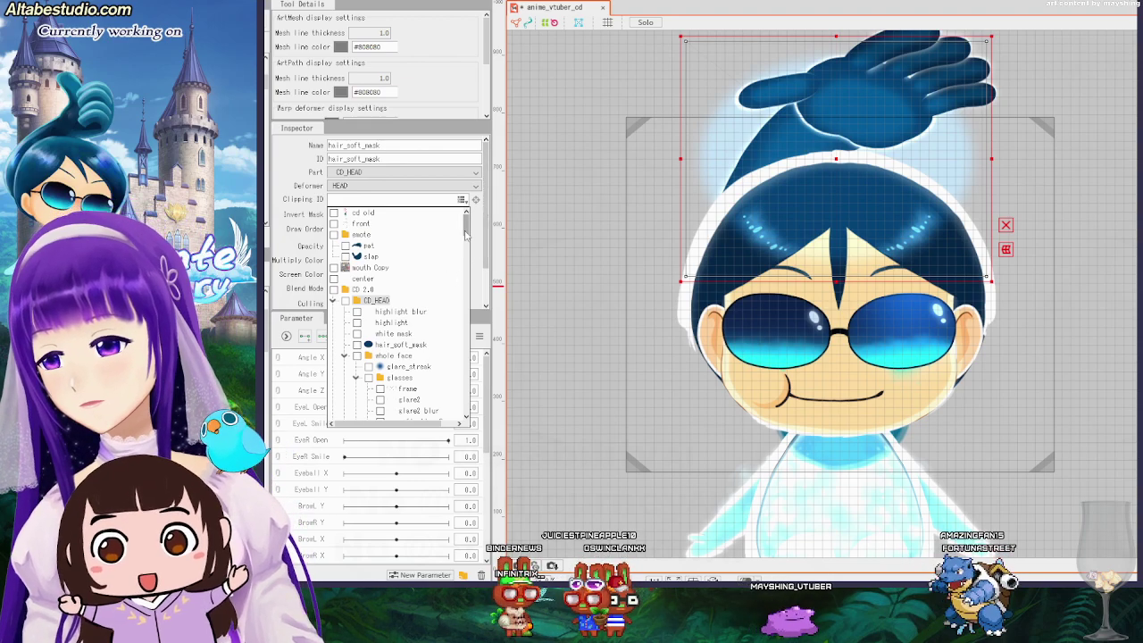
left_click_drag(465, 234, 453, 296)
left_click(356, 267)
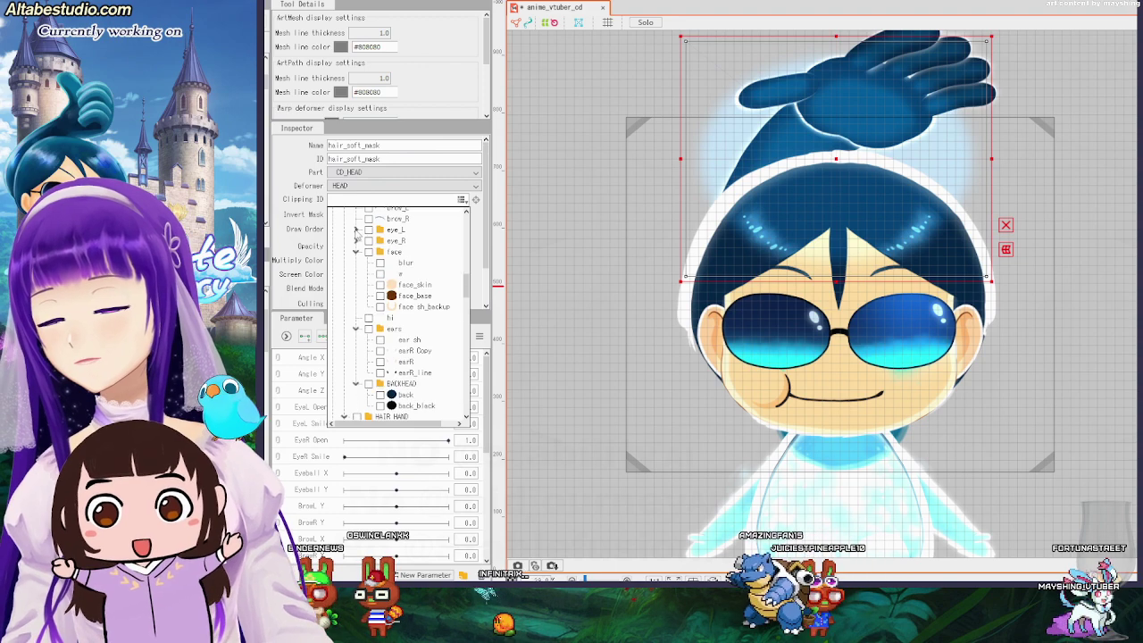
scroll(387, 297, "up", 5)
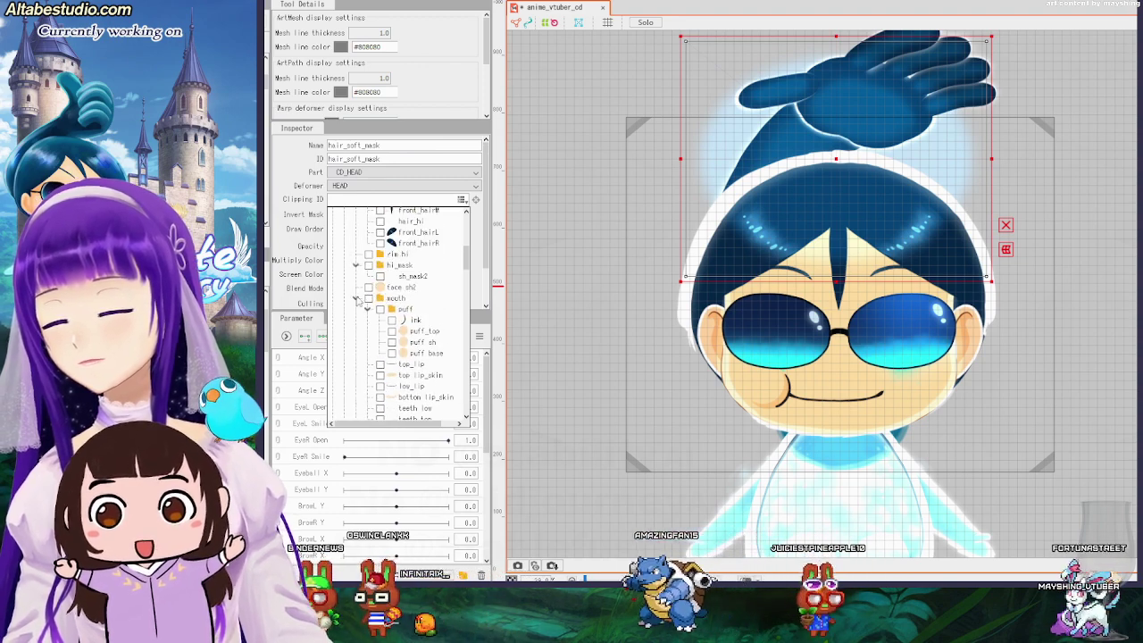
left_click(355, 298)
left_click(356, 265)
scroll(408, 290, "up", 2)
scroll(408, 291, "up", 3)
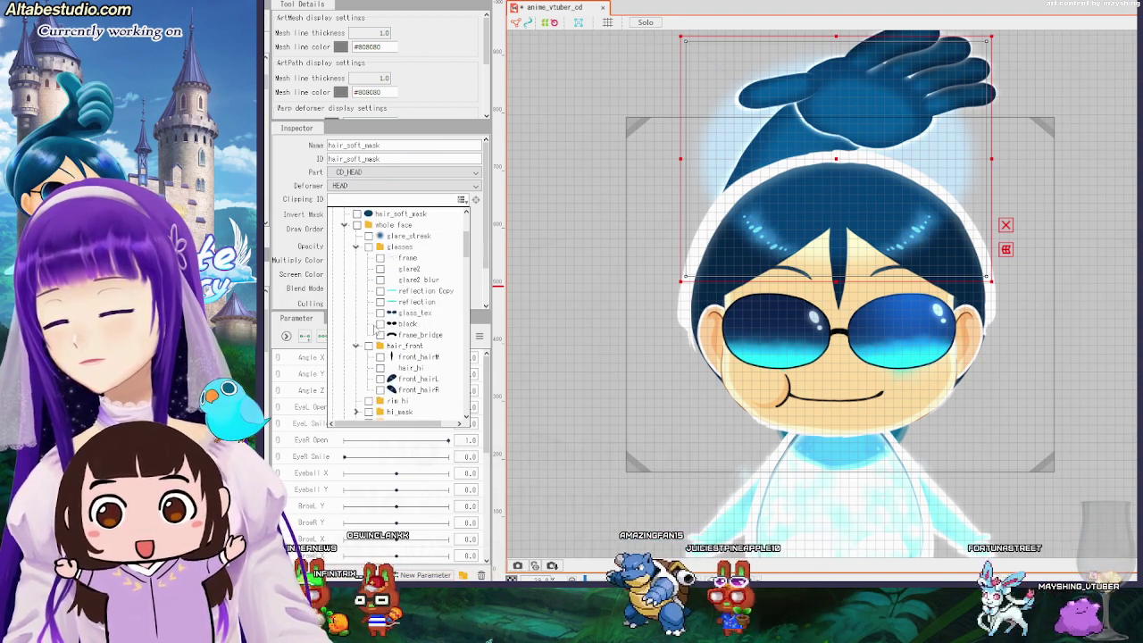
left_click(357, 346)
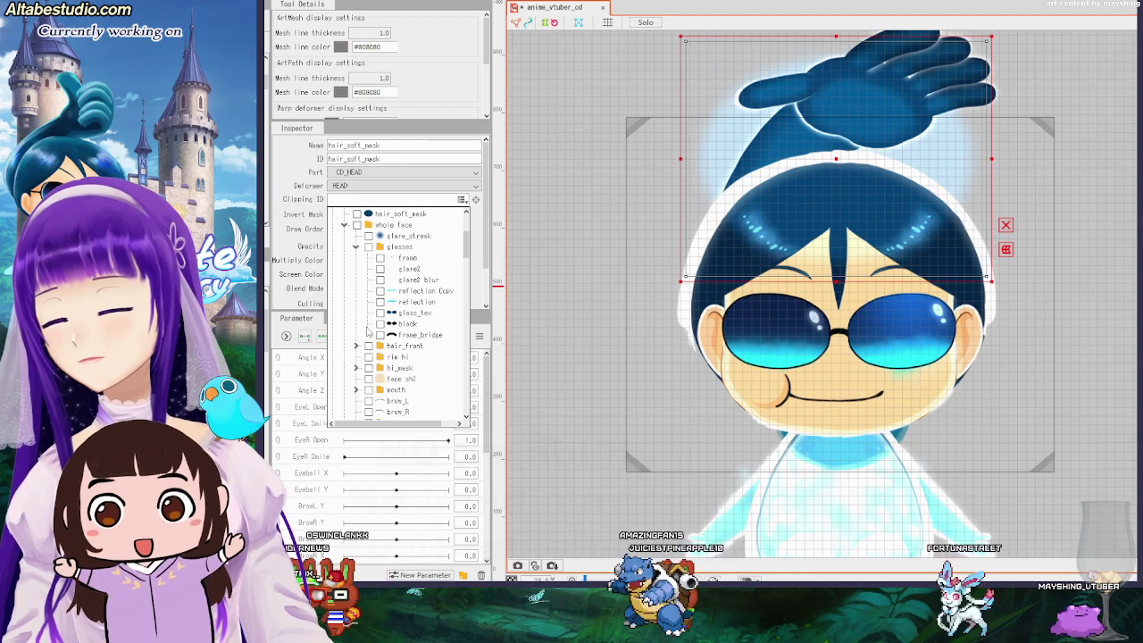
left_click(354, 248)
left_click(356, 257)
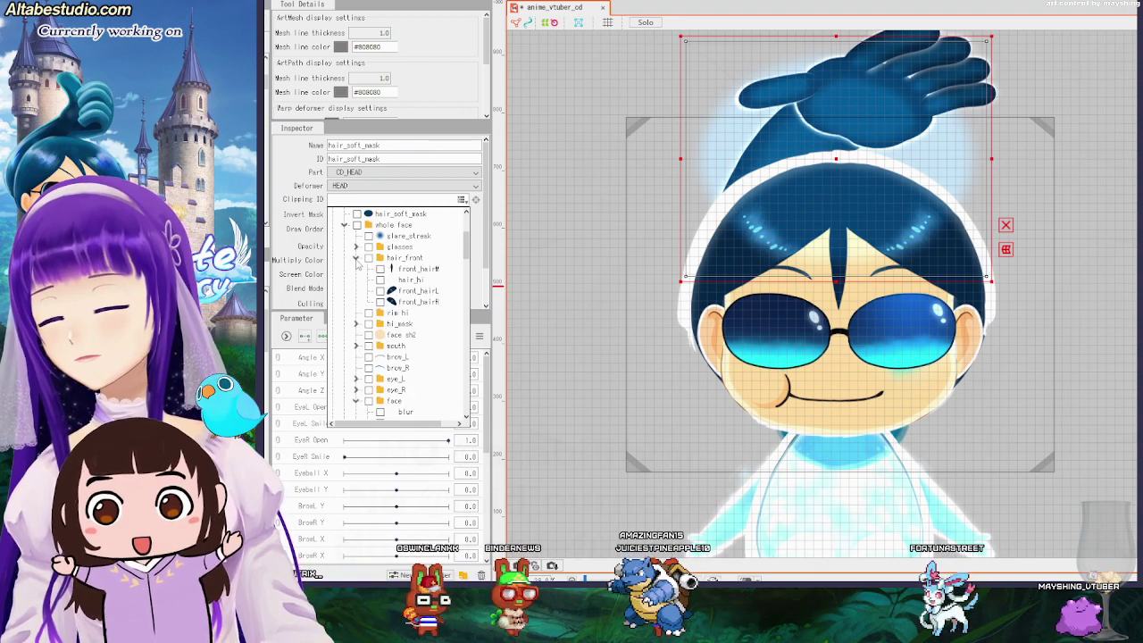
left_click(368, 258)
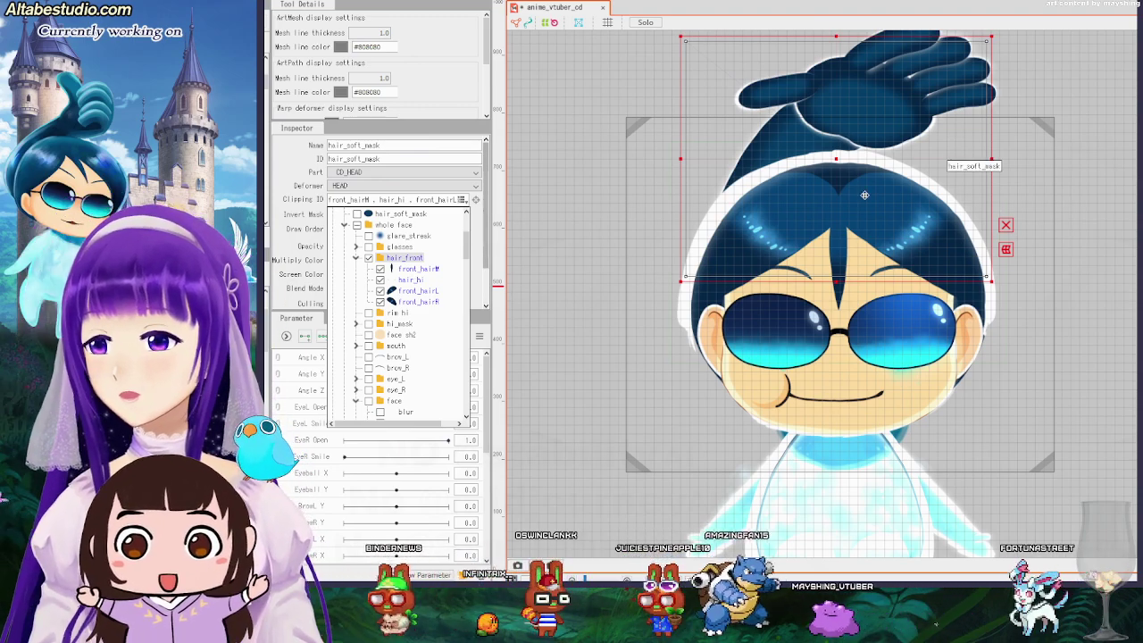
Move hair_soft_mask down over the face and back up to test its clipping, then remove the hair_front clipping.
left_click_drag(840, 154, 846, 231)
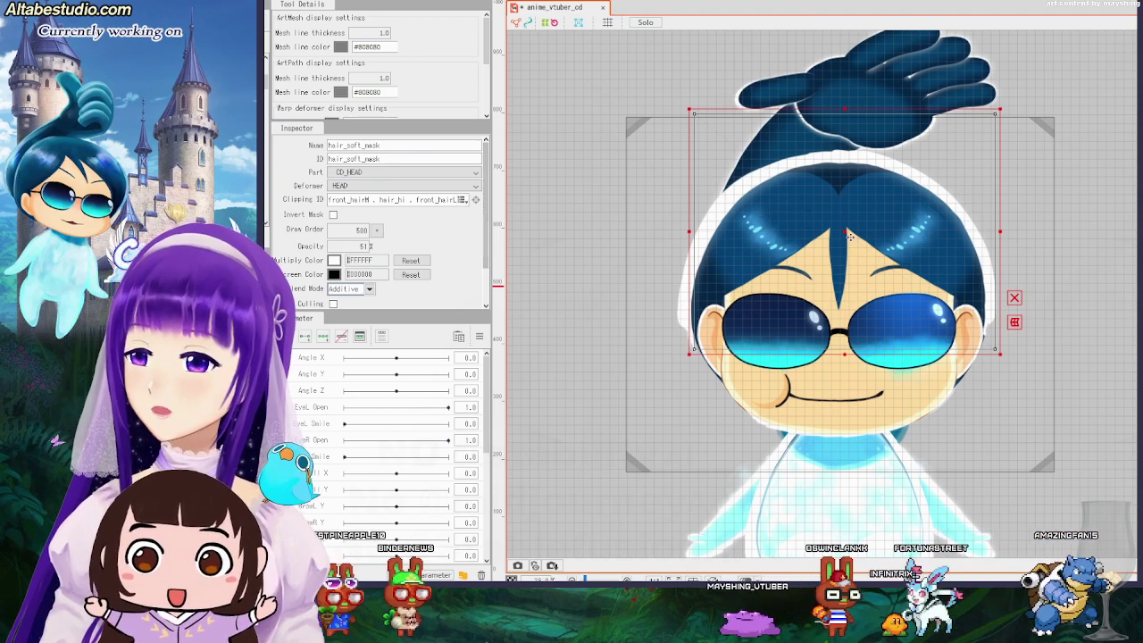
left_click_drag(847, 231, 845, 172)
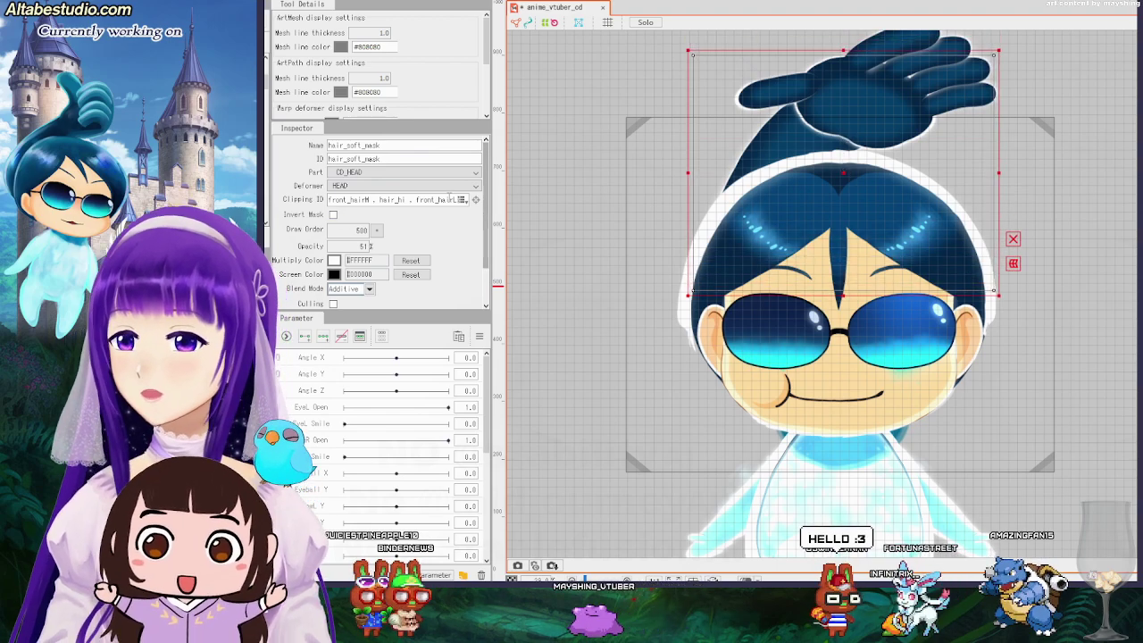
left_click(462, 200)
scroll(364, 234, "up", 2)
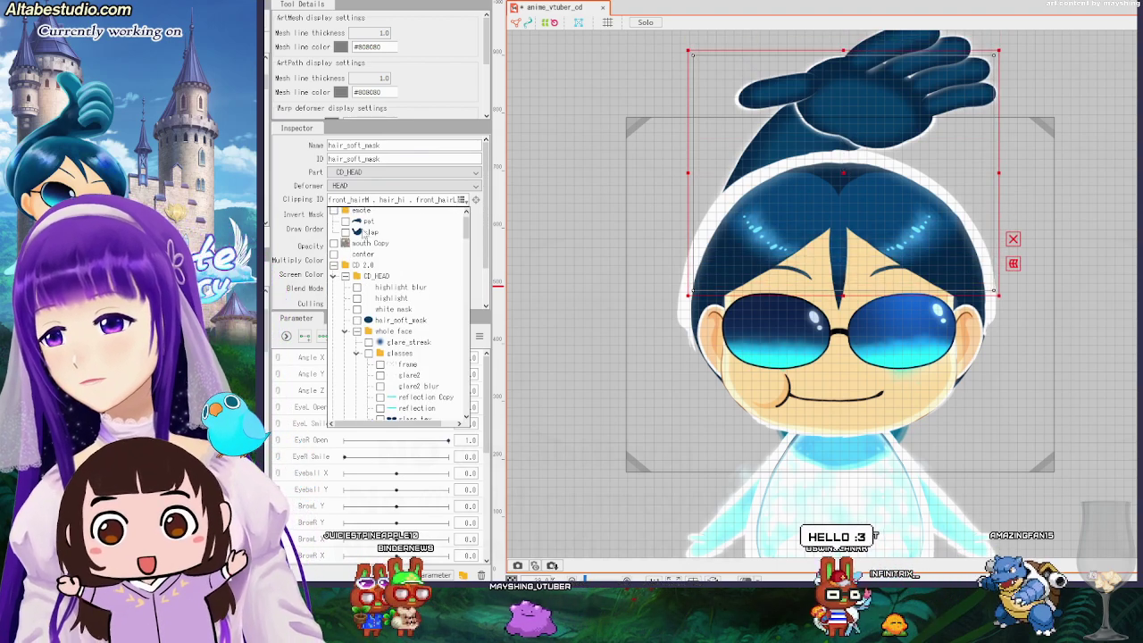
scroll(366, 349, "down", 4)
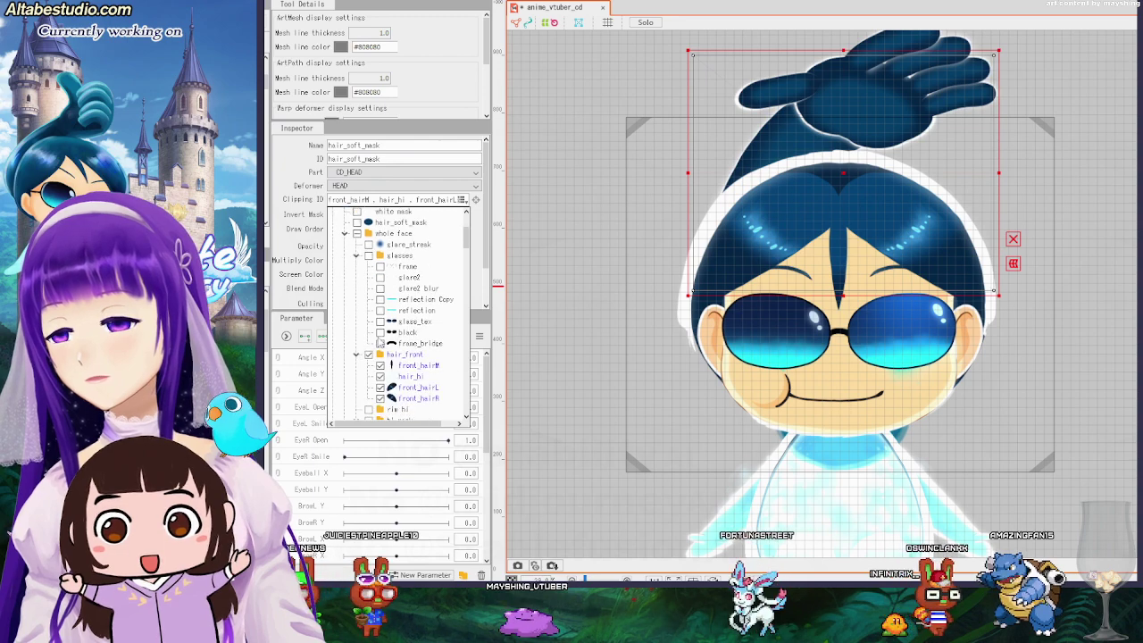
left_click(367, 355)
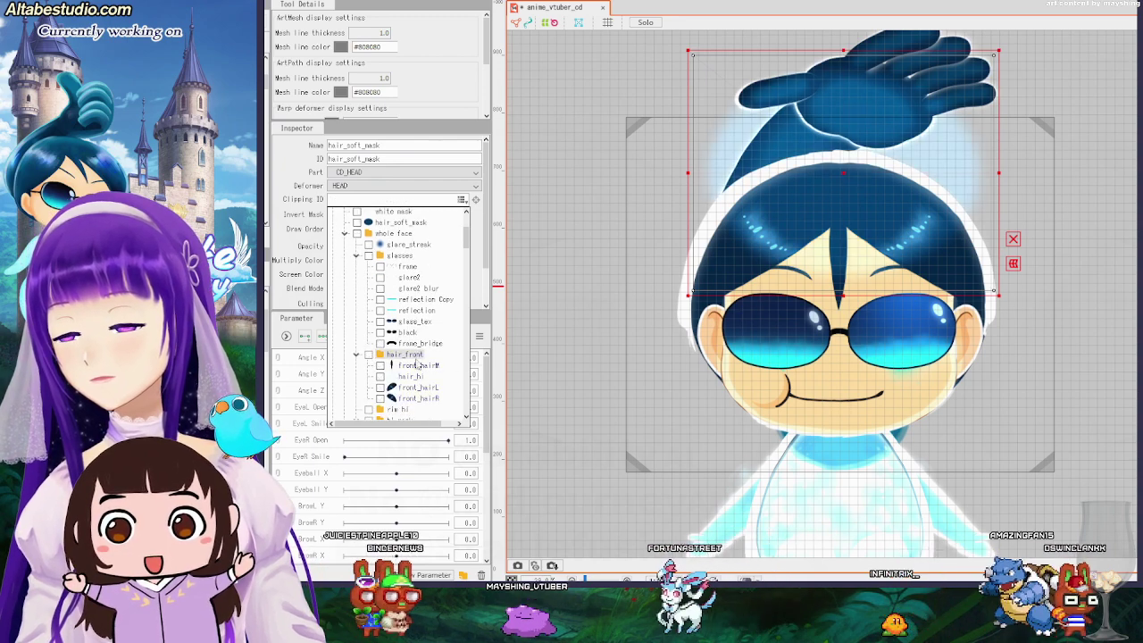
left_click(1130, 340)
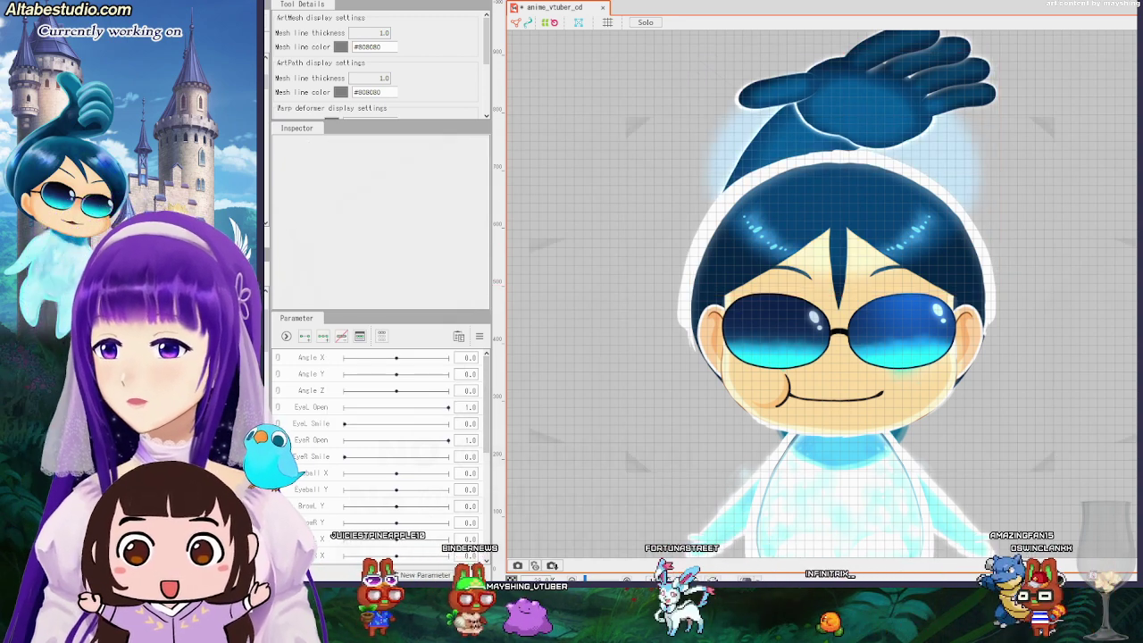
Create a warp deformer named HAIR in the Root Part under the Root Deformer with 10 × 10 Bezier divisions.
left_click(766, 2)
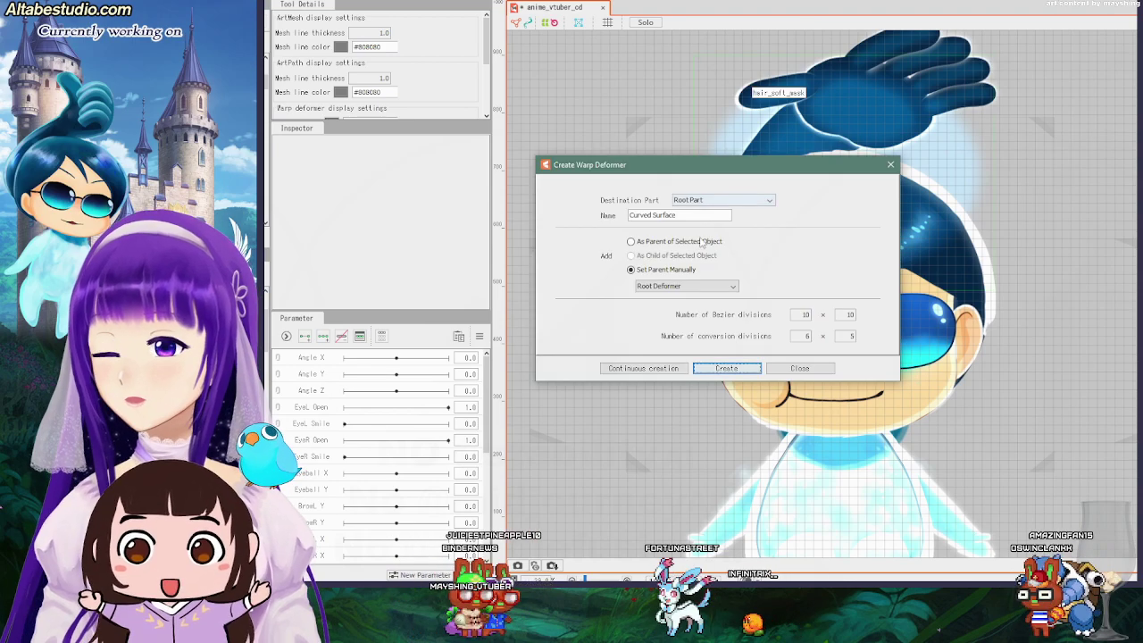
left_click_drag(682, 215, 549, 215)
type("HAIR")
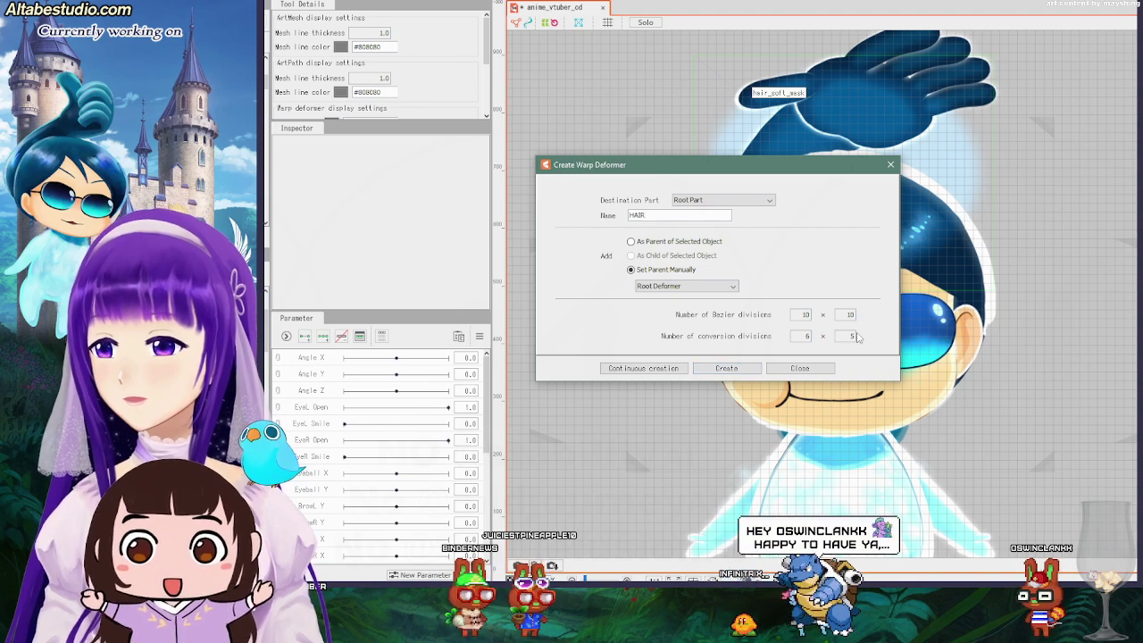
left_click(725, 368)
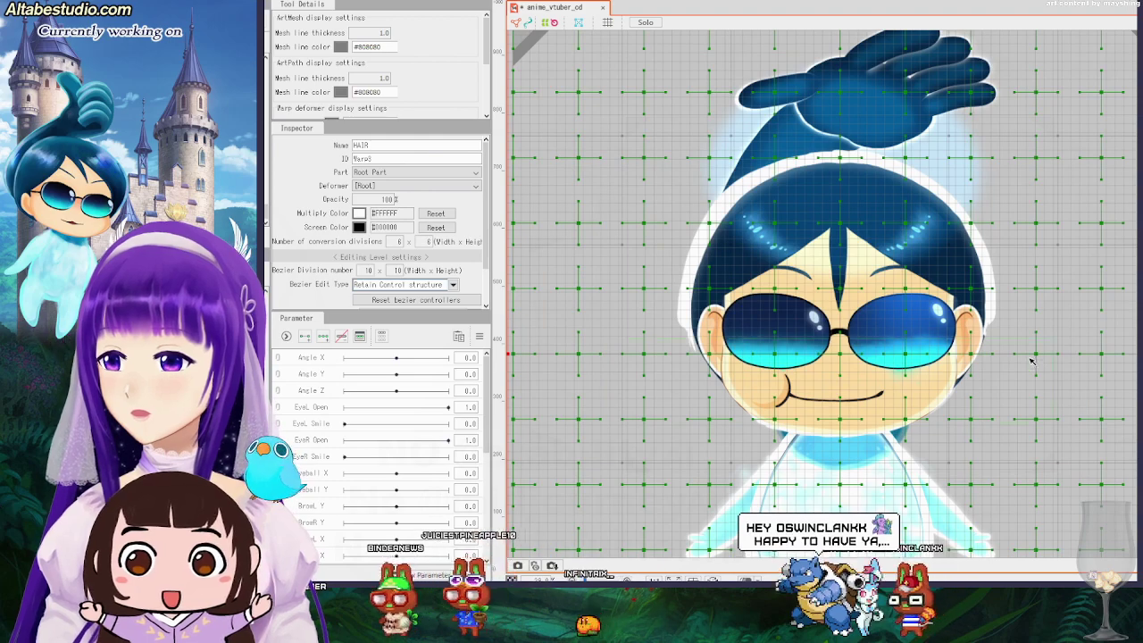
Shrink the HAIR warp deformer around the character by pulling its lower-left and upper-right corners inward.
scroll(1031, 360, "down", 2)
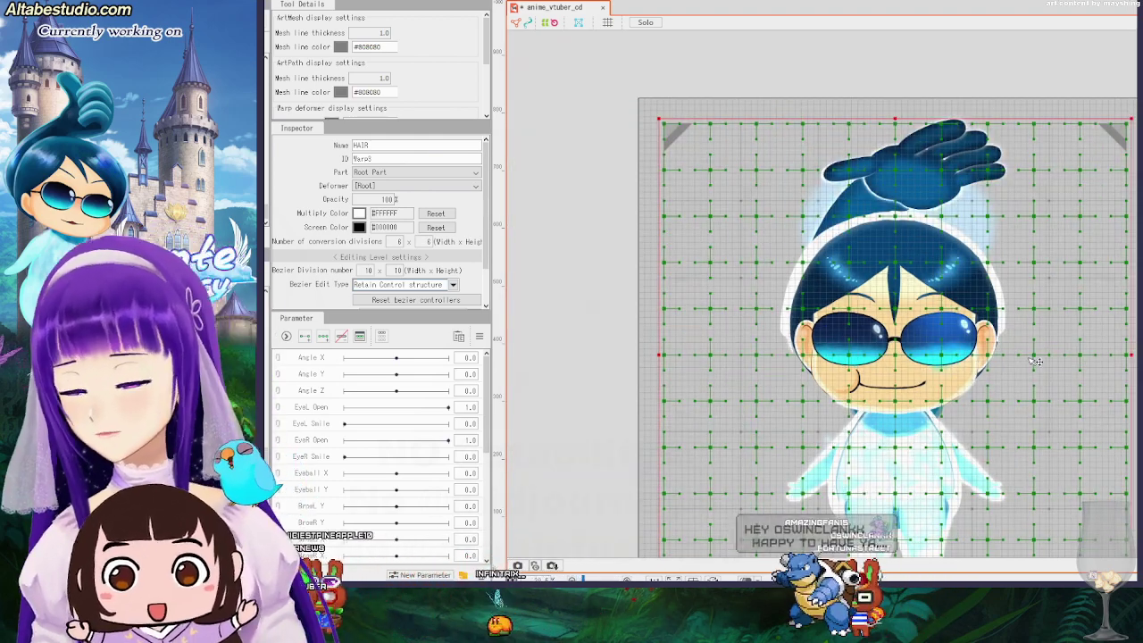
left_click_drag(659, 118, 666, 146)
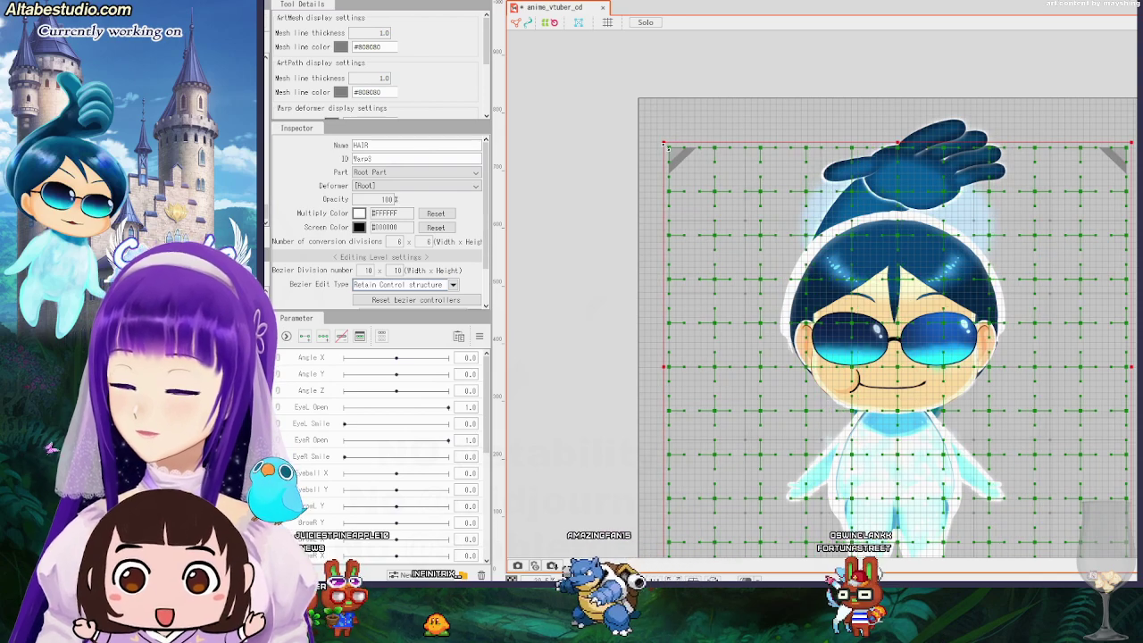
key("ctrl+z")
scroll(773, 282, "down", 2)
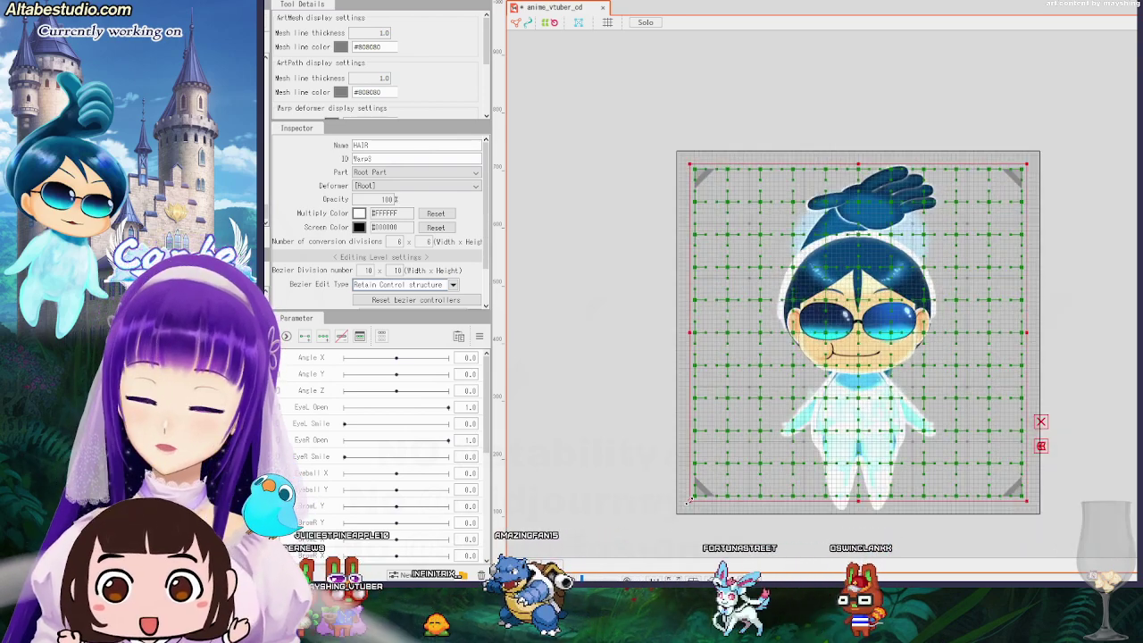
left_click_drag(687, 501, 727, 463)
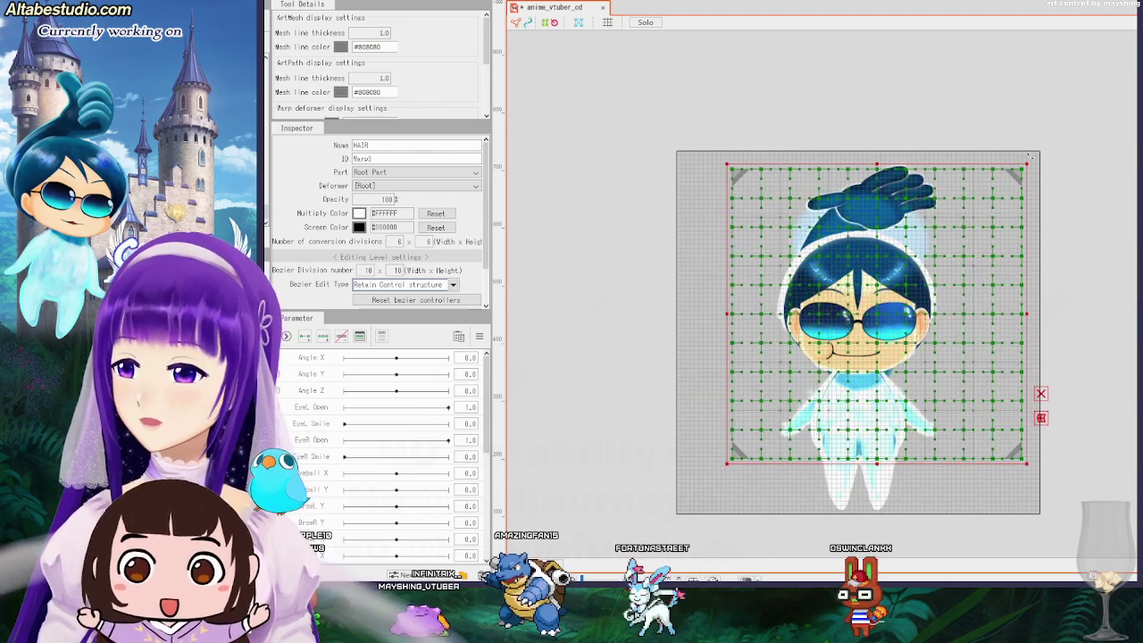
left_click_drag(1028, 163, 985, 205)
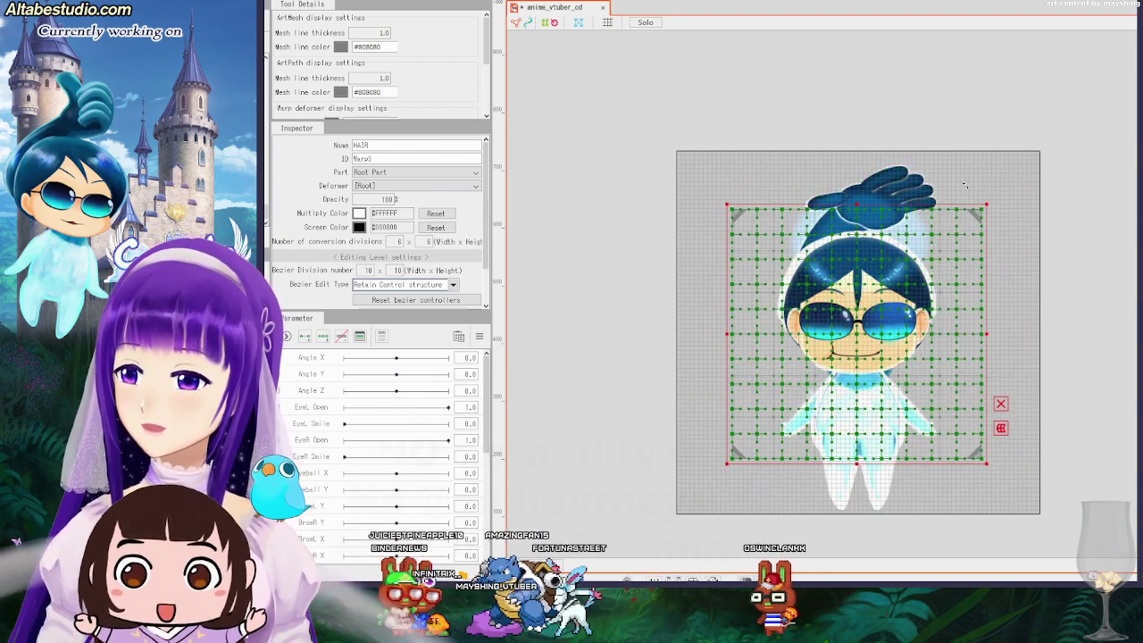
Pull the HAIR deformer's lower-left corner slightly inward and raise its bottom edge to the level of the character's hands.
scroll(920, 290, "up", 2)
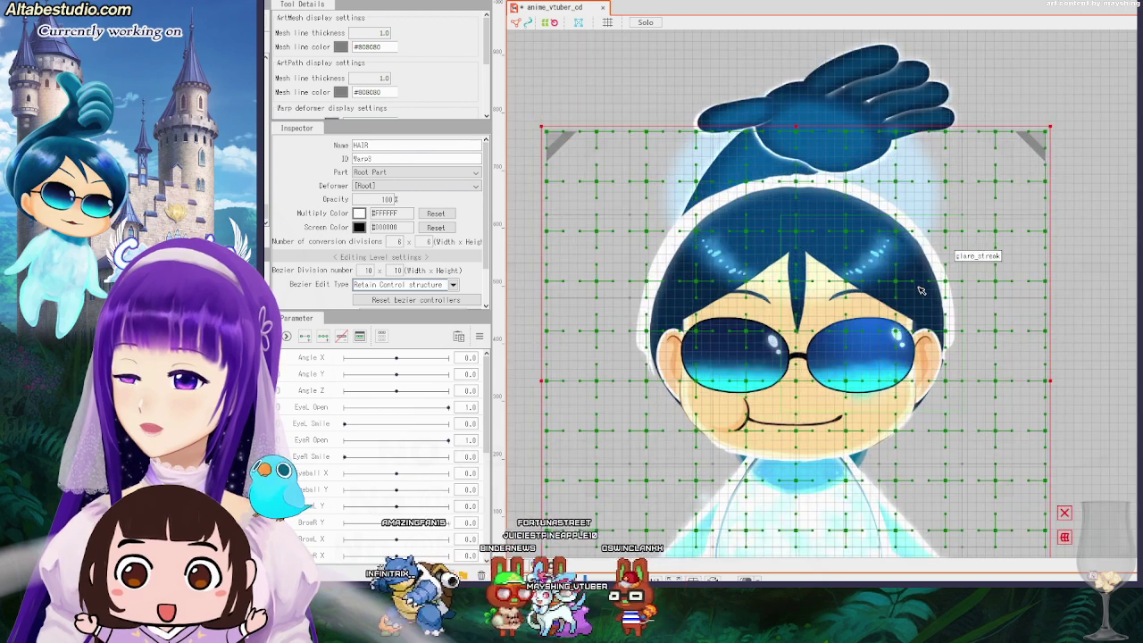
scroll(920, 290, "up", 1)
scroll(925, 288, "down", 3)
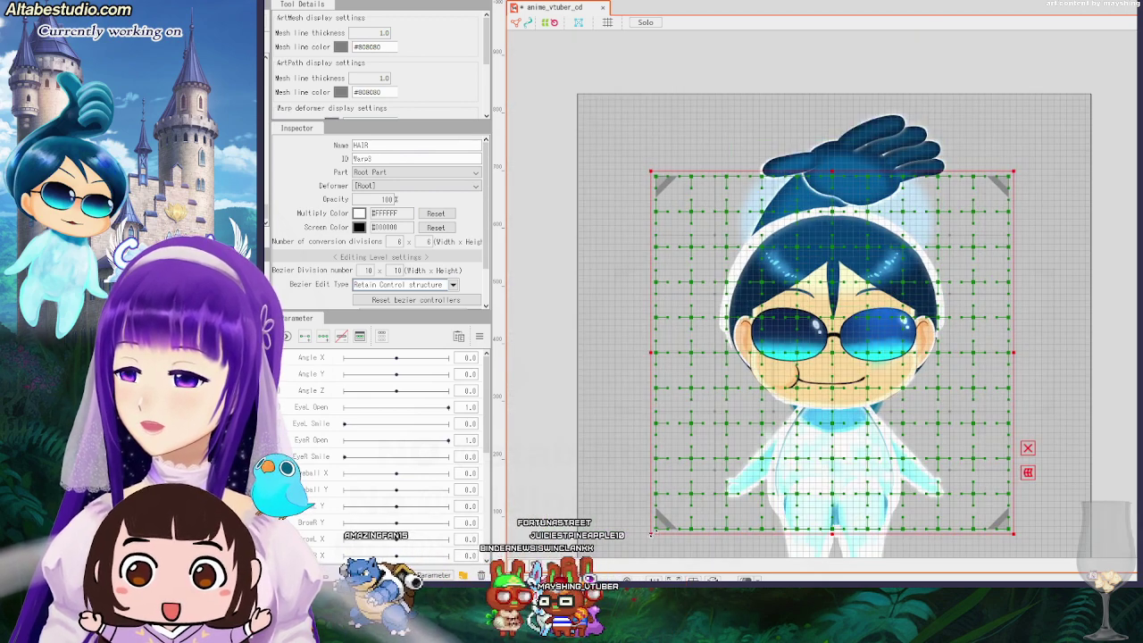
left_click_drag(651, 533, 655, 527)
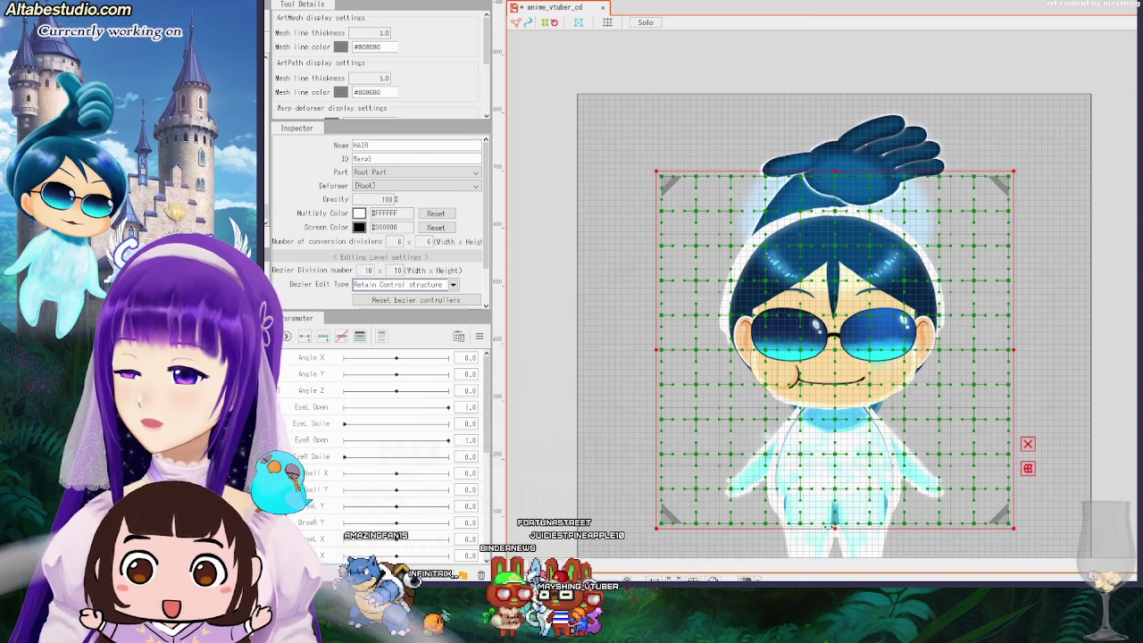
left_click_drag(833, 529, 826, 492)
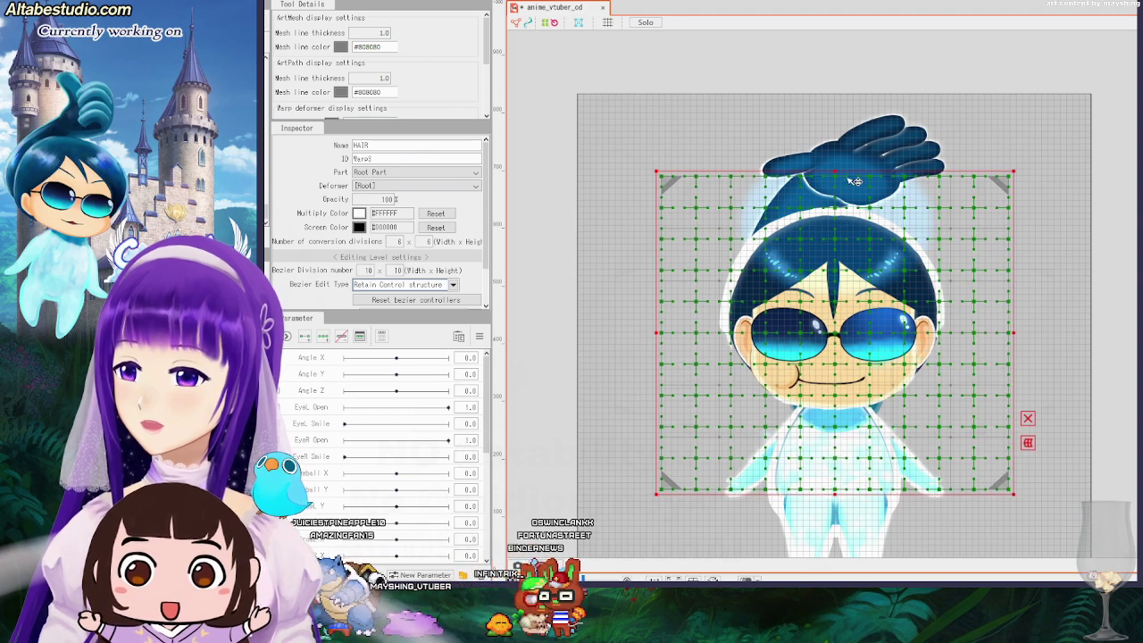
Raise the HAIR deformer's bottom edge to the upper chest just under the neck, keeping the top edge across the hand-shaped hair.
left_click_drag(835, 170, 832, 180)
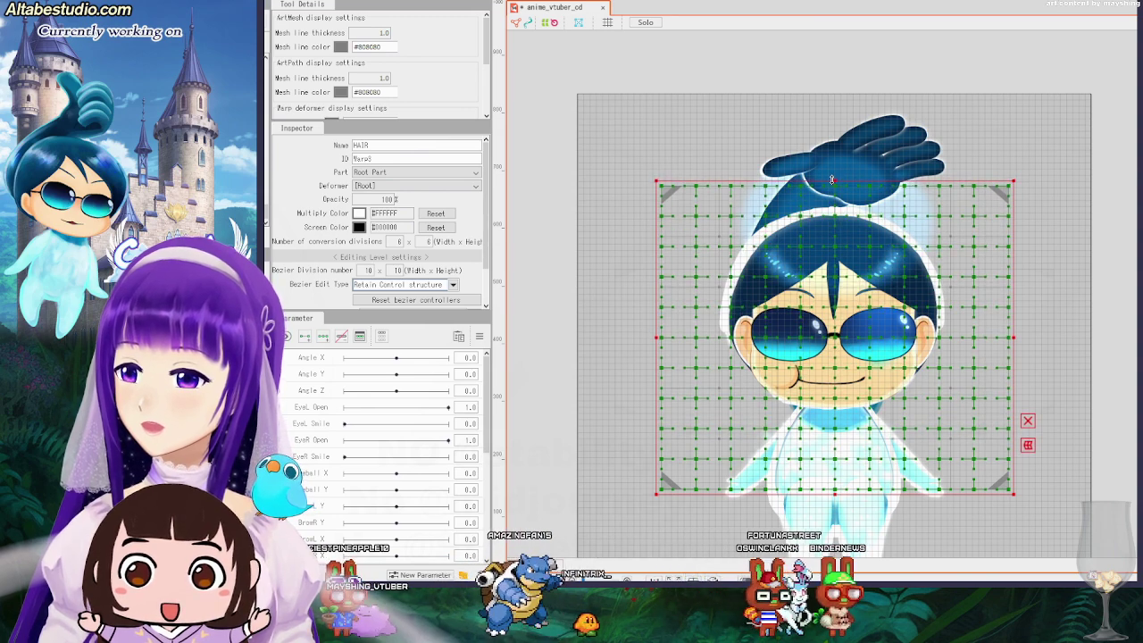
left_click_drag(832, 179, 832, 169)
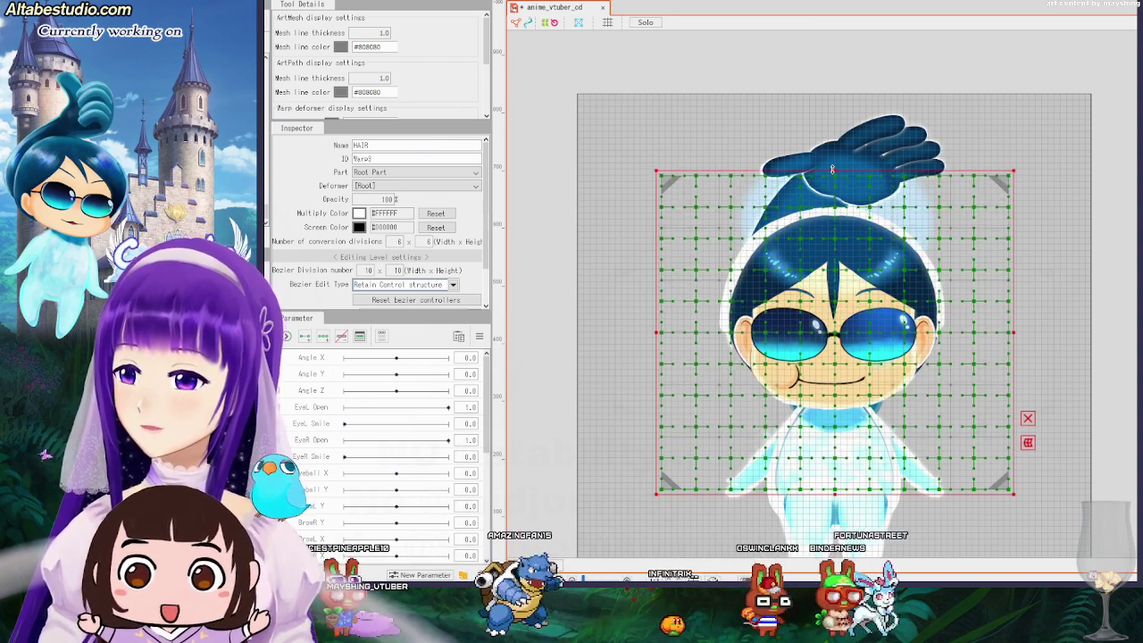
left_click_drag(833, 491, 835, 440)
scroll(834, 440, "up", 6)
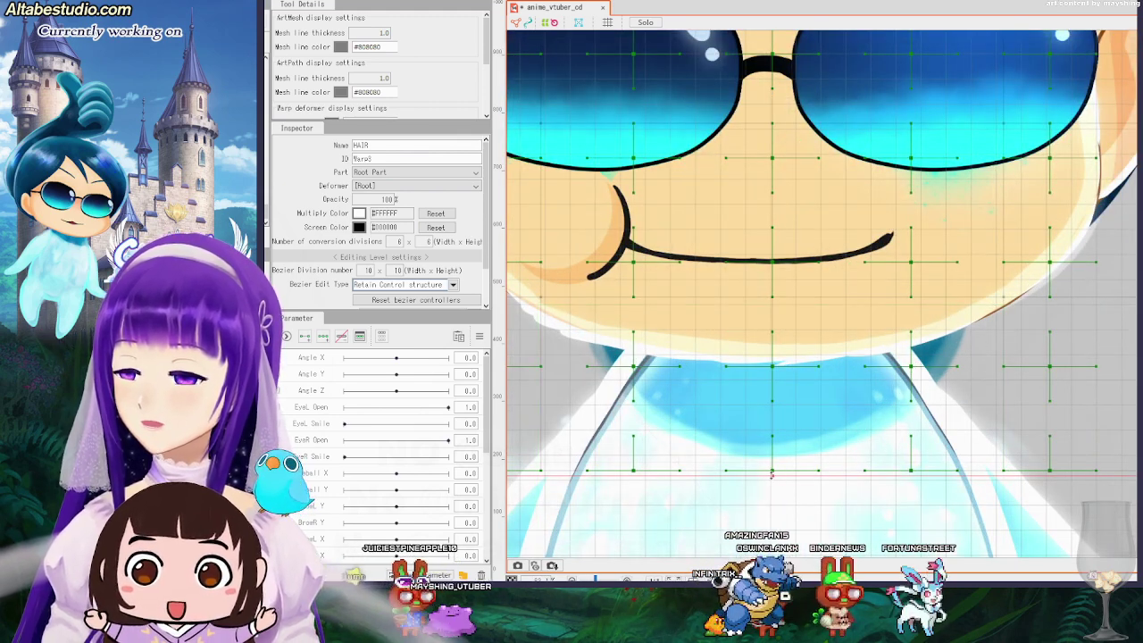
mouse_move(772, 474)
left_mouse_down()
mouse_move(771, 484)
mouse_move(774, 460)
left_mouse_up()
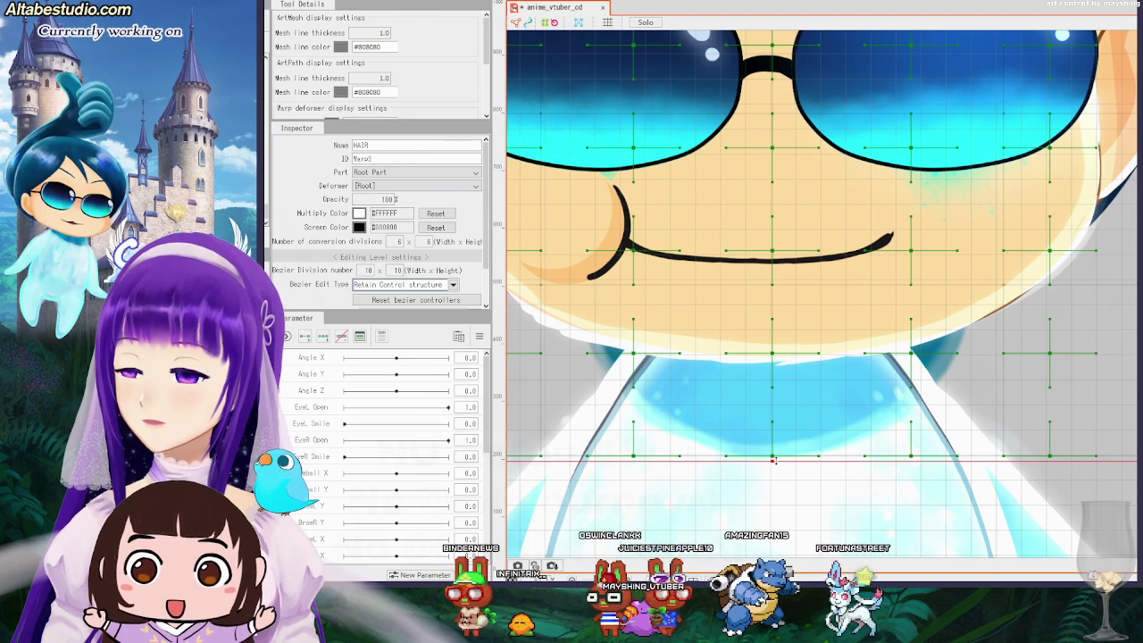
scroll(786, 341, "down", 5)
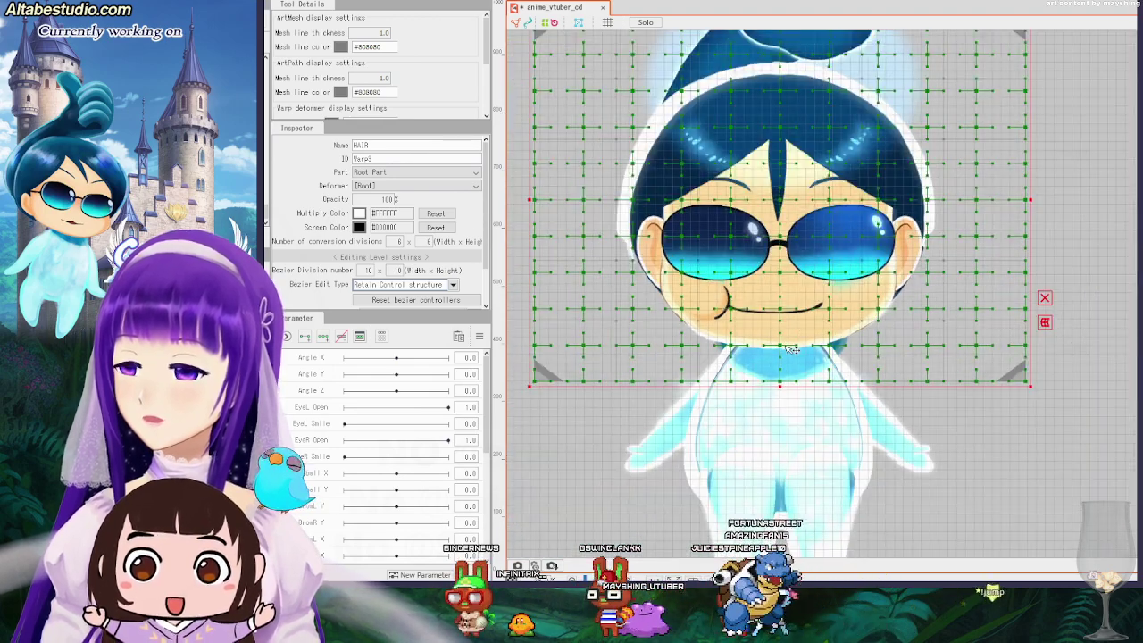
Move the HAIR deformer's top edge up slightly across the palm of the hand-shaped hair.
scroll(786, 353, "up", 1)
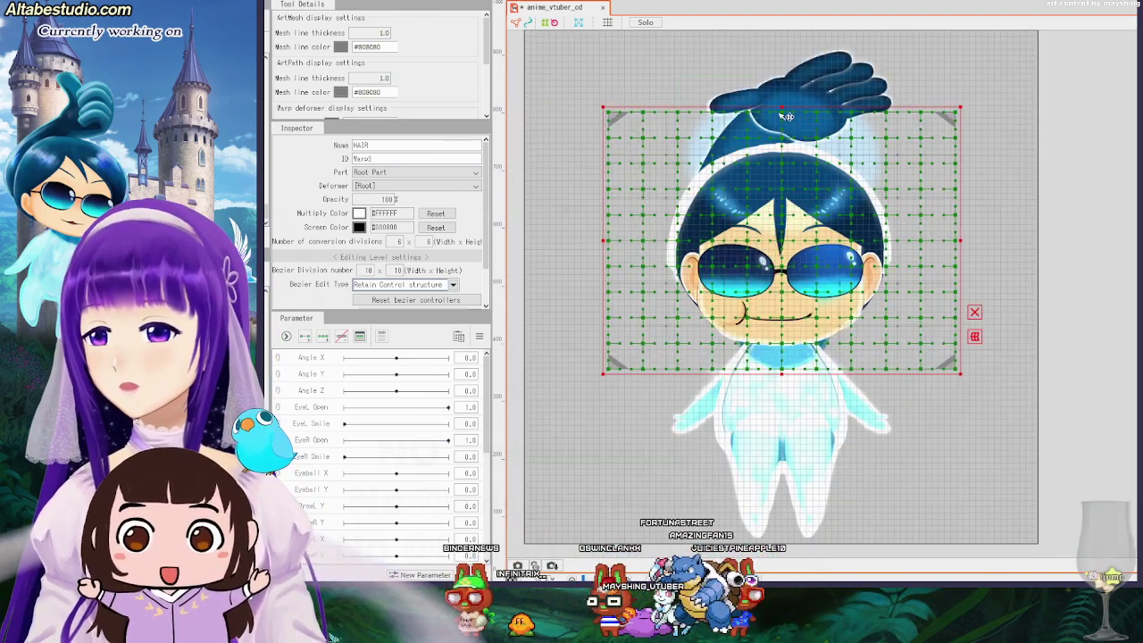
scroll(780, 105, "up", 2)
scroll(815, 205, "up", 6)
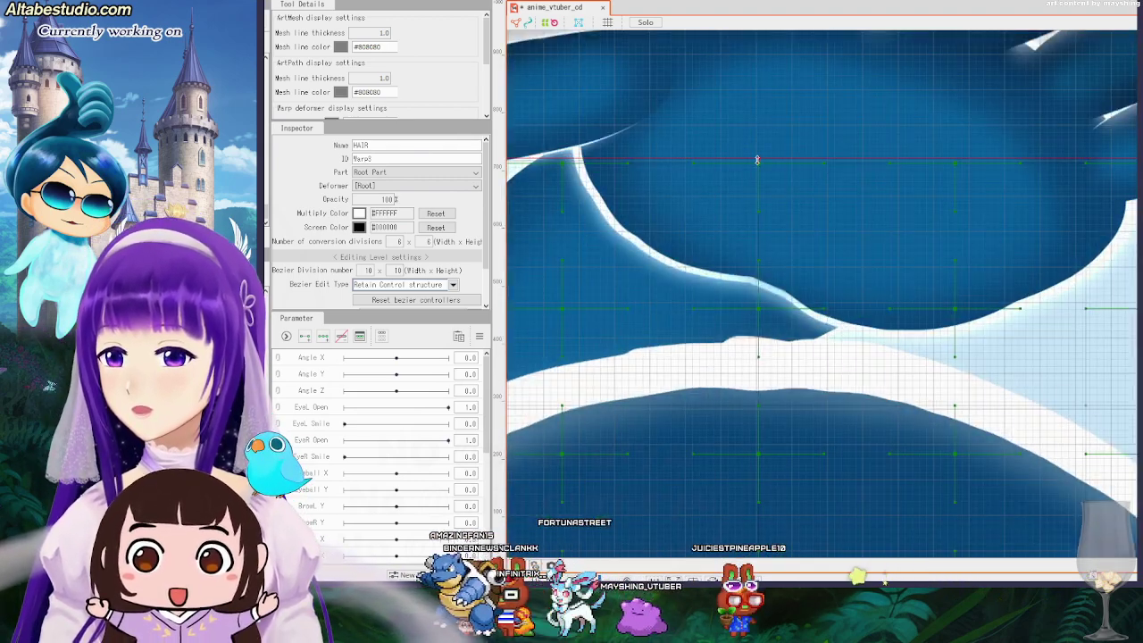
mouse_move(757, 160)
left_mouse_down()
mouse_move(757, 183)
mouse_move(760, 157)
left_mouse_up()
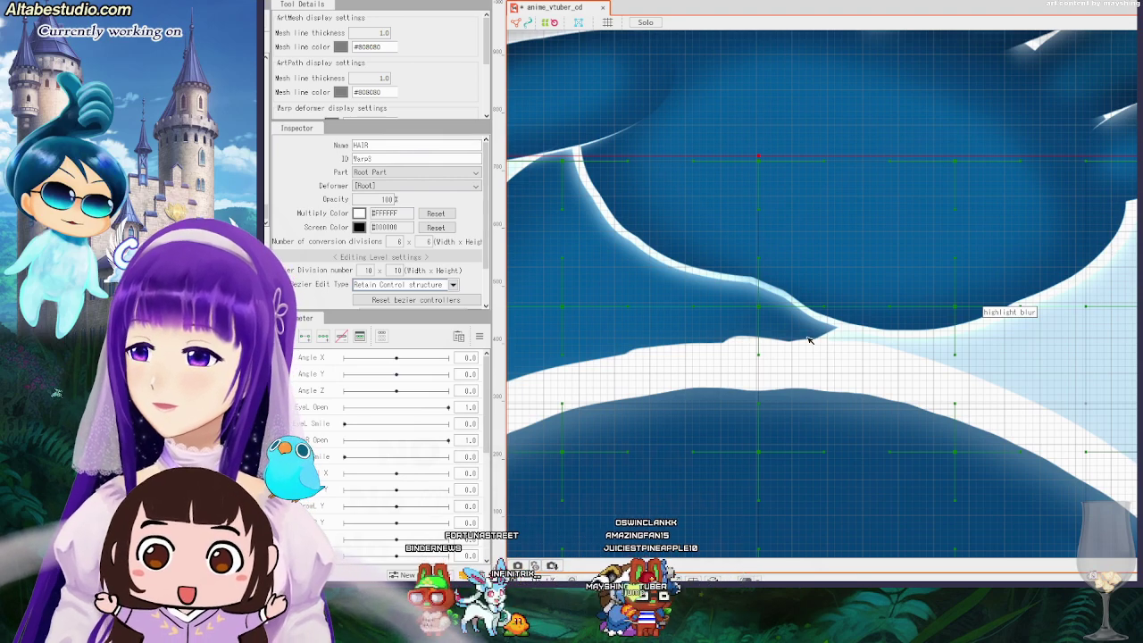
scroll(800, 337, "down", 4)
scroll(801, 337, "up", 4)
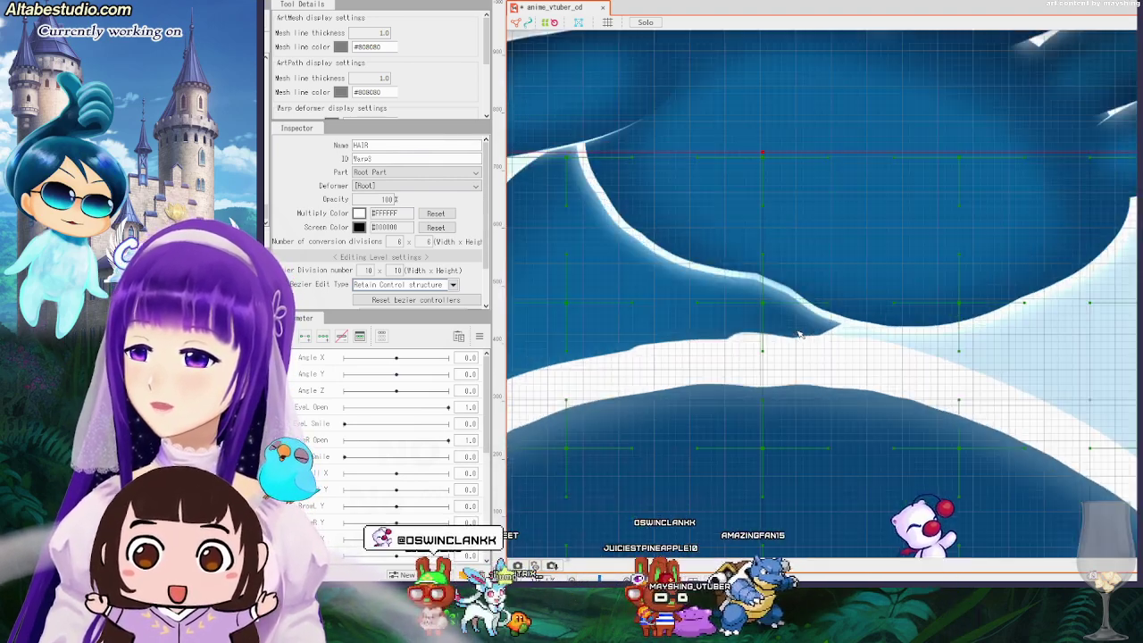
scroll(801, 335, "down", 4)
scroll(800, 335, "down", 3)
scroll(812, 330, "up", 2)
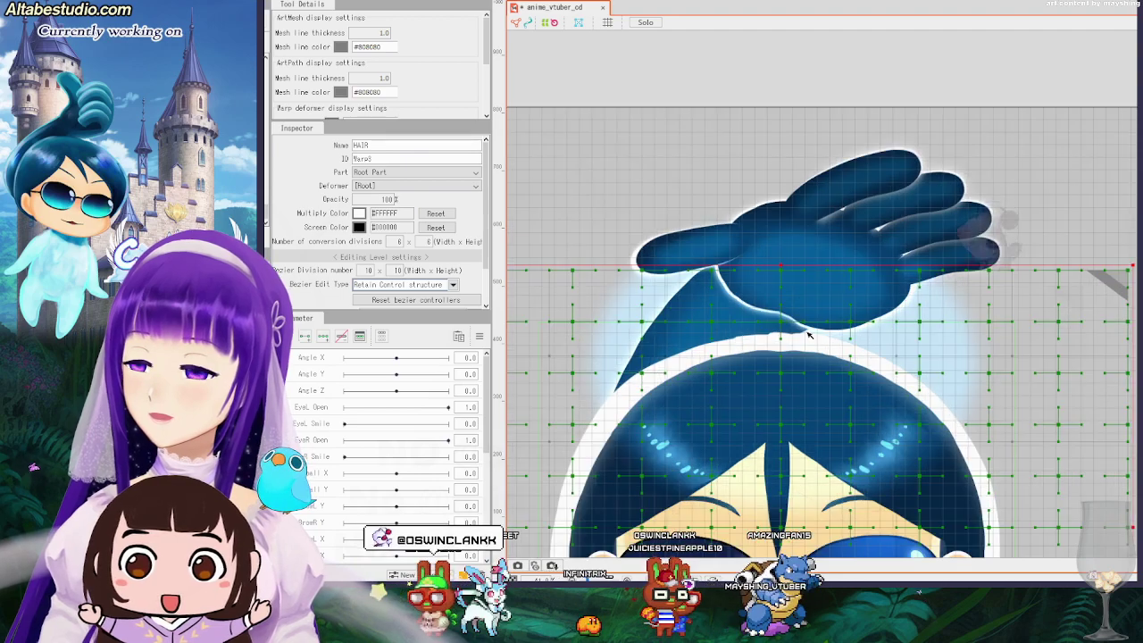
Nudge the whole HAIR deformer three steps left and six steps down to align its grid with the face.
left_click_drag(874, 408, 939, 93)
scroll(850, 404, "up", 2)
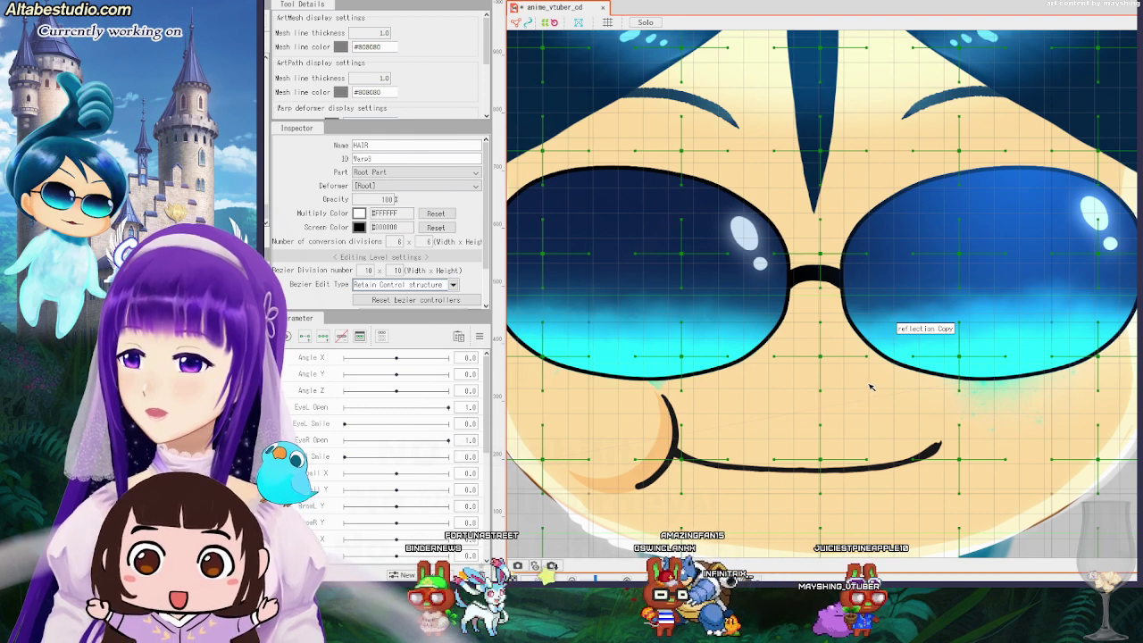
scroll(871, 386, "down", 3)
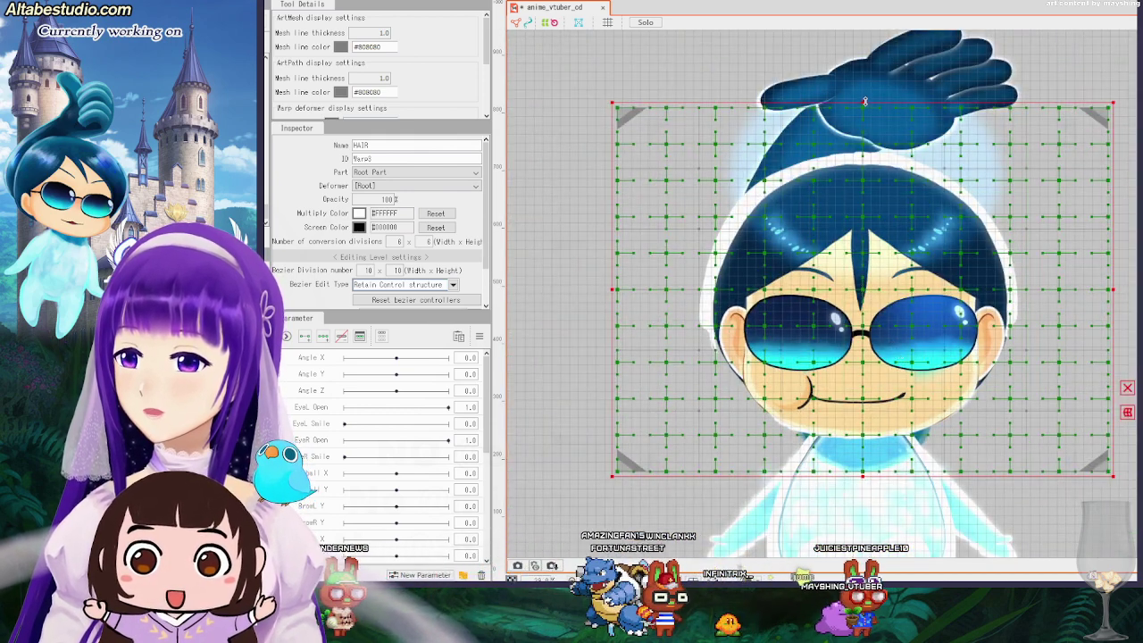
scroll(866, 386, "up", 5)
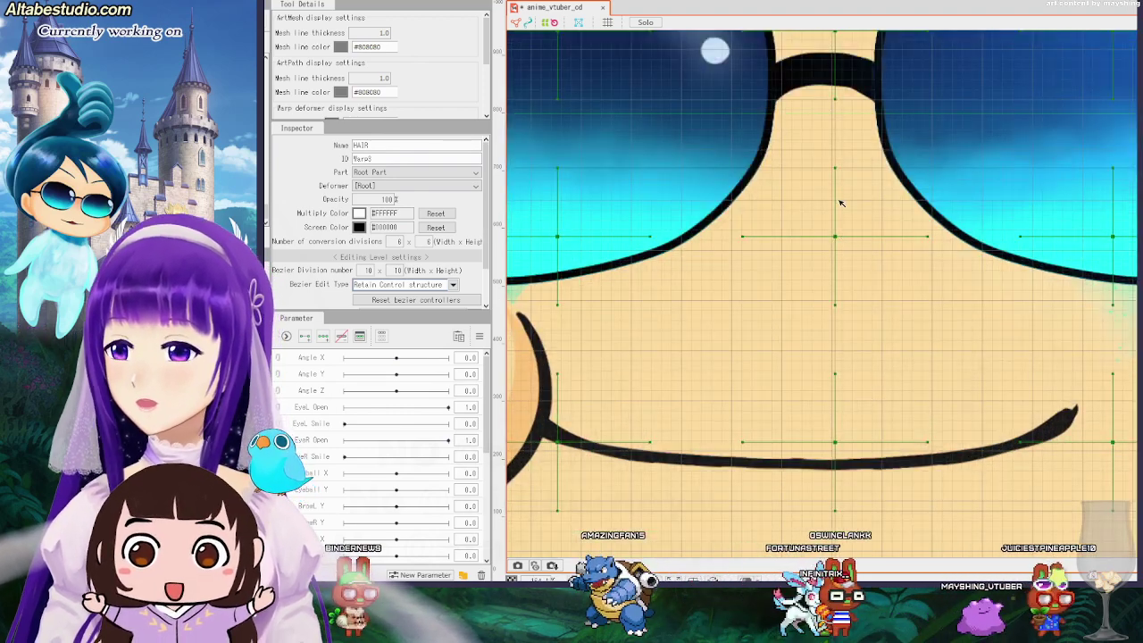
scroll(841, 123, "down", 1)
scroll(848, 127, "up", 1)
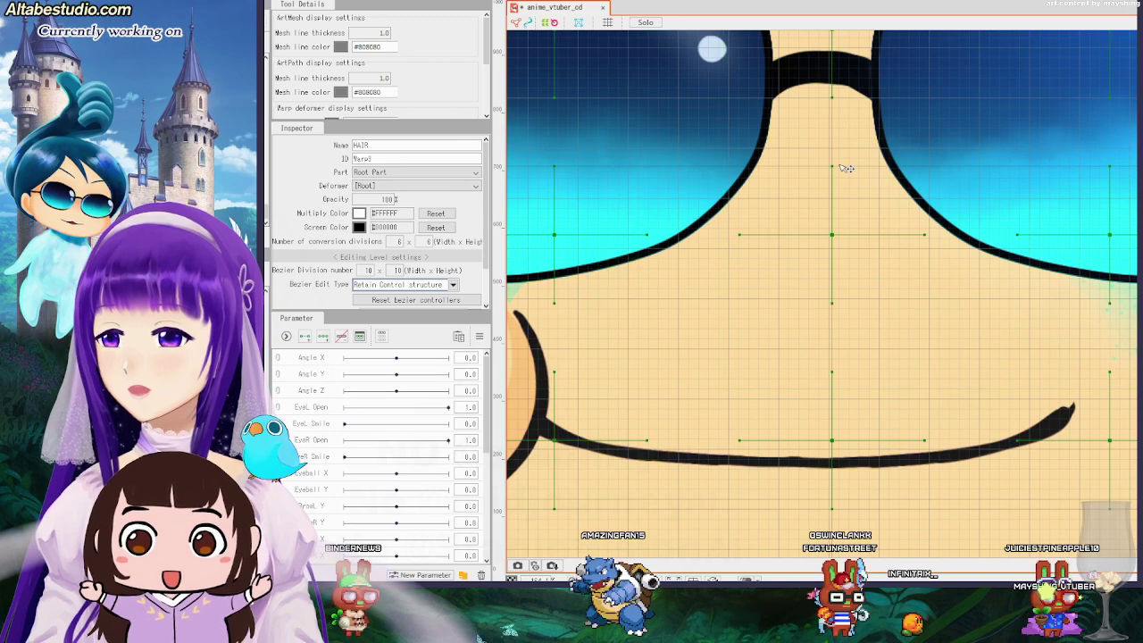
key("Left")
key("Left")
key("Left")
key("Down")
key("Down")
key("Down")
key("Down")
key("Down")
key("Down")
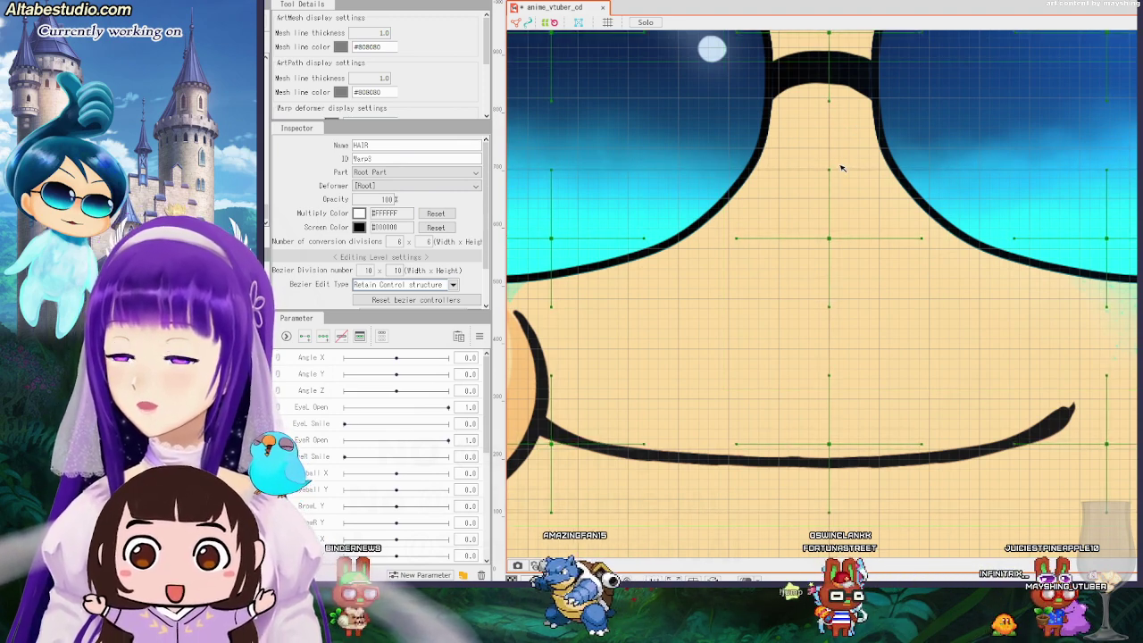
Examine how the HAIR deformer's grid lines up with the crown, face and chin.
scroll(840, 168, "down", 4)
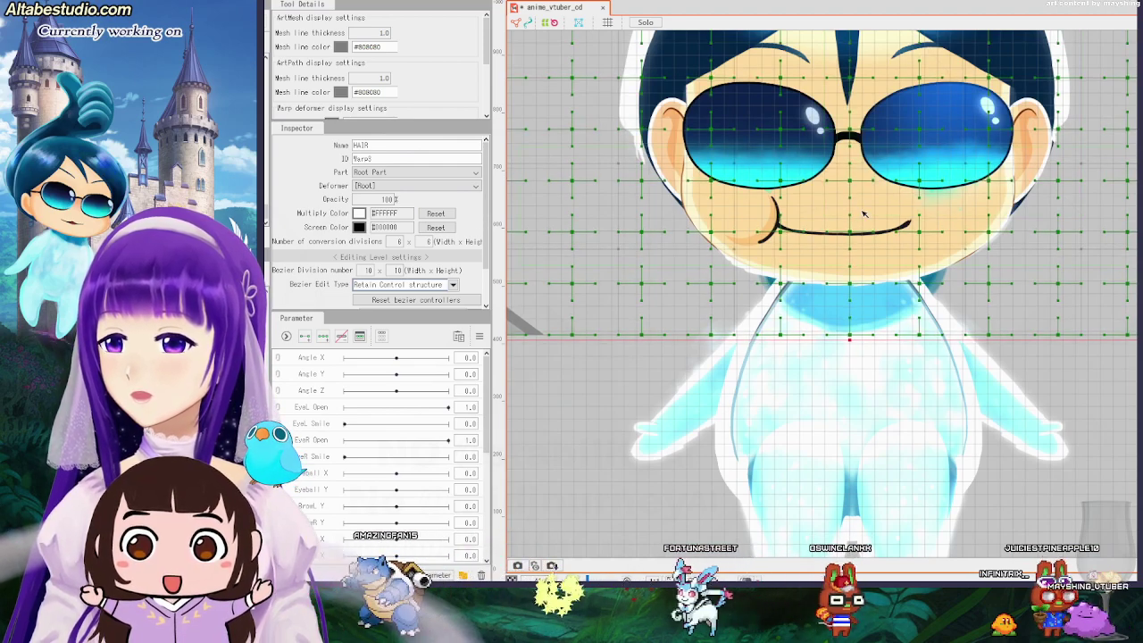
scroll(860, 199, "up", 3)
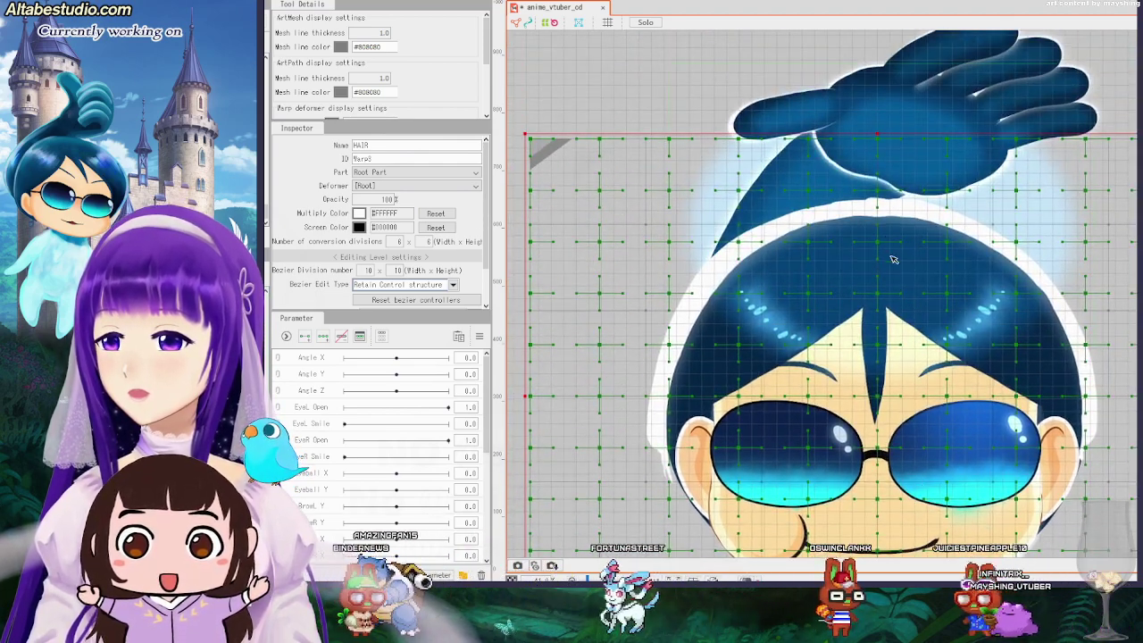
scroll(888, 154, "up", 5)
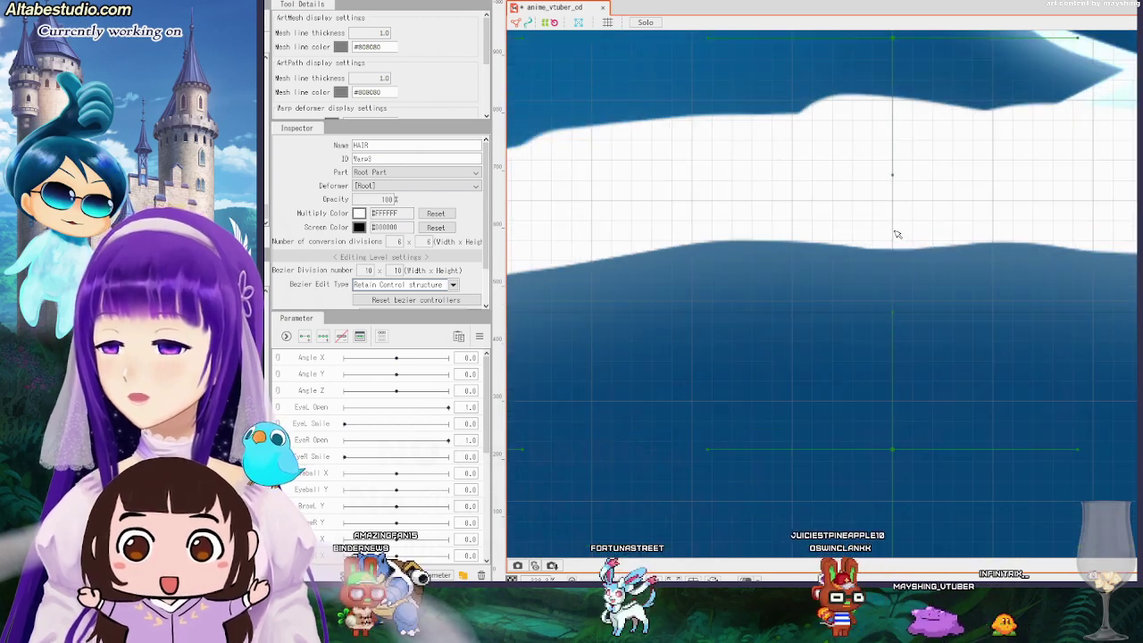
scroll(898, 234, "down", 8)
scroll(931, 379, "up", 4)
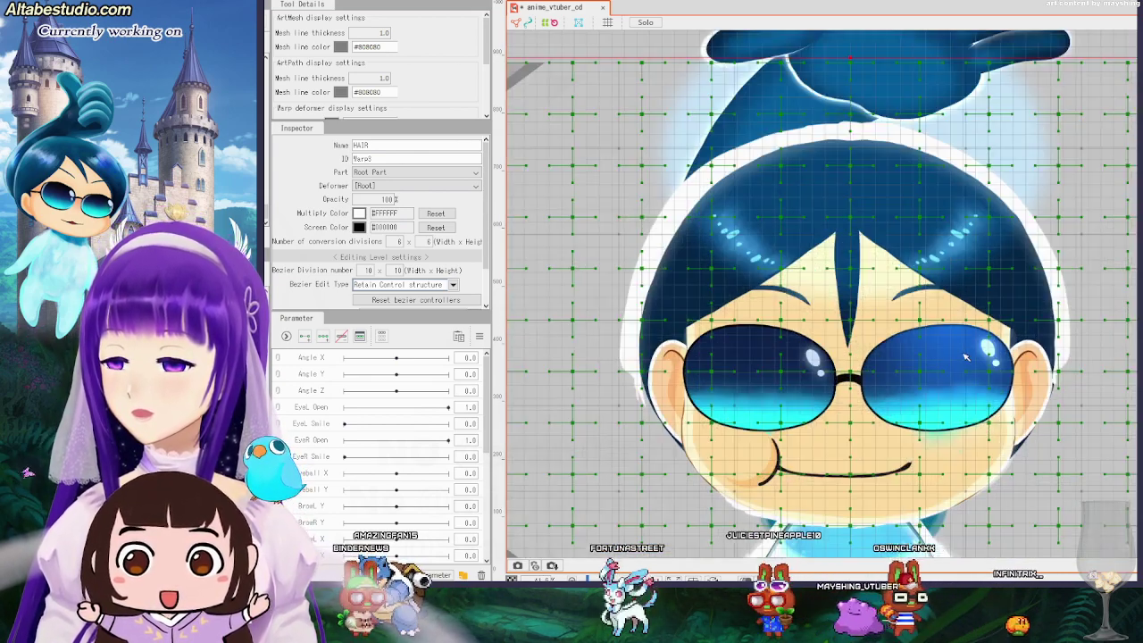
left_click_drag(934, 402, 992, 370)
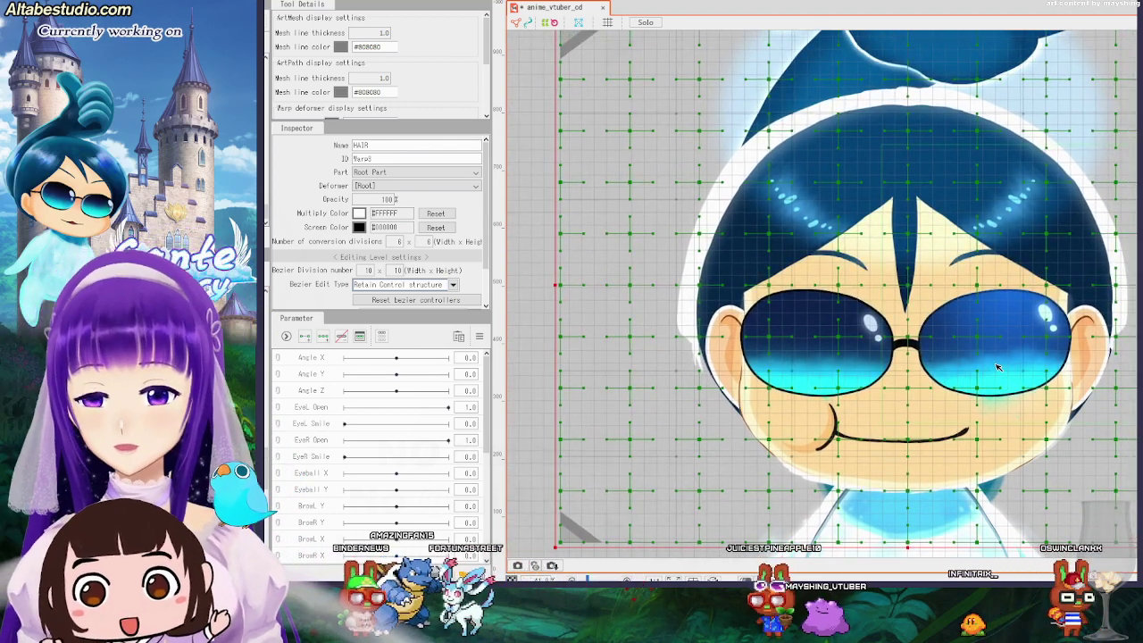
scroll(969, 357, "down", 2)
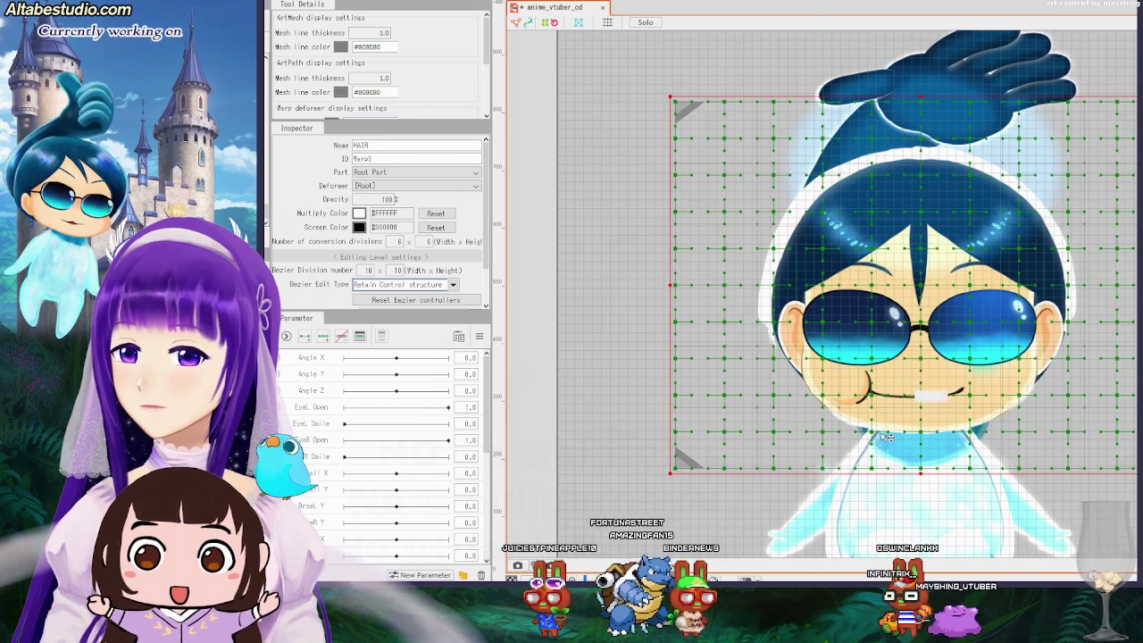
Readjust the HAIR deformer's bottom edge below the neck and pull its lower-right corner up and inward.
scroll(936, 455, "up", 3)
scroll(936, 454, "up", 3)
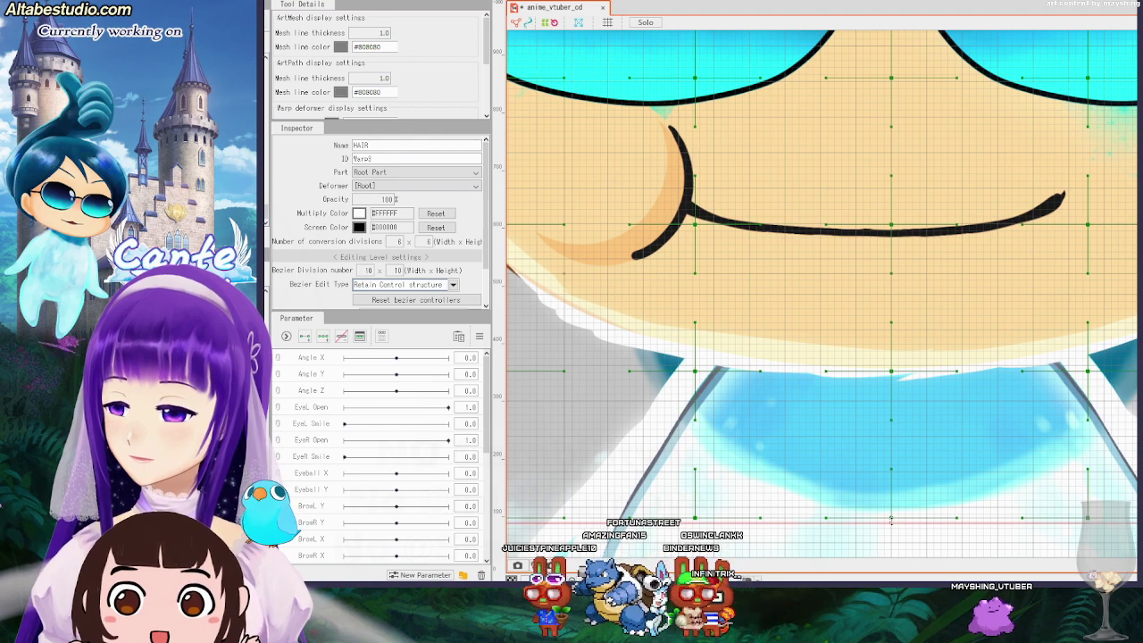
left_click_drag(889, 519, 890, 510)
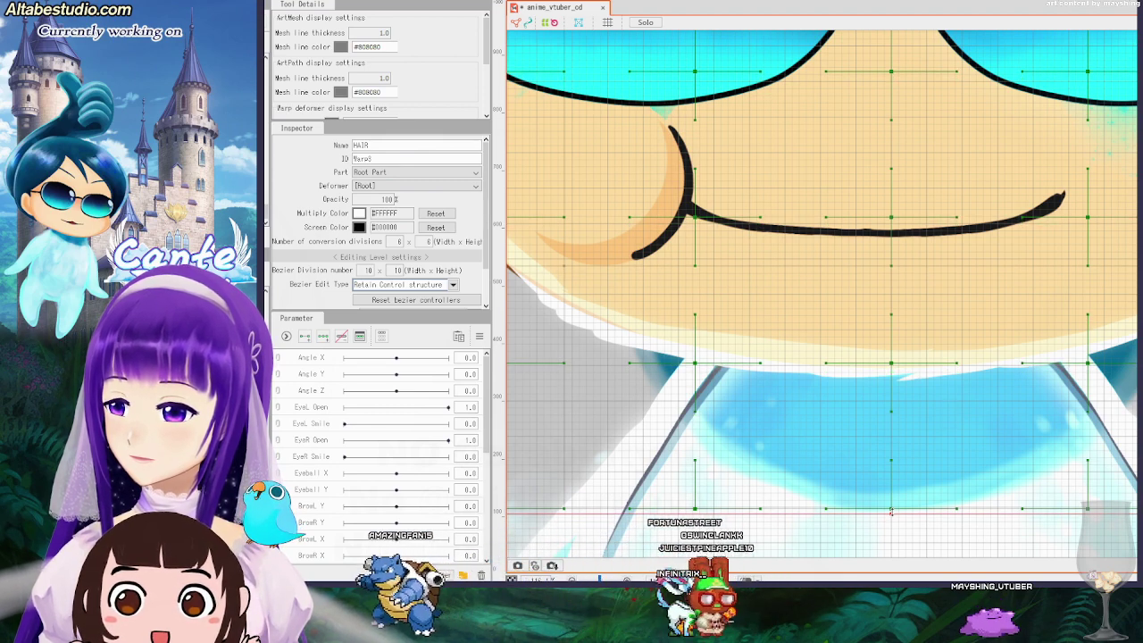
left_click_drag(890, 510, 890, 543)
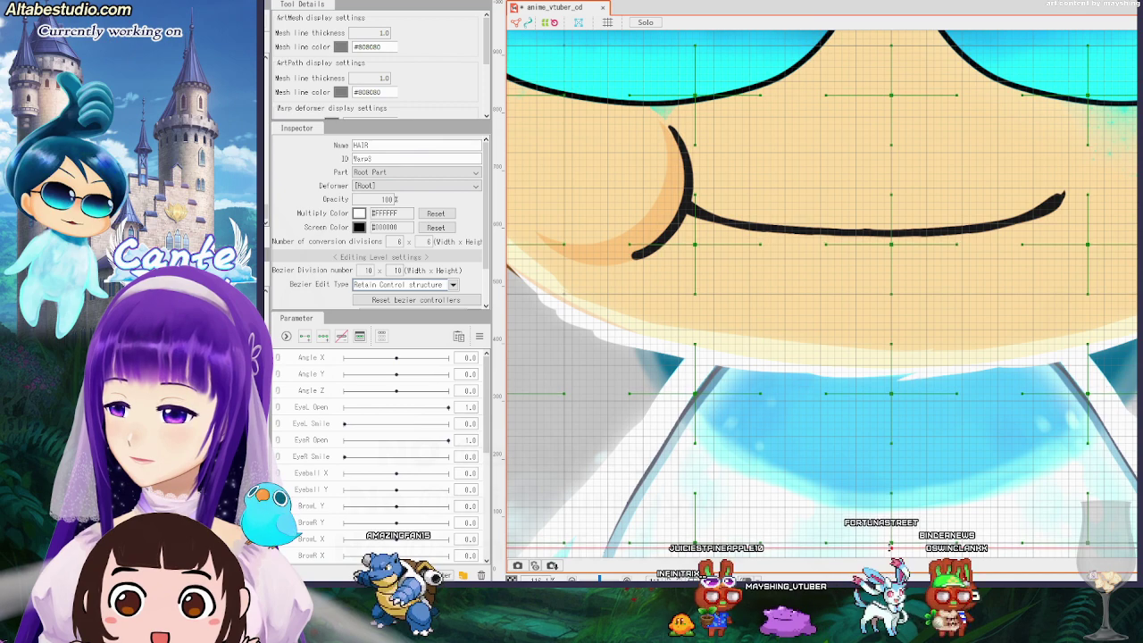
scroll(918, 447, "down", 3)
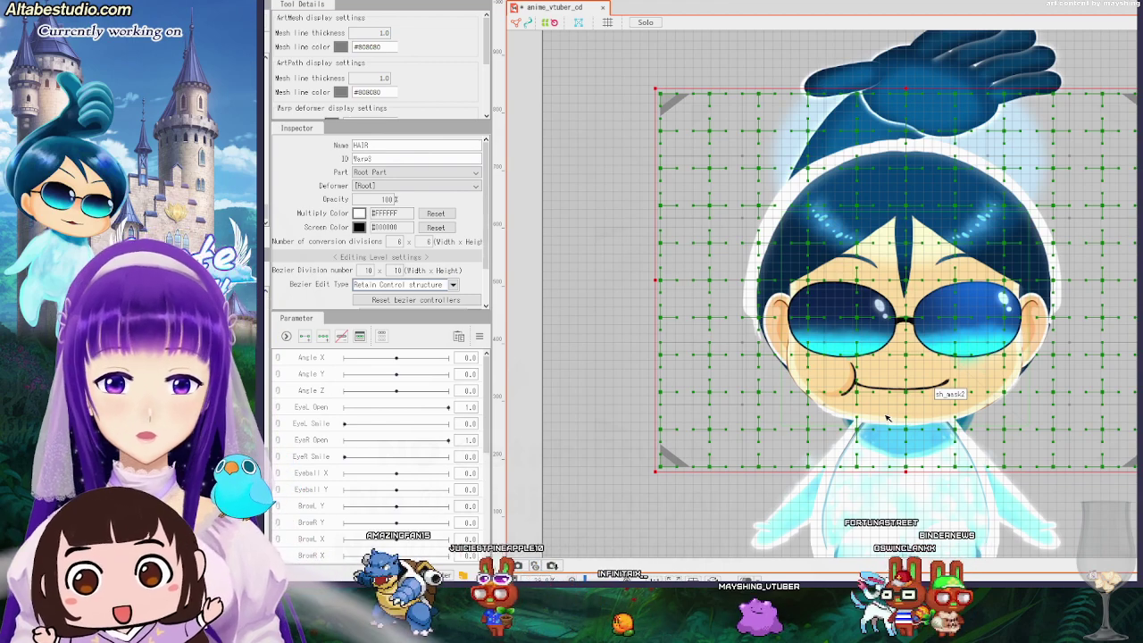
left_click_drag(1135, 470, 1129, 433)
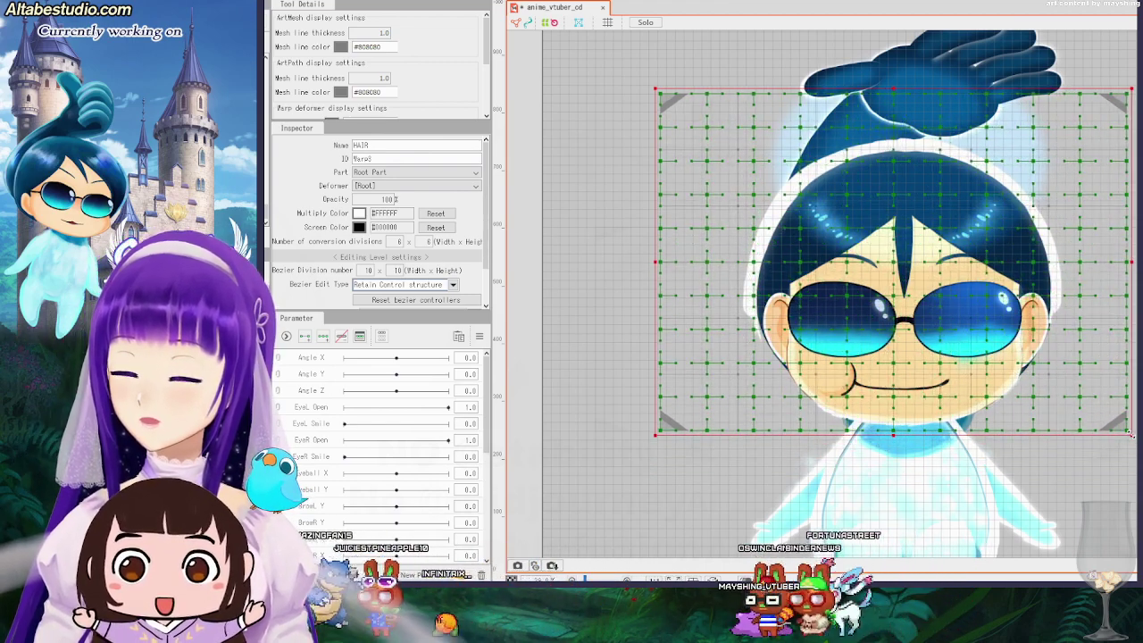
Undo the last corner resize of the HAIR deformer, then pull its lower-left and upper-right corners inward to frame the head more tightly.
key("ctrl+z")
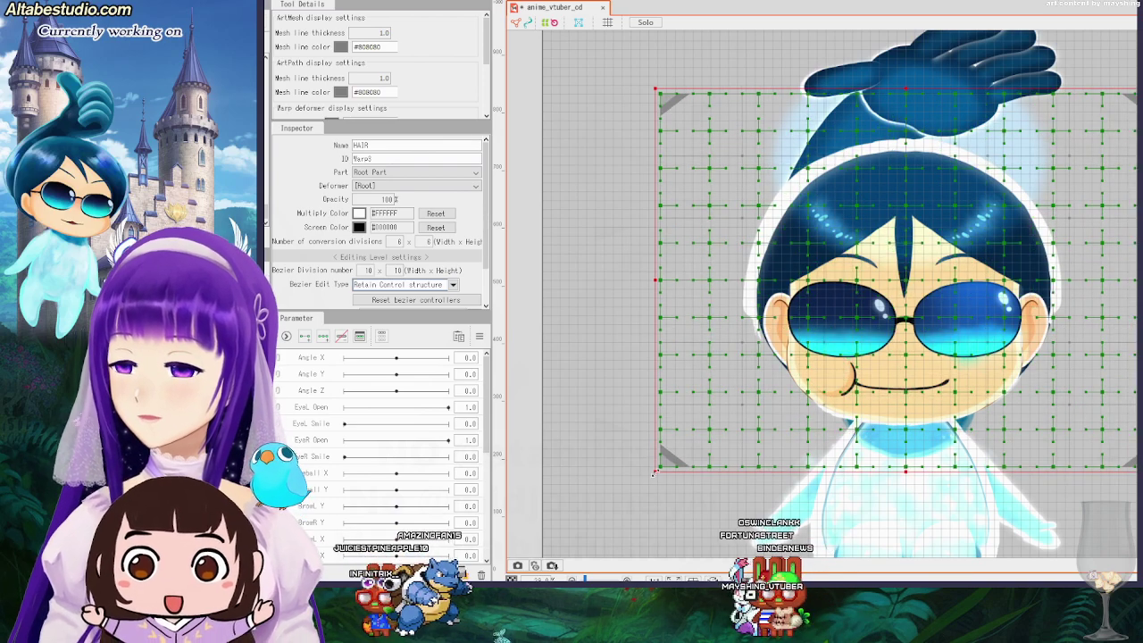
left_click_drag(654, 467, 705, 442)
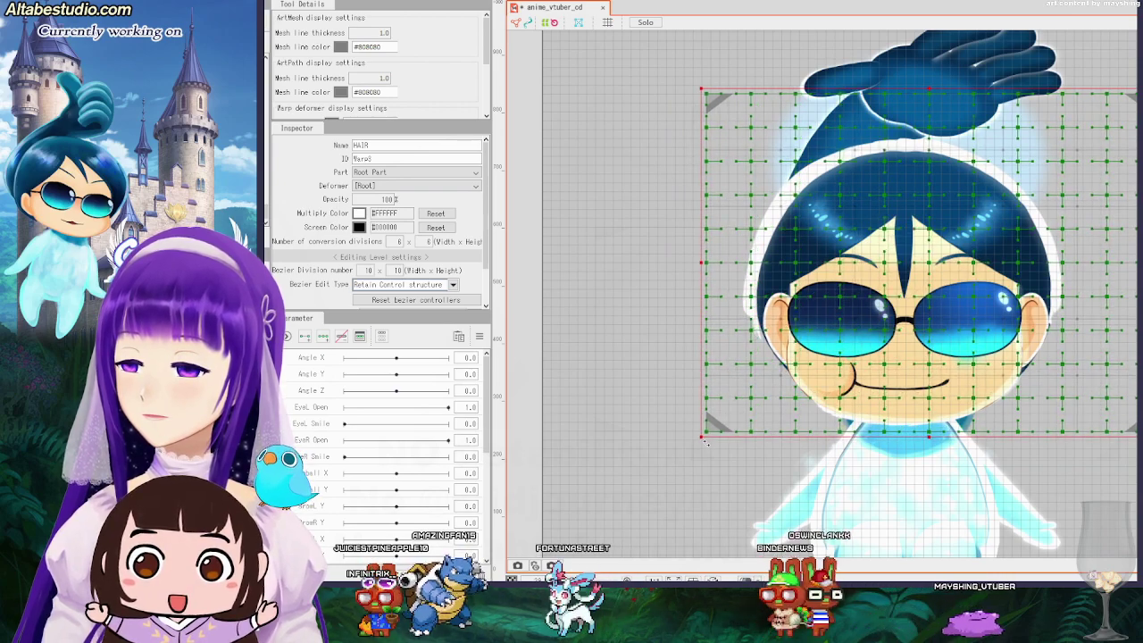
left_click_drag(1134, 91, 1107, 125)
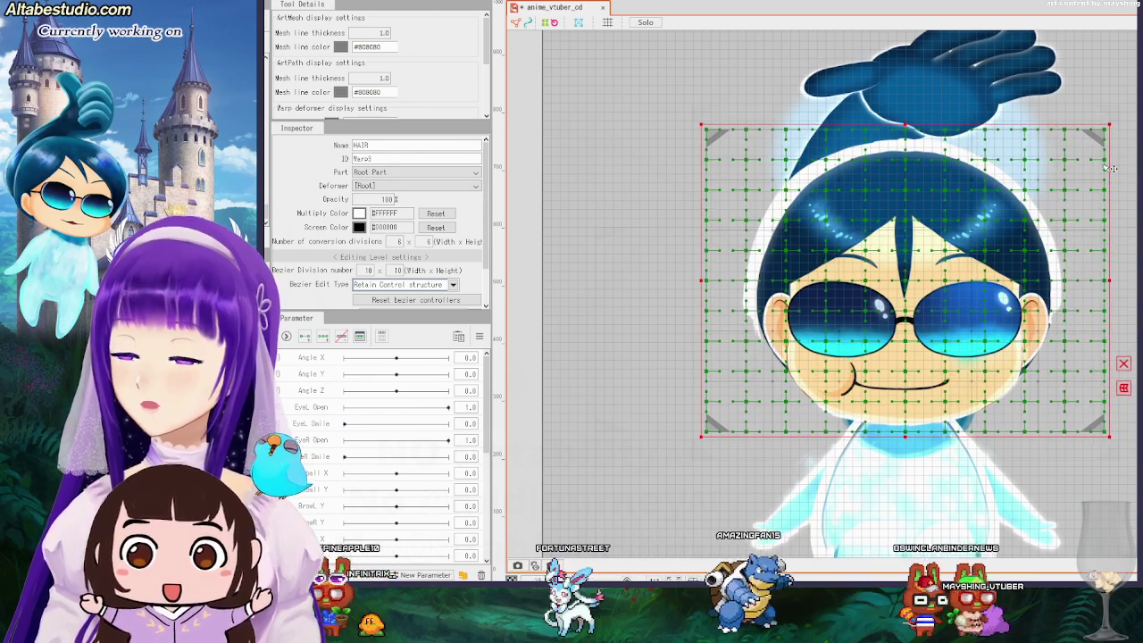
Nudge the whole HAIR deformer ten steps down and four steps right to align its central grid line with the sunglasses bridge.
scroll(983, 254, "up", 5)
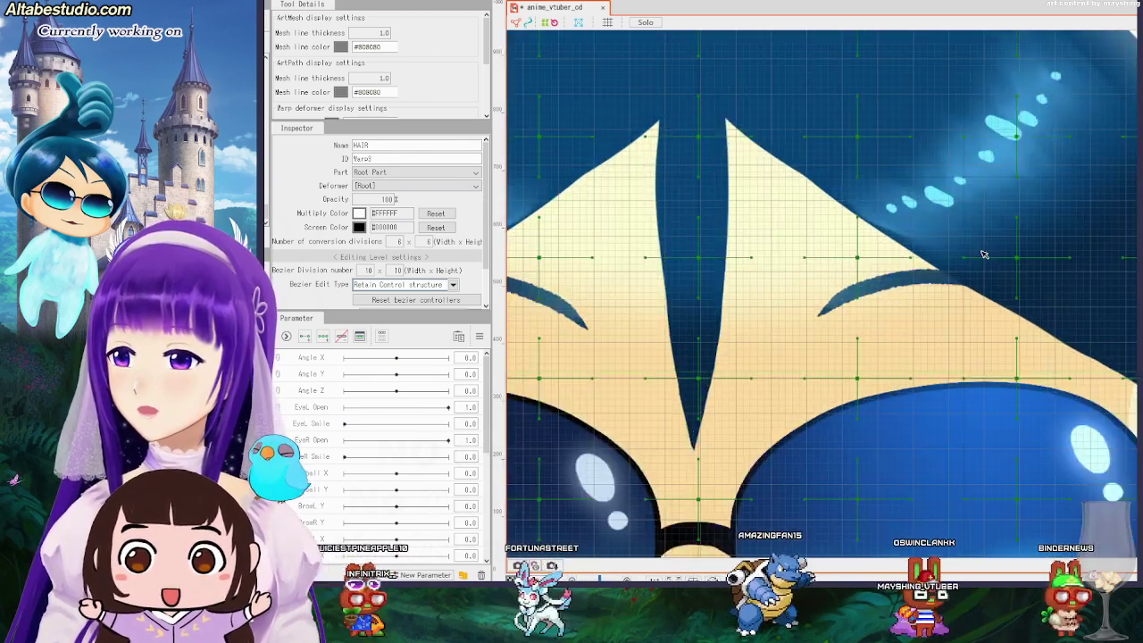
scroll(982, 255, "down", 2)
left_click_drag(896, 421, 1016, 165)
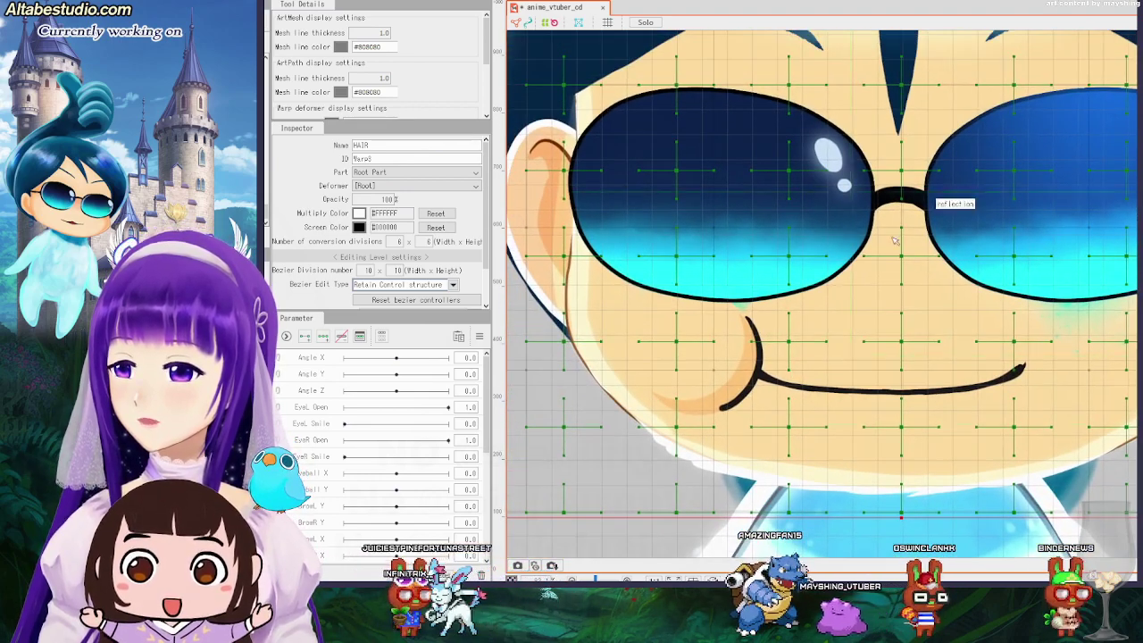
scroll(894, 239, "up", 3)
scroll(898, 242, "down", 1)
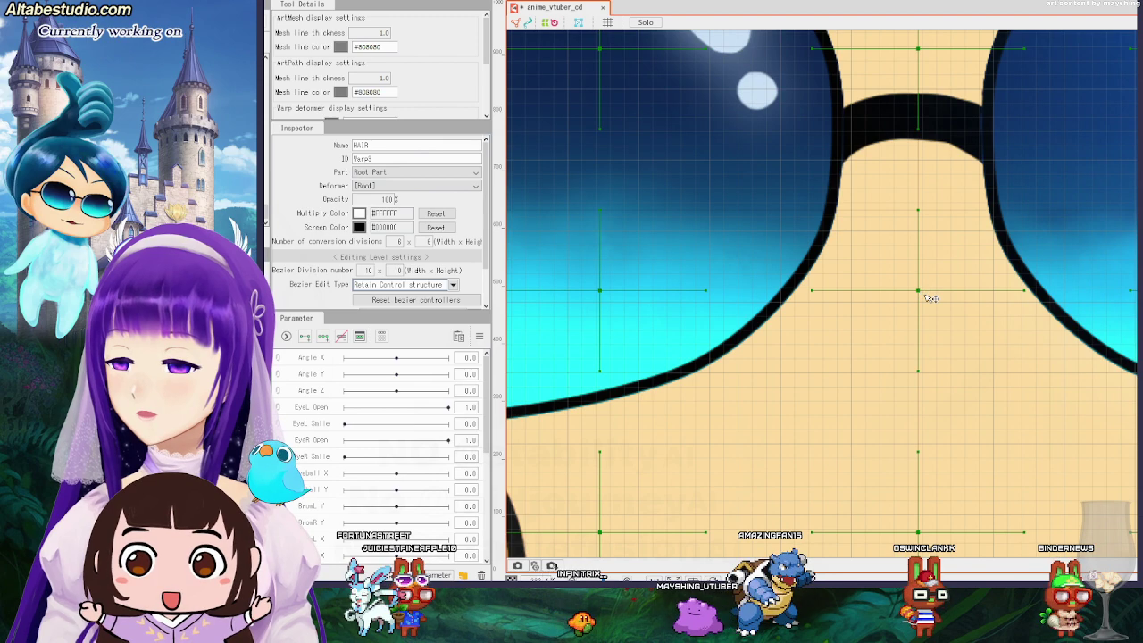
key("Down")
key("Down")
key("Down")
key("Down")
key("Down")
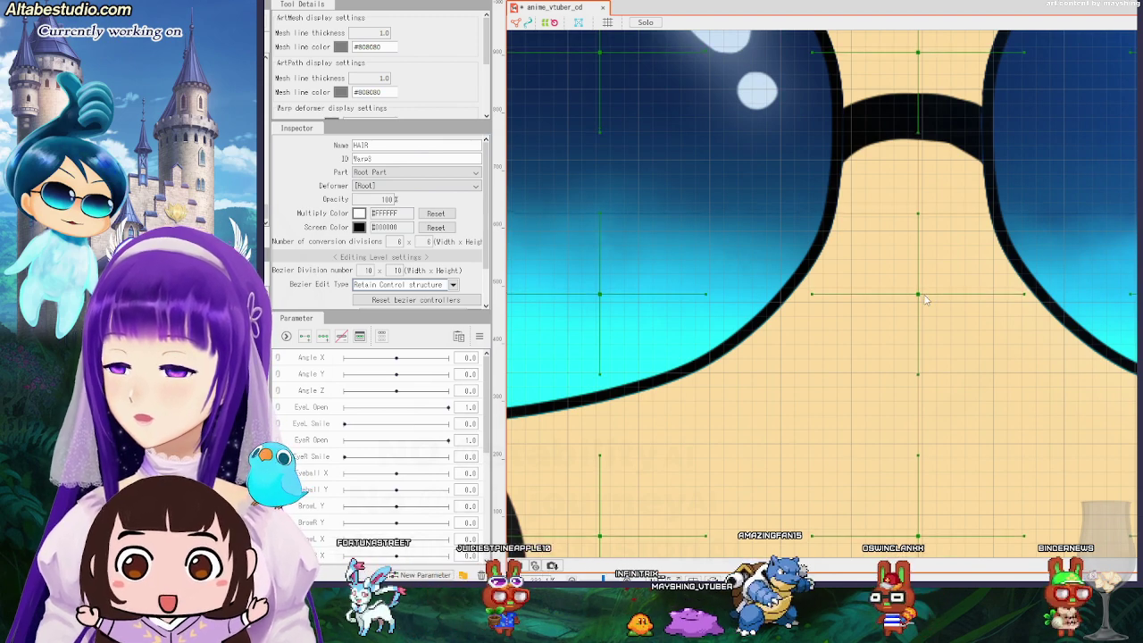
key("Right")
key("Right")
key("Right")
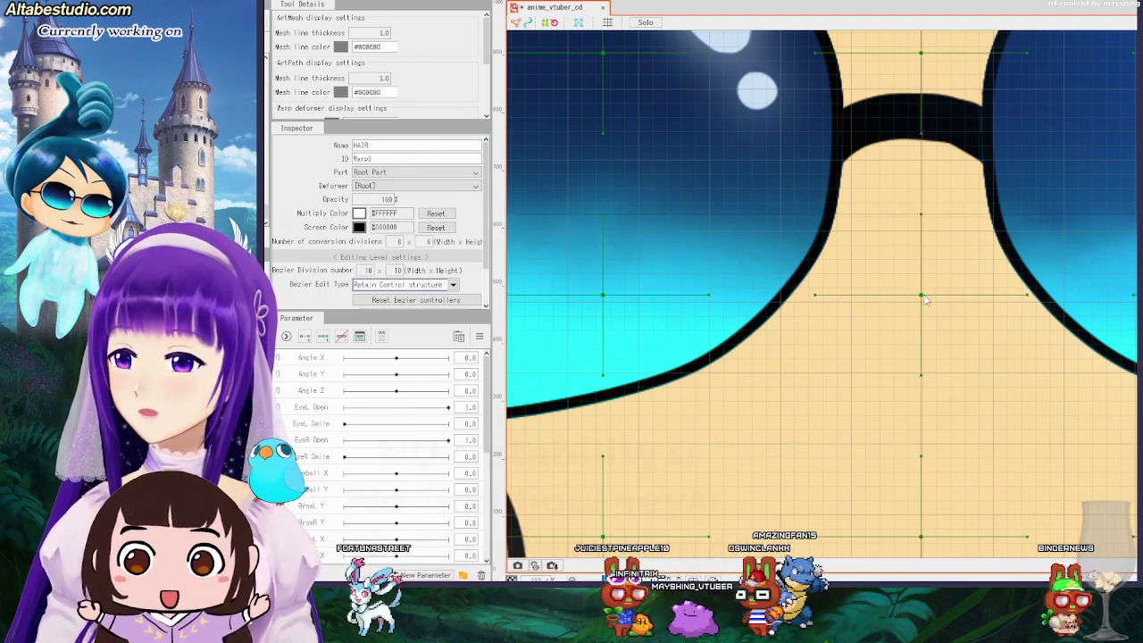
key("Right")
key("Down")
key("Down")
key("Down")
key("Down")
key("Down")
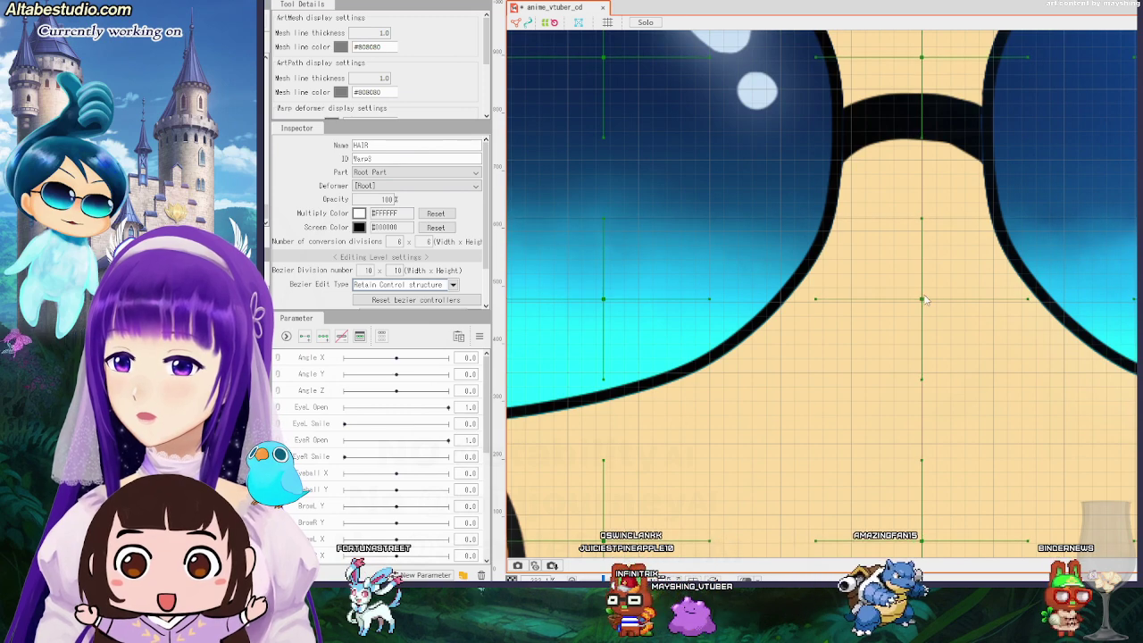
Nudge the HAIR warp deformer's grid slightly downward over the face.
key("Down")
key("Down")
key("Down")
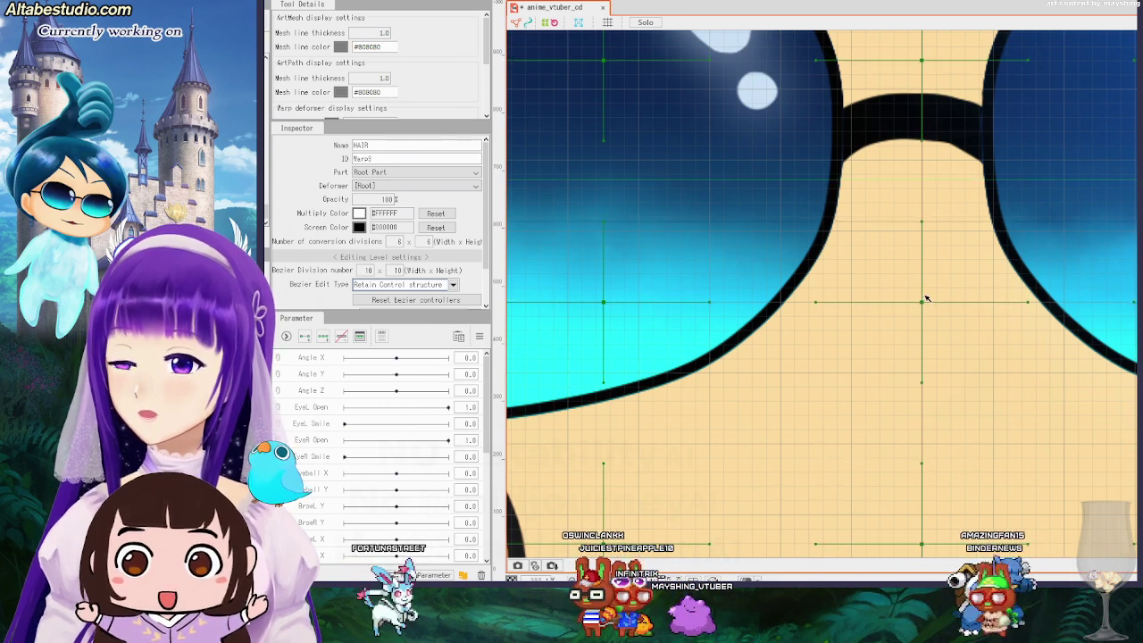
key("Down")
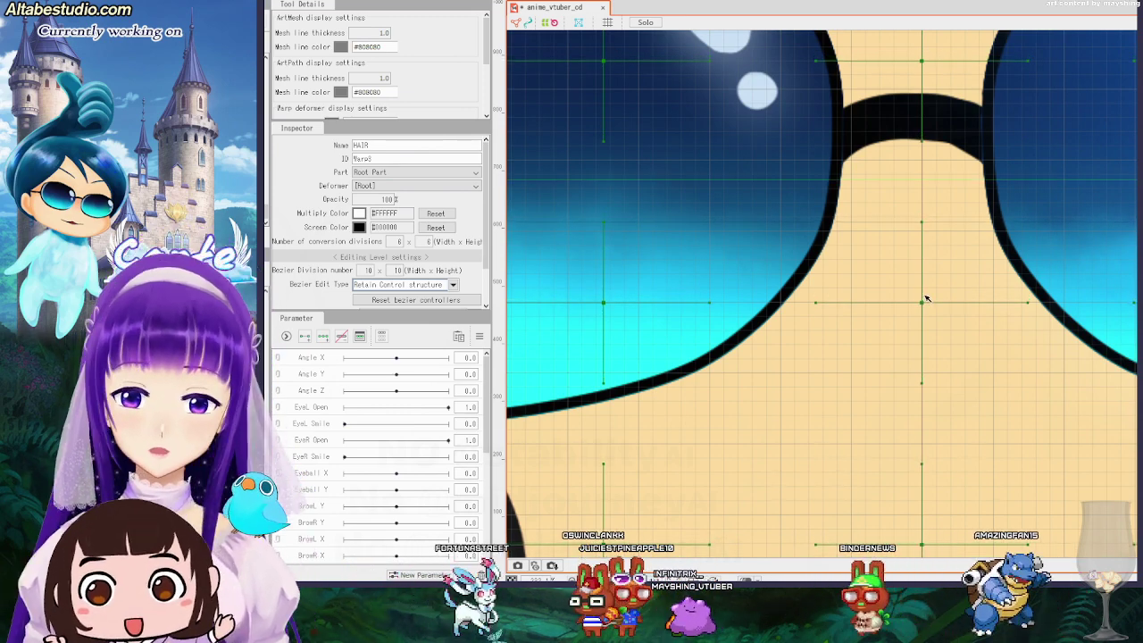
scroll(968, 259, "down", 5)
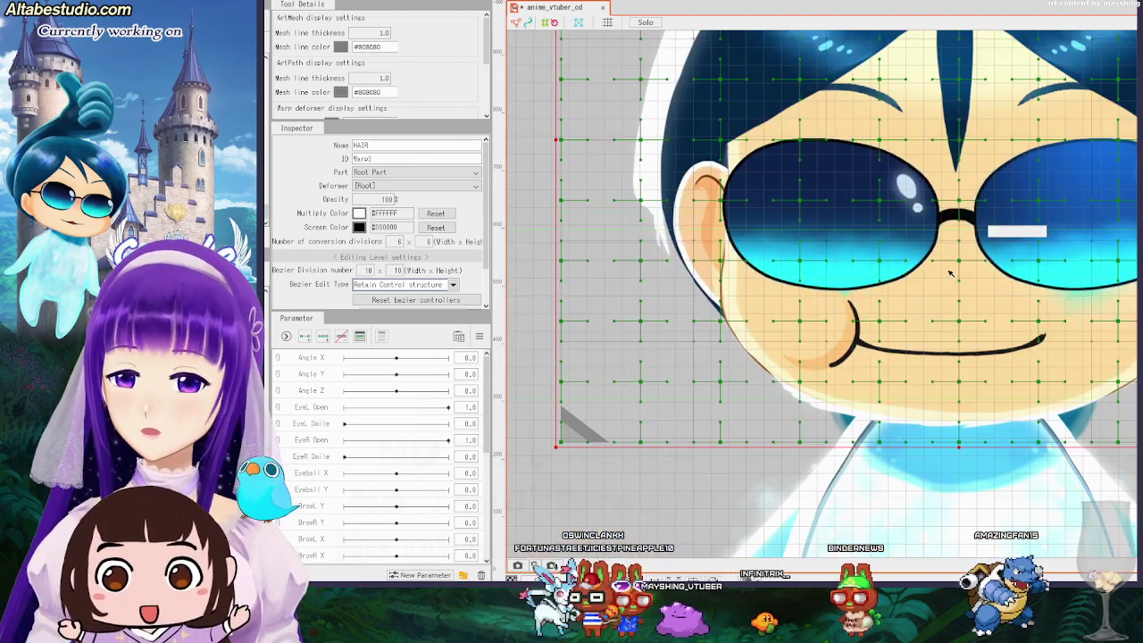
scroll(1103, 445, "up", 3)
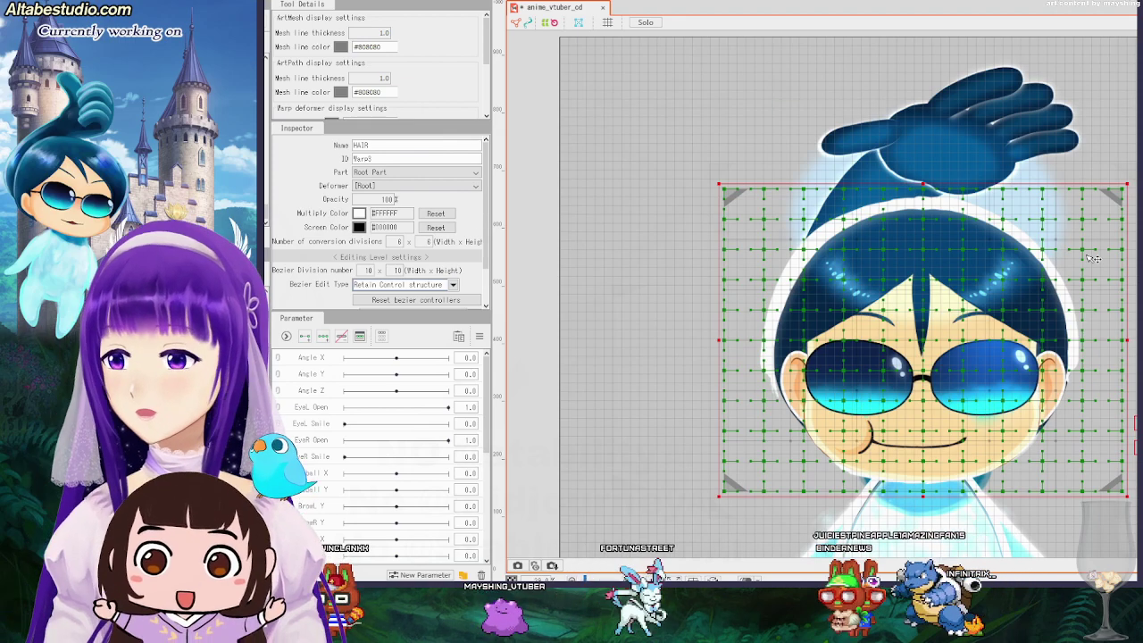
scroll(1093, 259, "up", 5)
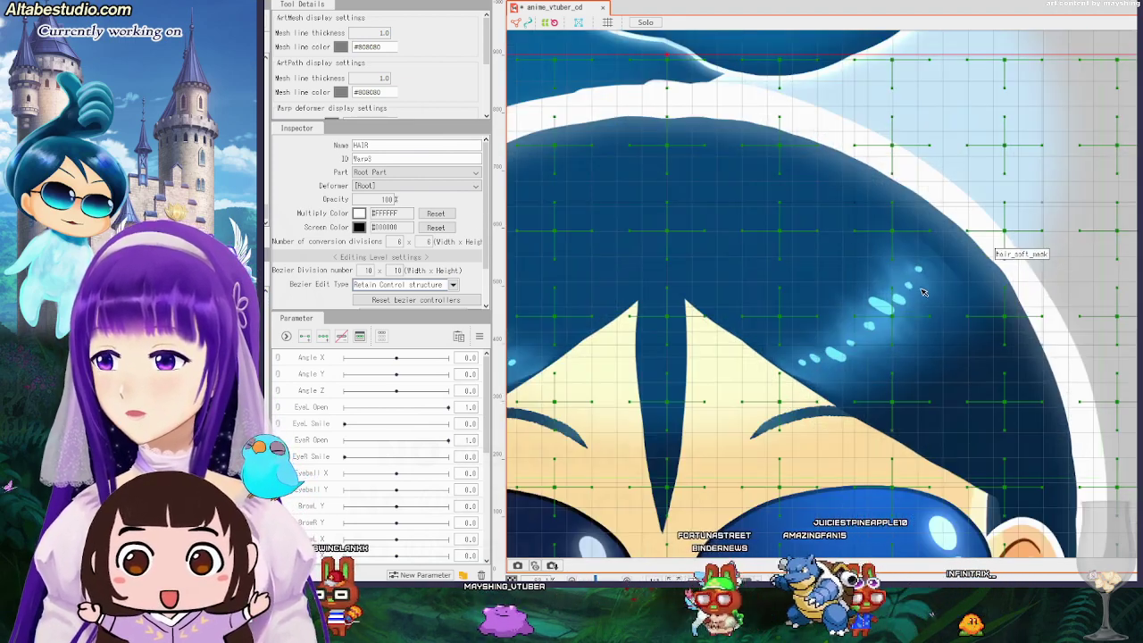
left_click_drag(894, 367, 1138, 0)
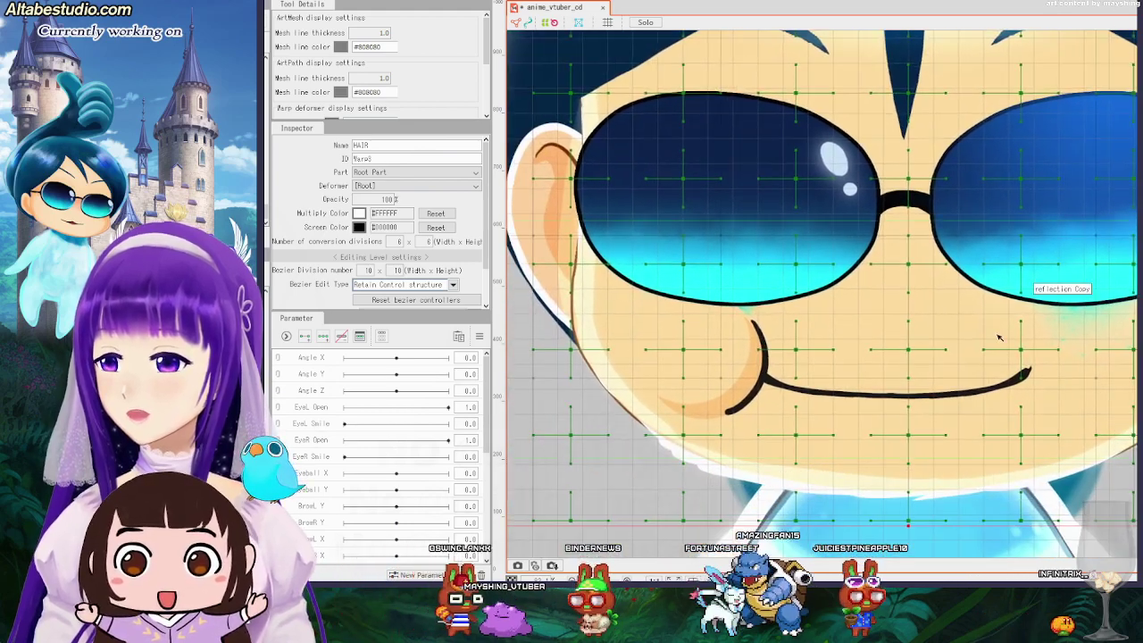
scroll(1005, 347, "down", 5)
scroll(1062, 374, "up", 2)
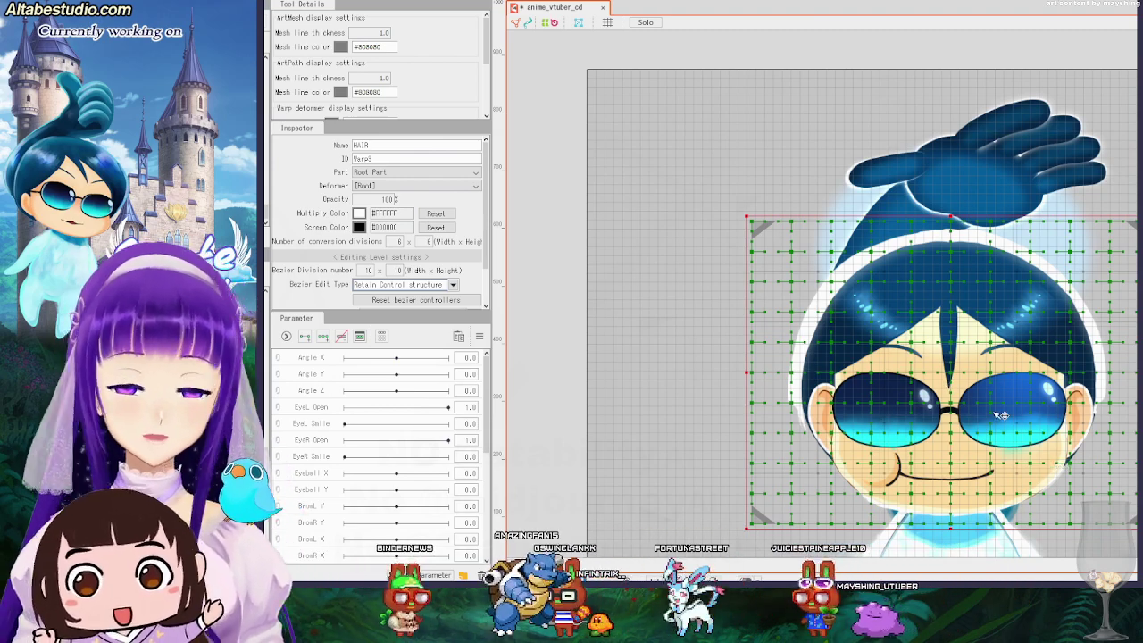
Pull the HAIR deformer's central control point slightly down, to just above the bridge of the glasses.
scroll(1001, 414, "up", 3)
scroll(920, 439, "up", 2)
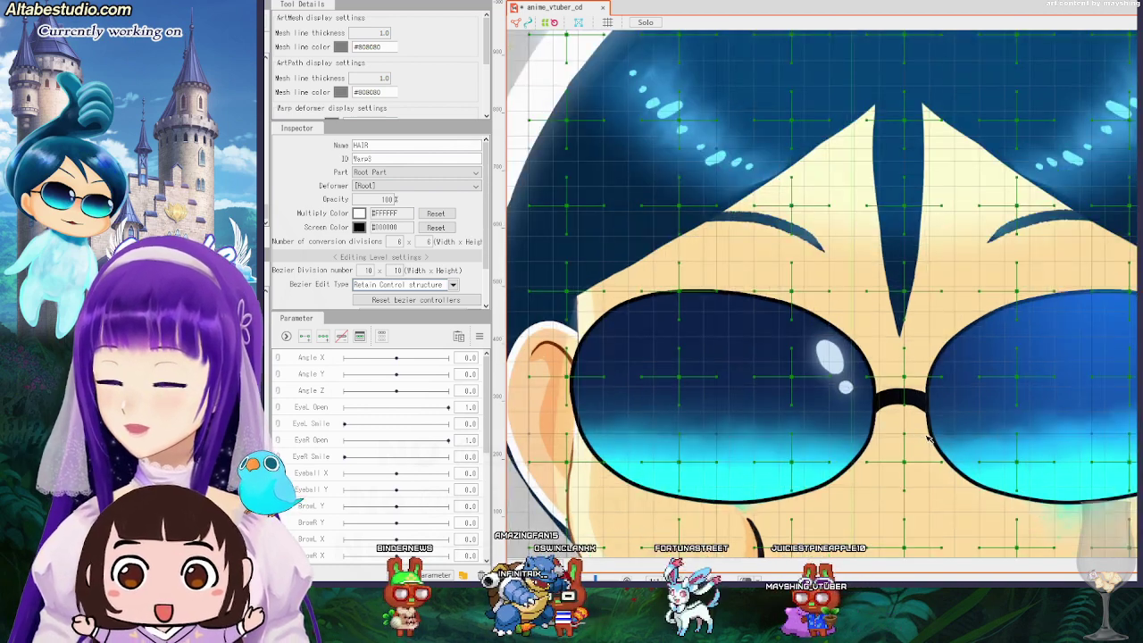
scroll(927, 437, "up", 1)
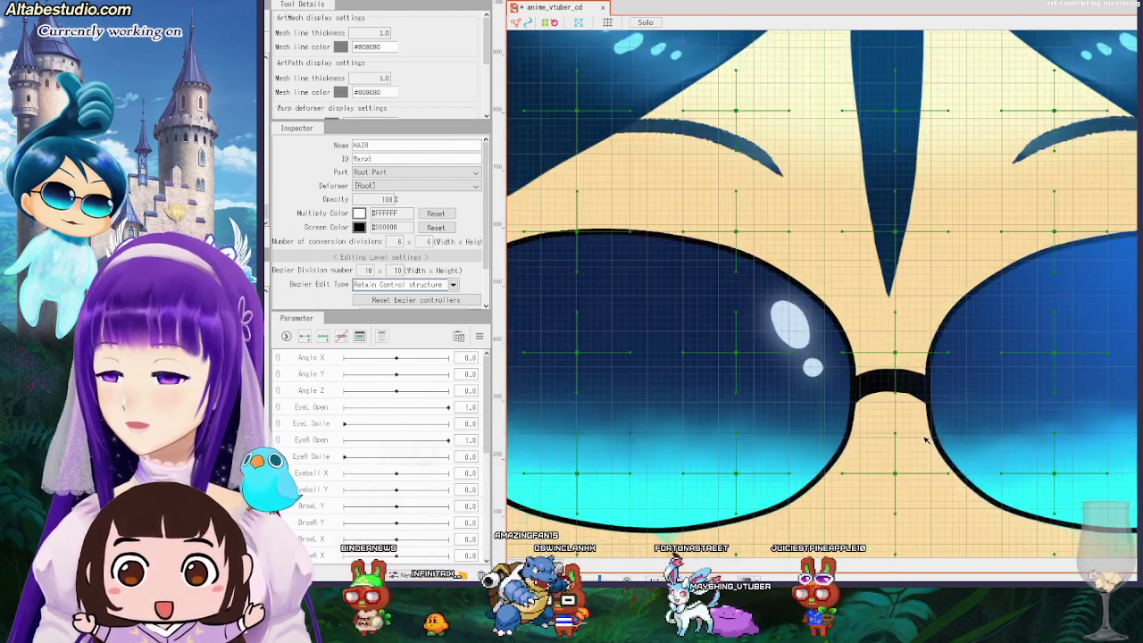
left_click_drag(902, 357, 903, 368)
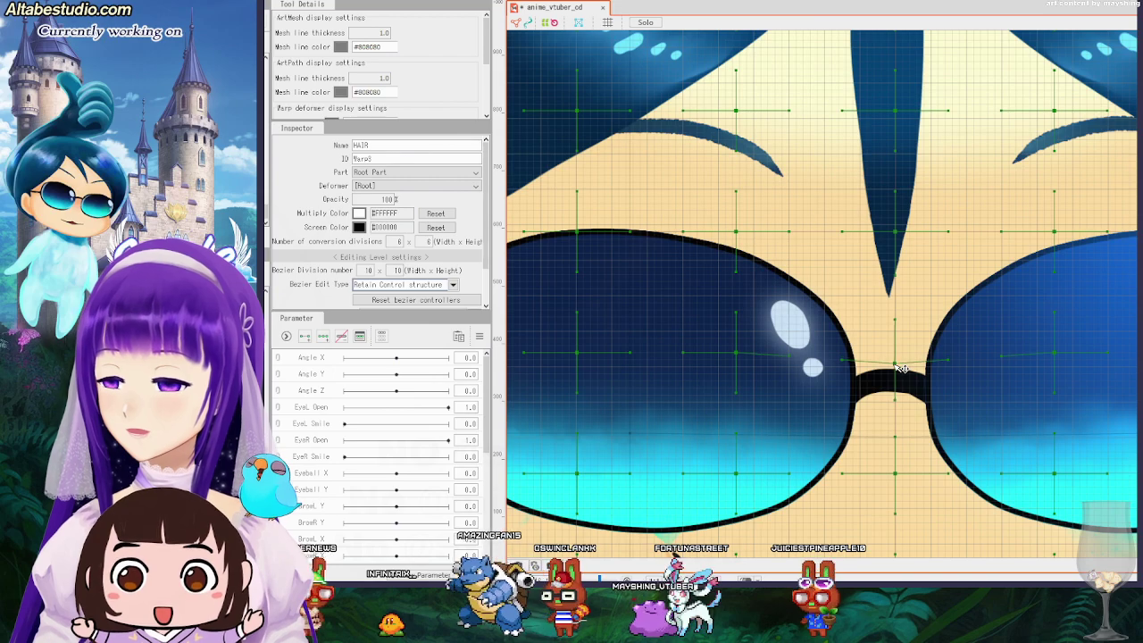
scroll(924, 352, "down", 3)
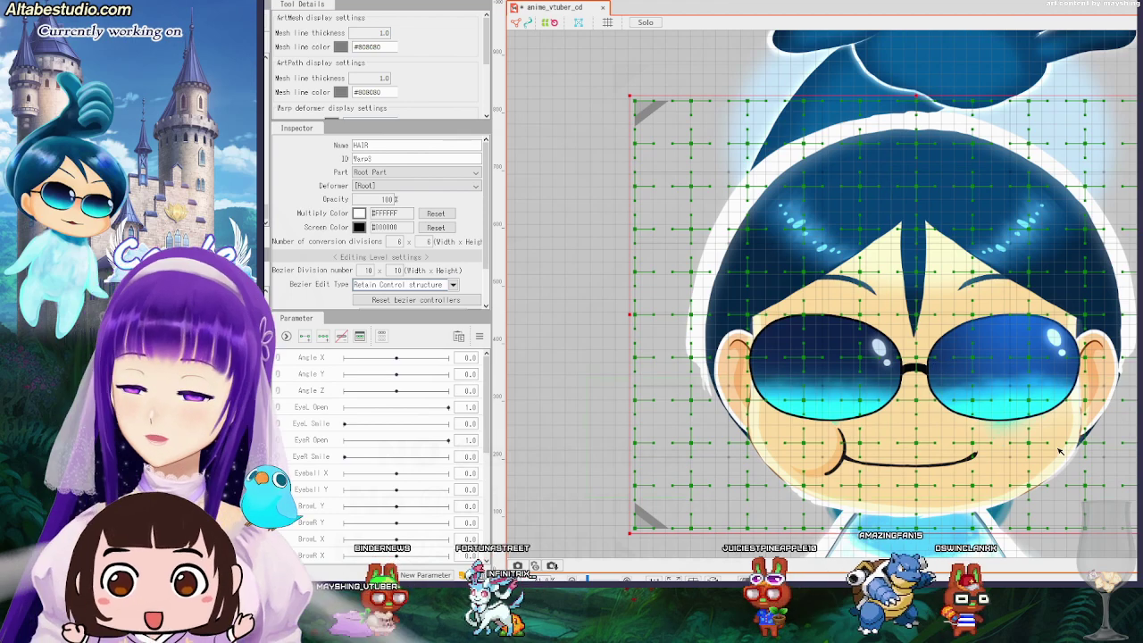
Move the glare_streak mesh slightly upward, and raise the reflection Copy mesh so its centre sits level with the bottom rim of the glasses.
left_click(1007, 430)
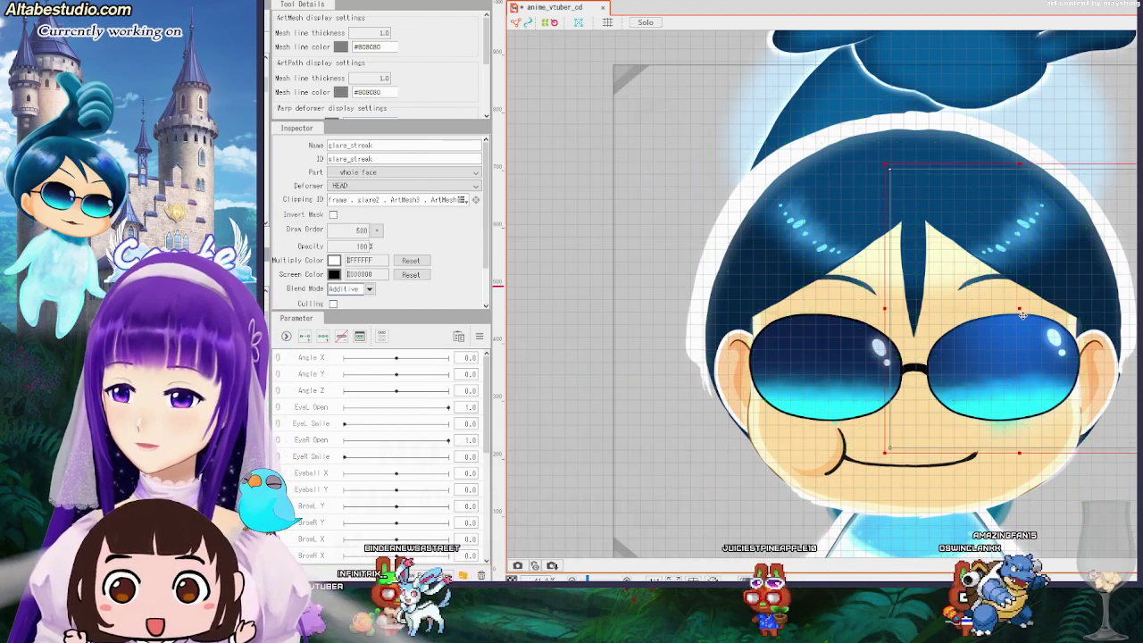
mouse_move(1019, 309)
left_mouse_down()
mouse_move(1016, 275)
mouse_move(1021, 291)
left_mouse_up()
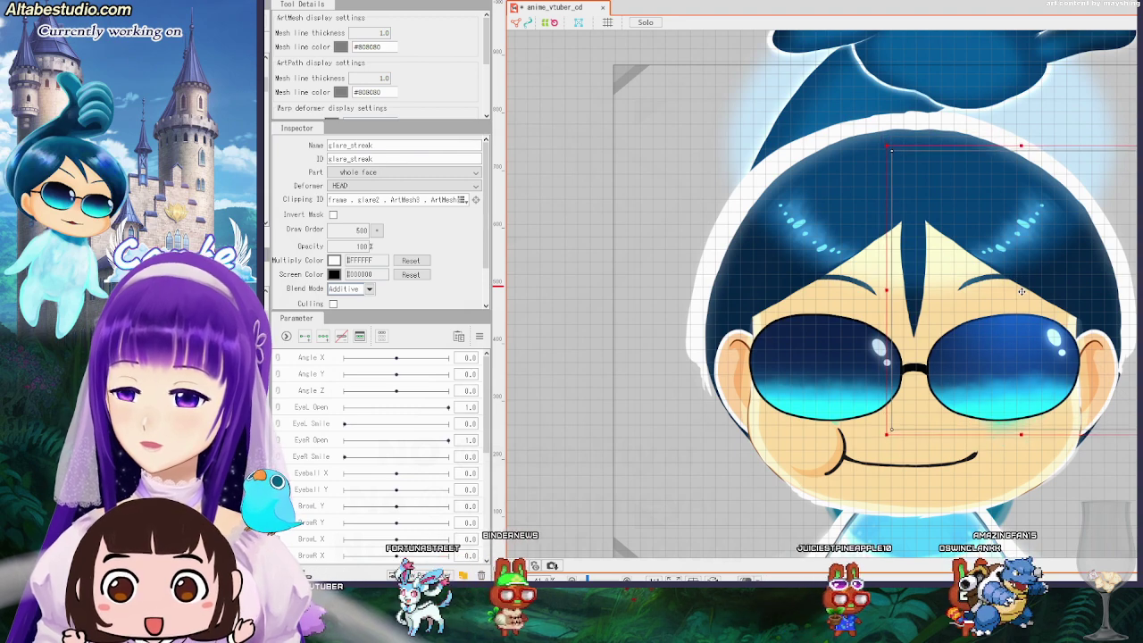
scroll(1009, 436, "up", 4)
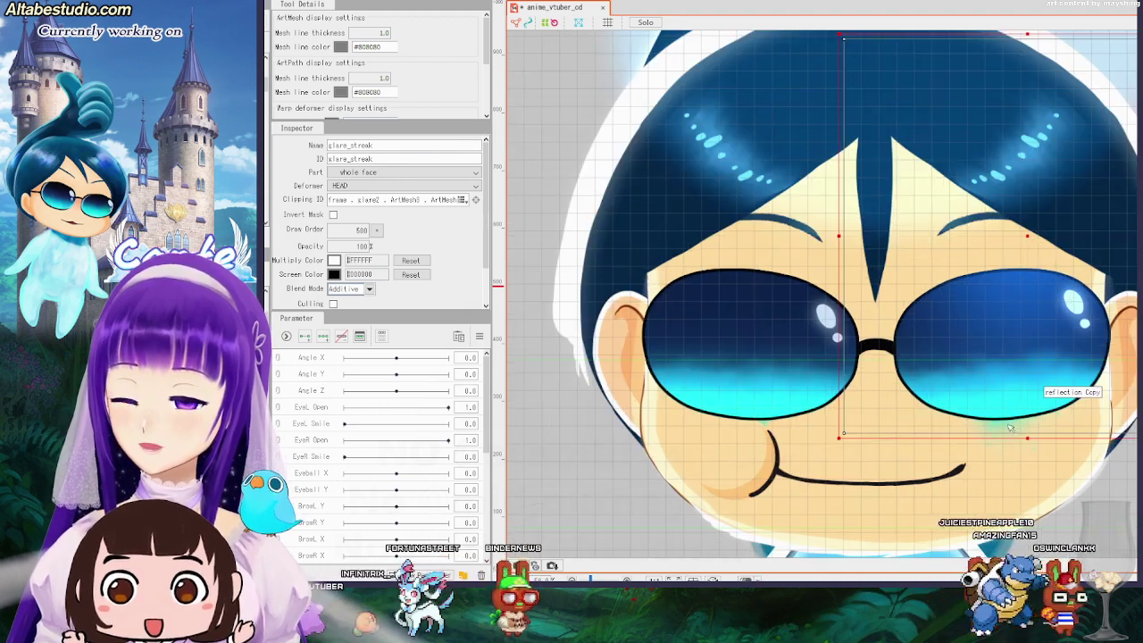
left_click(1011, 431)
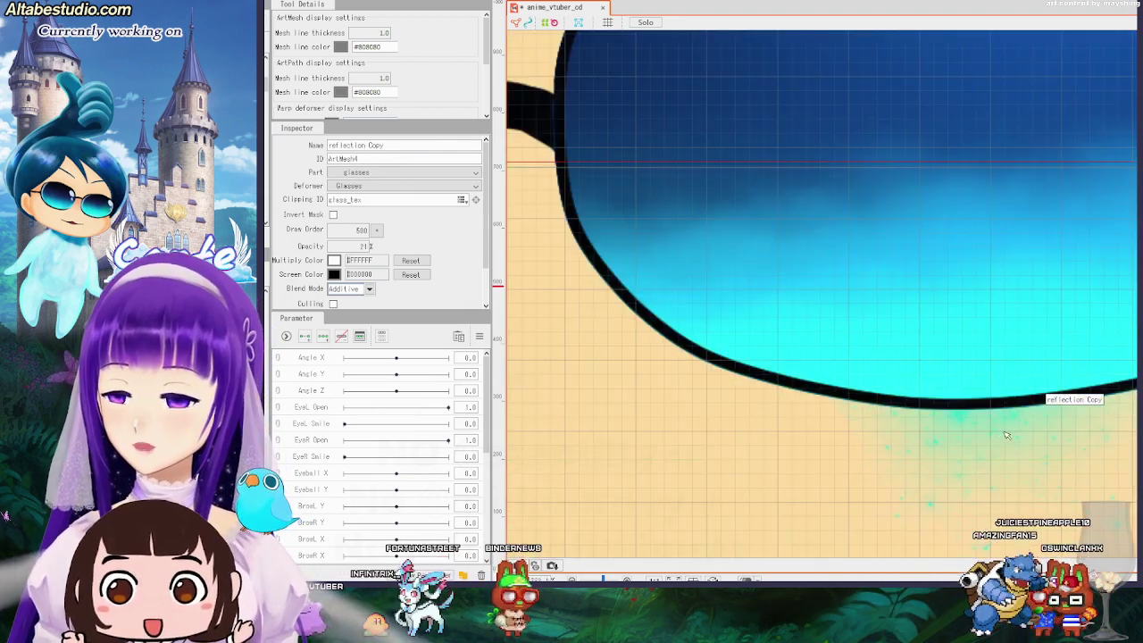
scroll(1006, 435, "down", 5)
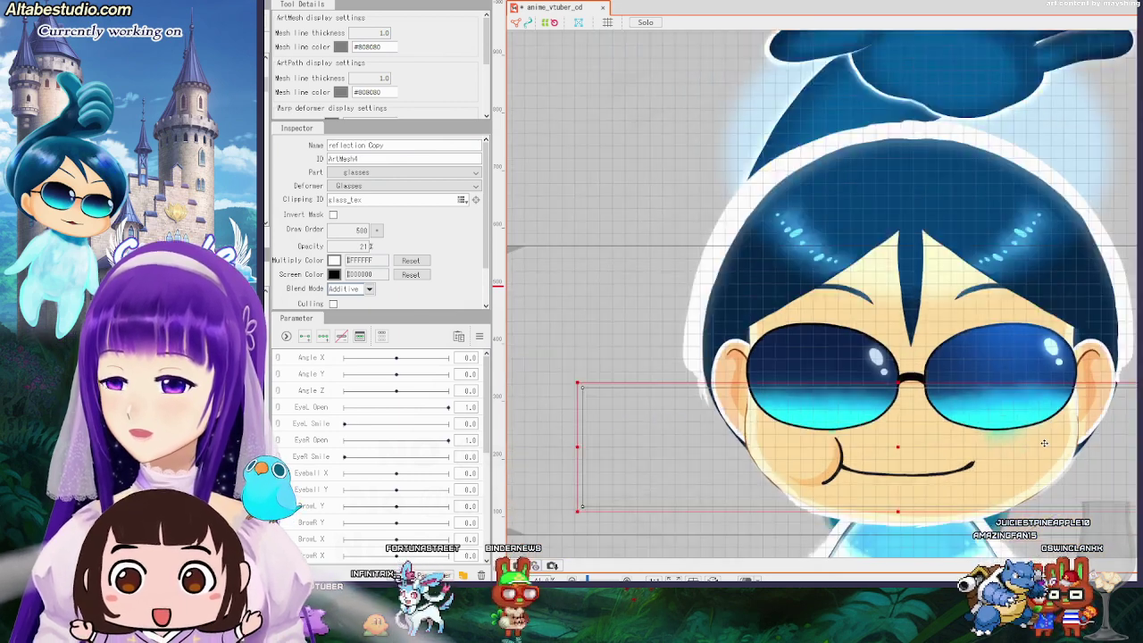
mouse_move(898, 446)
left_mouse_down()
mouse_move(904, 406)
mouse_move(980, 412)
mouse_move(882, 421)
mouse_move(899, 430)
left_mouse_up()
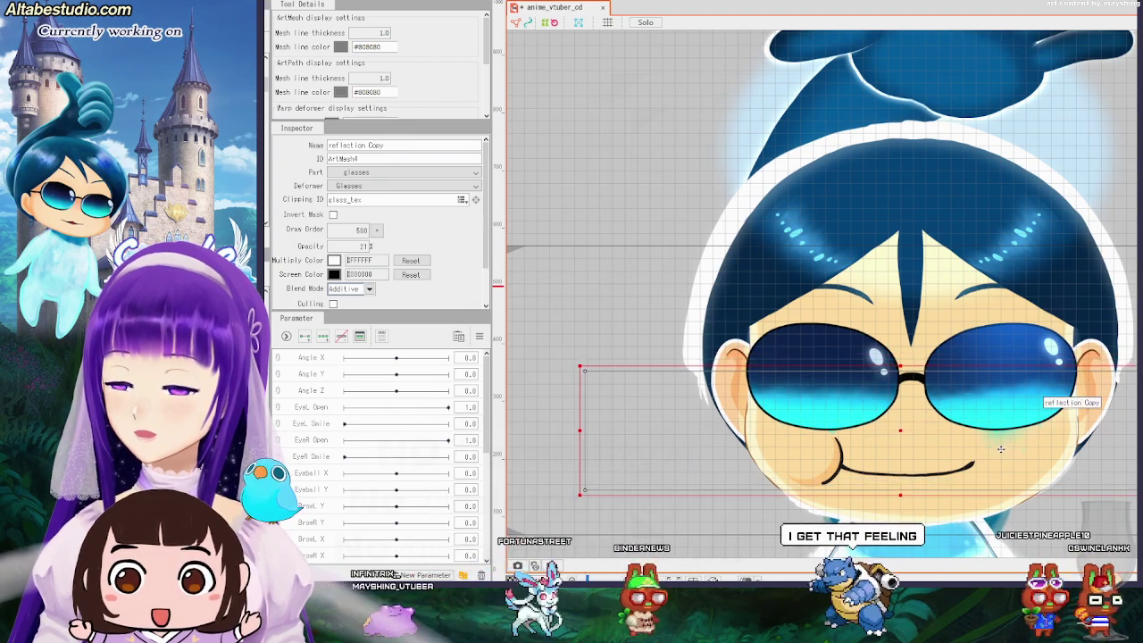
Select the Glasses warp deformer, check its grid across the whole face, and clear the selection.
scroll(987, 433, "up", 3)
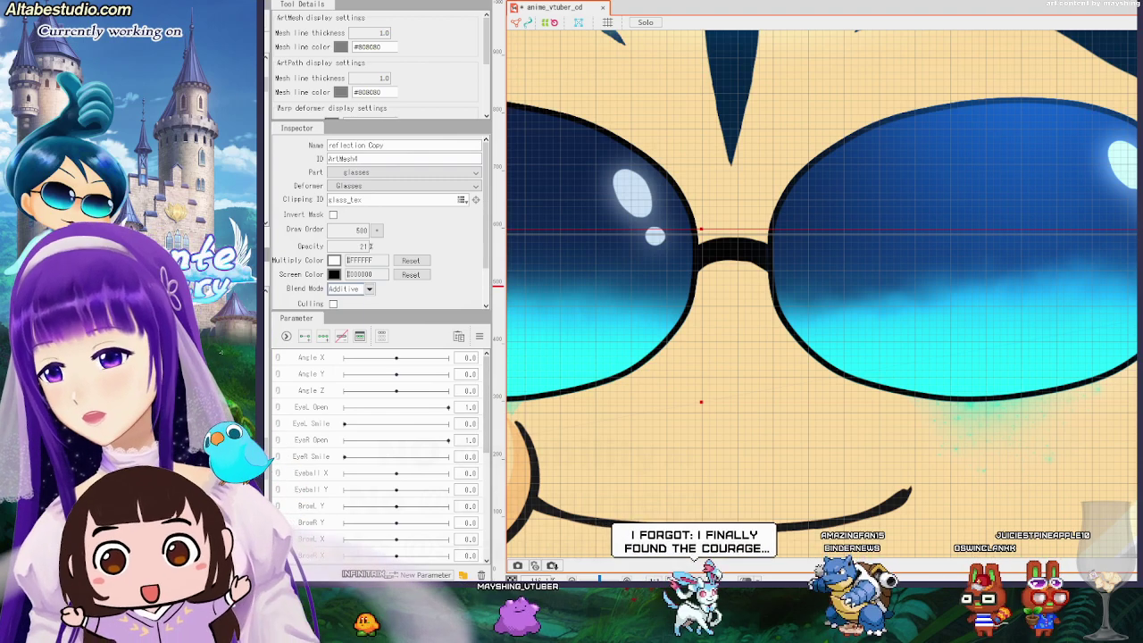
left_click(633, 193)
left_click(735, 207)
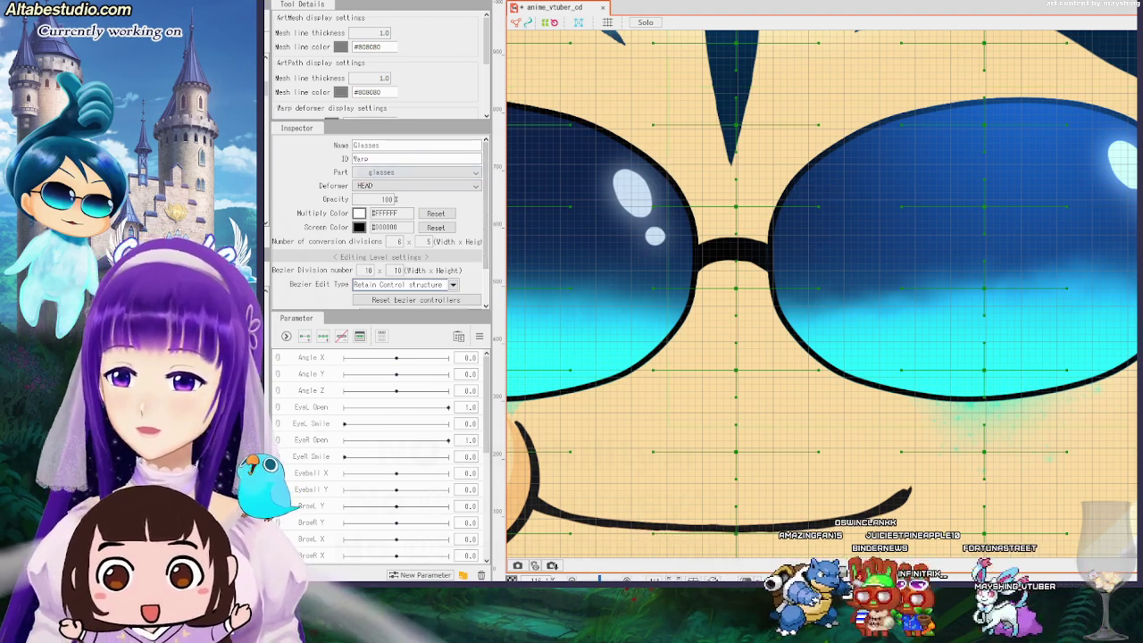
scroll(954, 323, "down", 5)
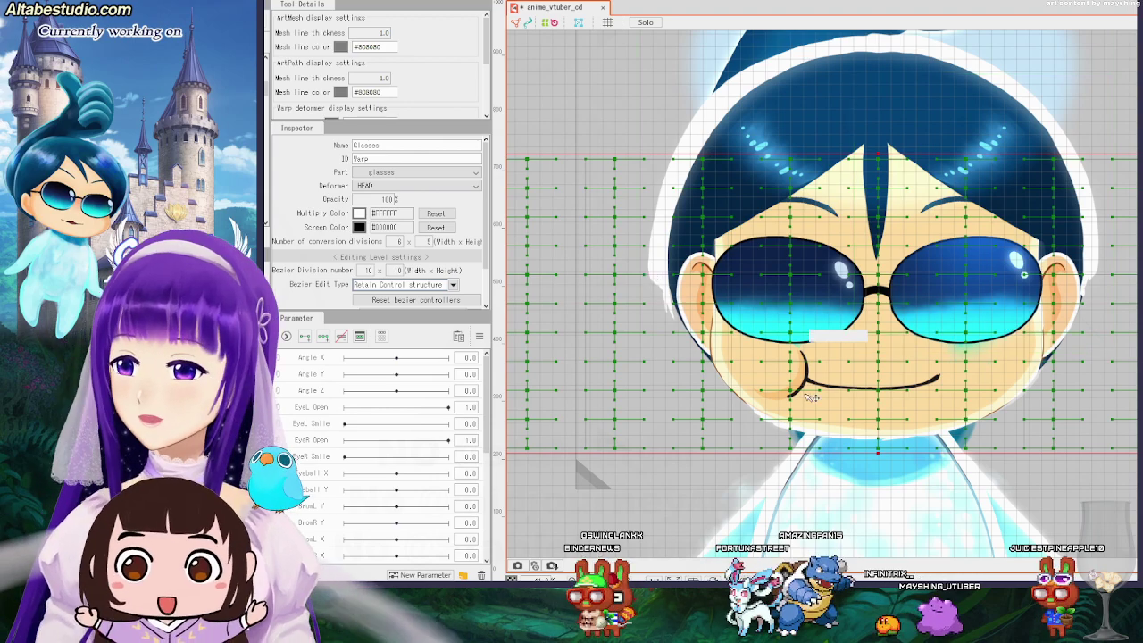
left_click(1128, 516)
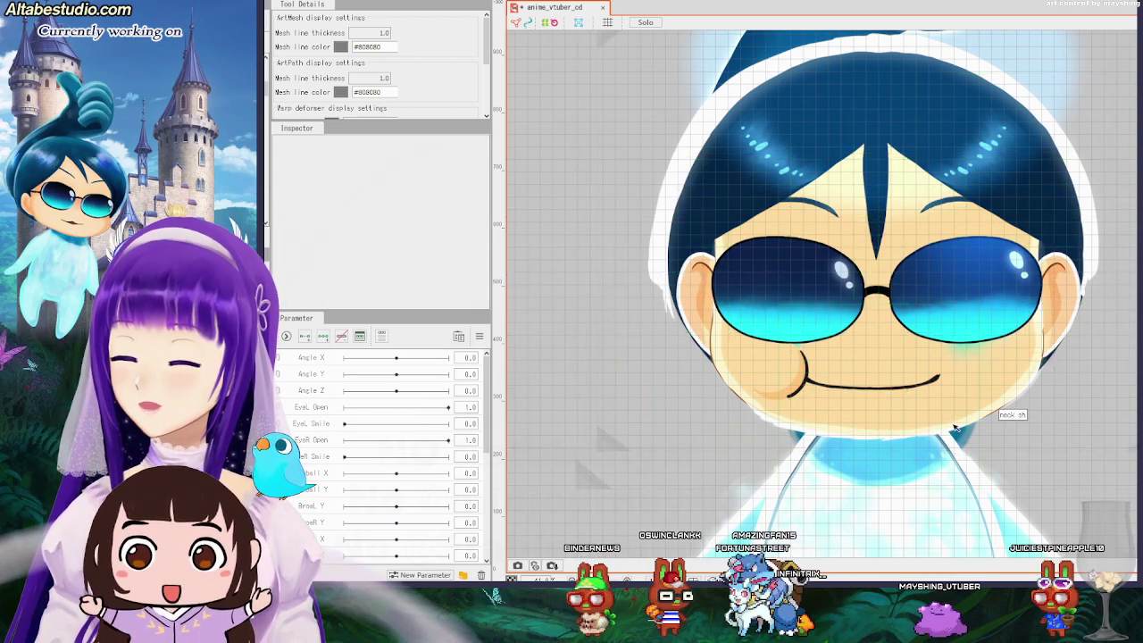
Examine the reflection Copy and glare_streak meshes where the cyan speckles spill below the brighter lens.
left_click(966, 358)
scroll(969, 358, "up", 5)
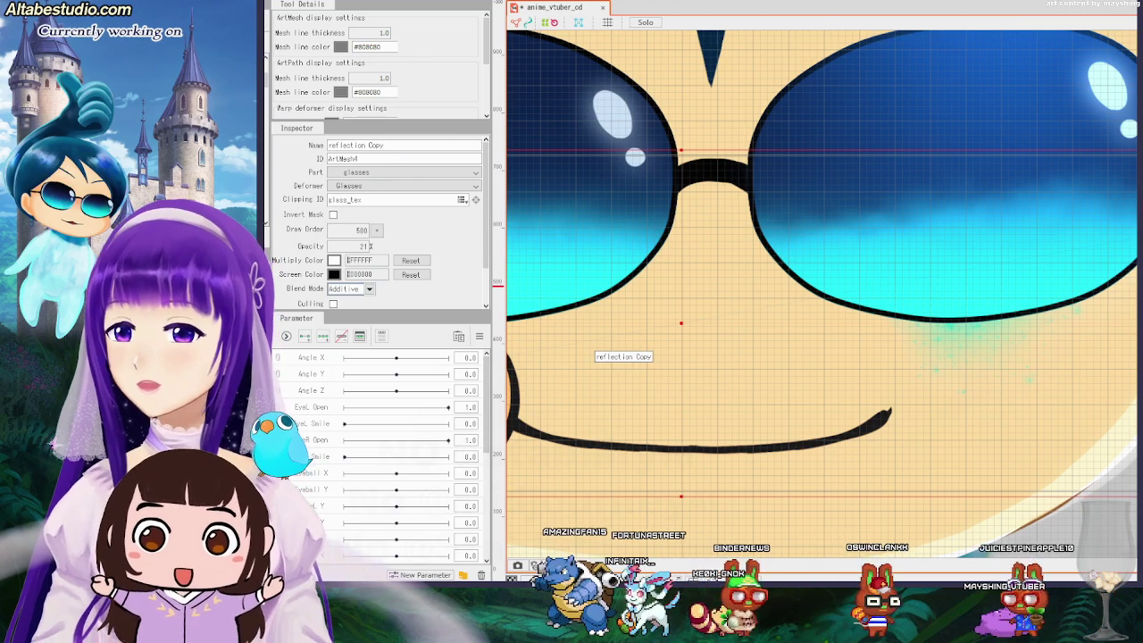
left_click(648, 348)
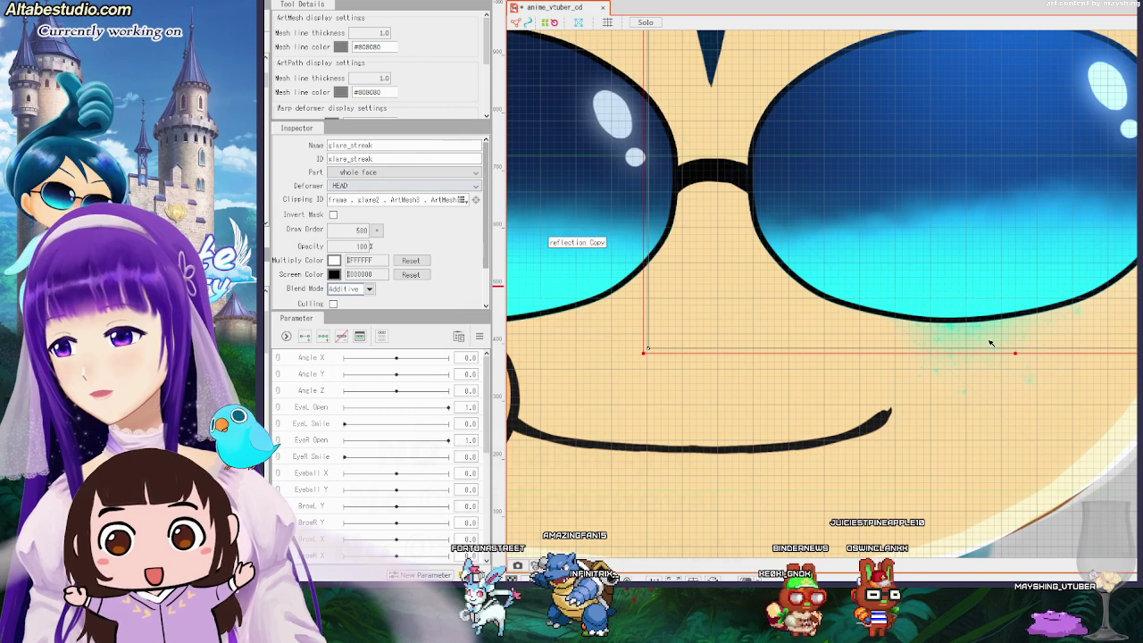
scroll(967, 335, "up", 5)
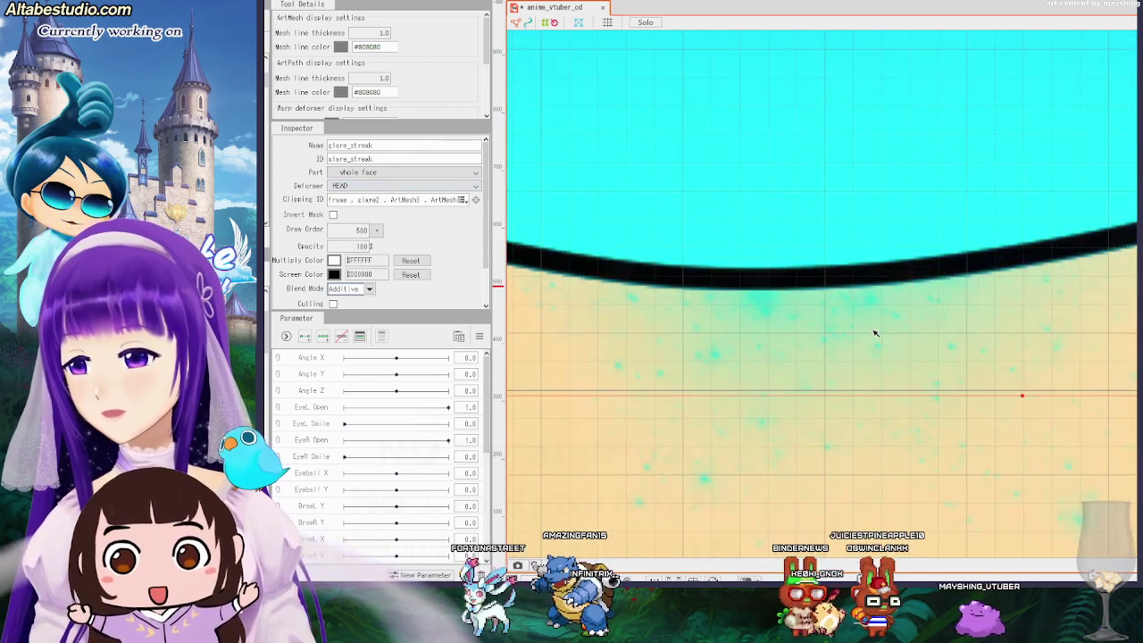
left_click(874, 333)
scroll(875, 334, "down", 3)
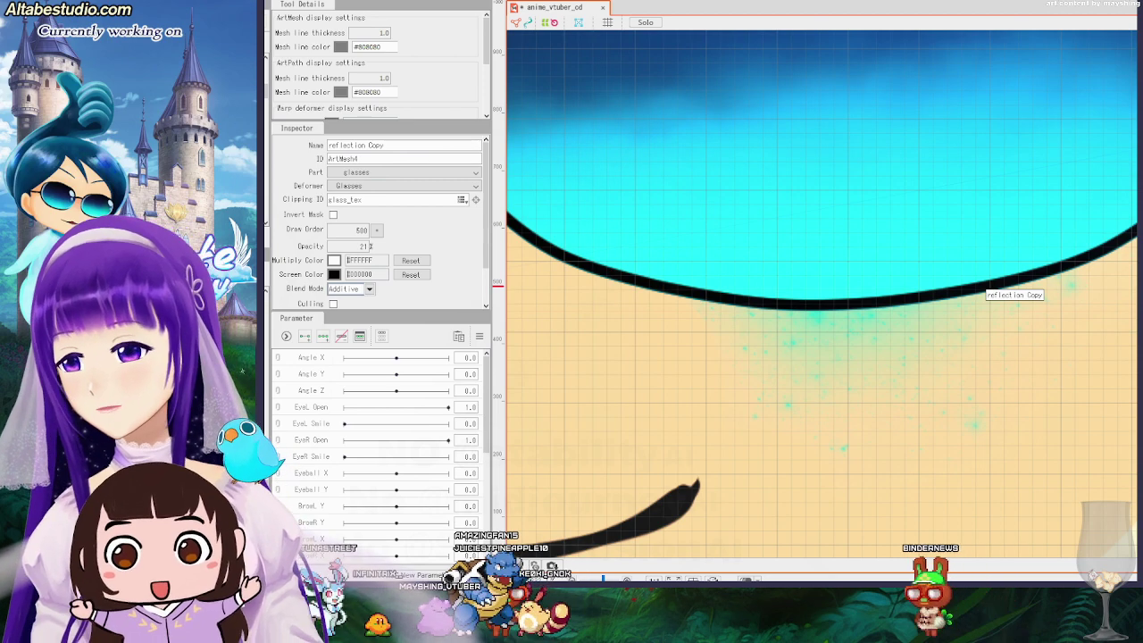
Select the BODY part of the model and lock it.
left_click(982, 285)
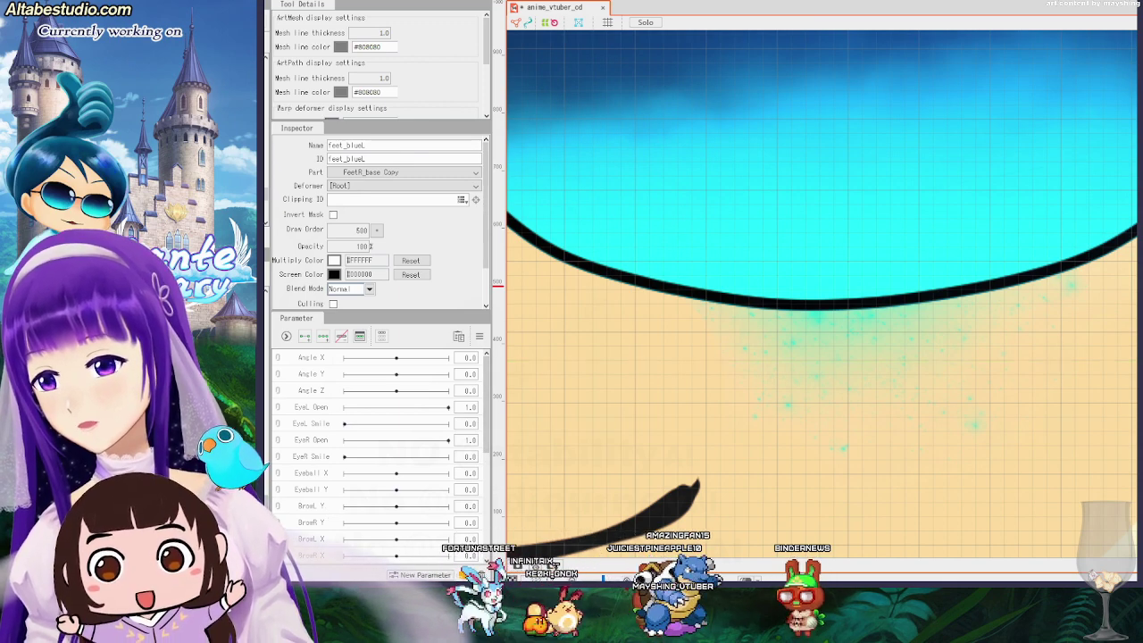
left_click(244, 373)
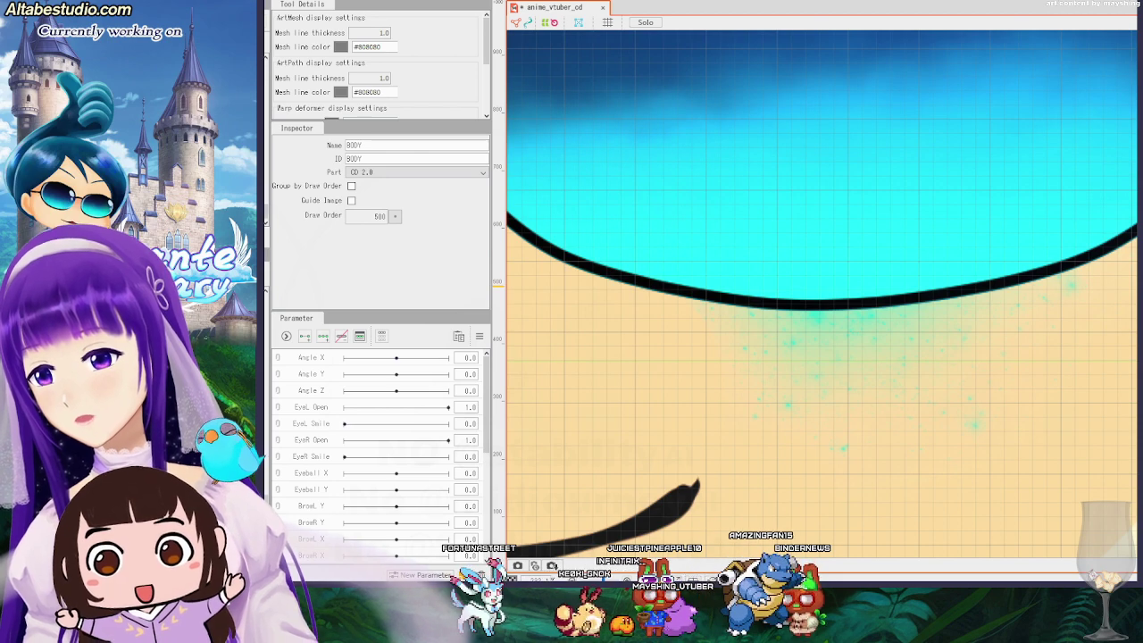
left_click(179, 373)
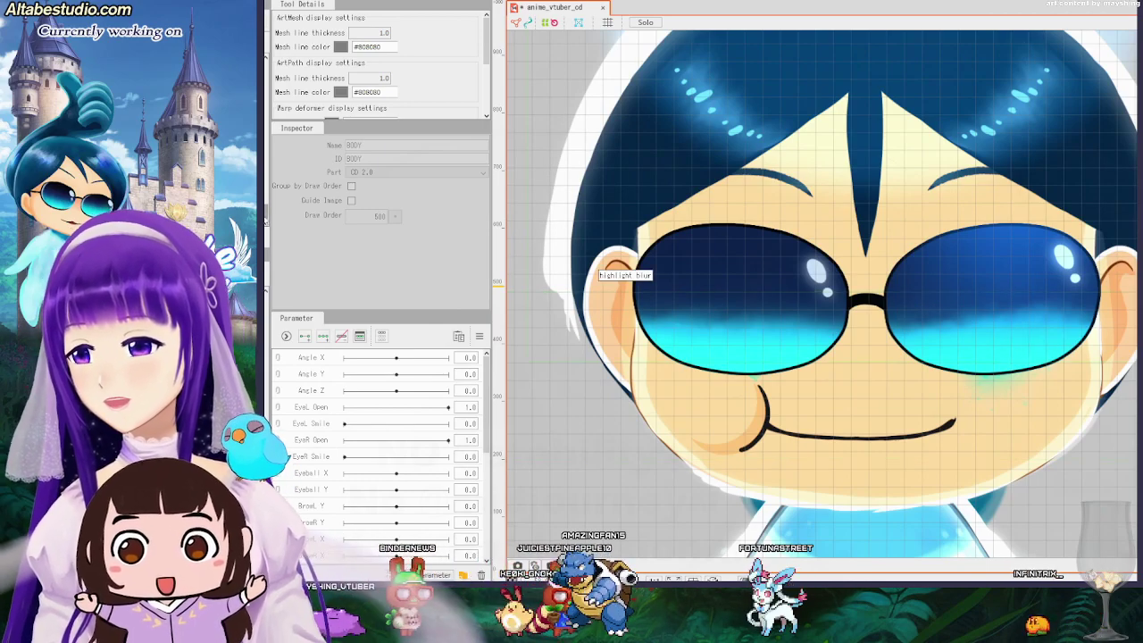
Select the HEAD deformer, the front_hairL mesh and the whole face part in turn to check their settings.
scroll(975, 244, "down", 2)
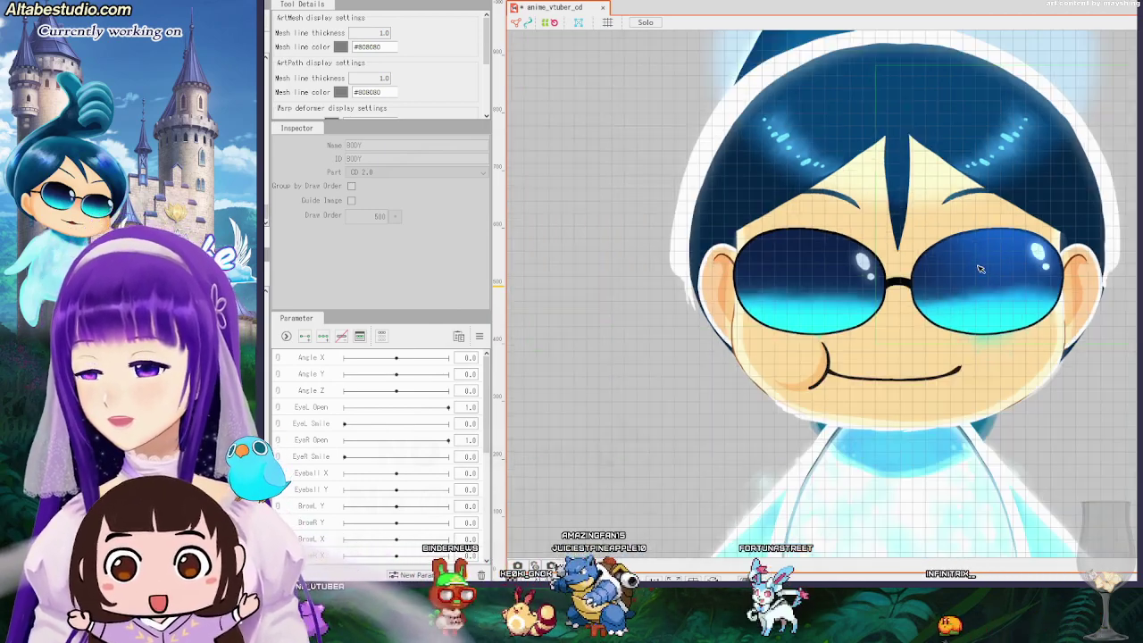
left_click_drag(1108, 373, 1081, 475)
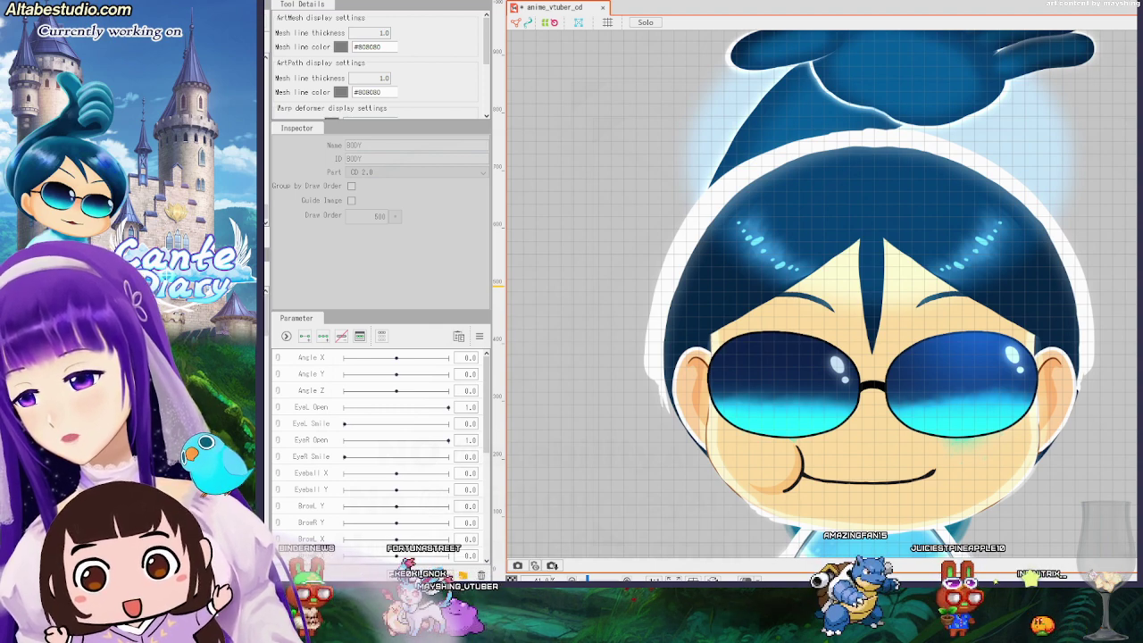
left_click(214, 286)
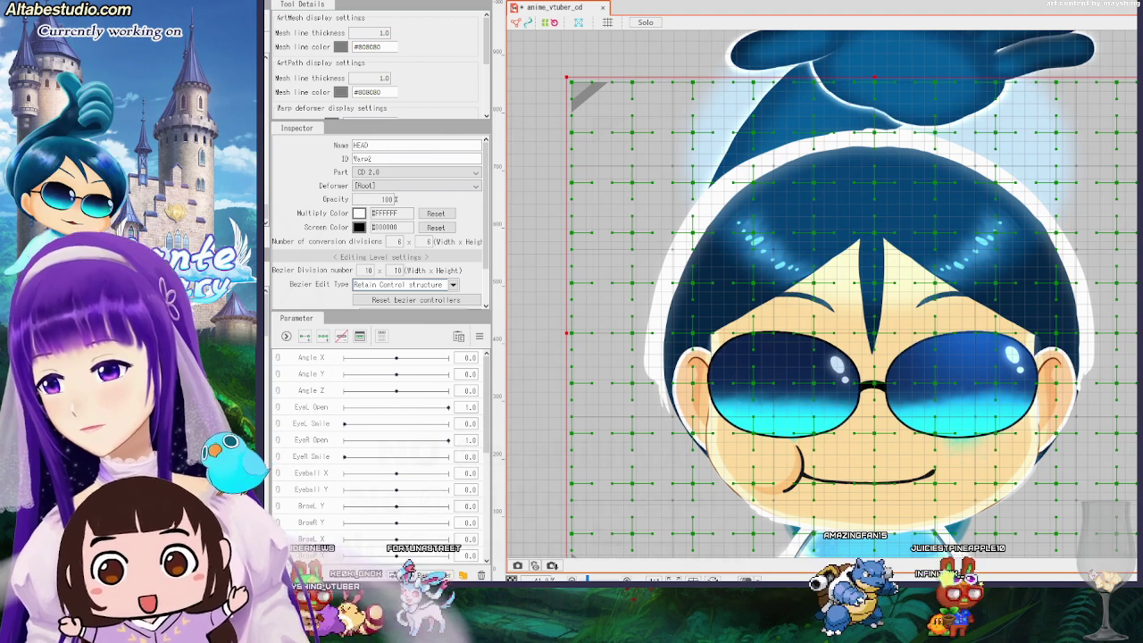
left_click(743, 285)
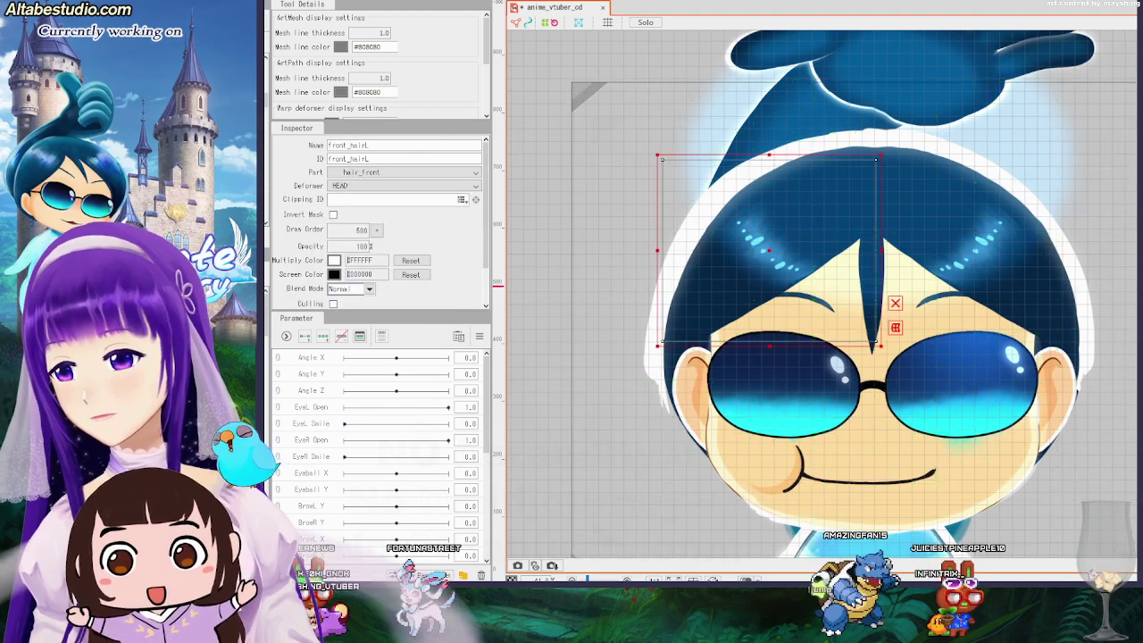
left_click(214, 285)
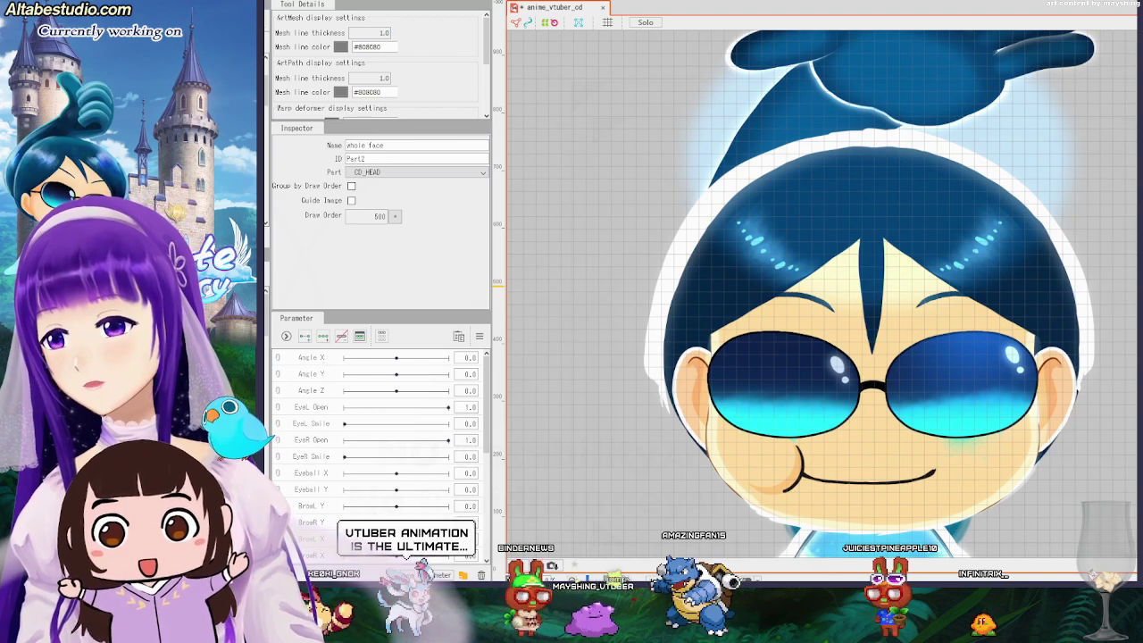
Clip the hair_soft_mask mesh to every mesh in the whole face part and clear the selection.
left_click(1040, 141)
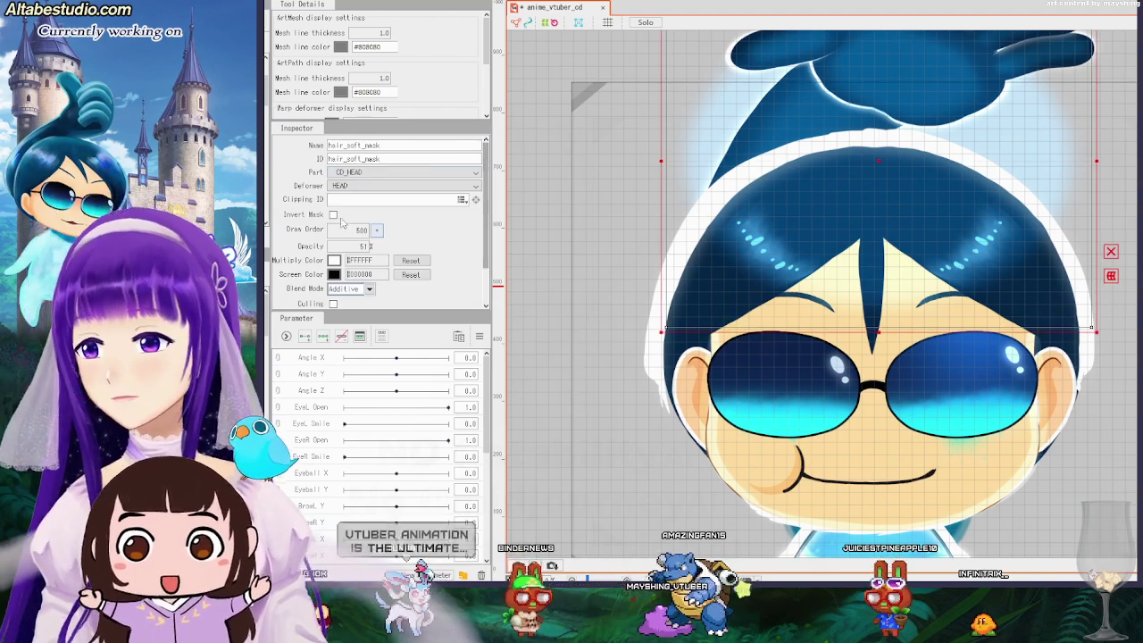
left_click(461, 201)
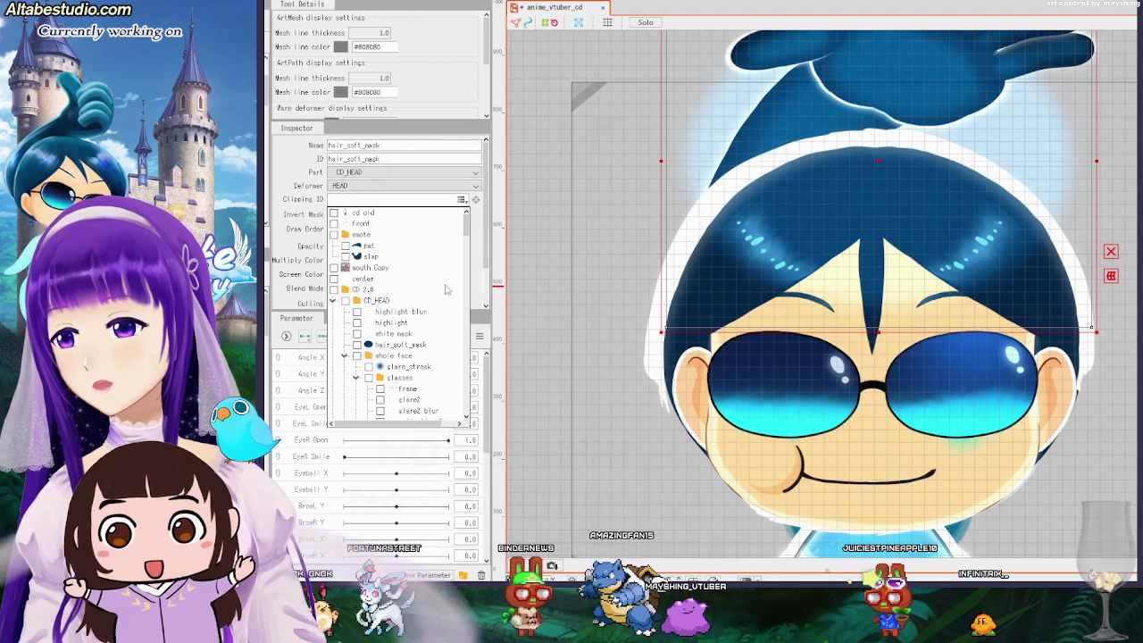
mouse_move(465, 230)
left_mouse_down()
mouse_move(473, 266)
mouse_move(469, 248)
left_mouse_up()
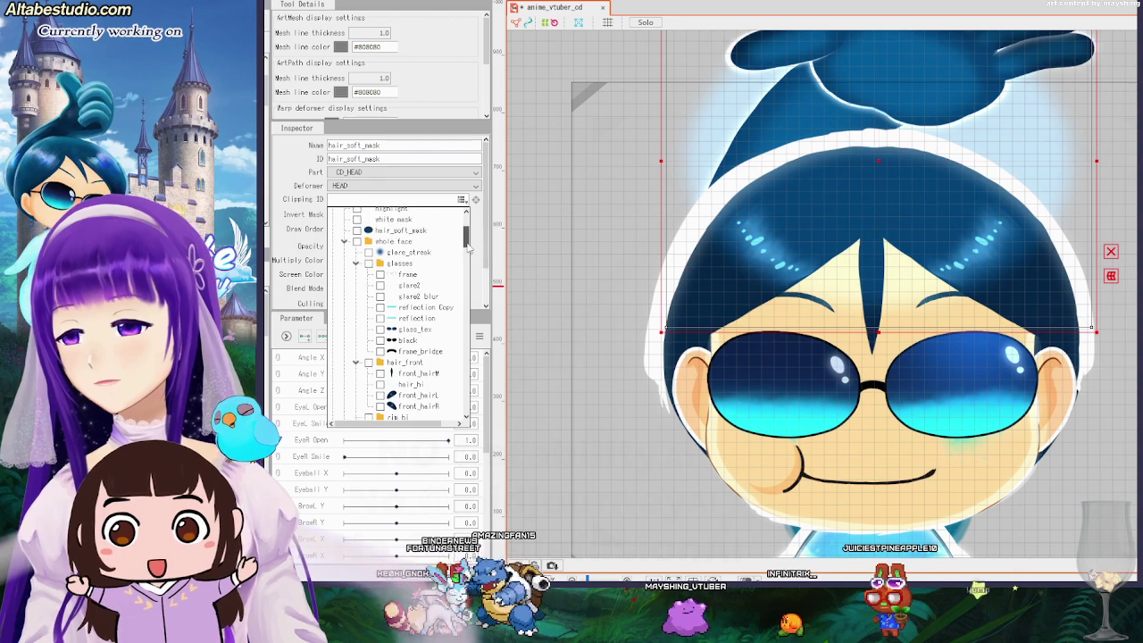
left_click(356, 242)
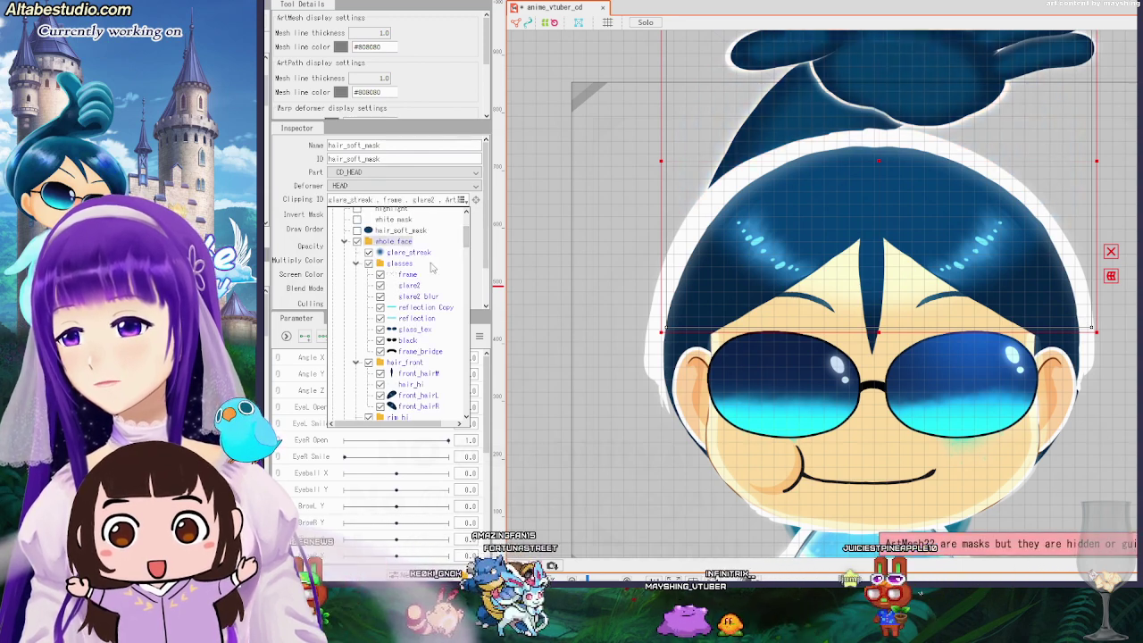
left_click(1096, 332)
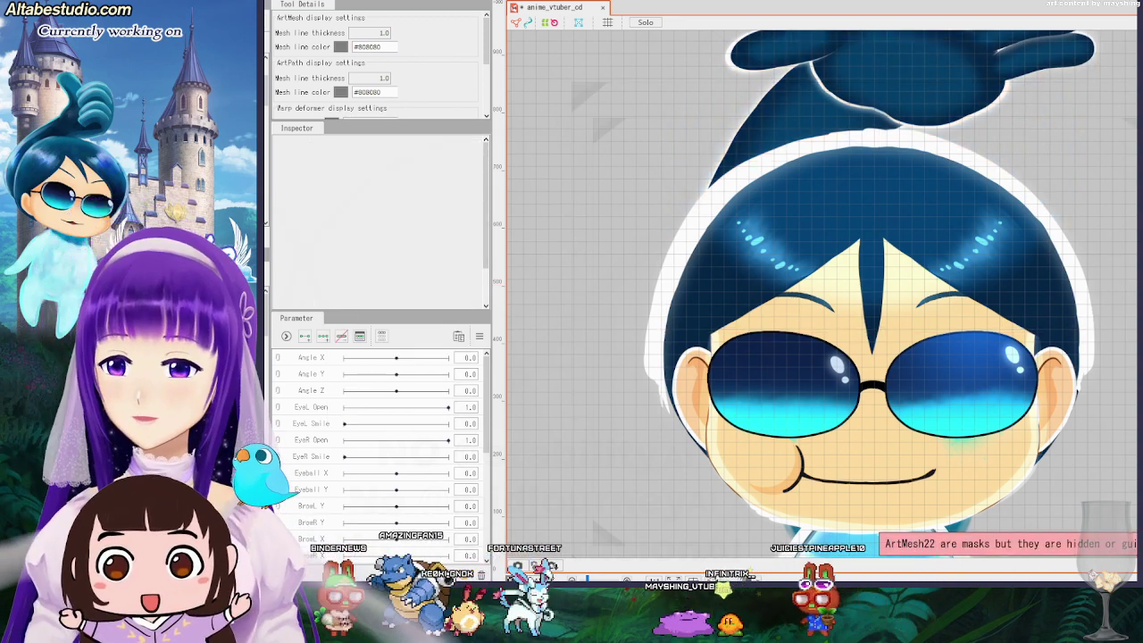
Clip the highlight blur mesh to the back and back_black meshes of the BACKHEAD part.
left_click(1090, 335)
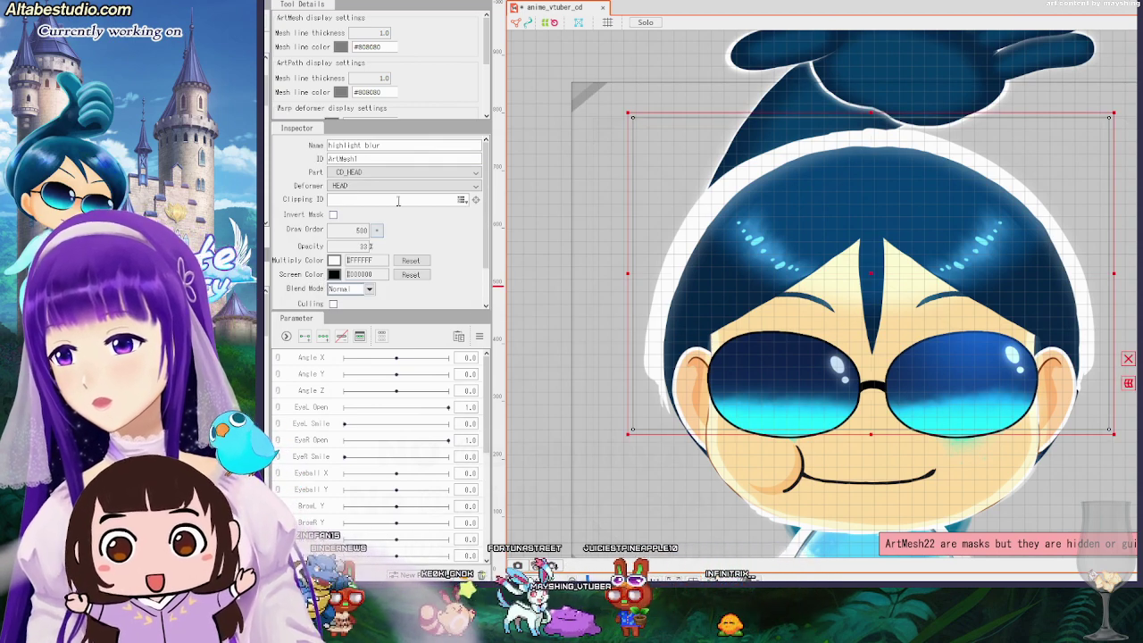
left_click(461, 200)
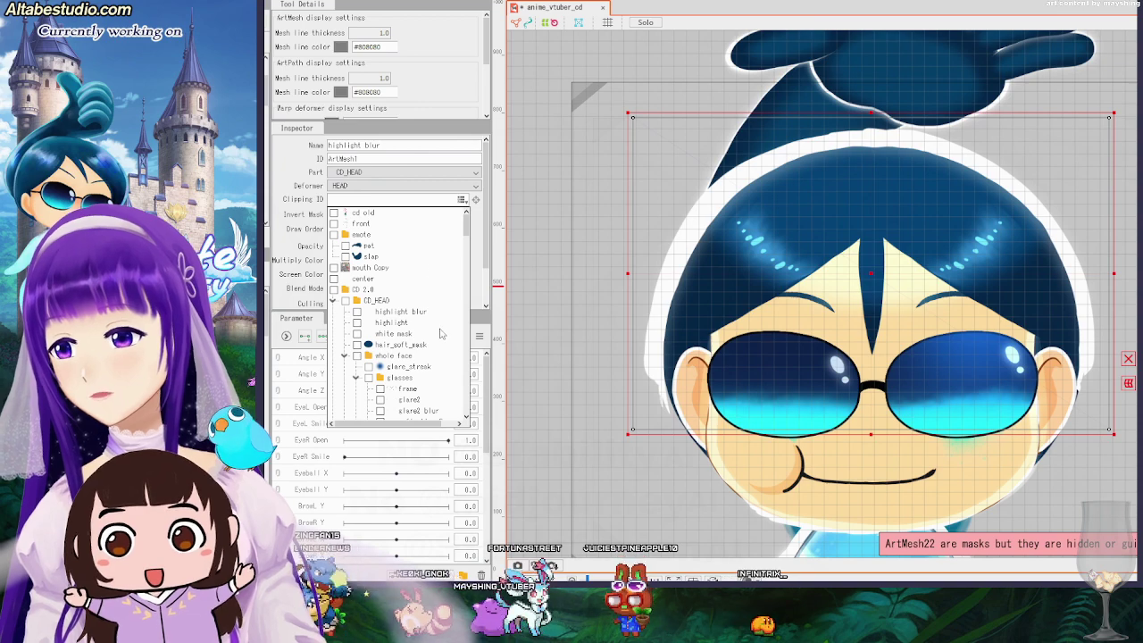
scroll(430, 342, "down", 1)
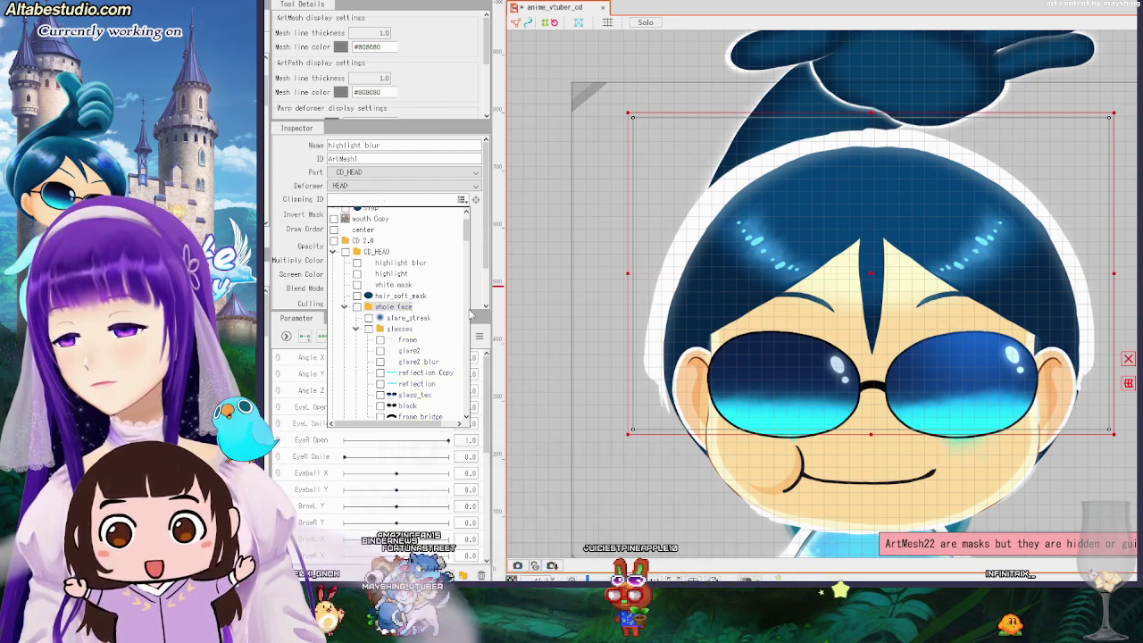
left_click_drag(467, 234, 453, 314)
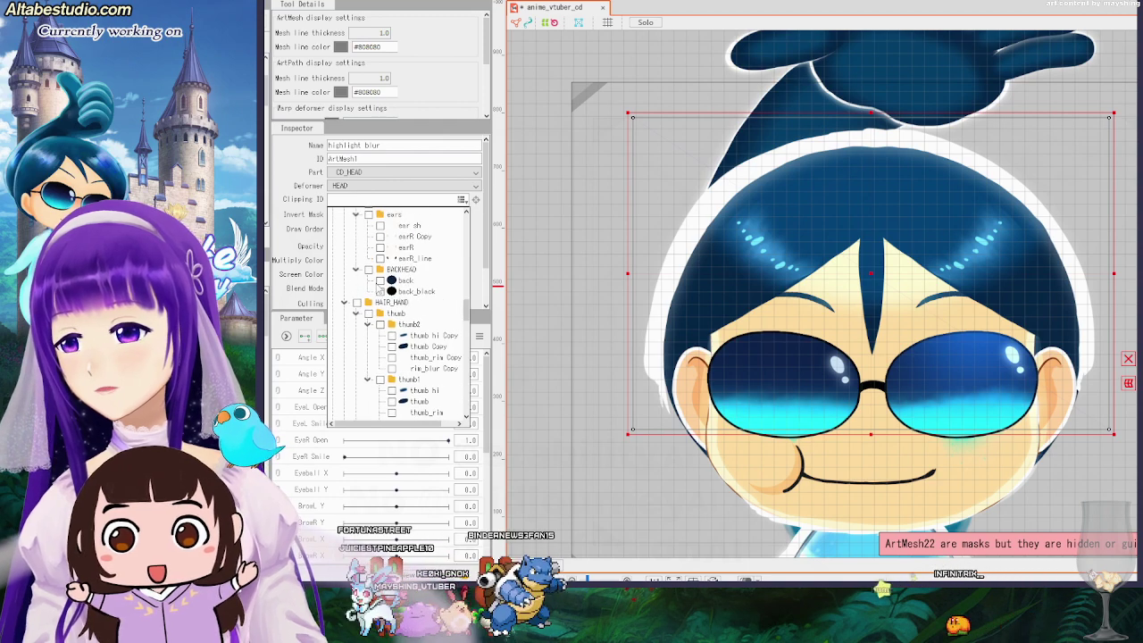
left_click(367, 269)
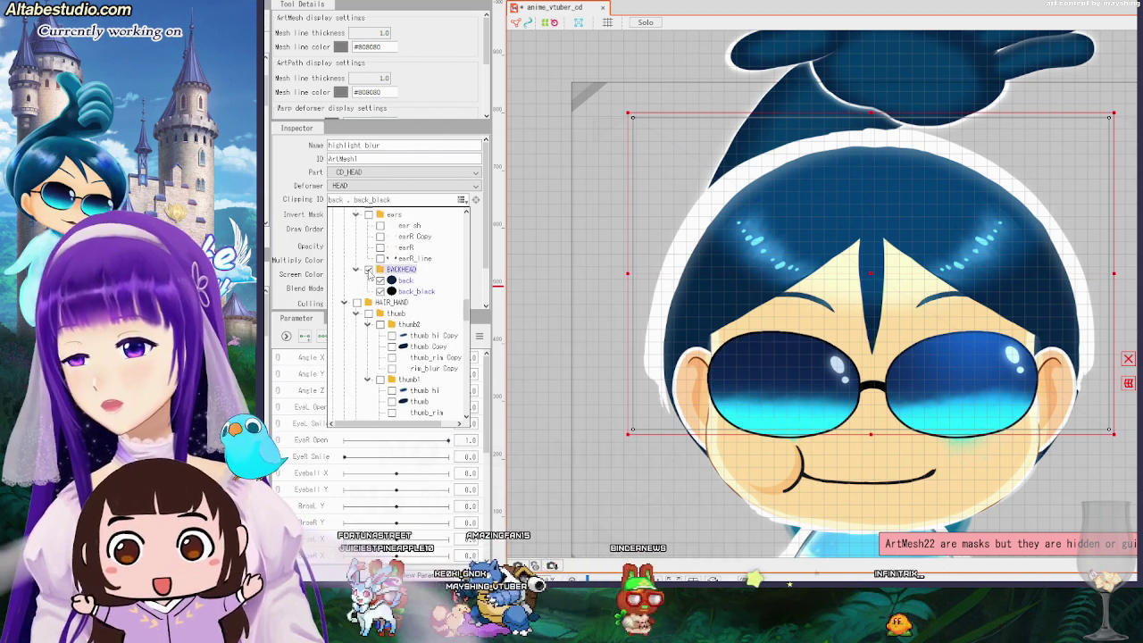
left_click(367, 270)
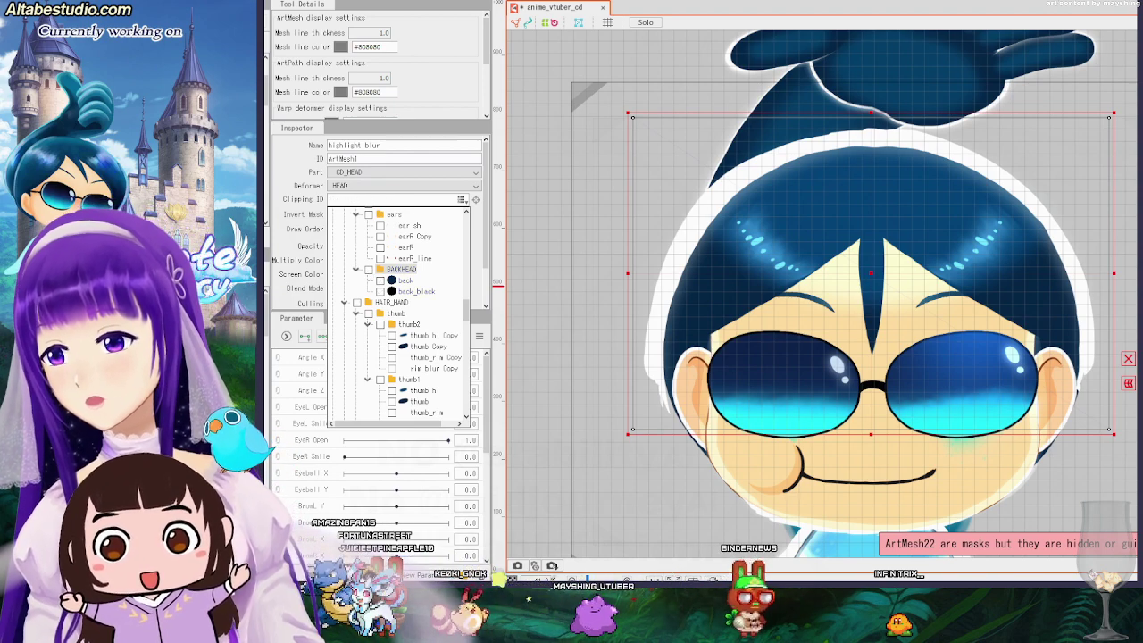
key("Escape")
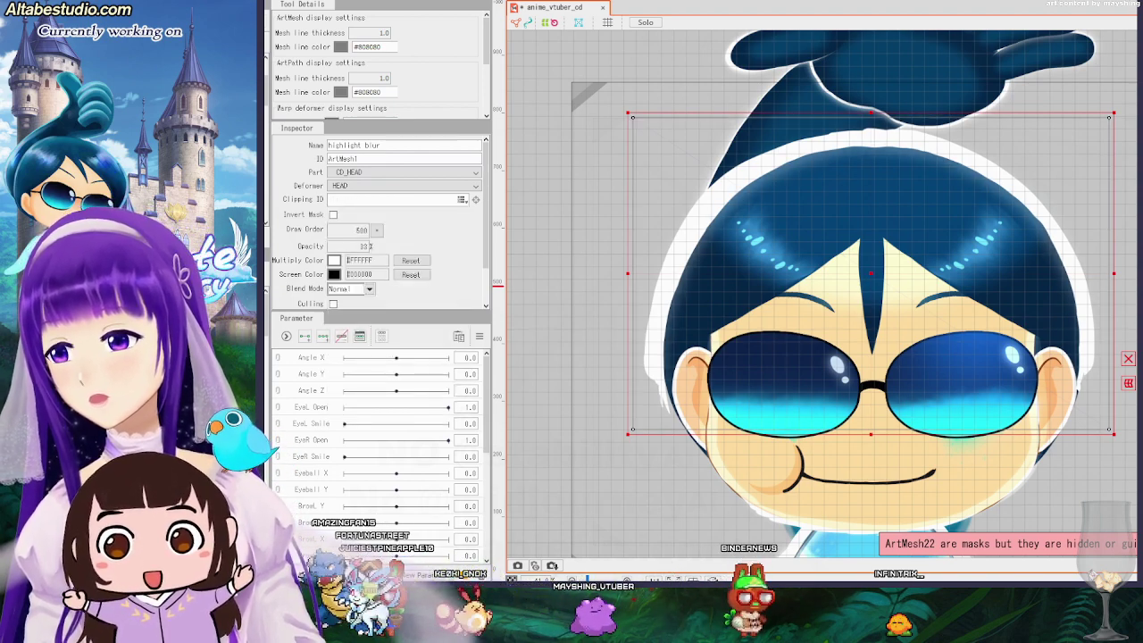
left_click(461, 200)
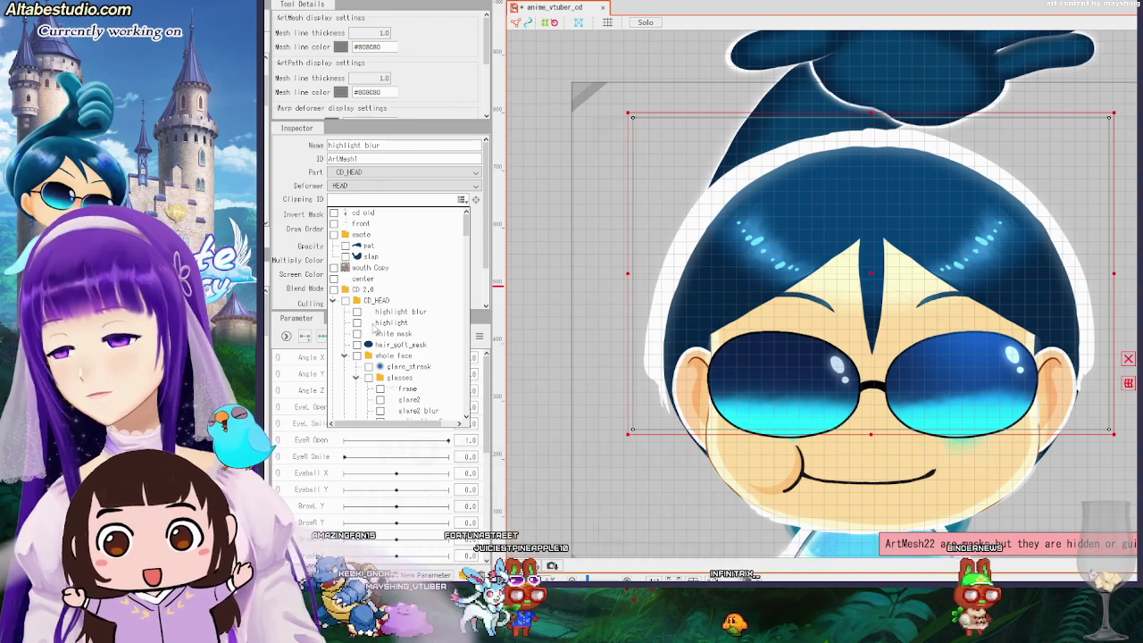
scroll(369, 328, "down", 6)
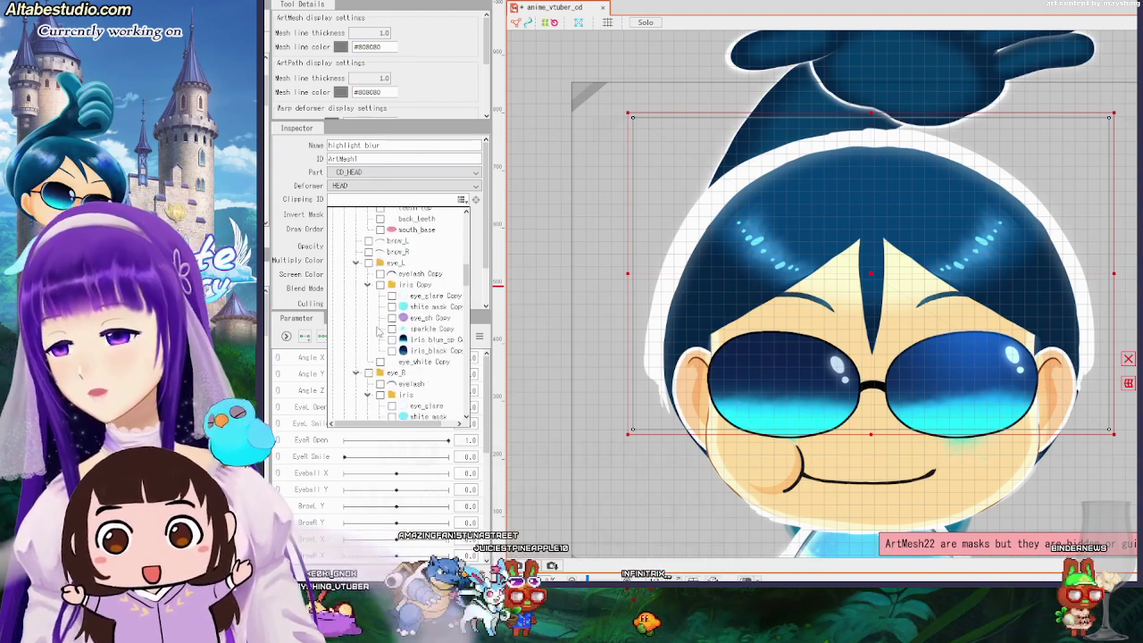
scroll(380, 331, "down", 5)
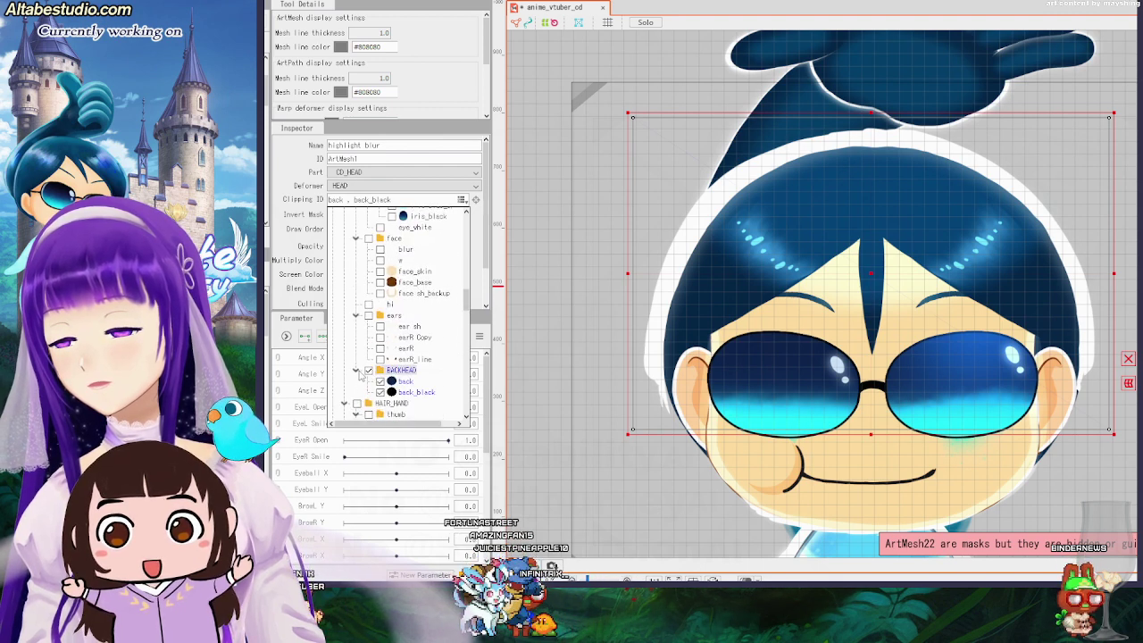
Clip the highlight mesh to the BACKHEAD part.
left_click(215, 183)
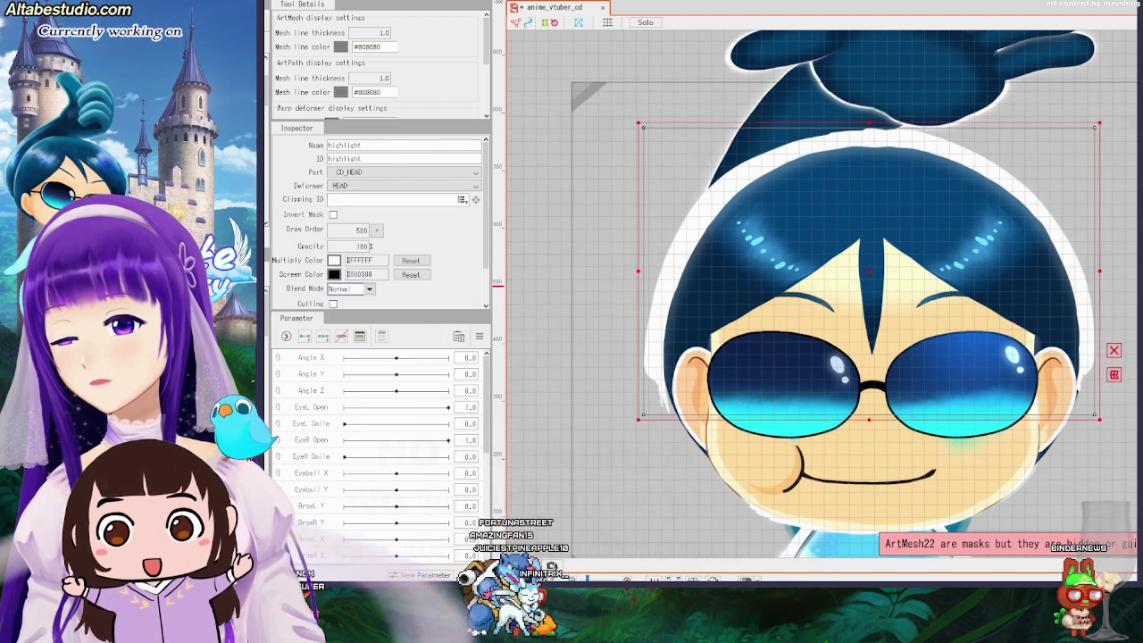
left_click(464, 200)
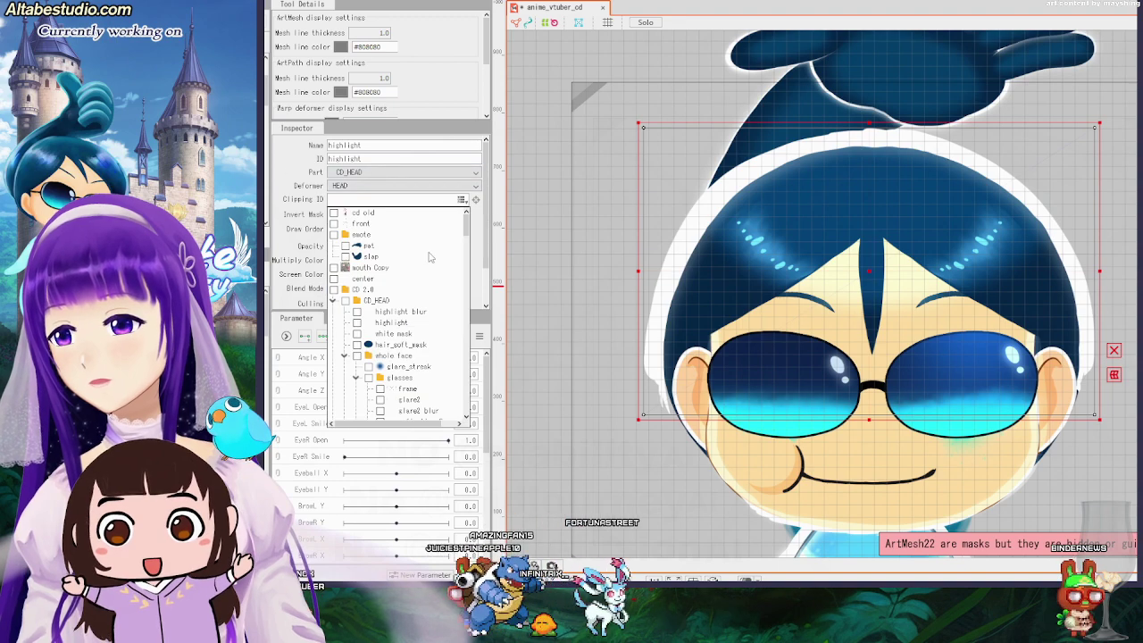
scroll(412, 307, "down", 6)
scroll(412, 305, "down", 8)
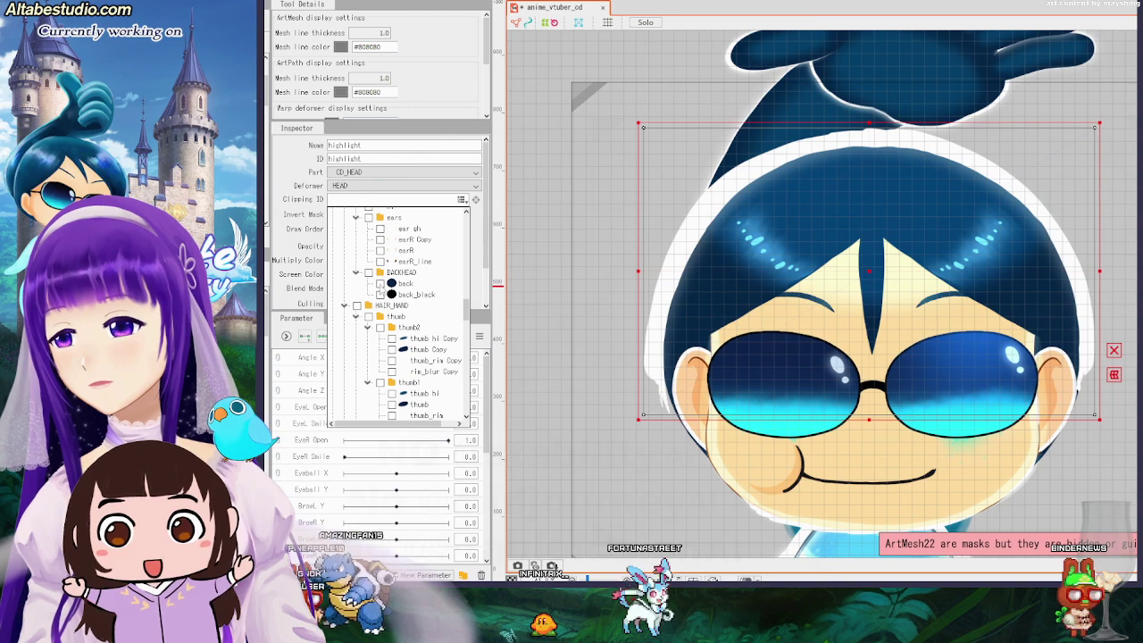
left_click(368, 272)
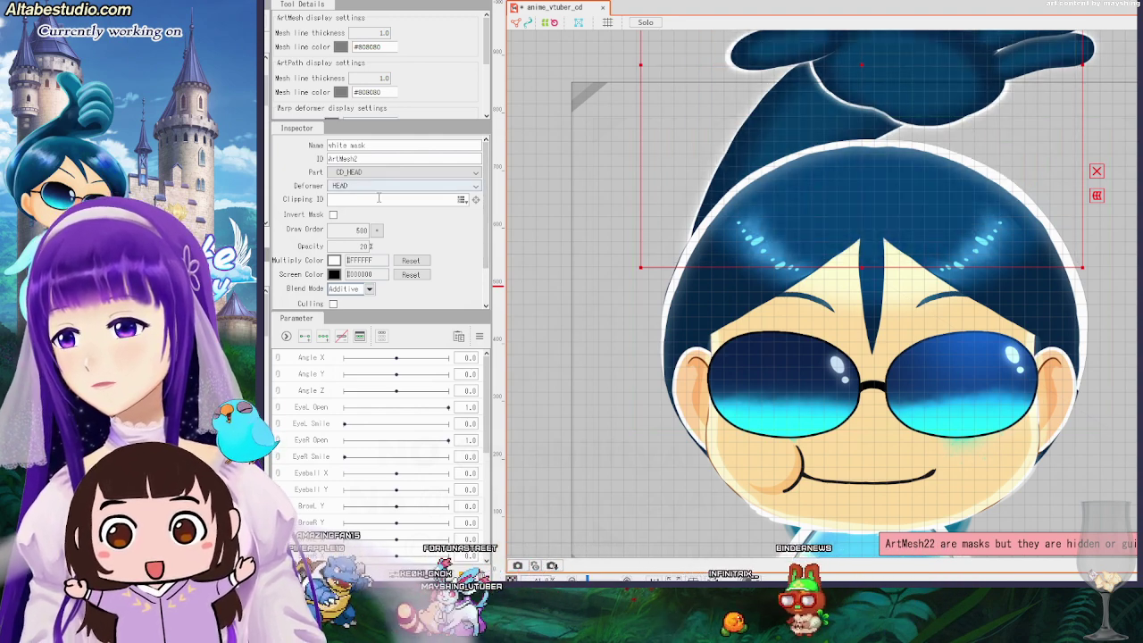
Try the CD_HEAD part as the white mask mesh's clipping mask, then clip it to the BACKHEAD part instead.
left_click(462, 202)
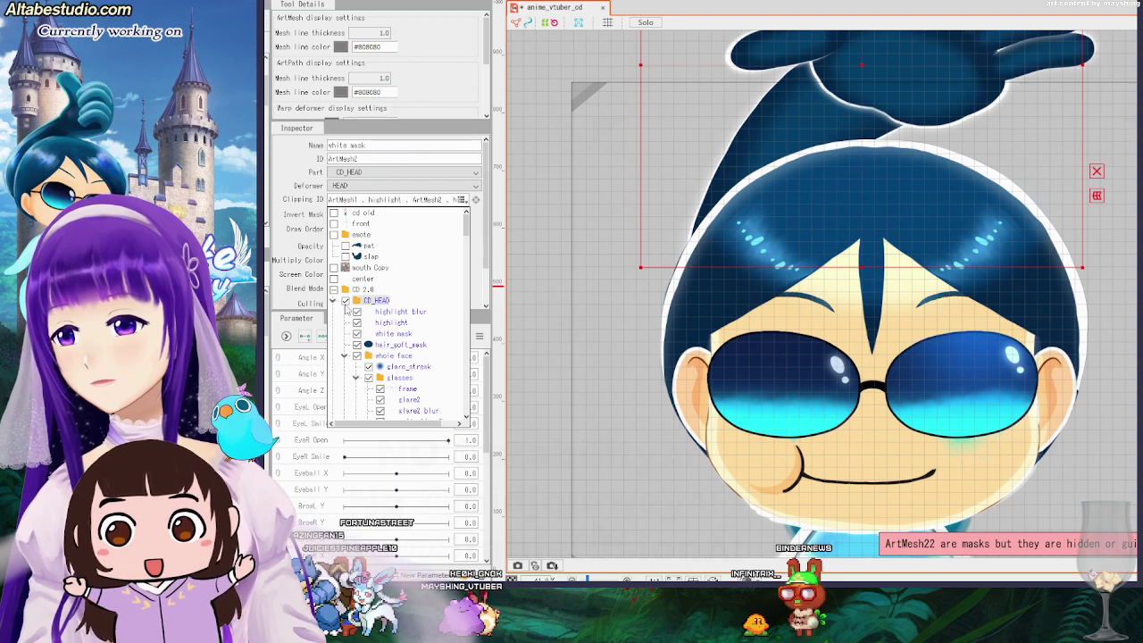
key("Escape")
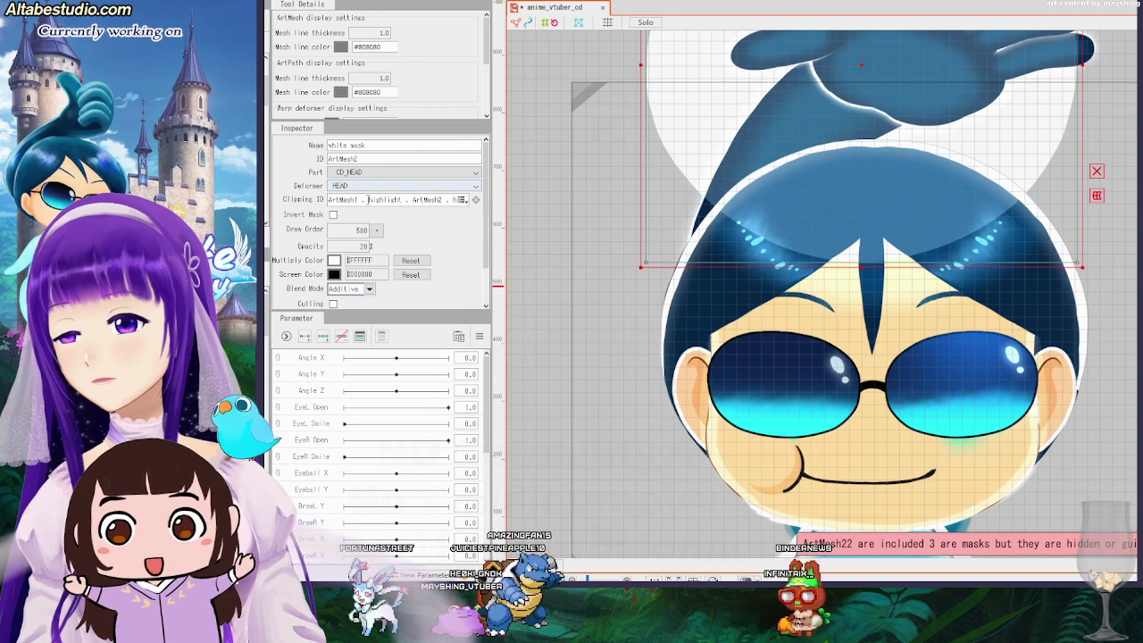
left_click(462, 200)
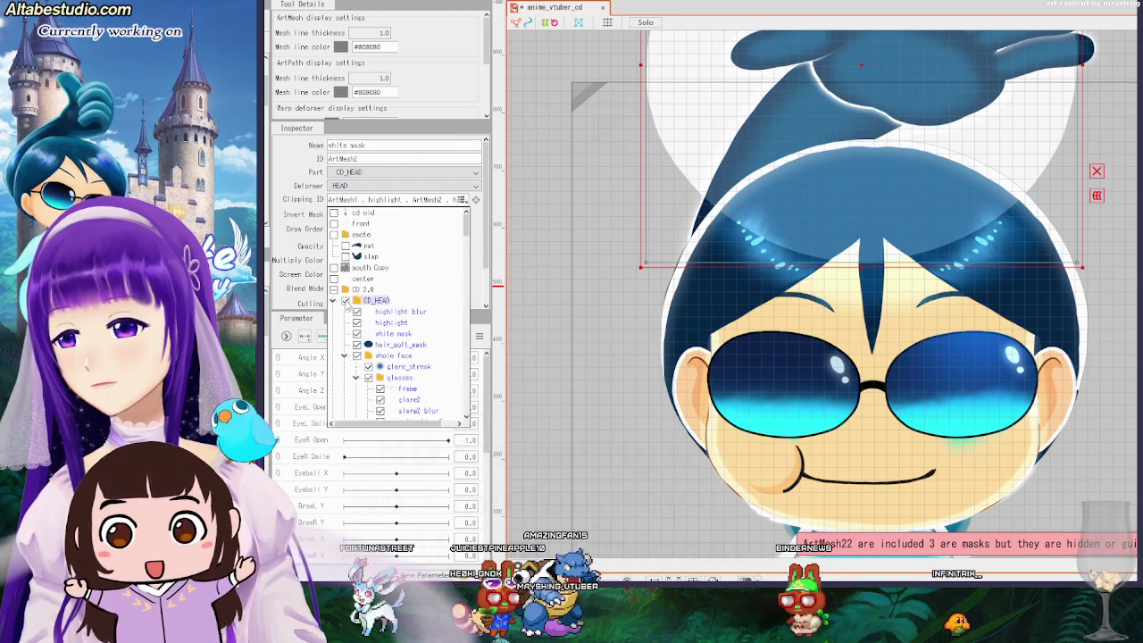
scroll(393, 321, "down", 6)
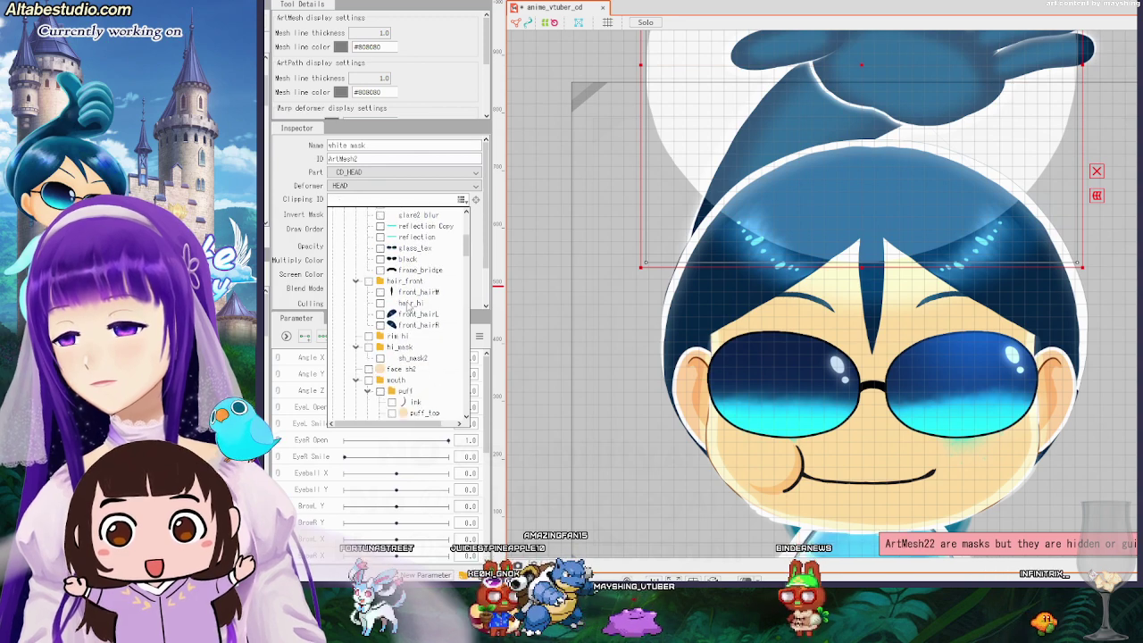
scroll(411, 306, "down", 8)
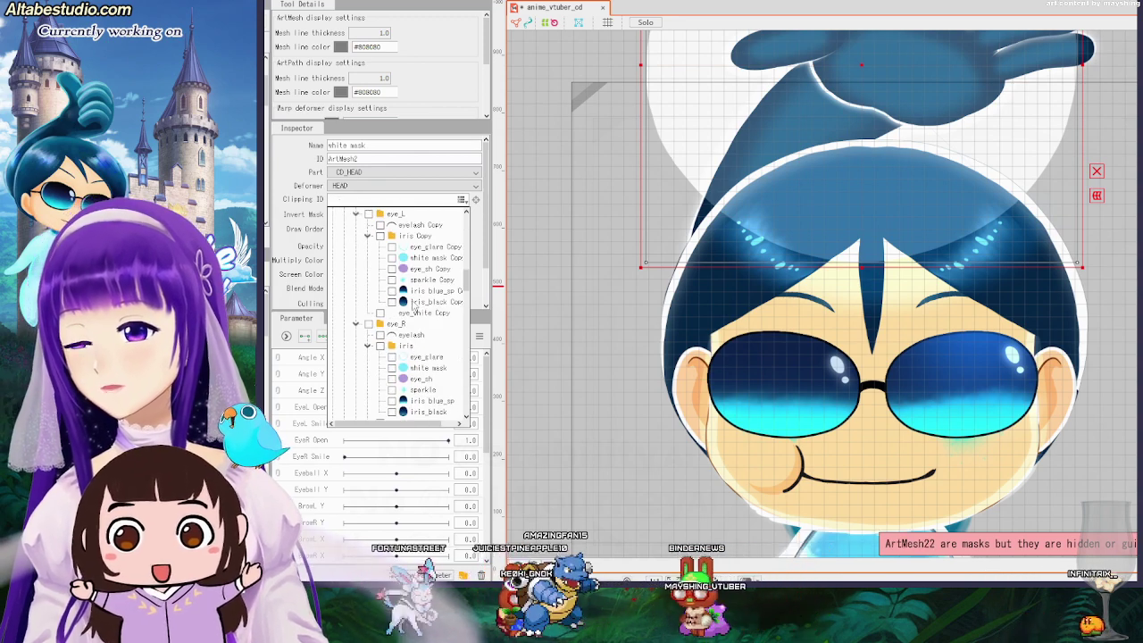
scroll(407, 313, "down", 3)
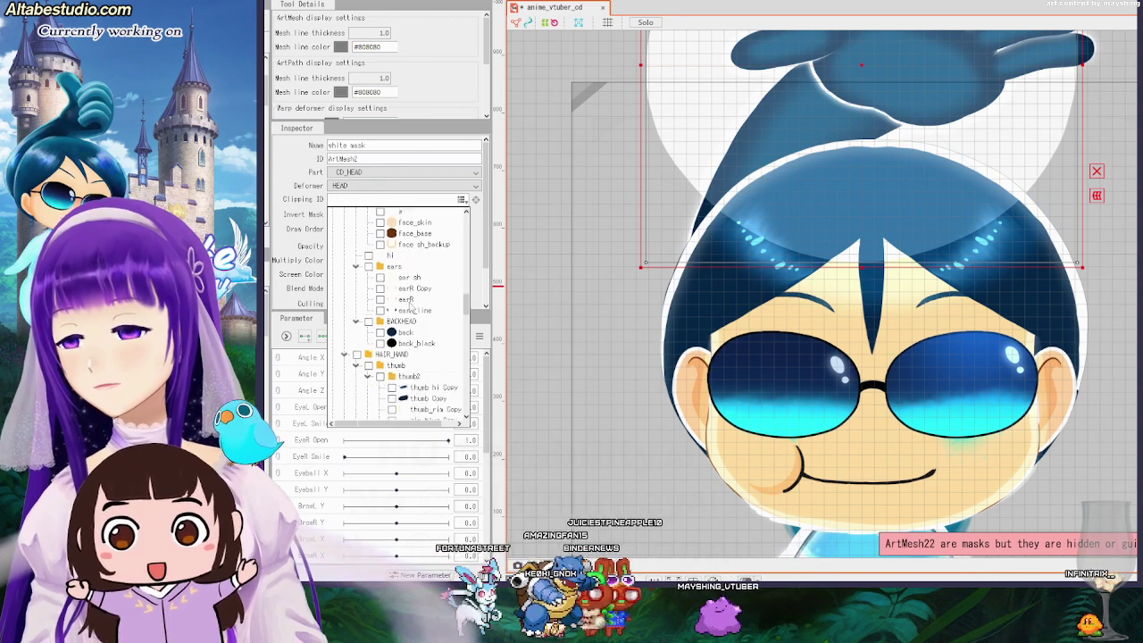
left_click(368, 321)
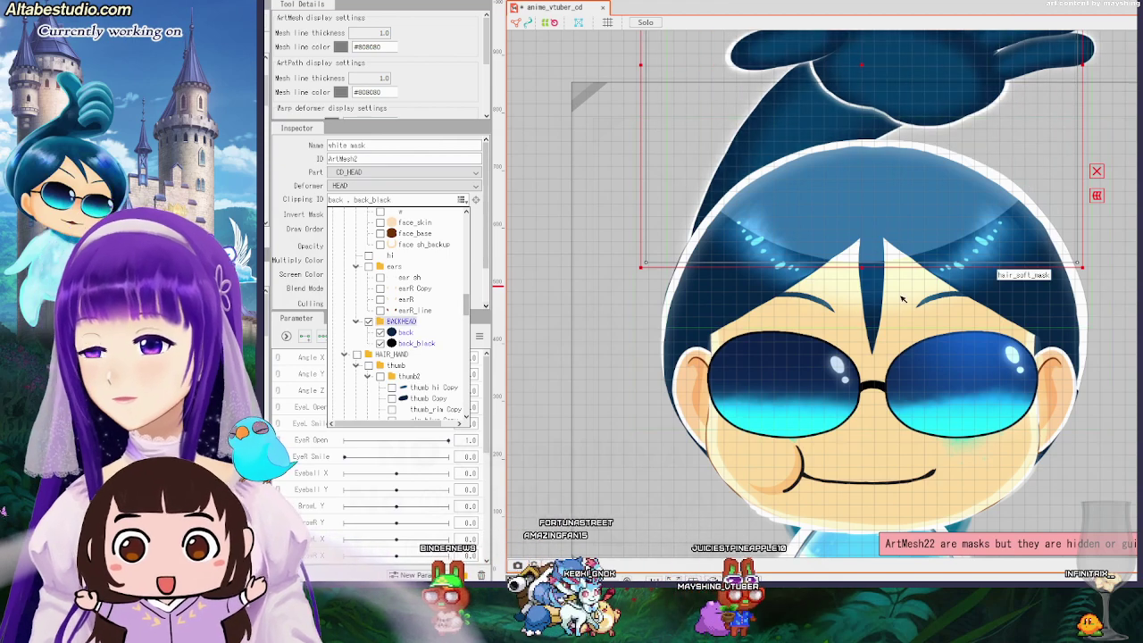
Move the white mask mesh down until it covers the head and face, and set its ID to white_mask.
left_click_drag(893, 203, 897, 298)
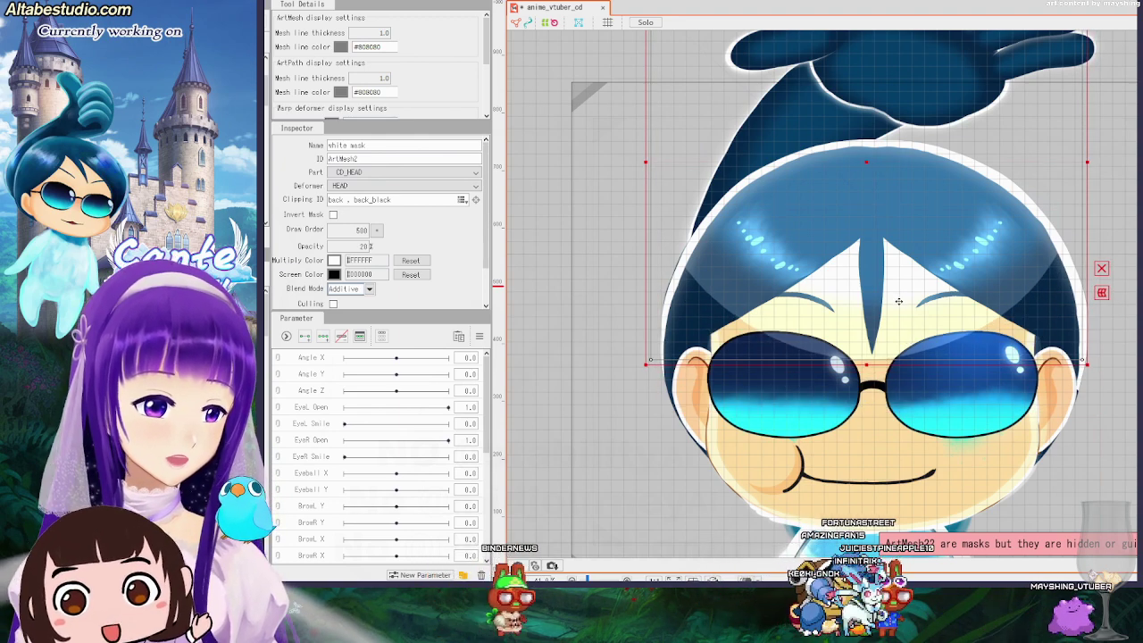
mouse_move(898, 301)
left_mouse_down()
mouse_move(870, 79)
mouse_move(919, 317)
mouse_move(959, 350)
mouse_move(1026, 355)
mouse_move(781, 353)
mouse_move(891, 346)
mouse_move(876, 321)
mouse_move(877, 335)
mouse_move(884, 290)
left_mouse_up()
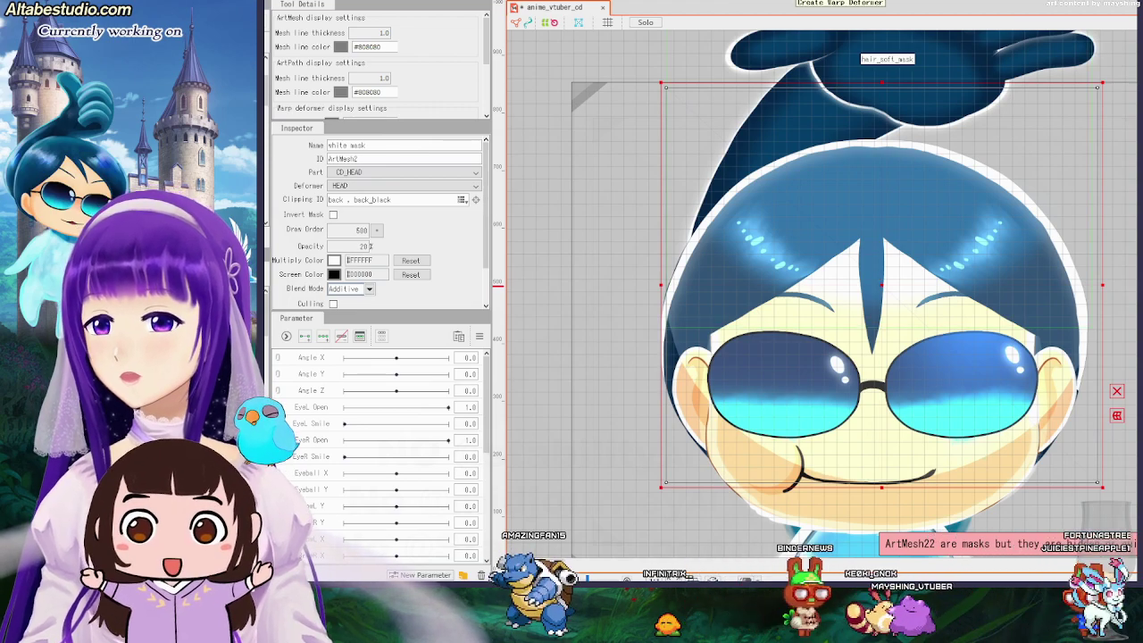
double_click(384, 158)
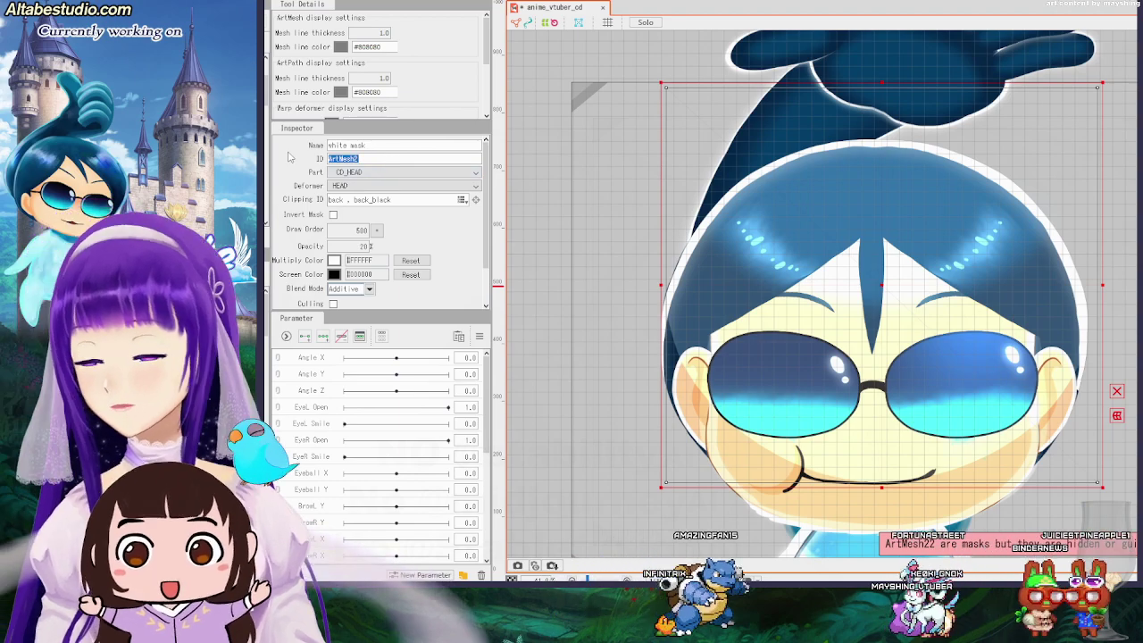
type("white_mask")
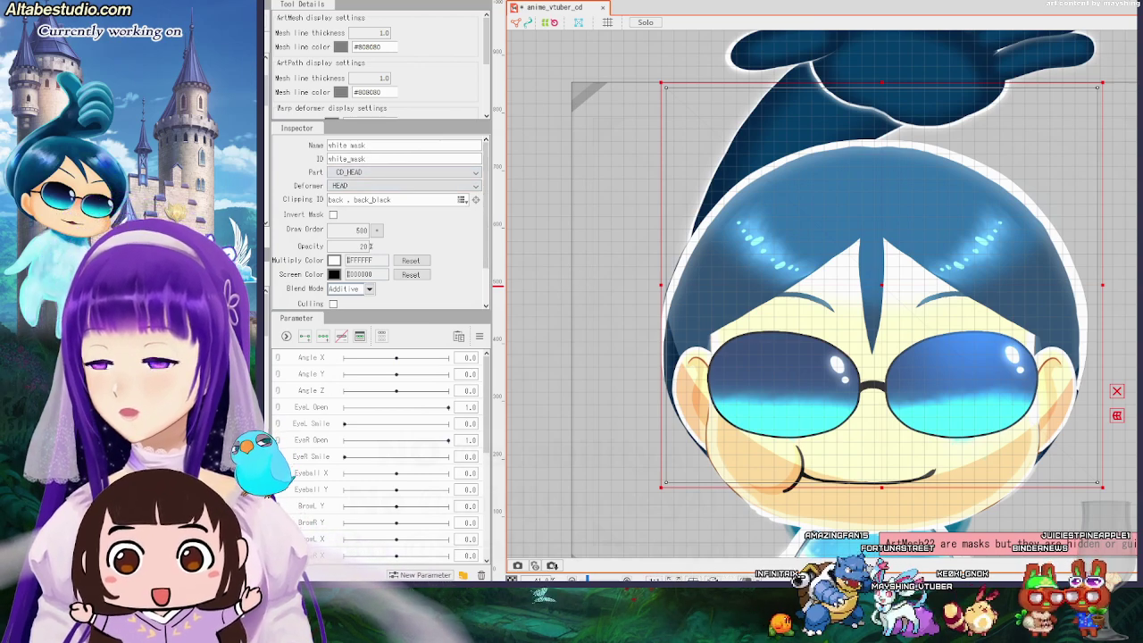
left_click(583, 276)
Generate an automatic mesh for the white mask using the Standard preset.
left_click(960, 254)
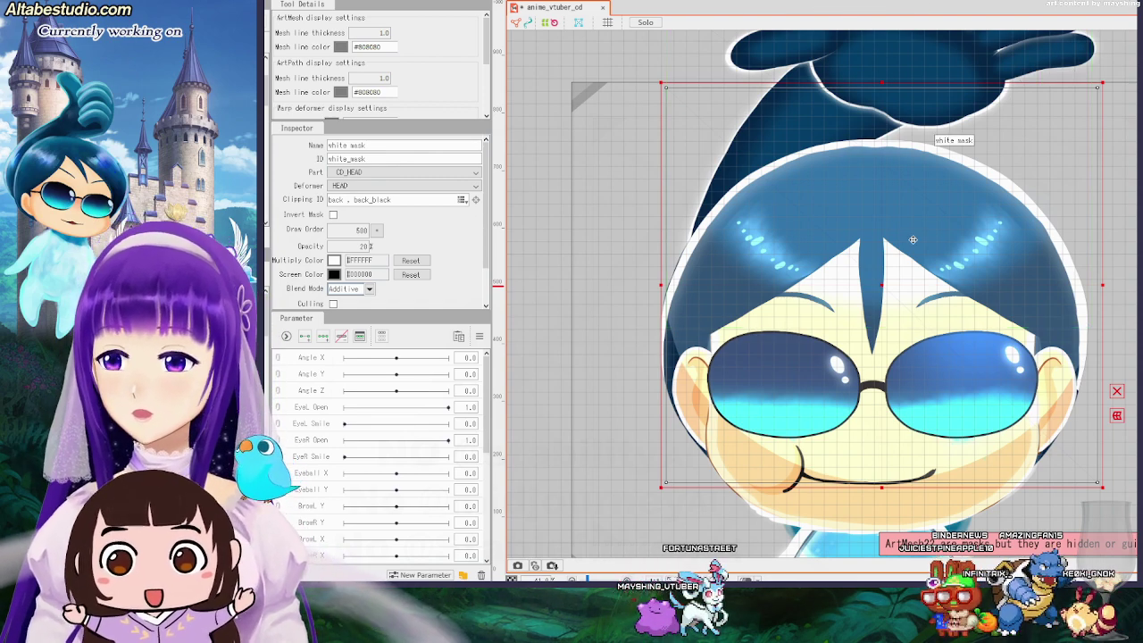
right_click(895, 185)
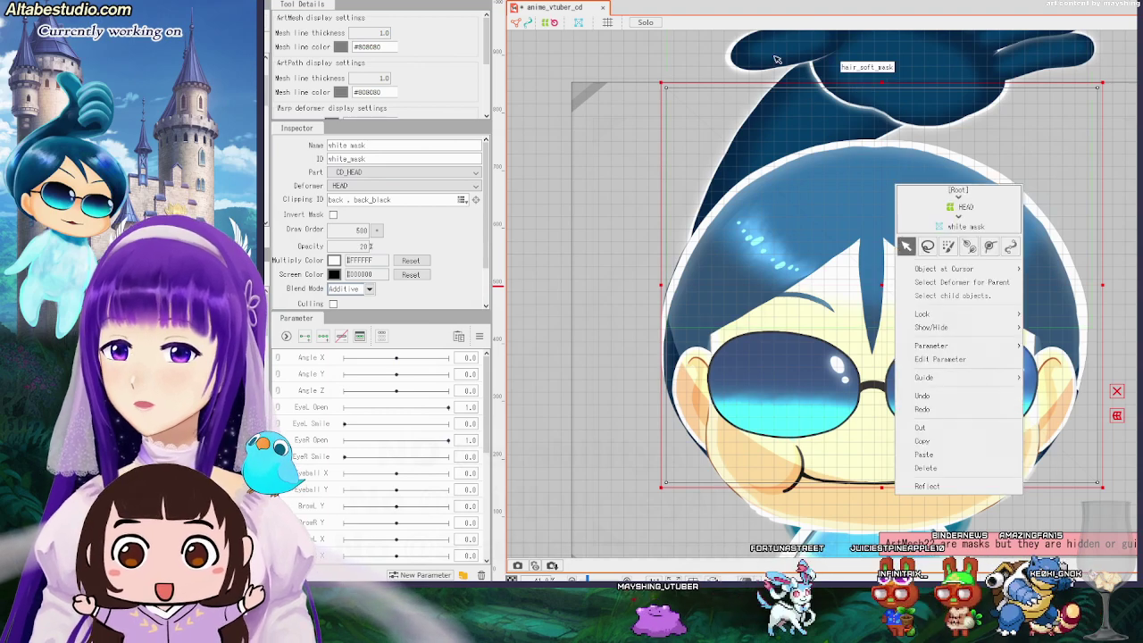
left_click(730, 2)
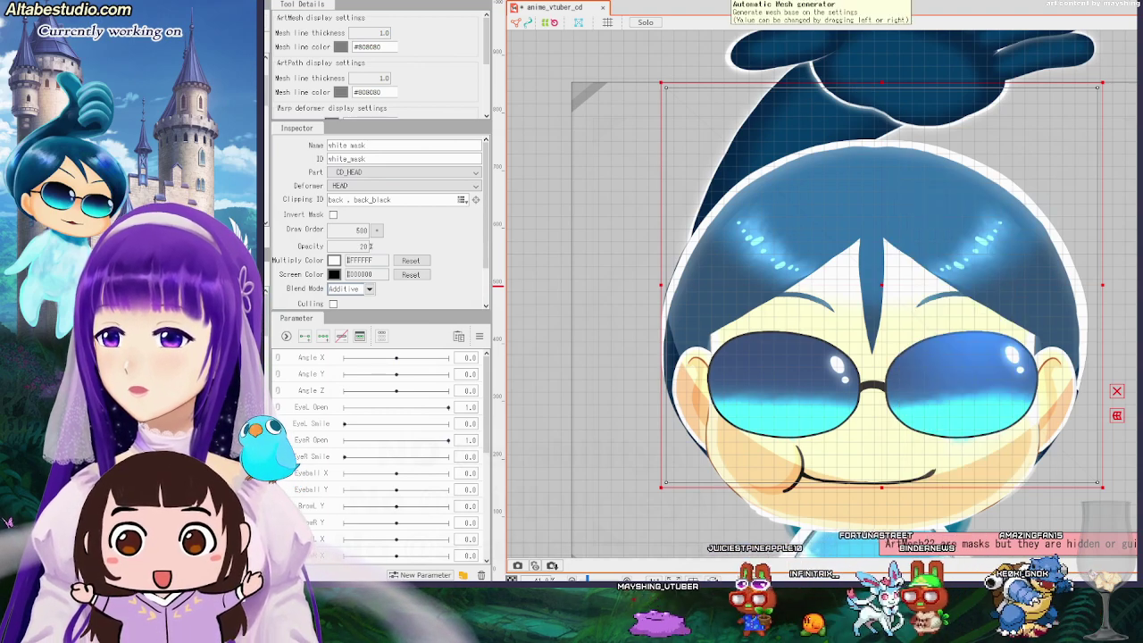
key("ctrl+shift+a")
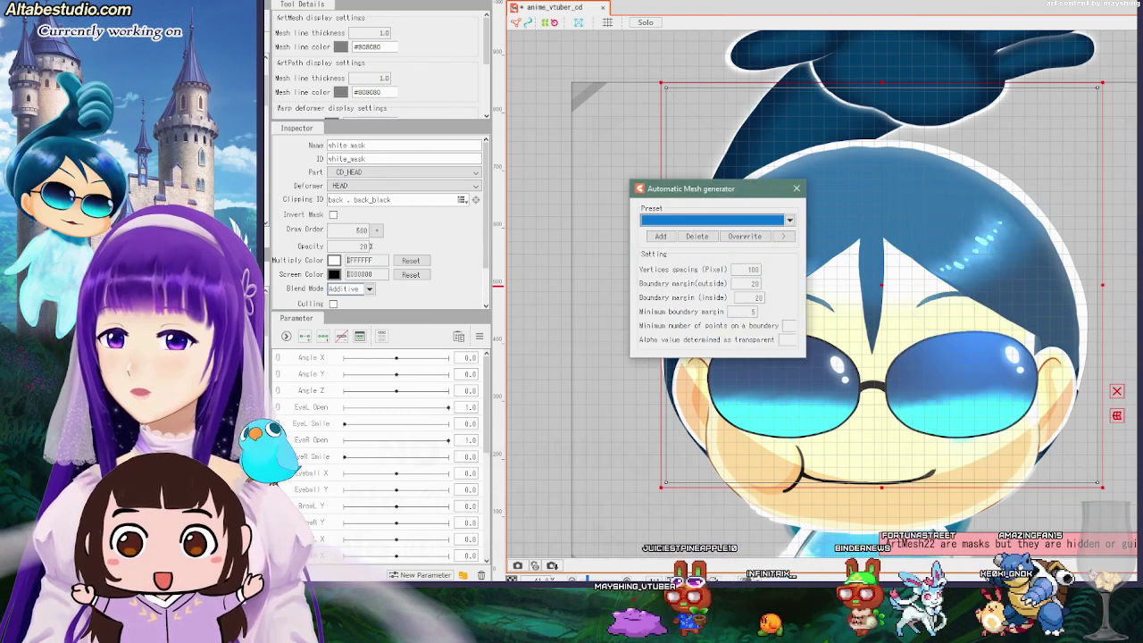
left_click(788, 220)
left_click(658, 232)
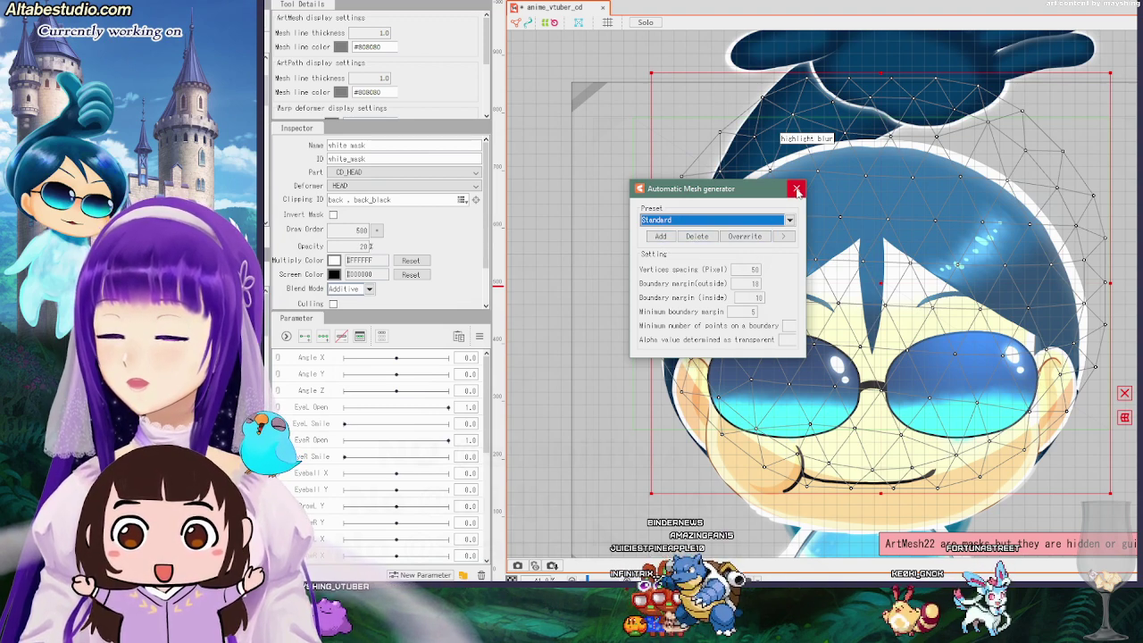
Restore the white mask's plain rectangular mesh and move the mask down and slightly left to centre it over the head.
left_click(795, 189)
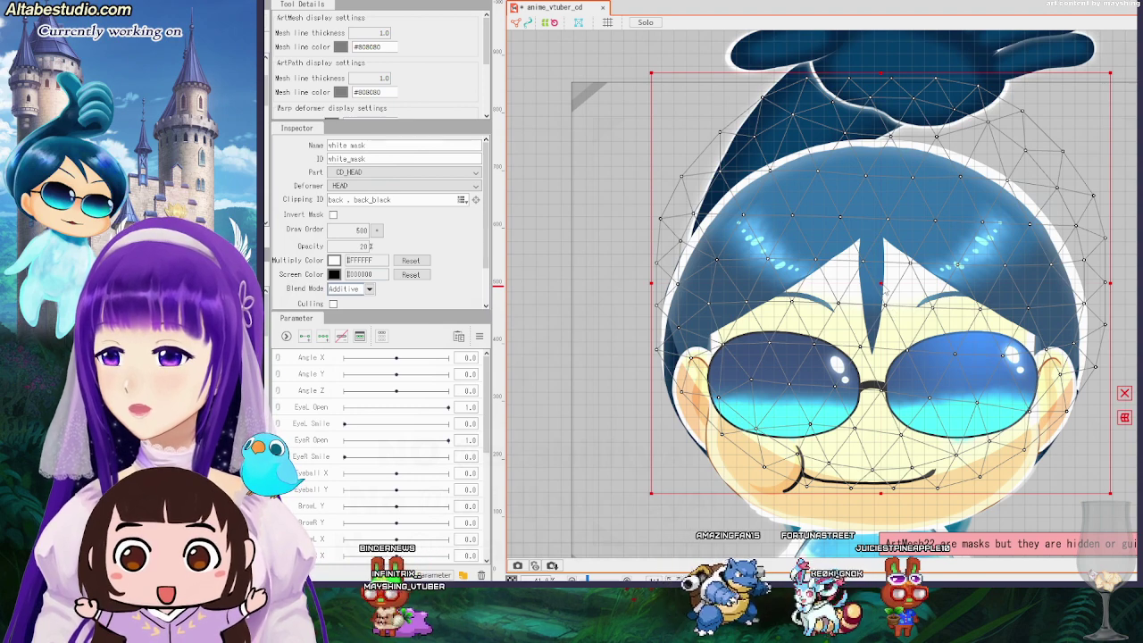
left_click(1027, 341)
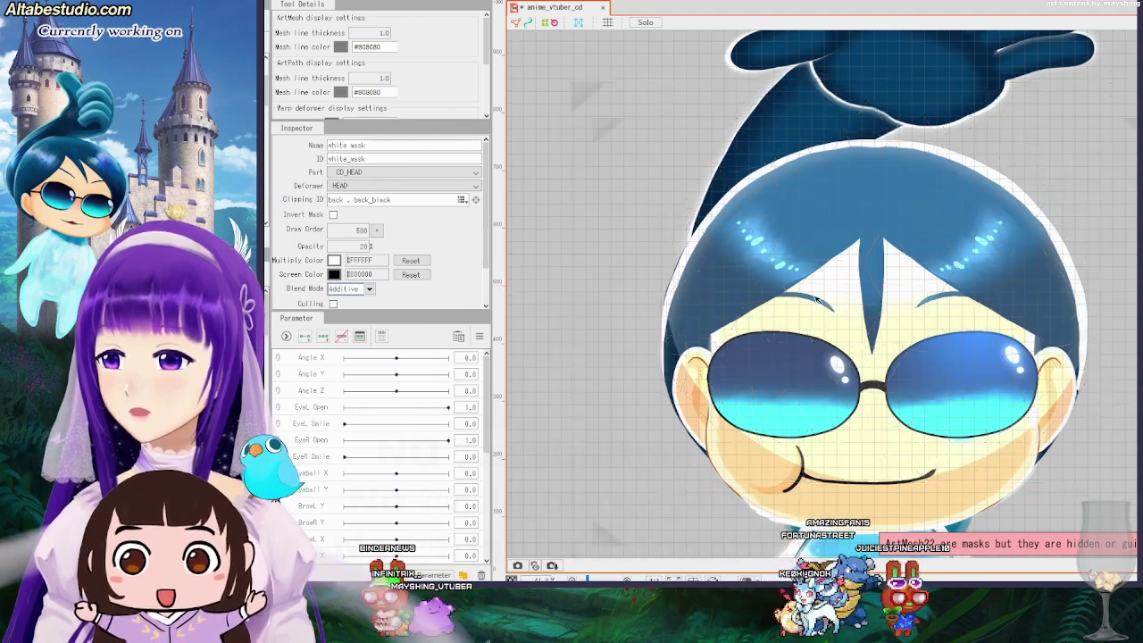
left_click(877, 292)
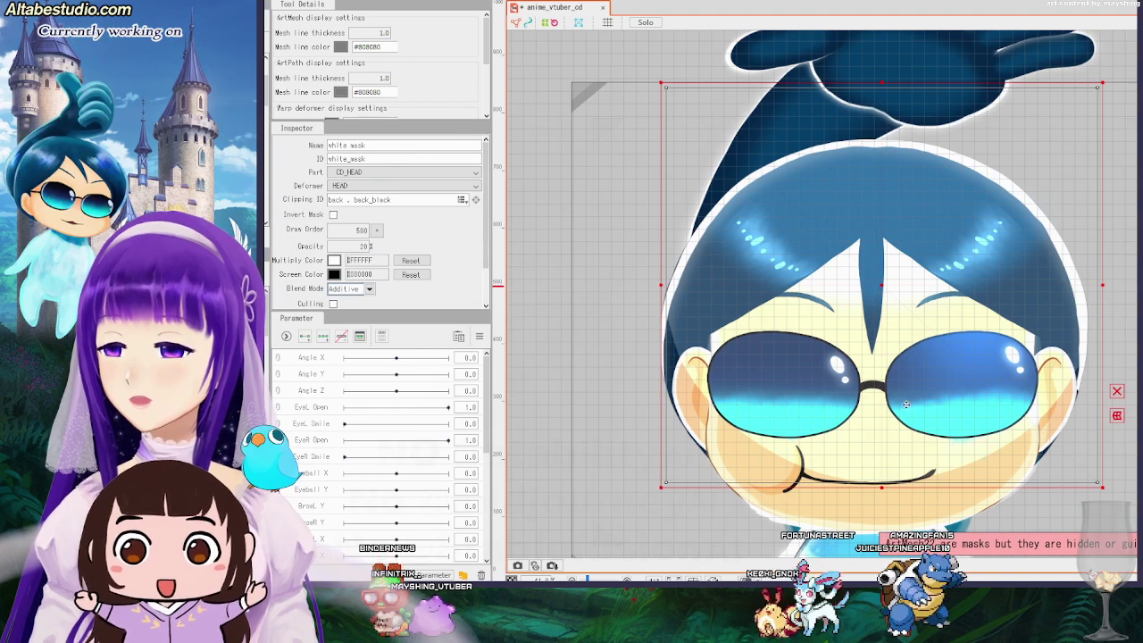
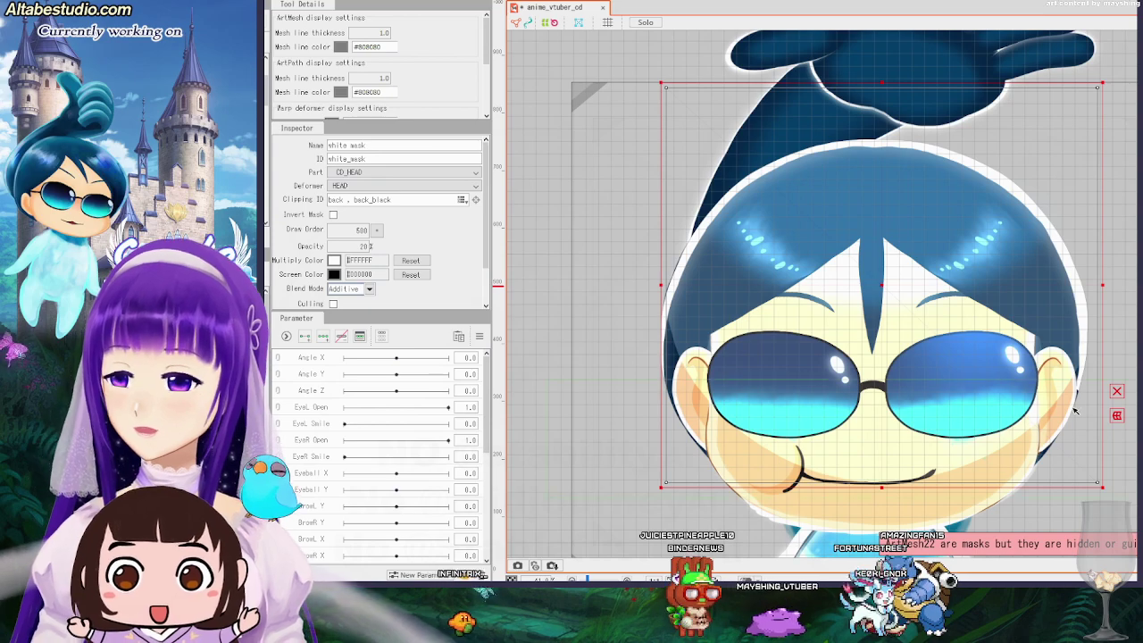
left_click_drag(882, 286, 868, 314)
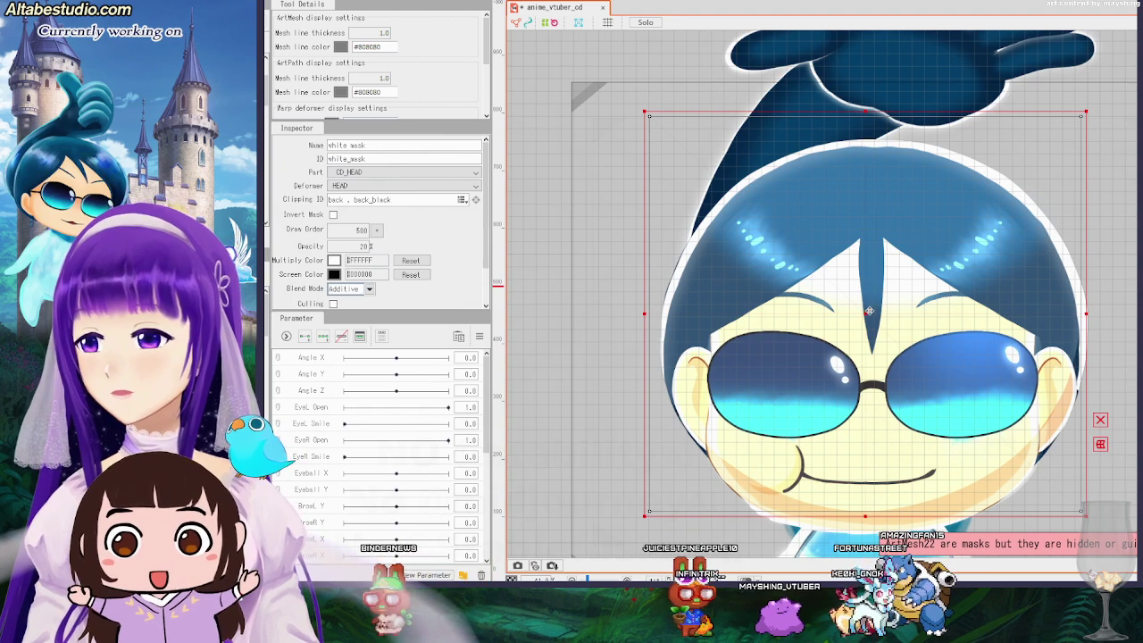
double_click(872, 314)
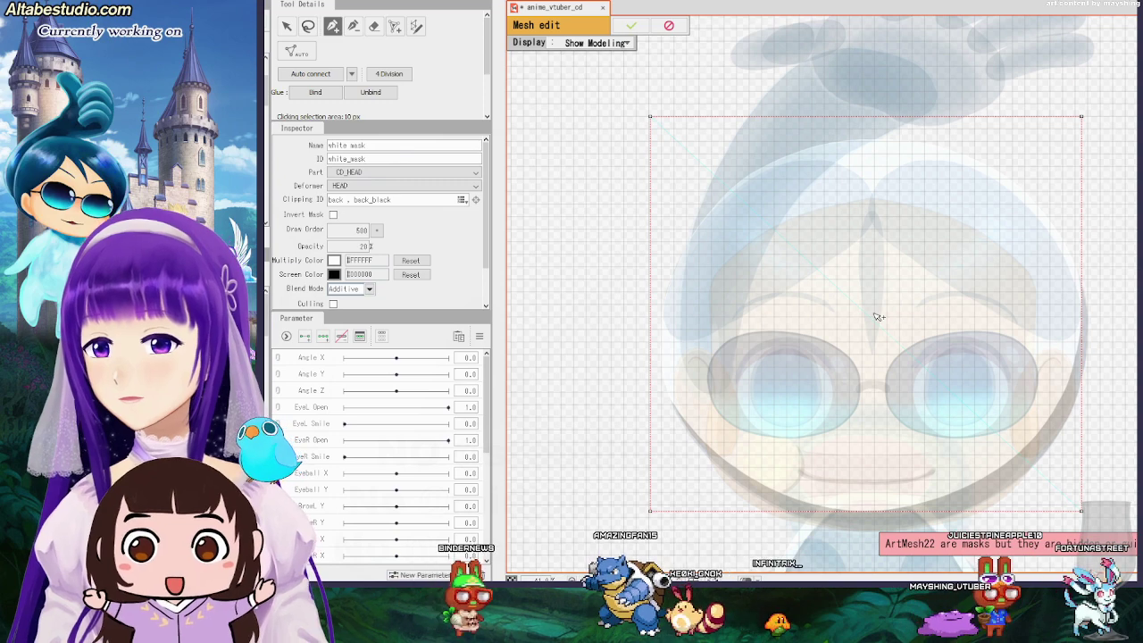
left_click(668, 25)
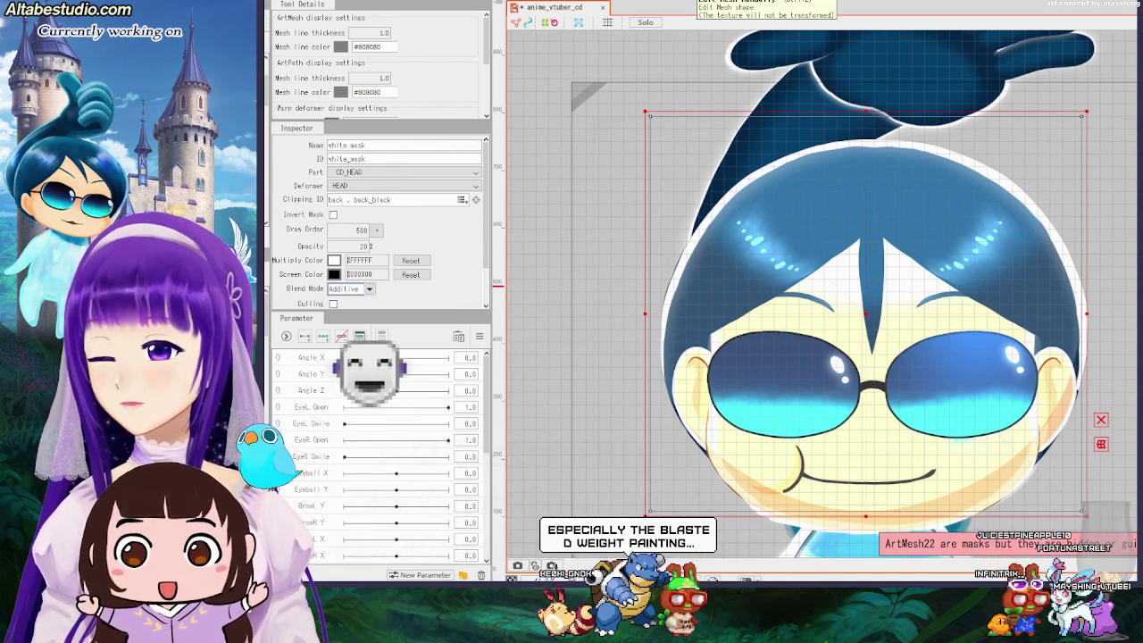
double_click(865, 314)
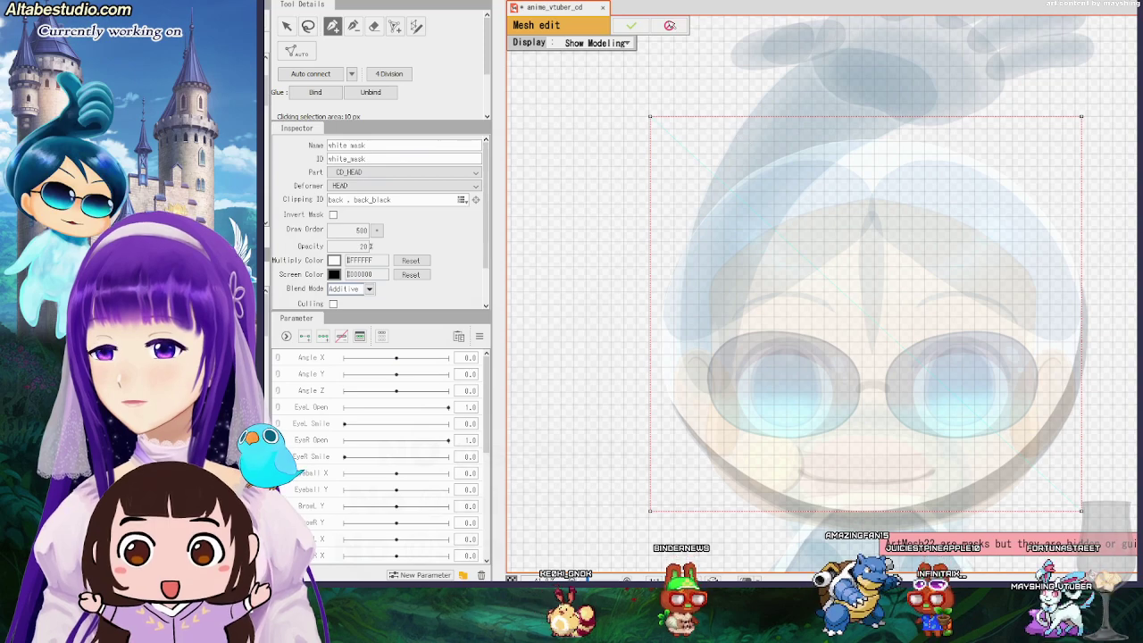
left_click(670, 25)
Generate an automatic mesh for the repositioned white mask using the Deformation (Little) preset.
key("ctrl+shift+a")
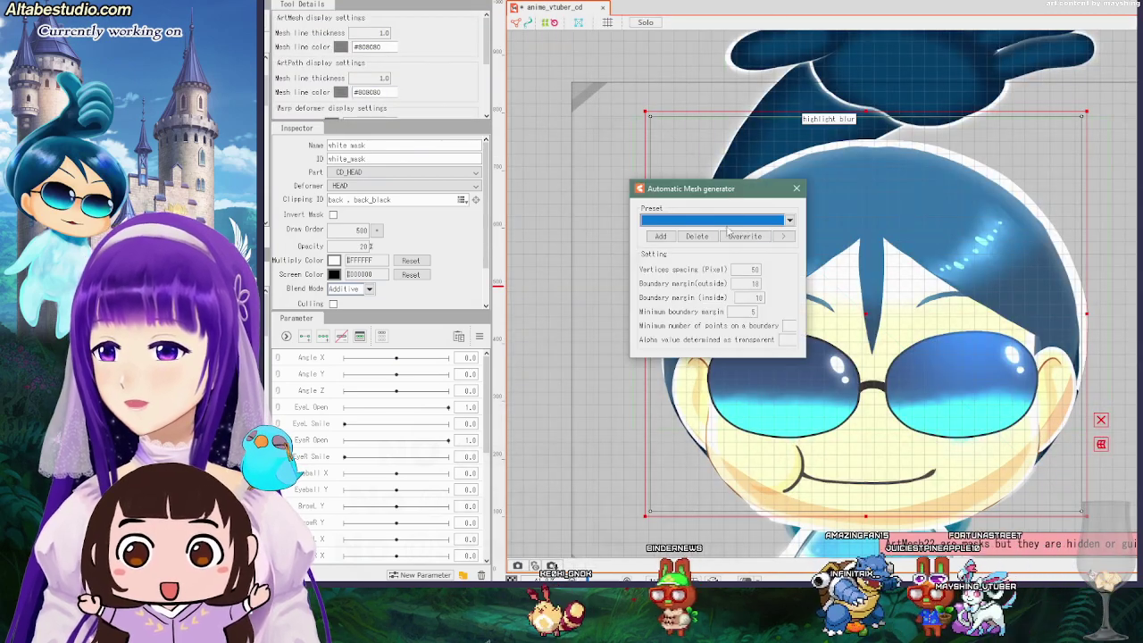
left_click(789, 220)
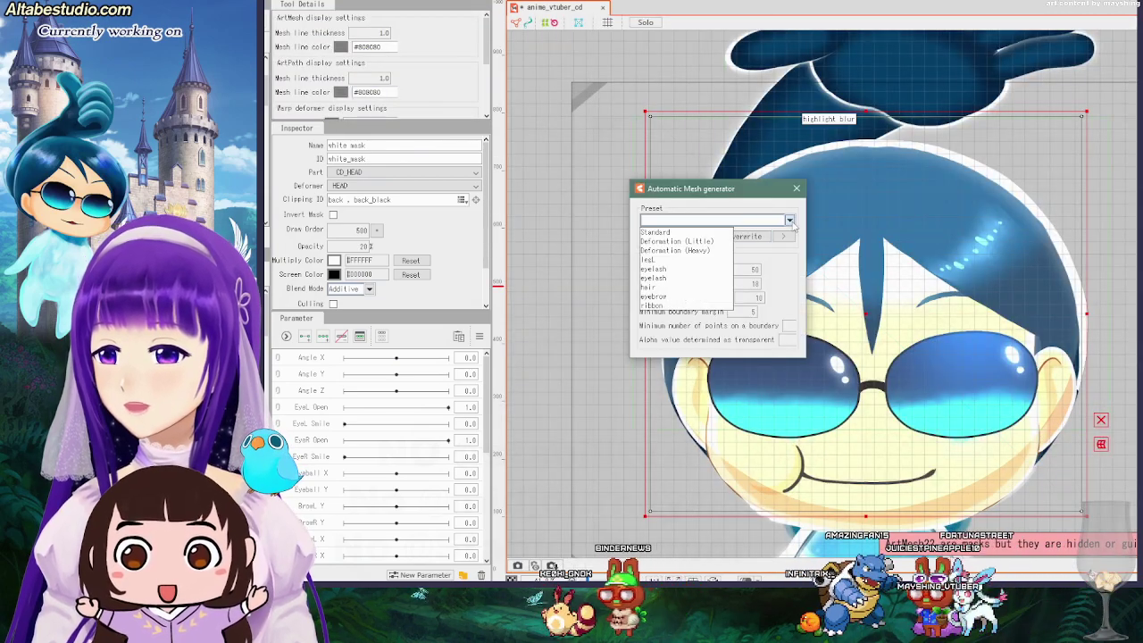
left_click(710, 242)
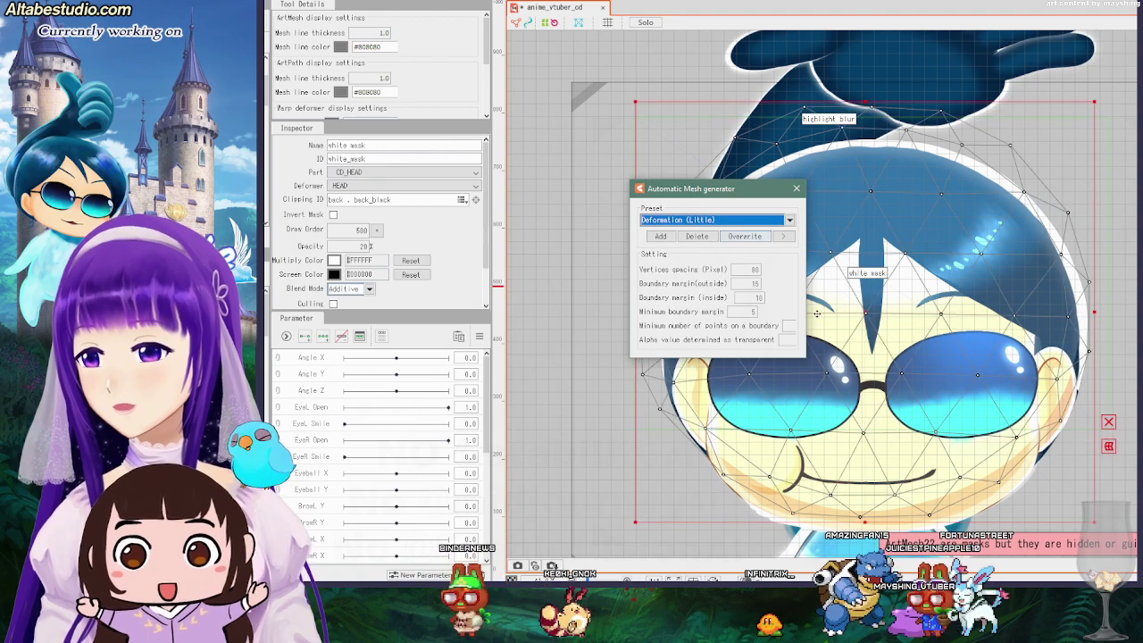
left_click(796, 189)
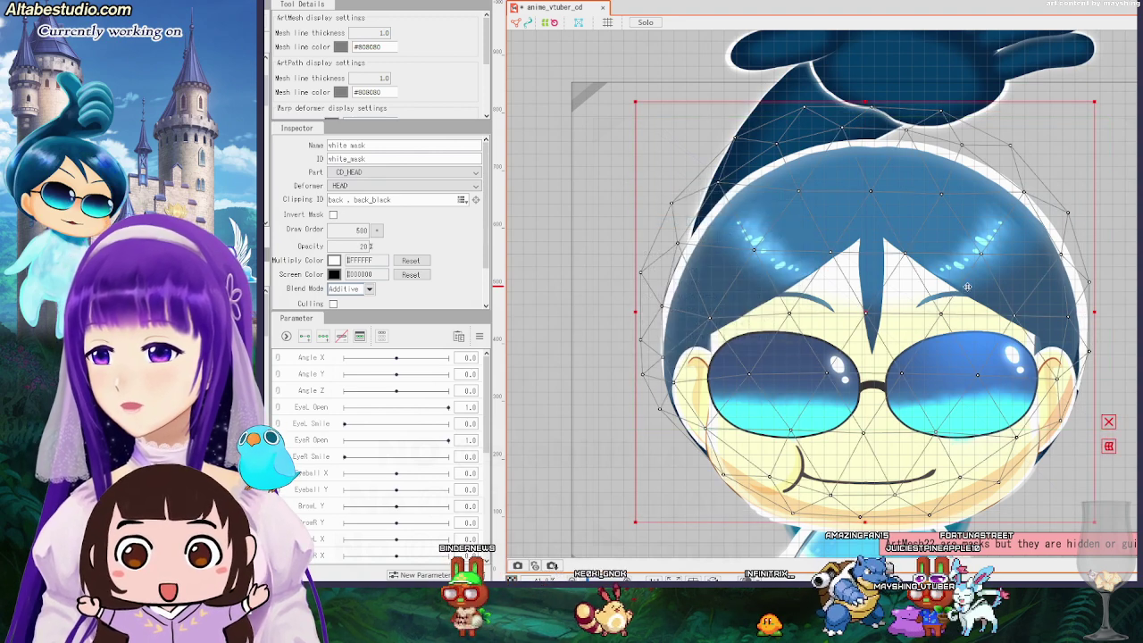
Erase the interior vertices of the white mask mesh, keeping the double outer ring and the centre point between the eyebrows.
double_click(866, 312)
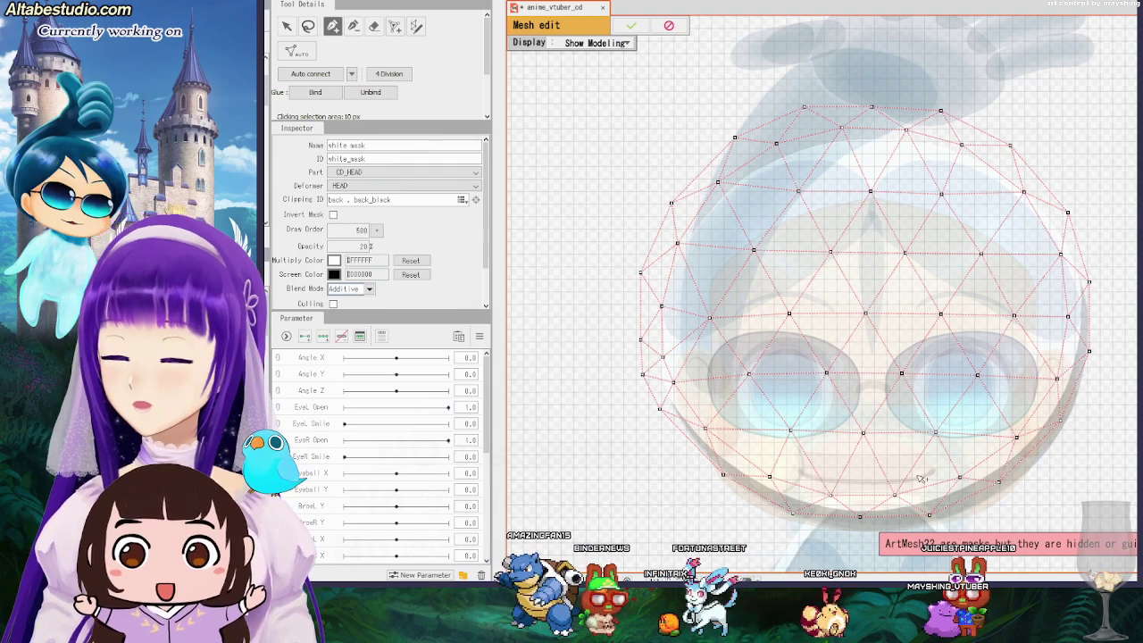
left_click(374, 26)
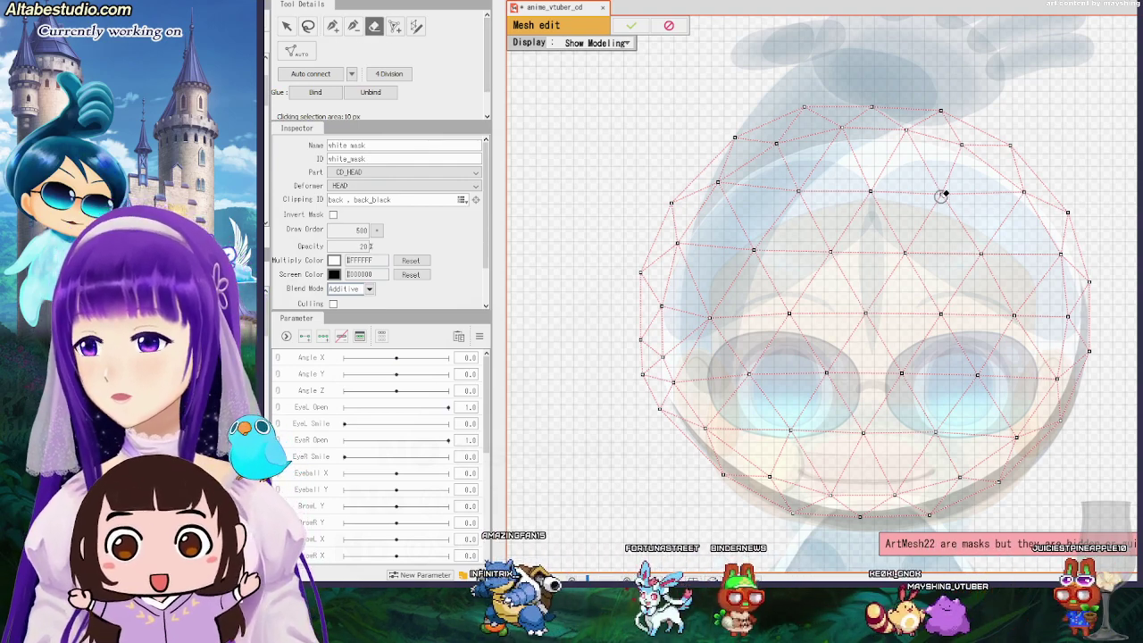
left_click_drag(841, 187, 763, 229)
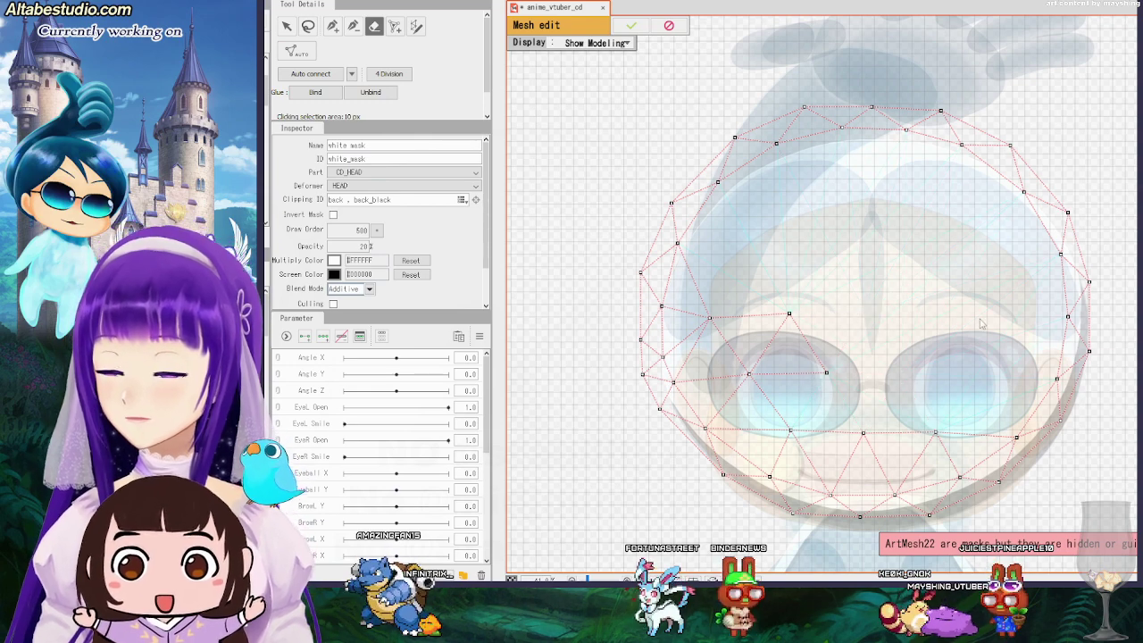
key("ctrl+z")
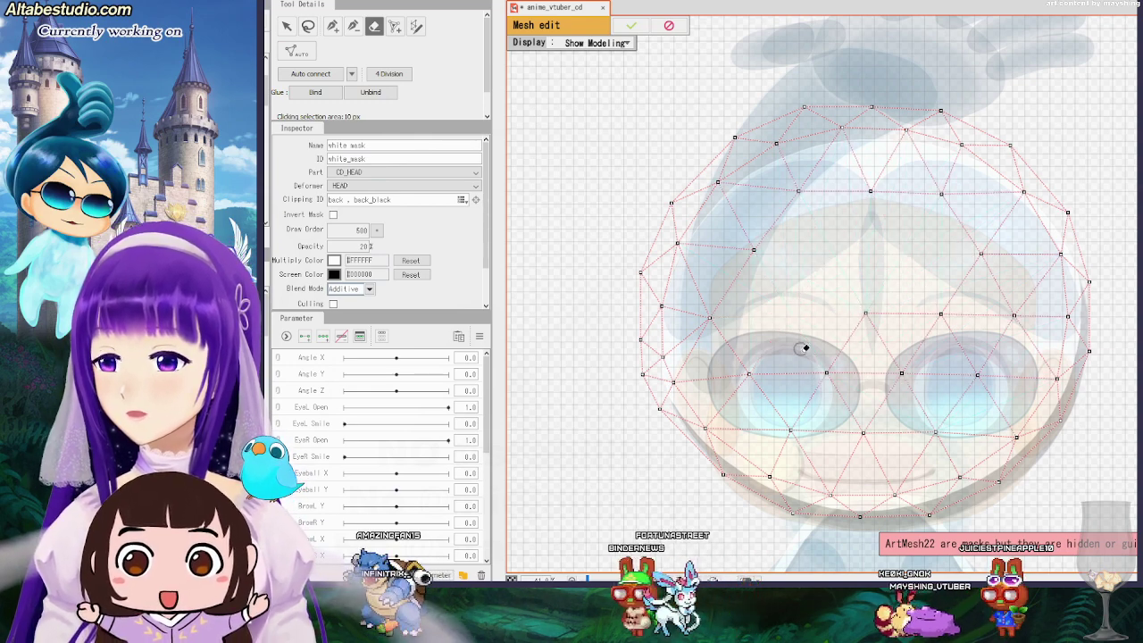
mouse_move(801, 349)
left_mouse_down()
mouse_move(834, 382)
mouse_move(956, 357)
mouse_move(984, 293)
mouse_move(971, 282)
mouse_move(952, 321)
mouse_move(936, 316)
mouse_move(963, 295)
mouse_move(985, 242)
left_mouse_up()
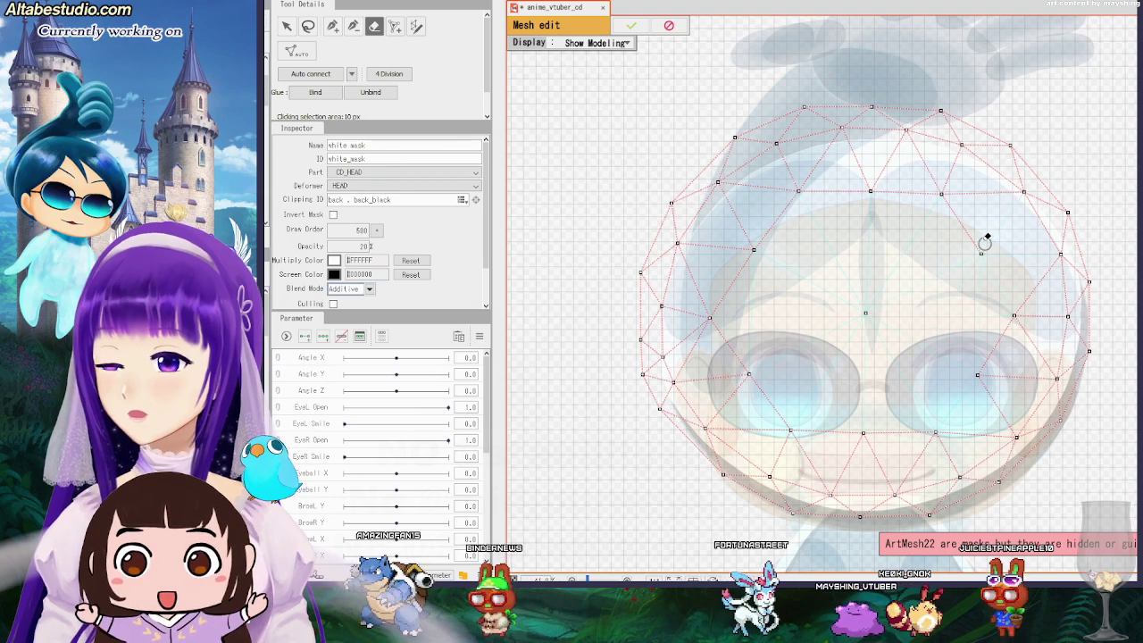
mouse_move(959, 202)
left_mouse_down()
mouse_move(941, 178)
mouse_move(828, 191)
left_mouse_up()
left_click(946, 195)
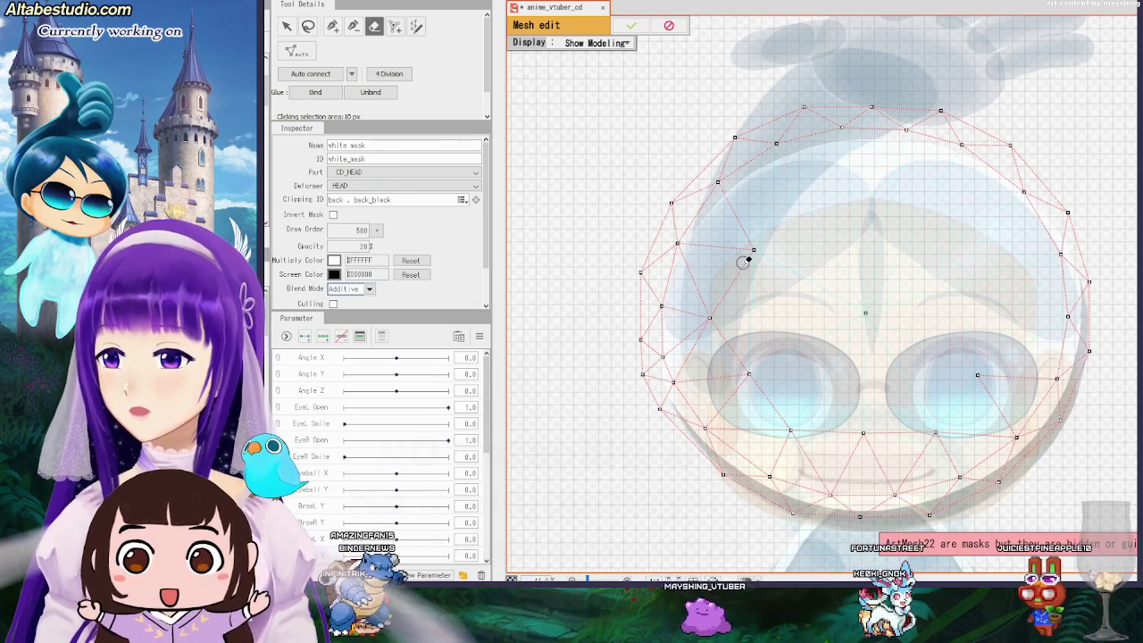
left_click_drag(742, 260, 753, 247)
left_click_drag(711, 347, 744, 399)
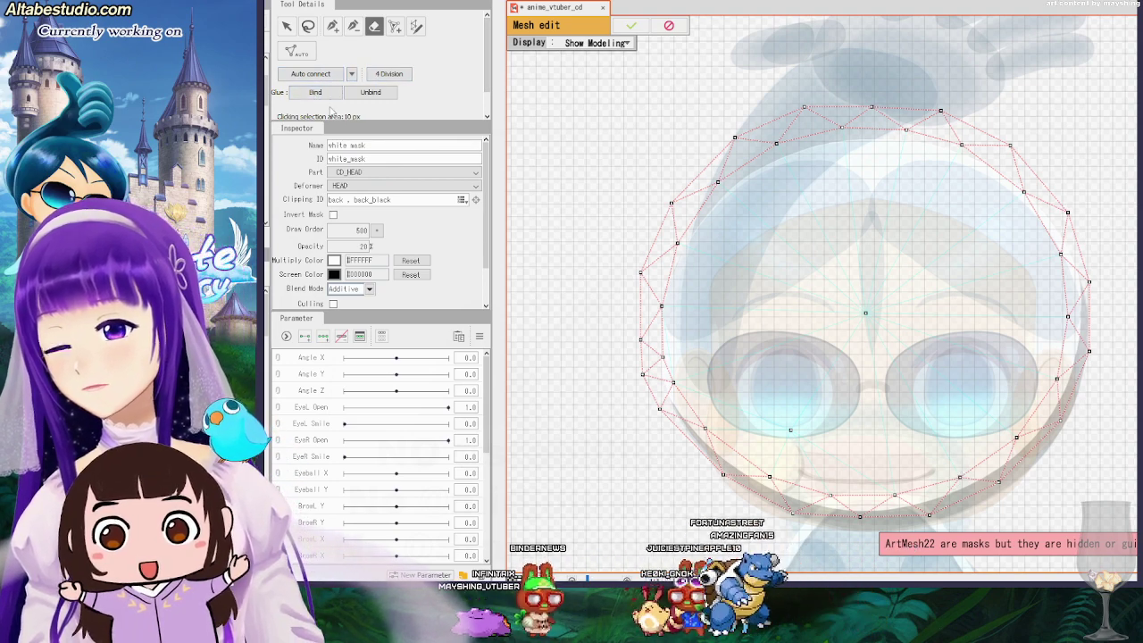
left_click(303, 54)
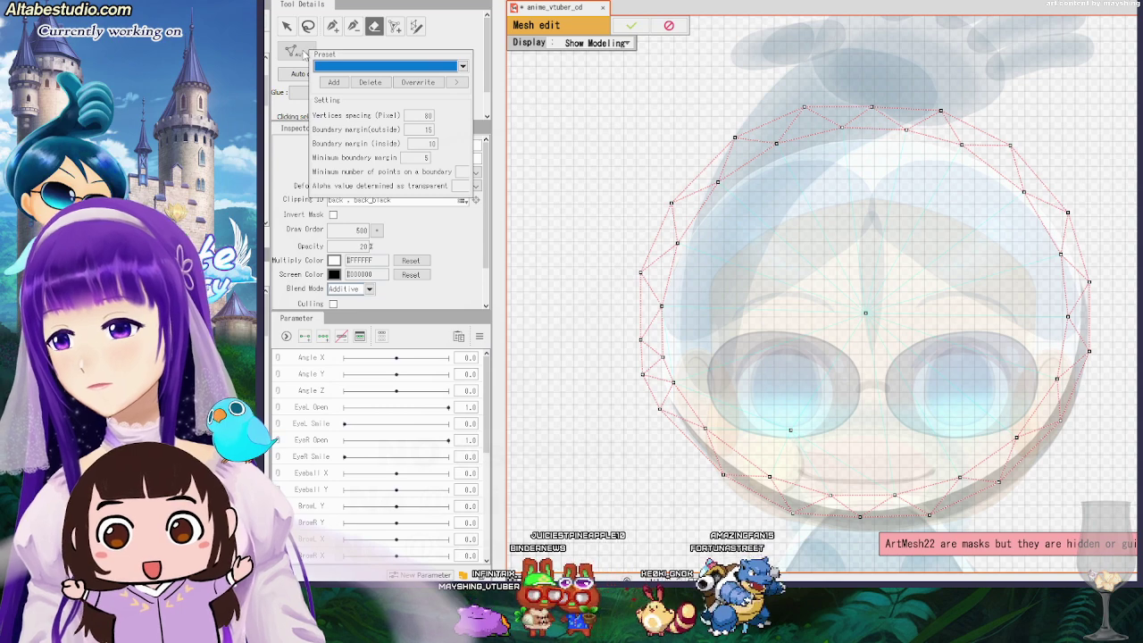
left_click(333, 83)
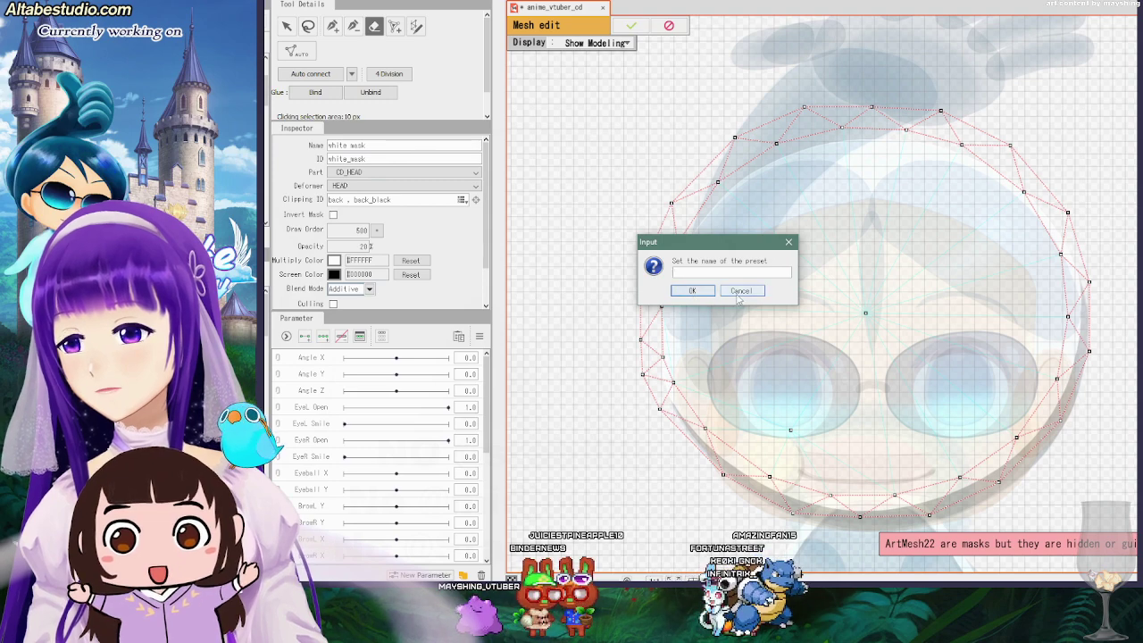
left_click(740, 291)
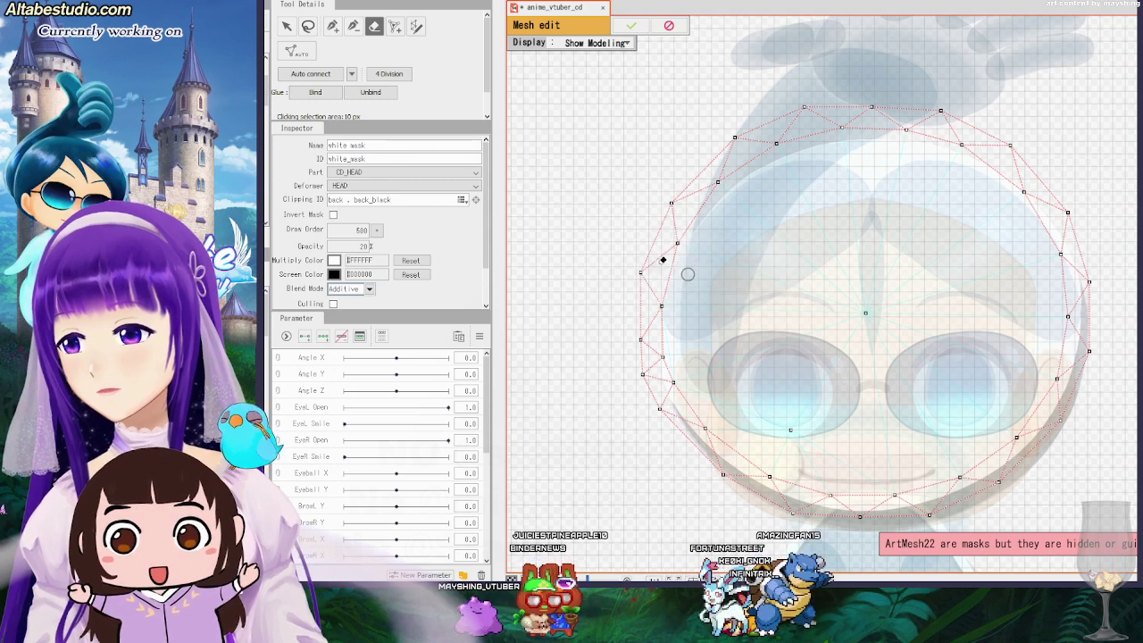
Try auto-connecting the outer ring of the white mask mesh to its centre point, and undo the connections.
left_click(326, 77)
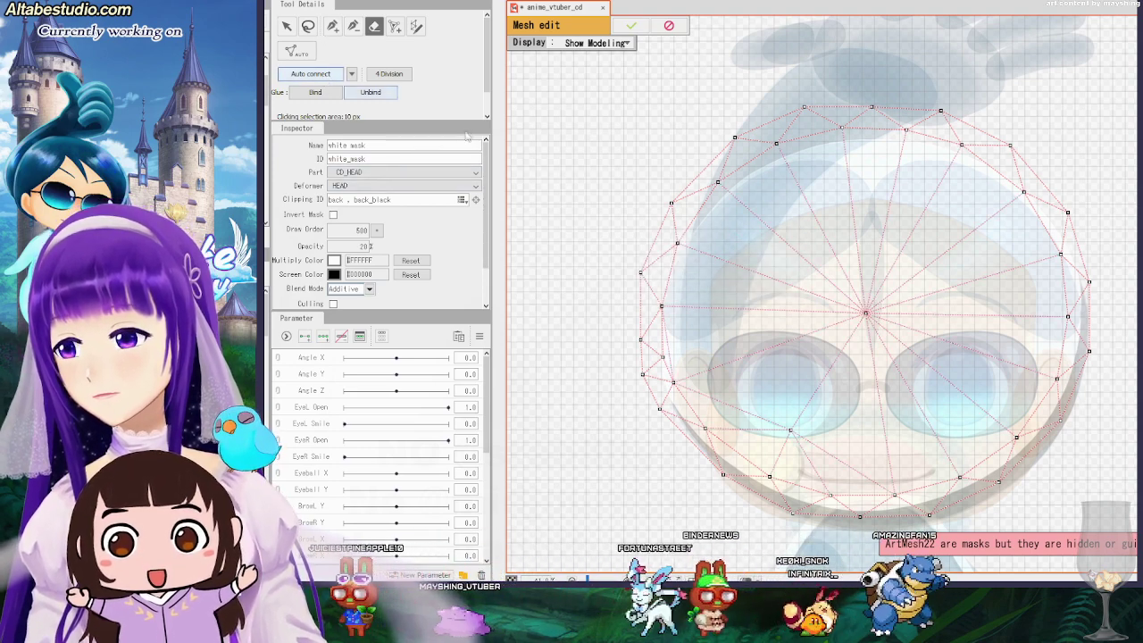
key("ctrl+z")
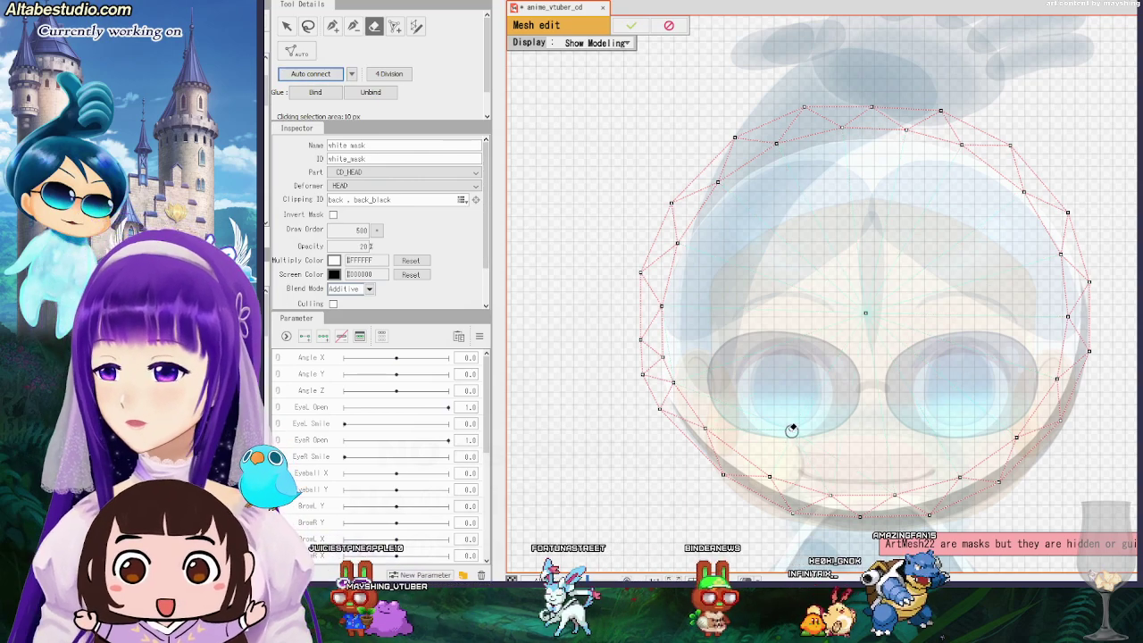
left_click(310, 74)
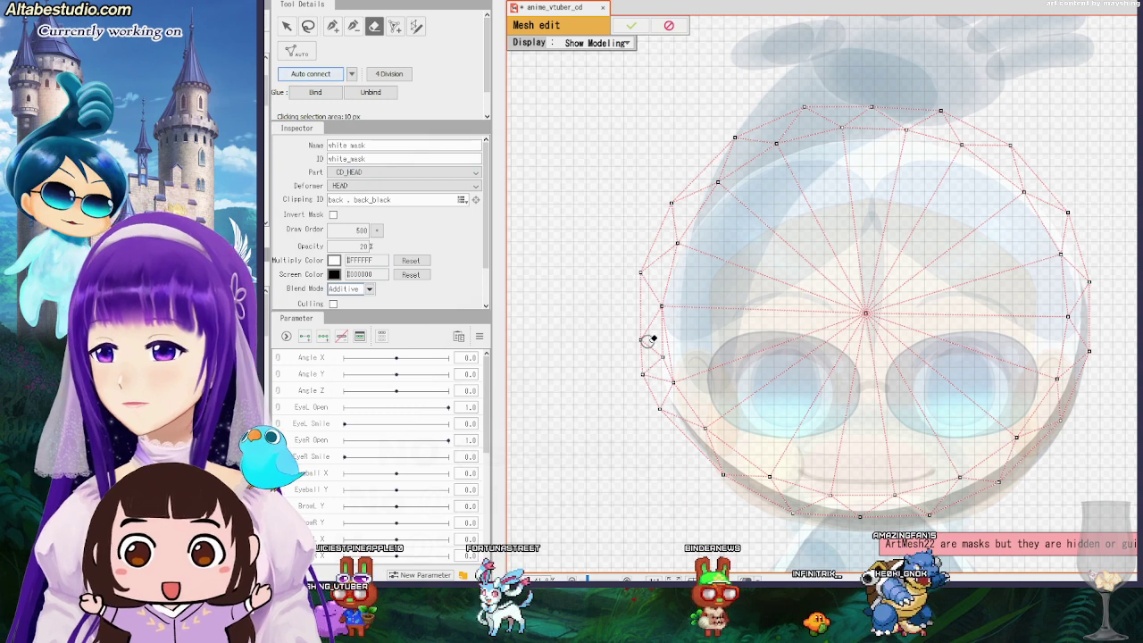
key("ctrl+z")
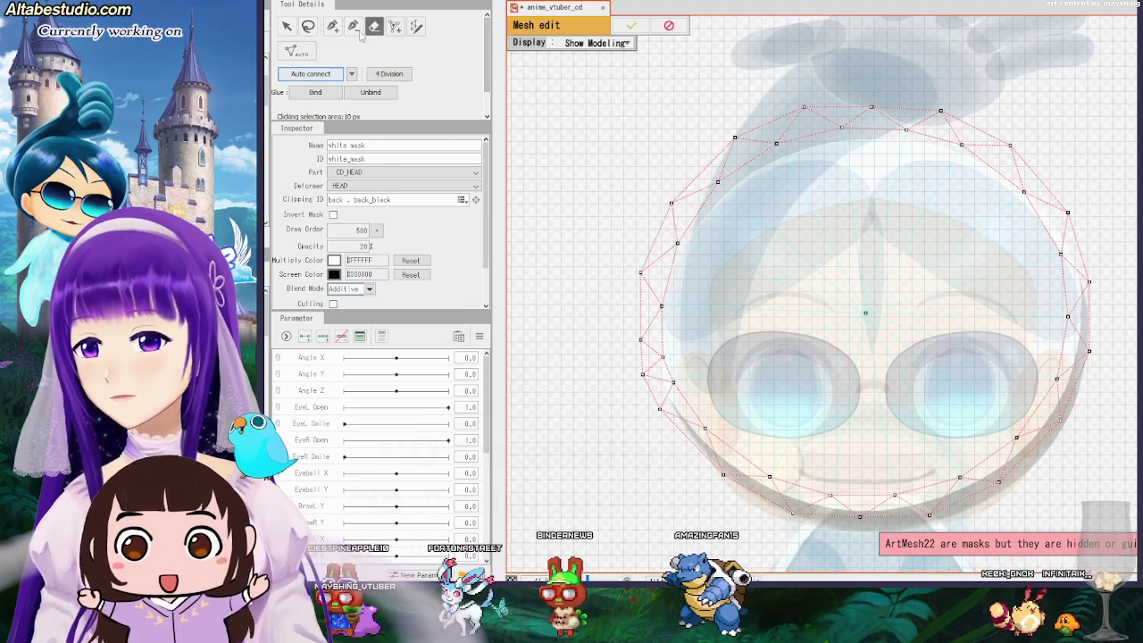
Add an inner-ring vertex at the lower left of the face and auto-connect the white mask mesh to its centre point.
left_click(332, 26)
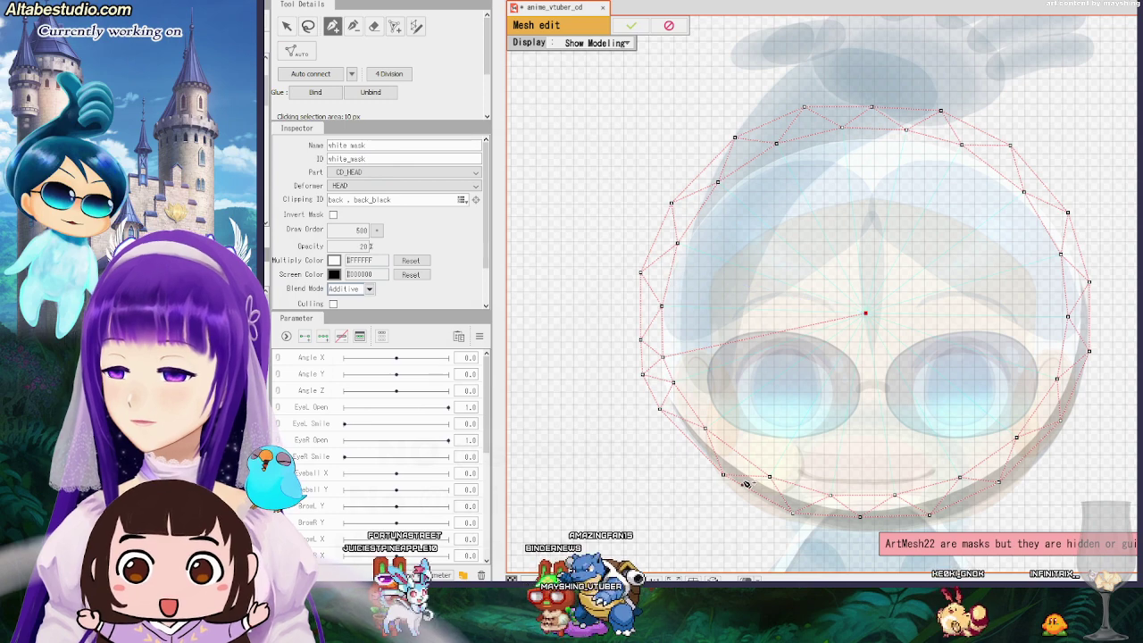
left_click(740, 455)
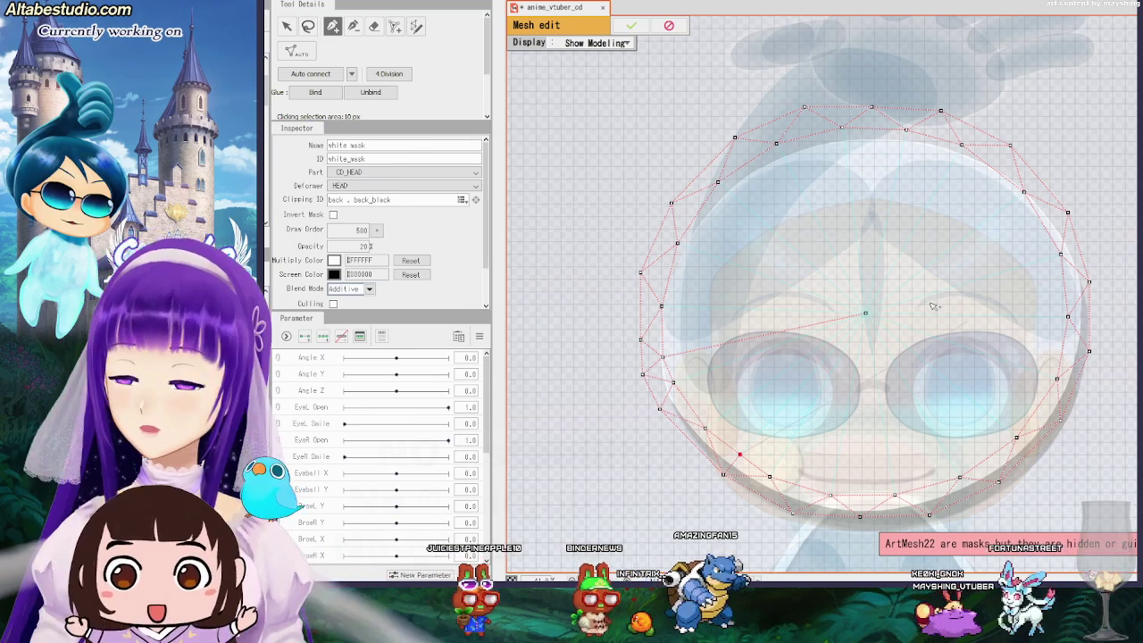
left_click(311, 74)
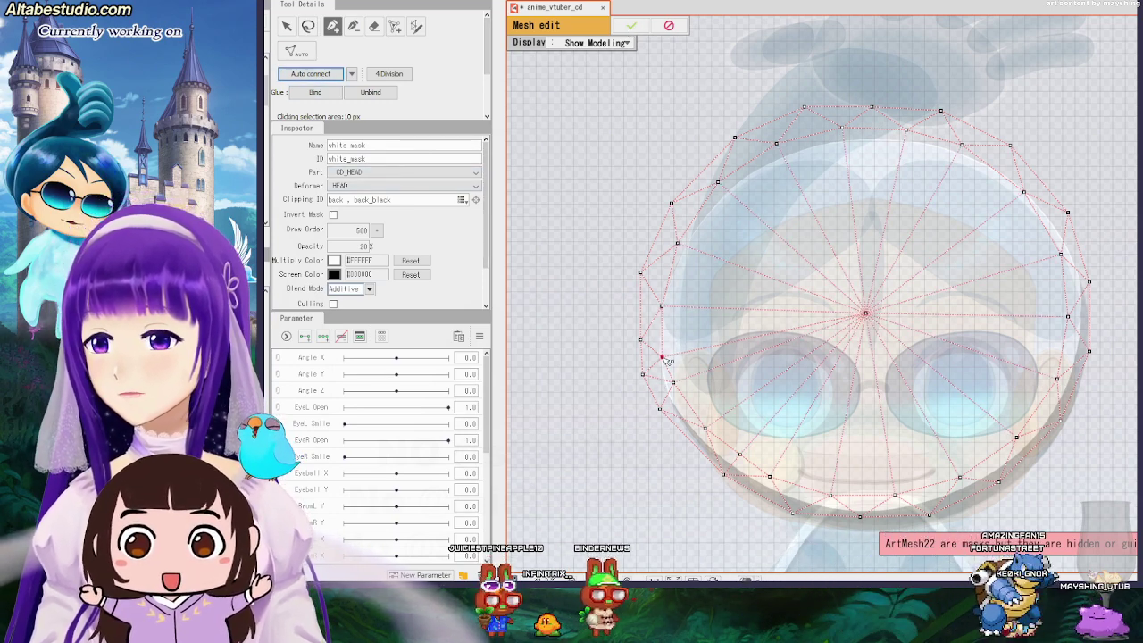
Even out the ring vertices along the white mask mesh's left edge and add two outer vertices at its lower left.
left_click_drag(666, 361, 669, 351)
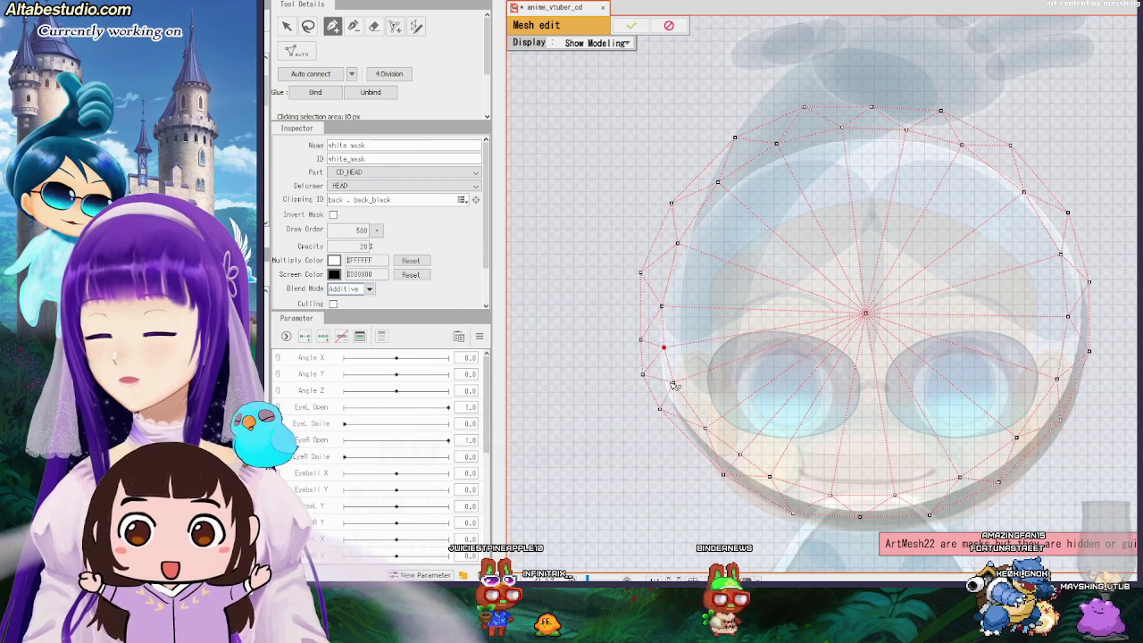
left_click_drag(658, 409, 669, 420)
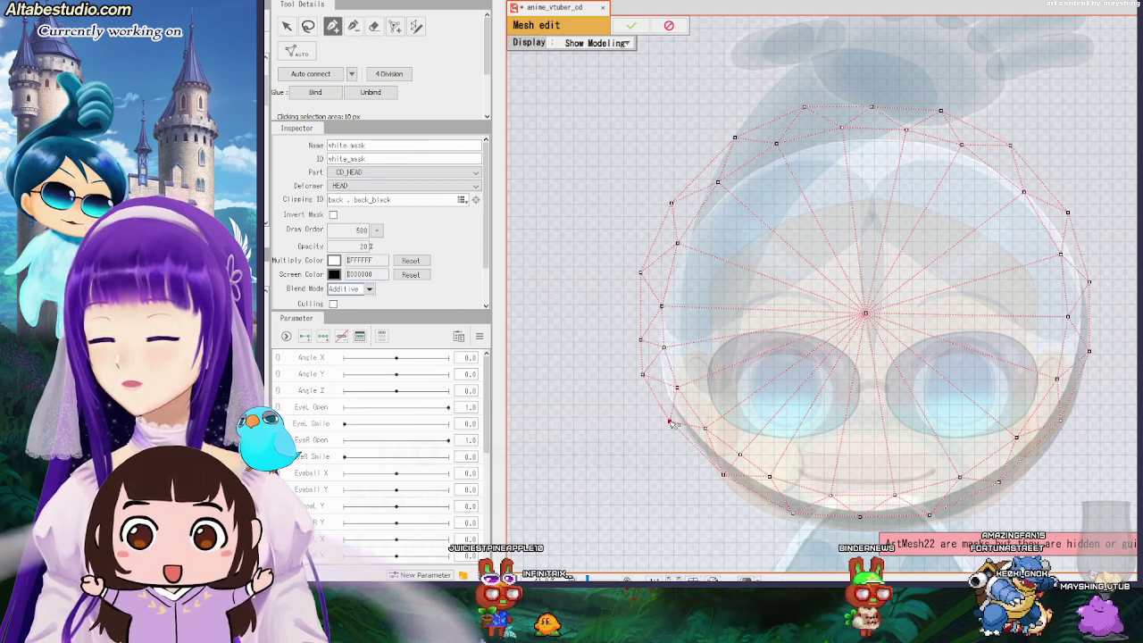
left_click(692, 444)
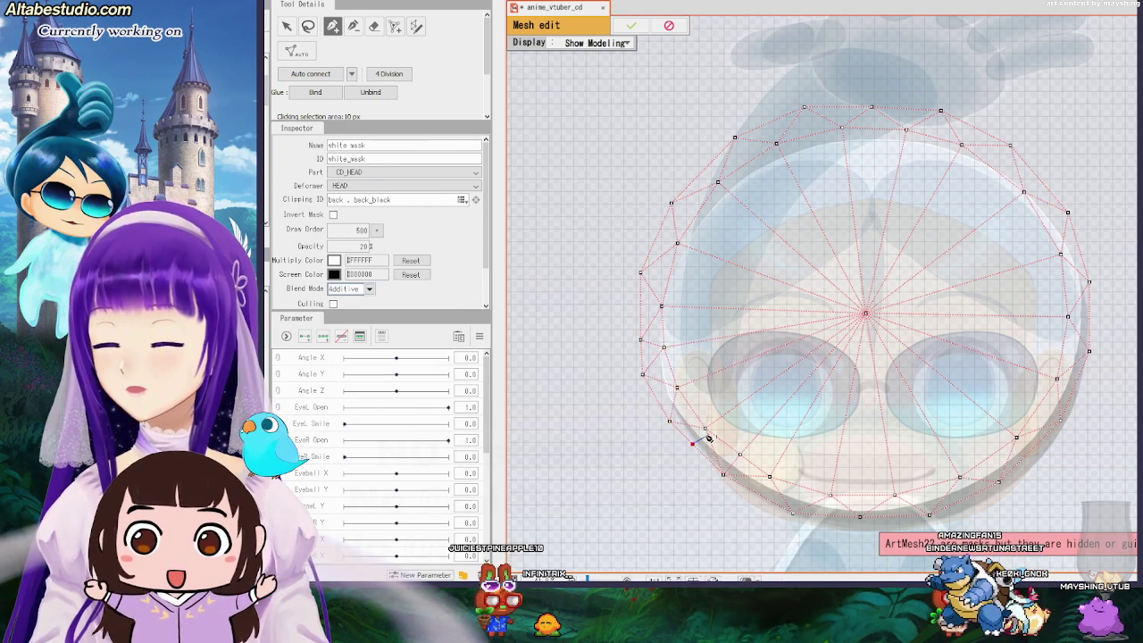
left_click(758, 493)
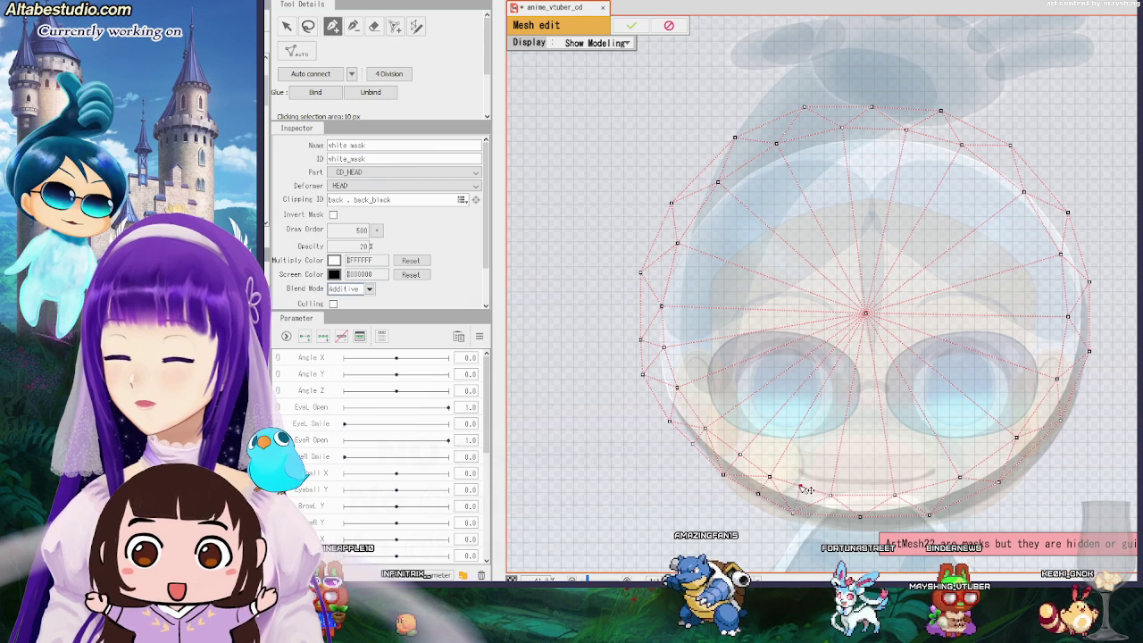
Add and respace inner- and outer-ring vertices along the chin of the white mask mesh, linking the inner ones to the centre point.
left_click_drag(801, 486, 865, 330)
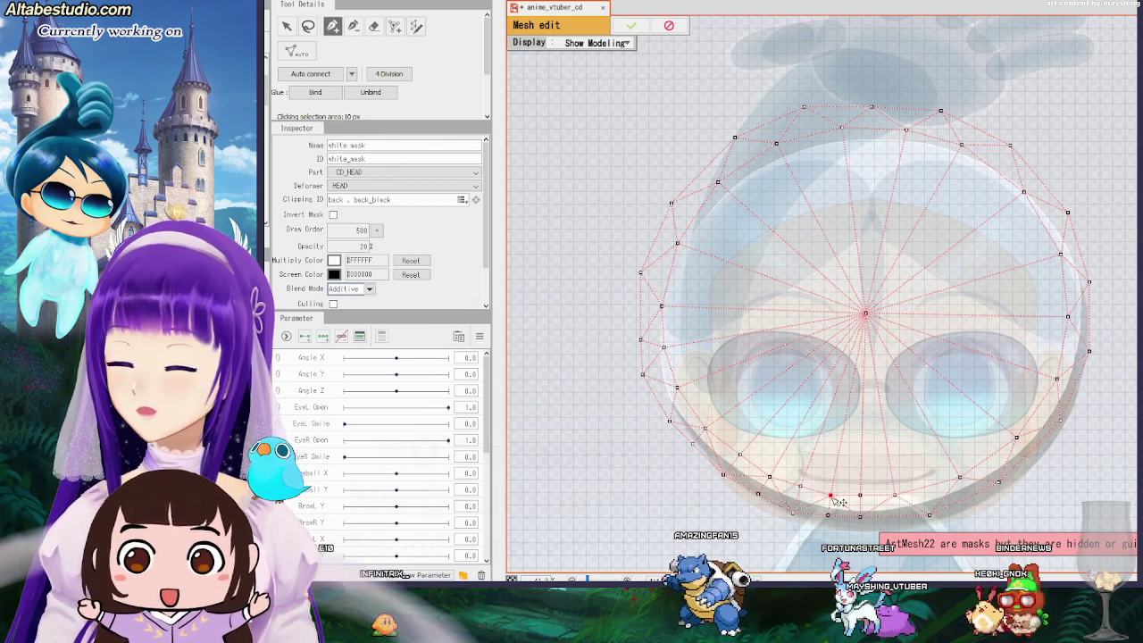
left_click(831, 495)
left_click(894, 498)
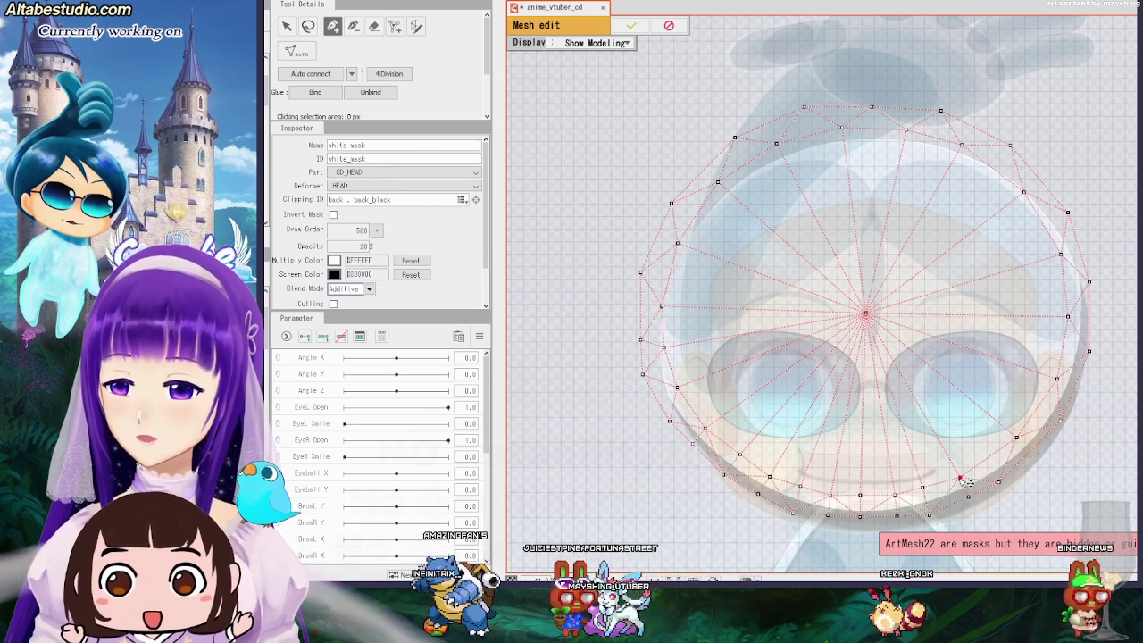
left_click(961, 479)
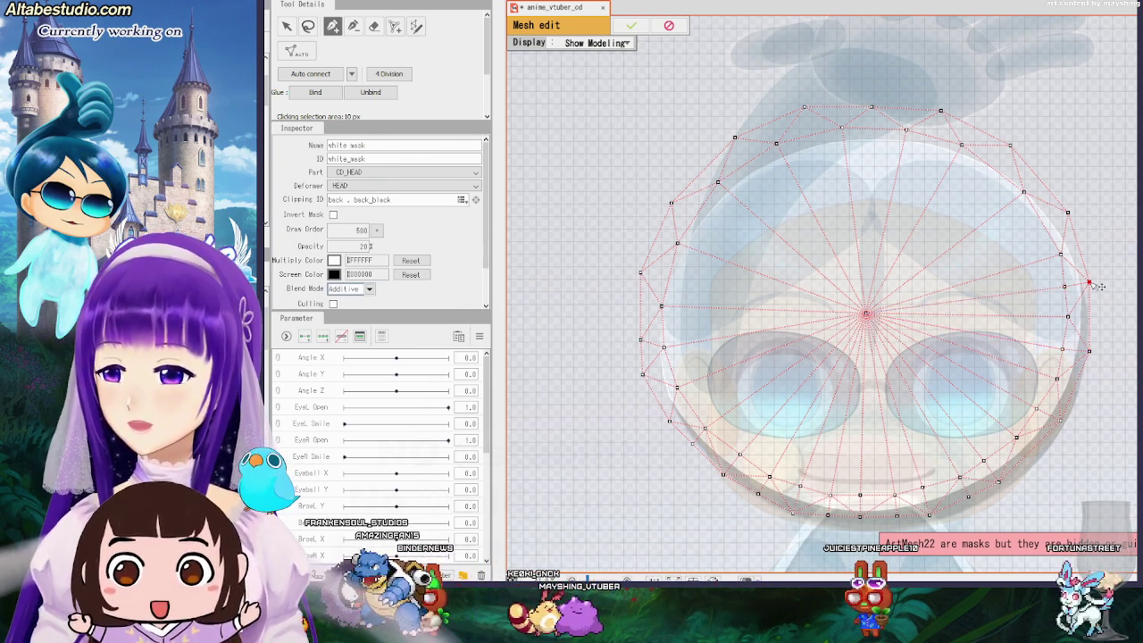
Add inner-ring vertices along the white mask mesh's upper right and at its top centre, connected to the centre point.
left_click(1067, 213)
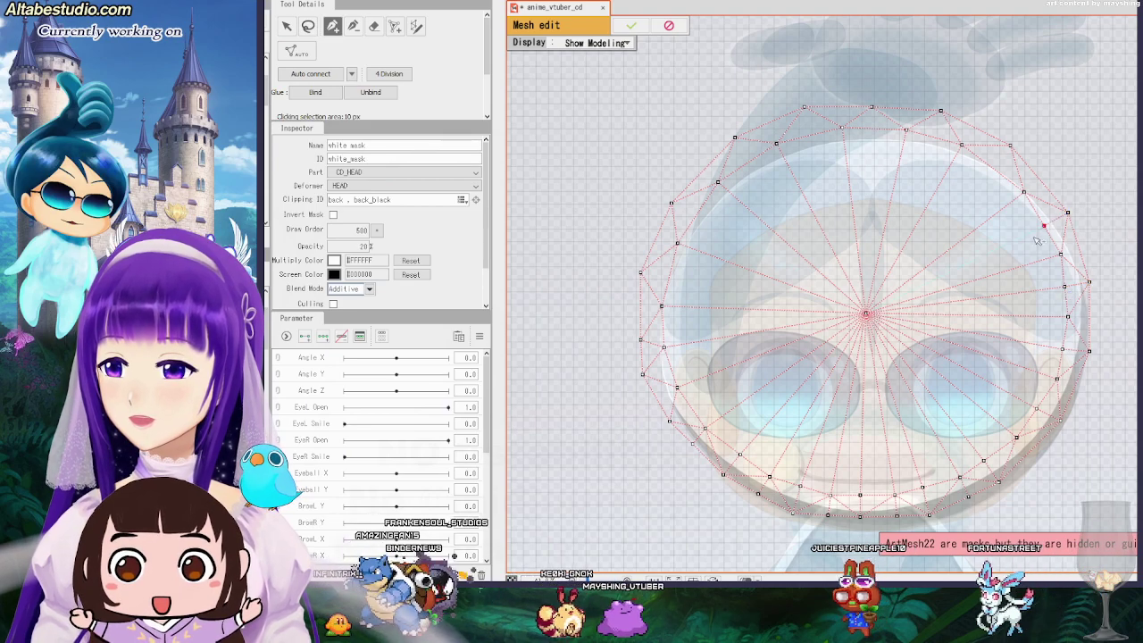
left_click(1043, 225)
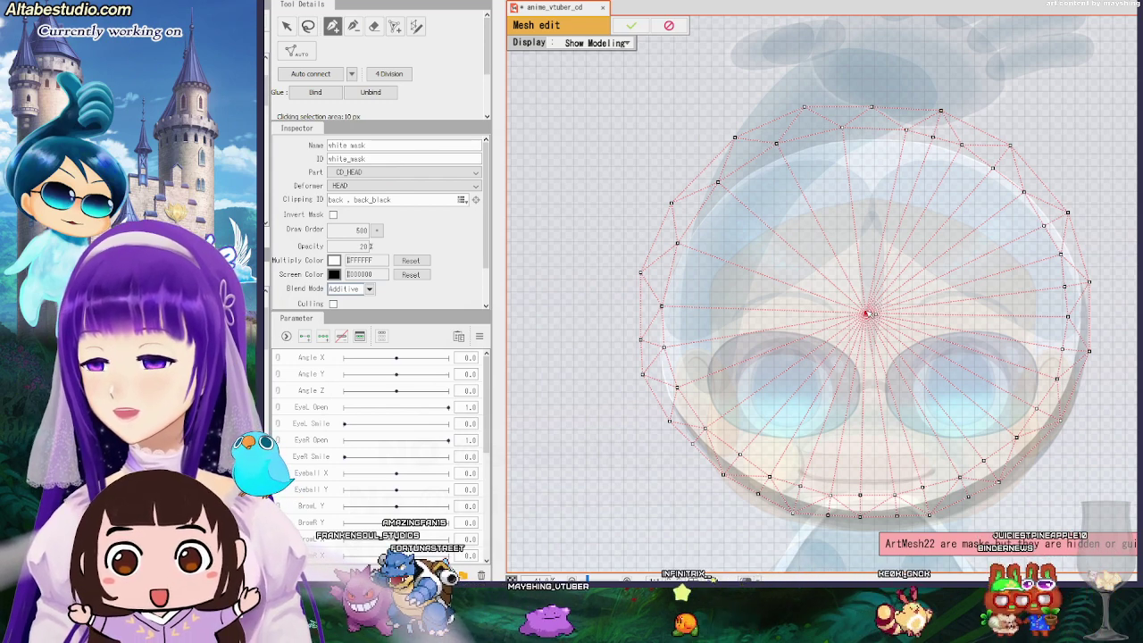
left_click(874, 131)
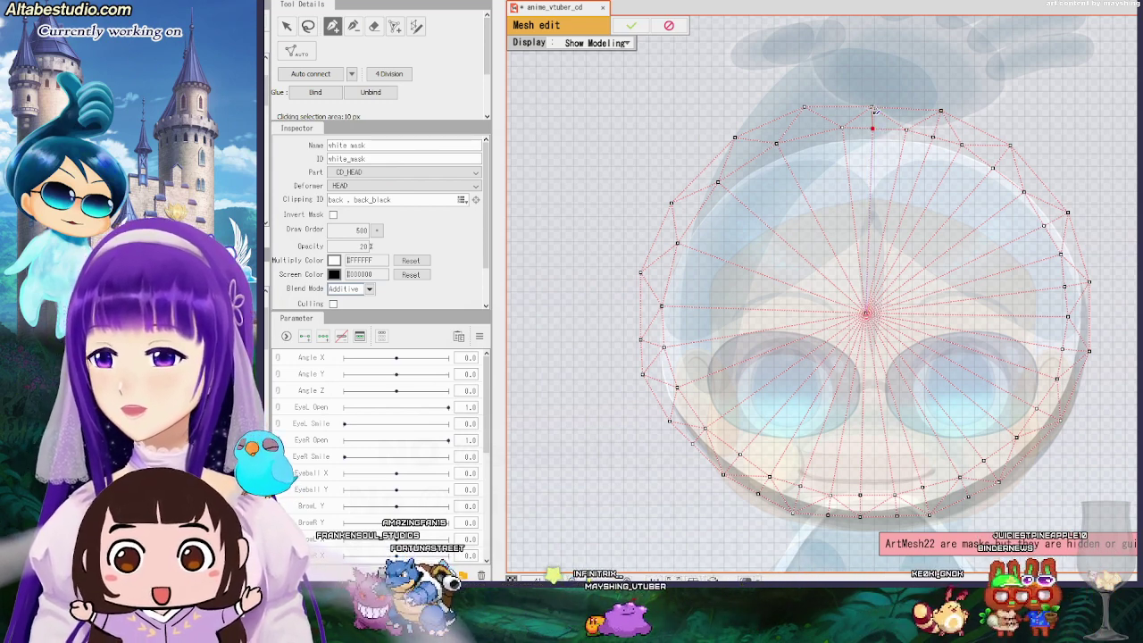
left_click(872, 108)
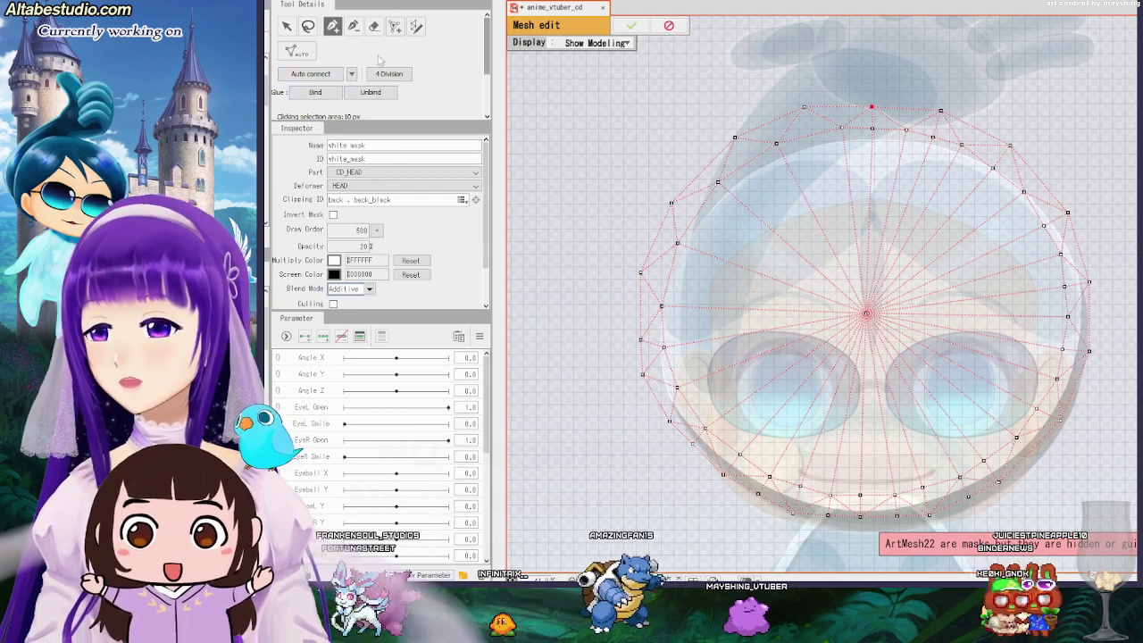
Add outer-ring vertices between the existing ones from the white mask mesh's top centre down its right side to the lower right.
left_click(285, 26)
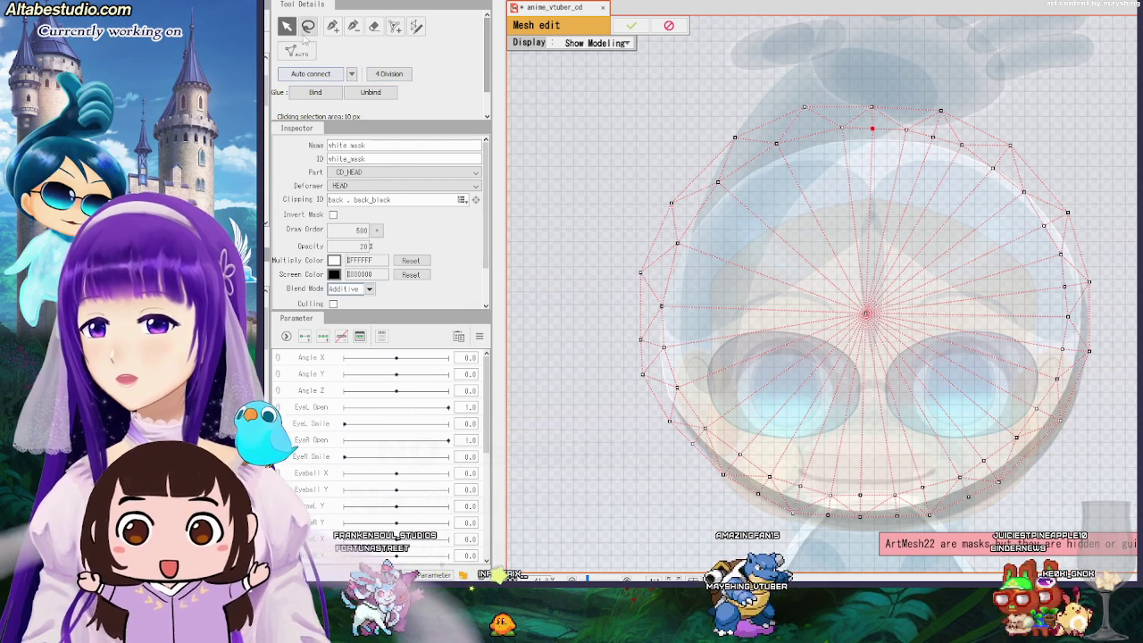
left_click(332, 26)
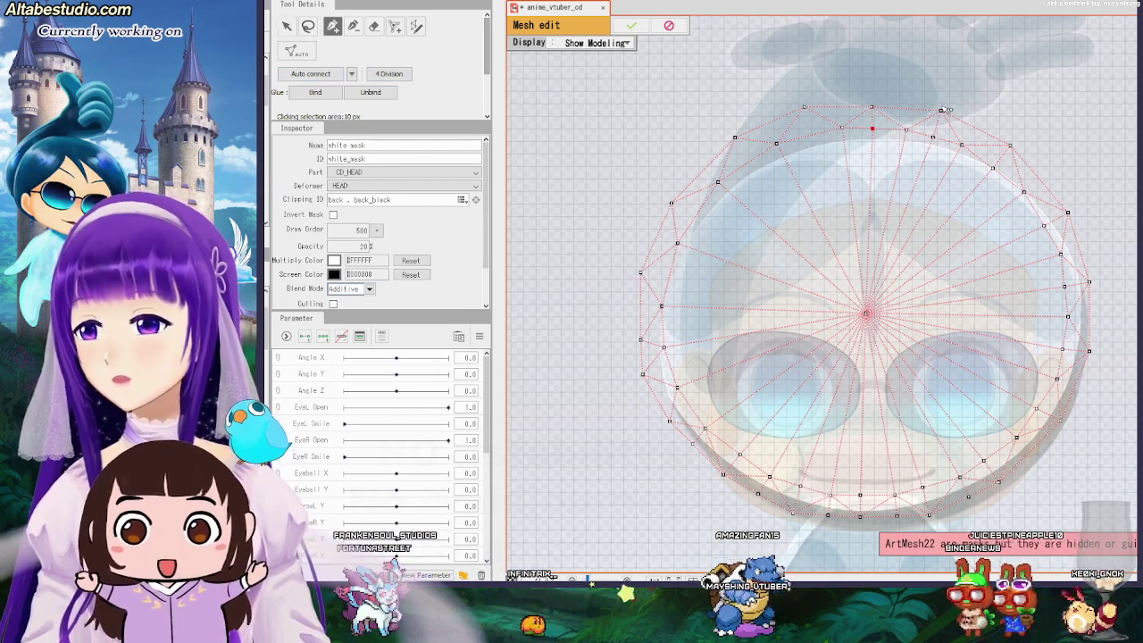
left_click(906, 130)
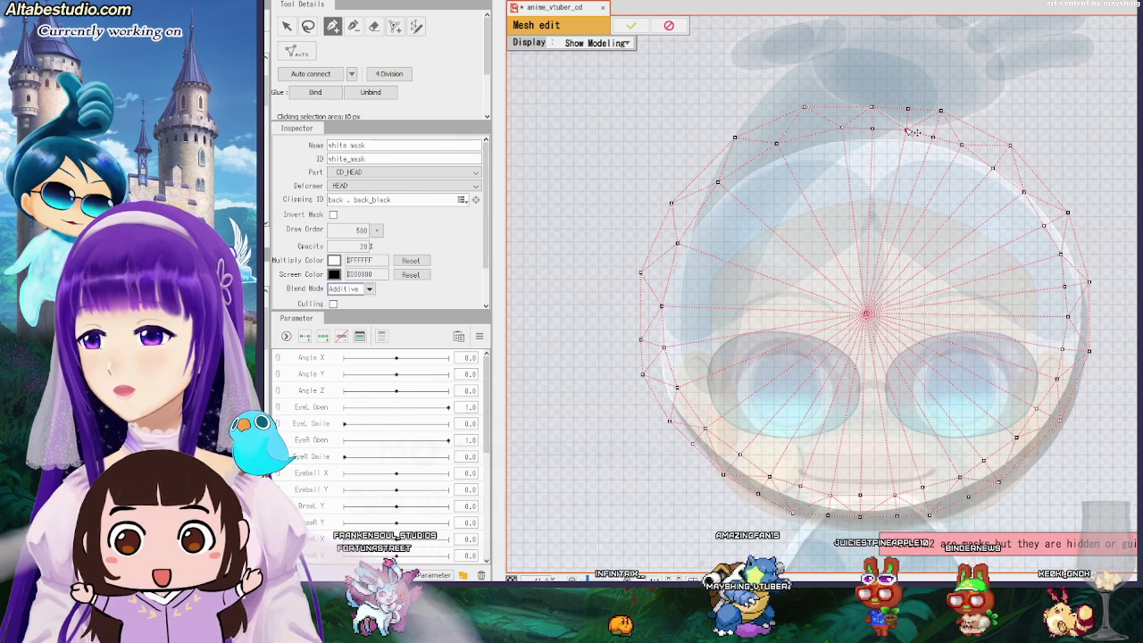
left_click(961, 144)
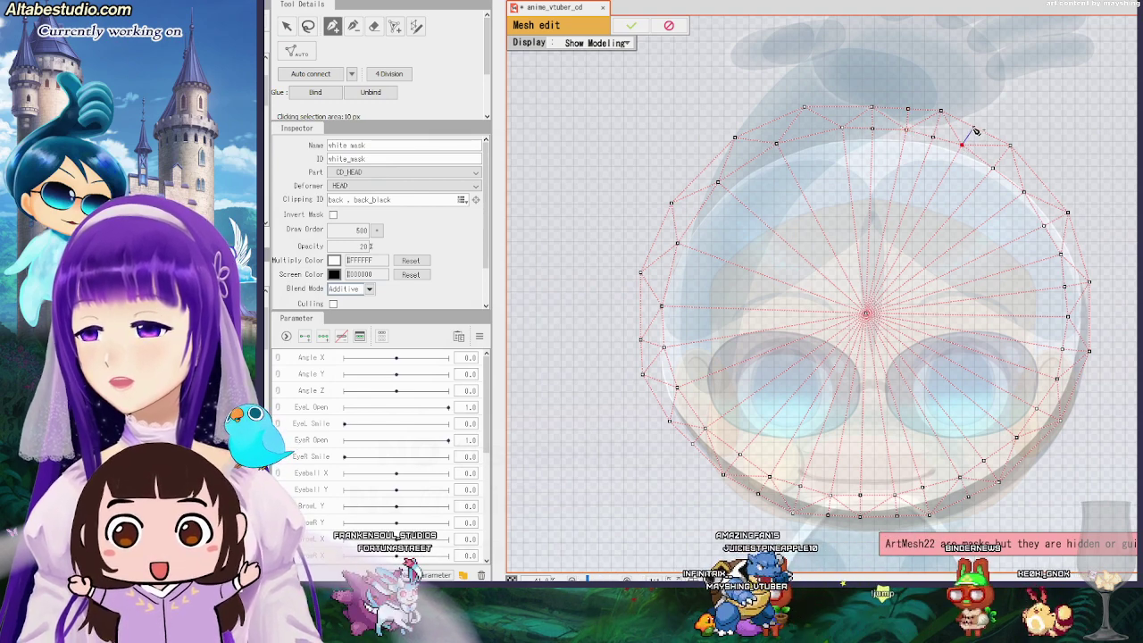
left_click(1023, 191)
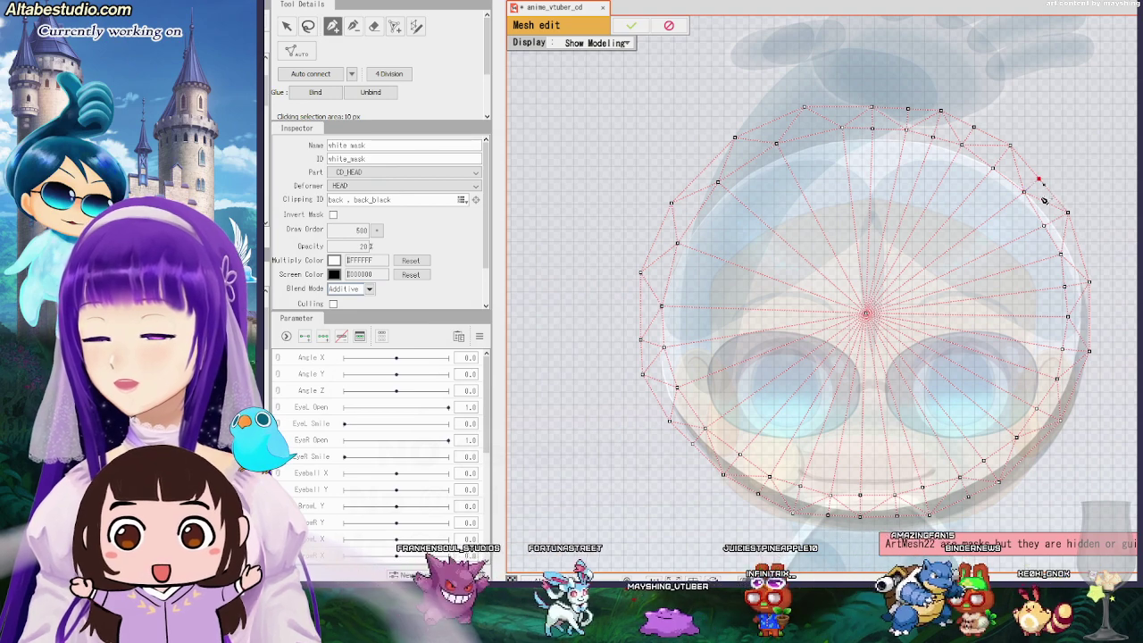
left_click(1061, 253)
left_click(1080, 252)
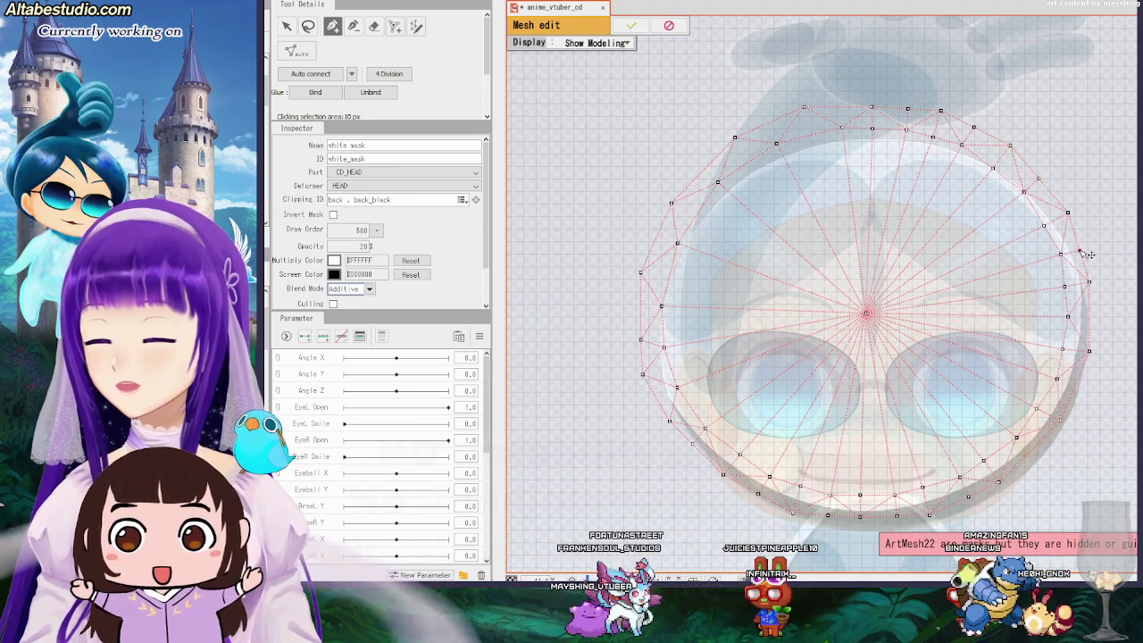
left_click(1088, 315)
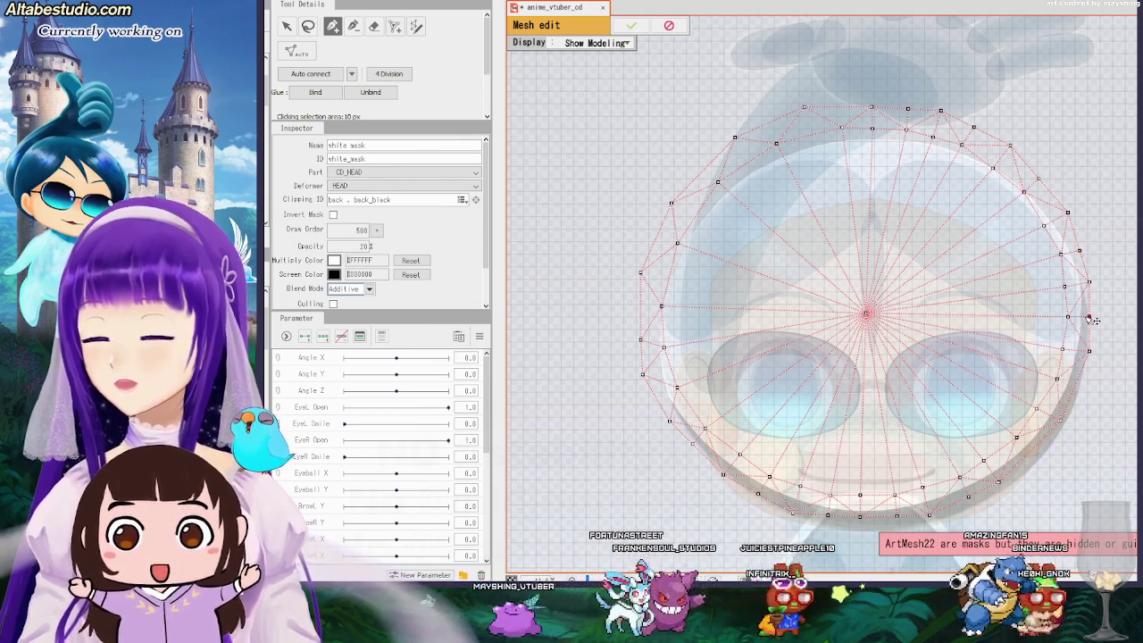
left_click(1056, 379)
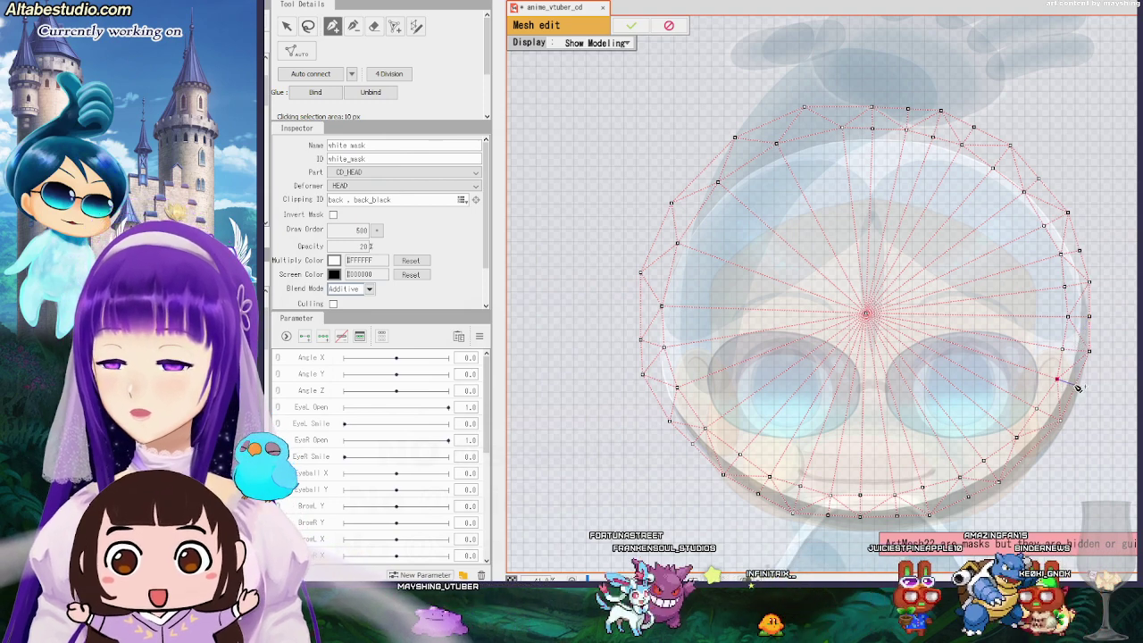
left_click(1033, 450)
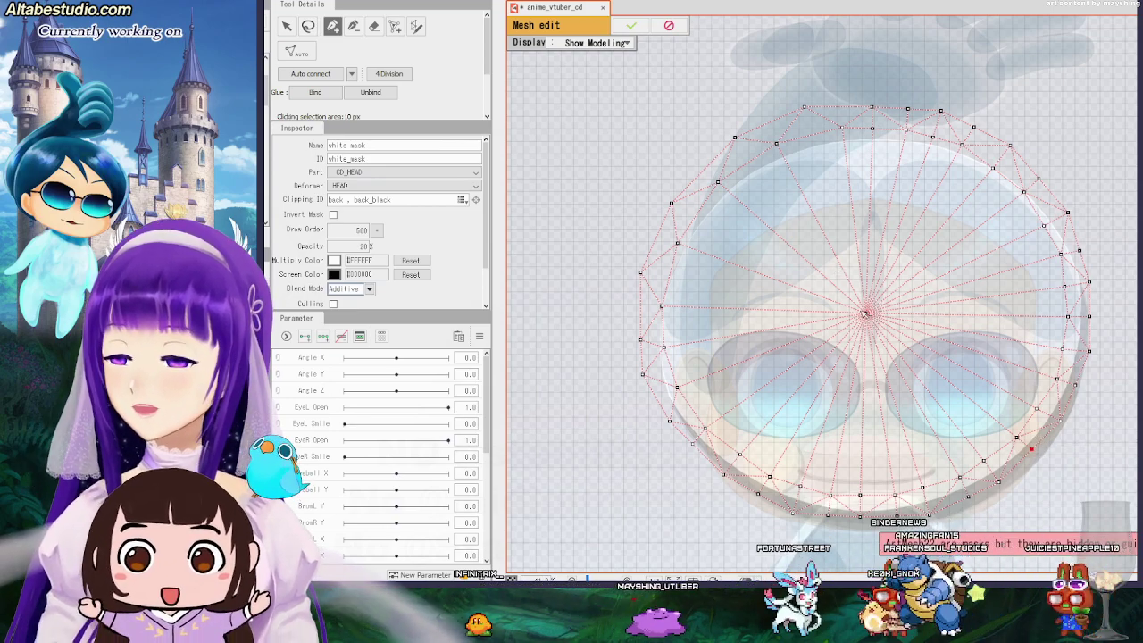
Add inner- and outer-ring vertices along the upper left of the white mask mesh, above the hair.
left_click(809, 136)
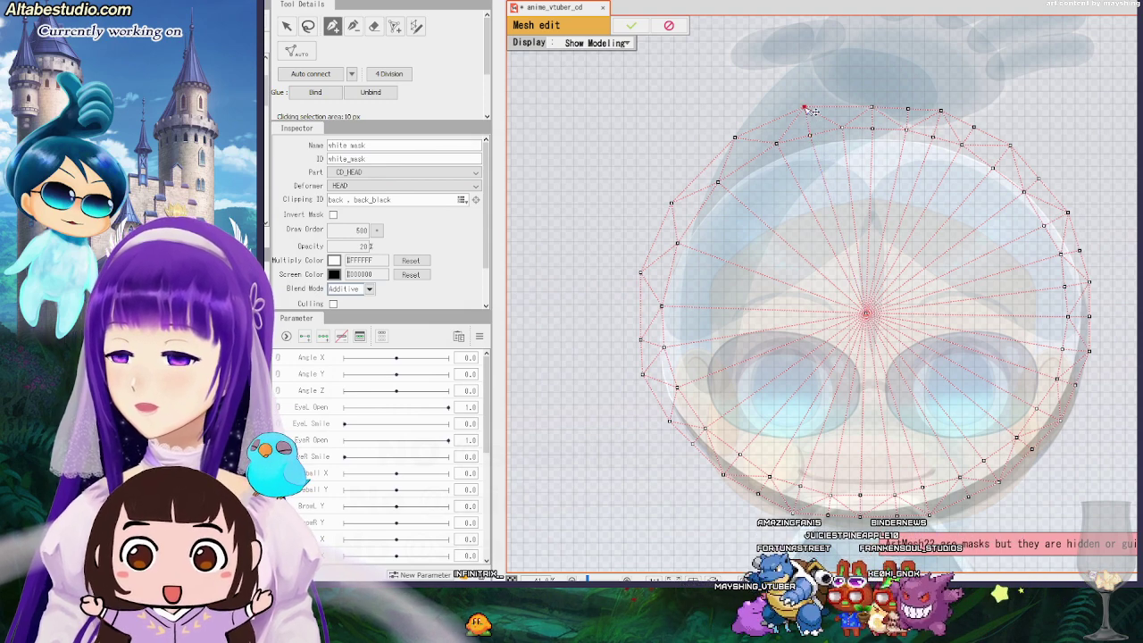
left_click(839, 106)
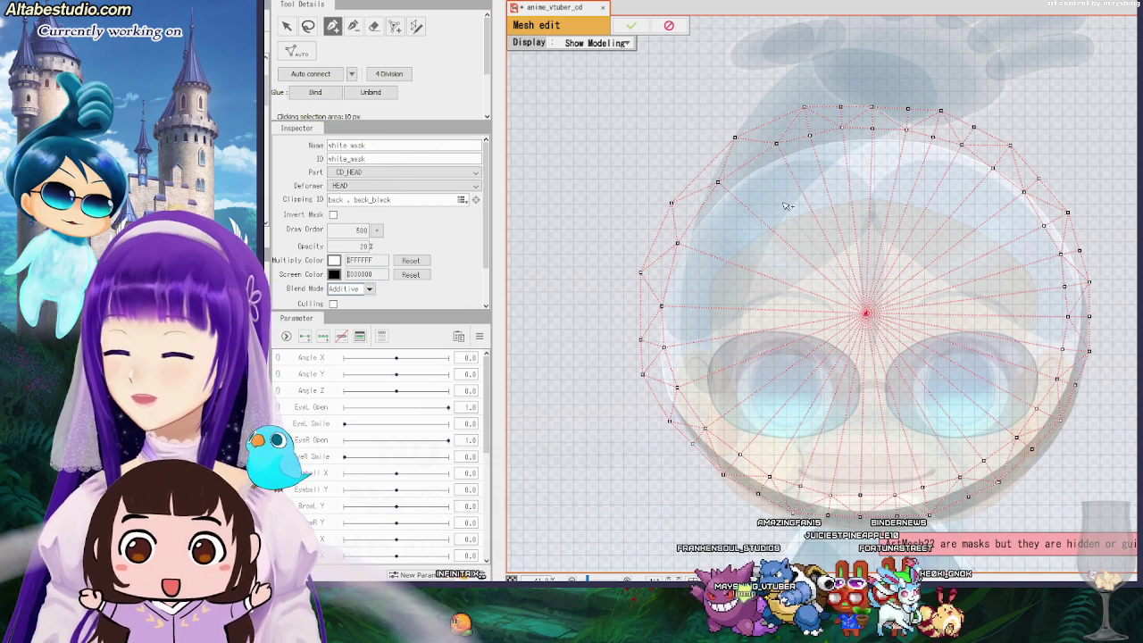
left_click(751, 160)
left_click(735, 138)
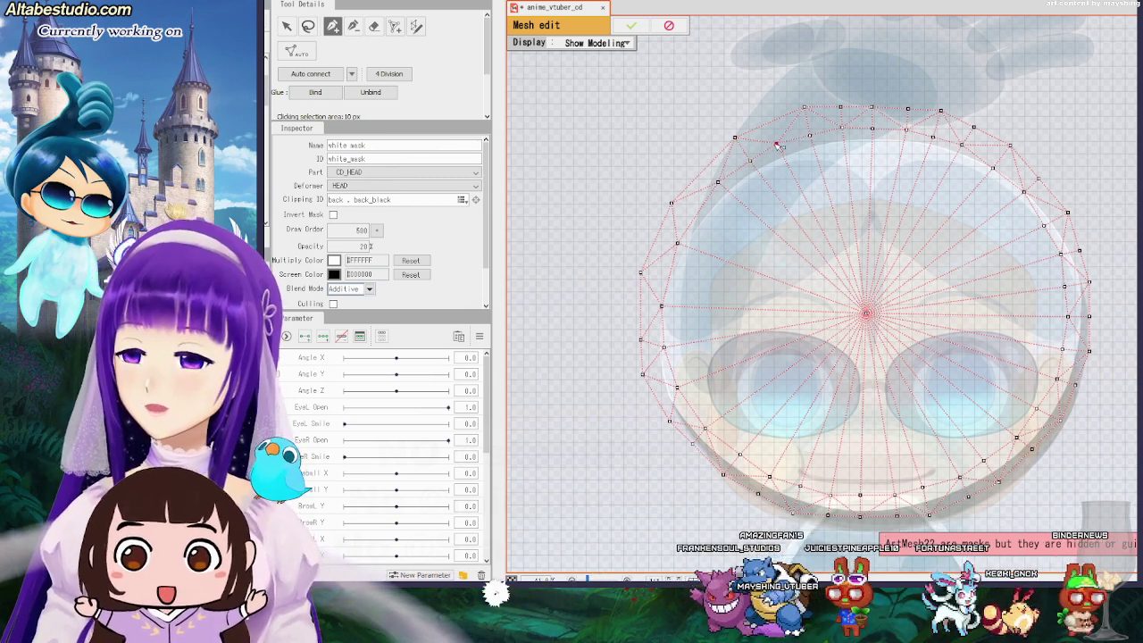
left_click(776, 141)
left_click(716, 181)
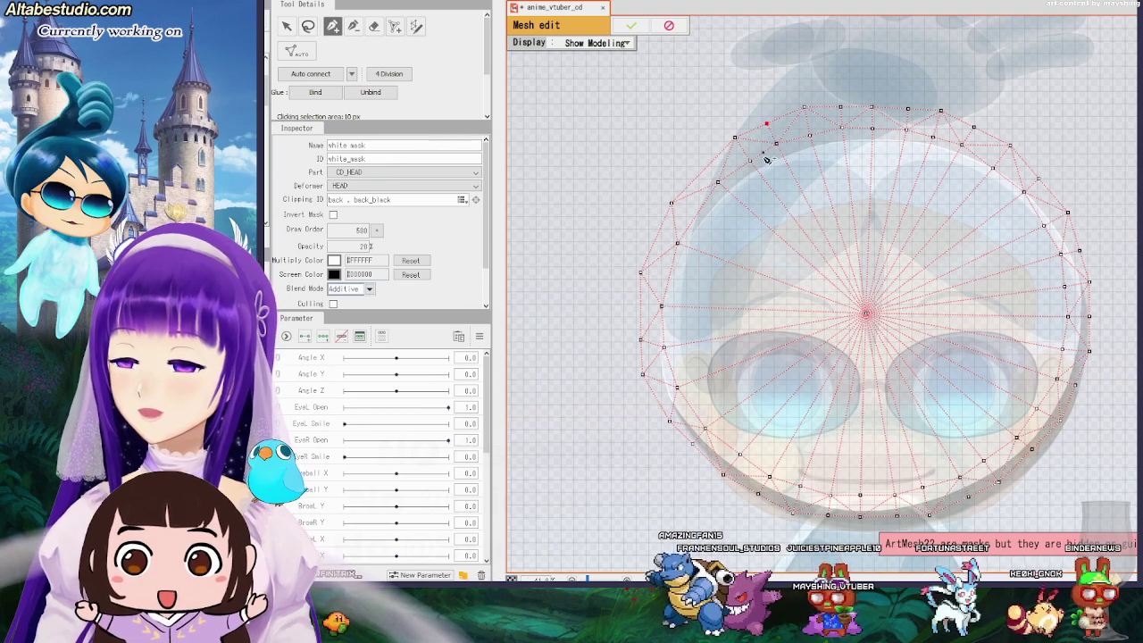
left_click(704, 169)
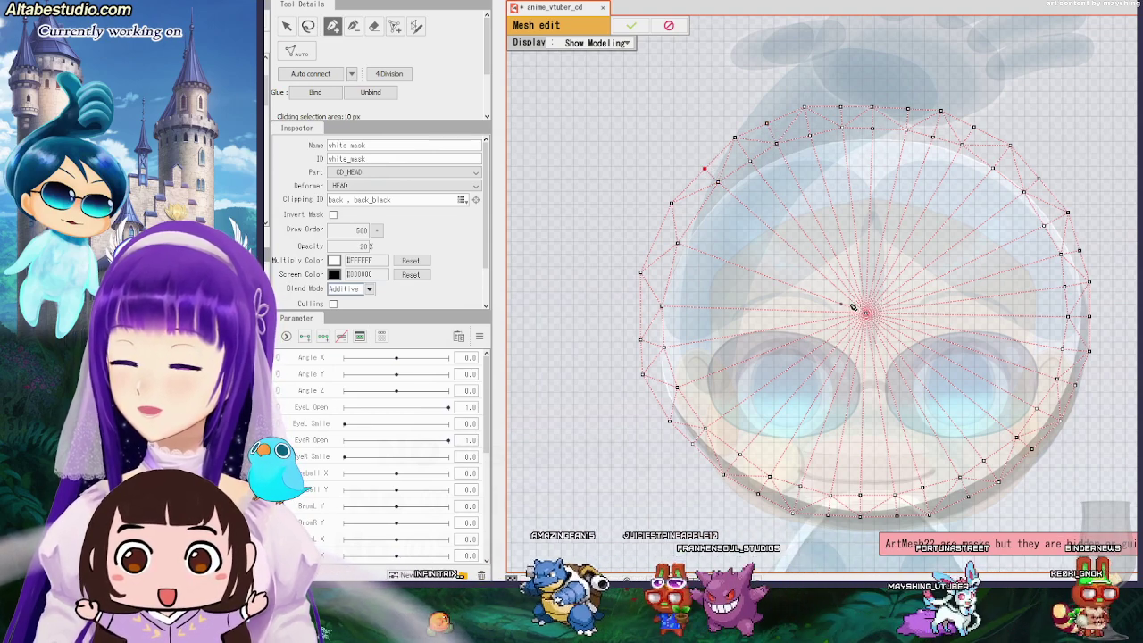
Connect new inner-ring vertices on the white mask mesh's left side to the centre point and add two outer vertices beside them.
left_click(865, 314)
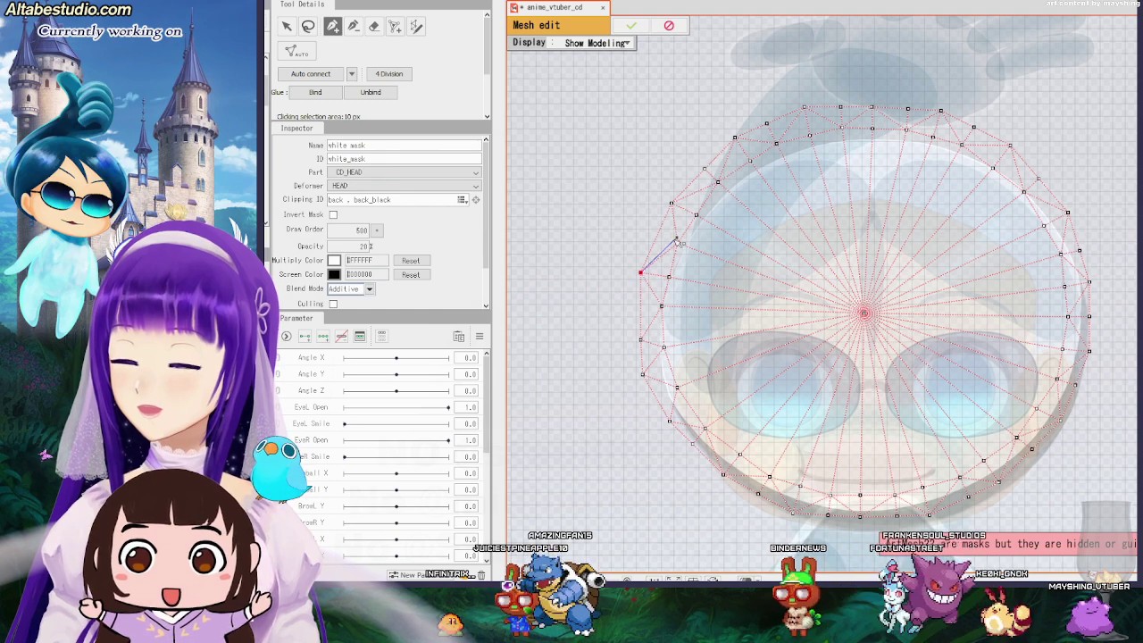
left_click(641, 309)
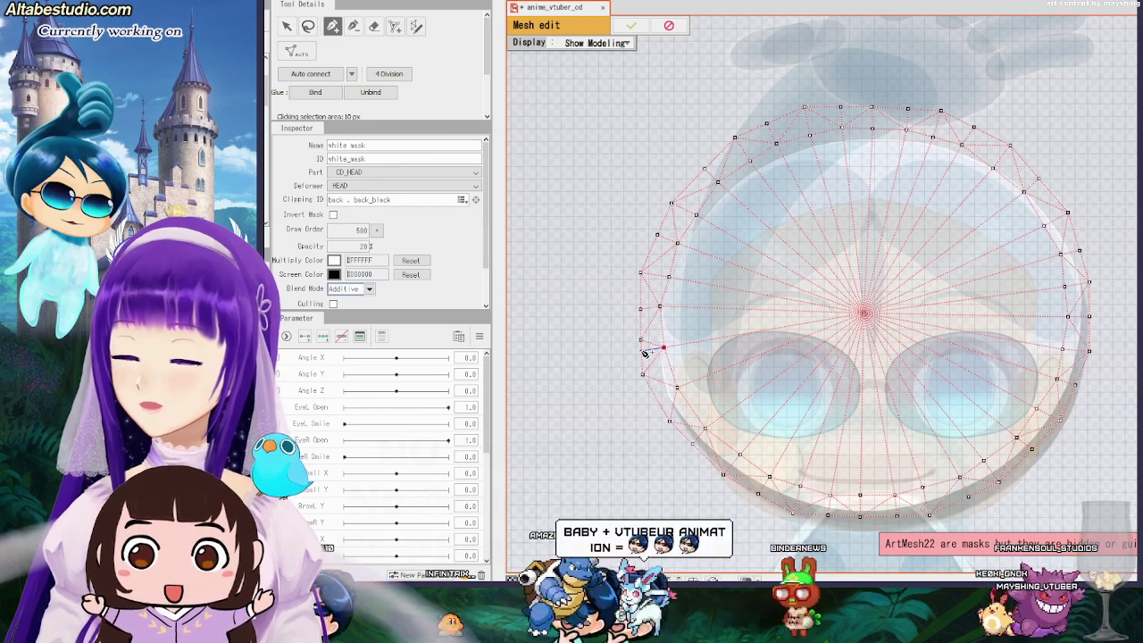
left_click(641, 350)
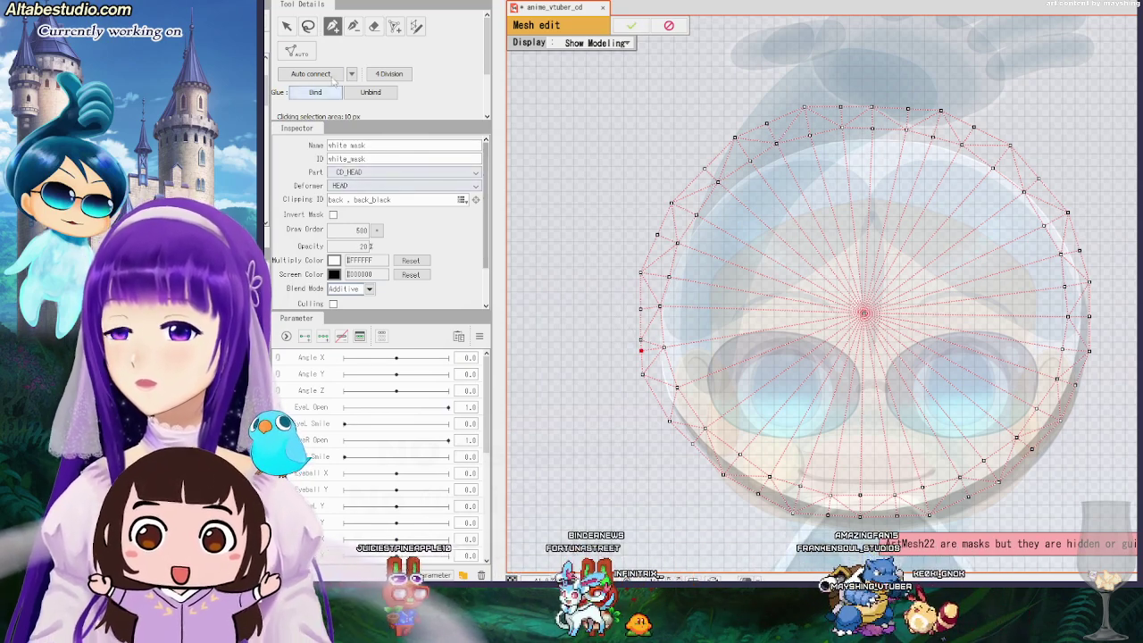
left_click(353, 27)
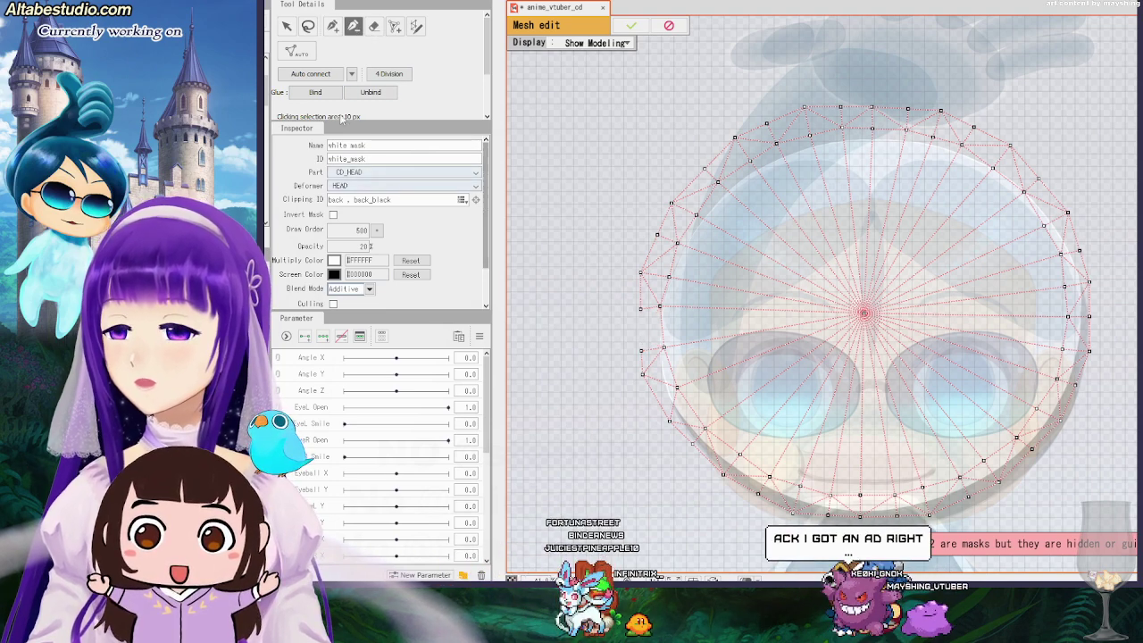
left_click(287, 27)
left_click(333, 27)
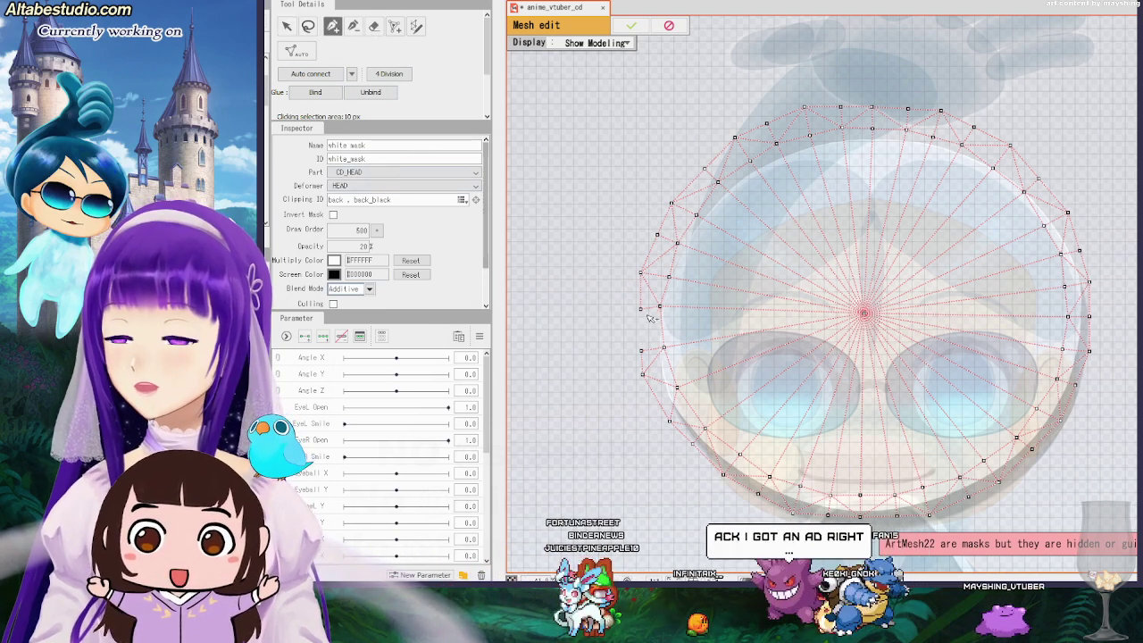
left_click(641, 350)
left_click(663, 347)
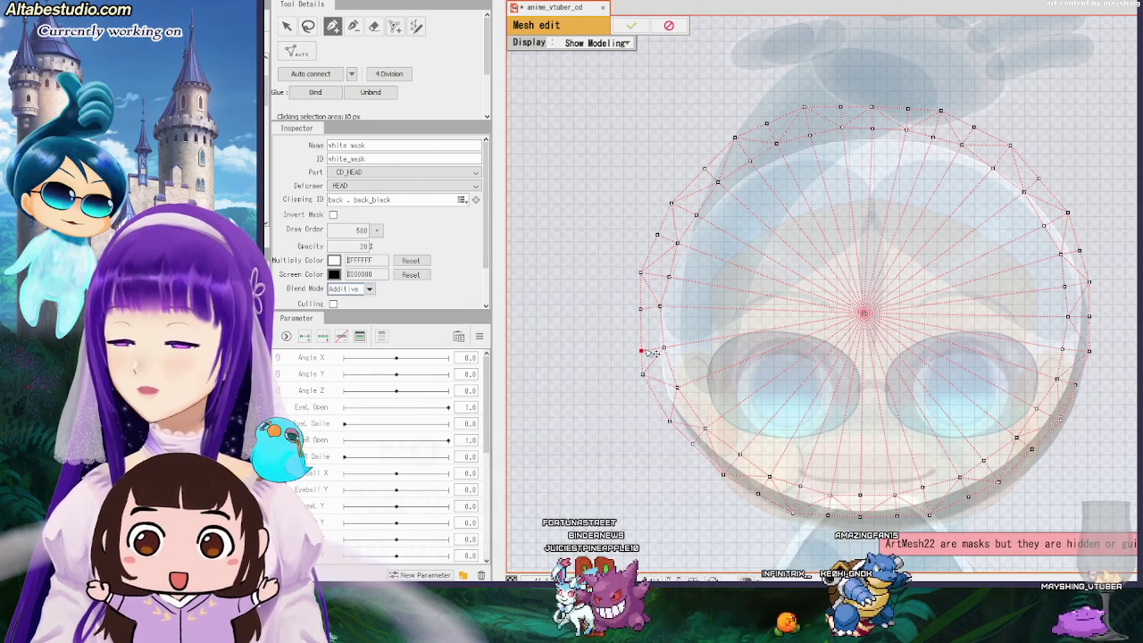
left_click(641, 309)
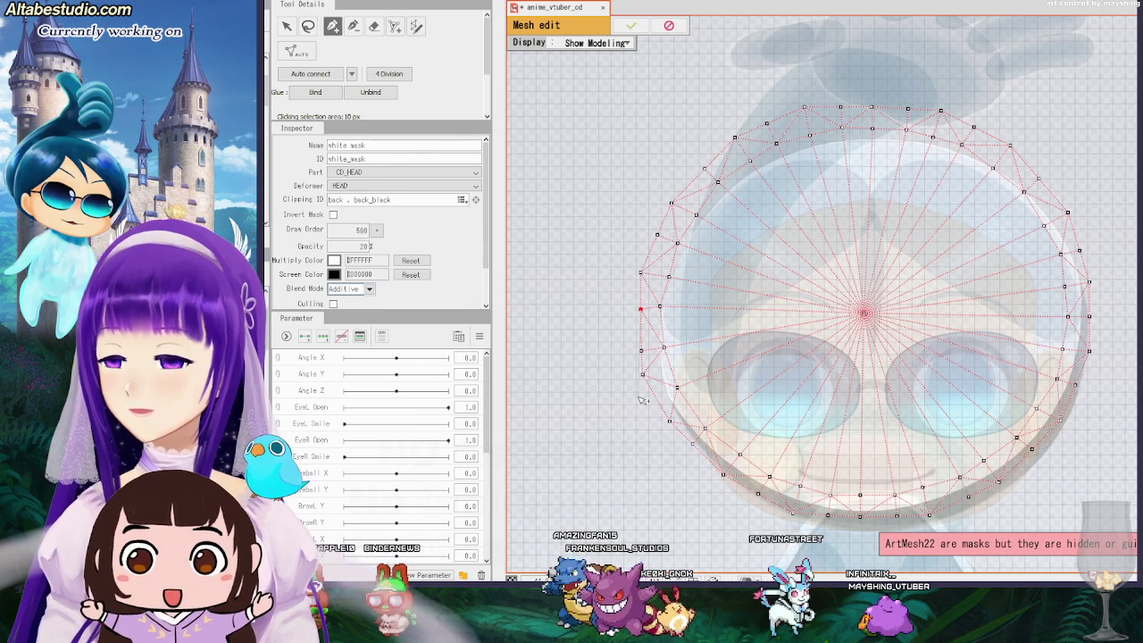
Shift the lower-left outer vertex of the white mask mesh and connect a new inner-ring vertex beside it to the centre point.
left_click(286, 28)
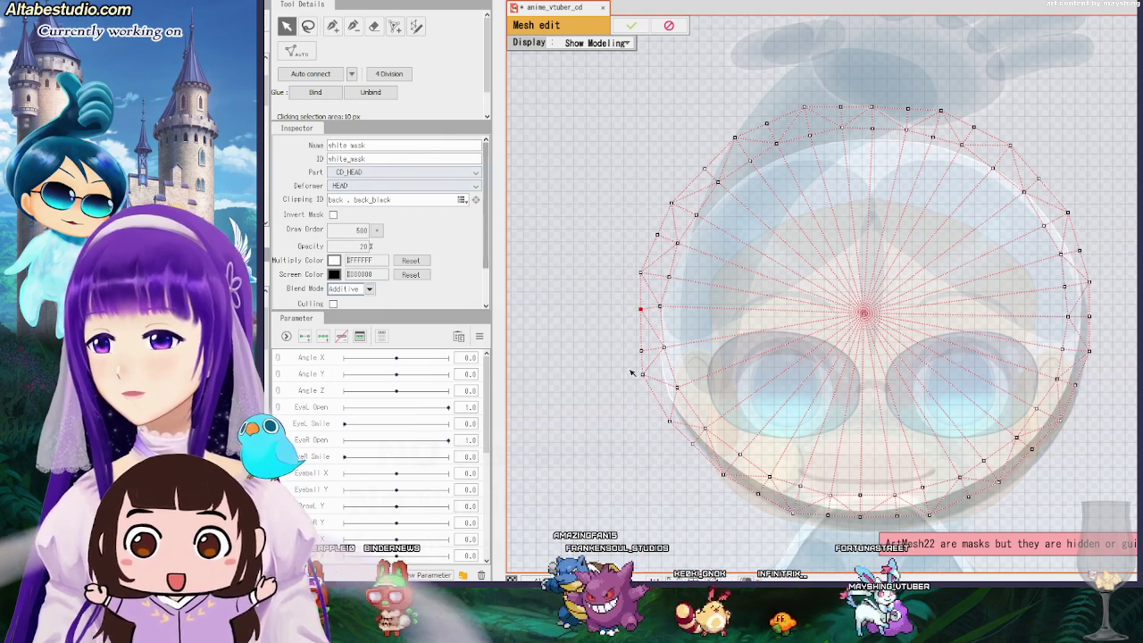
left_click(332, 25)
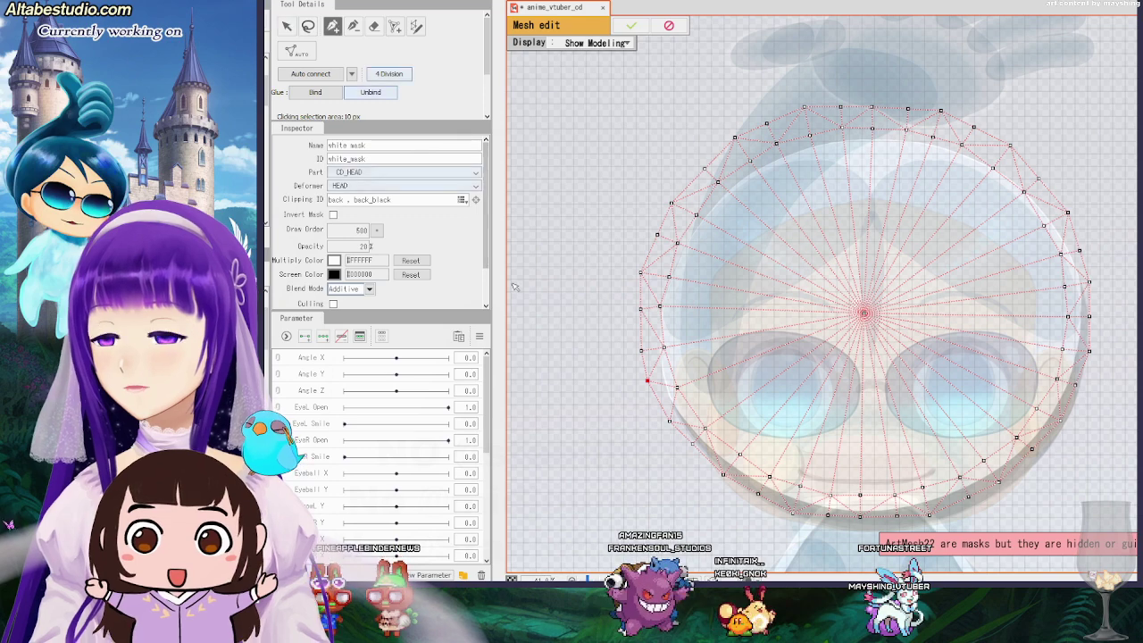
left_click(677, 388)
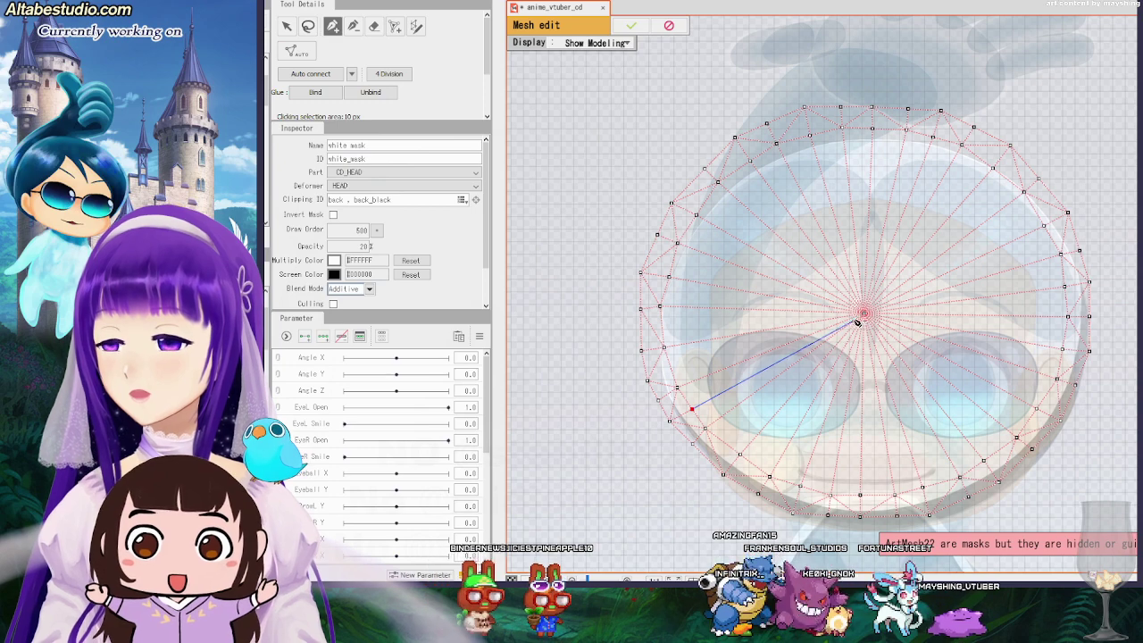
left_click(863, 314)
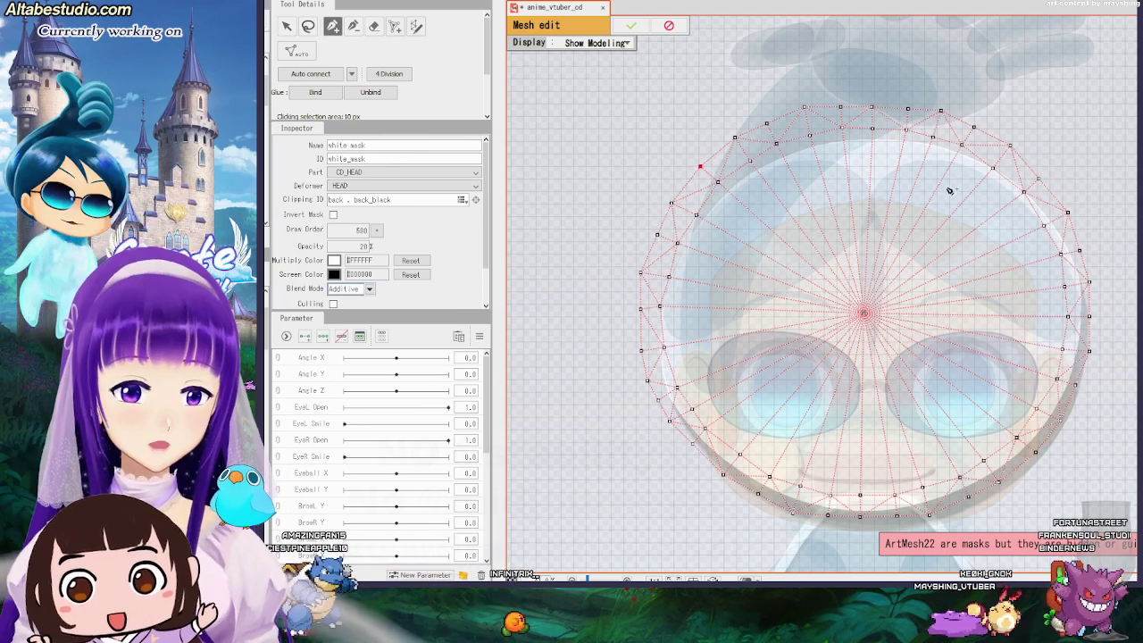
Round out the white mask mesh's outer ring at the upper right, left and bottom, and apply the mesh edit.
left_click(1041, 180)
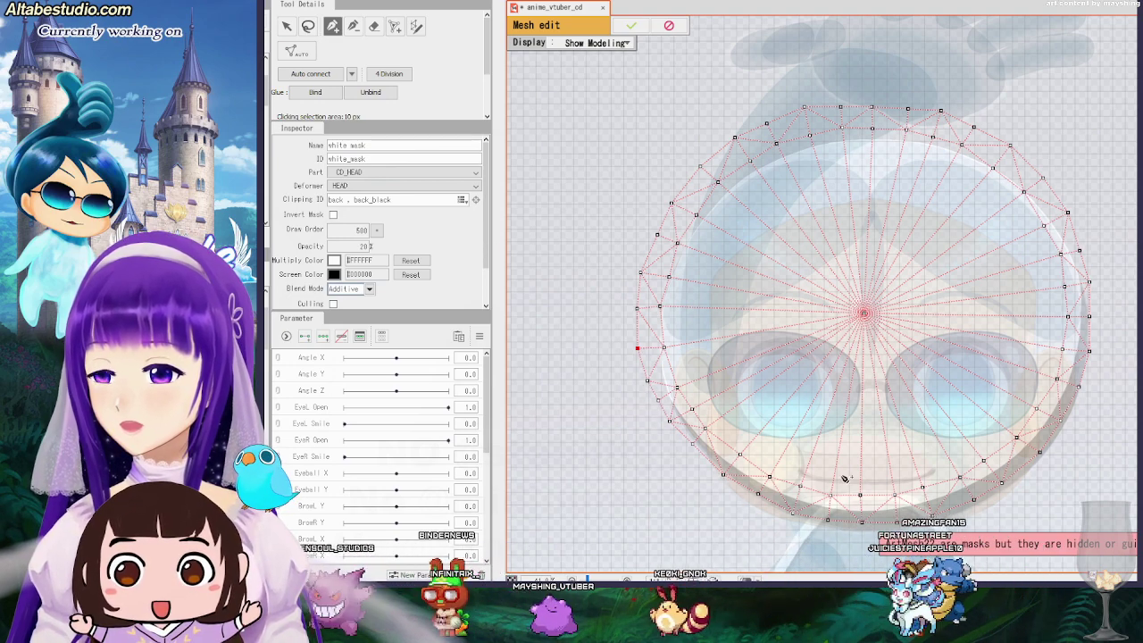
left_click(631, 25)
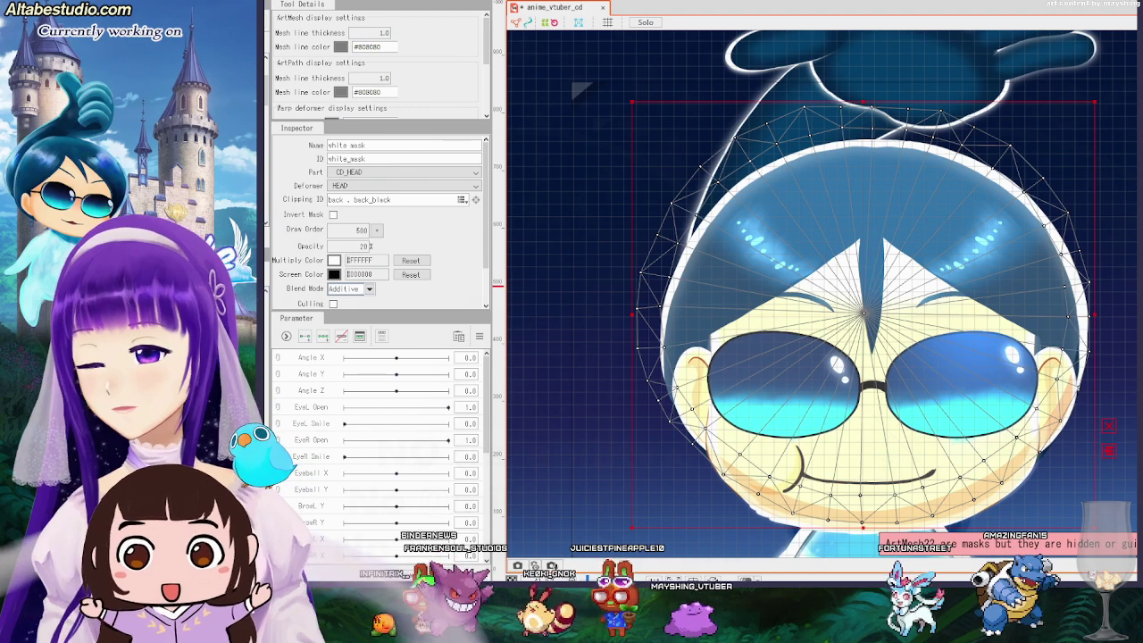
key("ctrl+z")
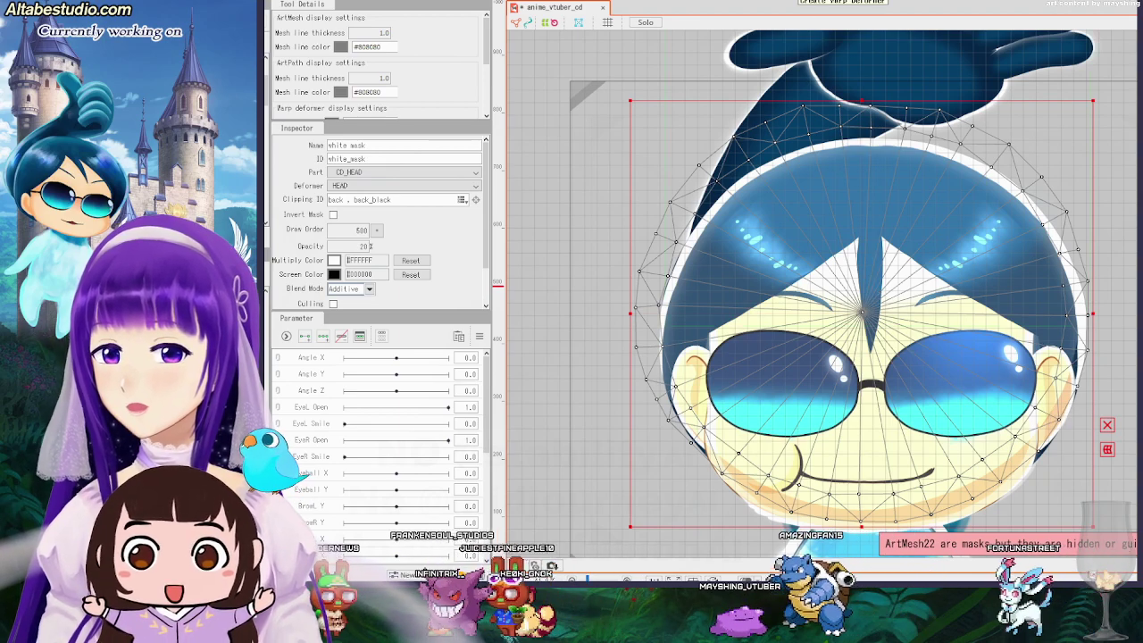
Create a warp deformer named white_mask_warp in the CD_HEAD part, under the HEAD deformer, with 10 × 10 Bezier divisions.
left_click(798, 1)
left_click_drag(718, 215, 551, 214)
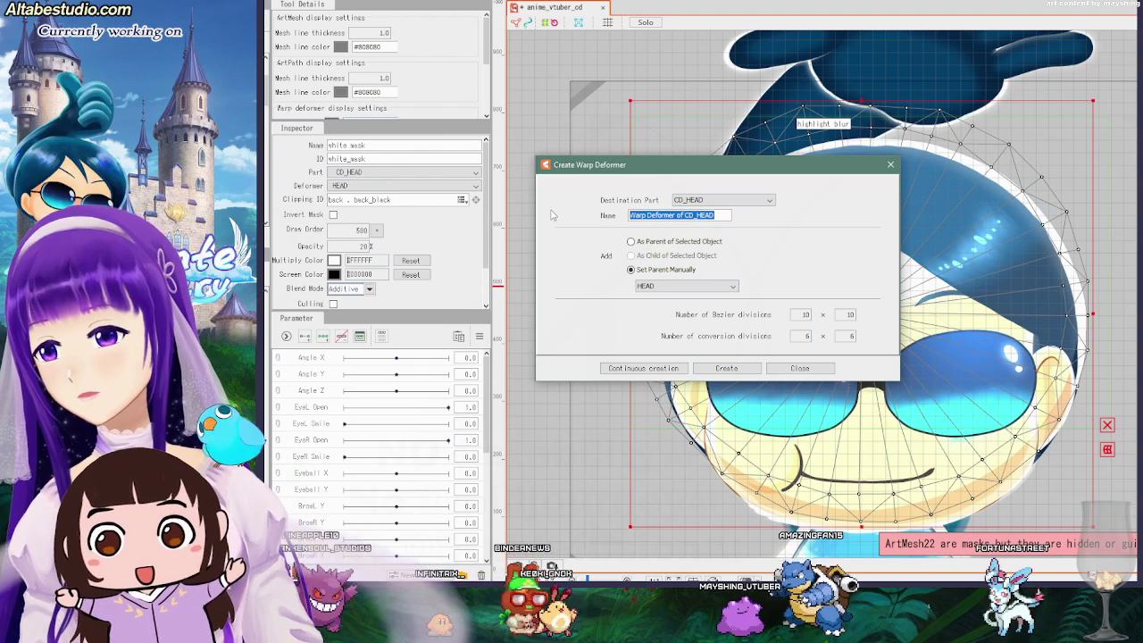
type("White")
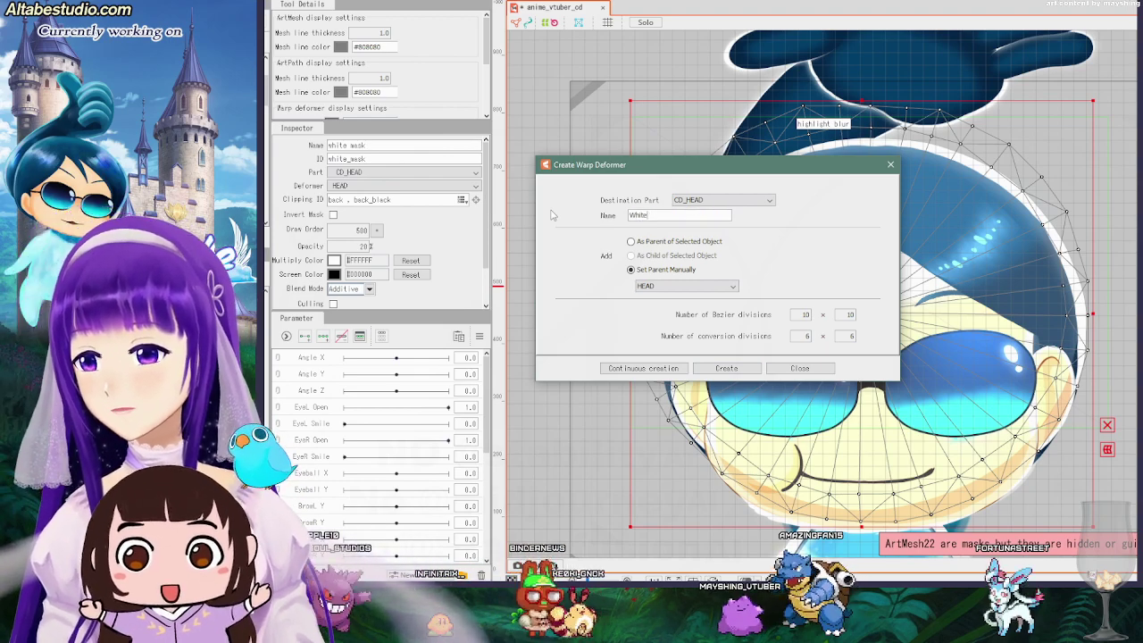
type("_ma")
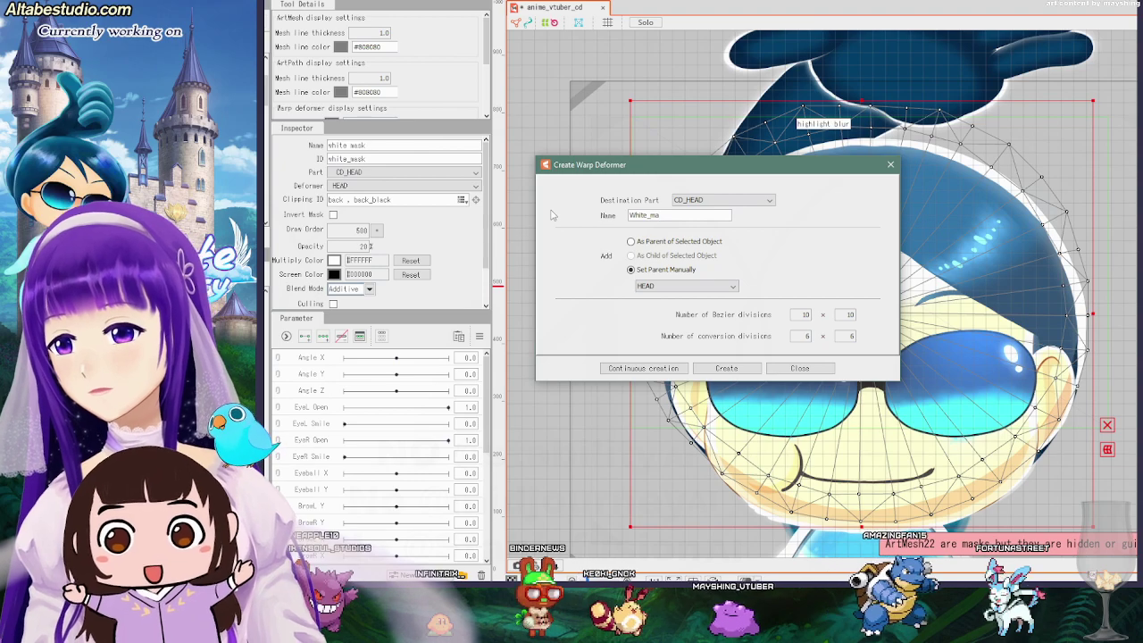
key("BackSpace")
key("BackSpace")
key("BackSpace")
key("BackSpace")
key("BackSpace")
key("BackSpace")
key("BackSpace")
type("white_")
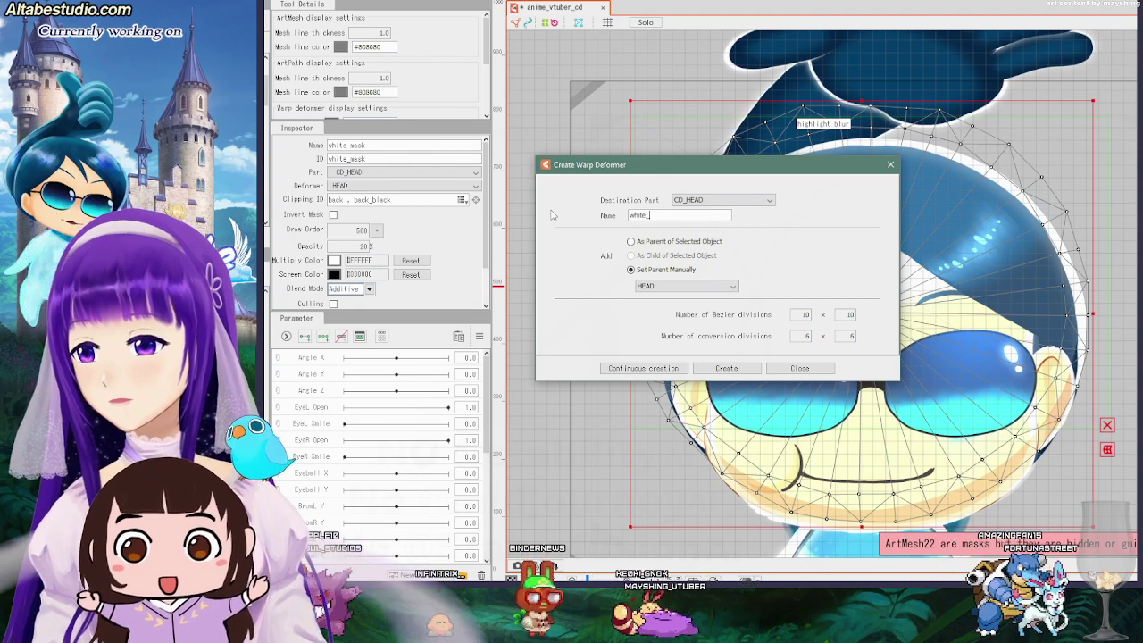
type("mask_defor")
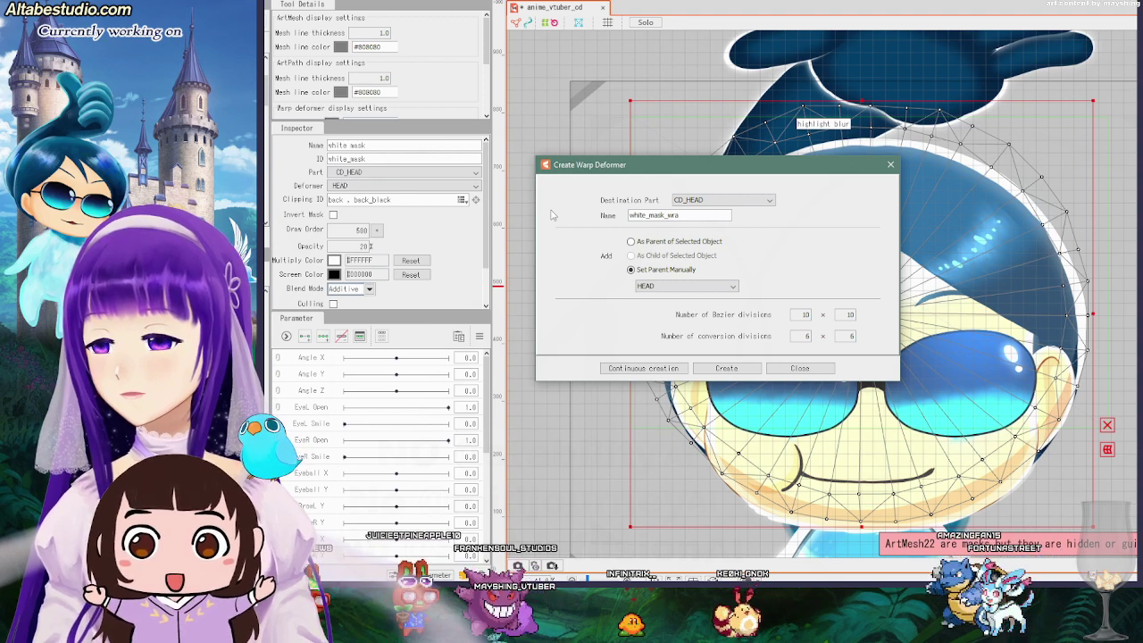
key("BackSpace")
key("BackSpace")
type("arp")
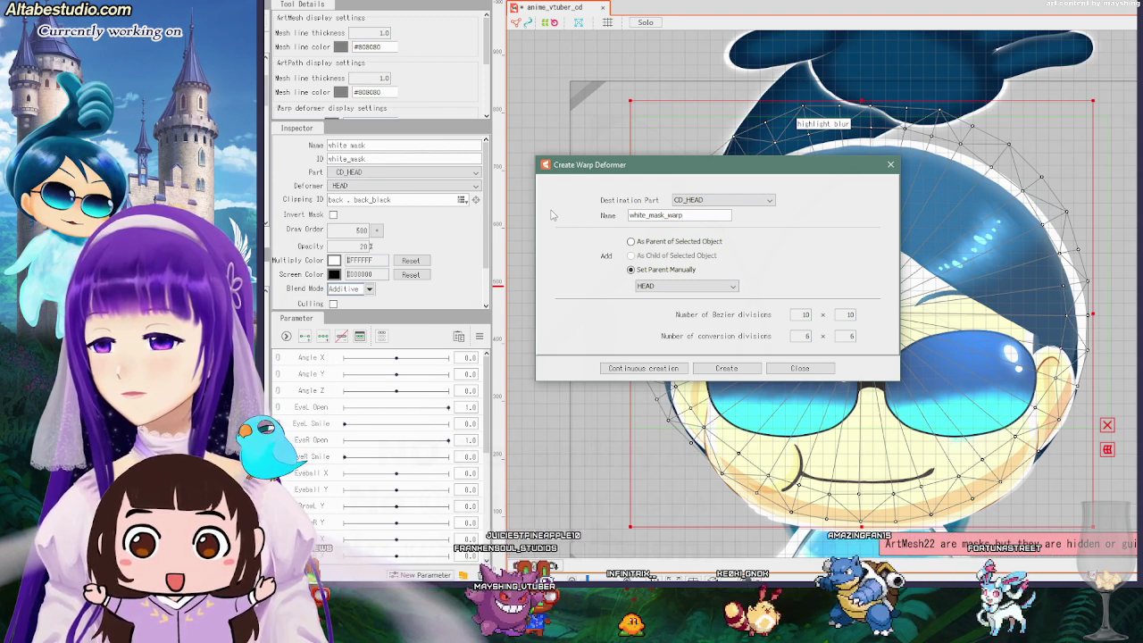
left_click(726, 368)
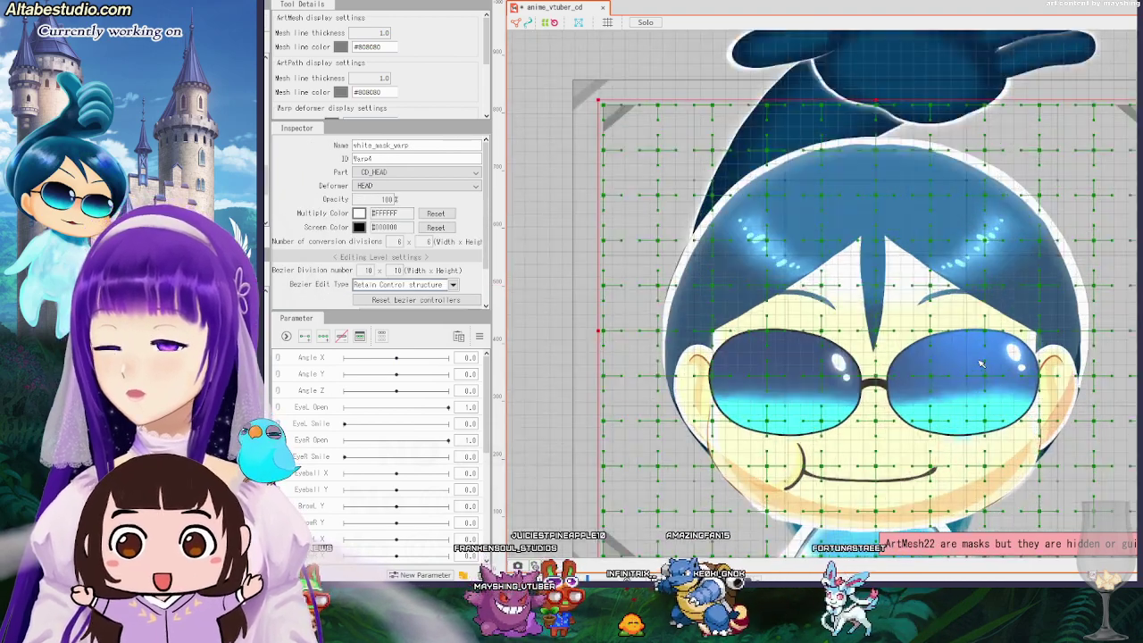
Try moving the white_mask_warp deformer up and to the left of the head.
scroll(980, 363, "down", 2)
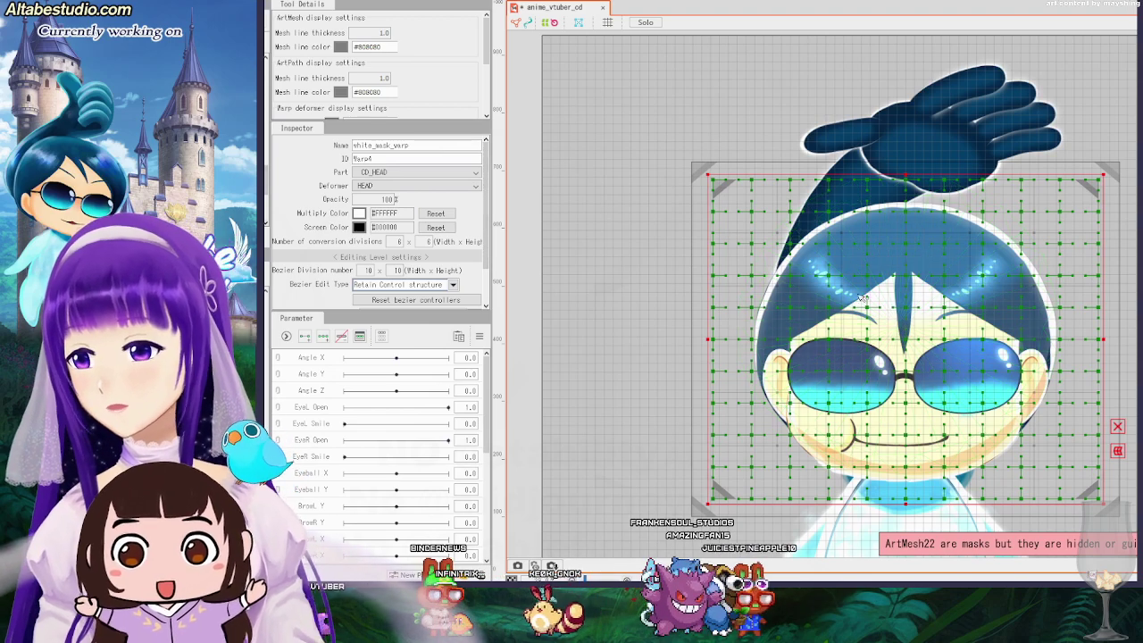
left_click_drag(901, 346, 854, 334)
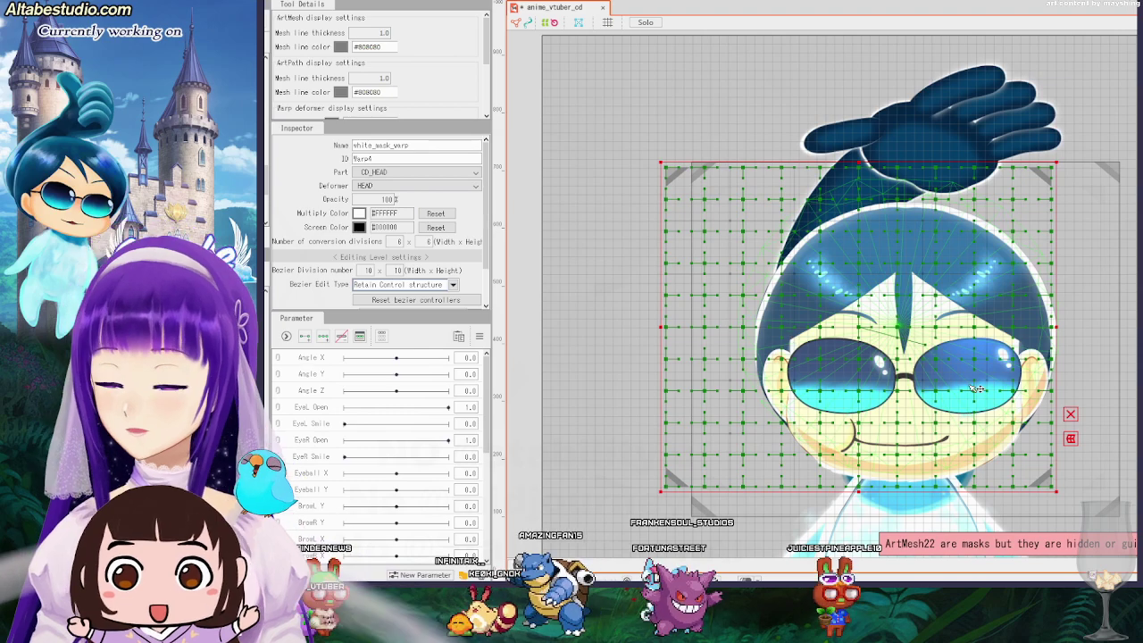
key("ctrl+z")
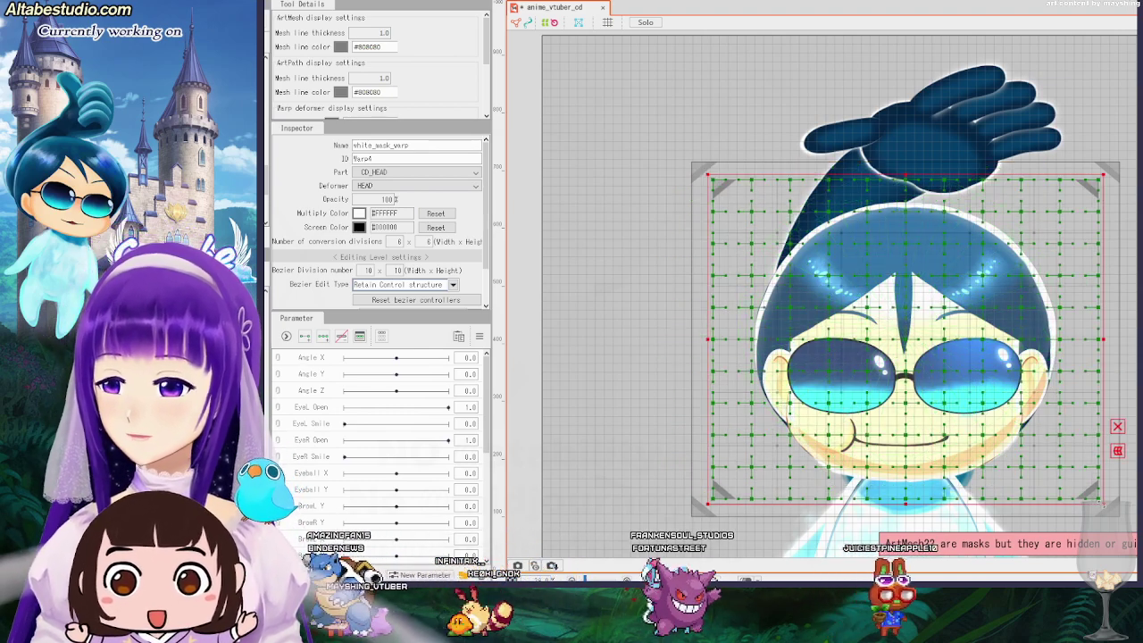
Shrink the white_mask_warp deformer from its lower-right corner to chin level and raise its top edge slightly.
left_click_drag(1103, 503, 1088, 471)
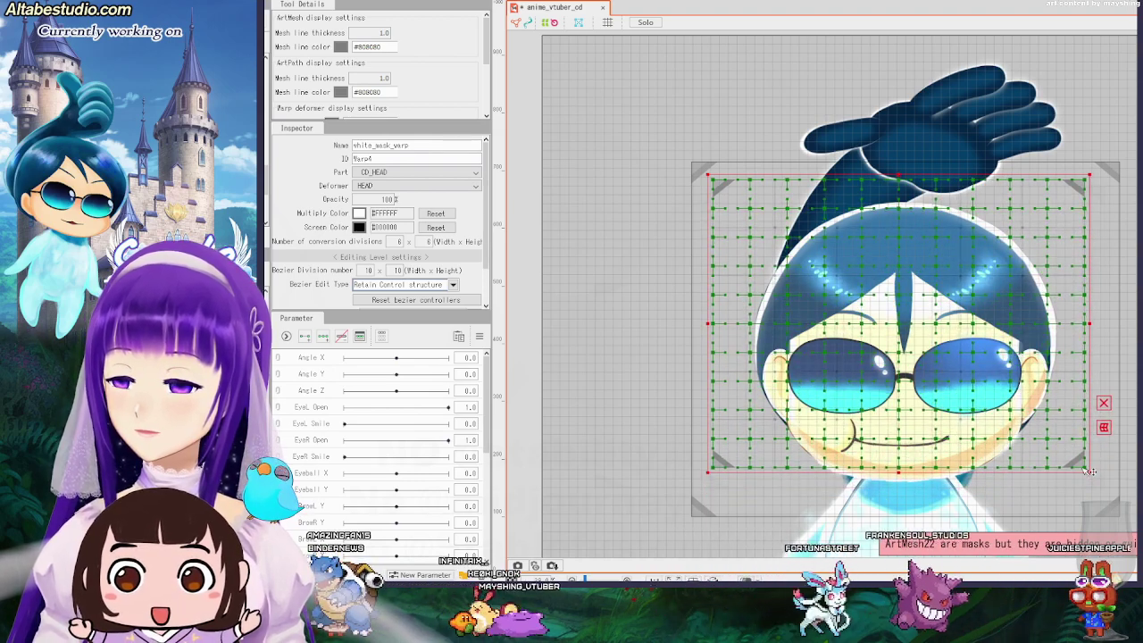
mouse_move(899, 175)
left_mouse_down()
mouse_move(900, 193)
mouse_move(900, 174)
left_mouse_up()
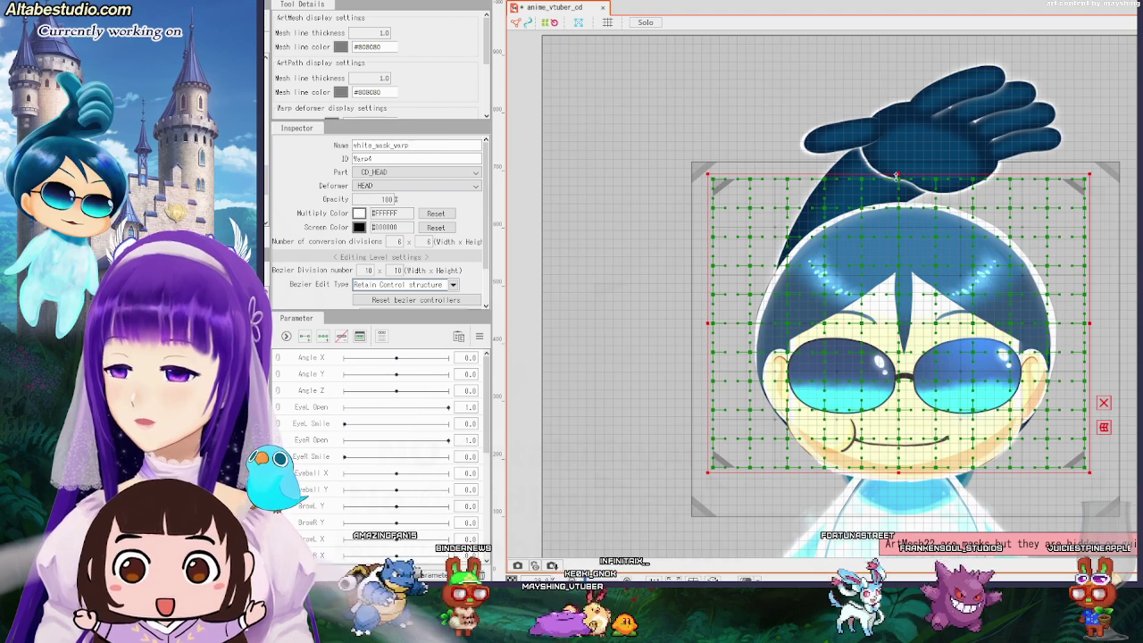
left_click(437, 186)
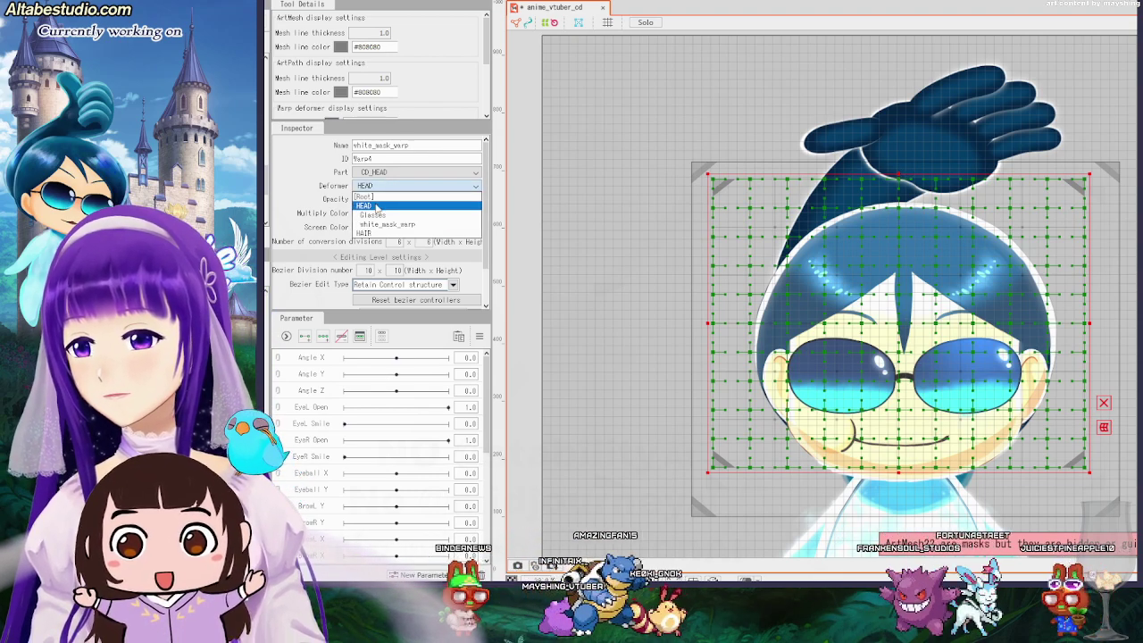
left_click(310, 196)
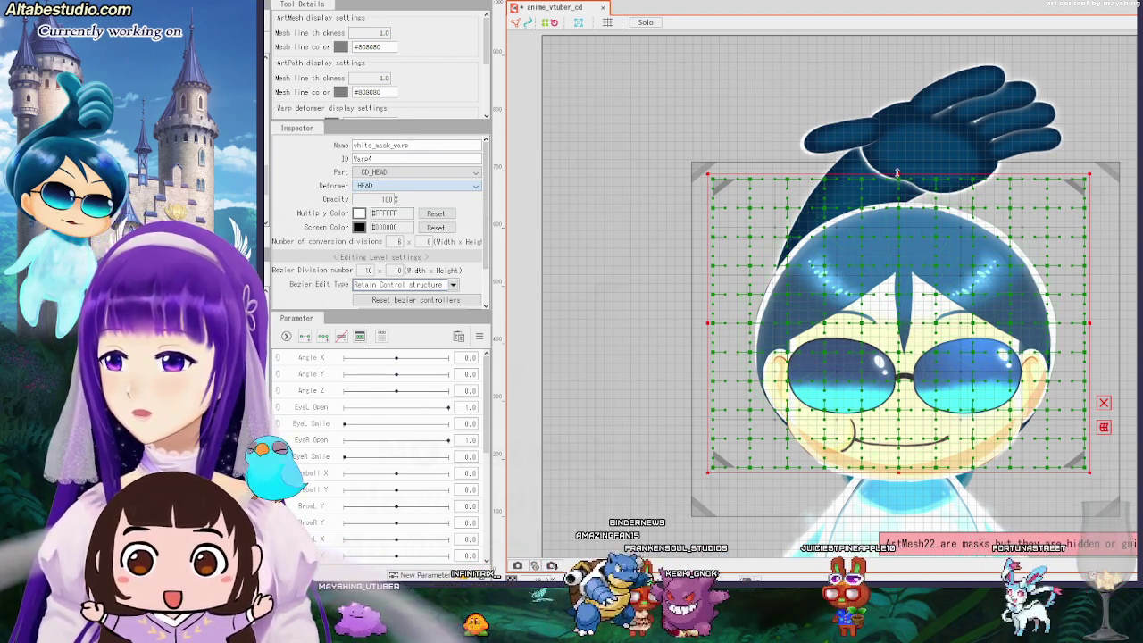
left_click_drag(897, 173, 897, 169)
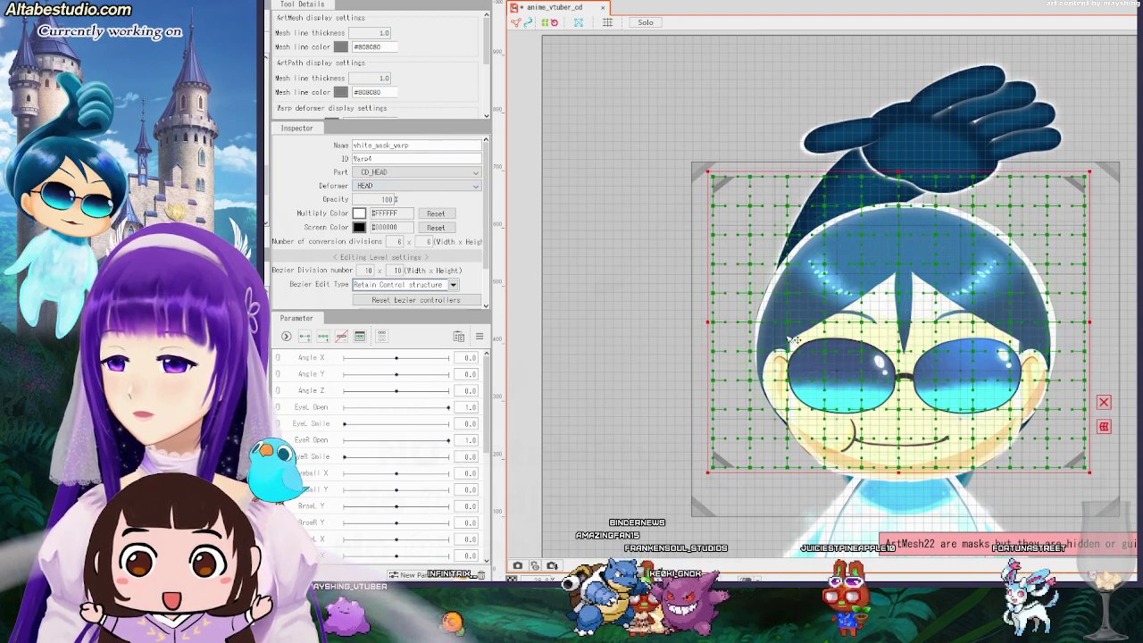
Narrow the white_mask_warp deformer from both sides to fit closer around the head and lower its bottom edge slightly.
left_click_drag(706, 323, 720, 322)
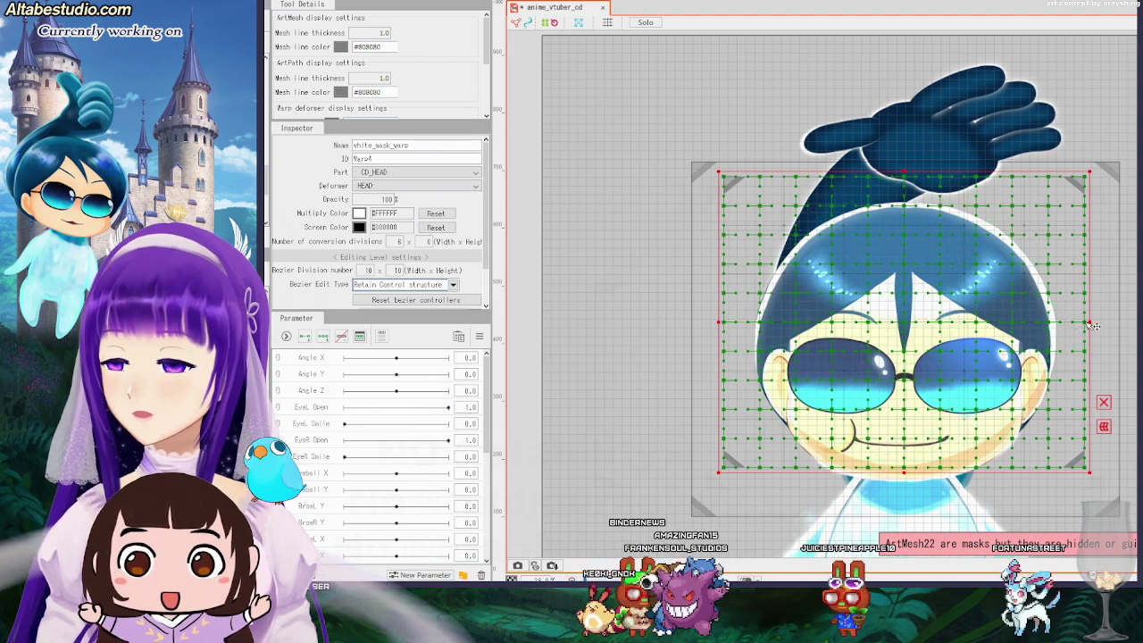
left_click_drag(1091, 325, 1066, 322)
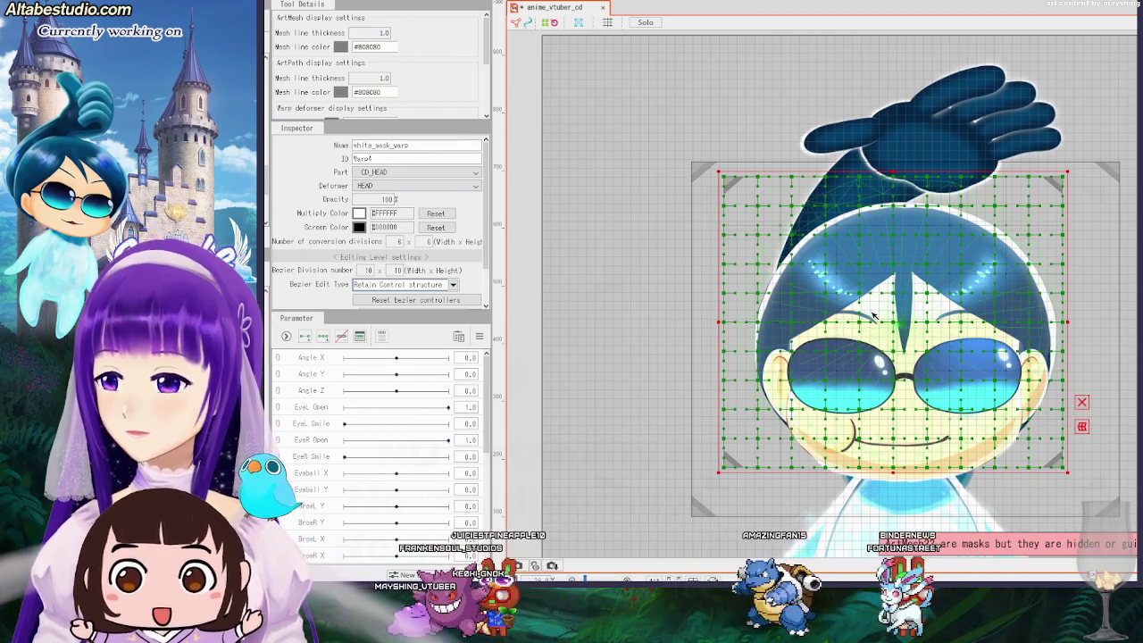
left_click_drag(1067, 321, 1072, 322)
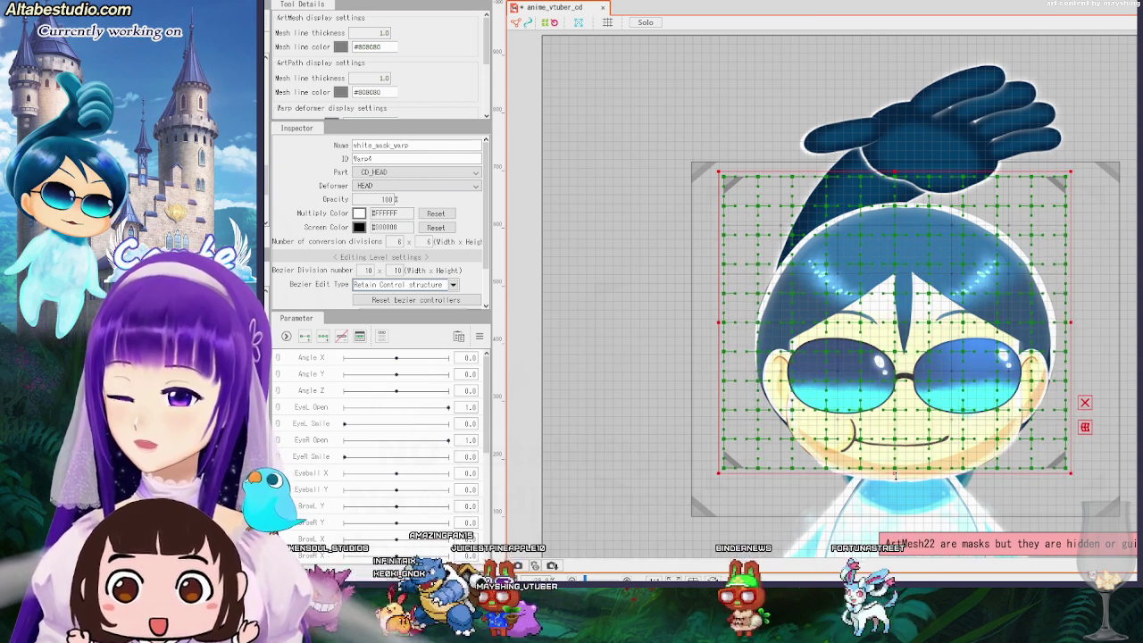
left_click_drag(895, 474, 895, 476)
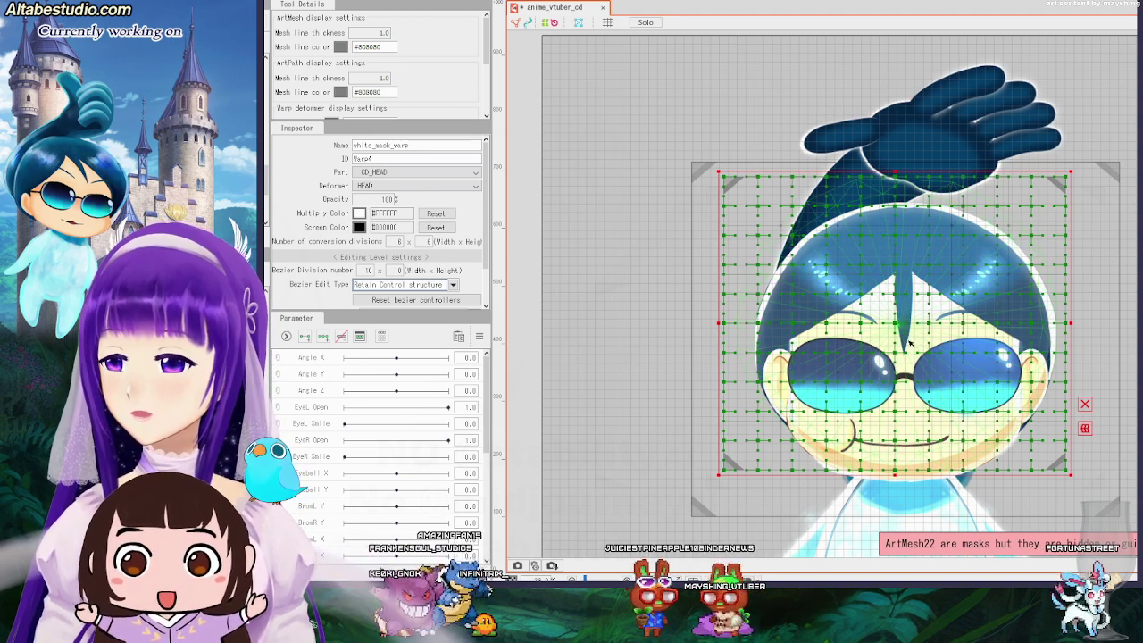
Shift the white_mask_warp deformer so its central control point lines up with the radial centre of the white mask mesh.
left_click_drag(897, 326, 900, 327)
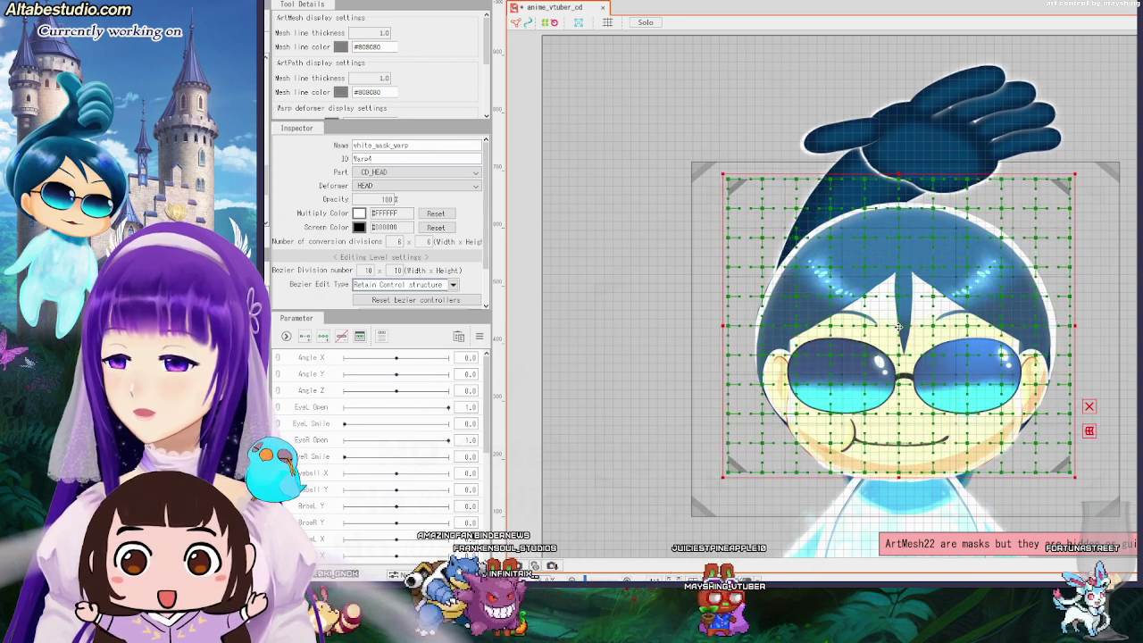
scroll(908, 326, "up", 5)
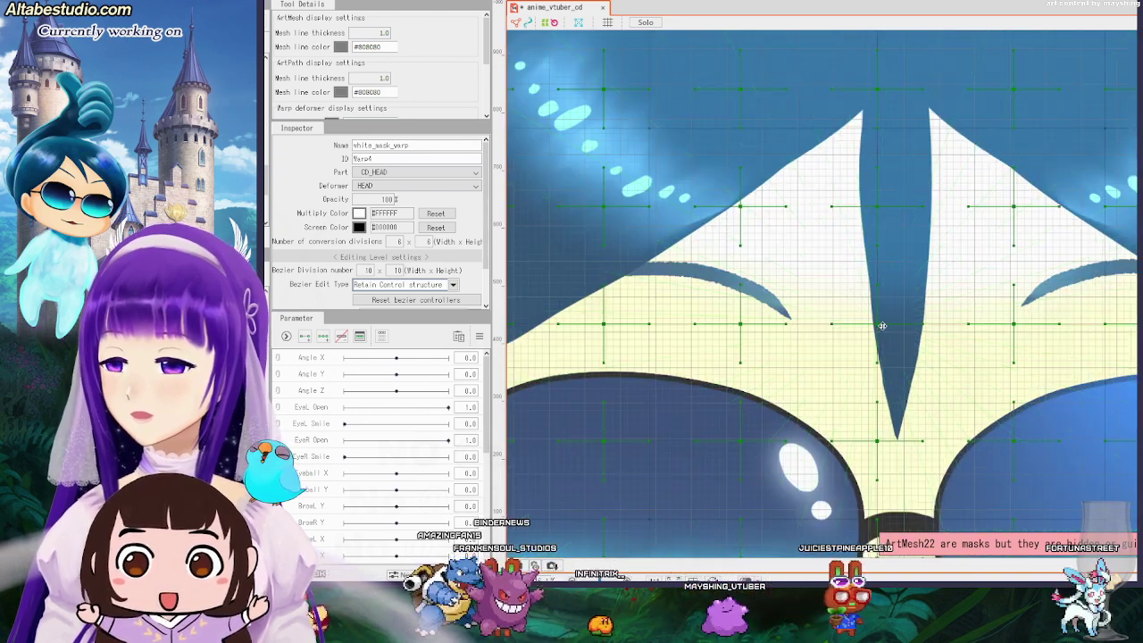
left_click(879, 326)
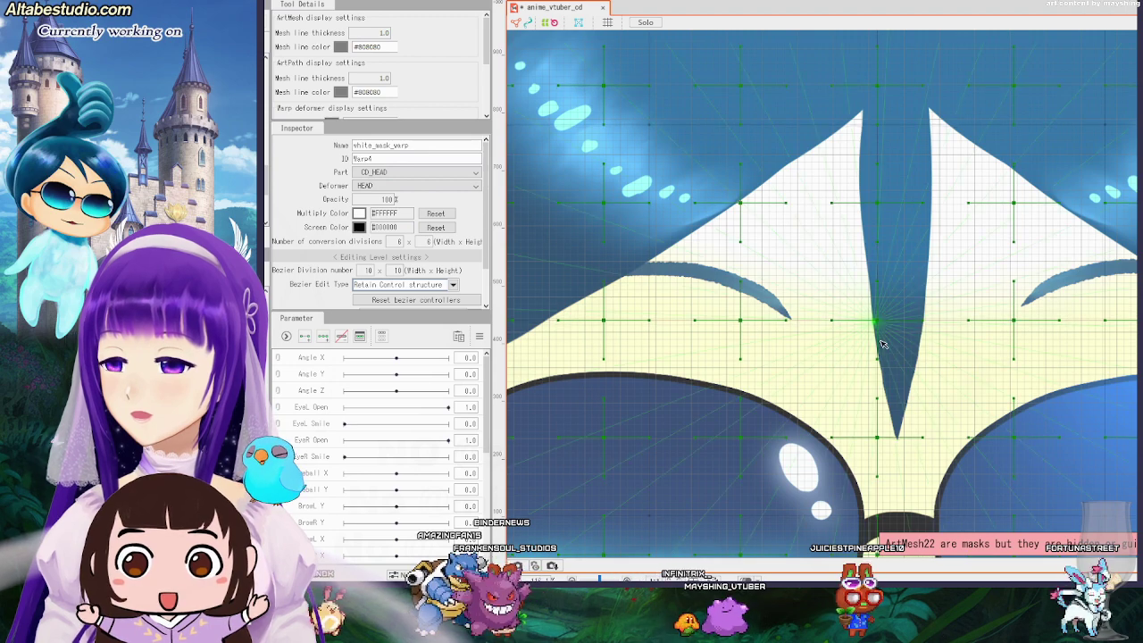
scroll(880, 337, "up", 5)
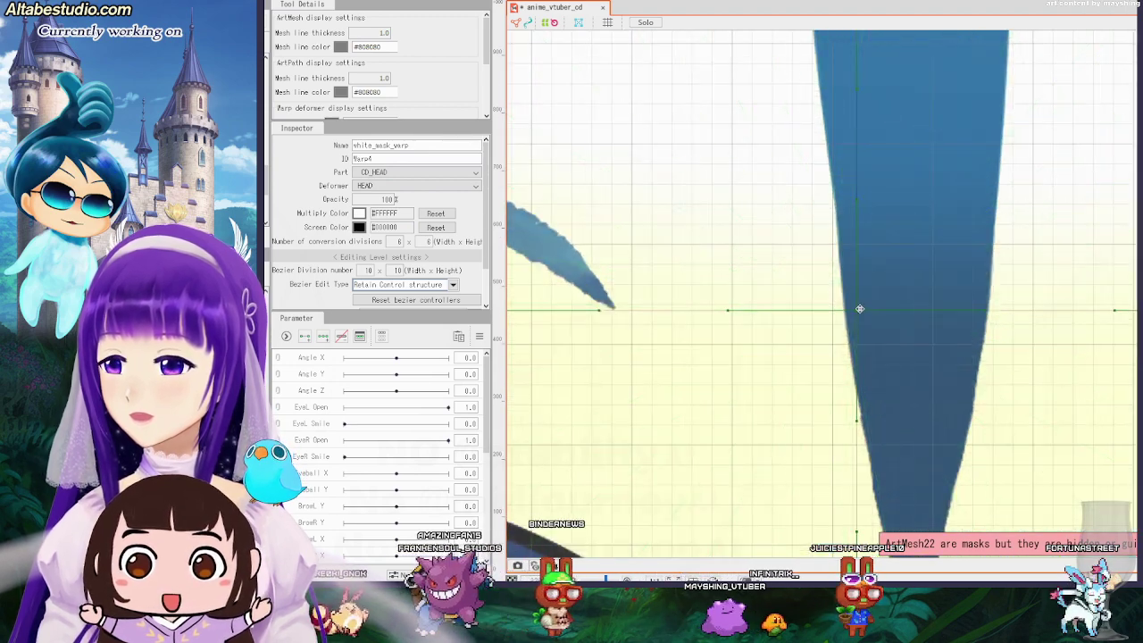
left_click(855, 311)
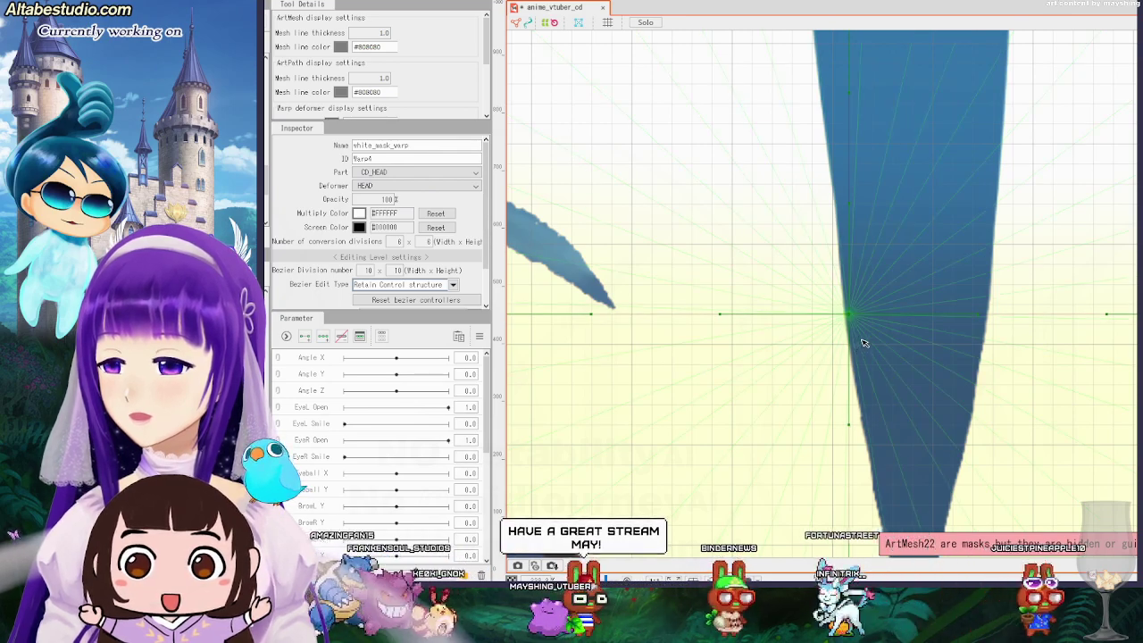
scroll(859, 343, "down", 4)
scroll(874, 328, "down", 6)
scroll(866, 334, "up", 2)
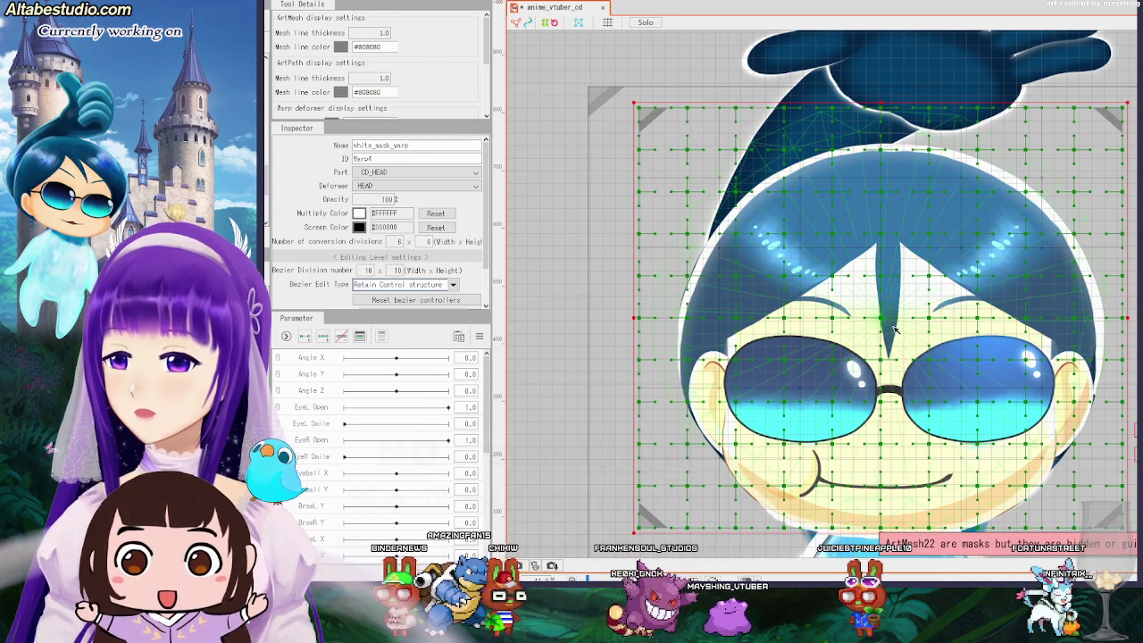
scroll(896, 330, "up", 4)
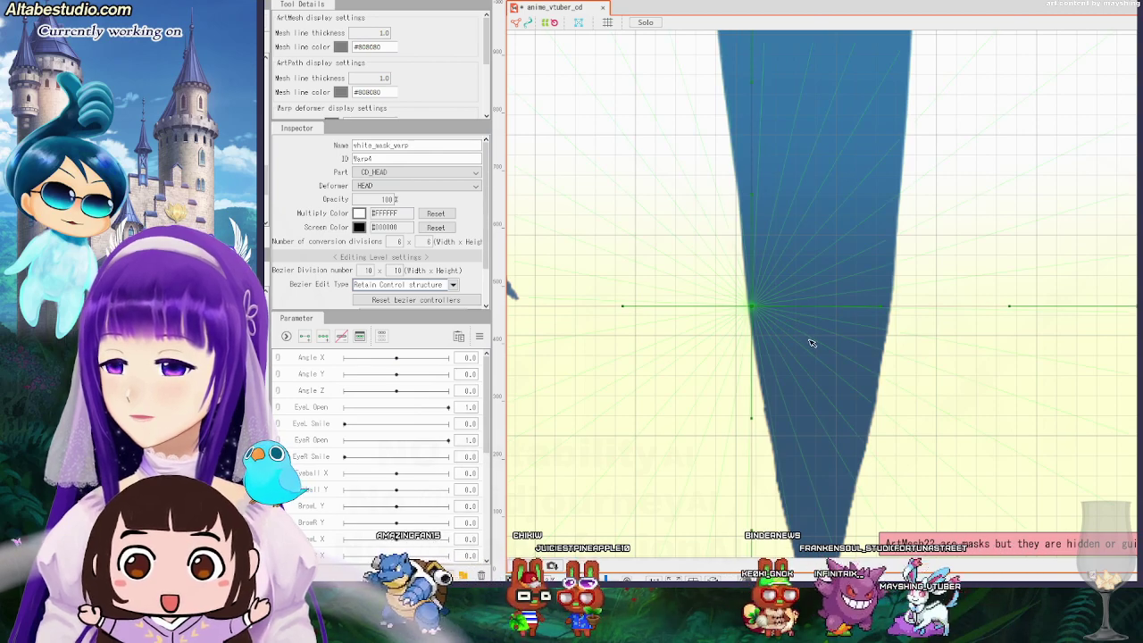
scroll(810, 342, "down", 5)
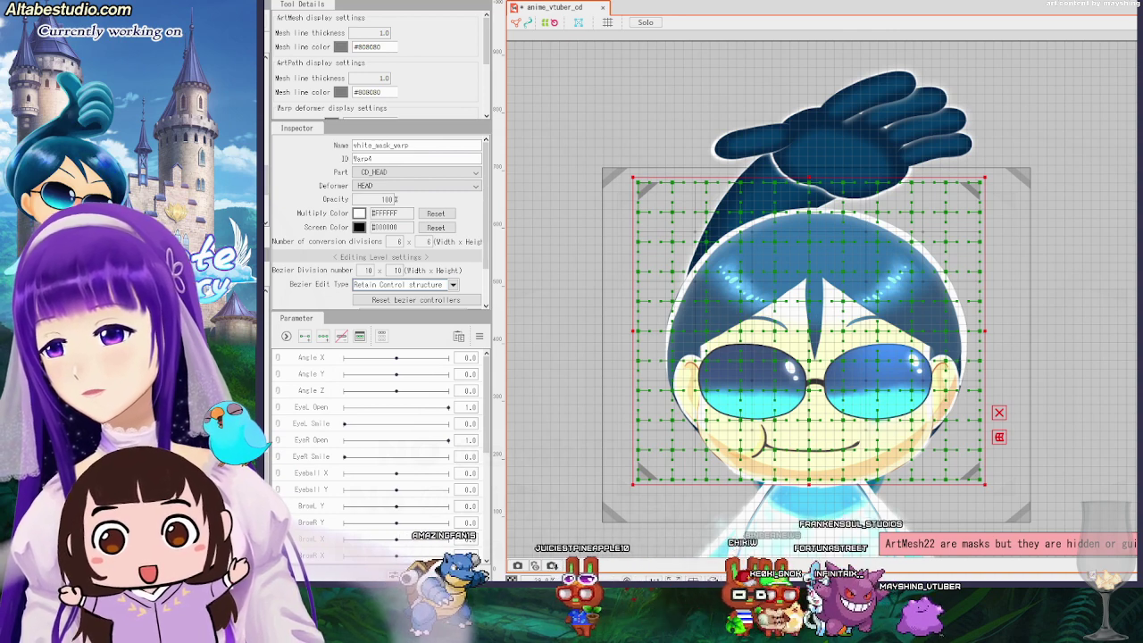
Check the parent deformer of white_mask_warp, keeping HEAD, and inspect the white mask mesh's deformer assignment.
left_click(464, 189)
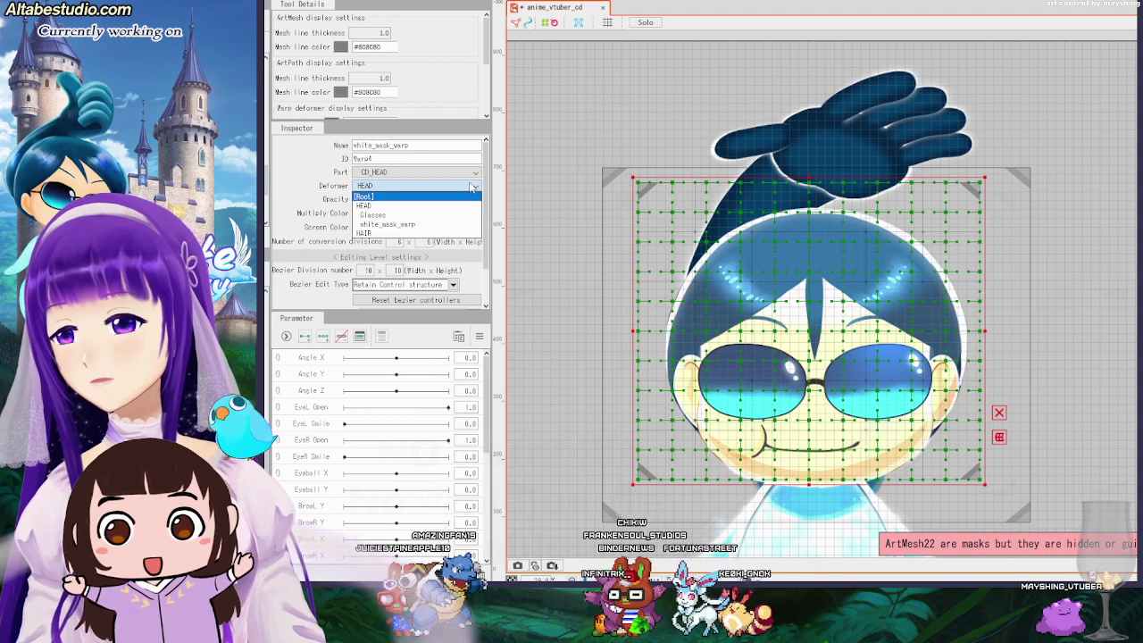
left_click(449, 207)
left_click(474, 188)
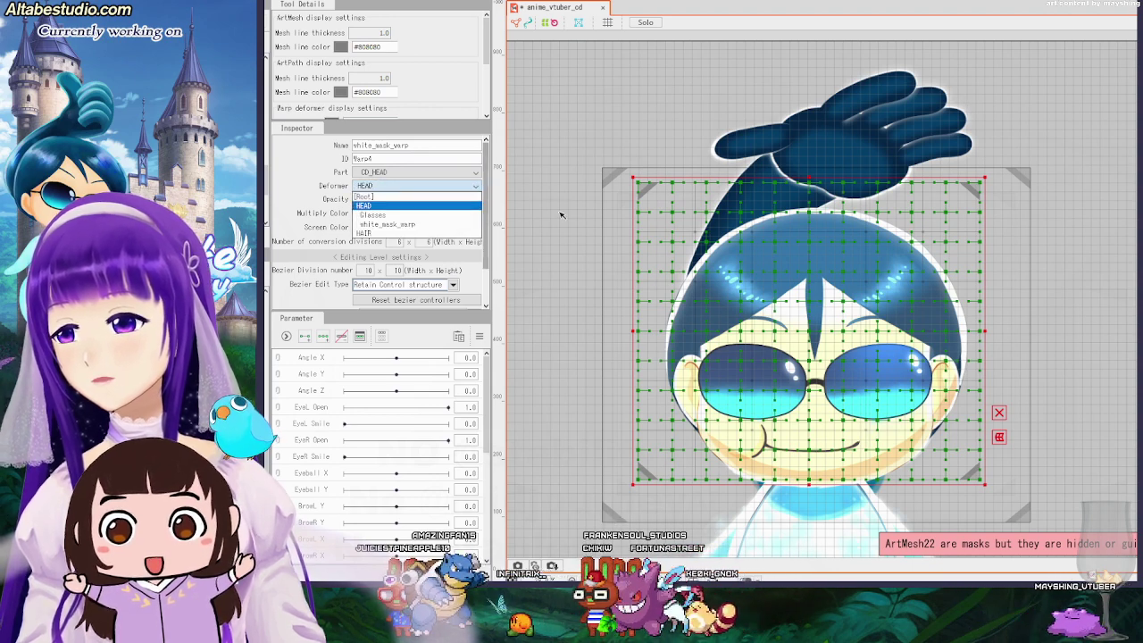
left_click(558, 214)
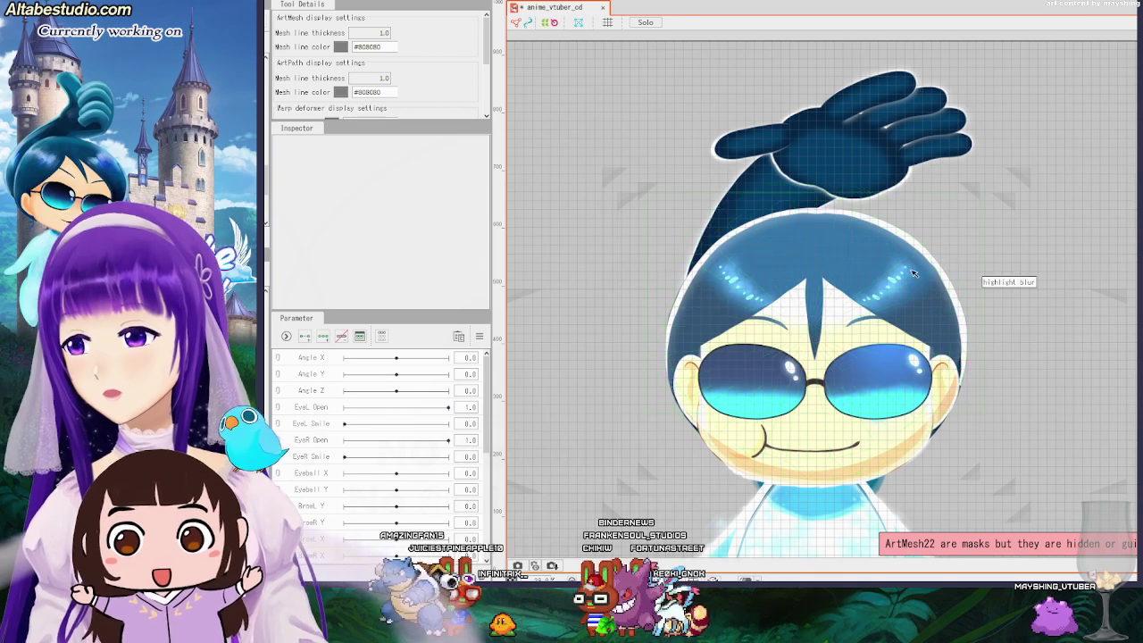
left_click(944, 297)
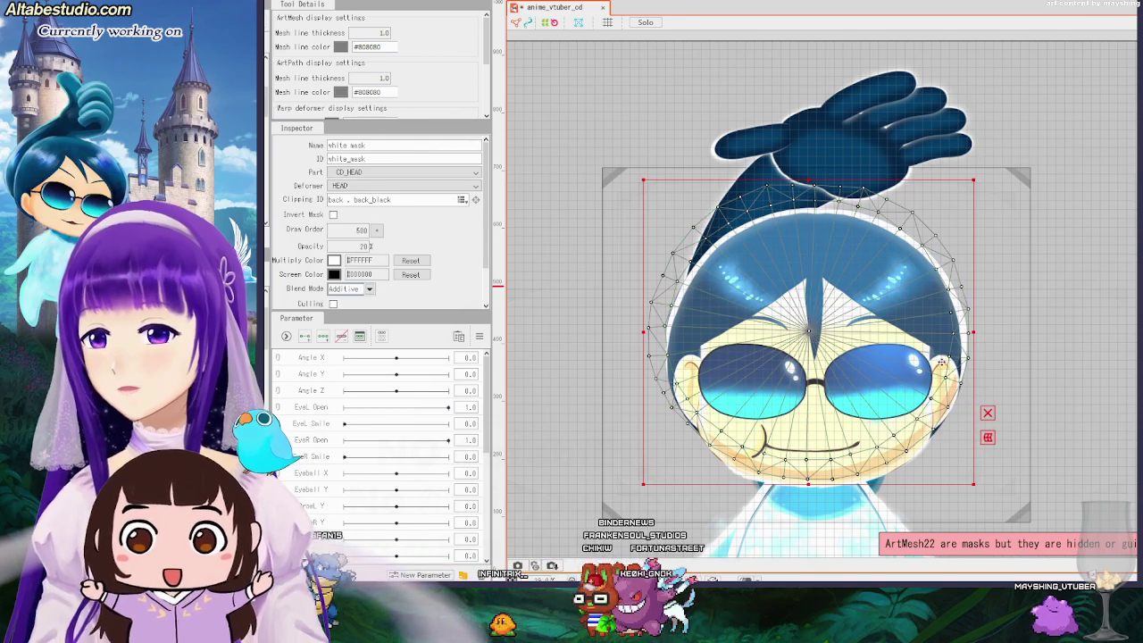
Try parenting the HAIR deformer to white_mask_warp, and set its parent back to Root.
left_click(1010, 495)
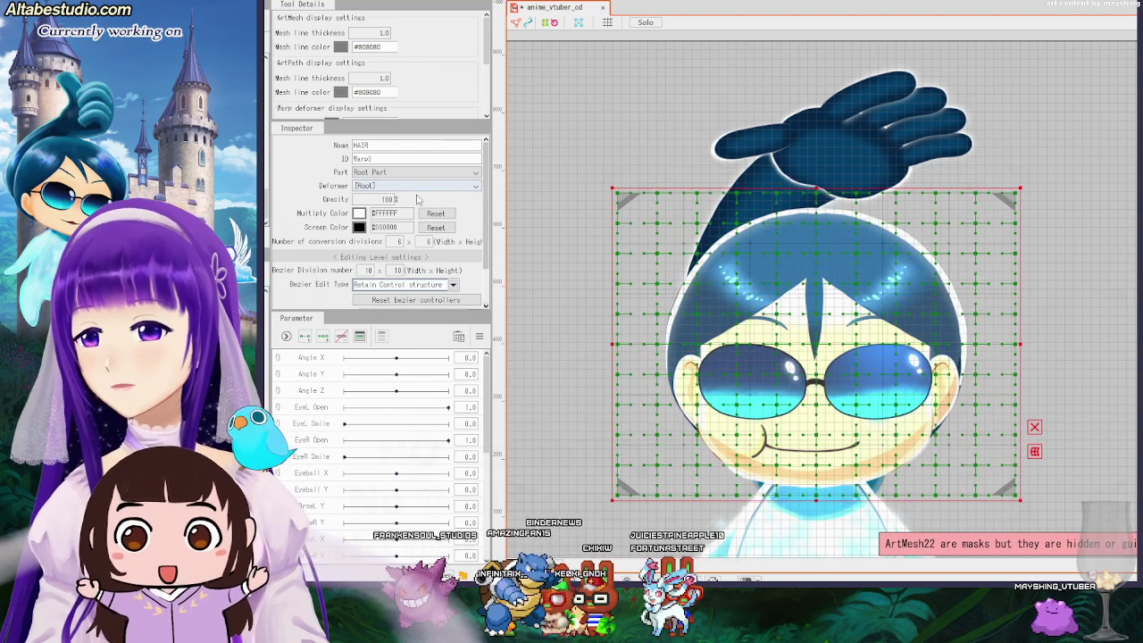
left_click(420, 186)
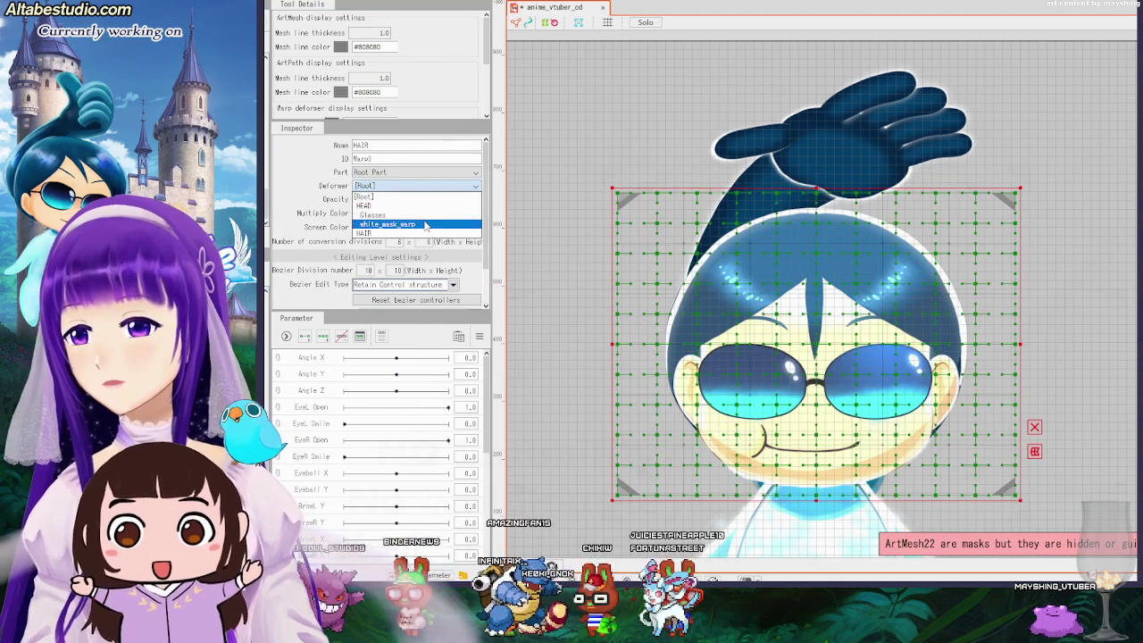
left_click(426, 224)
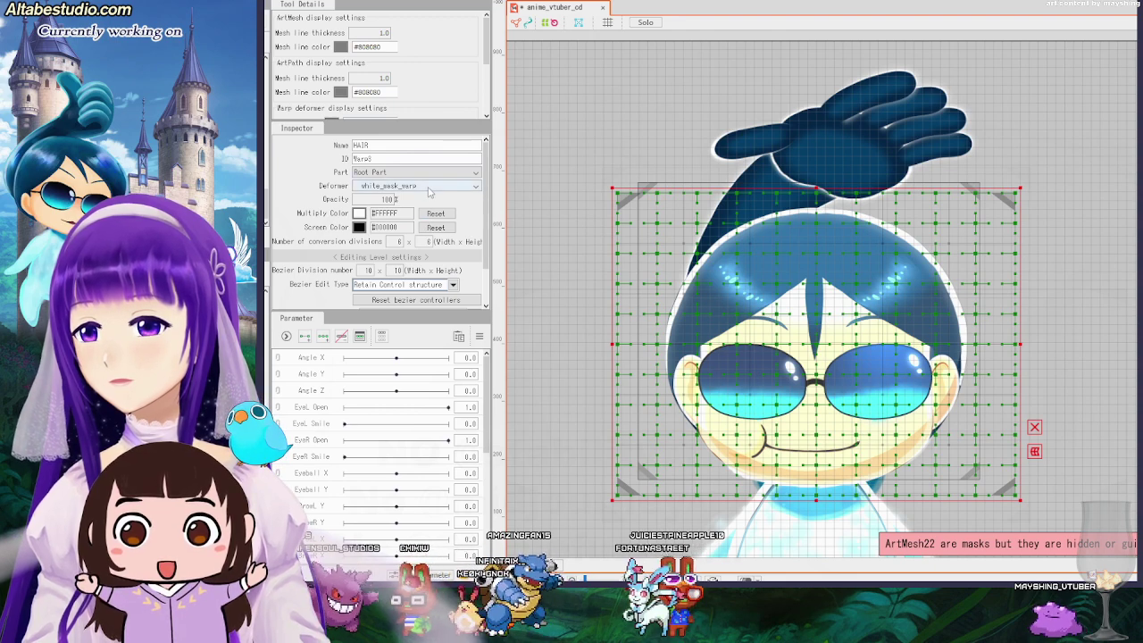
left_click(429, 191)
left_click(418, 196)
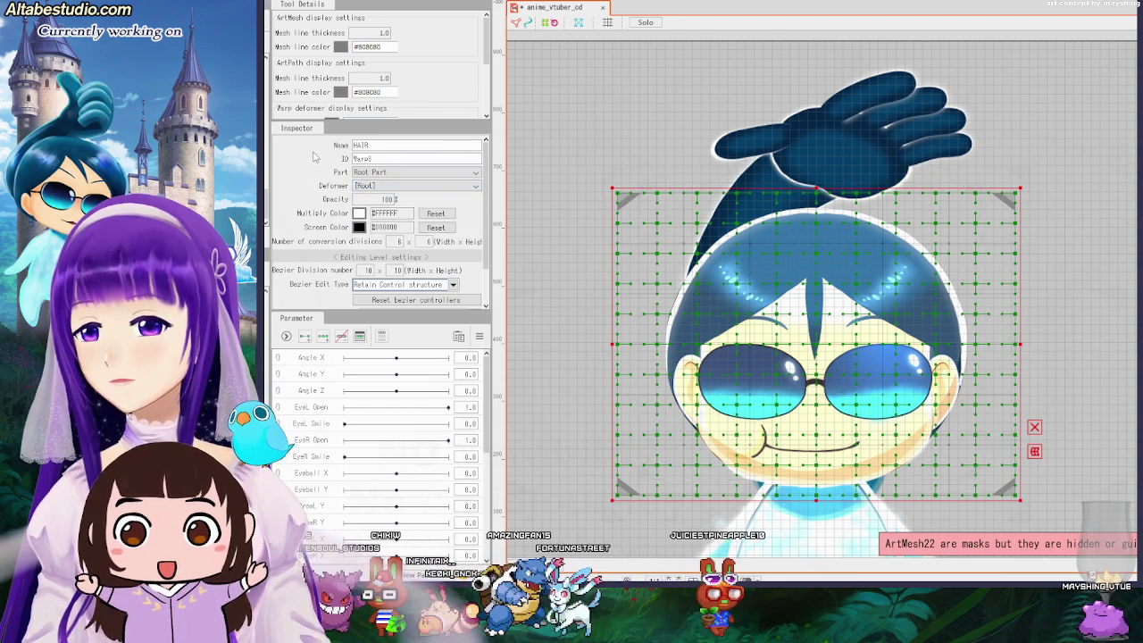
Make HEAD the parent deformer of the HAIR deformer.
double_click(363, 146)
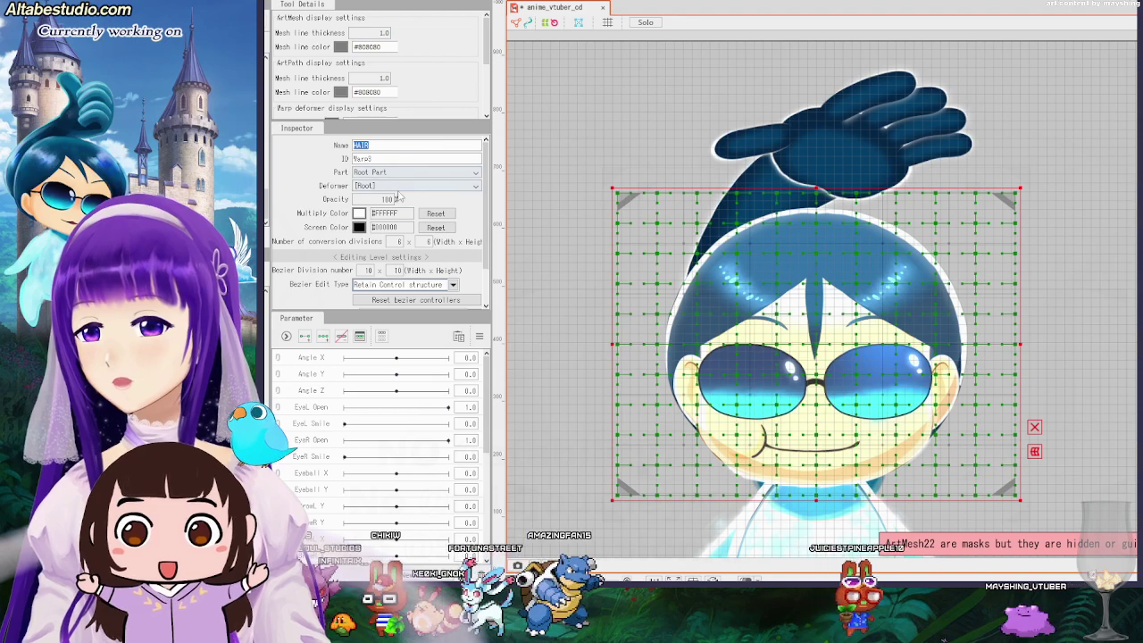
left_click(401, 188)
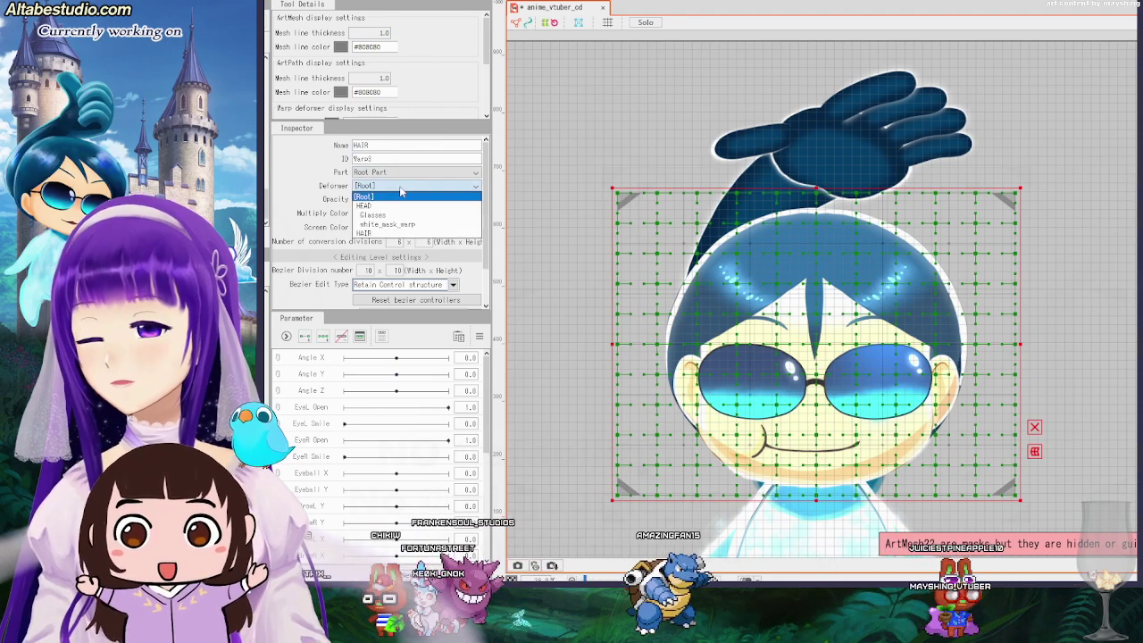
left_click(399, 206)
left_click(522, 155)
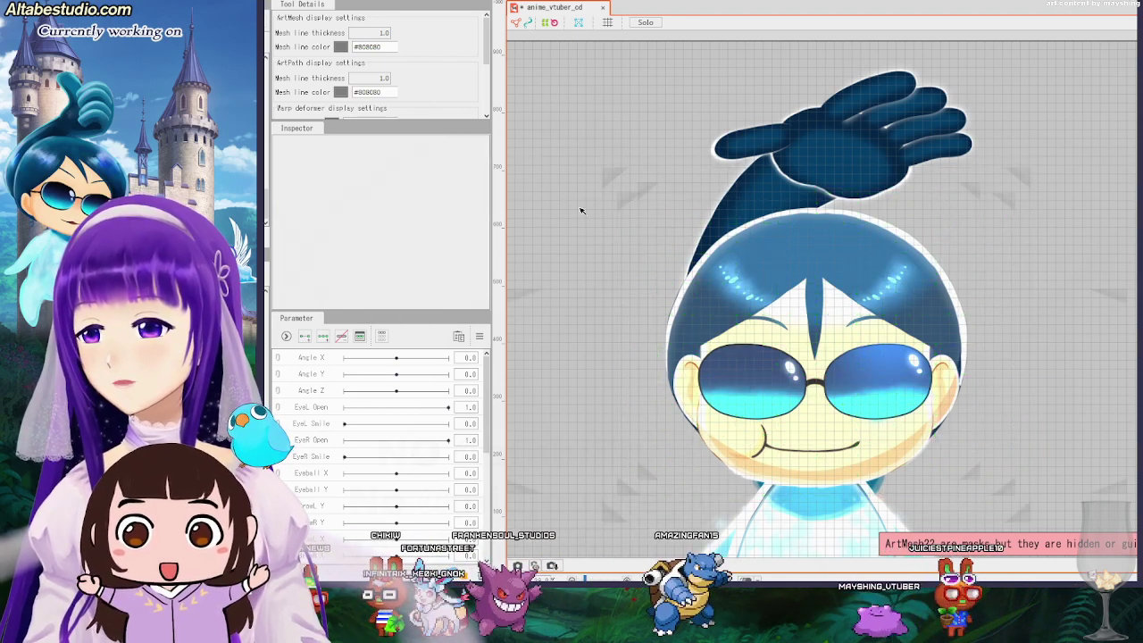
Assign the white mask mesh to the white_mask_warp deformer and check the warp's own parent deformer, keeping HEAD.
left_click(815, 333)
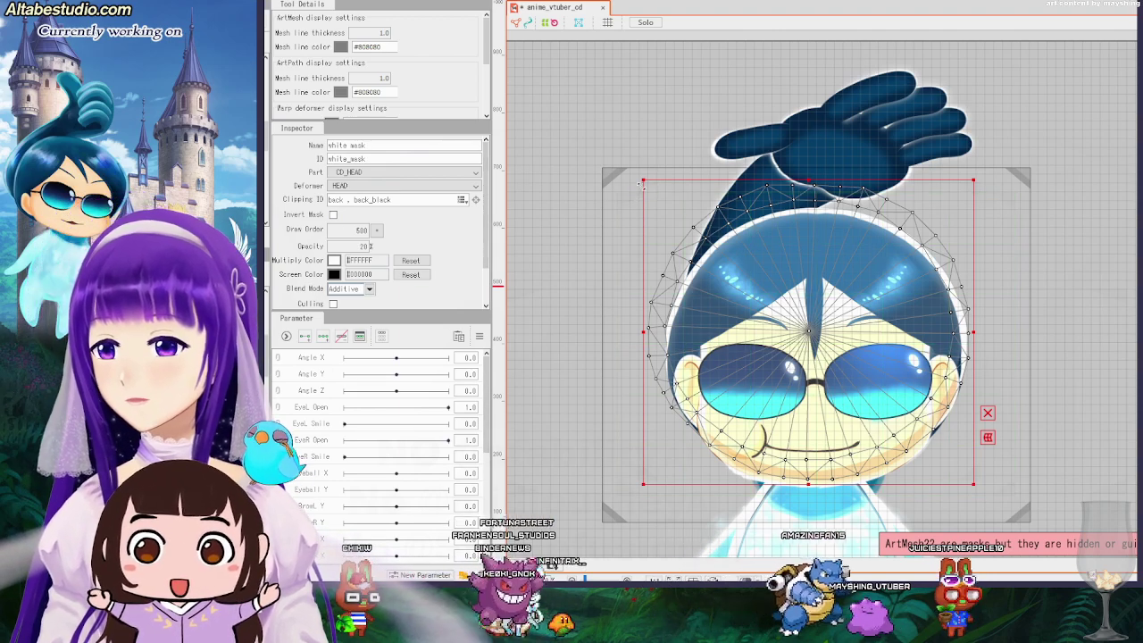
left_click(638, 190)
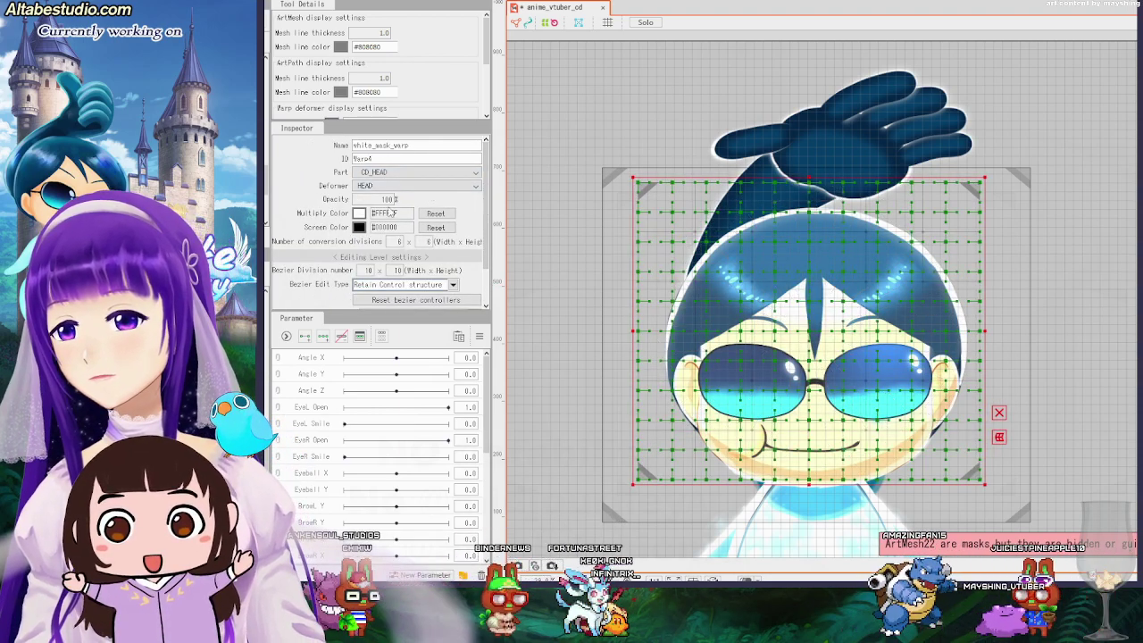
left_click(460, 188)
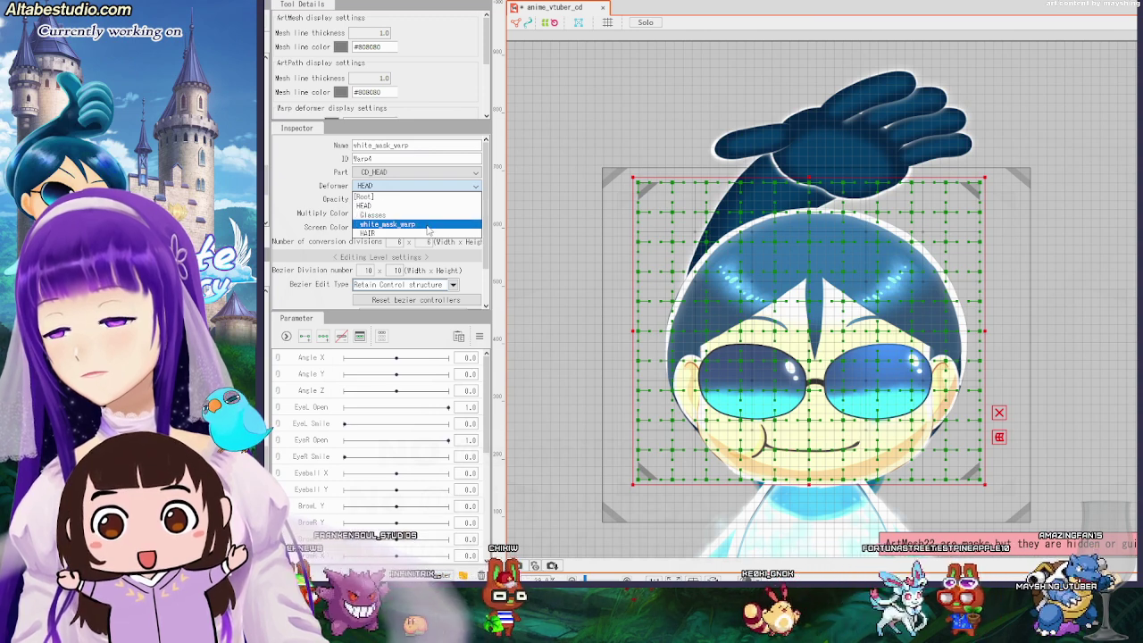
left_click(306, 179)
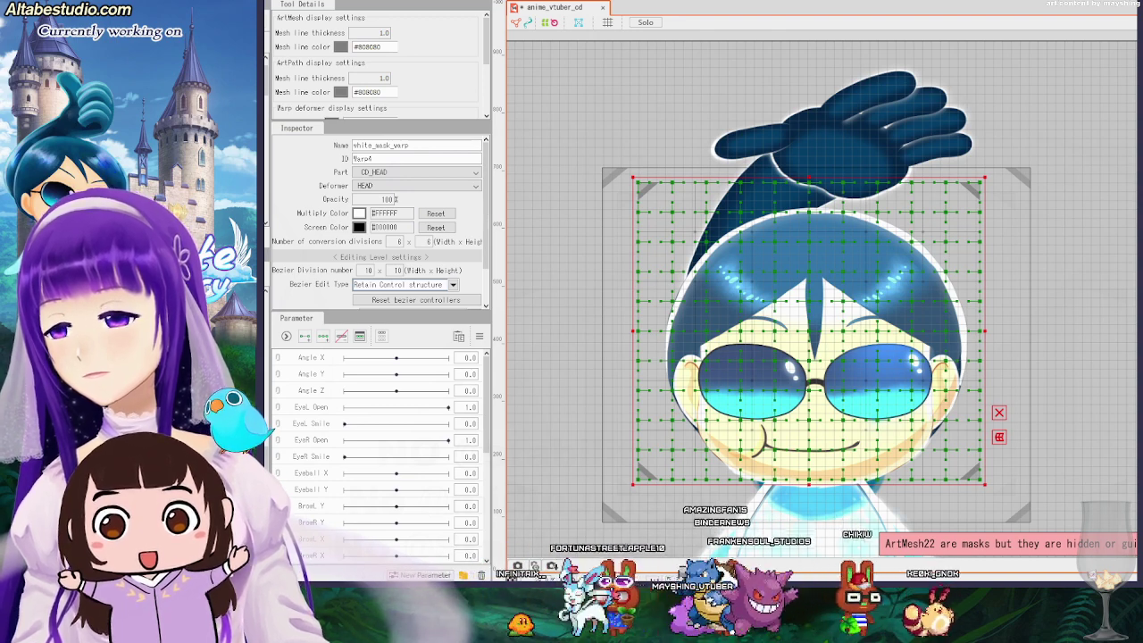
key("ctrl+z")
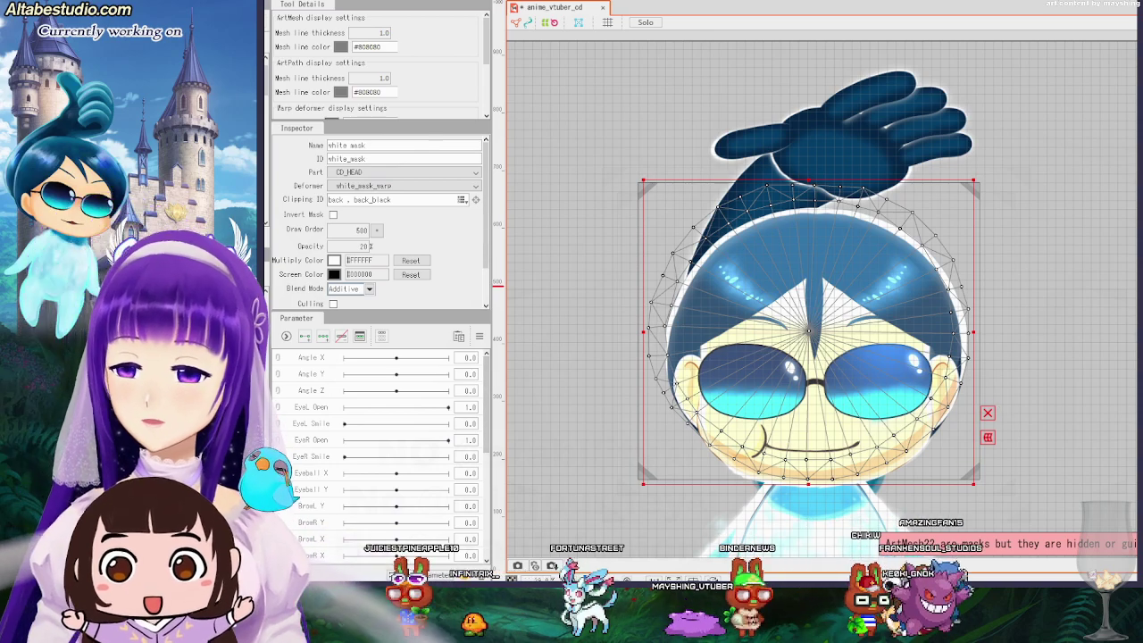
Try shifting the whole white_mask_warp deformer slightly down and right, and undo the move.
left_click(1089, 453)
left_click(848, 356)
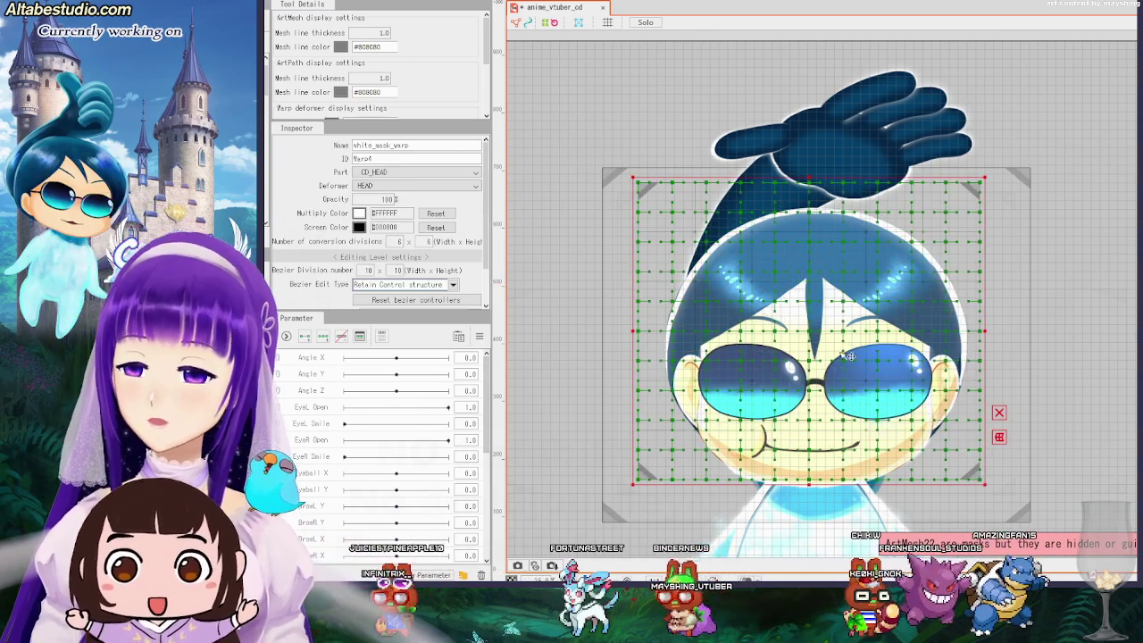
left_click_drag(811, 333, 820, 354)
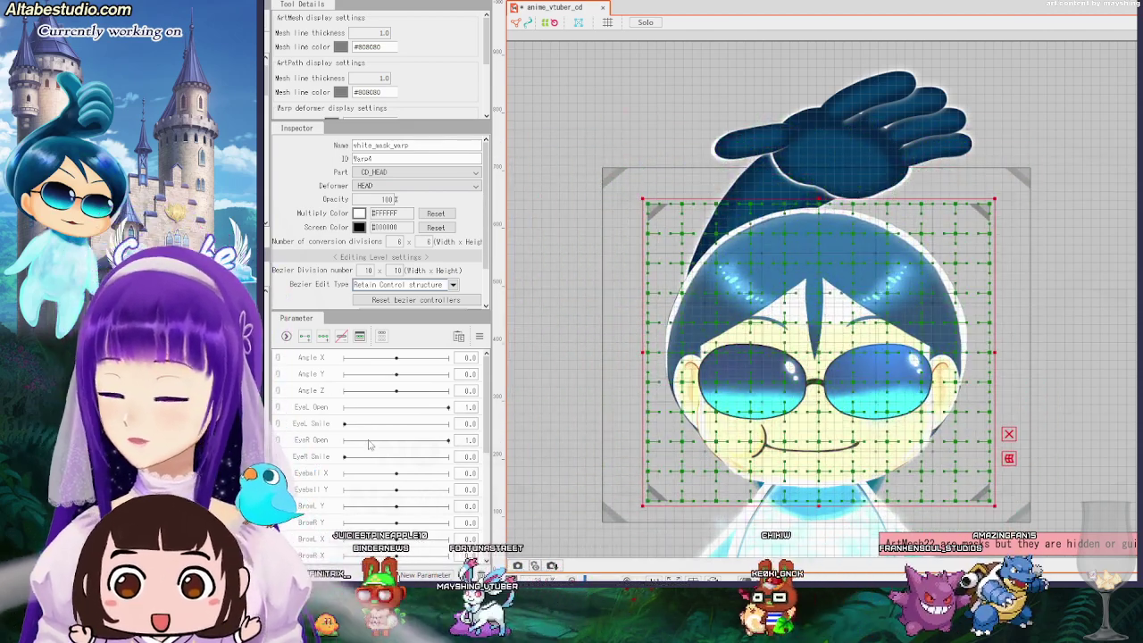
key("ctrl+z")
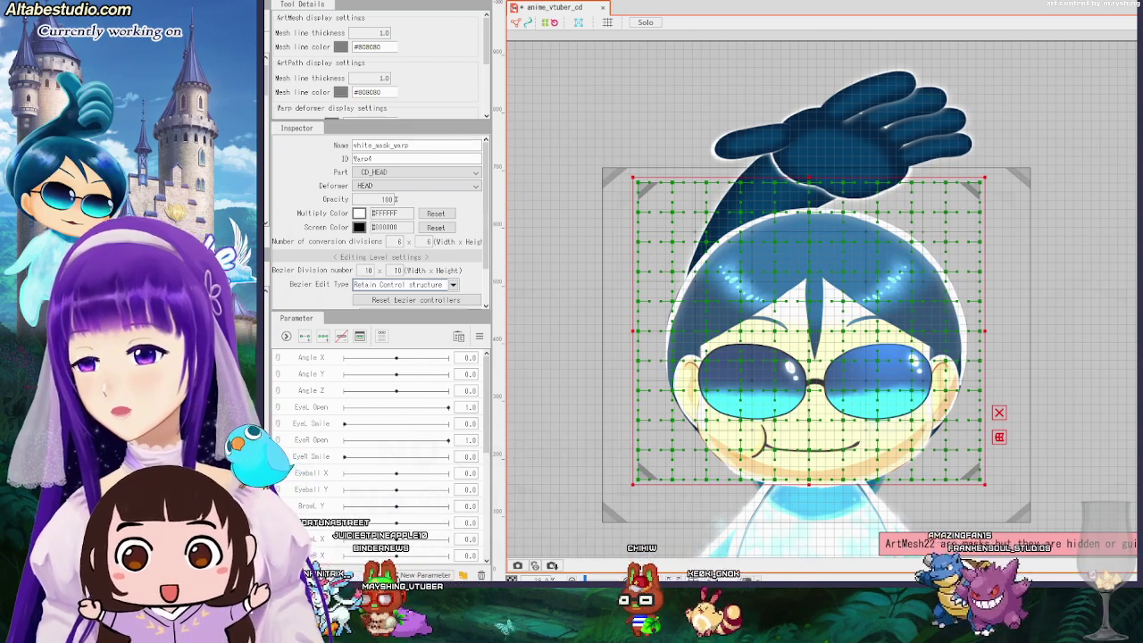
Check the available parent deformers for white_mask_warp, keeping HEAD, and inspect the head on the canvas.
left_click(468, 186)
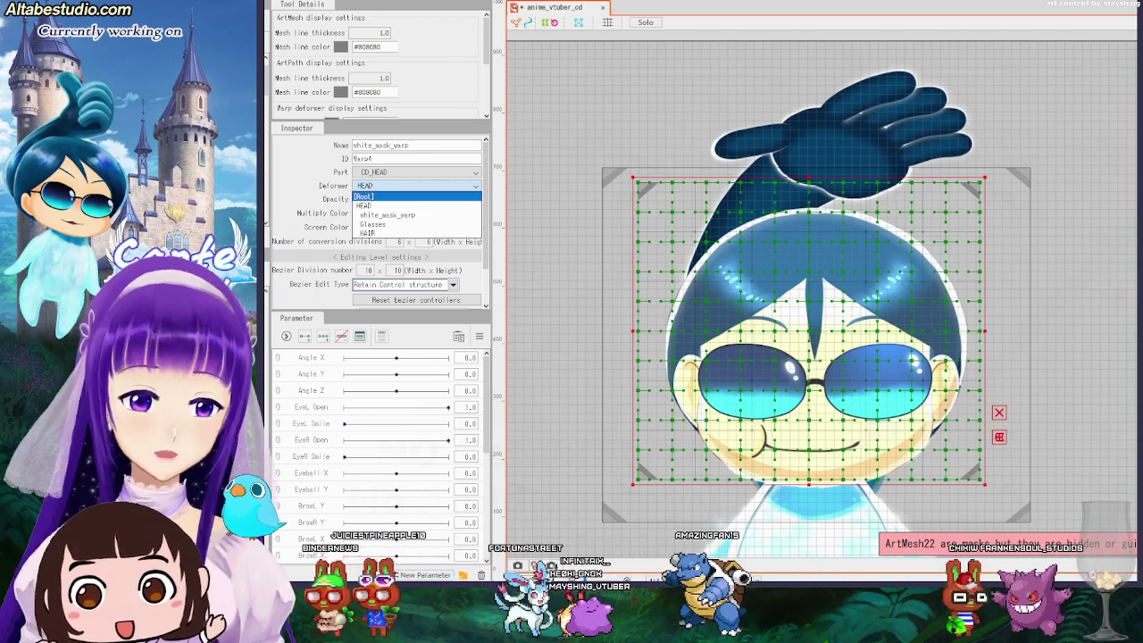
left_click(384, 196)
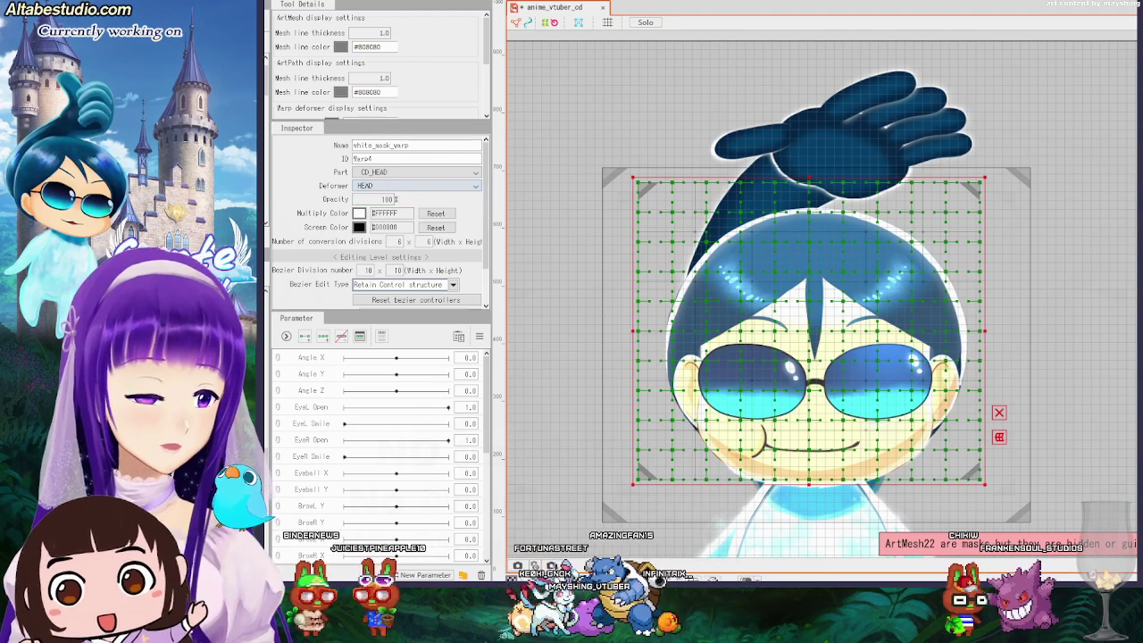
left_click(1051, 385)
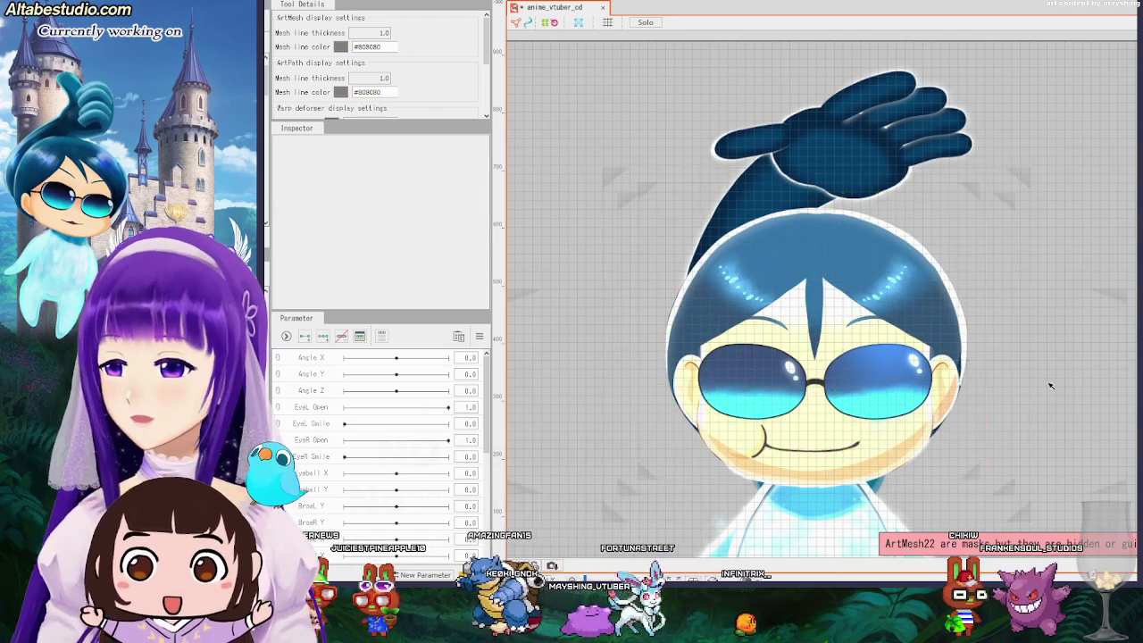
scroll(1035, 396, "down", 2)
scroll(953, 399, "up", 2)
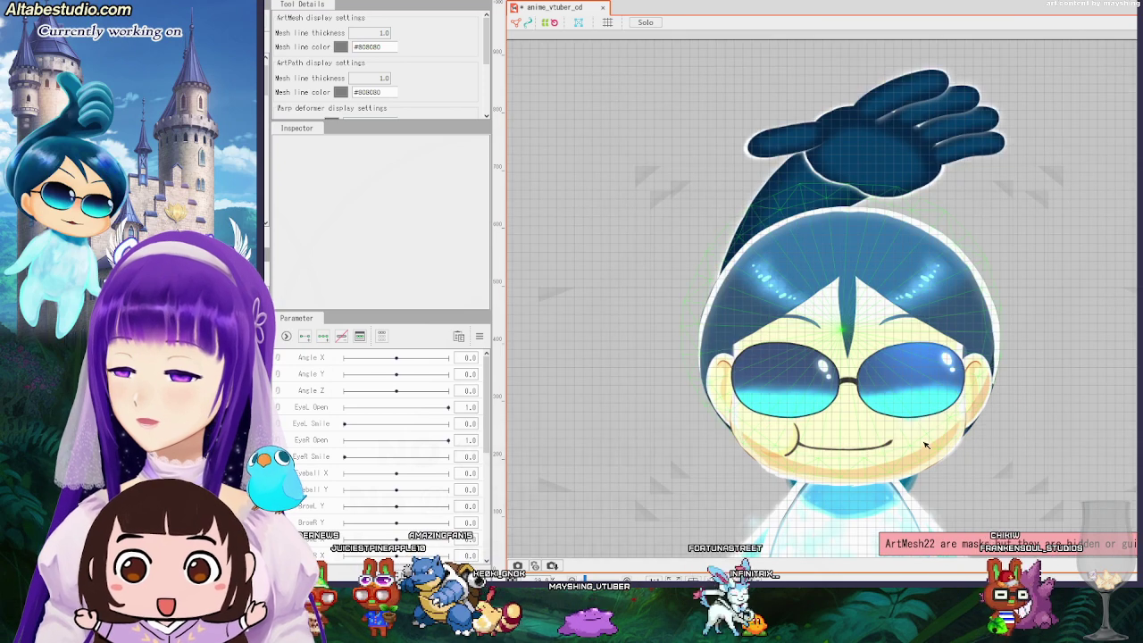
Try setting the conversion divisions of white_mask_warp to 4 x 4.
left_click(854, 430)
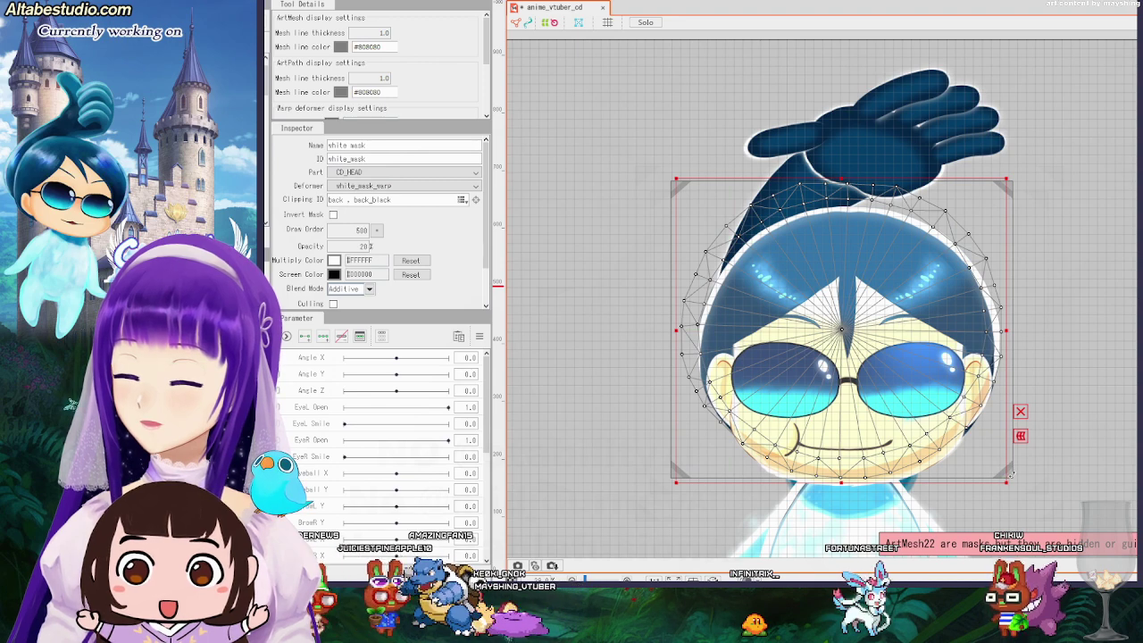
left_click(846, 480)
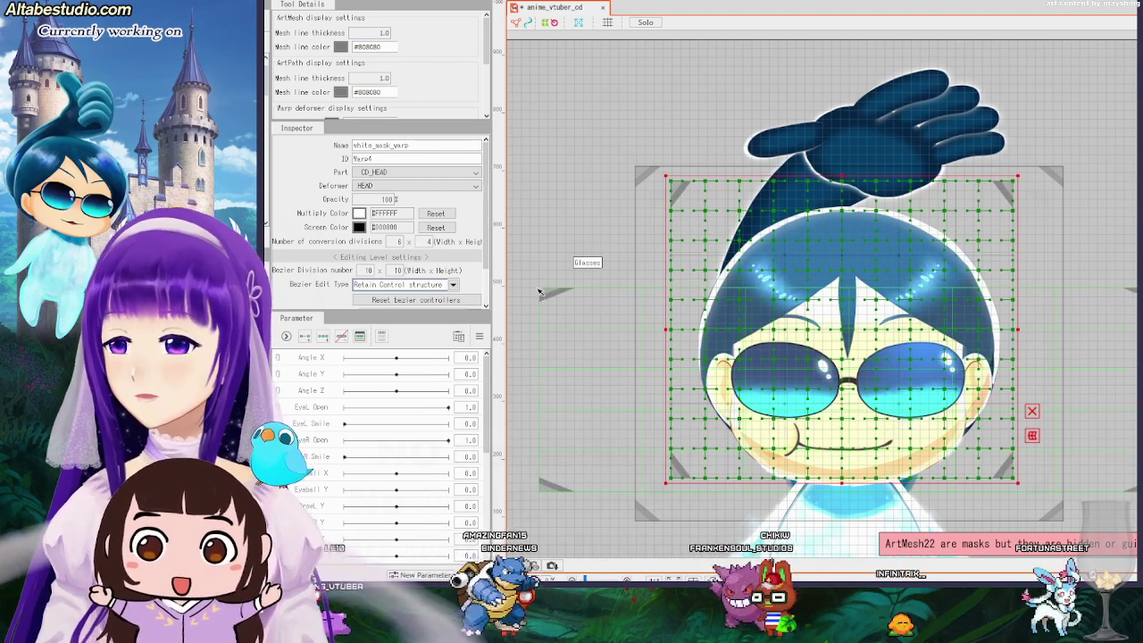
left_click(399, 242)
type("4")
key("Return")
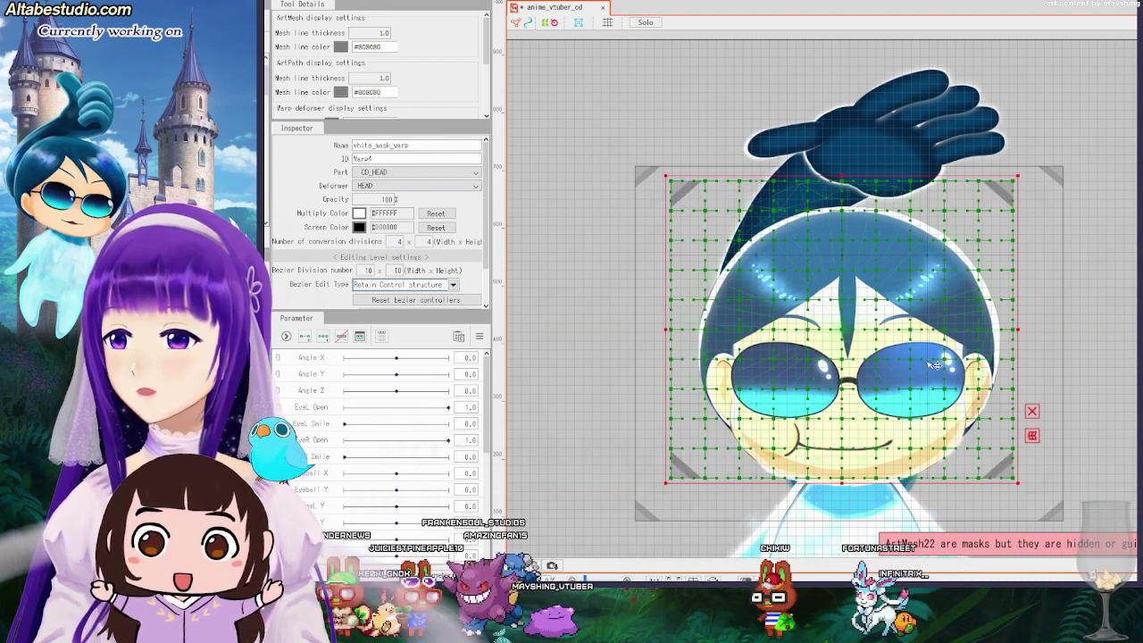
Set the Bezier division number of white_mask_warp to 4 x 4.
left_click(1003, 328)
left_click(1002, 328)
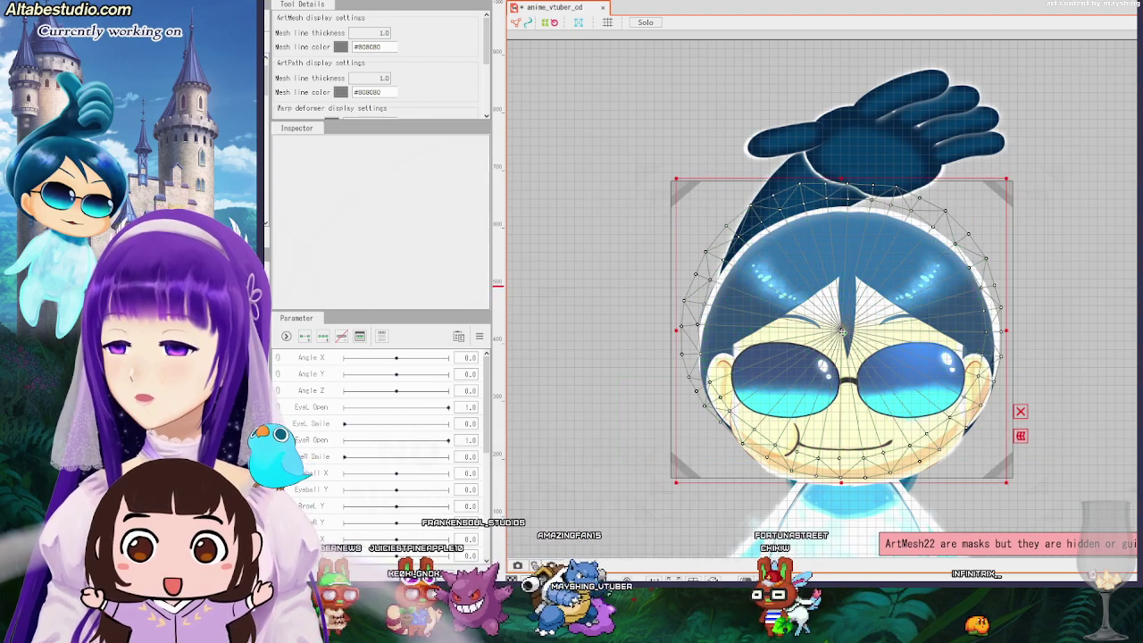
left_click(1023, 482)
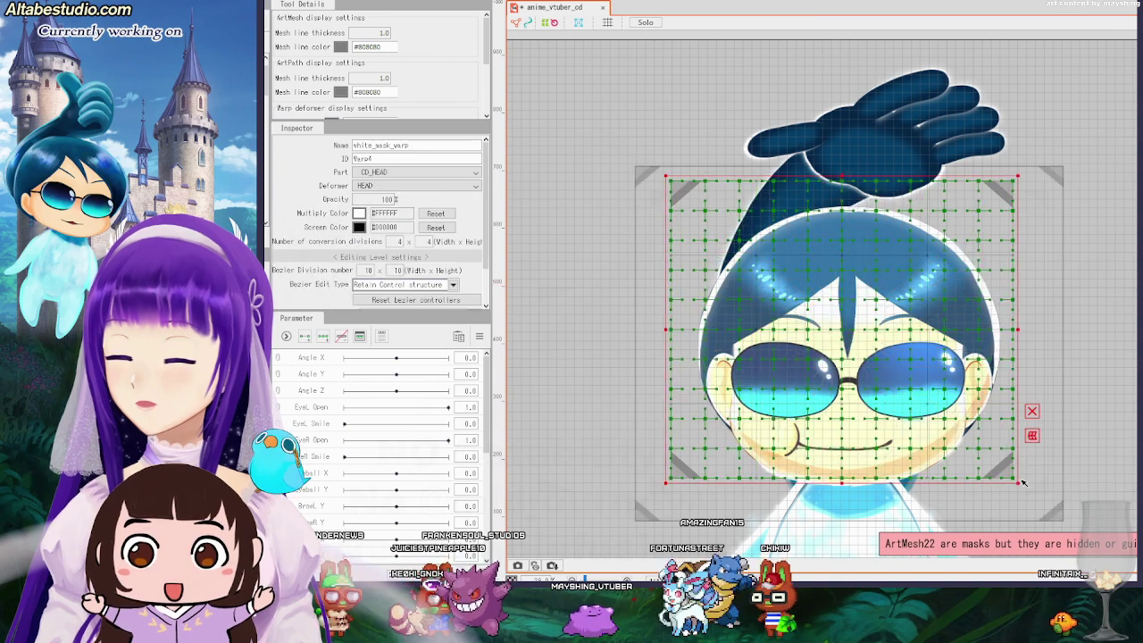
scroll(375, 224, "down", 1)
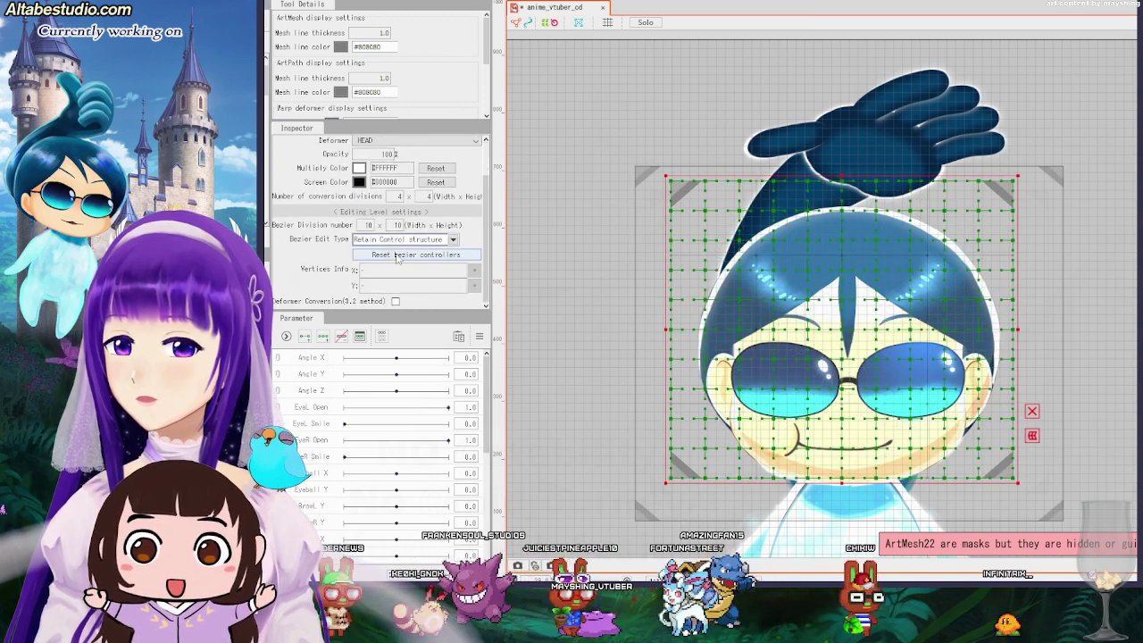
double_click(368, 225)
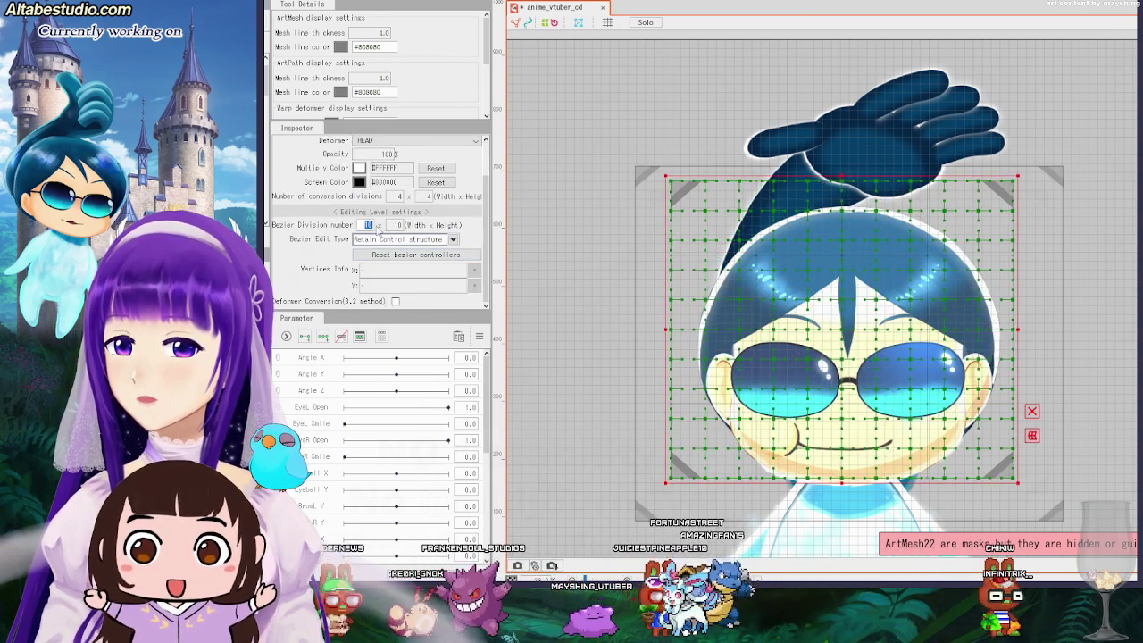
type("4")
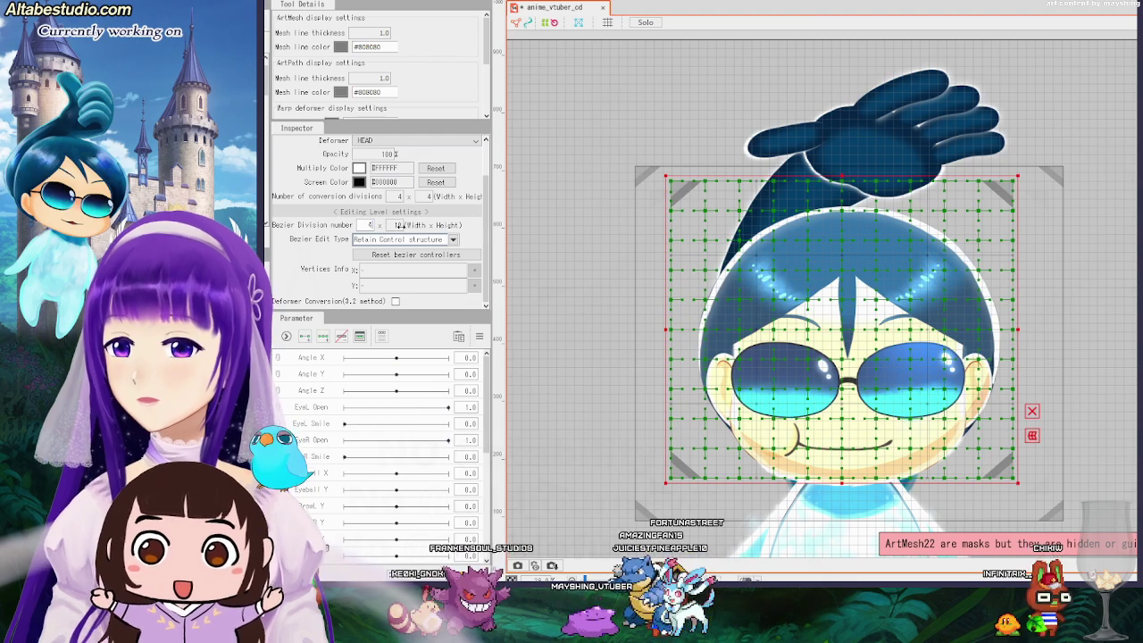
double_click(399, 225)
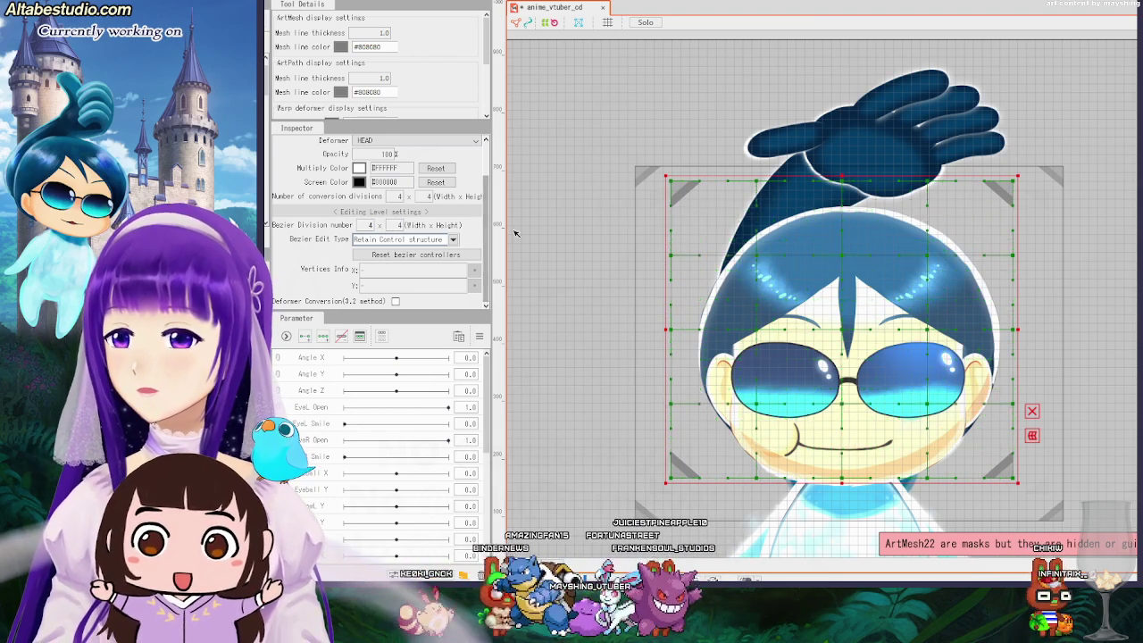
left_click(1046, 487)
Try moving the lower right corner and right edge control points of white_mask_warp, and undo each move.
left_click(1014, 480)
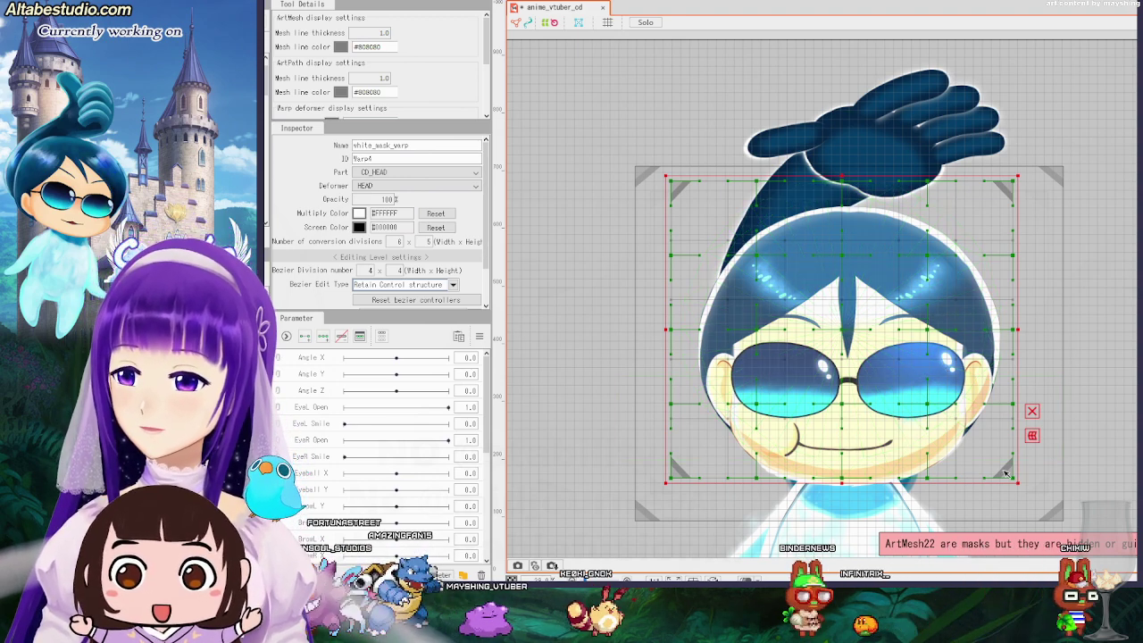
mouse_move(1013, 479)
left_mouse_down()
mouse_move(936, 436)
mouse_move(1024, 466)
left_mouse_up()
key("ctrl+z")
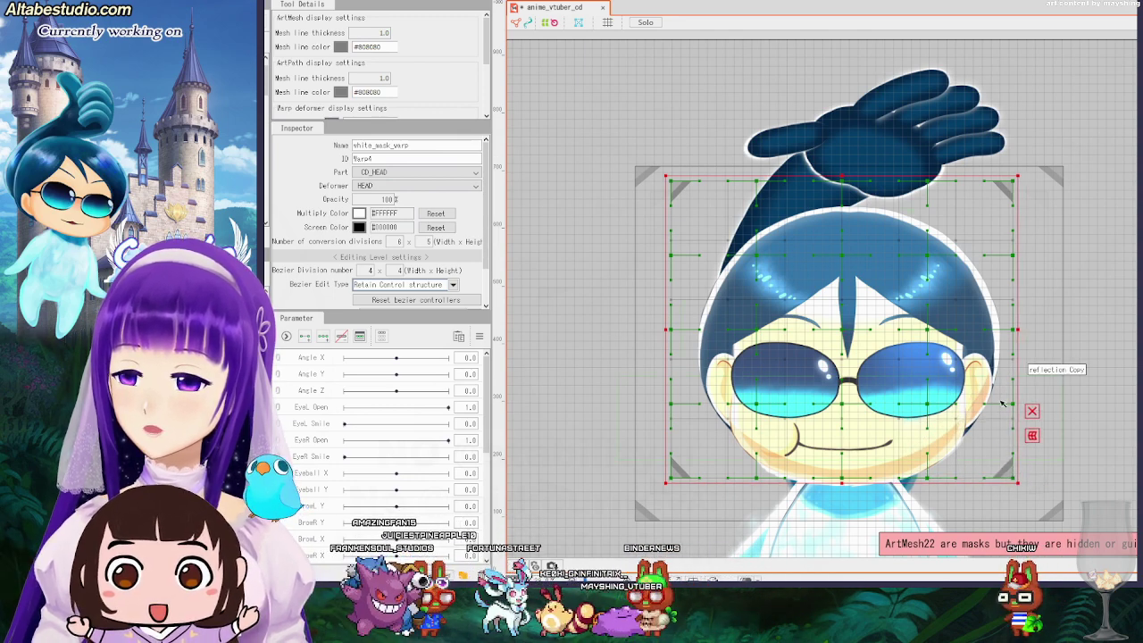
left_click_drag(1014, 403, 1029, 421)
key("ctrl+z")
key("Escape")
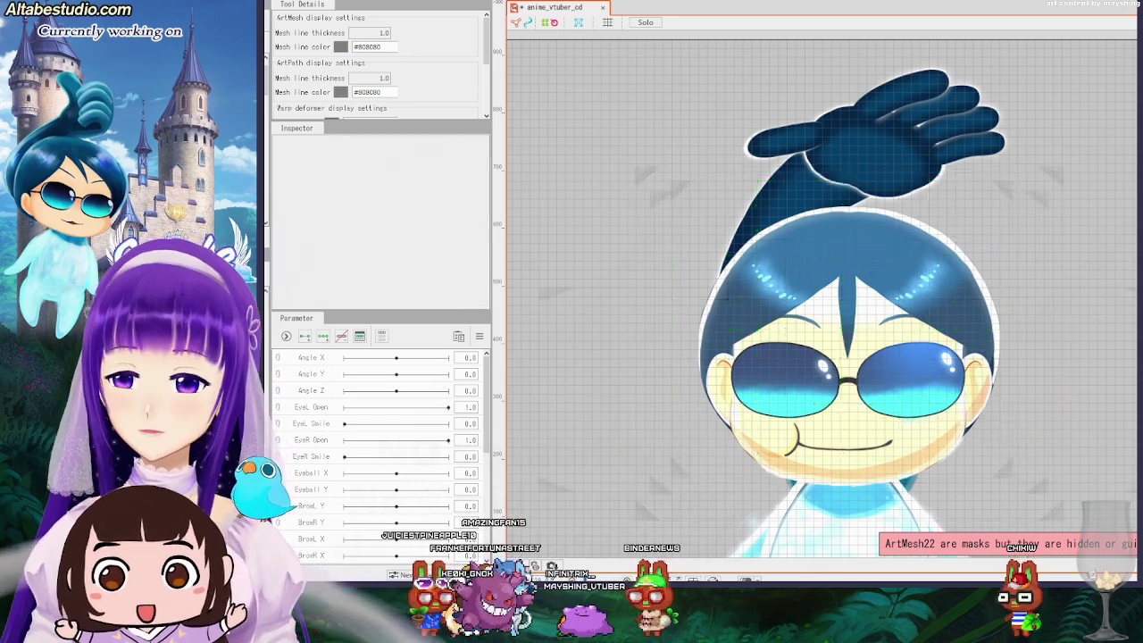
Try a Bezier division height of 6 on white_mask_warp, and raise it to 8 with the width kept at 4.
left_click(923, 436)
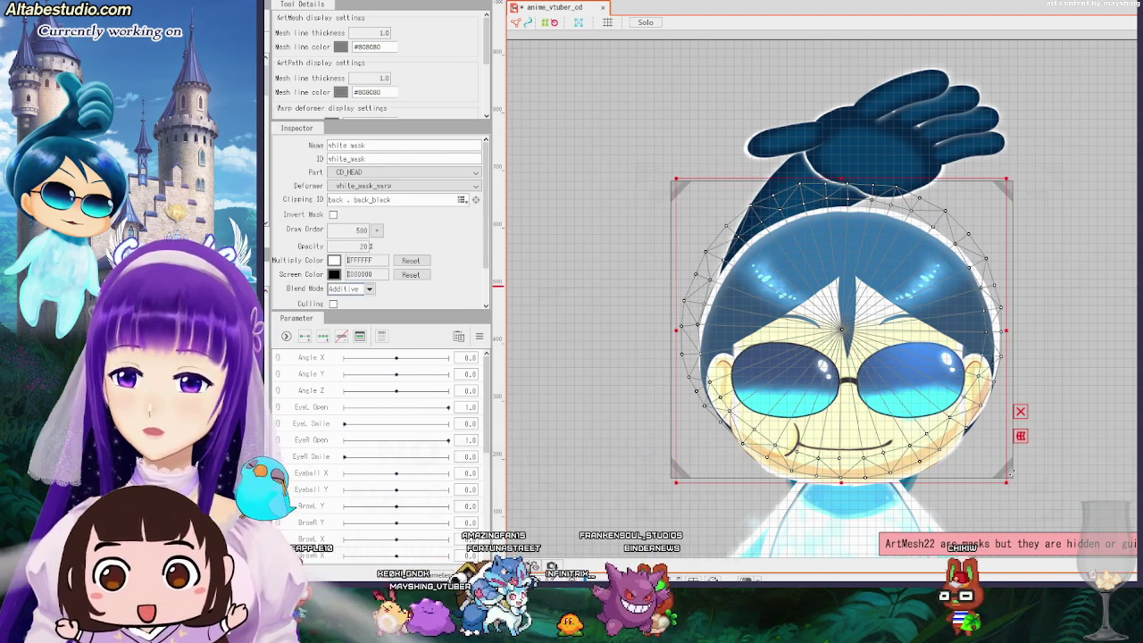
left_click(1023, 482)
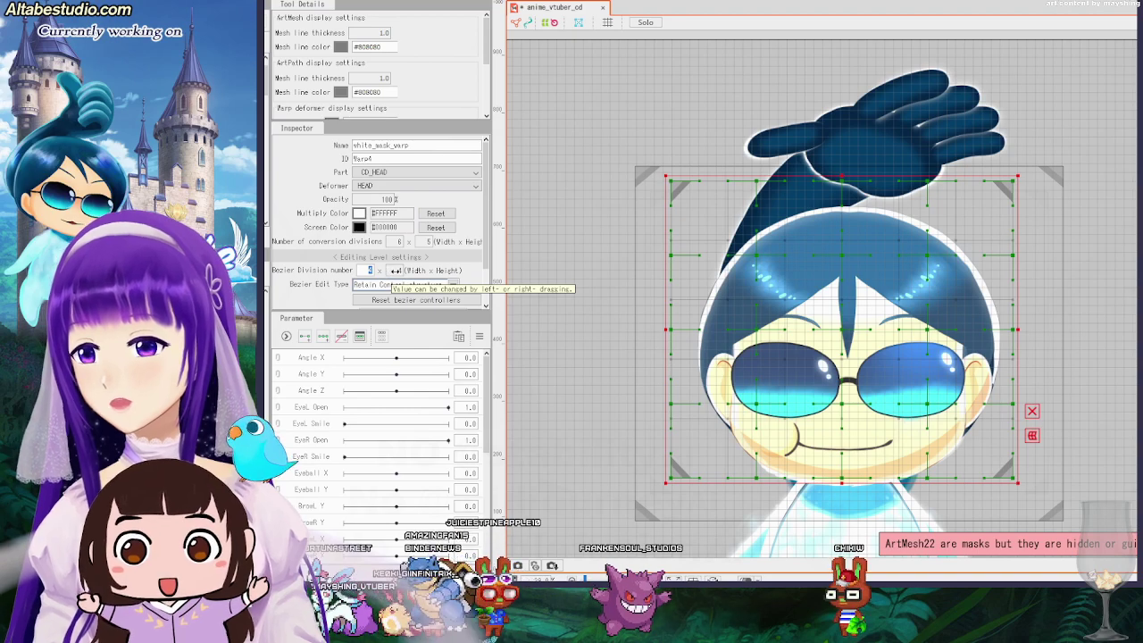
left_click(391, 270)
type("6")
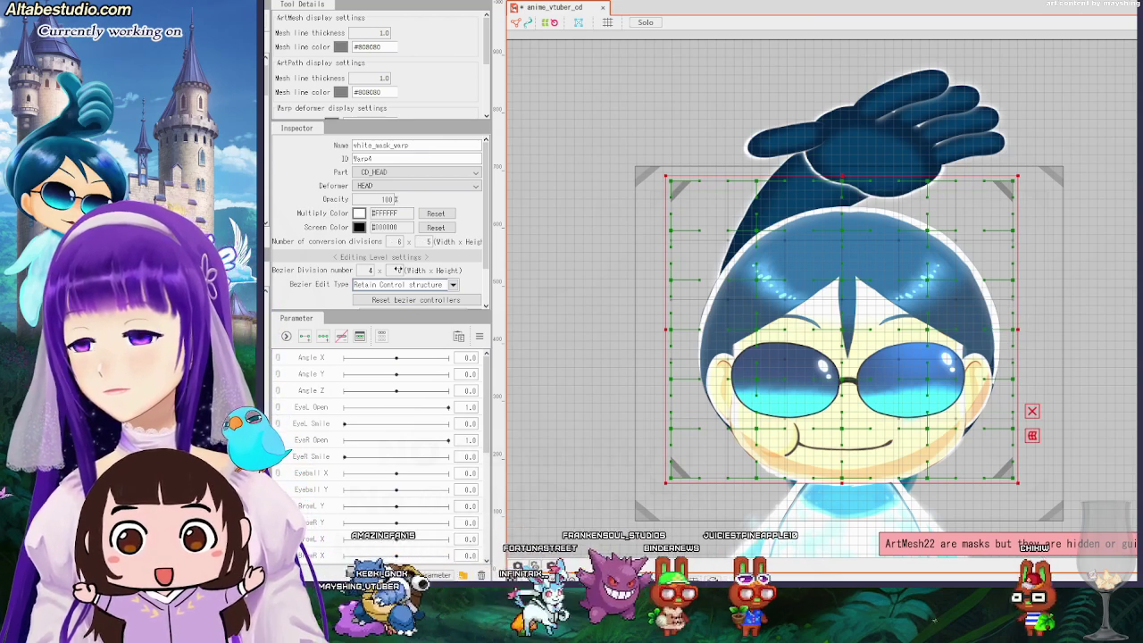
left_click_drag(391, 271, 431, 271)
type("78")
key("BackSpace")
key("BackSpace")
type("8")
key("Return")
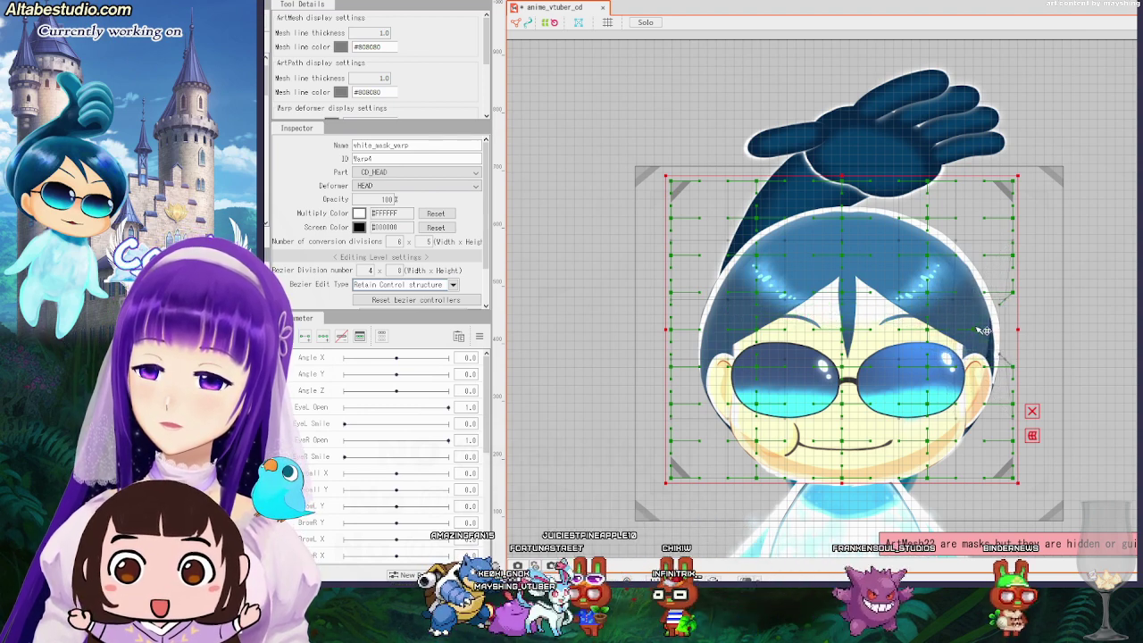
left_click(1022, 335)
Open the white mask mesh for editing and subdivide it with 4 Division.
left_click(928, 435)
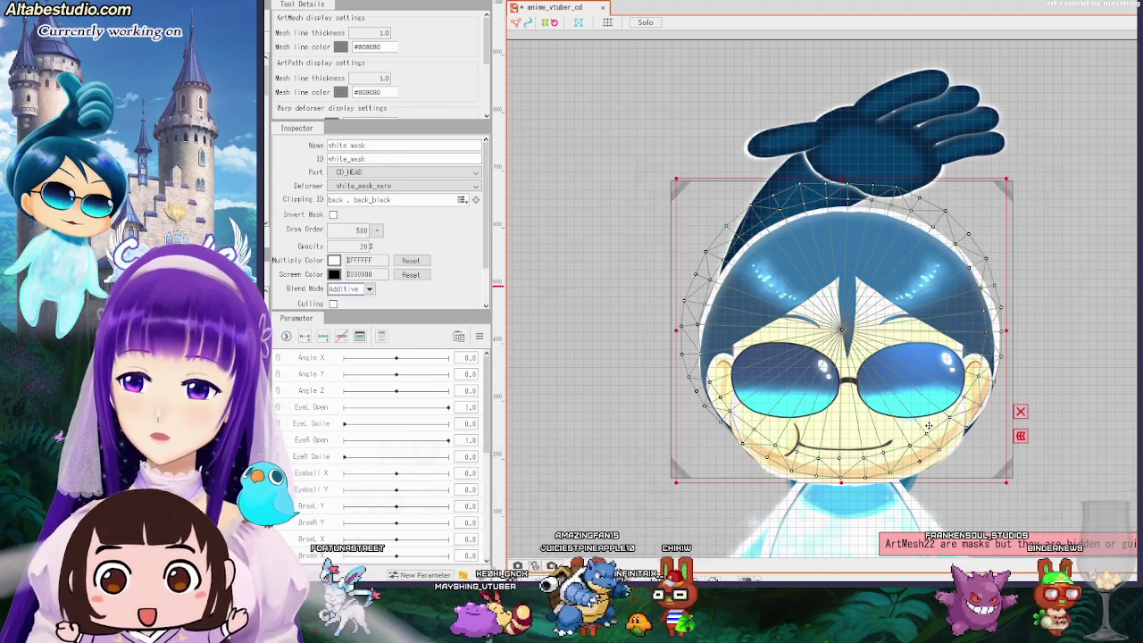
scroll(929, 425, "up", 3)
scroll(885, 420, "down", 2)
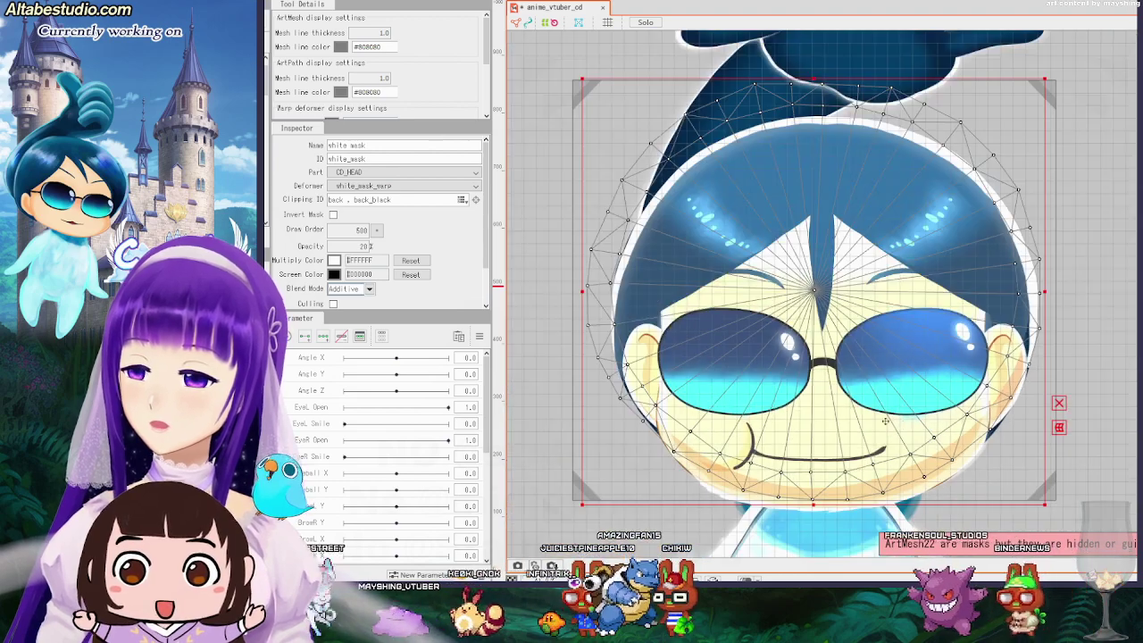
double_click(814, 293)
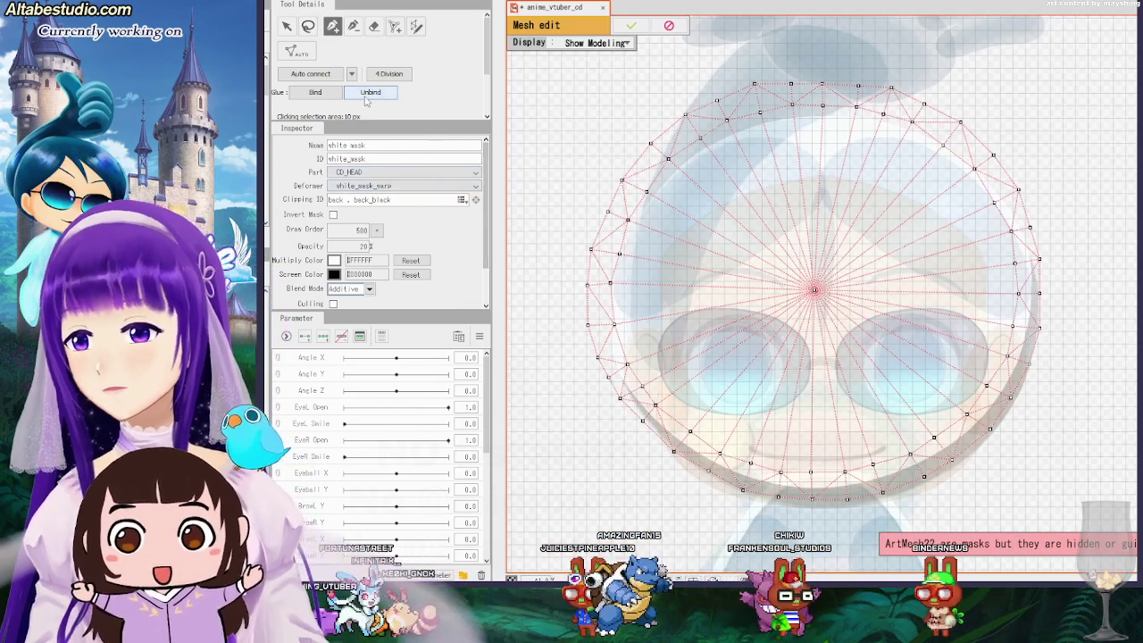
left_click(389, 73)
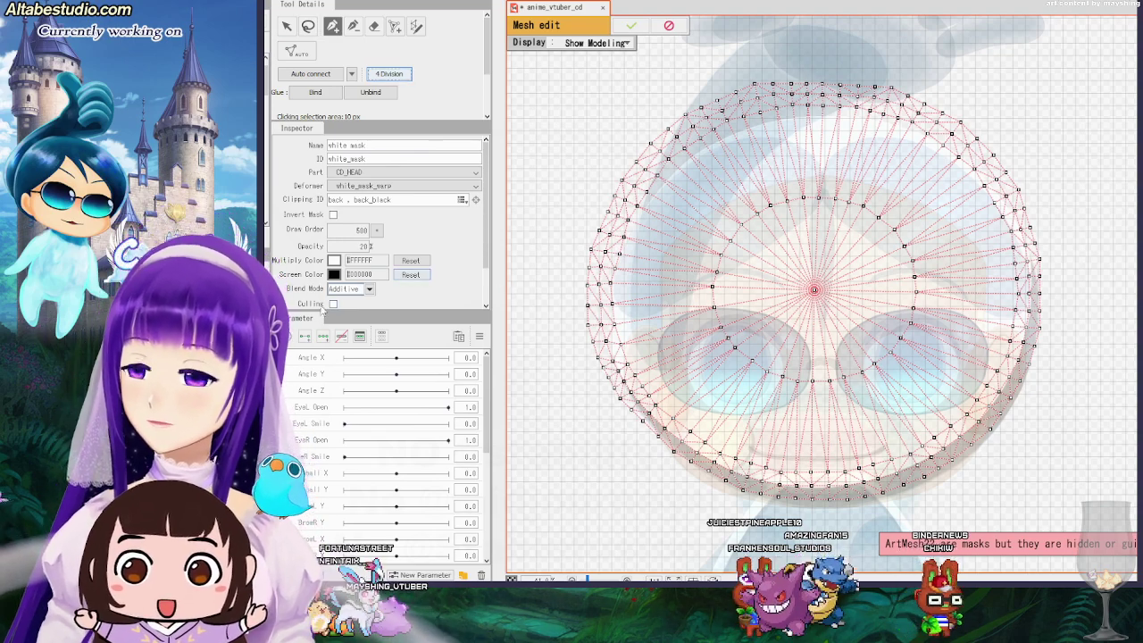
Apply the white mask's mesh edit and select the white_mask_warp deformer.
left_click(197, 178)
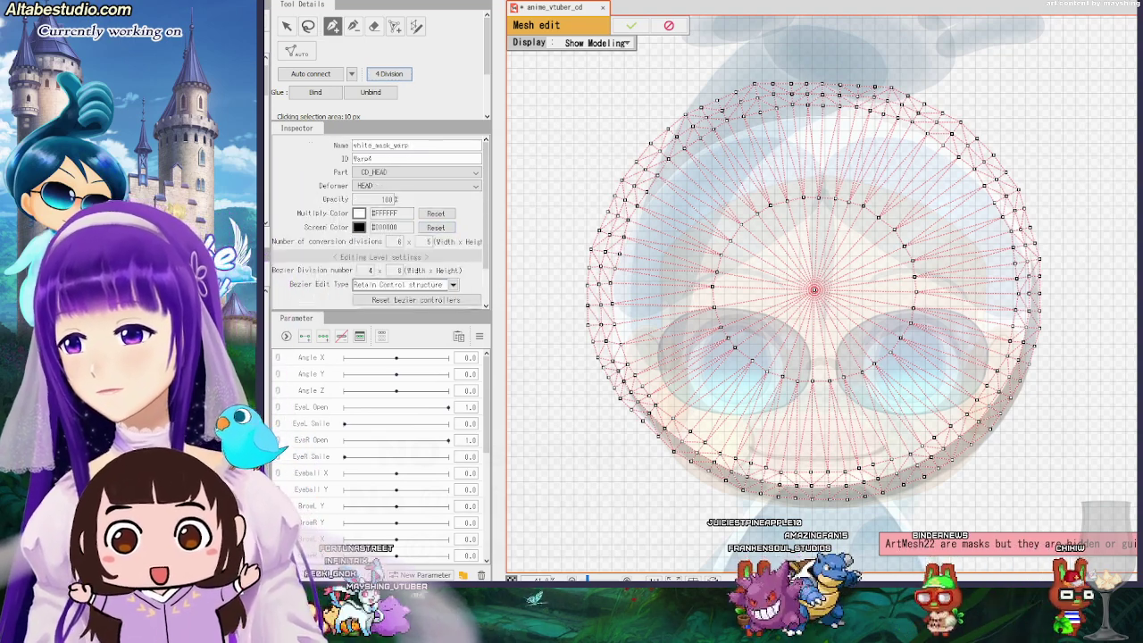
left_click(630, 25)
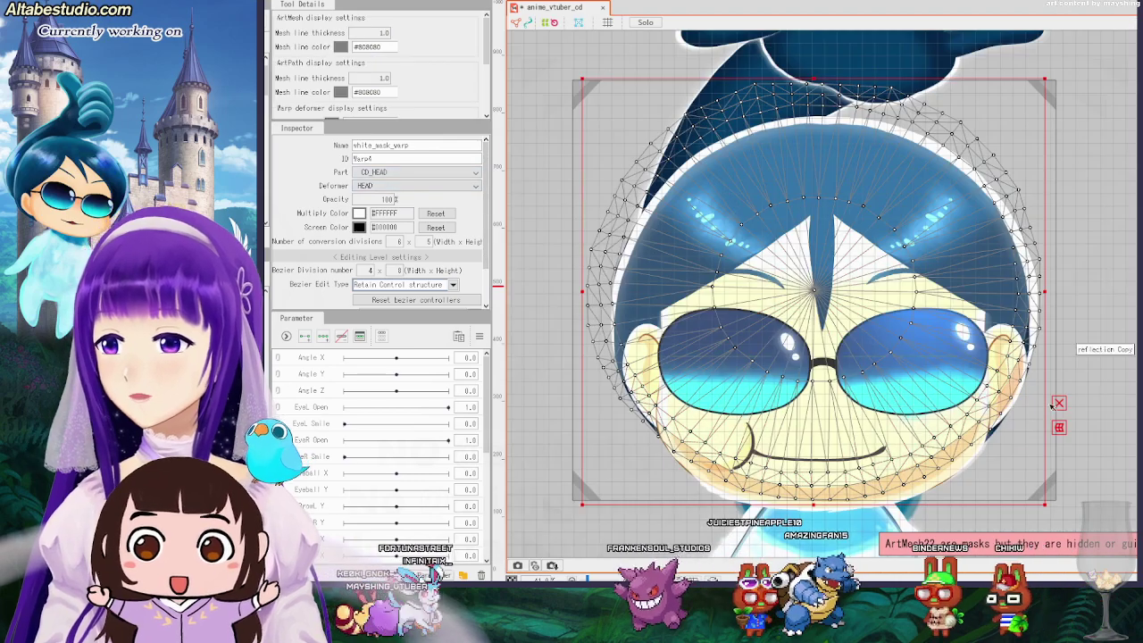
left_click(1055, 496)
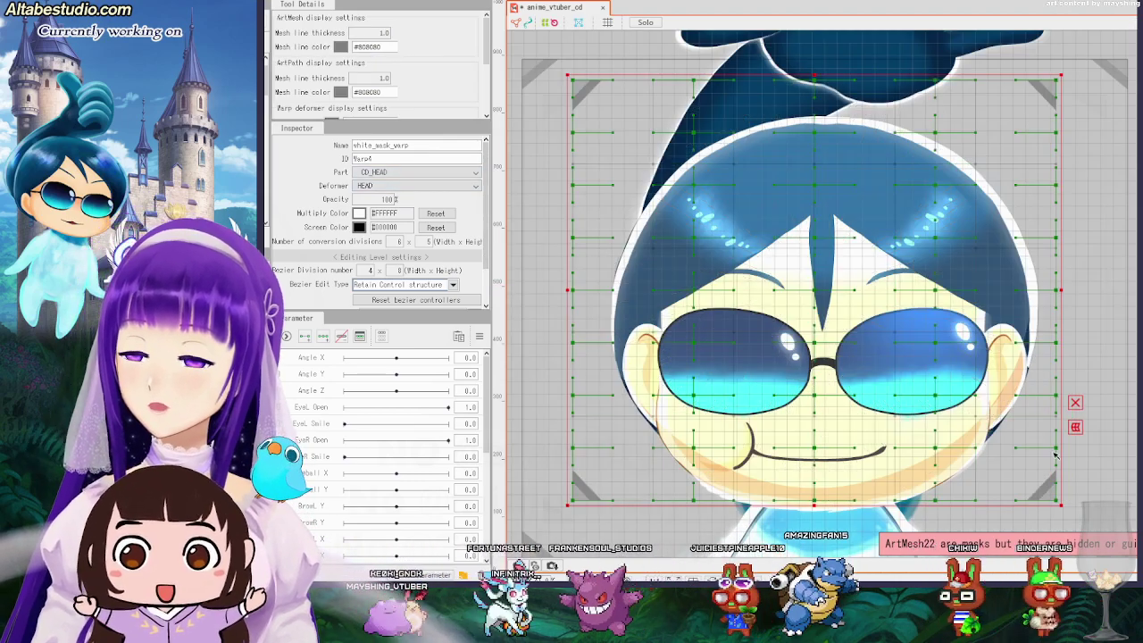
Try the brush tools on white_mask_warp with a brush size of 139.7 px, and return to the selection tool.
left_click_drag(1059, 290, 1060, 294)
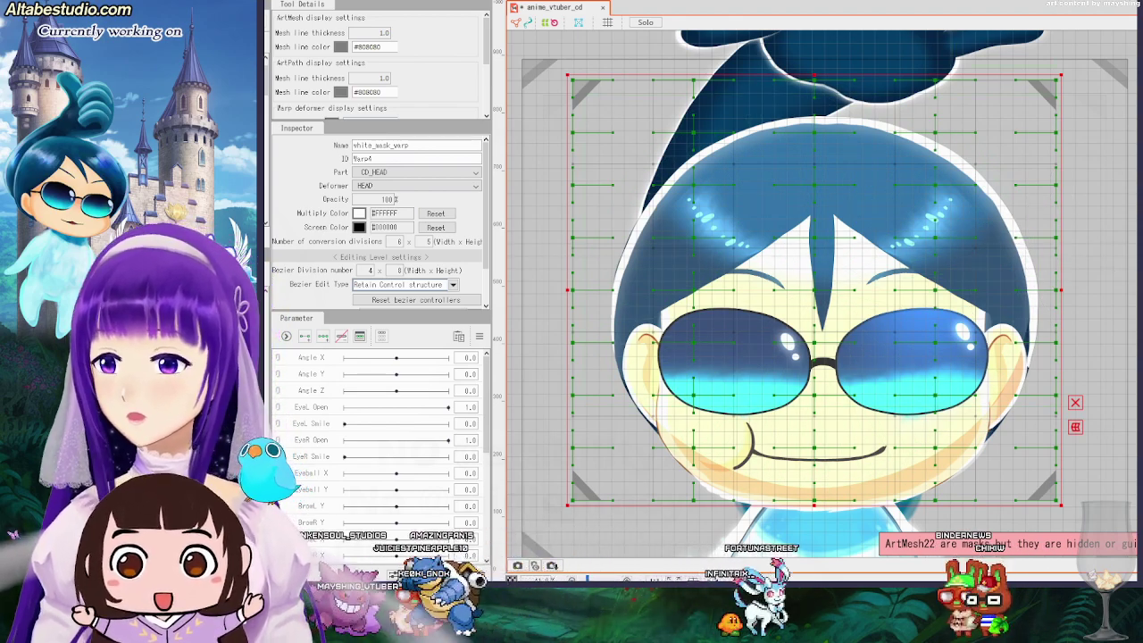
key("q")
key("w")
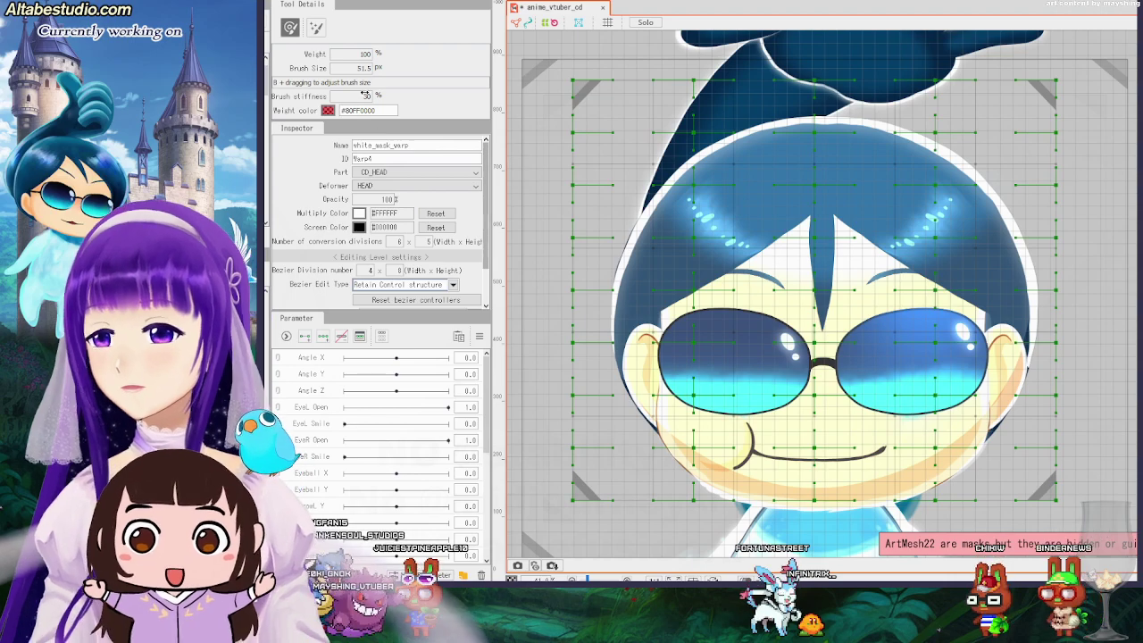
left_click_drag(358, 66, 414, 69)
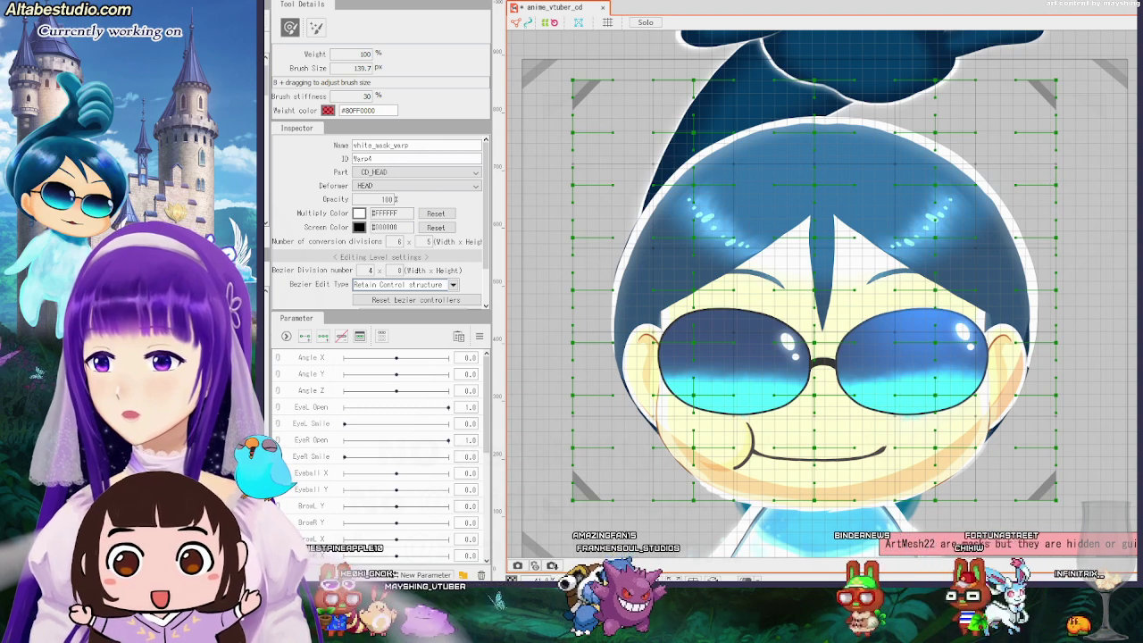
left_click(978, 2)
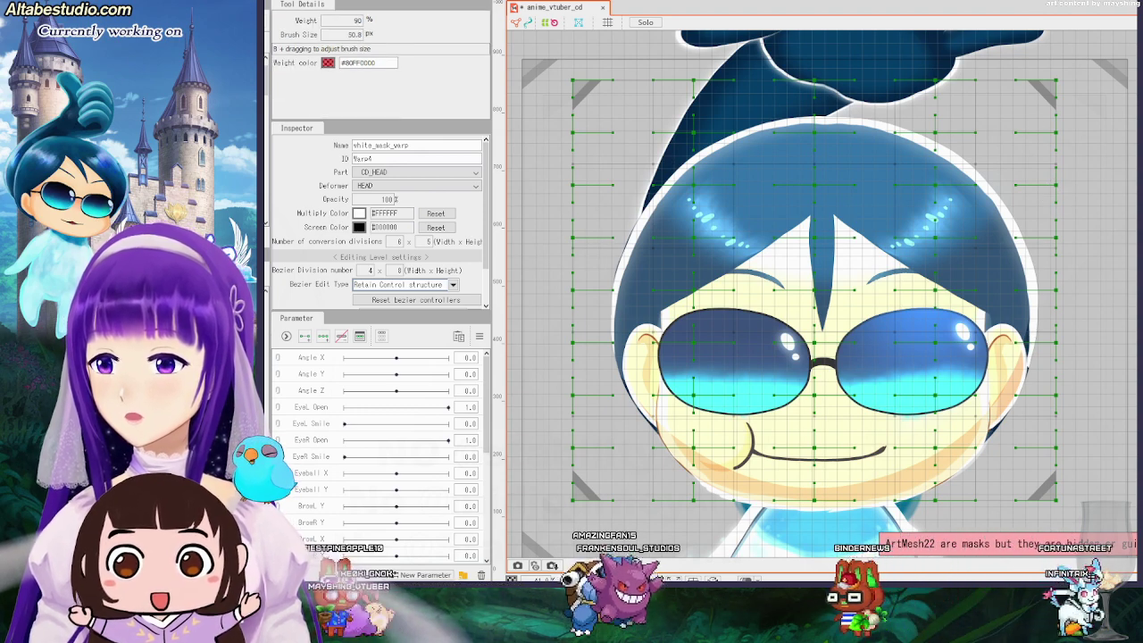
key("b")
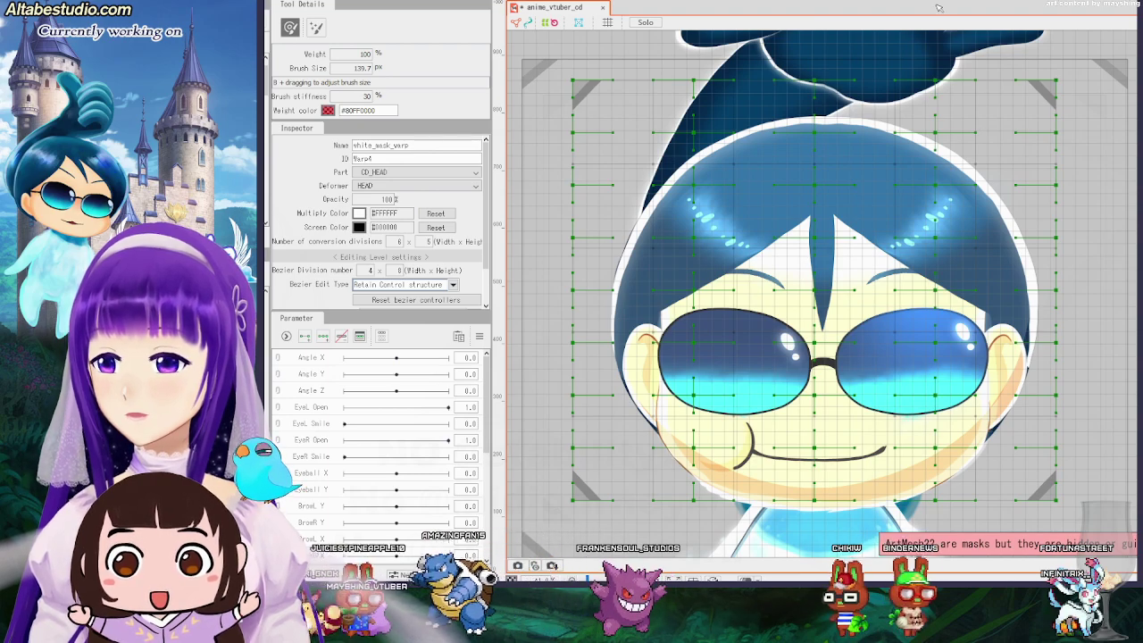
key("v")
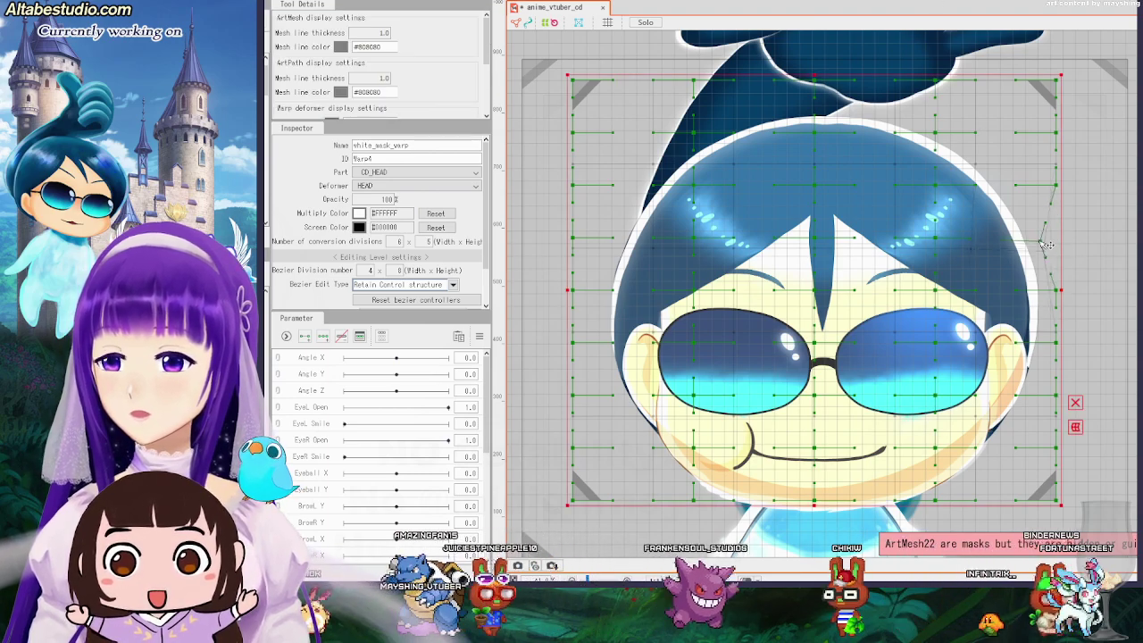
Try pulling a control point on the upper right edge of white_mask_warp inward, and undo the move.
left_click_drag(1047, 246, 946, 272)
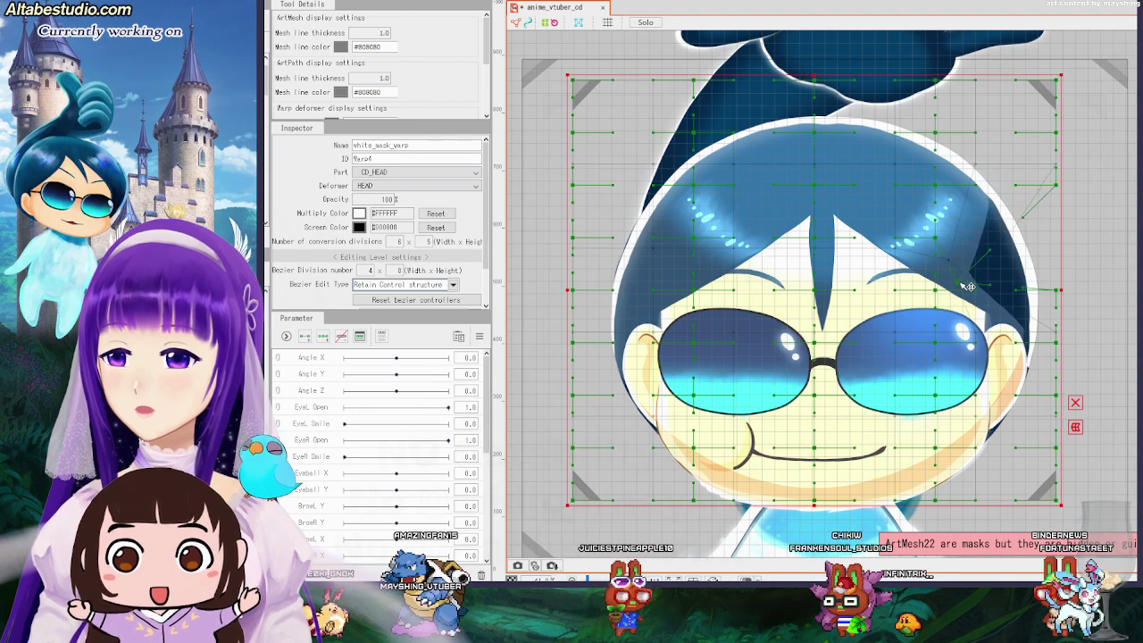
left_click_drag(1032, 244, 975, 229)
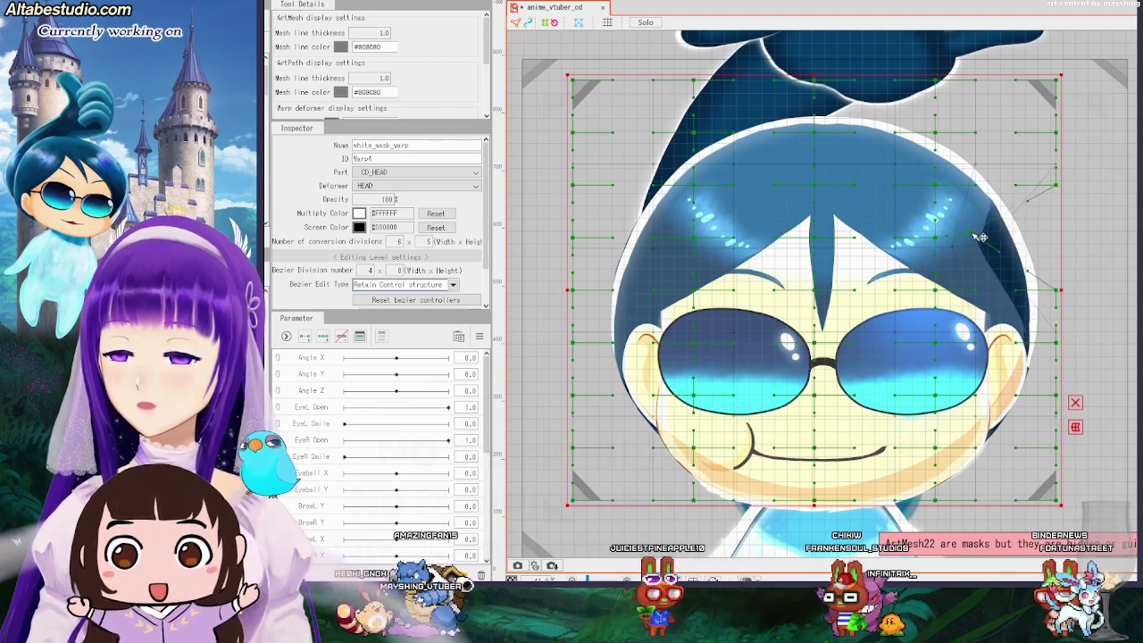
left_click_drag(1006, 269, 1042, 244)
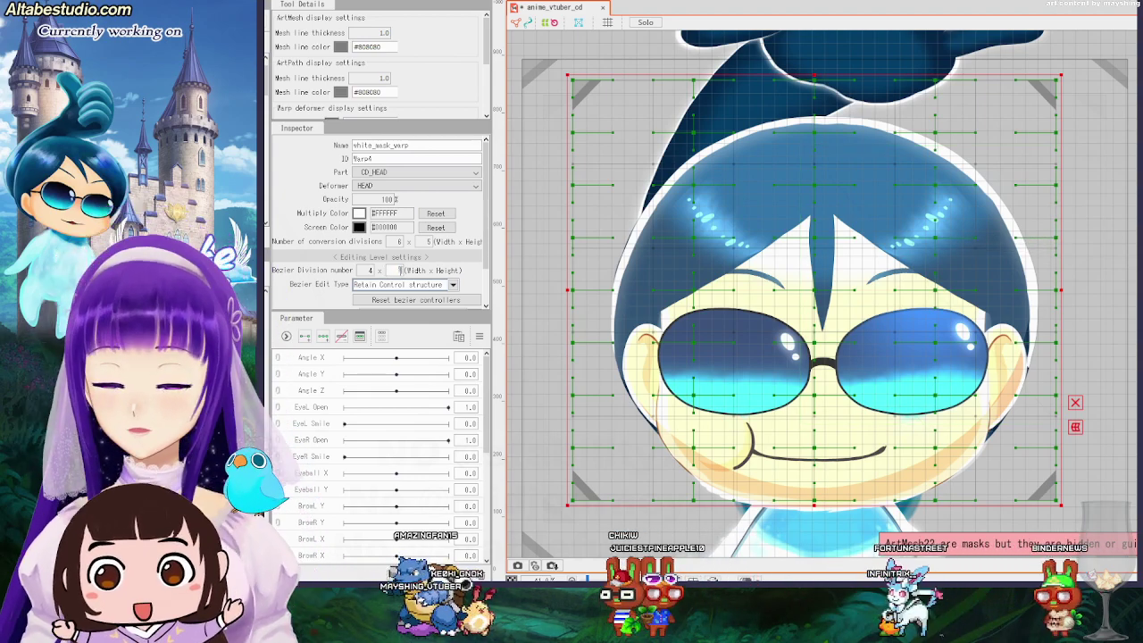
Try a Bezier division height of 10 on white_mask_warp, test its right-edge control points, and undo the changes.
key("Return")
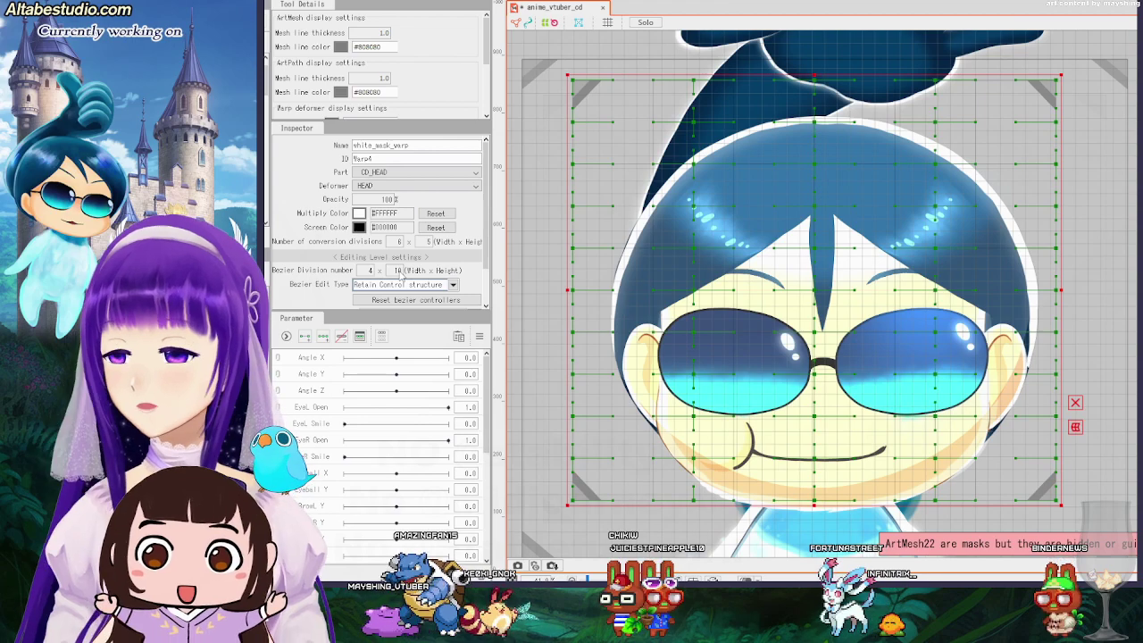
left_click_drag(1057, 249, 1005, 262)
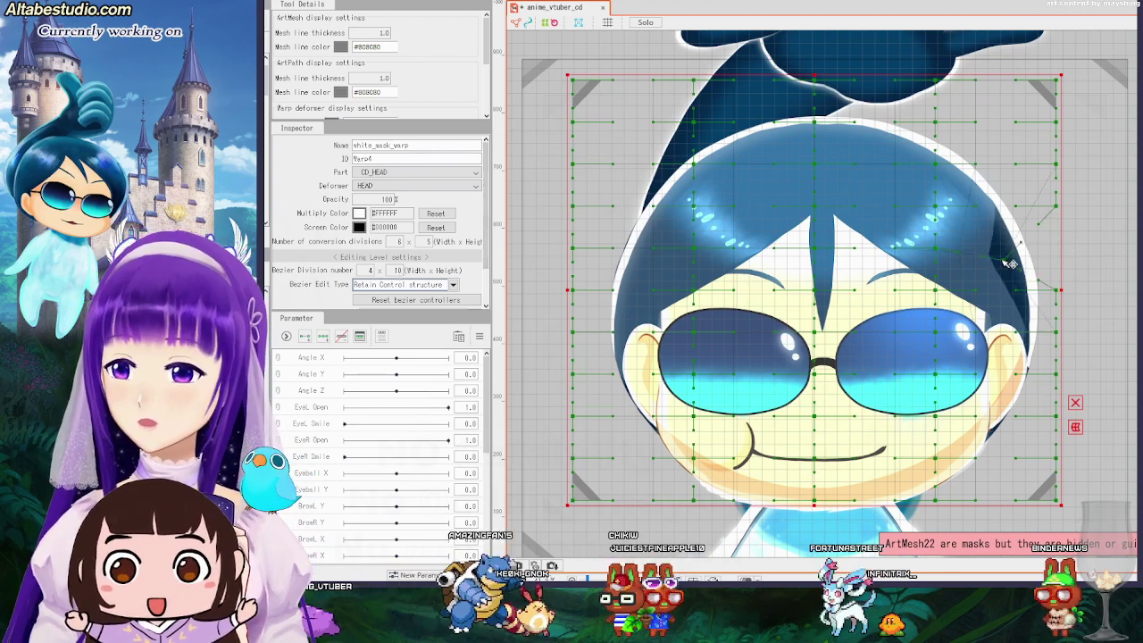
left_click_drag(1007, 318, 1043, 261)
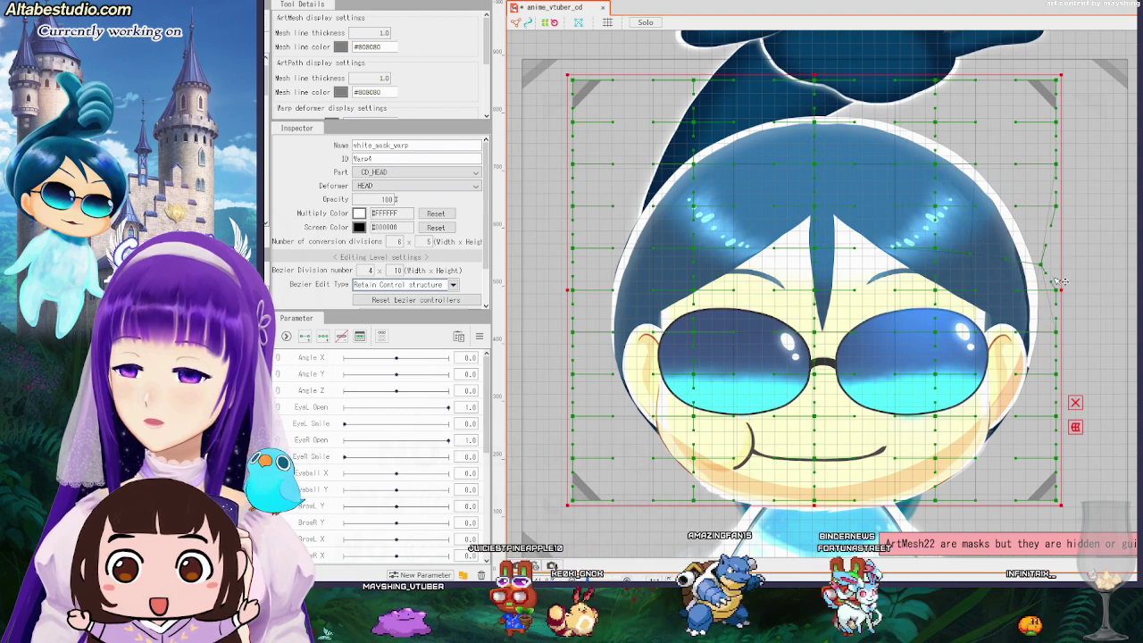
key("ctrl+z")
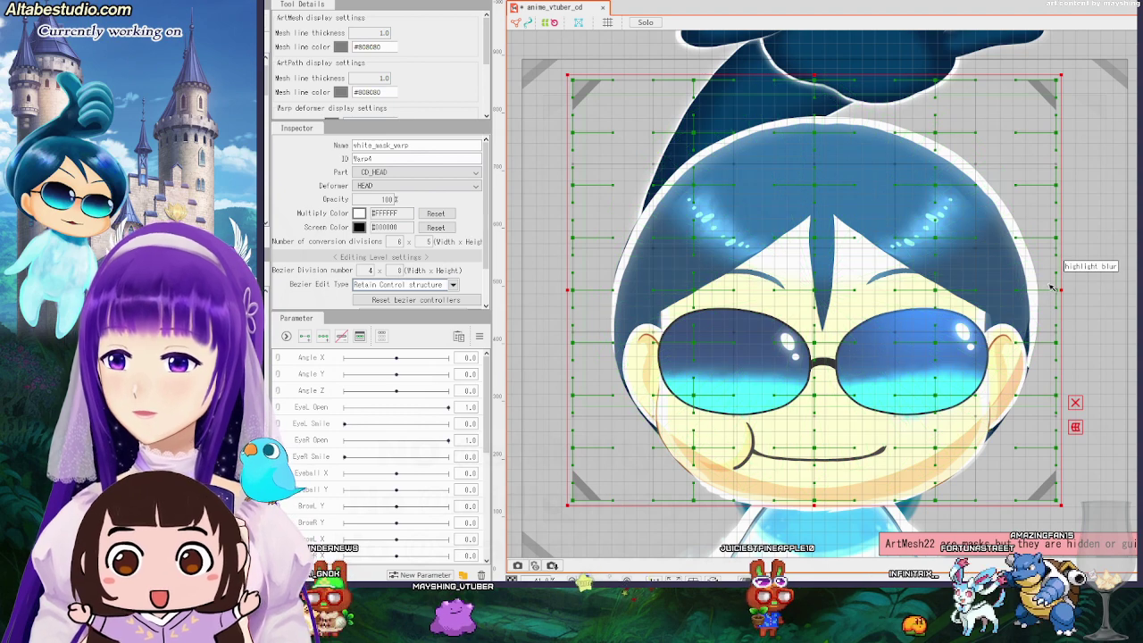
left_click_drag(1057, 291, 1045, 316)
key("ctrl+z")
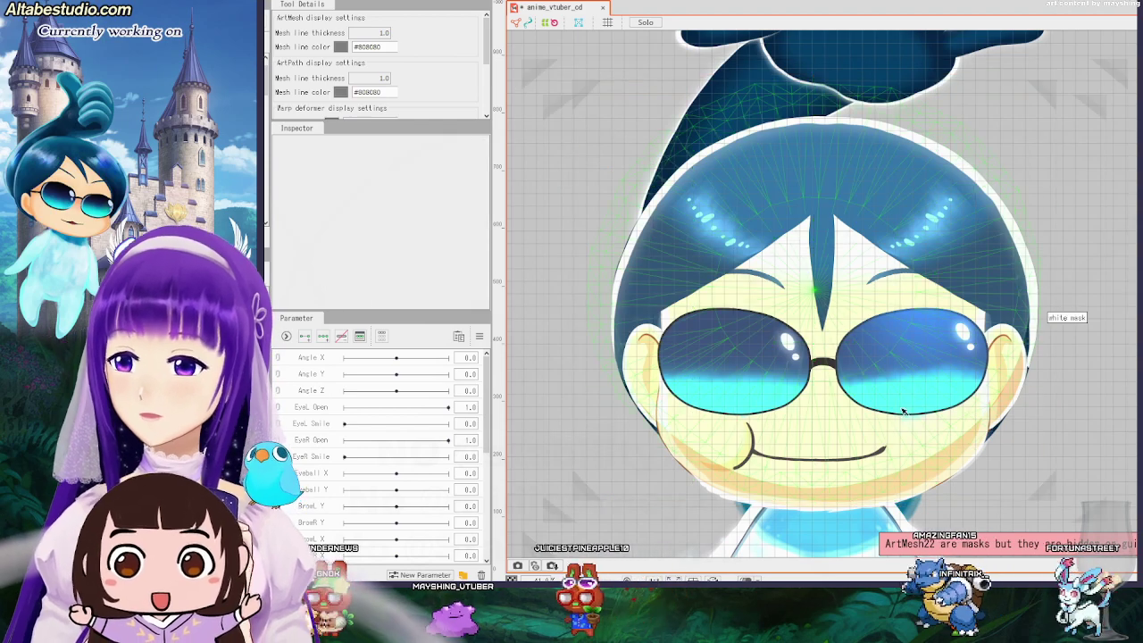
Try an opacity of 15% on the white mask mesh, and return it to 20%.
left_click(912, 457)
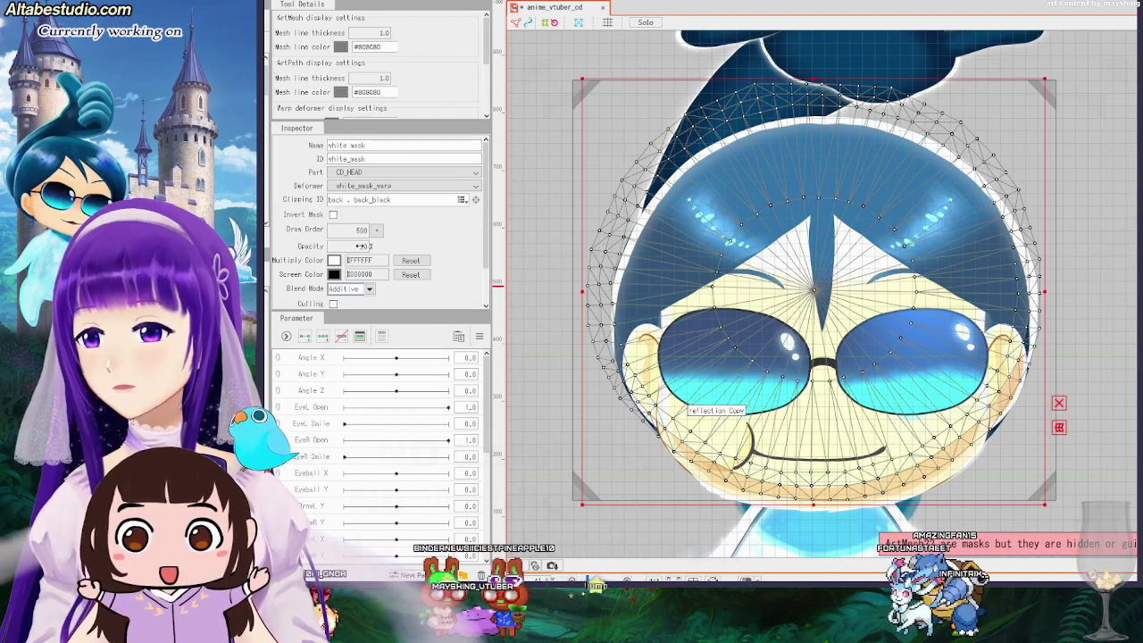
left_click_drag(359, 246, 304, 246)
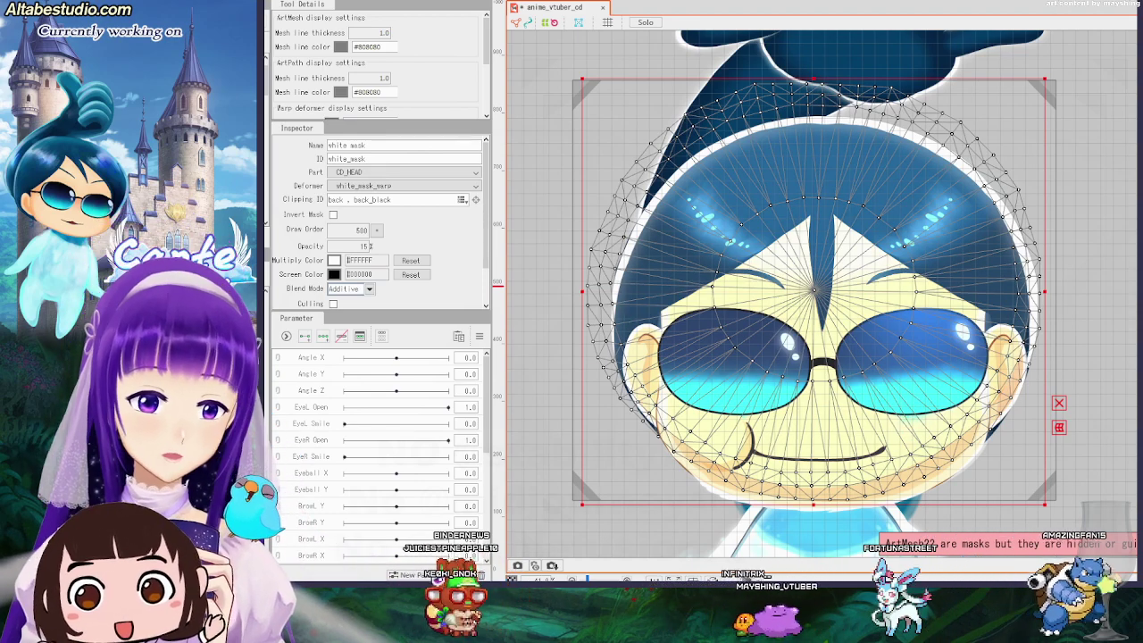
scroll(350, 247, "up", 2)
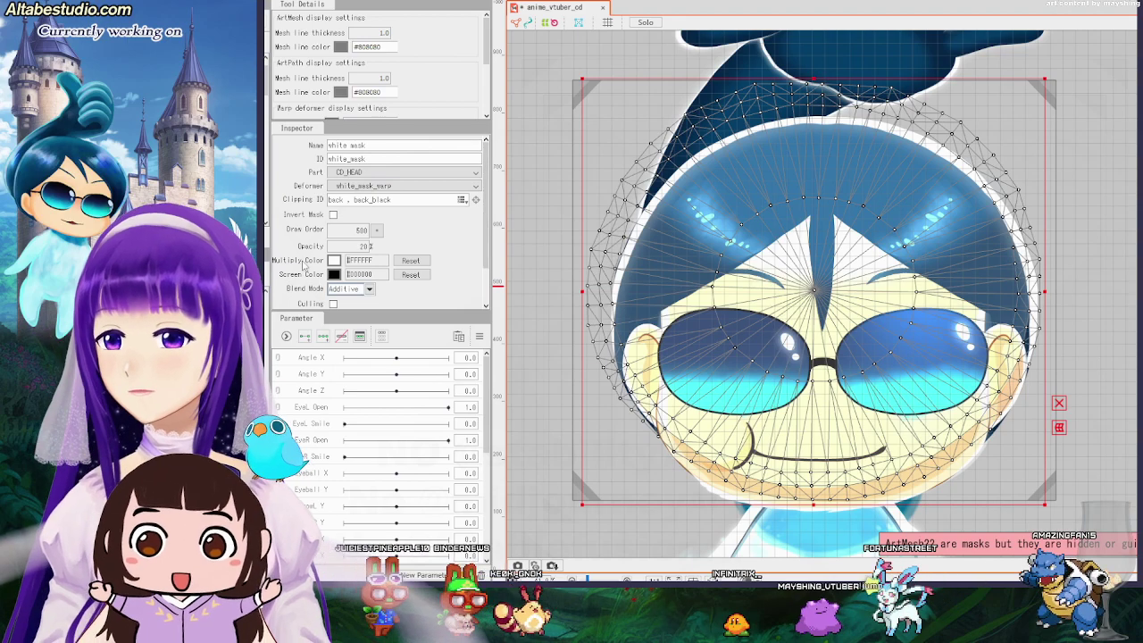
Toggle the white mask's visibility to compare, leave it hidden, and lock its parent deformer white_mask_warp.
key("ctrl+h")
key("ctrl+h")
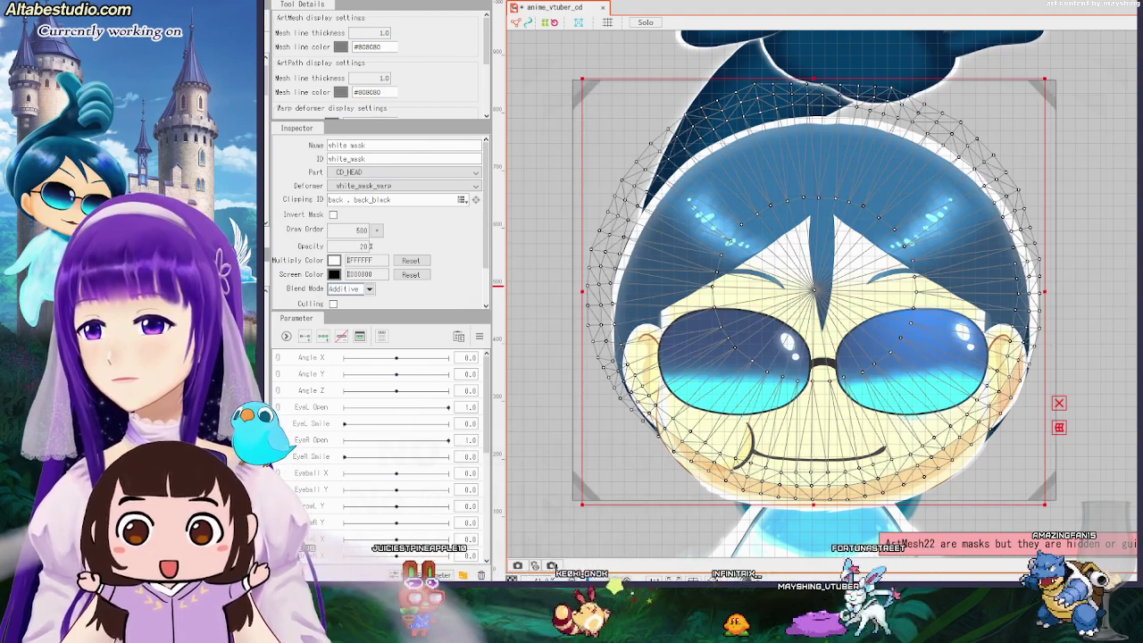
key("ctrl+h")
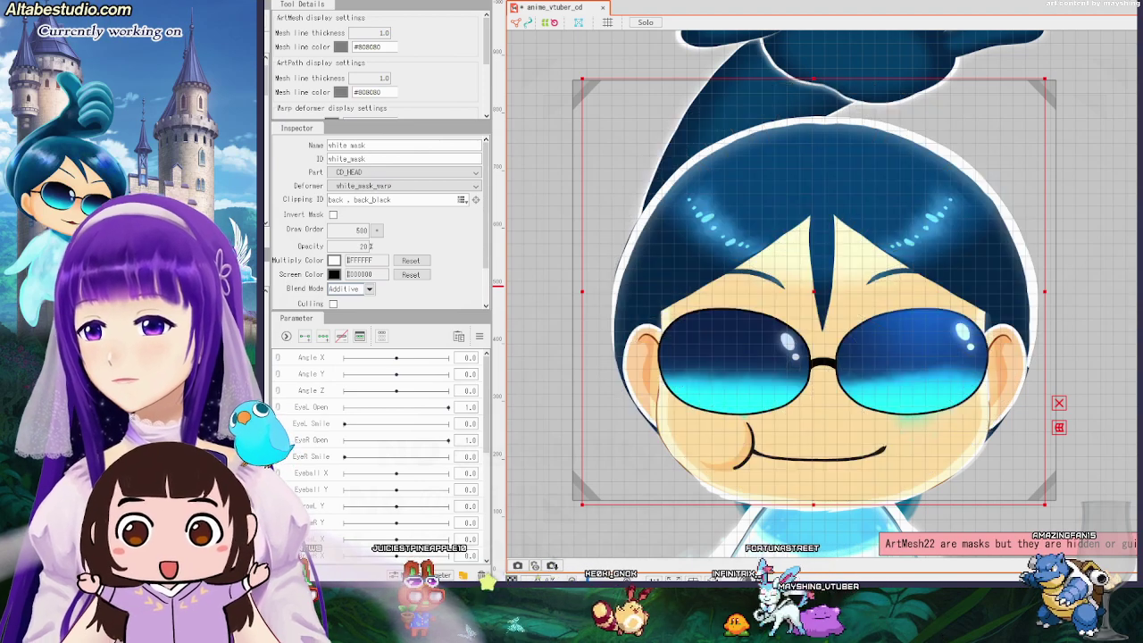
key("Up")
key("ctrl+l")
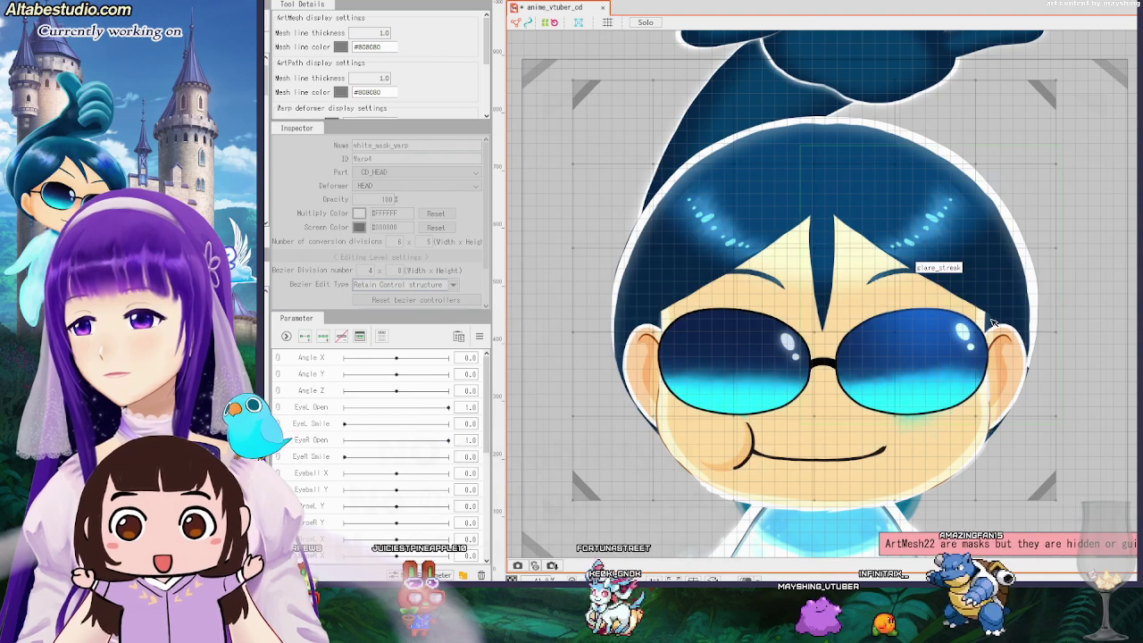
Check which meshes cover the hair and lower face, clear the selection, and save the model.
left_click(870, 218)
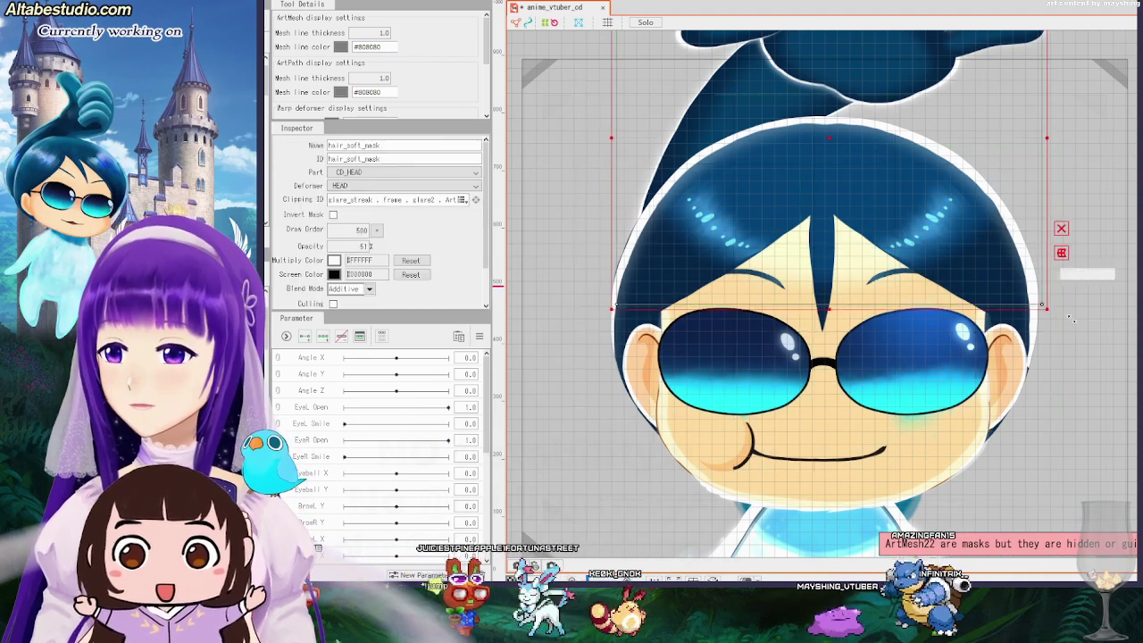
left_click(934, 470)
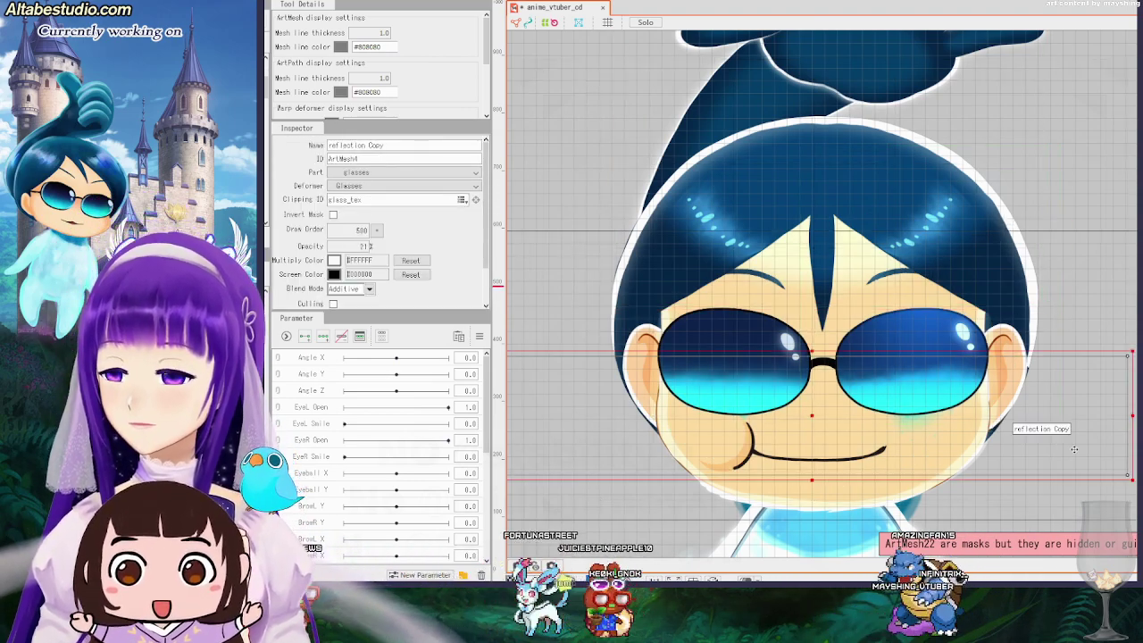
left_click(1068, 204)
scroll(923, 298, "down", 3)
scroll(929, 308, "up", 2)
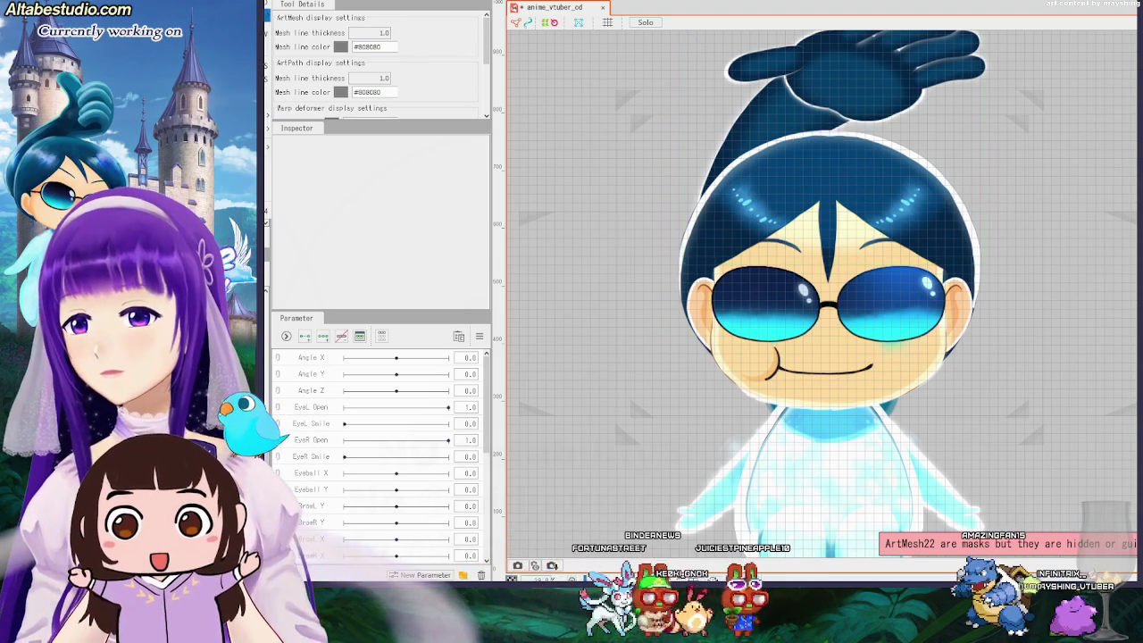
key("ctrl+s")
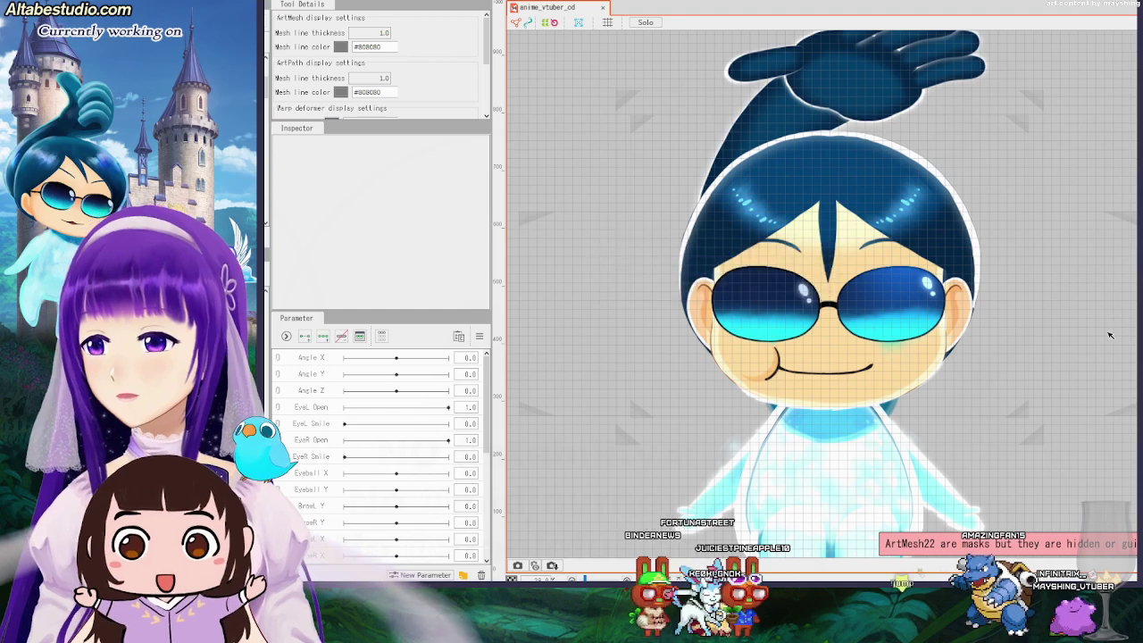
Move the glare_streak mesh slightly down over the face, and hide the glasses to expose the eyes.
scroll(1106, 326, "down", 5)
scroll(1105, 325, "up", 5)
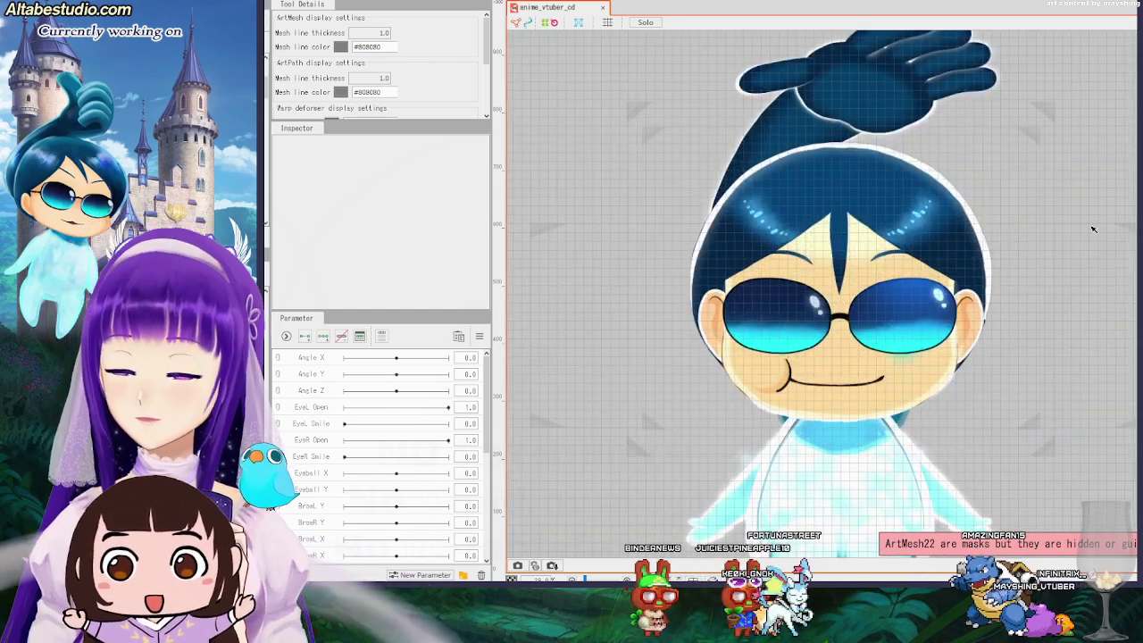
left_click_drag(1093, 230, 1094, 336)
left_click(893, 220)
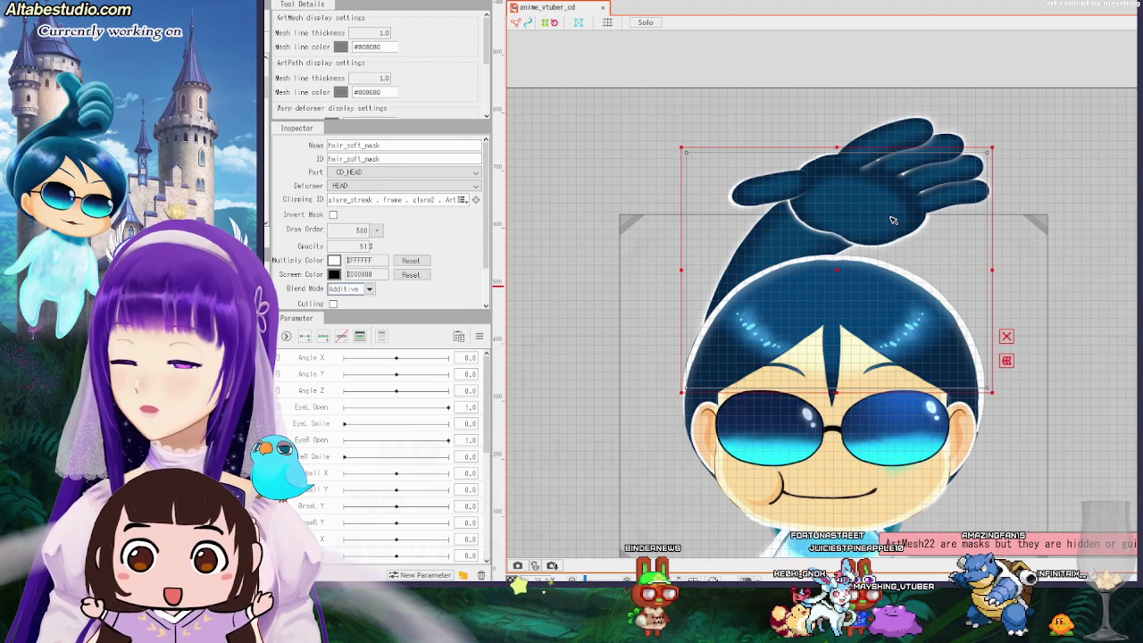
scroll(1074, 399, "down", 3)
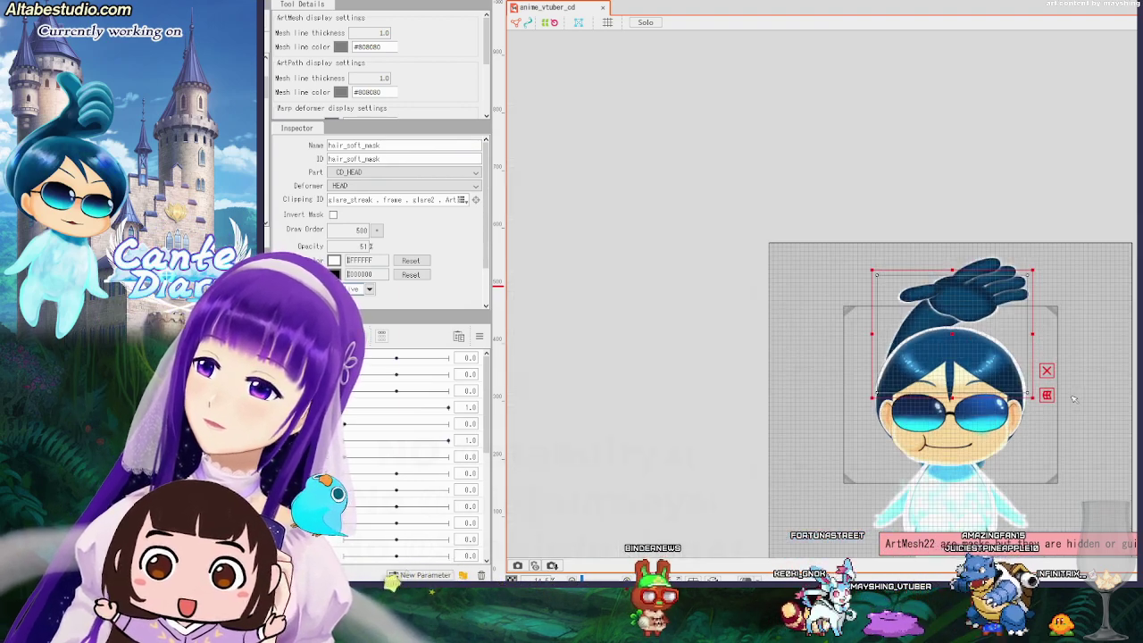
scroll(1073, 399, "up", 2)
left_click_drag(1131, 404, 1116, 265)
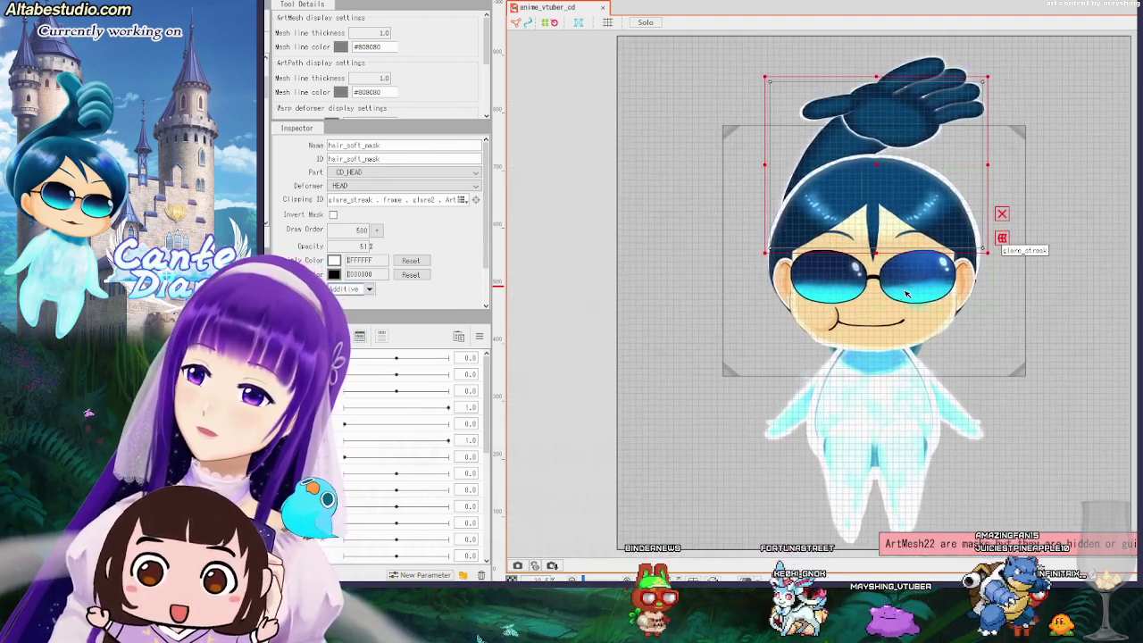
left_click(929, 239)
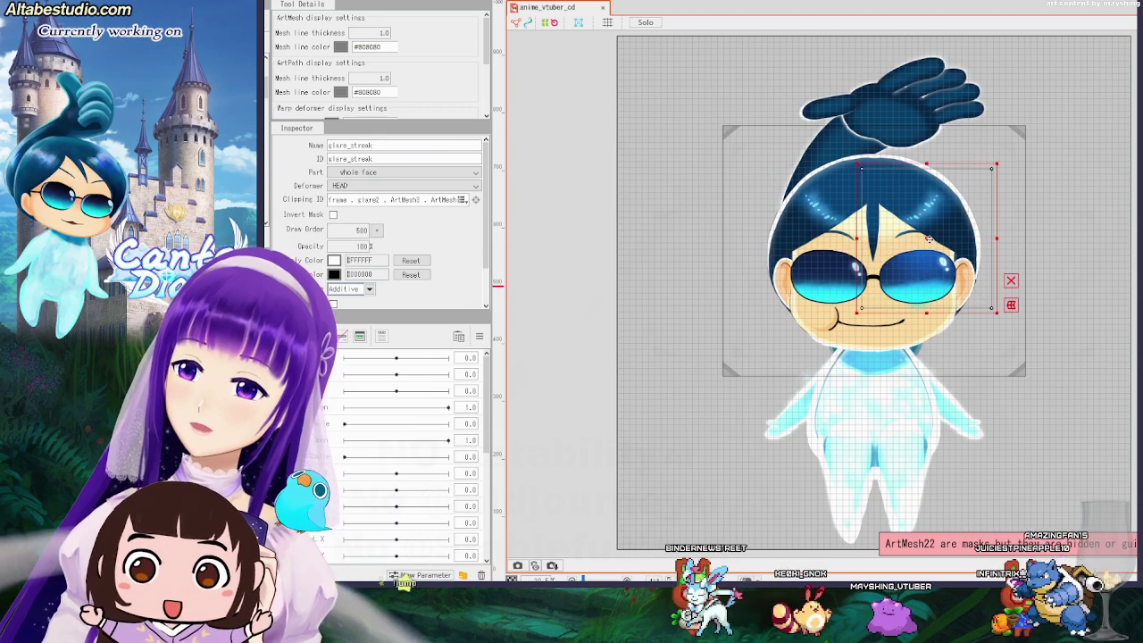
mouse_move(929, 239)
left_mouse_down()
mouse_move(809, 239)
mouse_move(939, 239)
mouse_move(808, 239)
mouse_move(952, 243)
mouse_move(928, 244)
left_mouse_up()
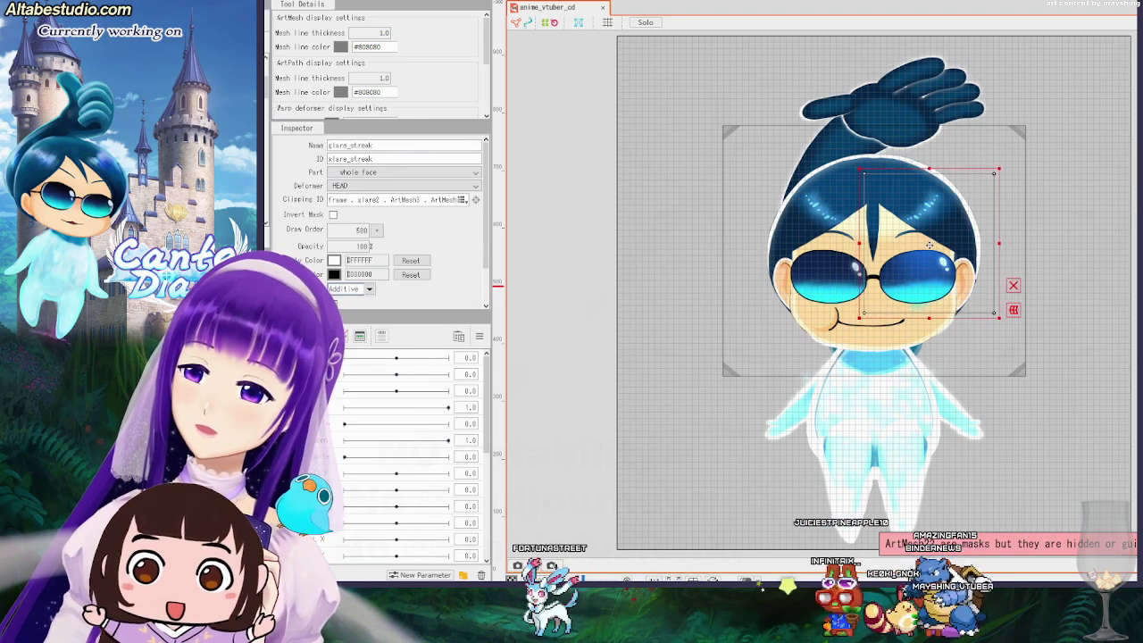
scroll(928, 243, "up", 4)
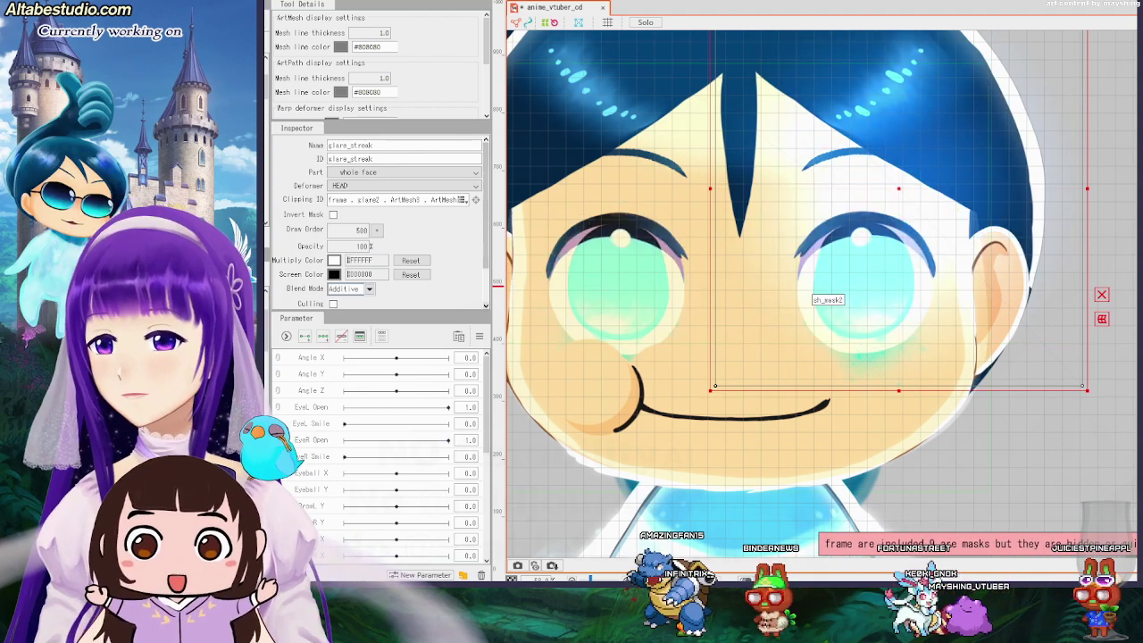
key("ctrl+h")
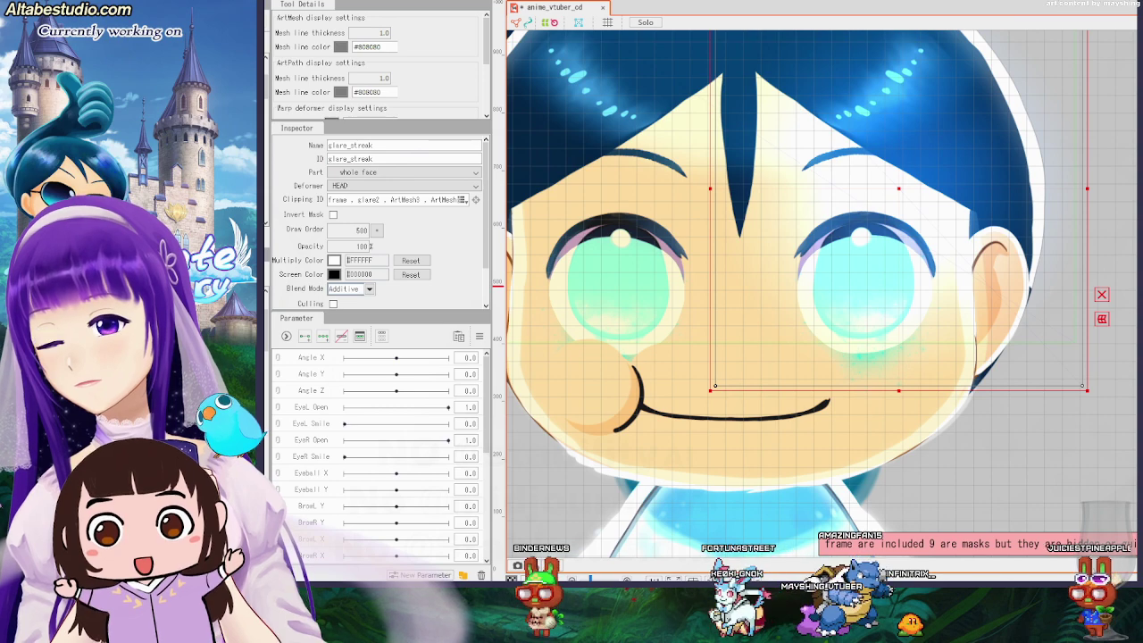
Try shifting the sh_mask2 mesh up across the face, and undo the move.
key("Escape")
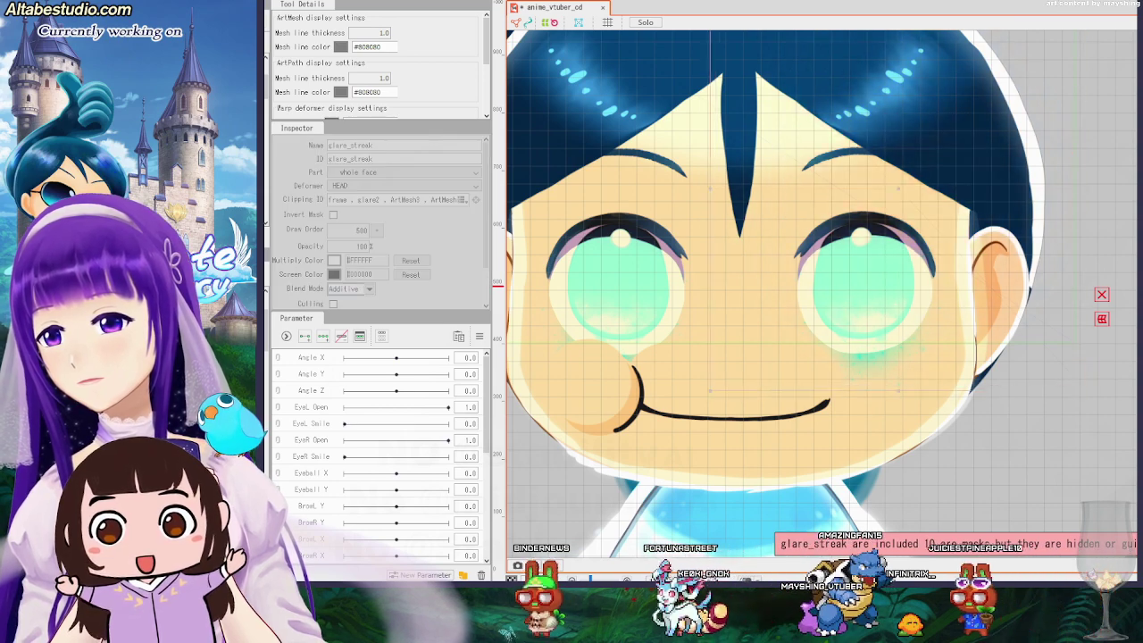
left_click(196, 286)
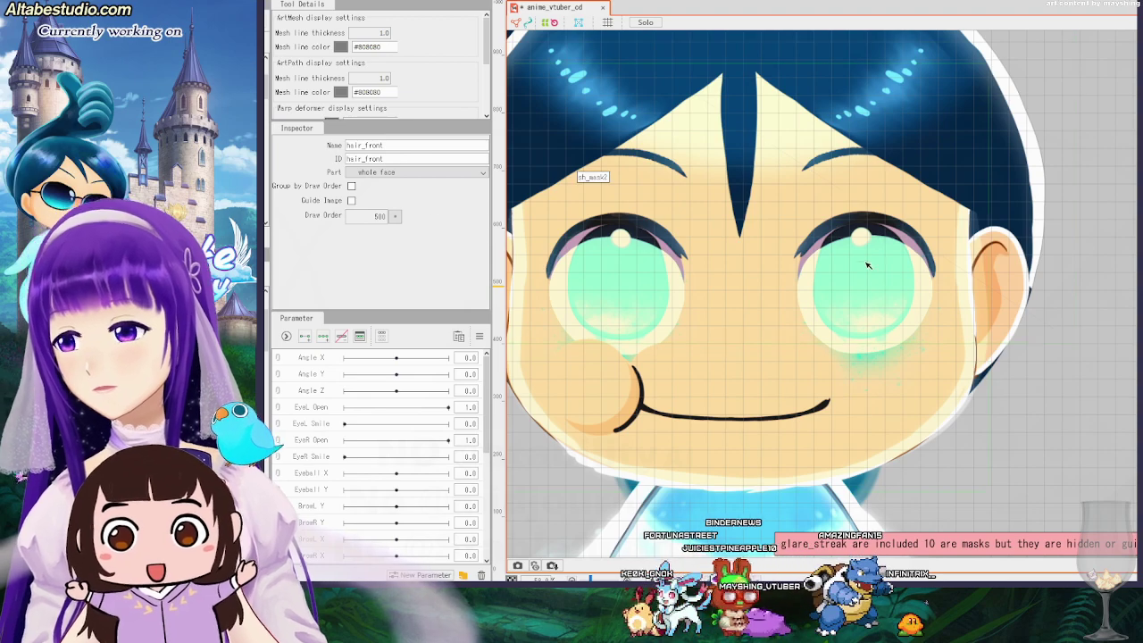
left_click(873, 299)
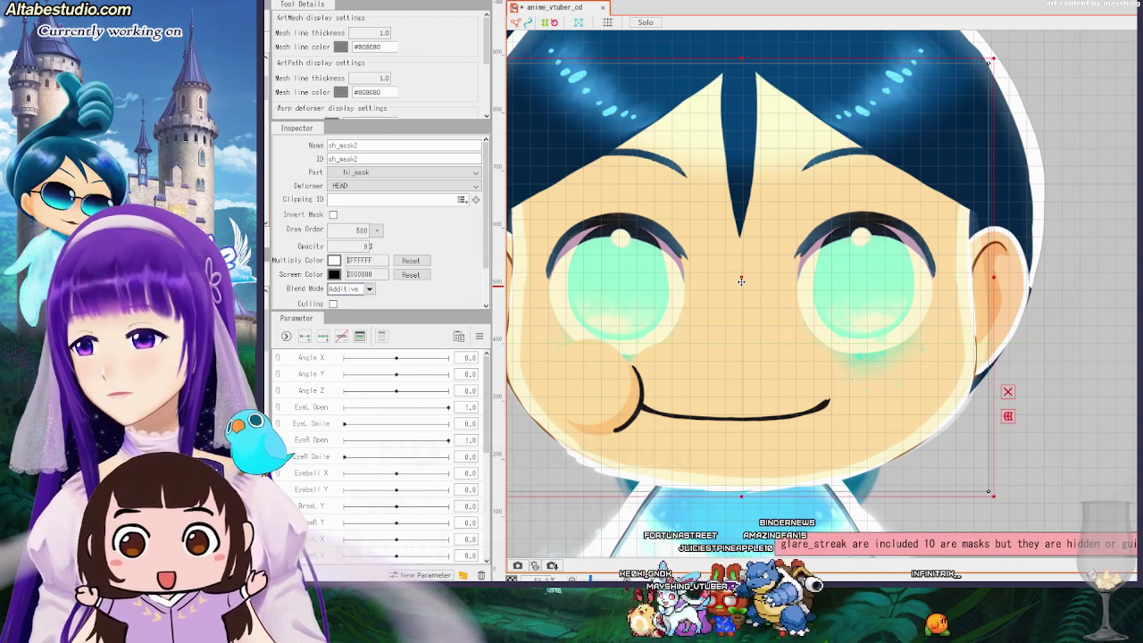
left_click_drag(741, 280, 768, 236)
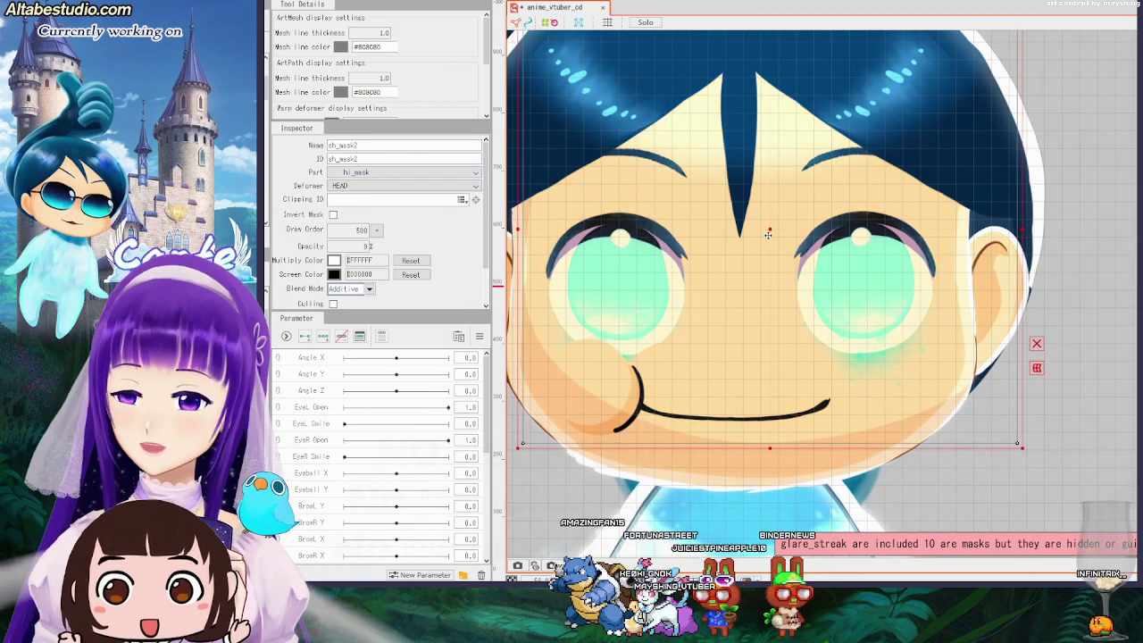
key("ctrl+z")
scroll(1078, 360, "down", 3)
scroll(1080, 360, "up", 2)
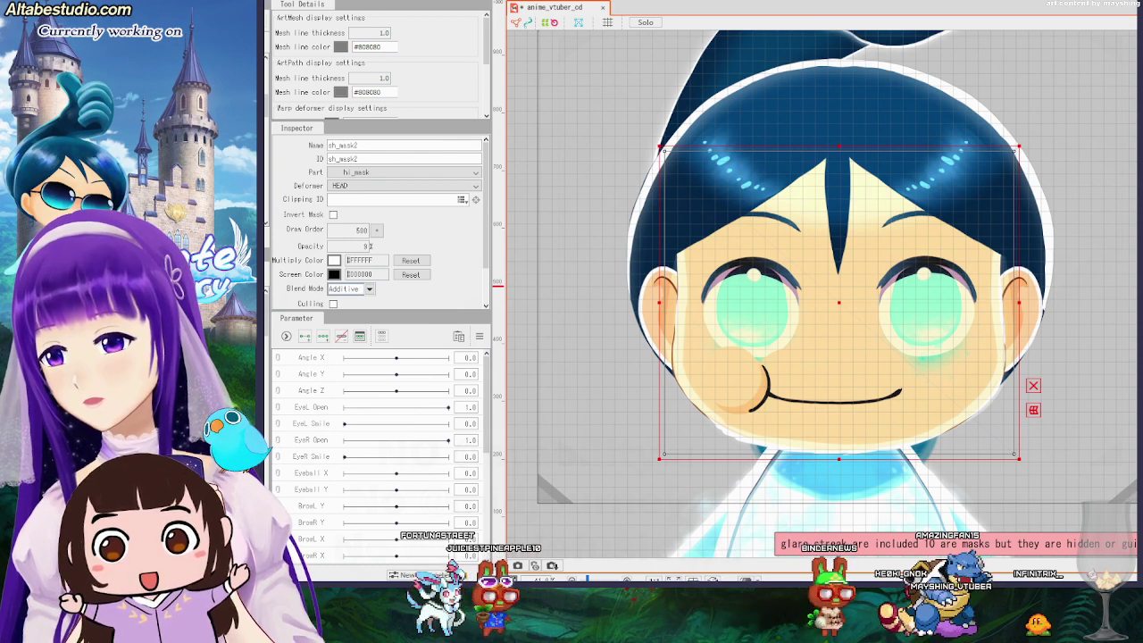
Inspect the meshes of the eye_L part, checking eye_white Copy, eyelash Copy and the contents of the iris Copy group.
left_click(750, 306)
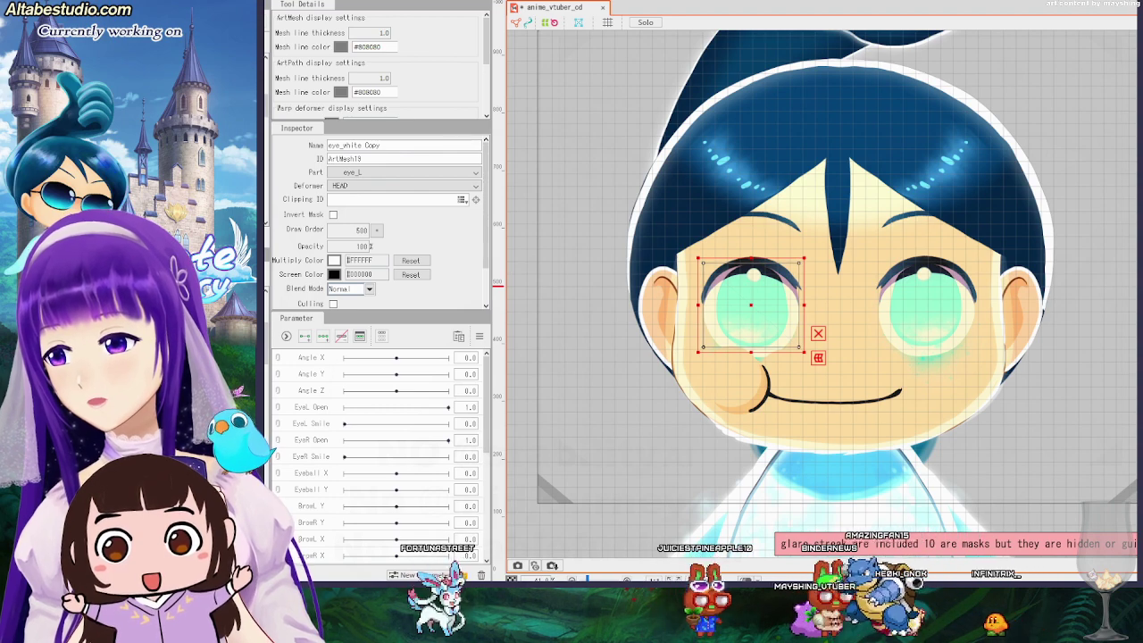
left_click(751, 265)
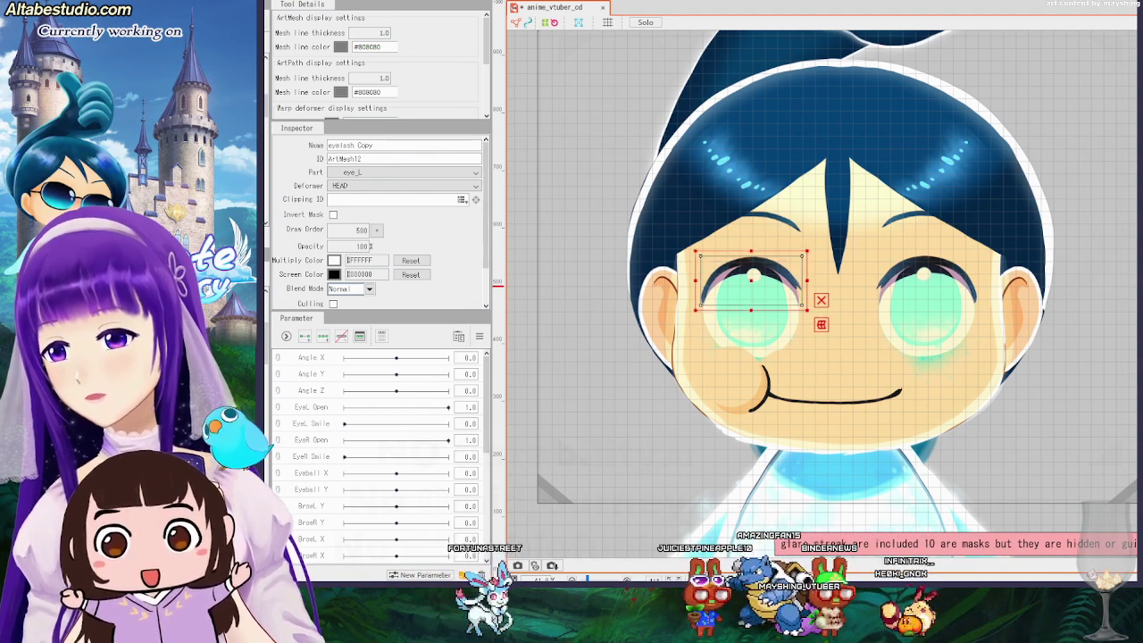
left_click(178, 375)
left_click(133, 375)
left_click(134, 374)
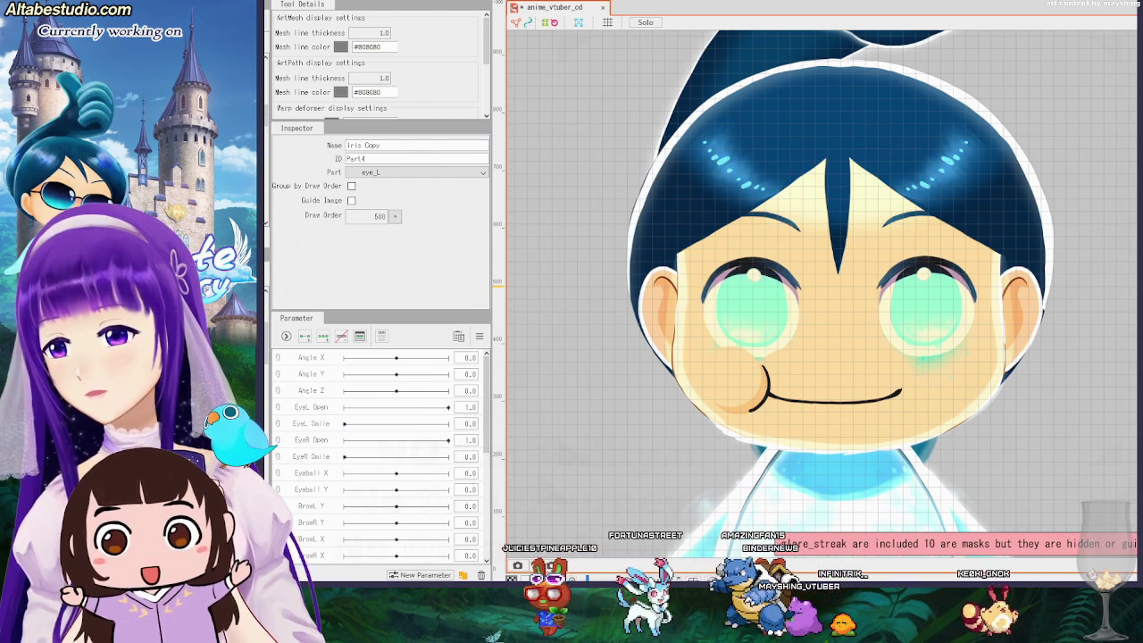
left_click(178, 388)
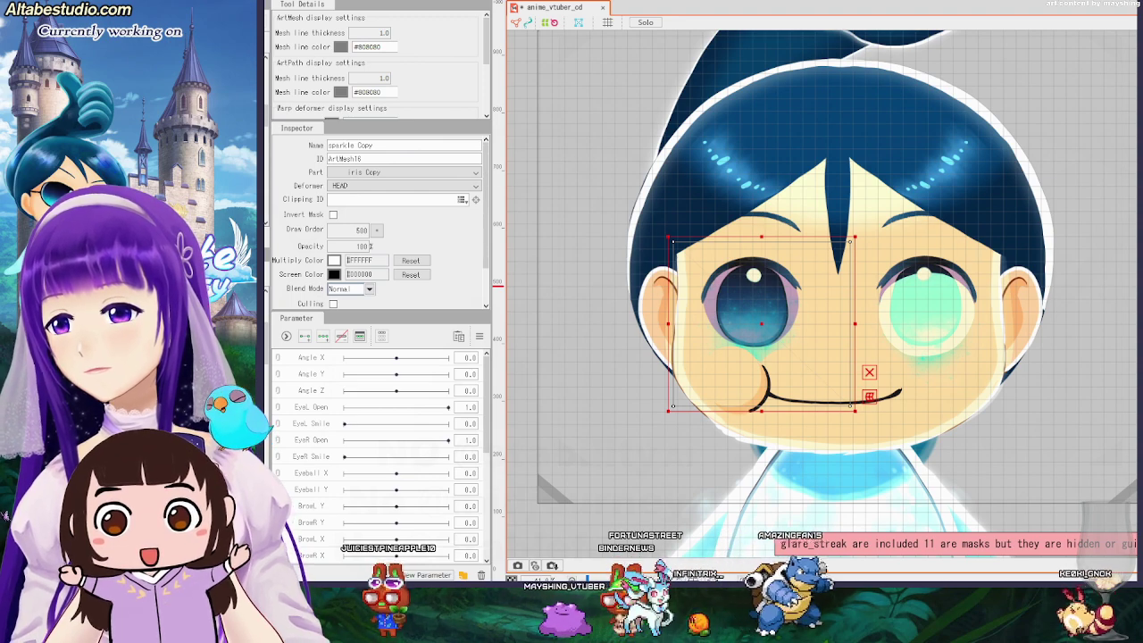
Set the opacity of the white mask Copy mesh in the iris Copy part to 50%.
left_click(750, 315)
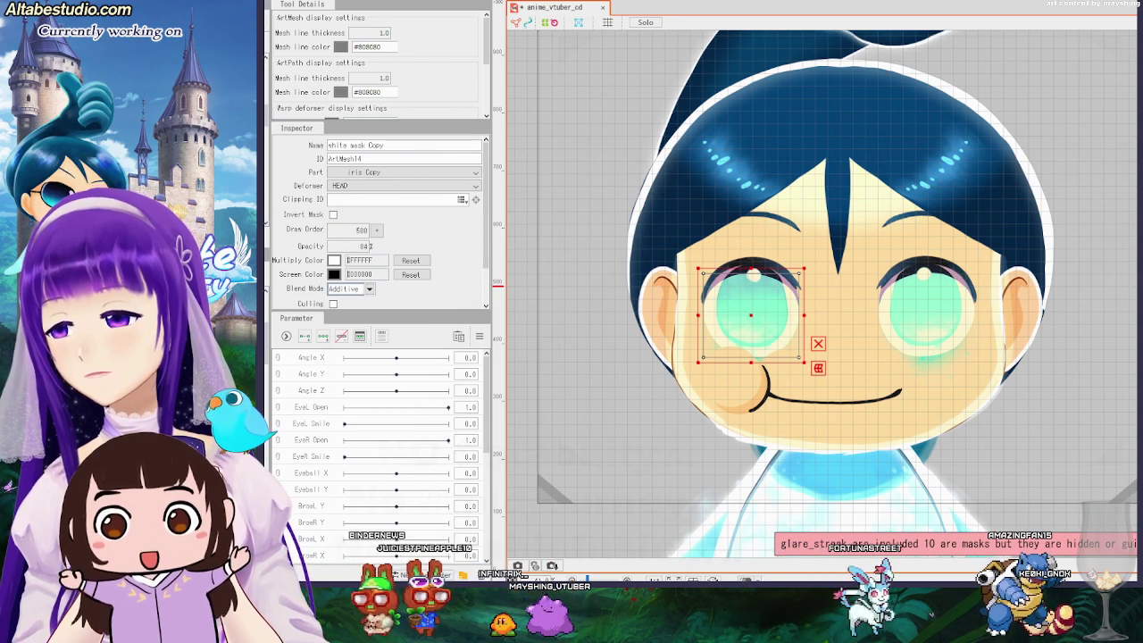
left_click_drag(361, 246, 339, 247)
key("BackSpace")
key("BackSpace")
type("51")
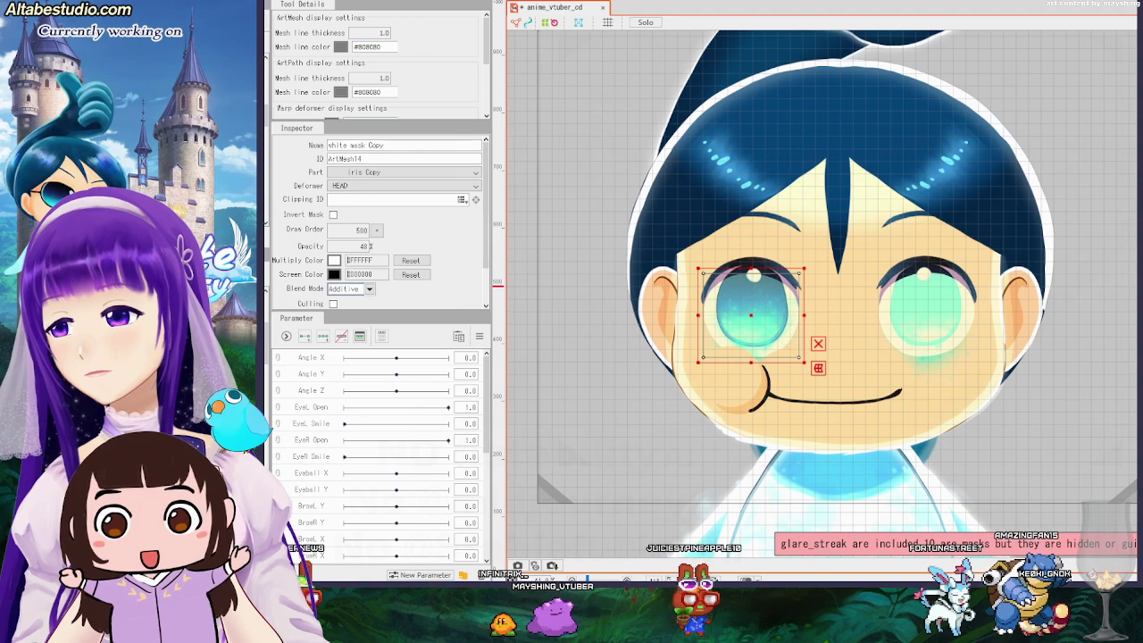
left_click_drag(348, 246, 349, 246)
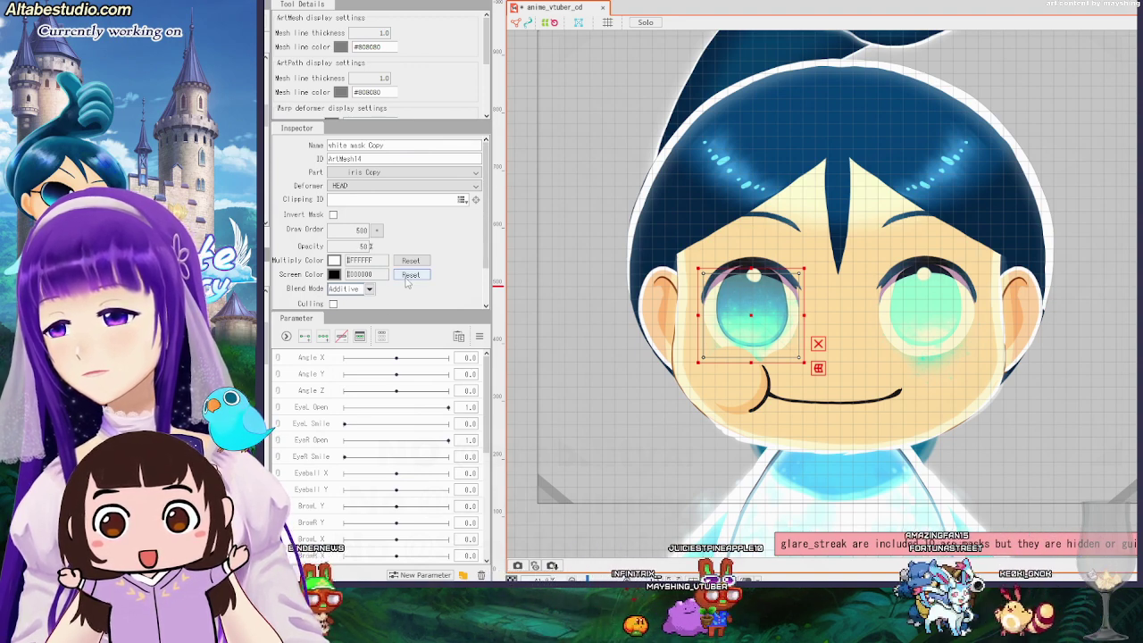
Set the white mask Copy mesh's screen color to C0F3FF, and lower its opacity to 39%.
left_click(336, 277)
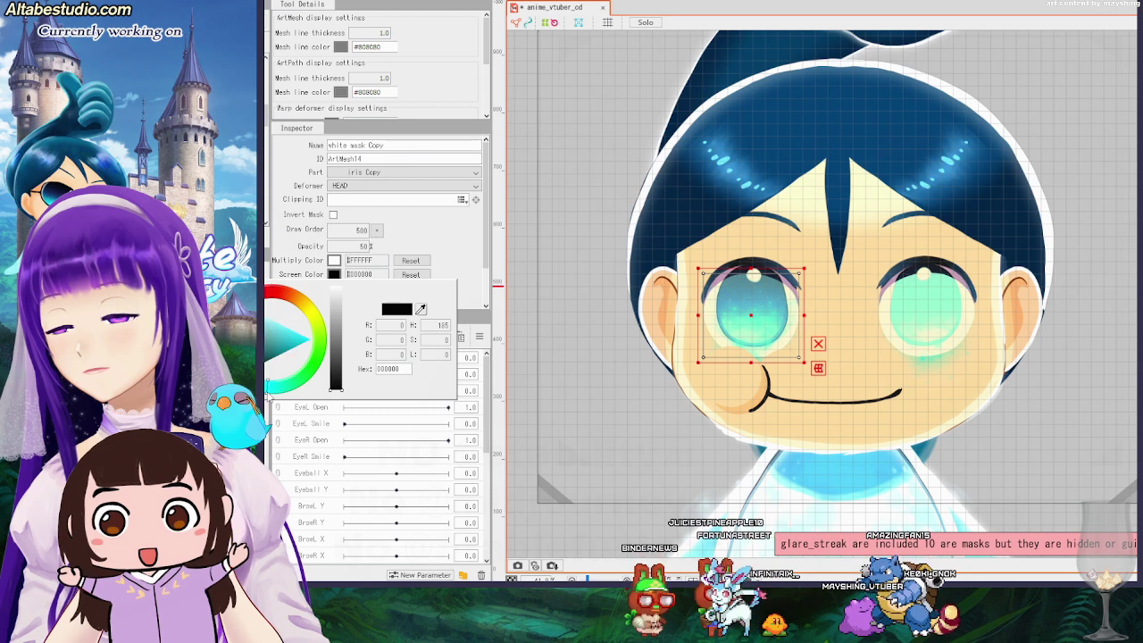
left_click(266, 308)
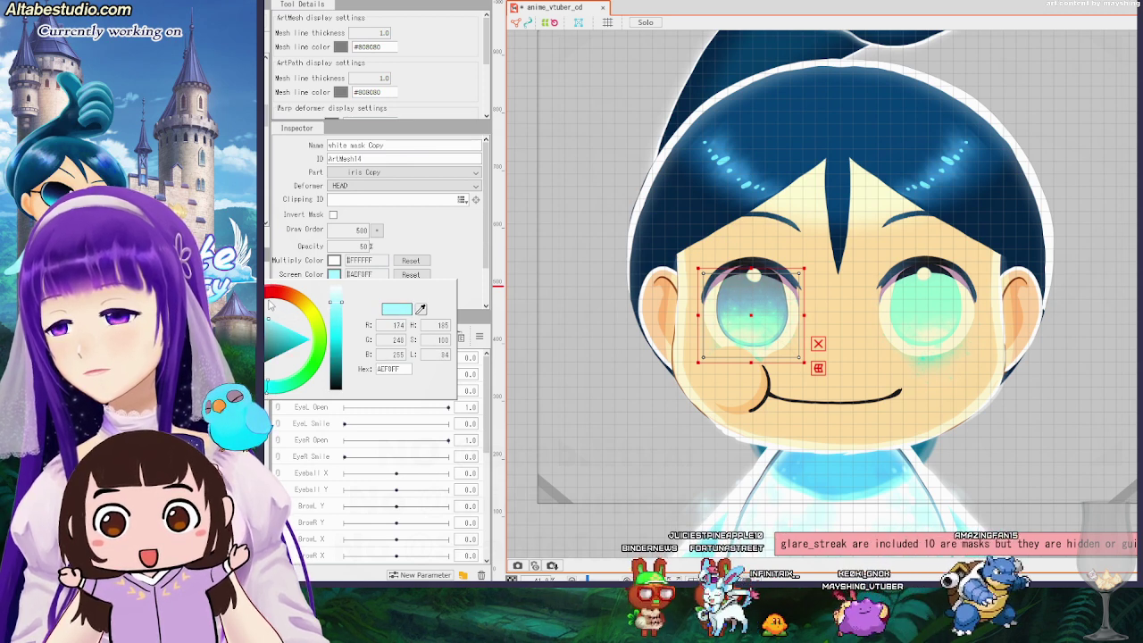
left_click_drag(270, 305, 265, 304)
left_click(440, 246)
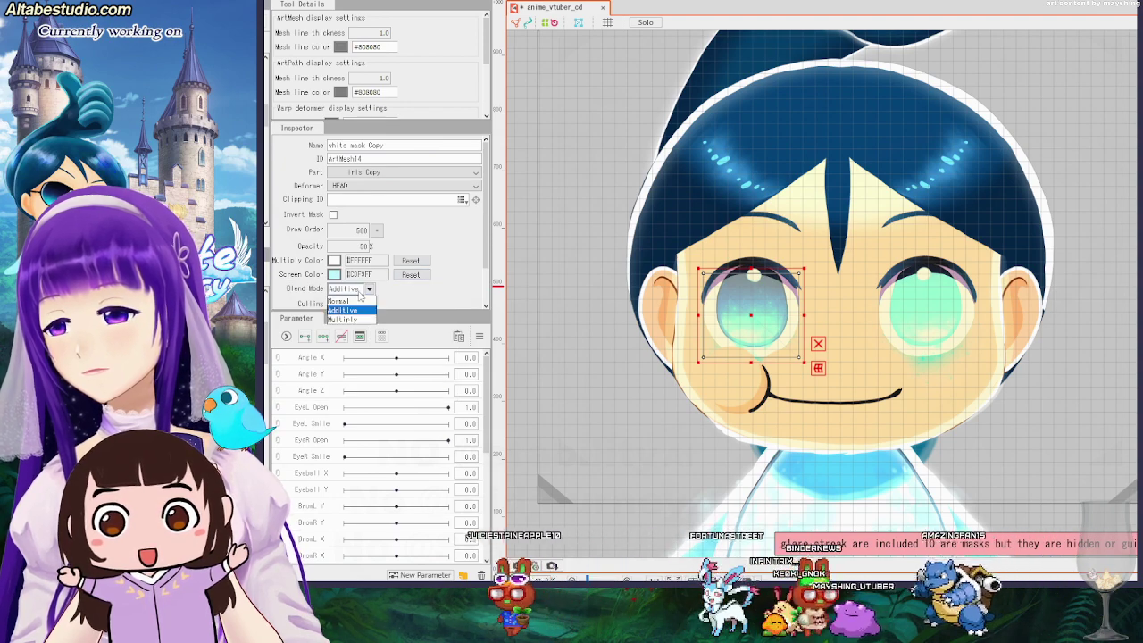
left_click(359, 291)
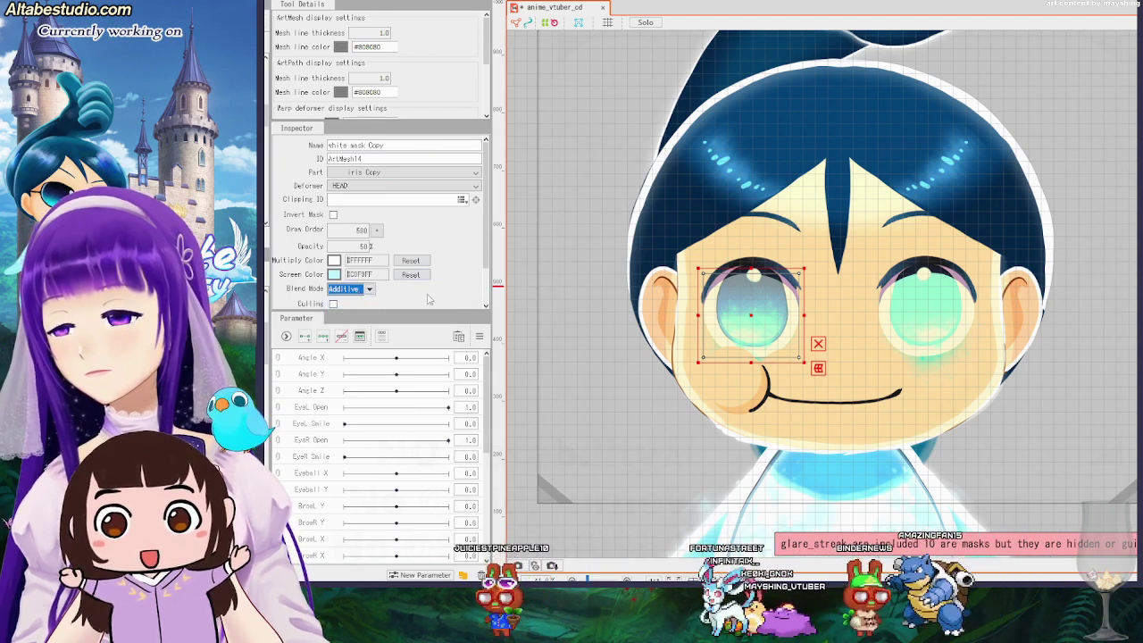
left_click_drag(364, 246, 370, 246)
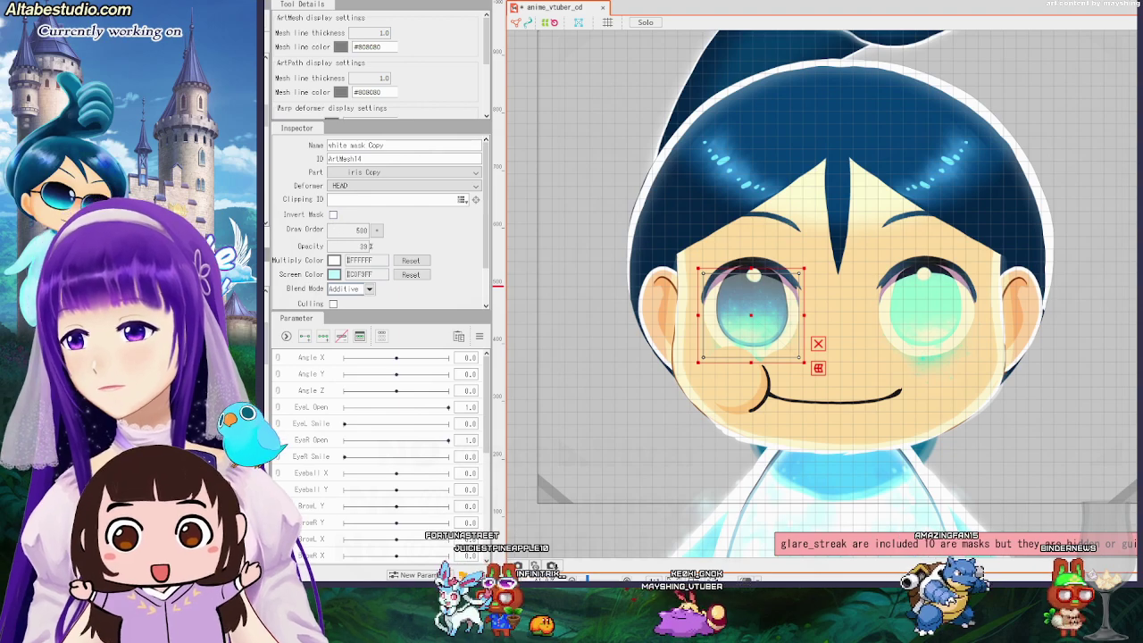
Clip the sparkle Copy mesh to the iris_black Copy mesh of the same eye.
left_click(196, 267)
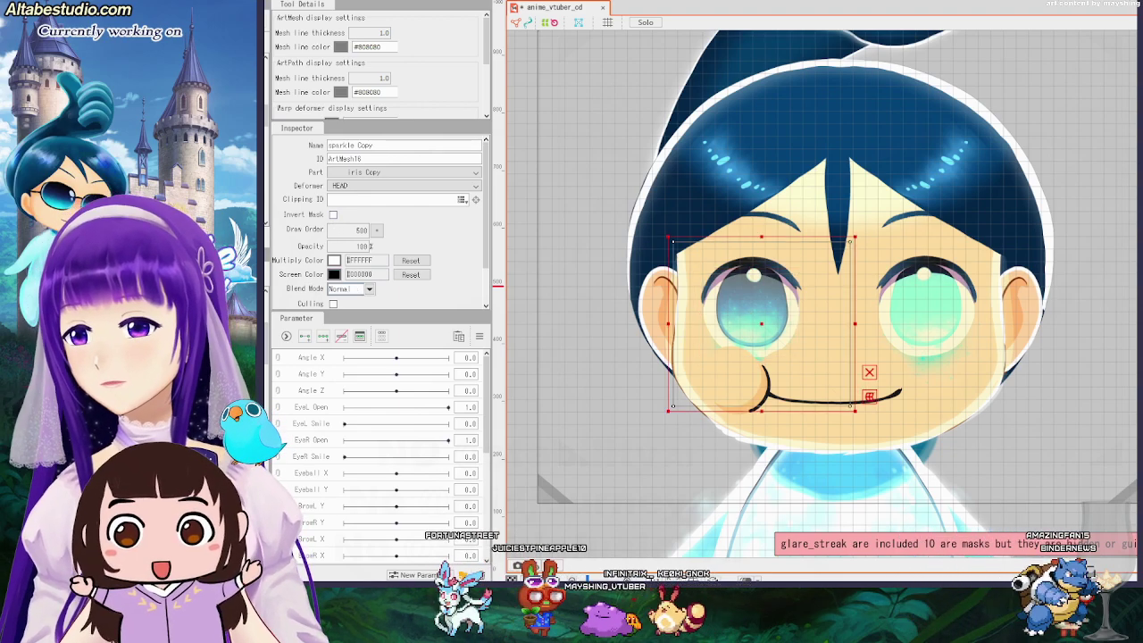
left_click(461, 200)
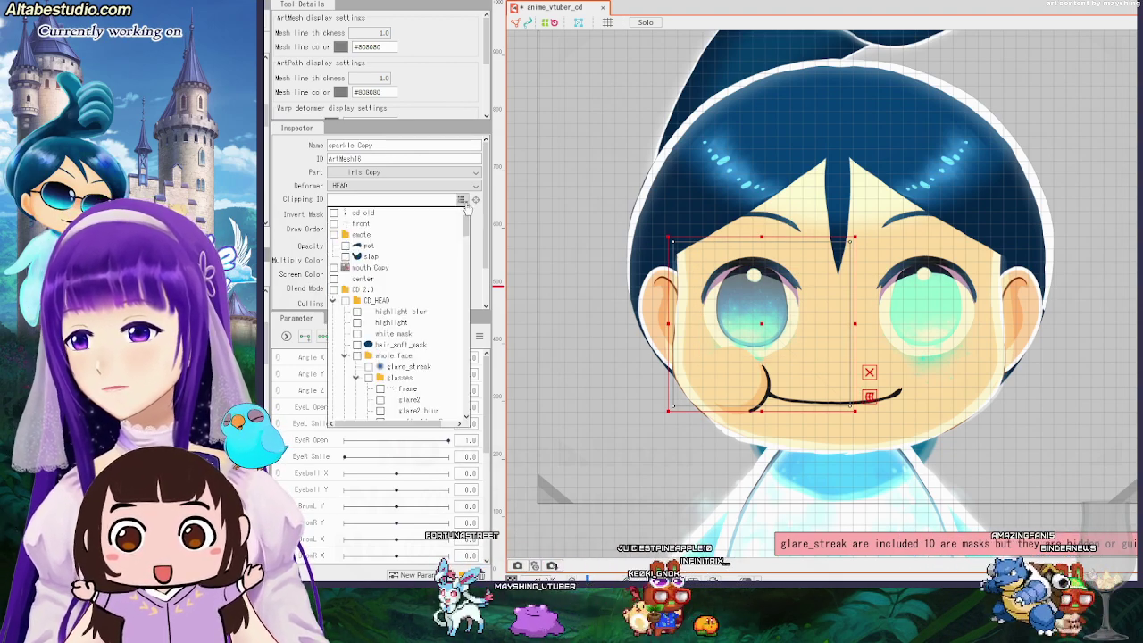
scroll(433, 313, "down", 6)
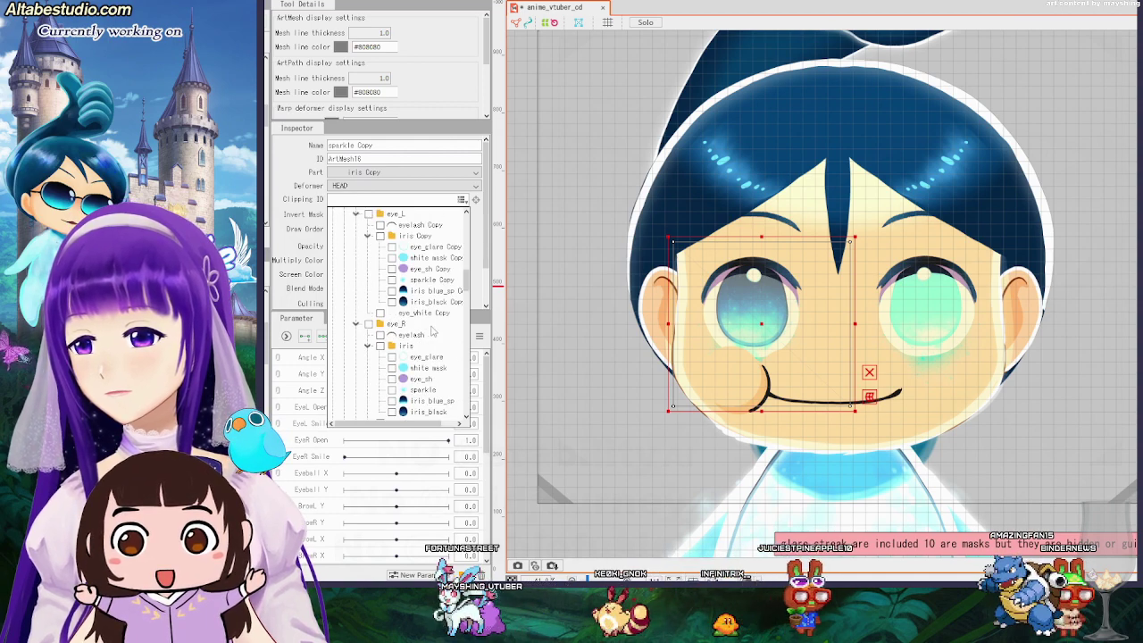
scroll(431, 331, "down", 2)
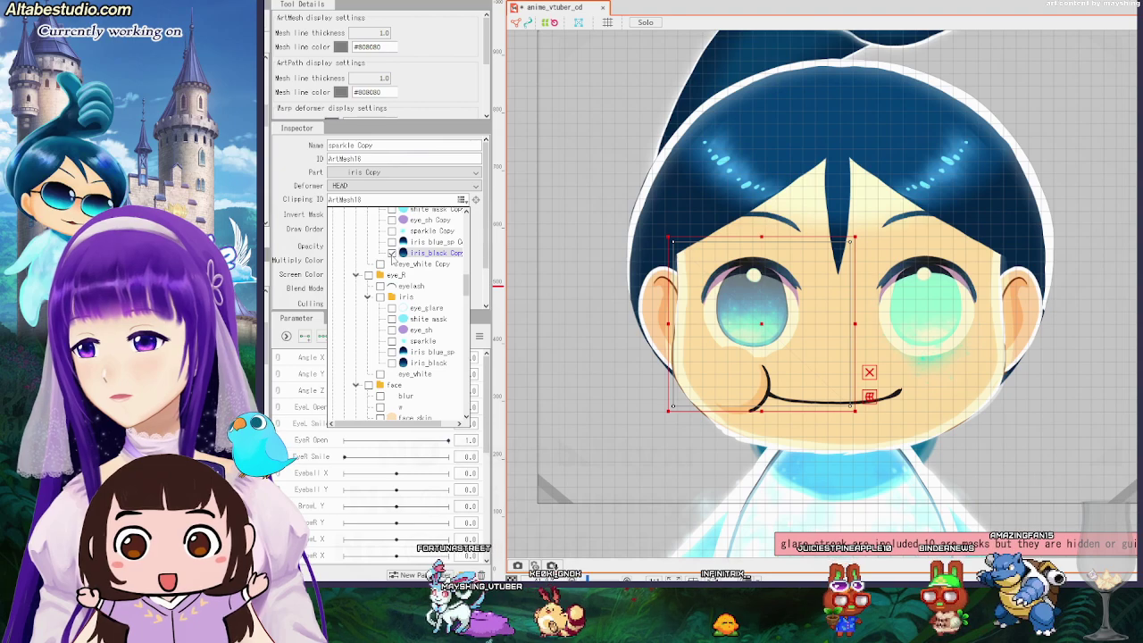
left_click(391, 254)
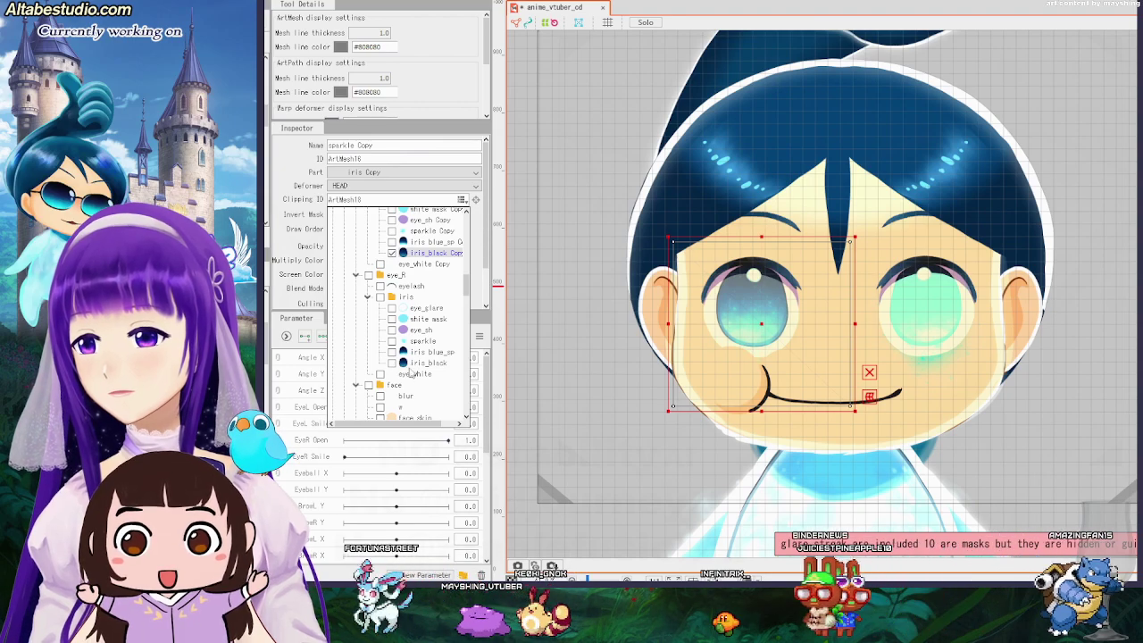
left_click(878, 349)
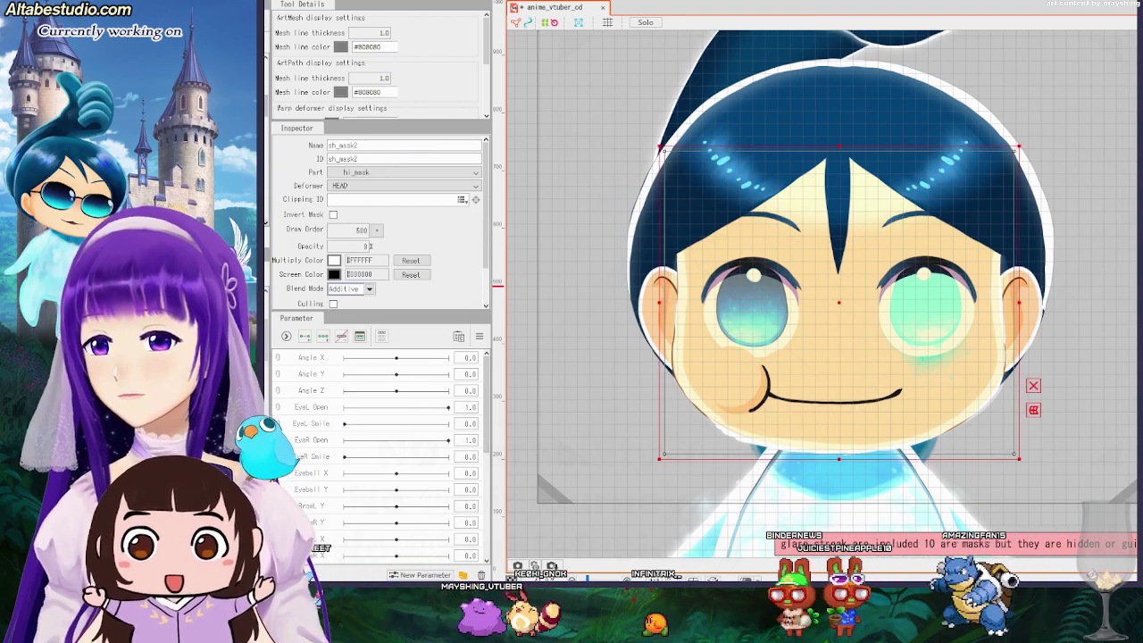
Clip the sparkle mesh in the iris part to the iris blue_sp Copy mesh, and collapse the iris Copy group among the clipping targets.
left_click(179, 393)
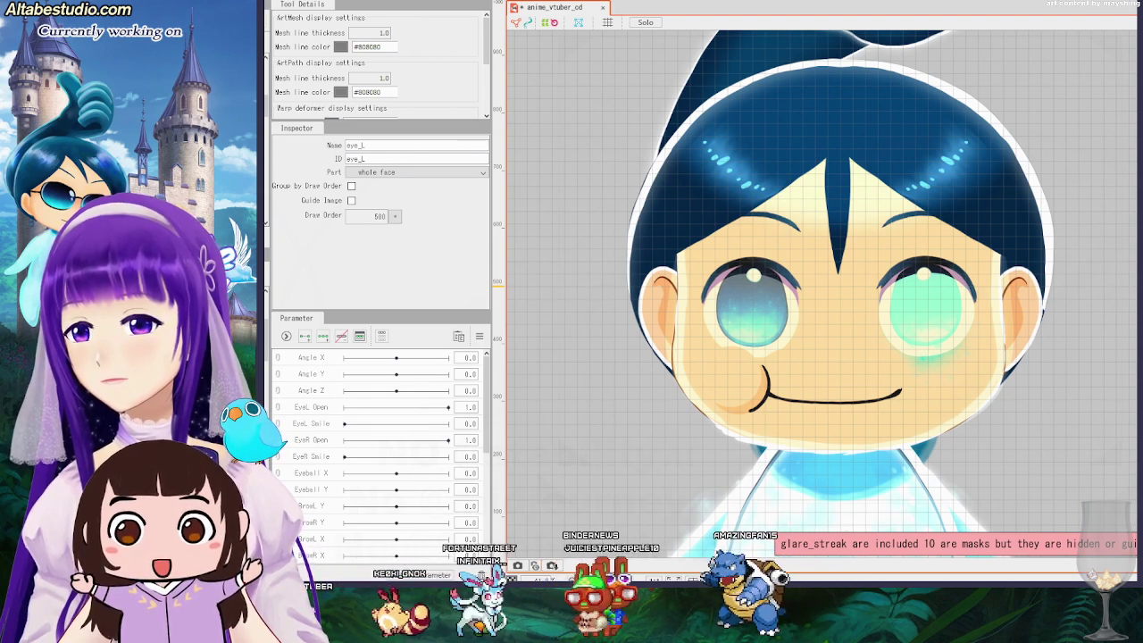
left_click(916, 322)
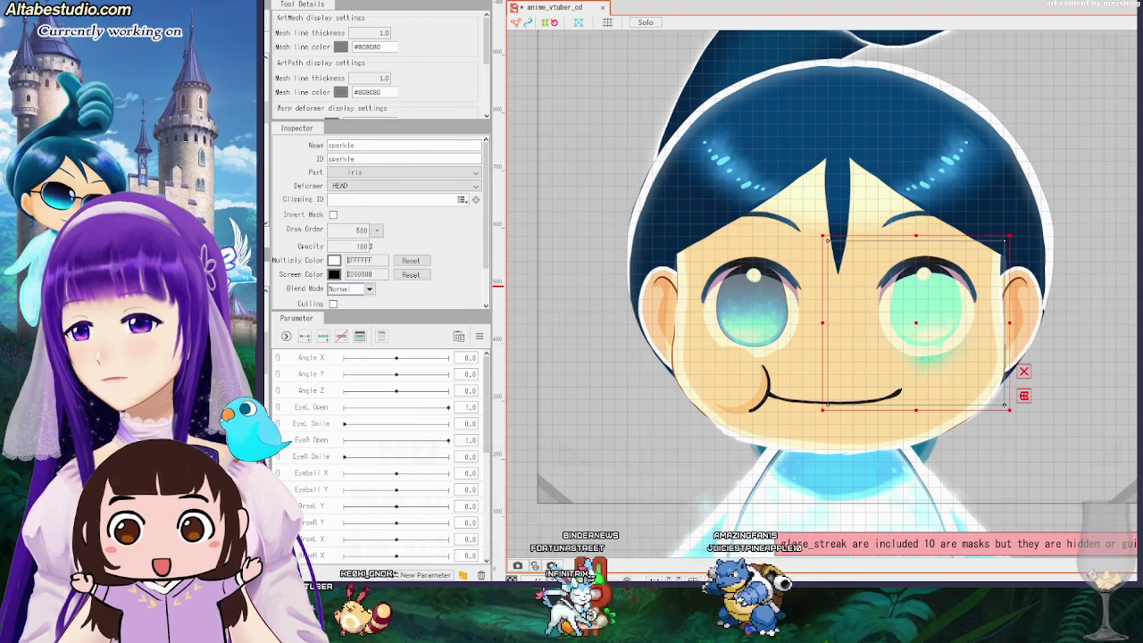
left_click(461, 201)
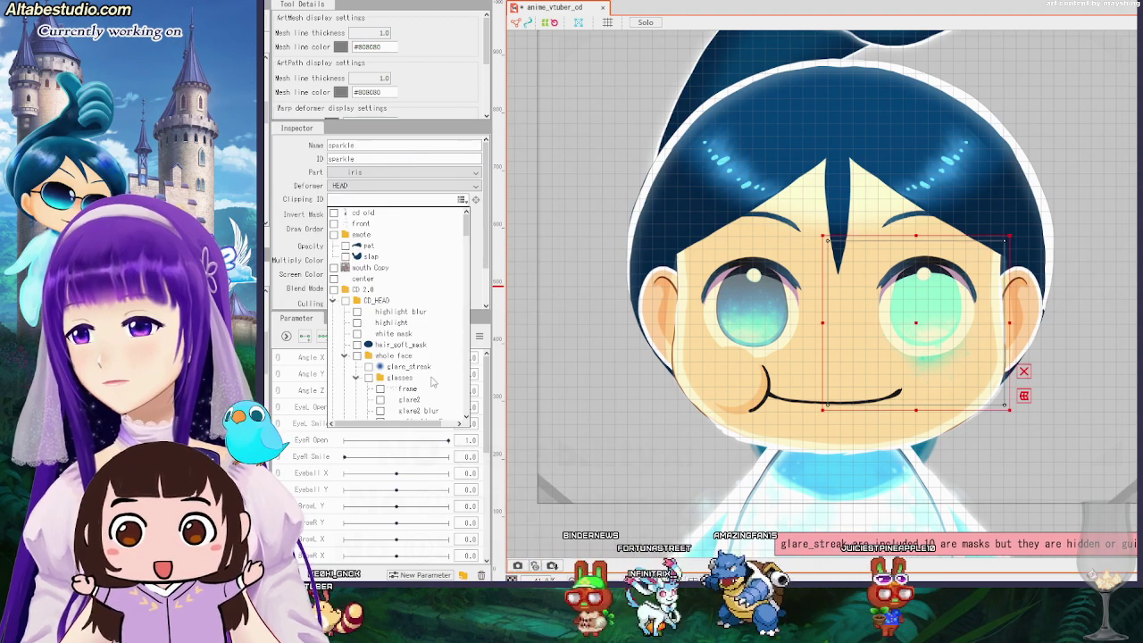
scroll(429, 366, "down", 6)
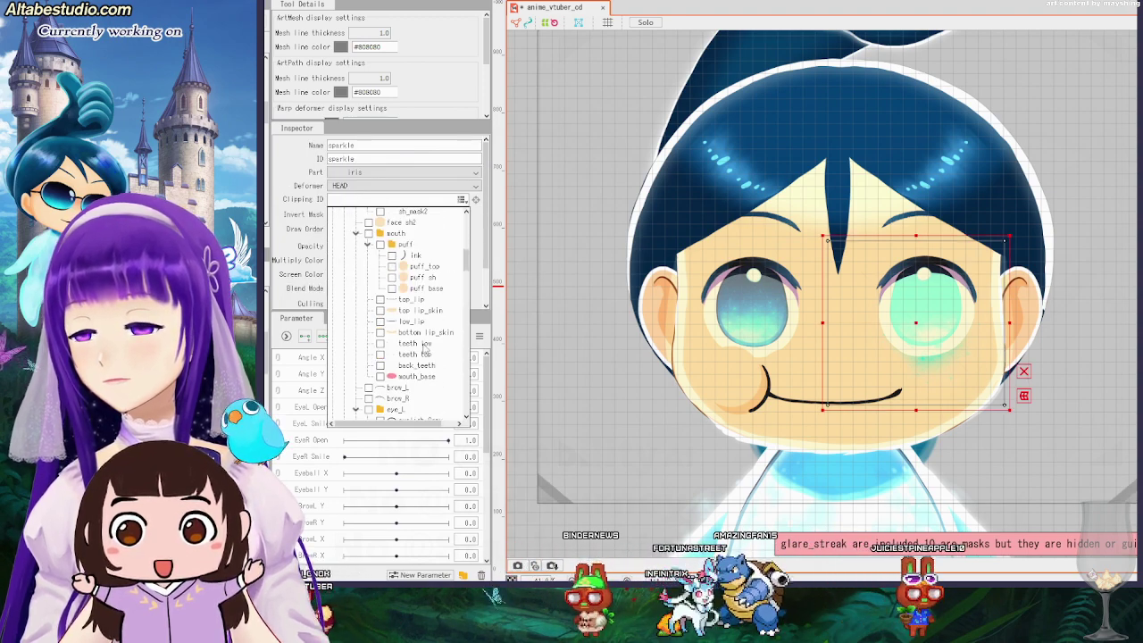
scroll(426, 350, "down", 5)
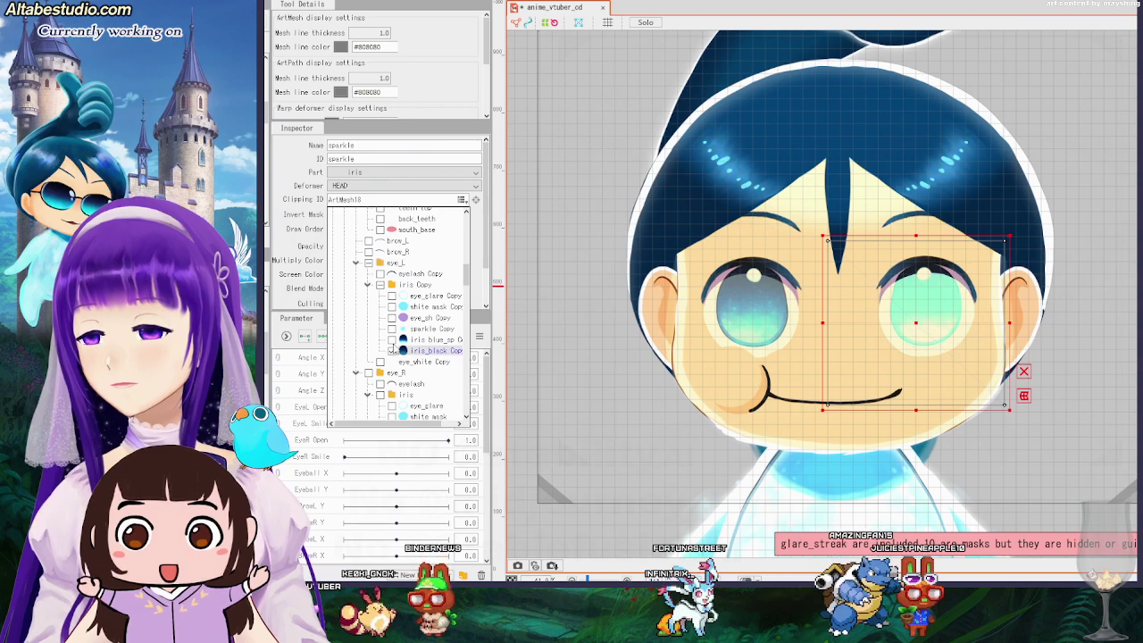
left_click(391, 339)
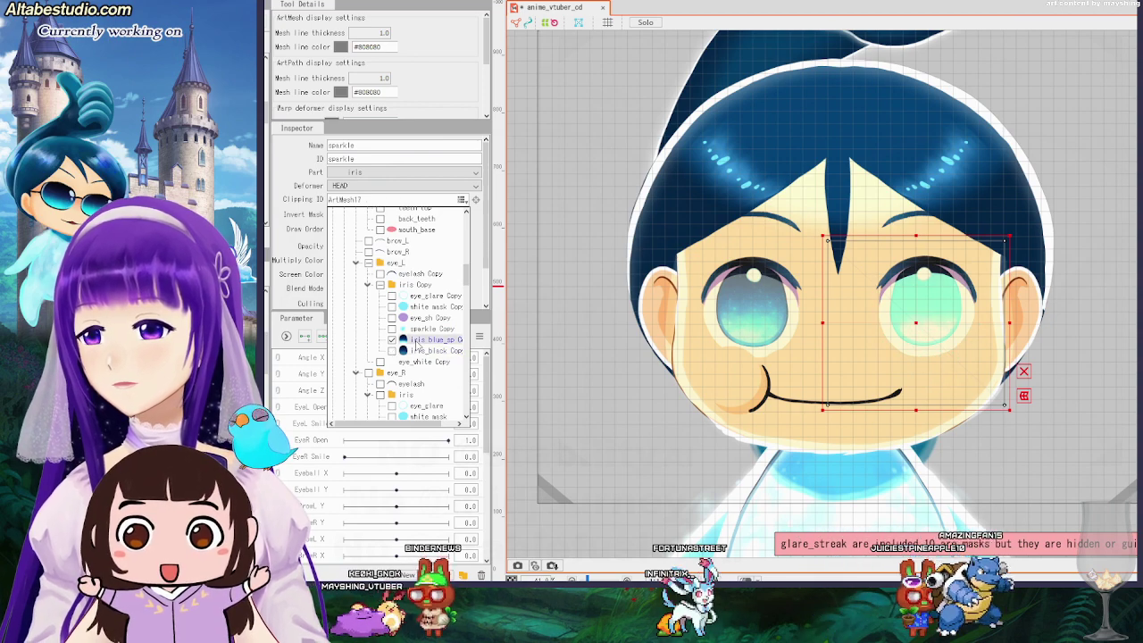
left_click(367, 284)
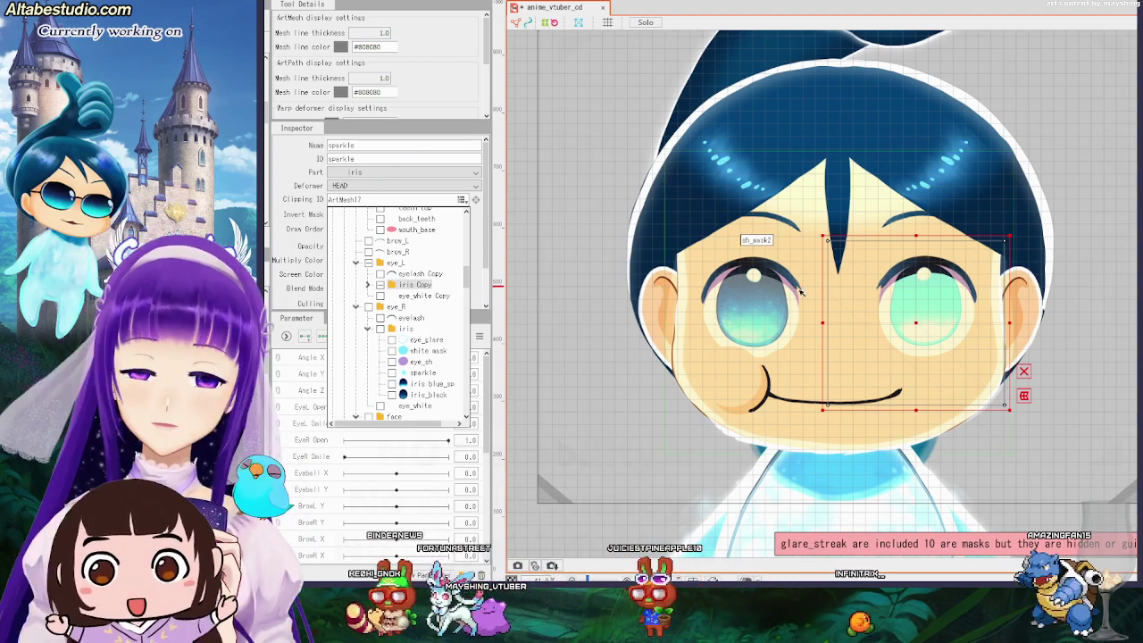
left_click(955, 323)
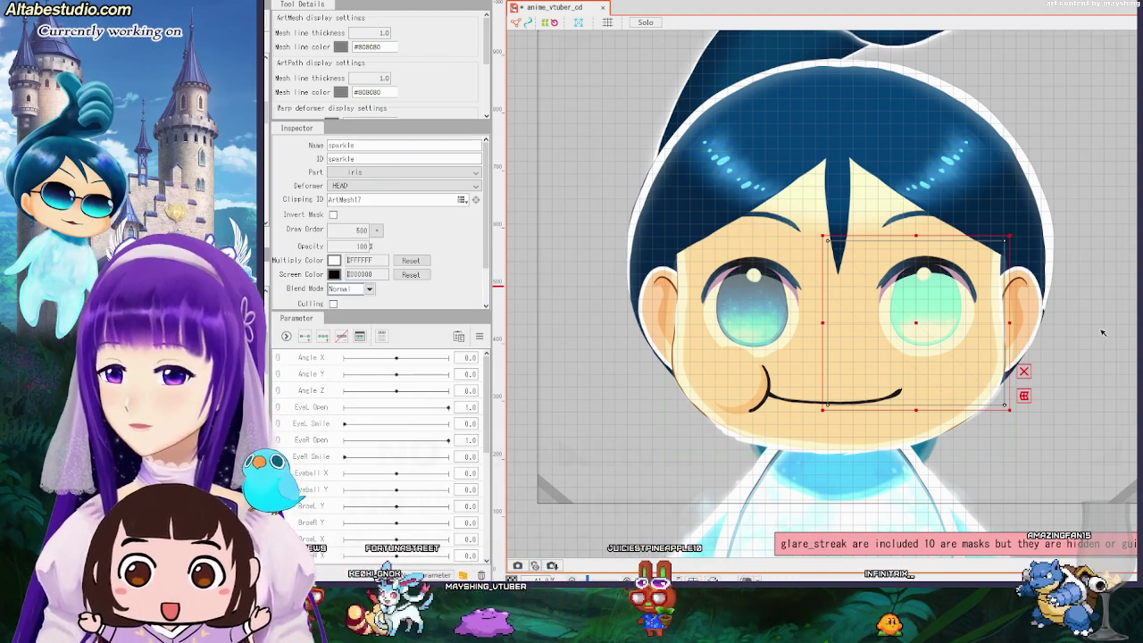
left_click(954, 323)
left_click(956, 341)
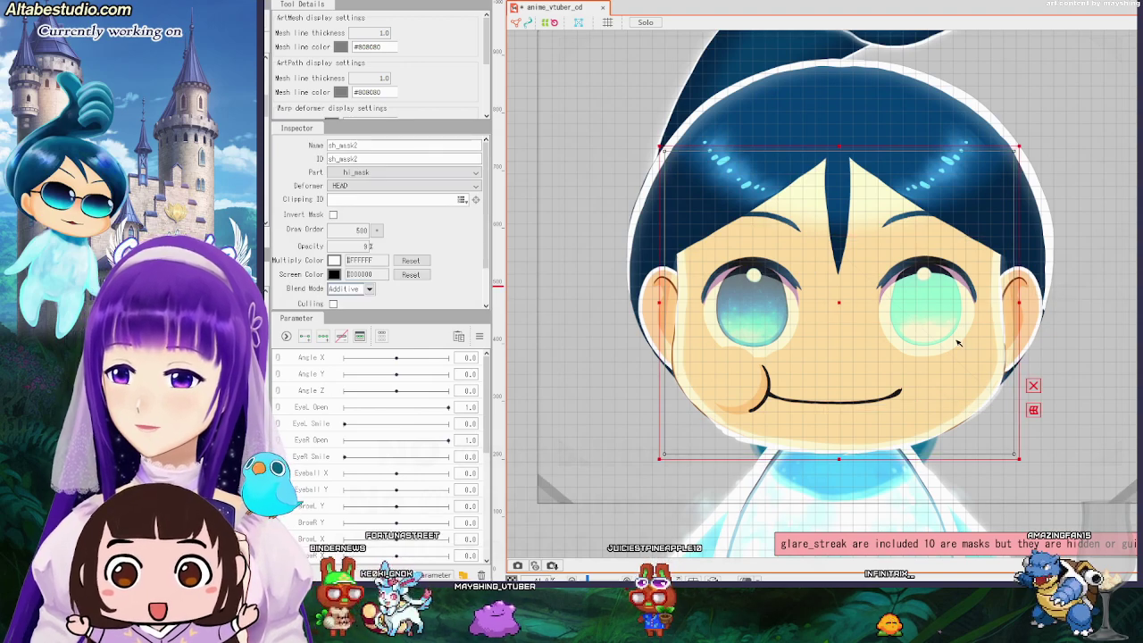
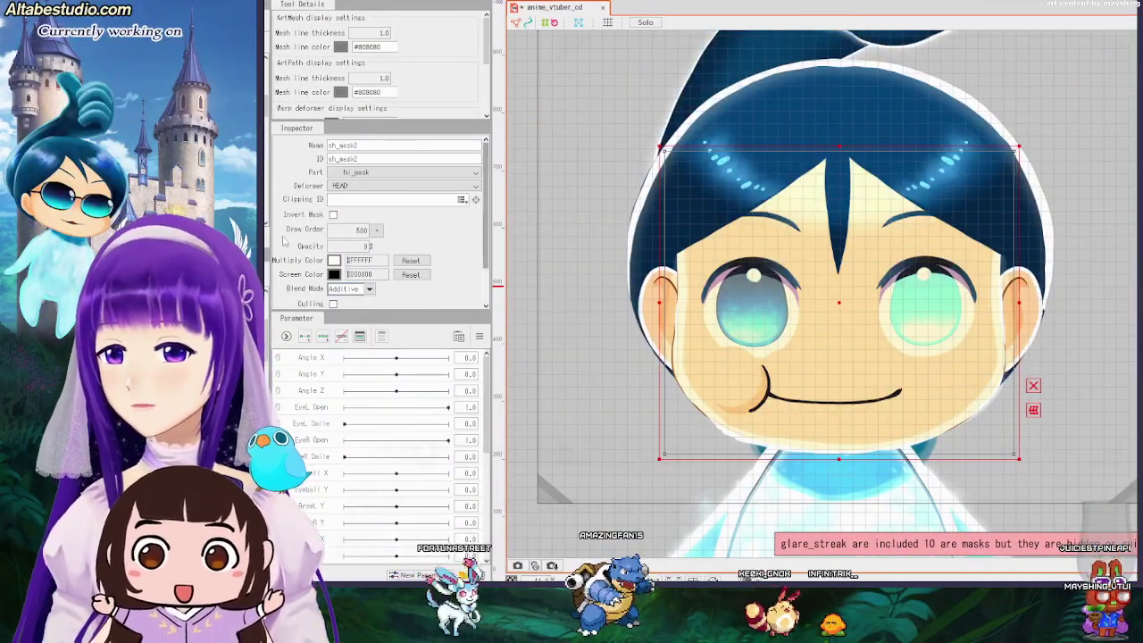
Lower the opacity of the white mask mesh in the iris part so the dark iris shows through.
left_click(197, 249)
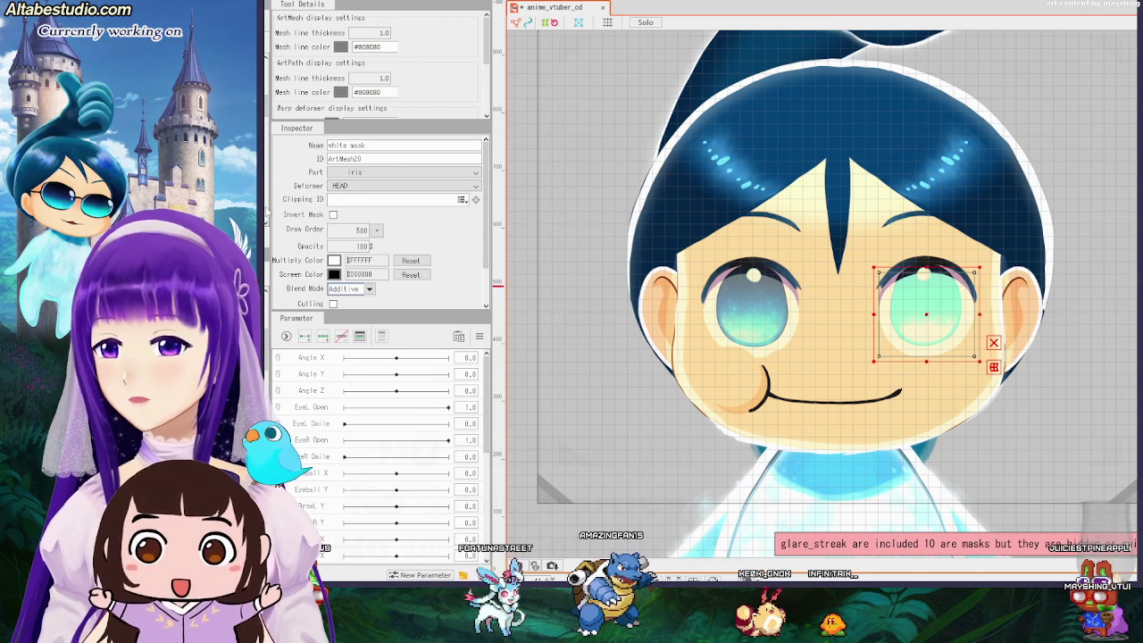
left_click_drag(363, 246, 346, 247)
key("BackSpace")
key("BackSpace")
type("63")
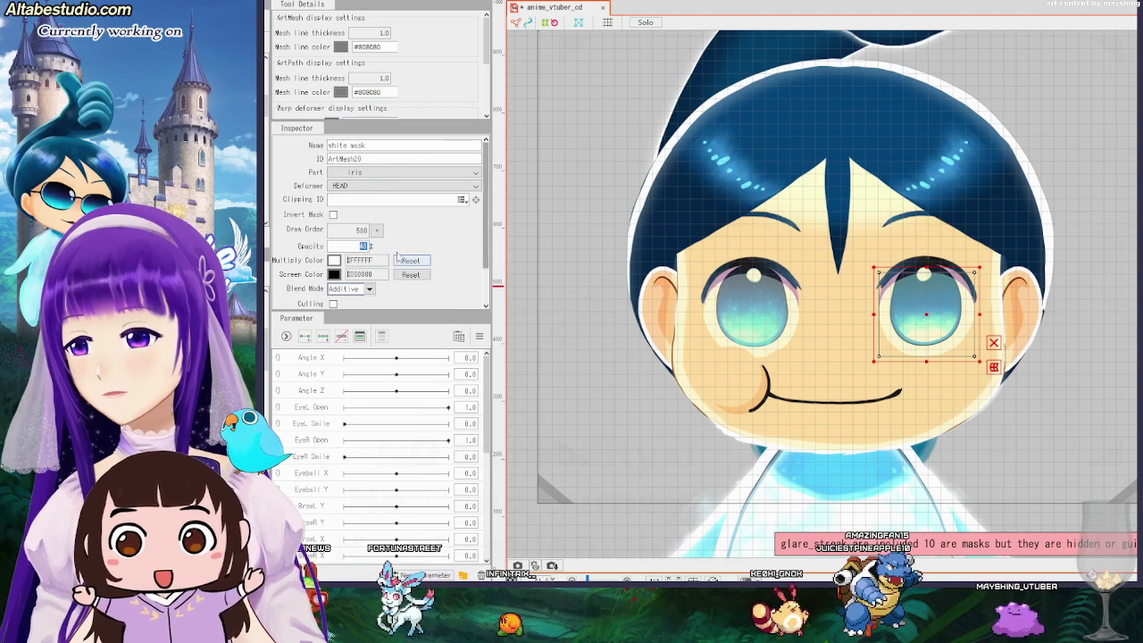
Reduce the additive white mask's opacity in the iris part further and pull its lower edge up to the bottom of the iris.
type("5")
key("Return")
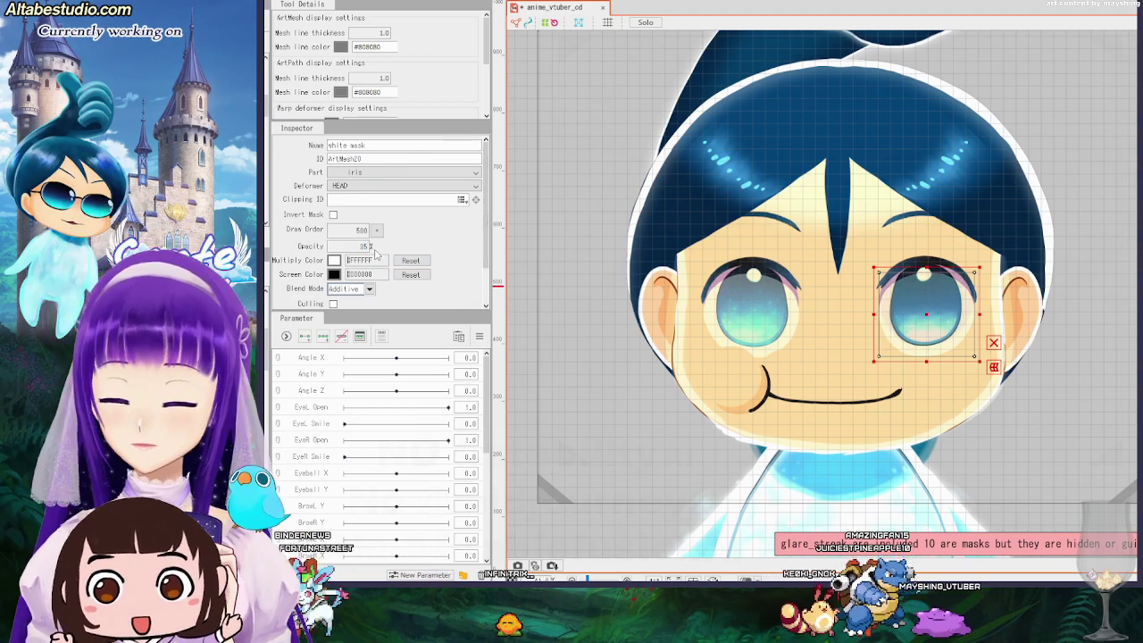
left_click(751, 328)
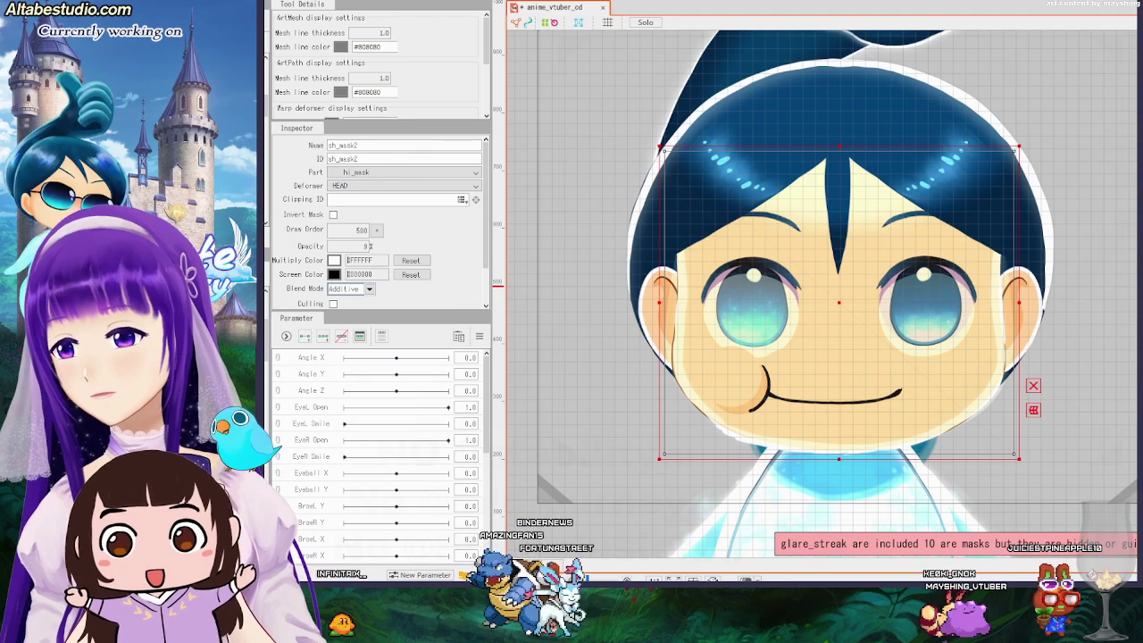
left_click(251, 223)
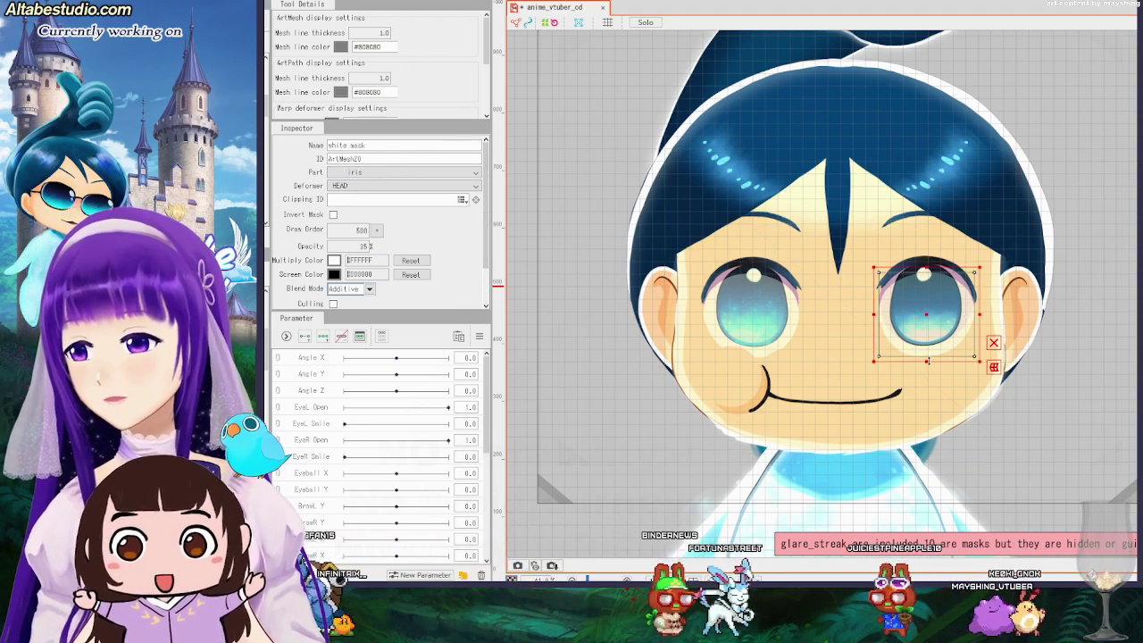
left_click_drag(927, 361, 925, 348)
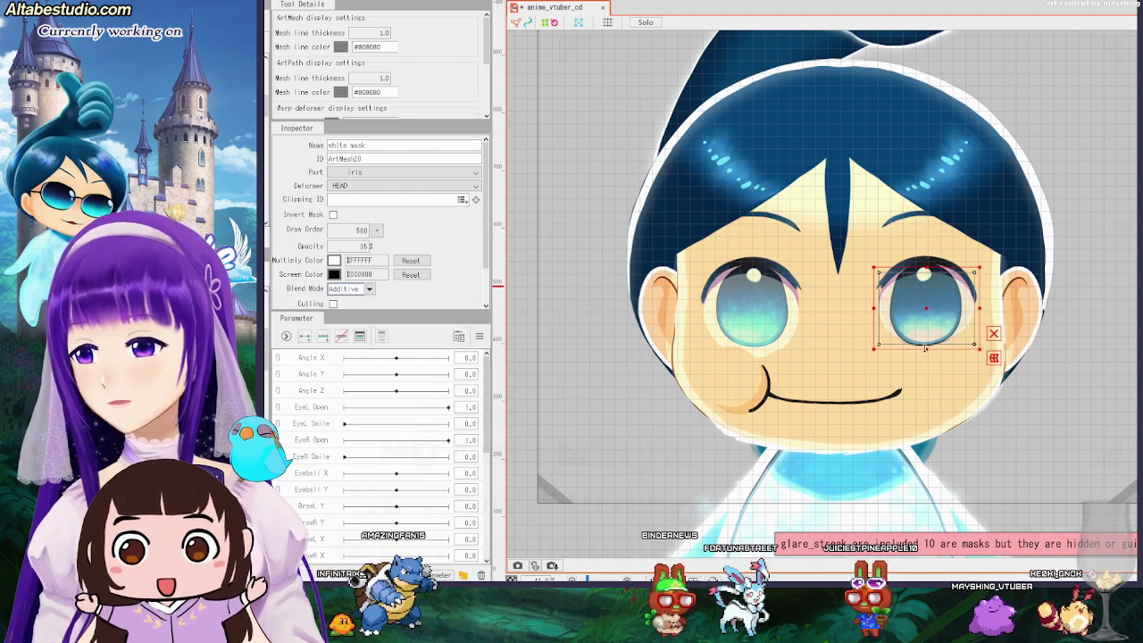
Inspect the overlapping meshes of the eye_L part, including eye_white Copy, eyelash Copy and eye_glare Copy.
left_click(761, 352)
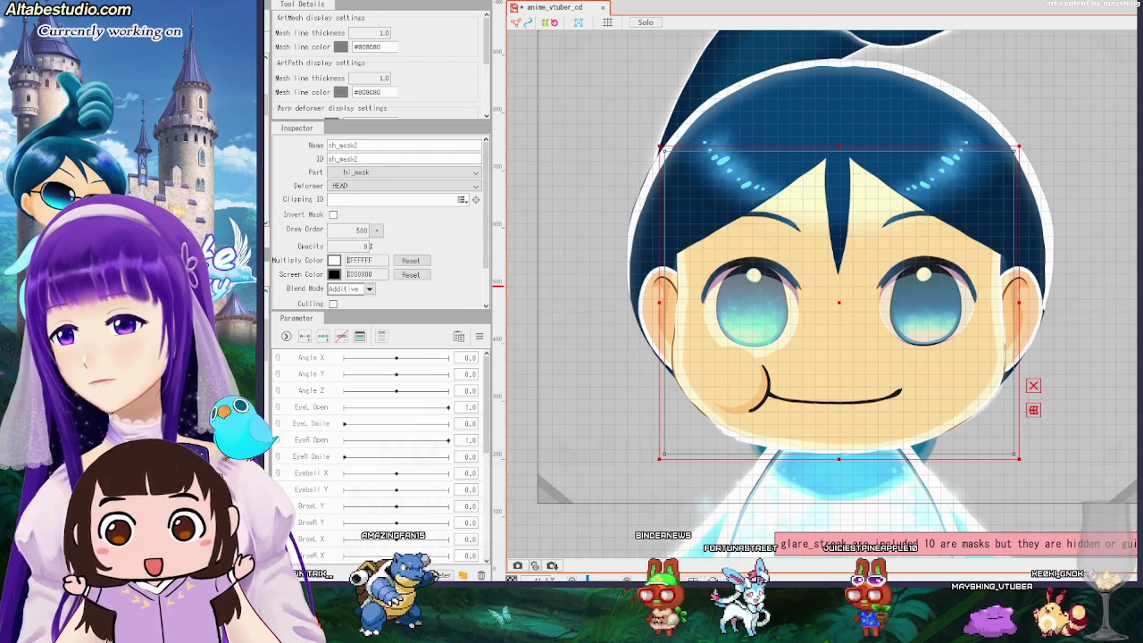
left_click(751, 353)
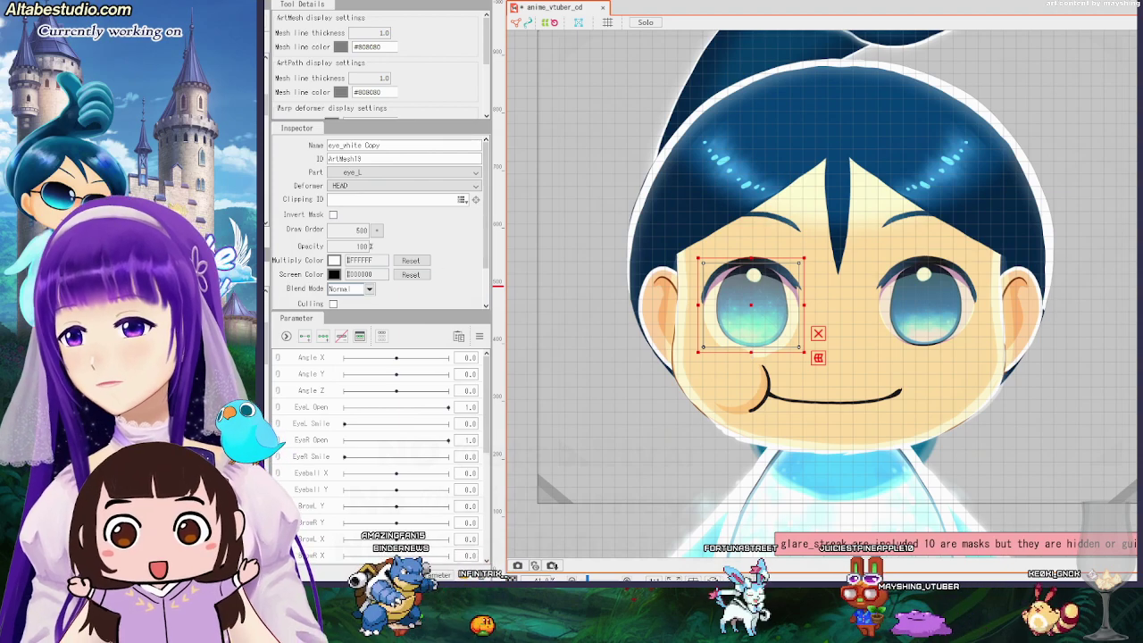
left_click(751, 262)
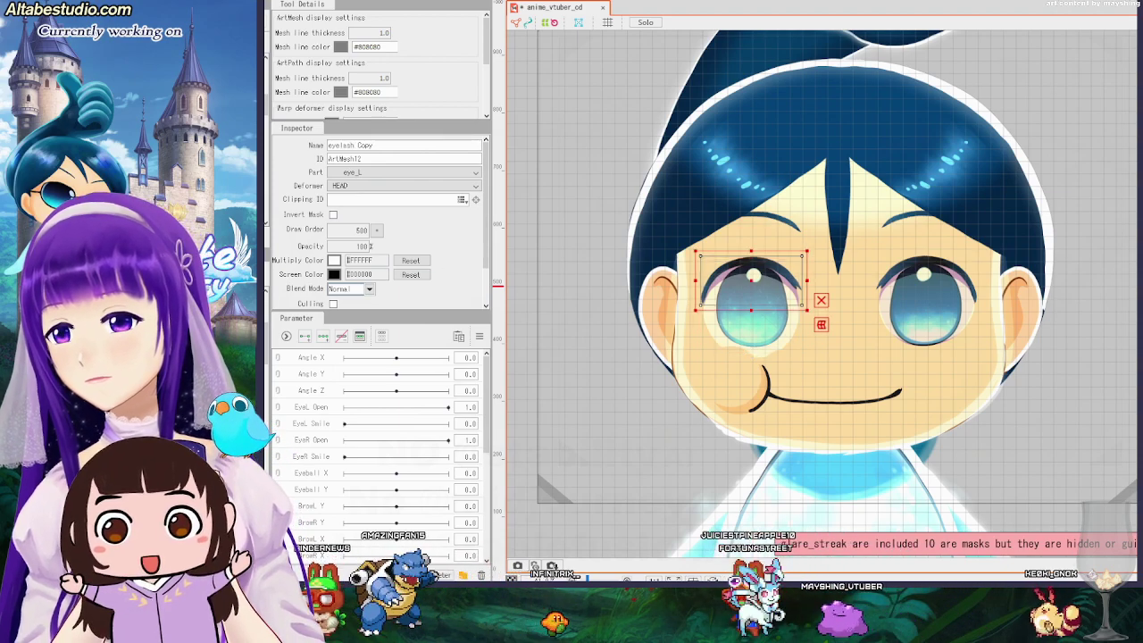
left_click(791, 316)
scroll(766, 342, "up", 4)
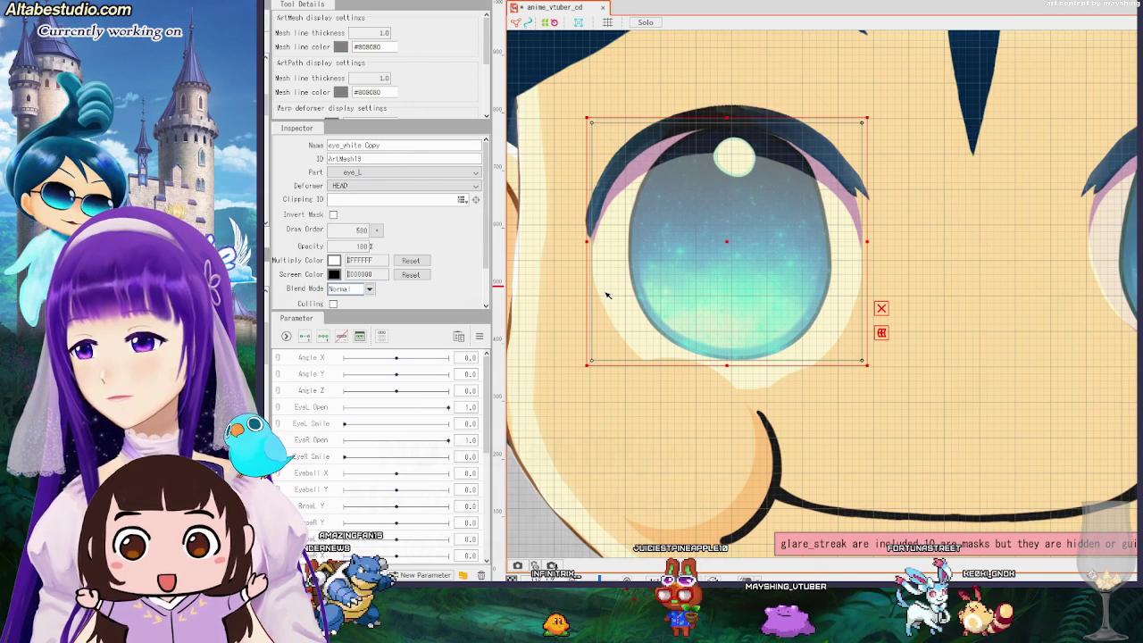
left_click(606, 294)
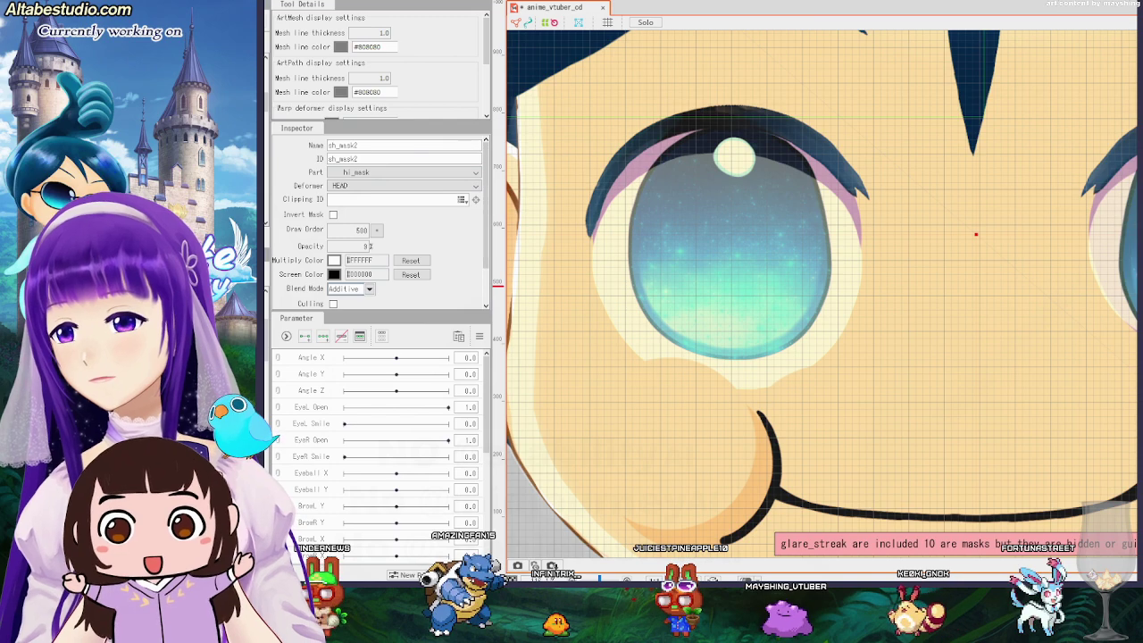
left_click(733, 158)
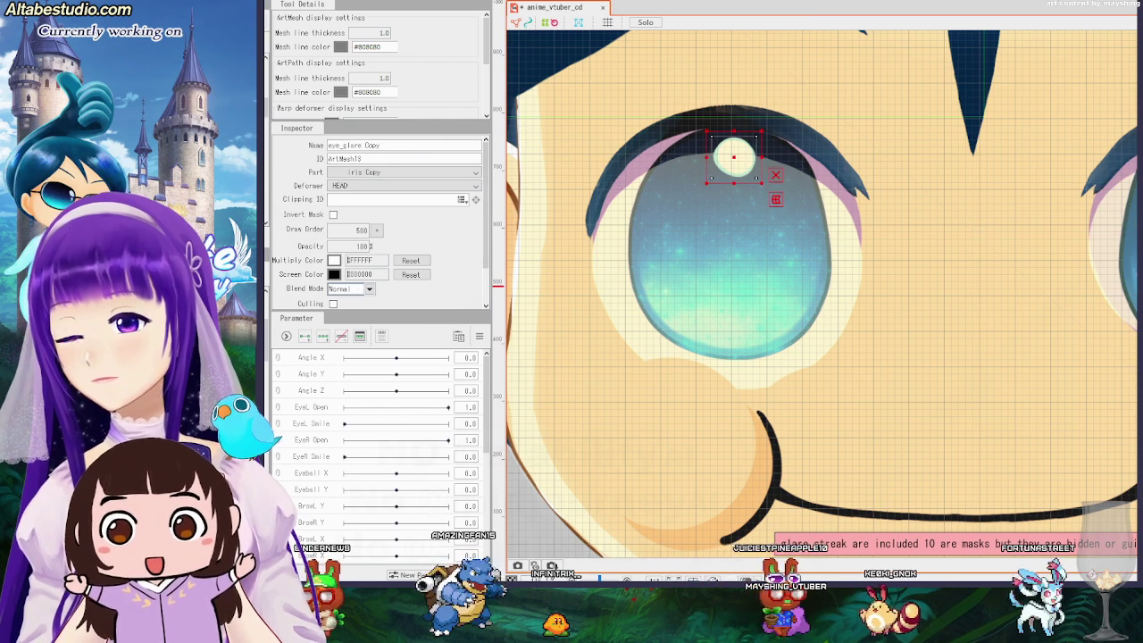
Change the sparkle Copy mesh's clipping from iris_black Copy to iris blue_sp Copy, and collapse the iris Copy group among the clipping targets.
left_click(756, 294)
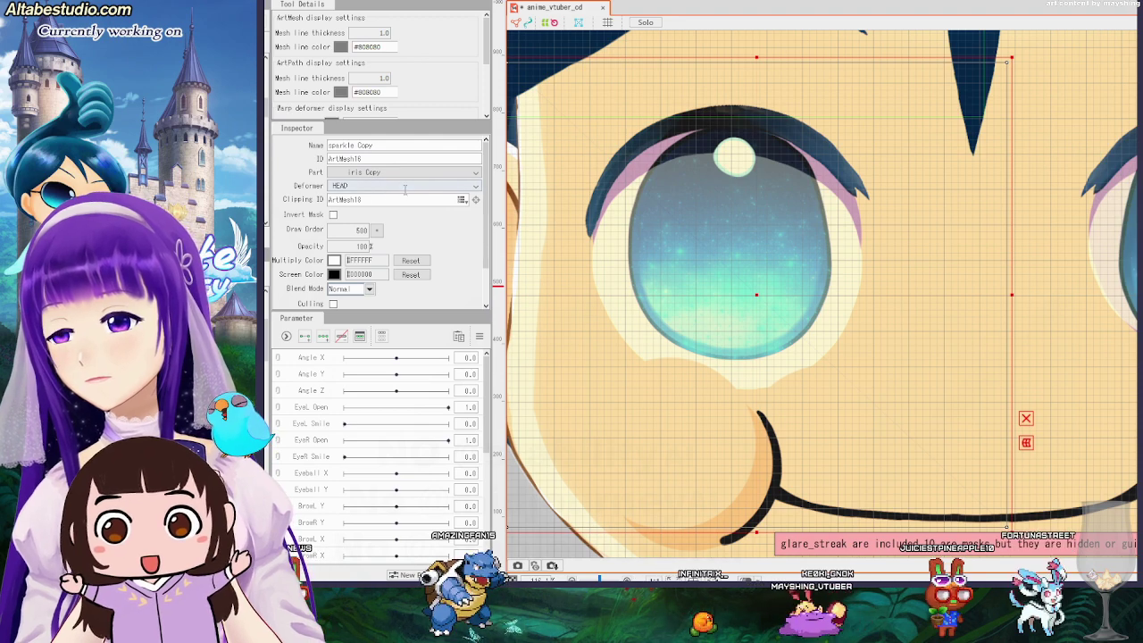
left_click(462, 199)
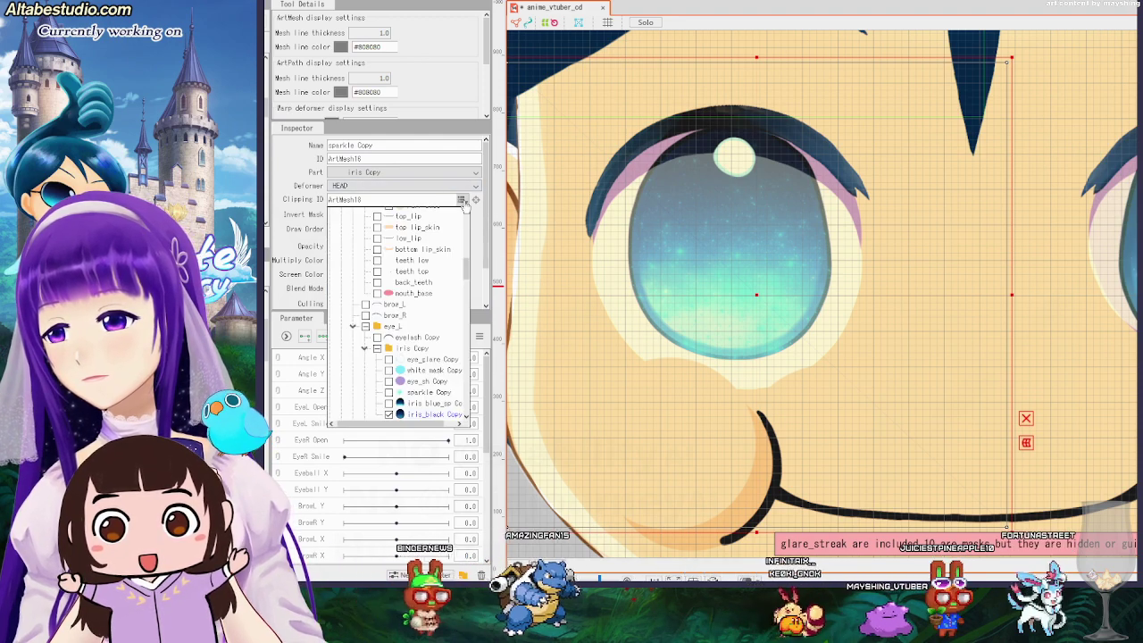
scroll(435, 347, "down", 3)
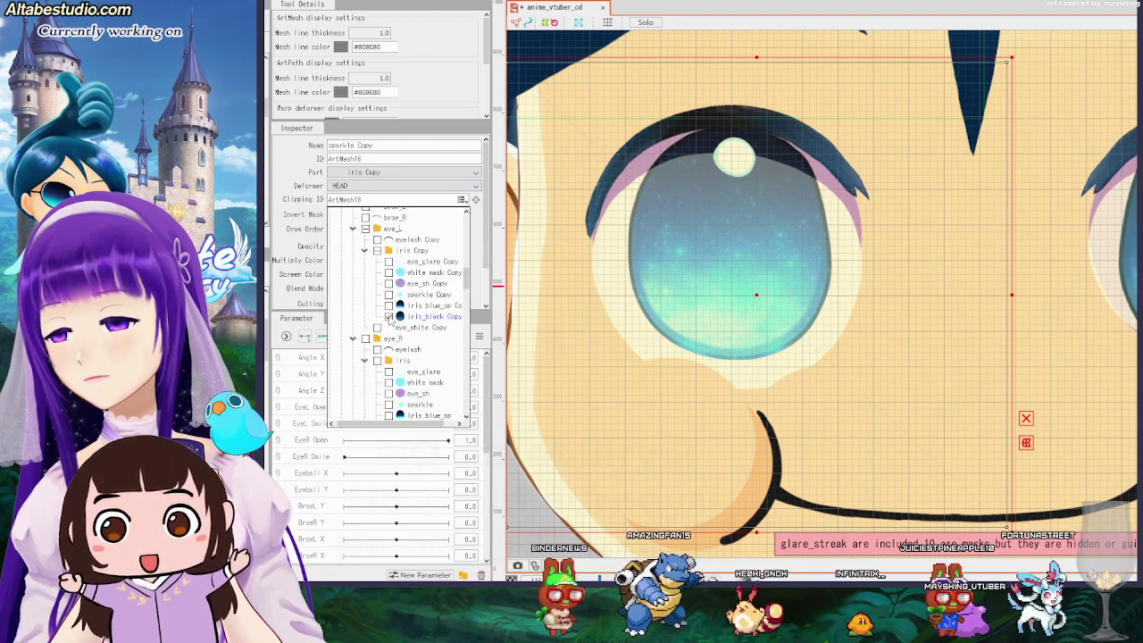
left_click(389, 305)
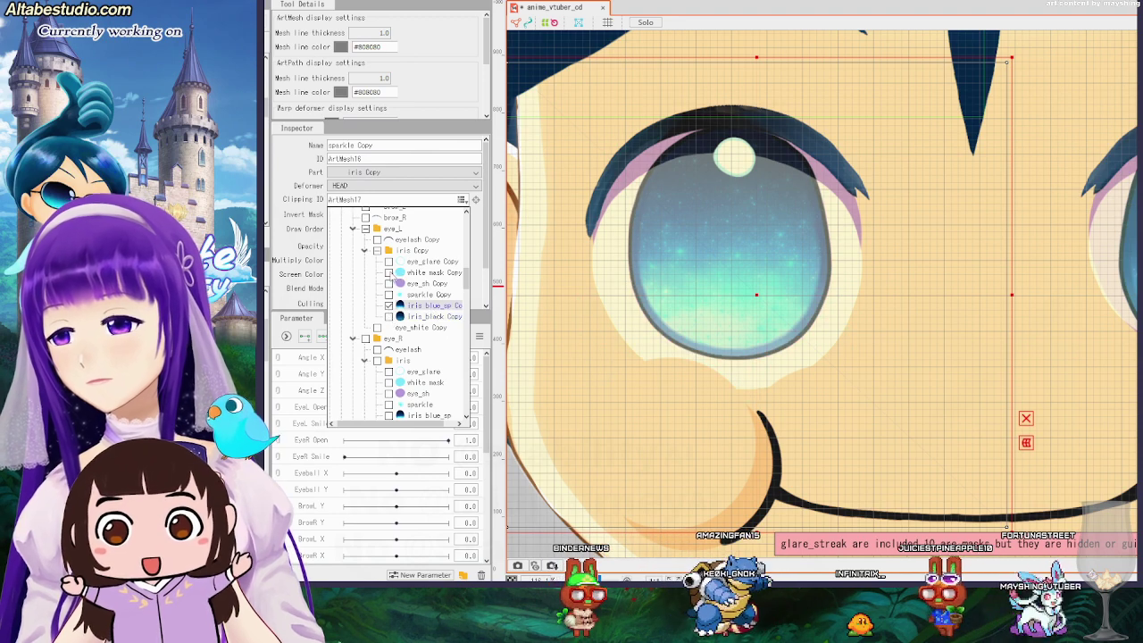
left_click(365, 251)
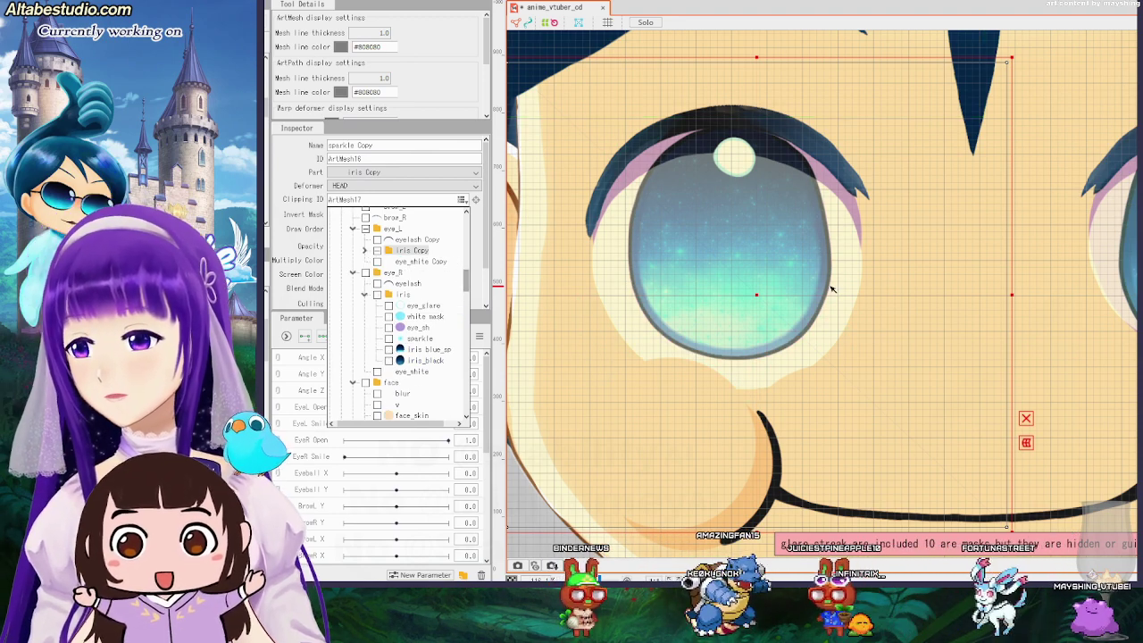
Shorten the white mask Copy mesh by raising its lower edge to the bottom of the iris.
left_click(816, 352)
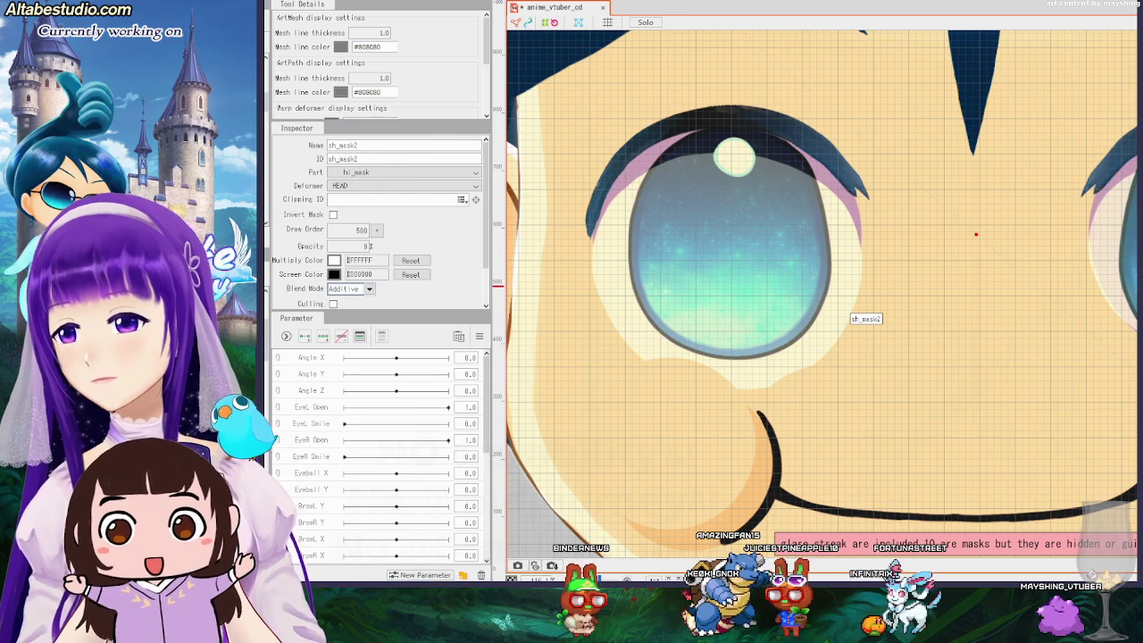
left_click(841, 309)
left_click_drag(726, 392, 727, 363)
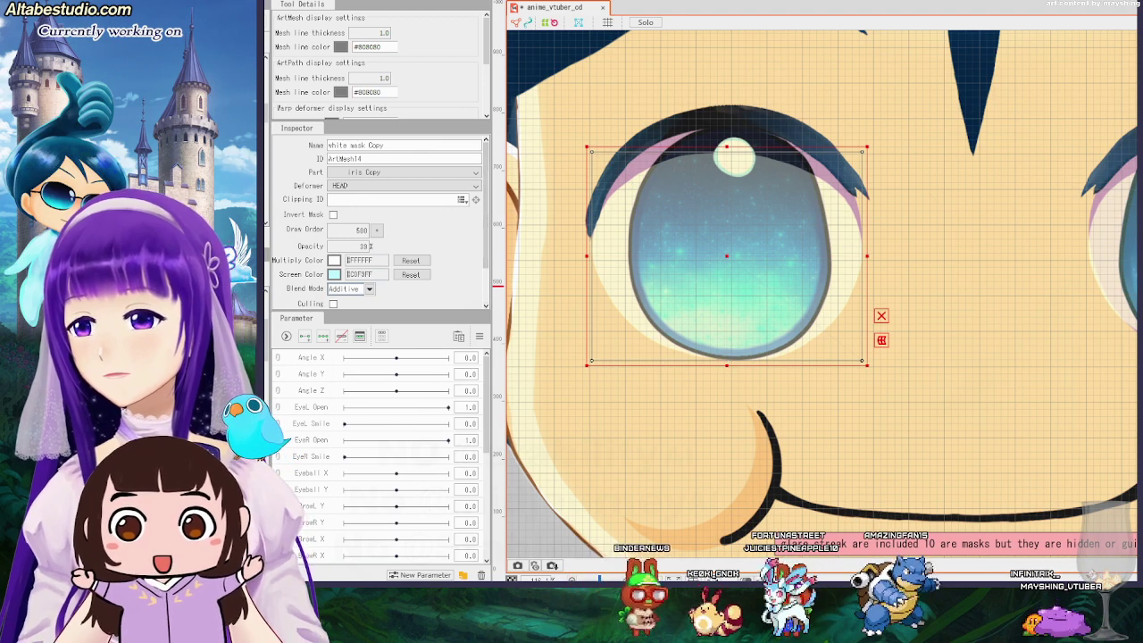
Nudge the white mask mesh of the iris part slightly up and to the left, and deselect it to compare both eyes.
left_click(1107, 249)
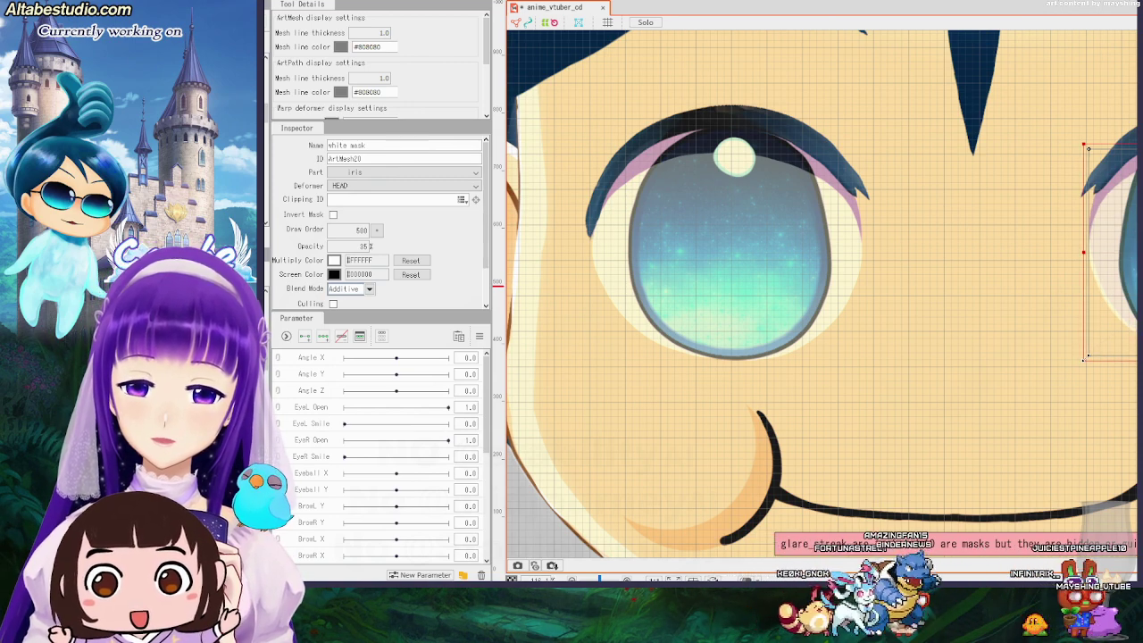
key("Up")
key("Left")
key("Left")
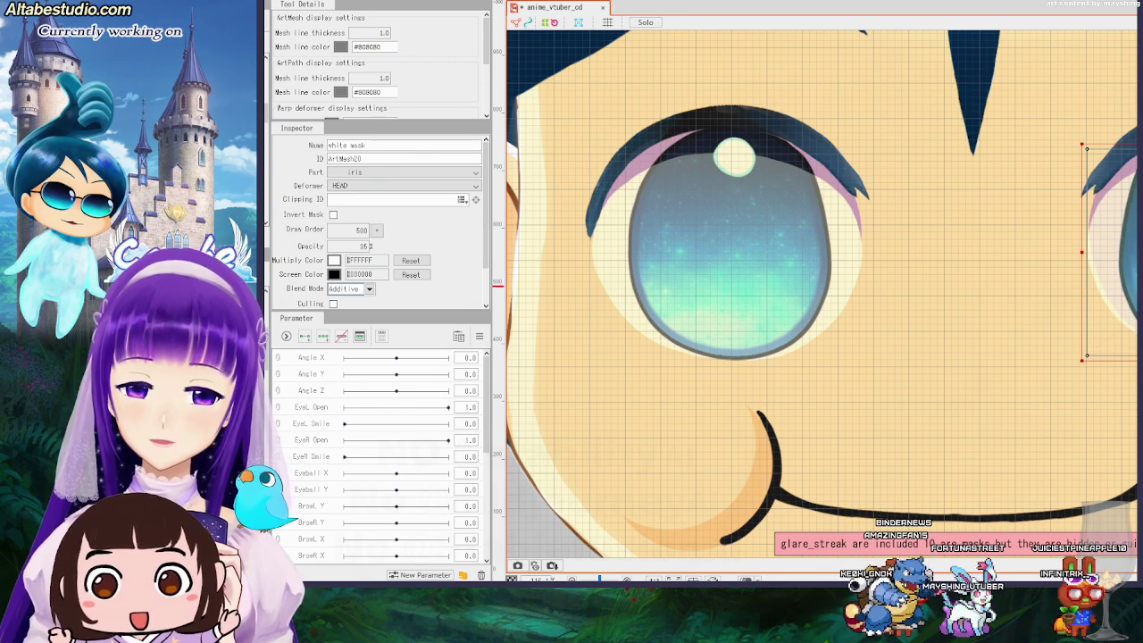
left_click(179, 295)
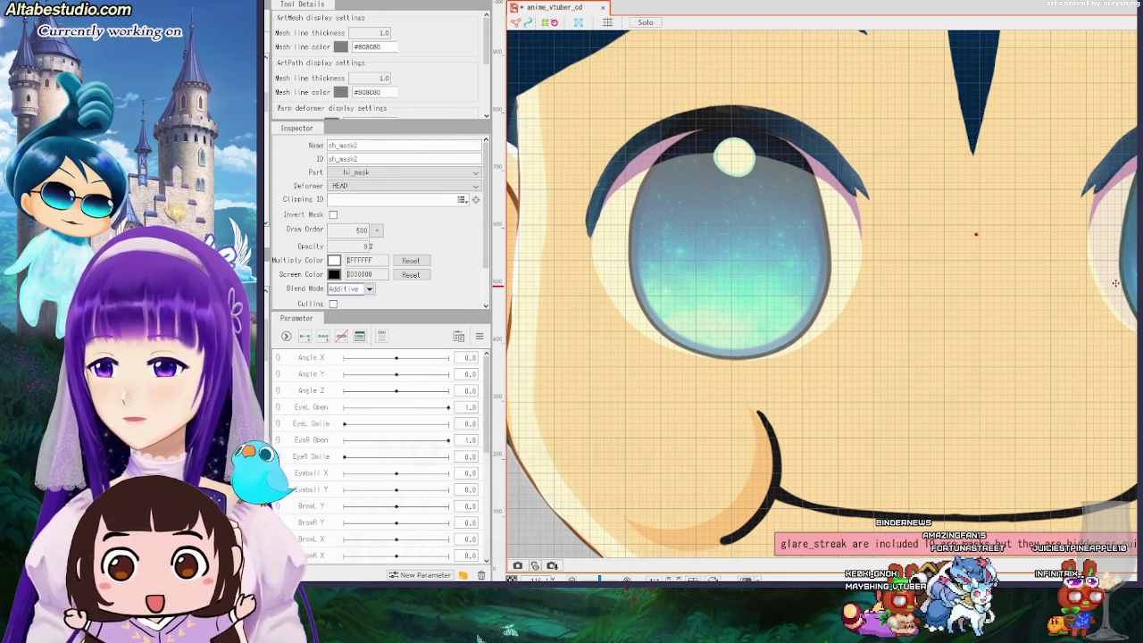
scroll(1115, 283, "down", 4)
scroll(1086, 367, "up", 4)
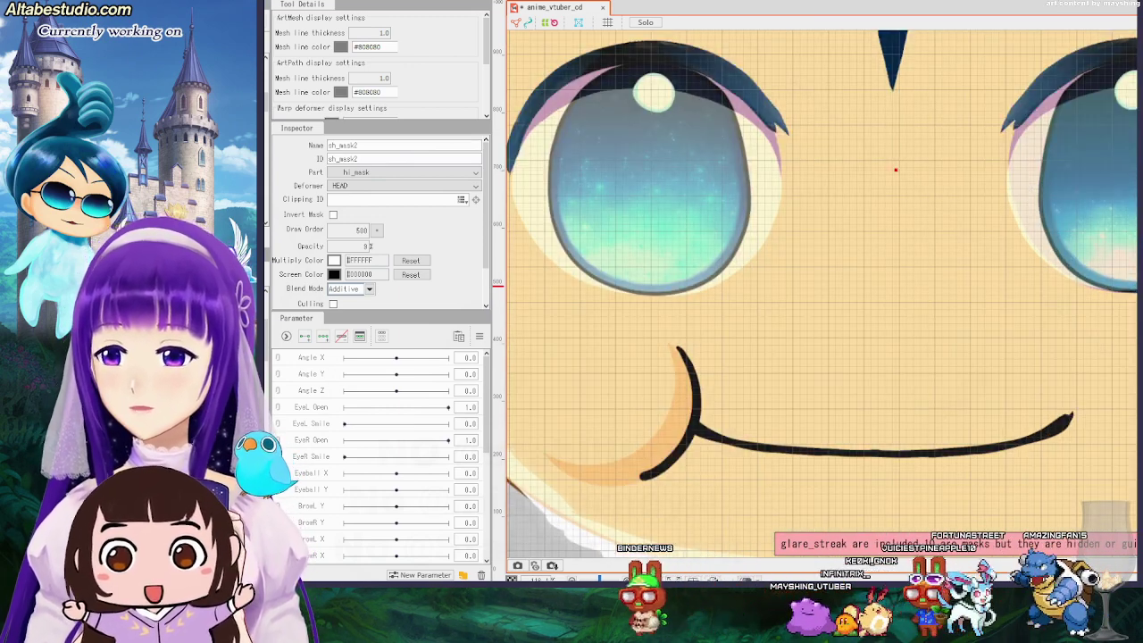
Clip the white mask Copy mesh in the iris Copy part to eye_sh Copy.
left_click(223, 178)
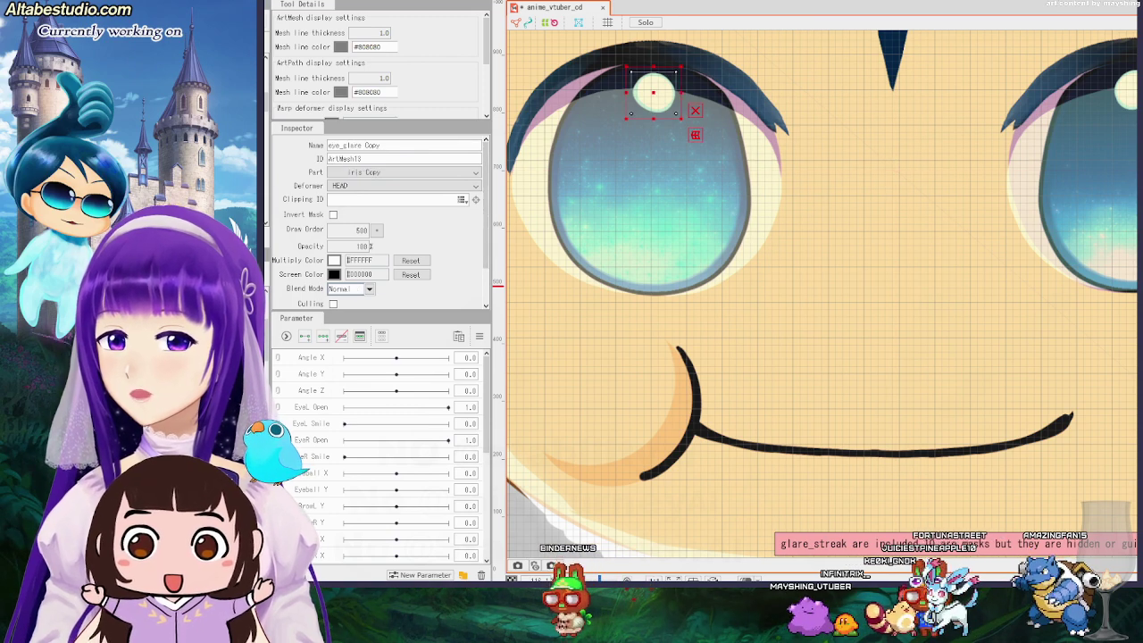
left_click(223, 189)
left_click(225, 198)
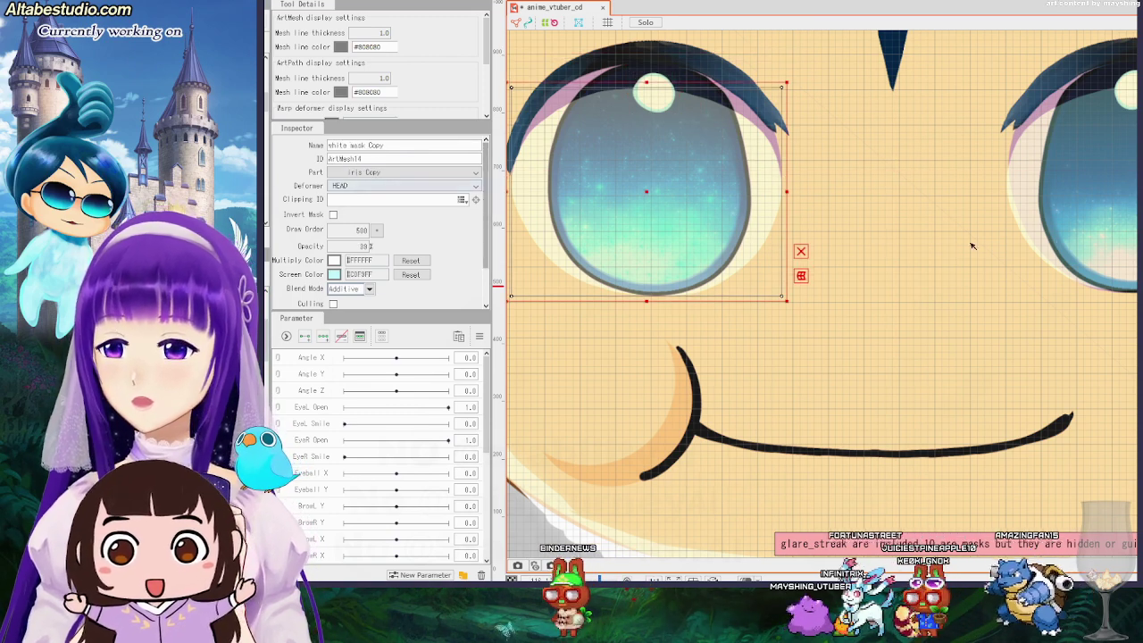
left_click(225, 191)
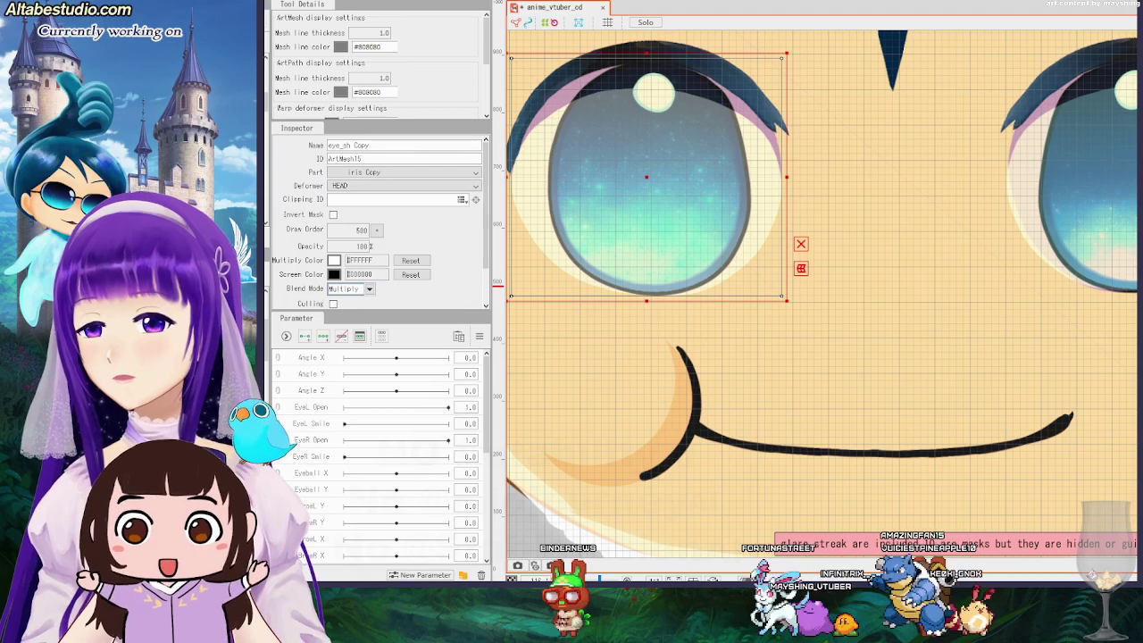
left_click(225, 198)
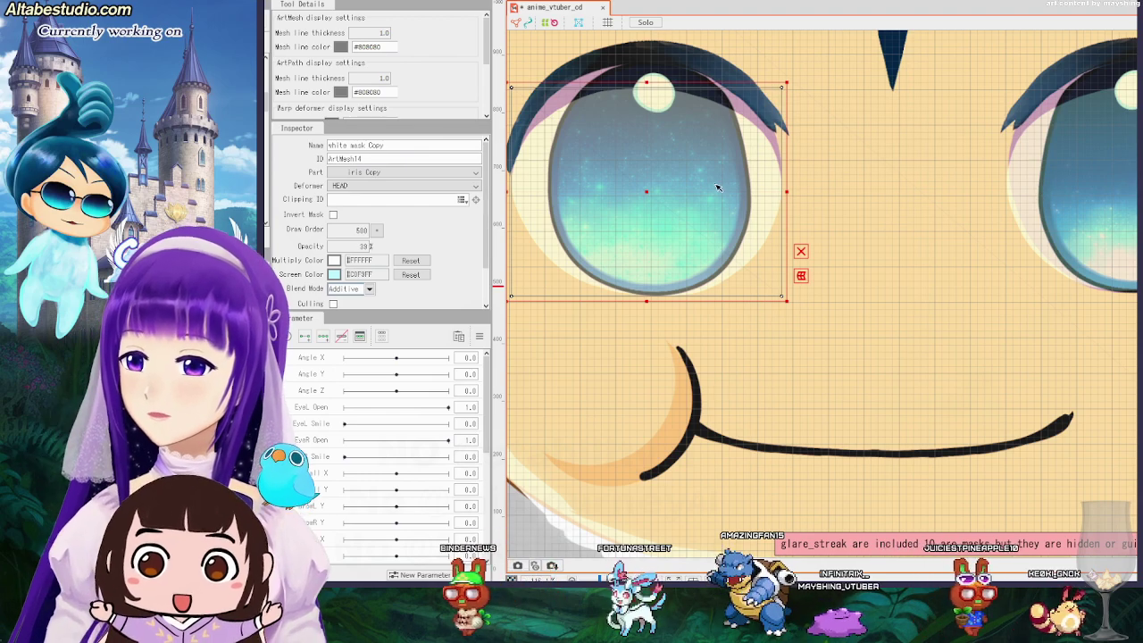
mouse_move(647, 191)
left_mouse_down()
mouse_move(649, 303)
mouse_move(650, 179)
mouse_move(650, 195)
left_mouse_up()
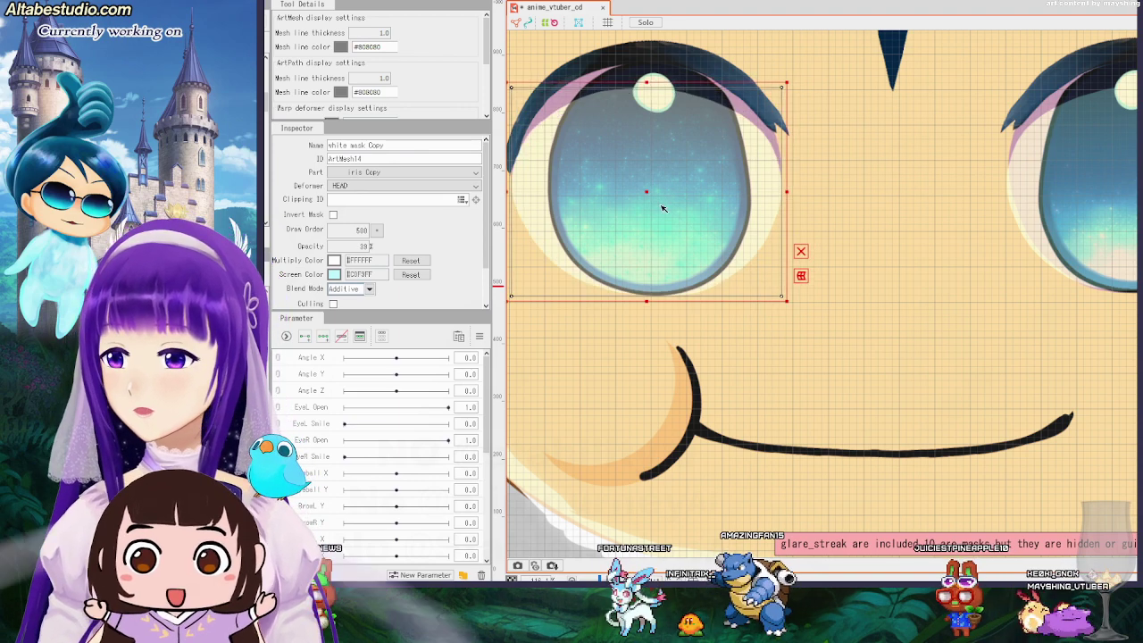
left_click(475, 186)
left_click(476, 189)
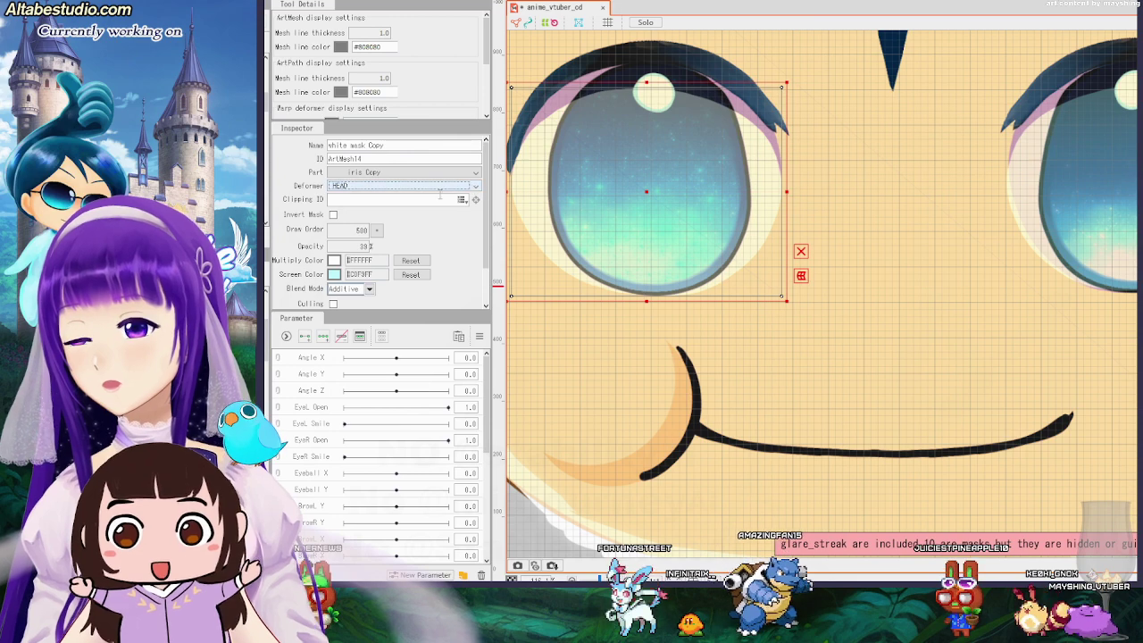
left_click(463, 203)
scroll(416, 332, "down", 5)
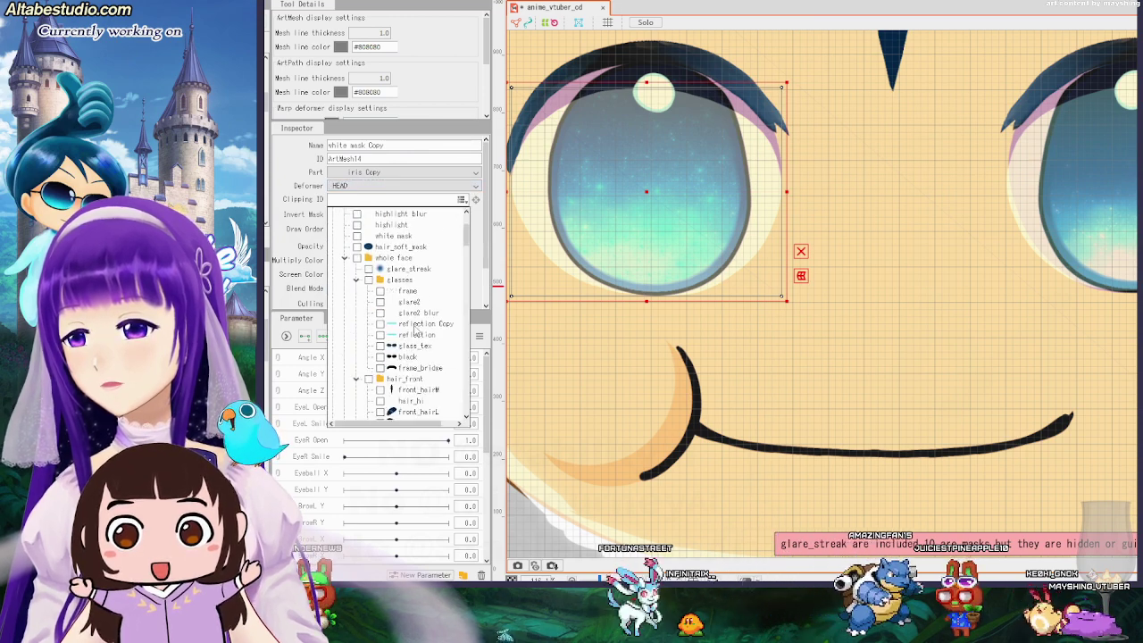
scroll(416, 332, "down", 10)
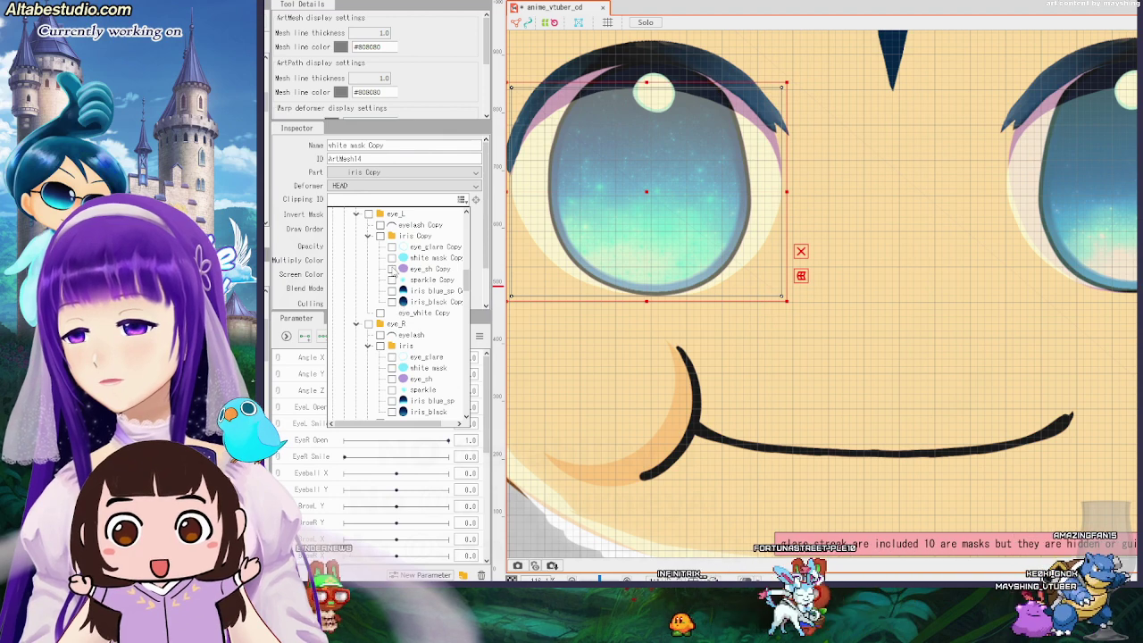
left_click(391, 268)
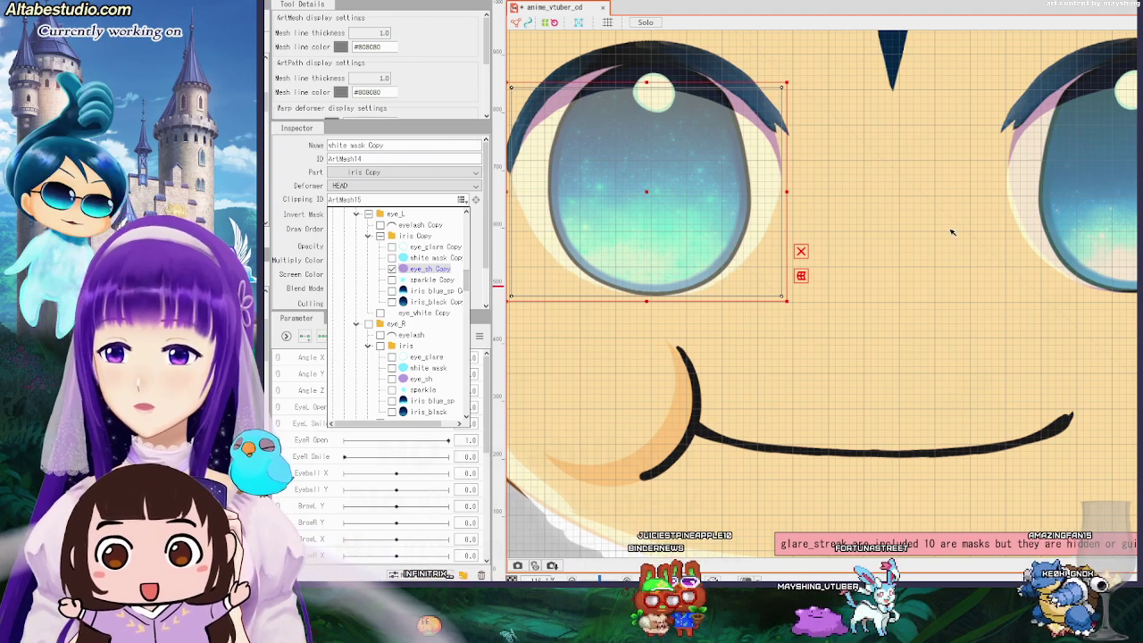
left_click(461, 200)
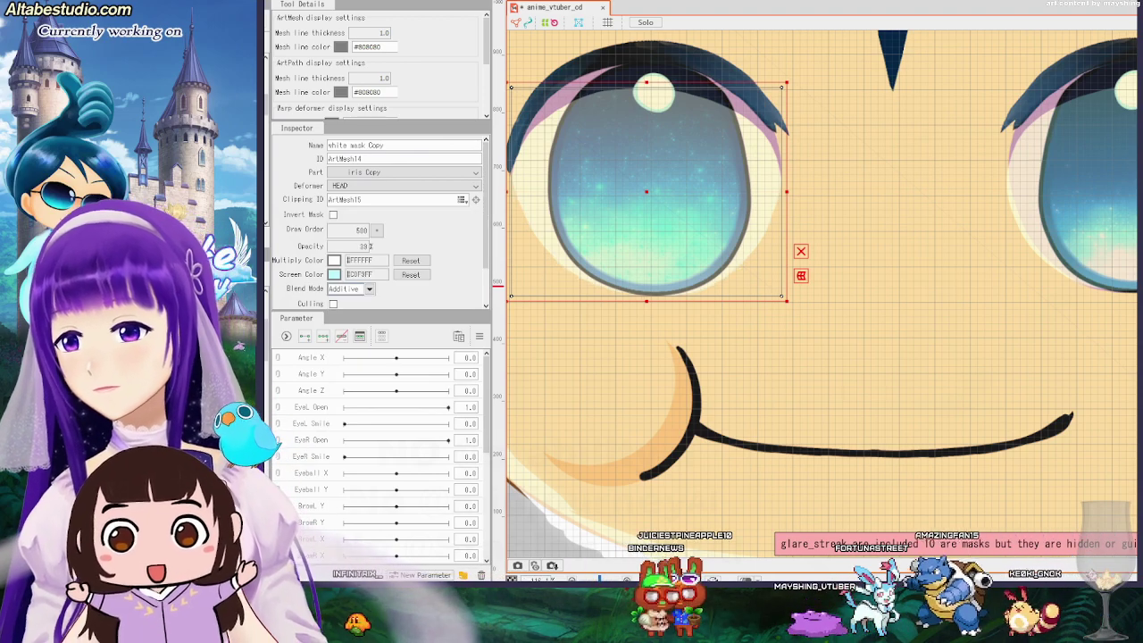
Clip the white mask mesh in the eye_R iris part to eye_sh.
left_click(179, 179)
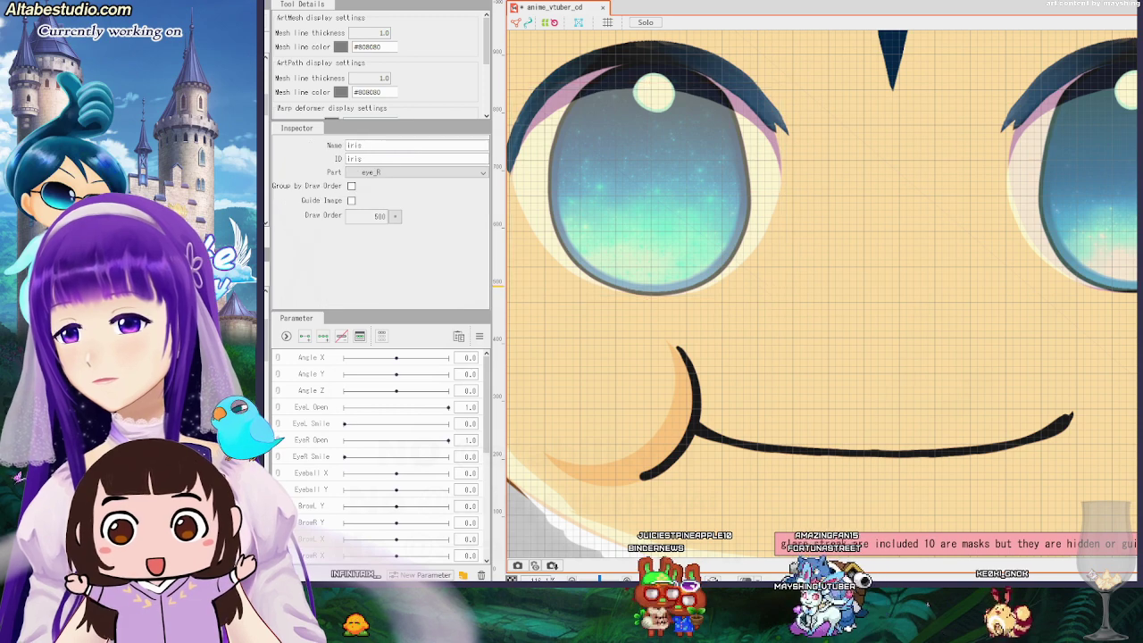
left_click(178, 195)
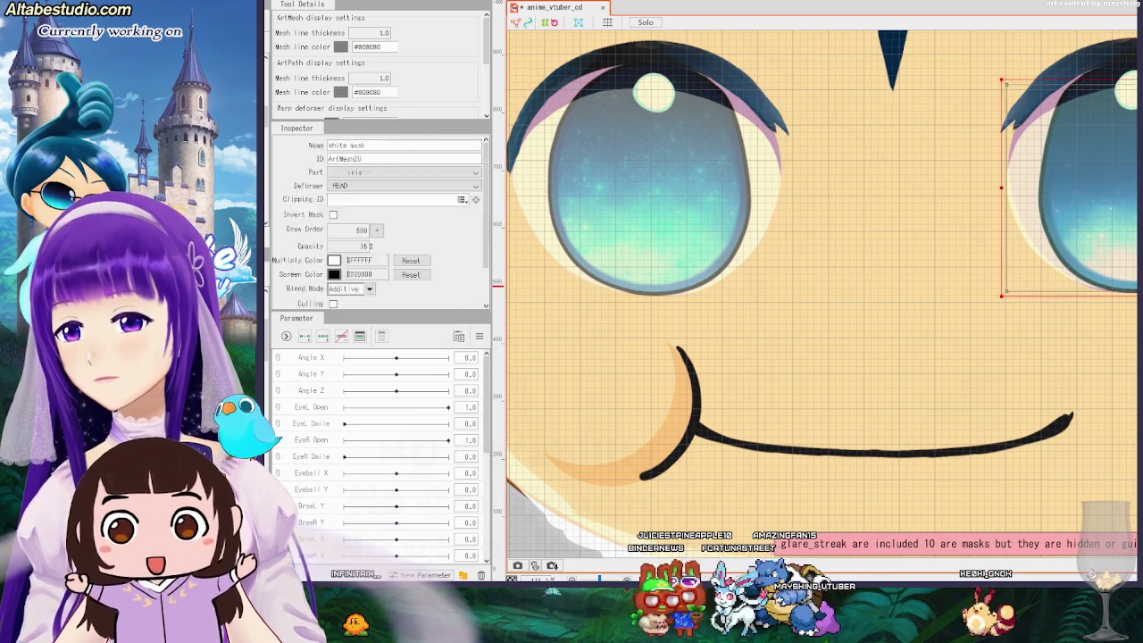
left_click(461, 200)
scroll(401, 312, "down", 5)
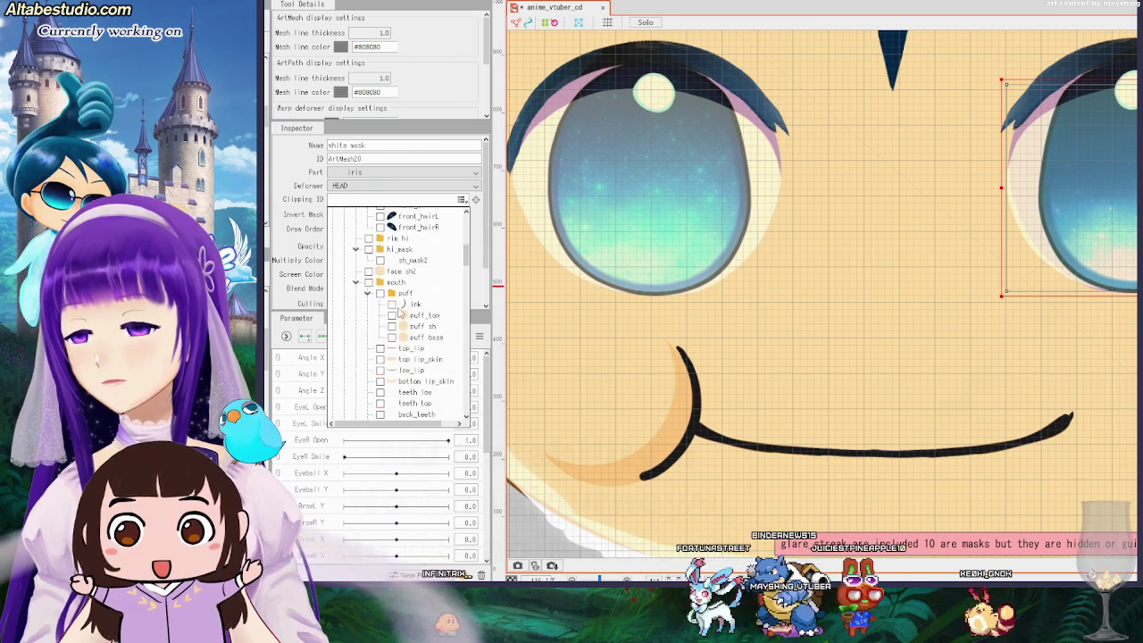
scroll(400, 312, "down", 2)
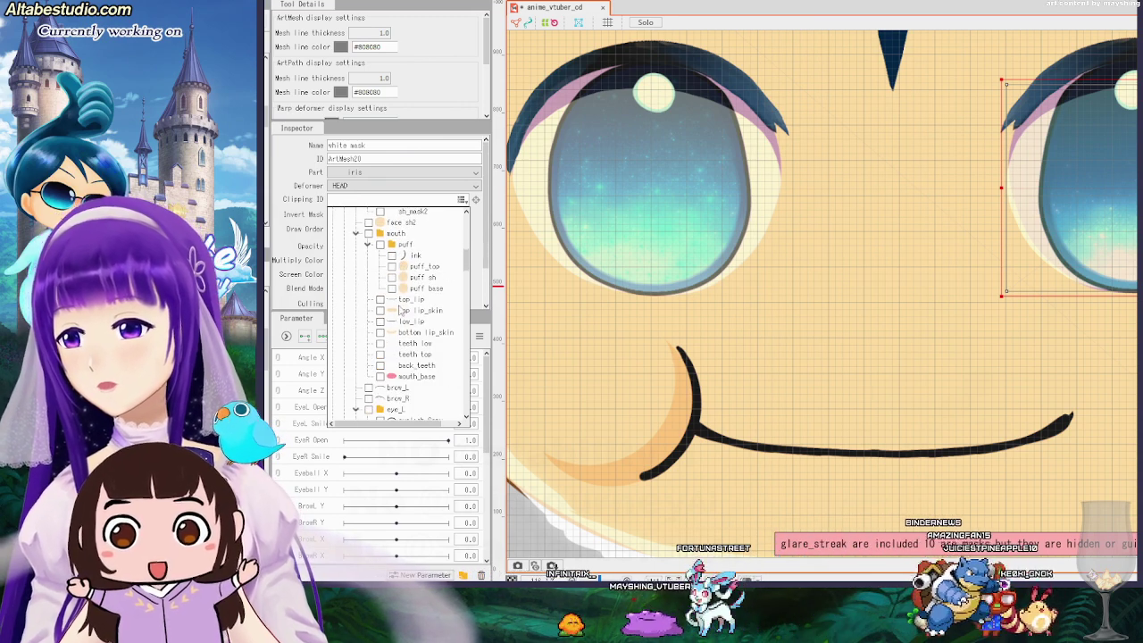
scroll(401, 309, "down", 4)
scroll(401, 306, "down", 2)
scroll(402, 317, "down", 2)
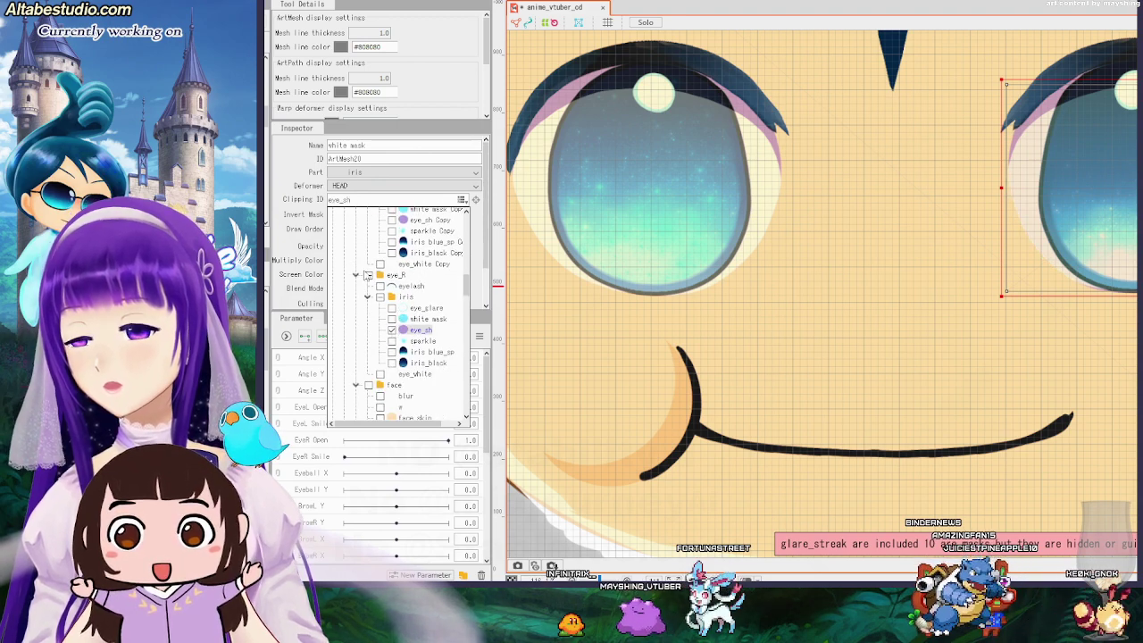
left_click(908, 326)
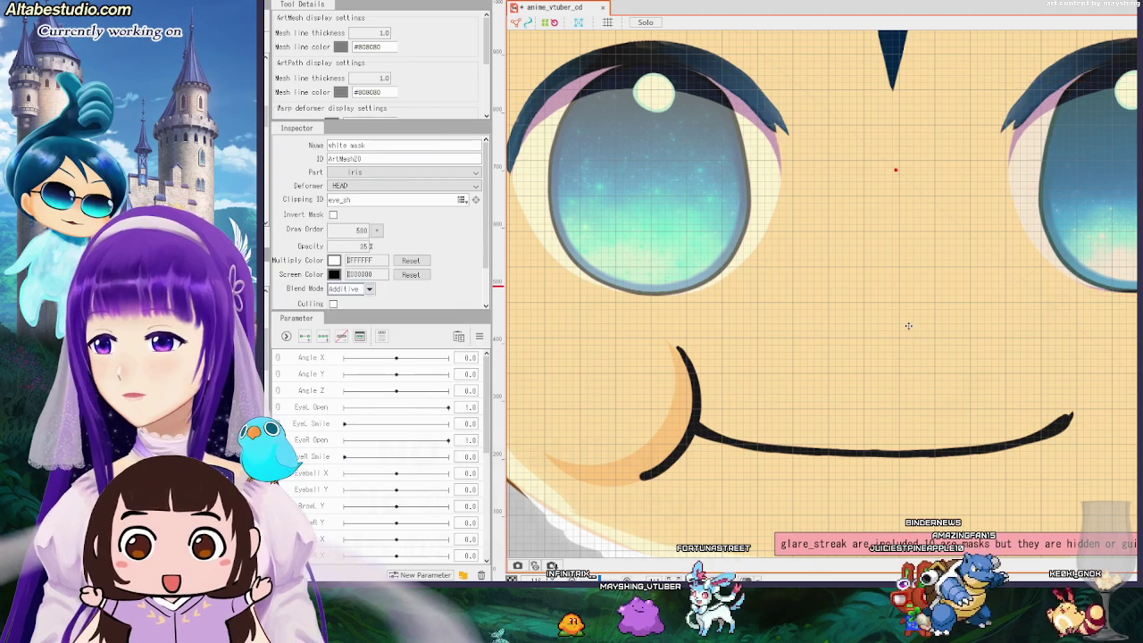
Examine both irises and the whole face up close and from farther away to compare the eye highlights.
left_click(957, 275)
scroll(958, 275, "up", 2)
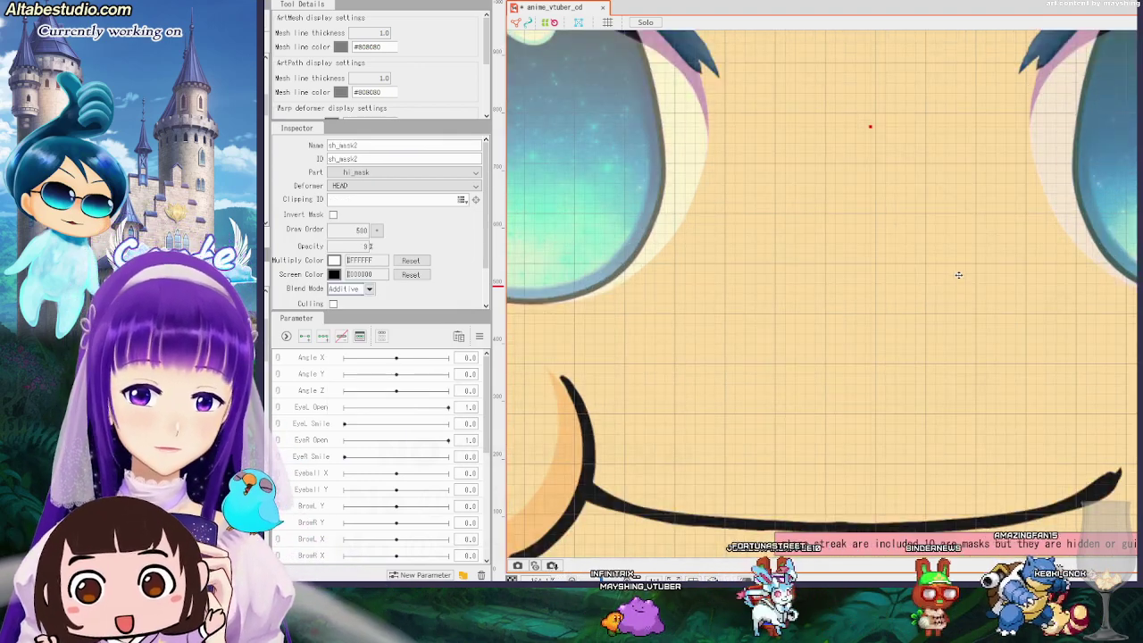
scroll(958, 275, "down", 2)
scroll(955, 276, "down", 1)
scroll(953, 279, "down", 1)
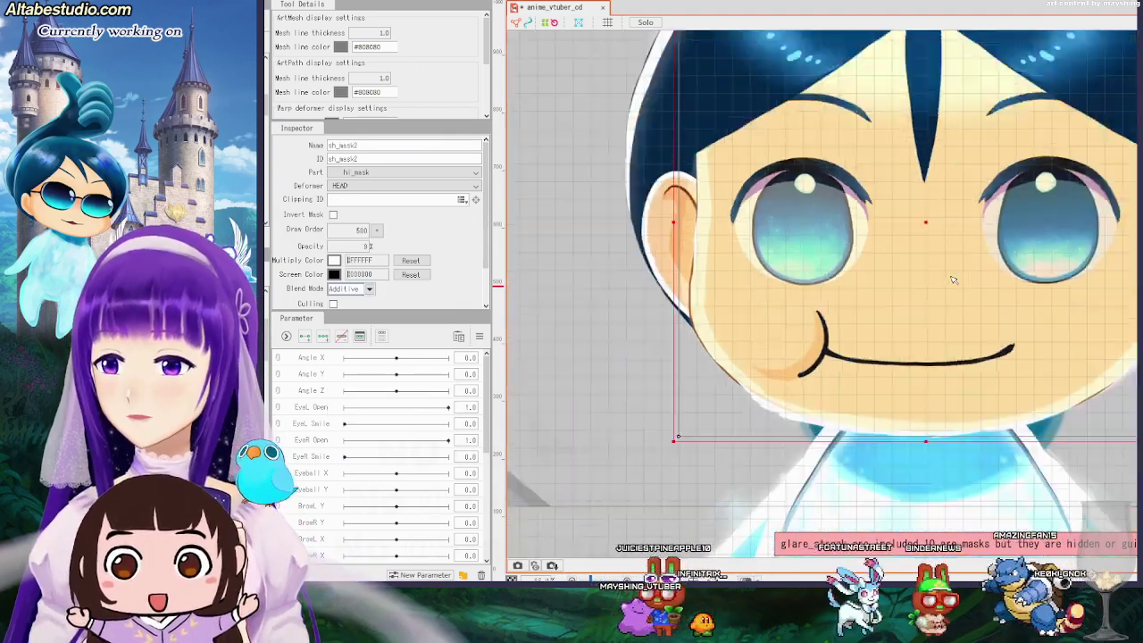
scroll(920, 286, "up", 1)
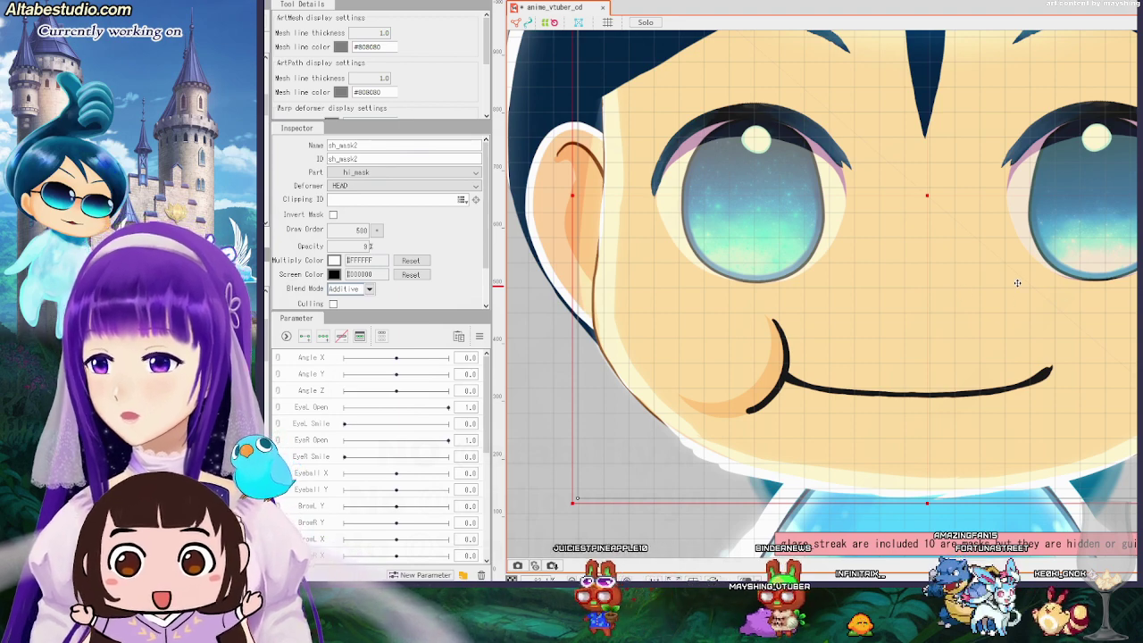
scroll(1019, 283, "down", 2)
left_click(627, 286)
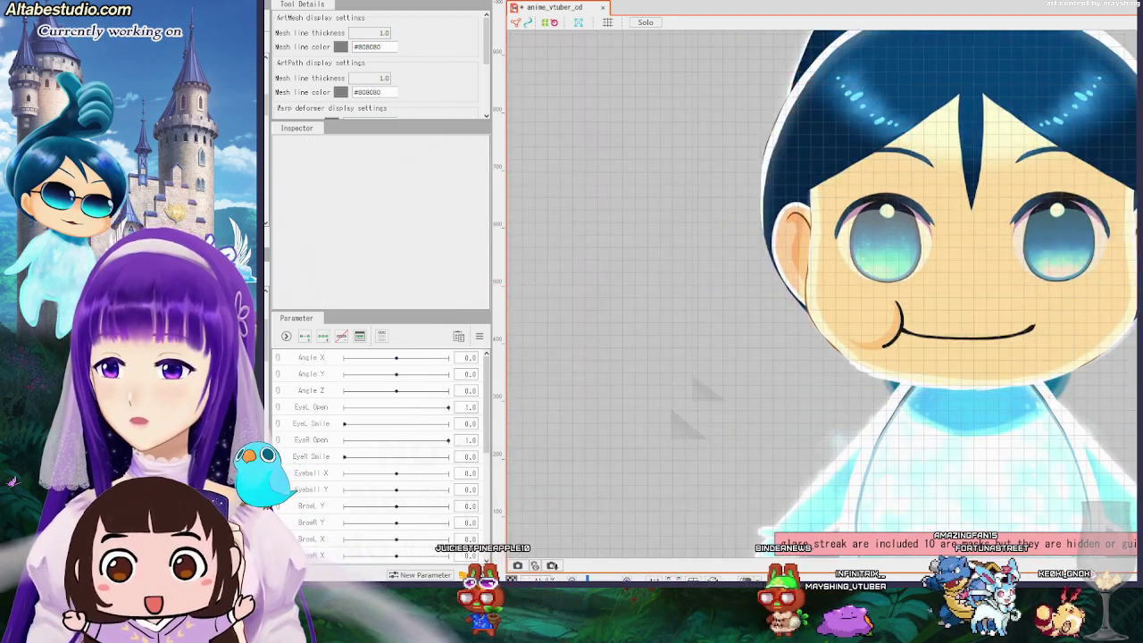
left_click(999, 371)
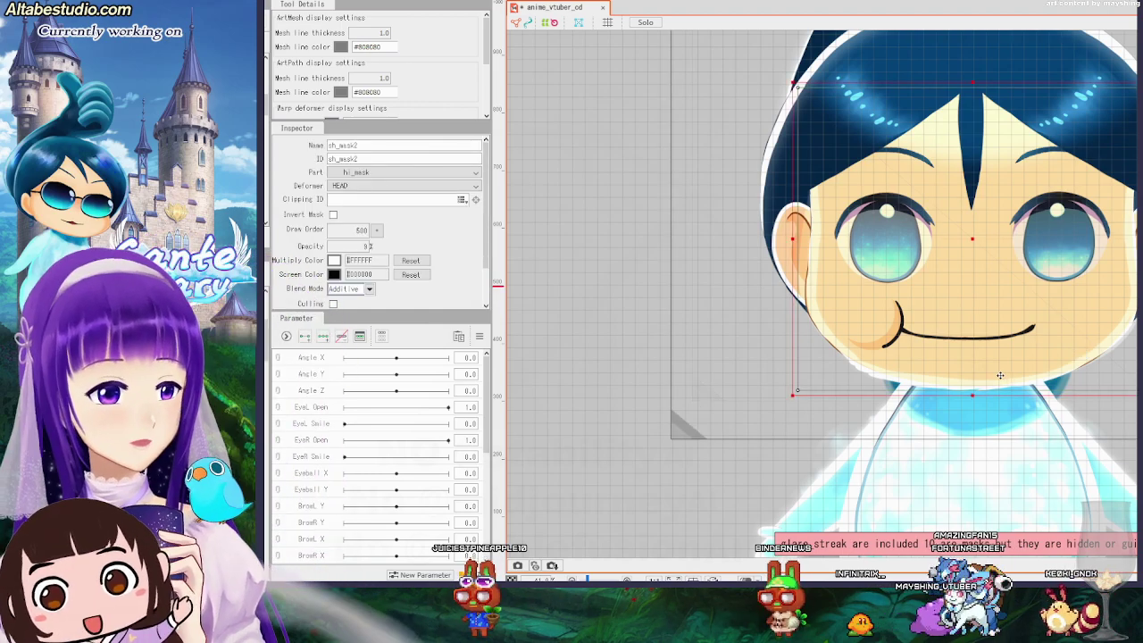
left_click_drag(998, 354, 902, 432)
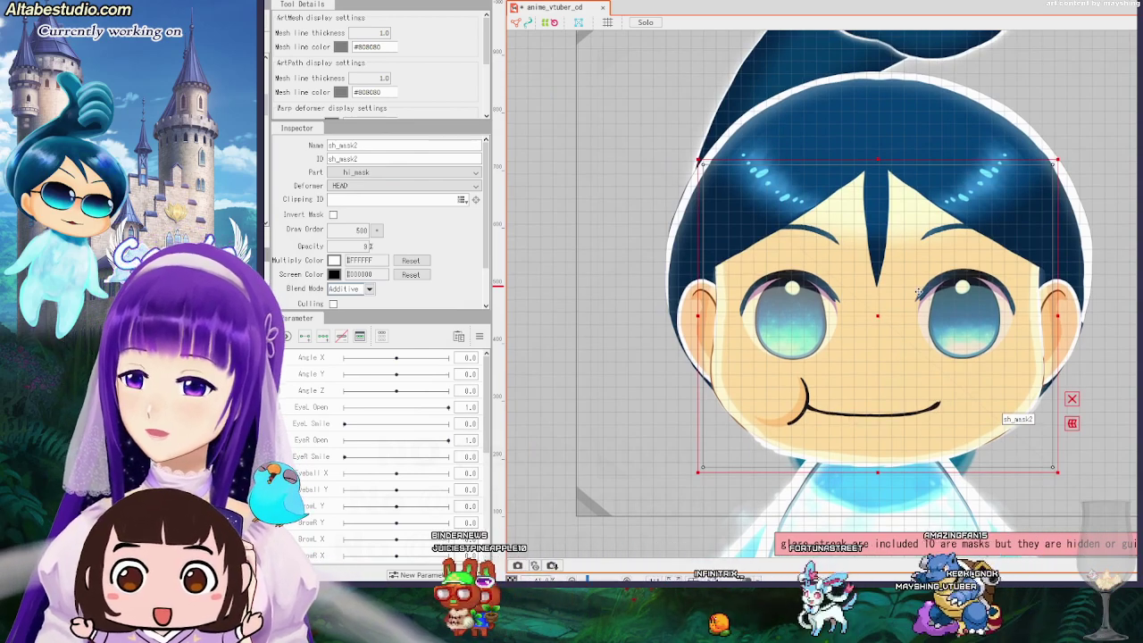
scroll(918, 292, "down", 3)
scroll(938, 327, "up", 3)
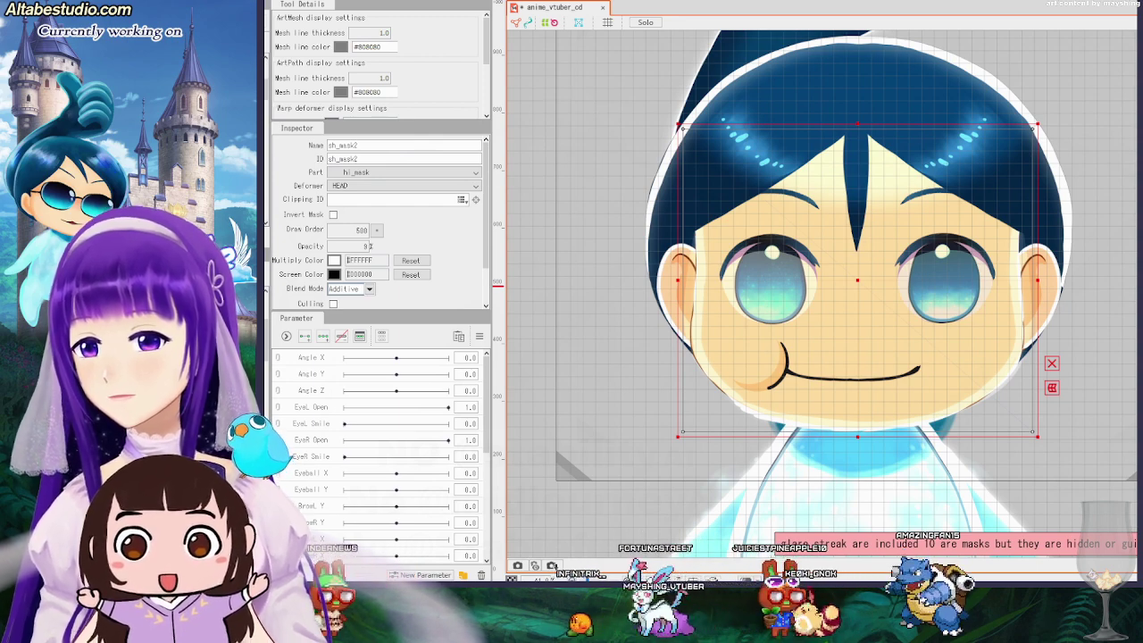
key("ctrl+z")
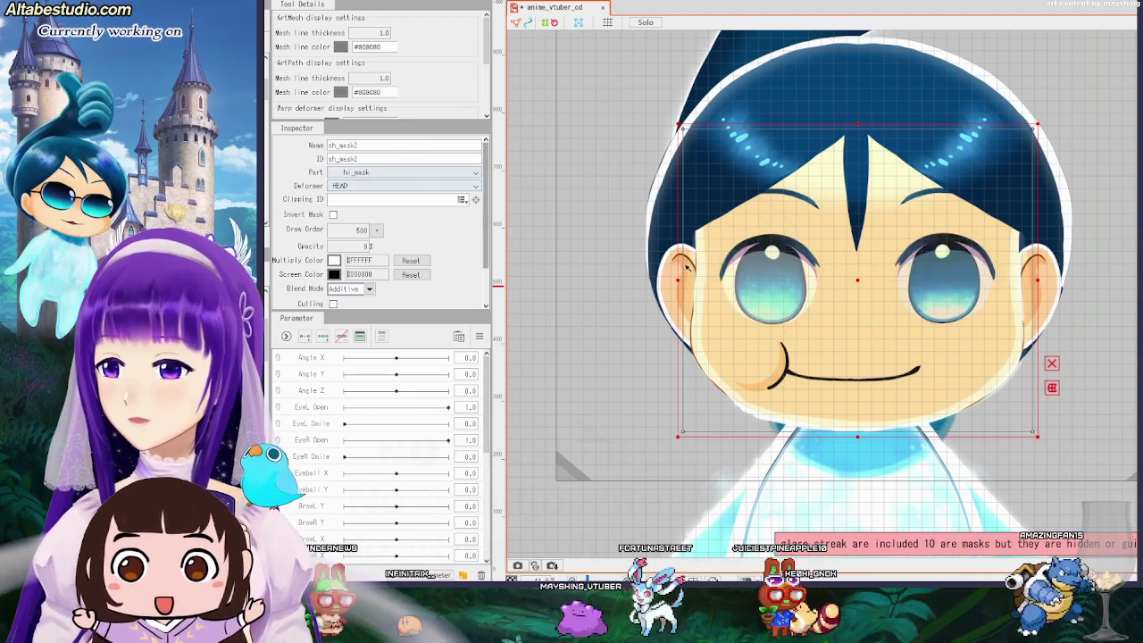
Set the opacity of the white mask mesh in the eye_R iris part to 37%.
scroll(804, 264, "up", 5)
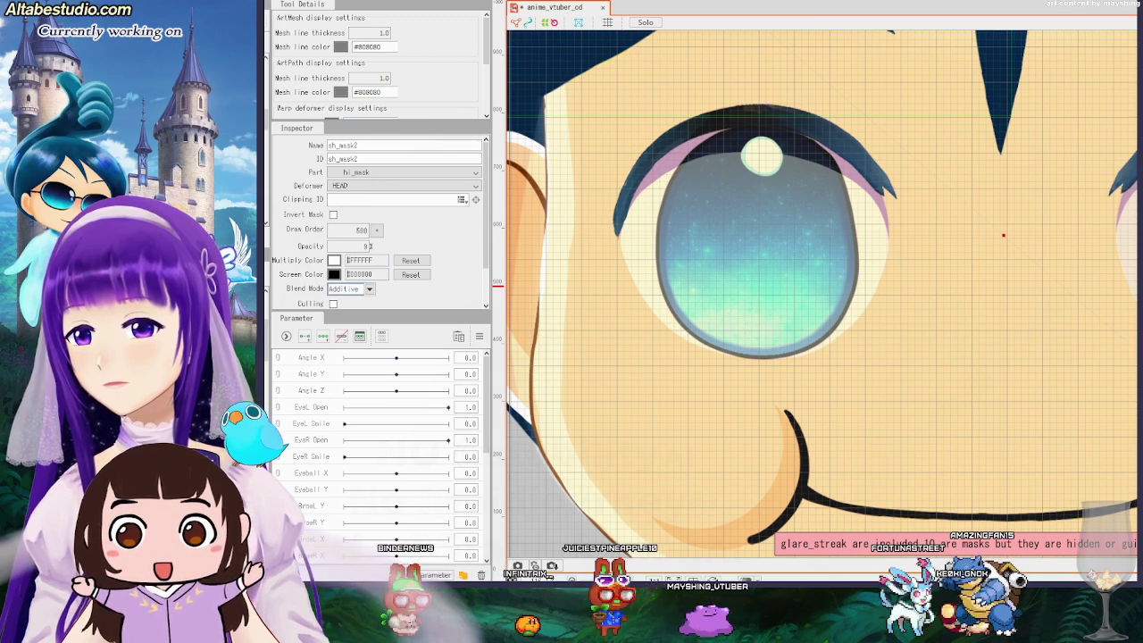
left_click(215, 255)
left_click(215, 268)
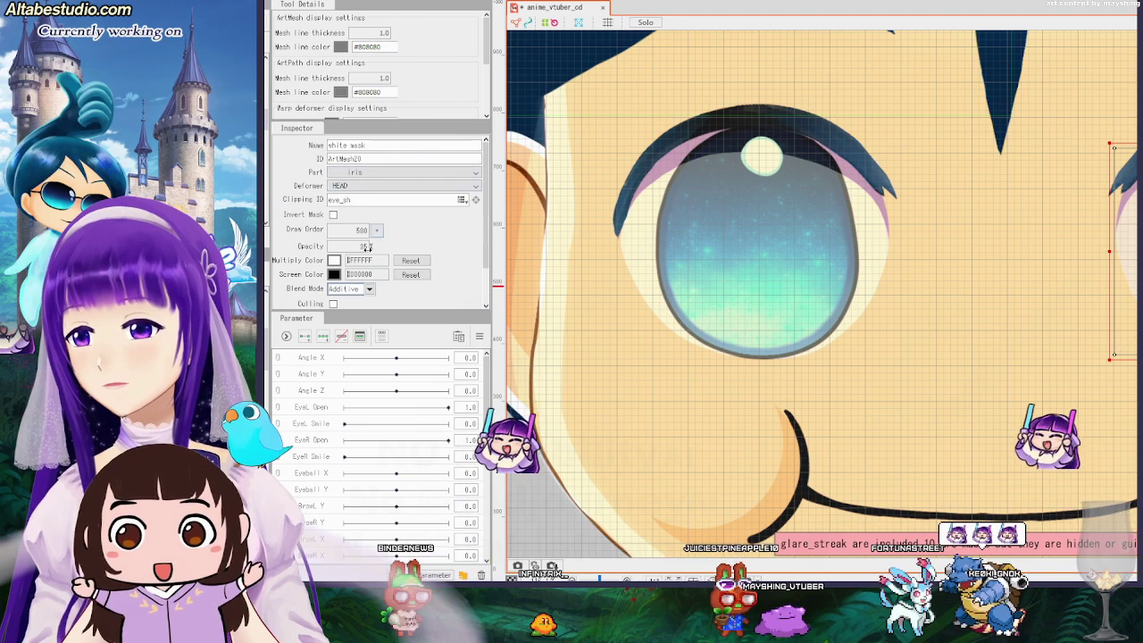
left_click(367, 248)
type("22")
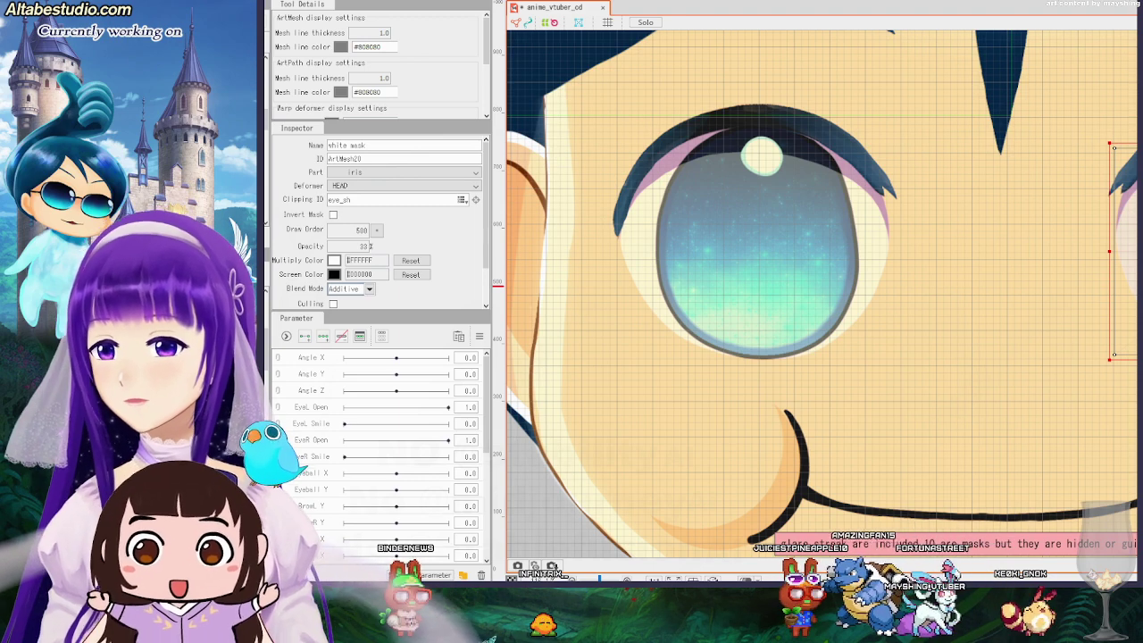
scroll(370, 247, "up", 2)
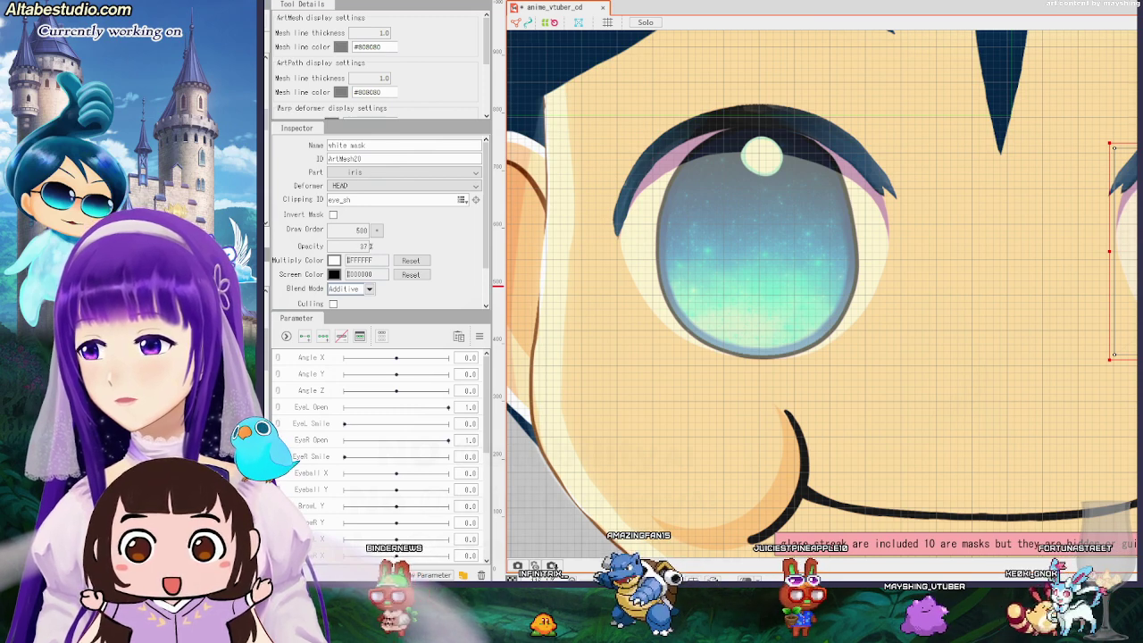
Try the Normal blend mode on the sh_mask2 mesh and set it back to Additive.
left_click(1131, 397)
scroll(1135, 391, "down", 3)
left_click_drag(1139, 409, 1081, 405)
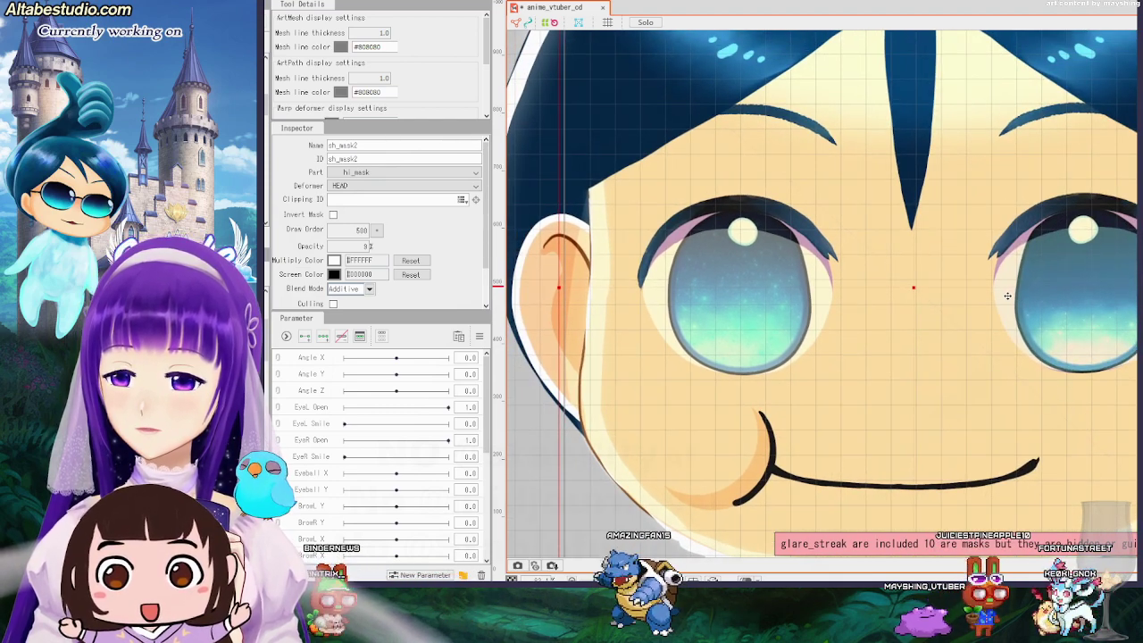
scroll(1007, 296, "up", 2)
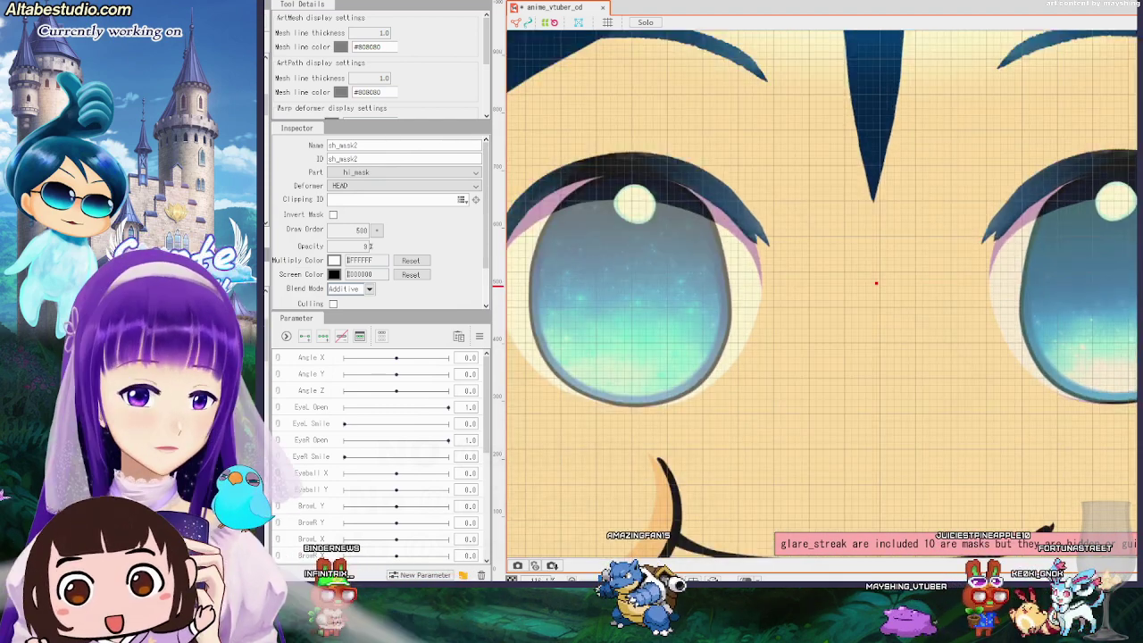
left_click_drag(1111, 447, 1077, 449)
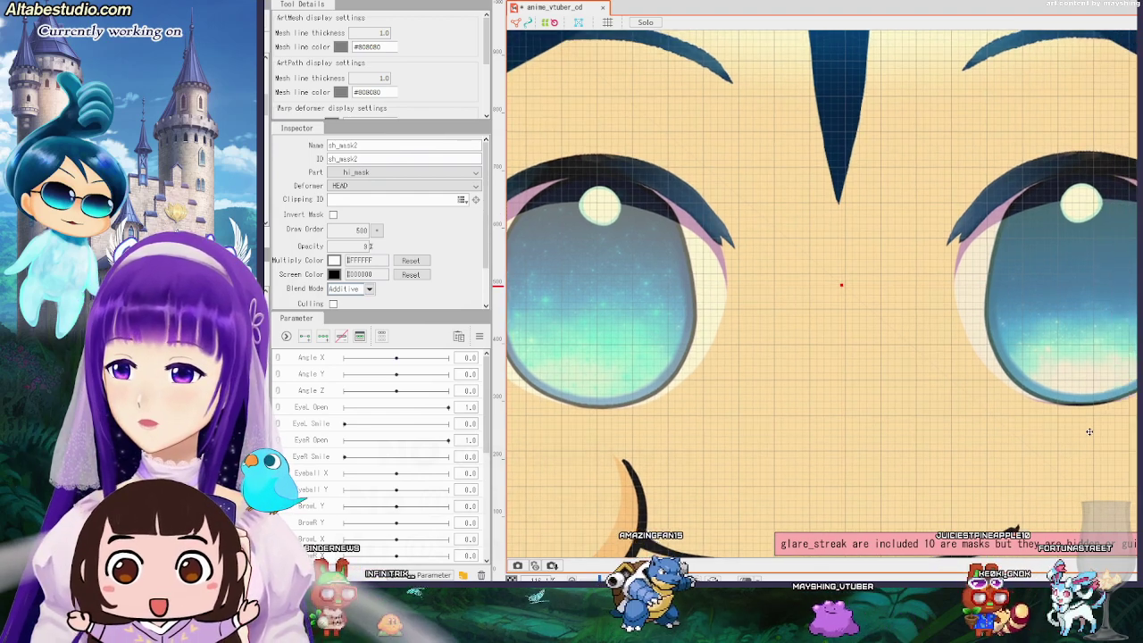
left_click(370, 291)
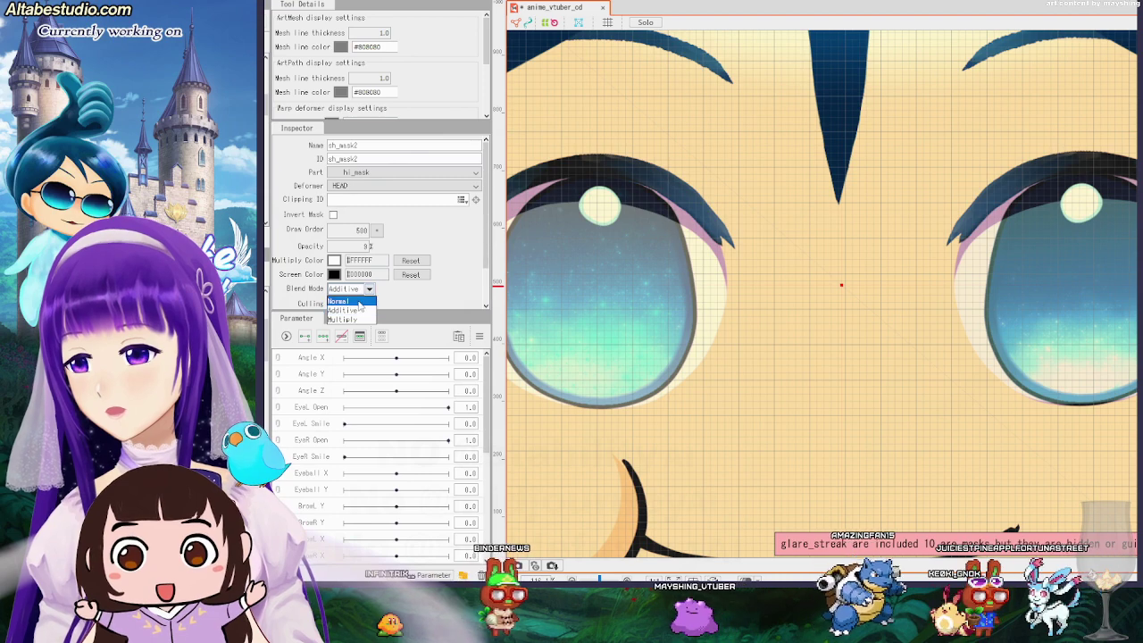
left_click(357, 301)
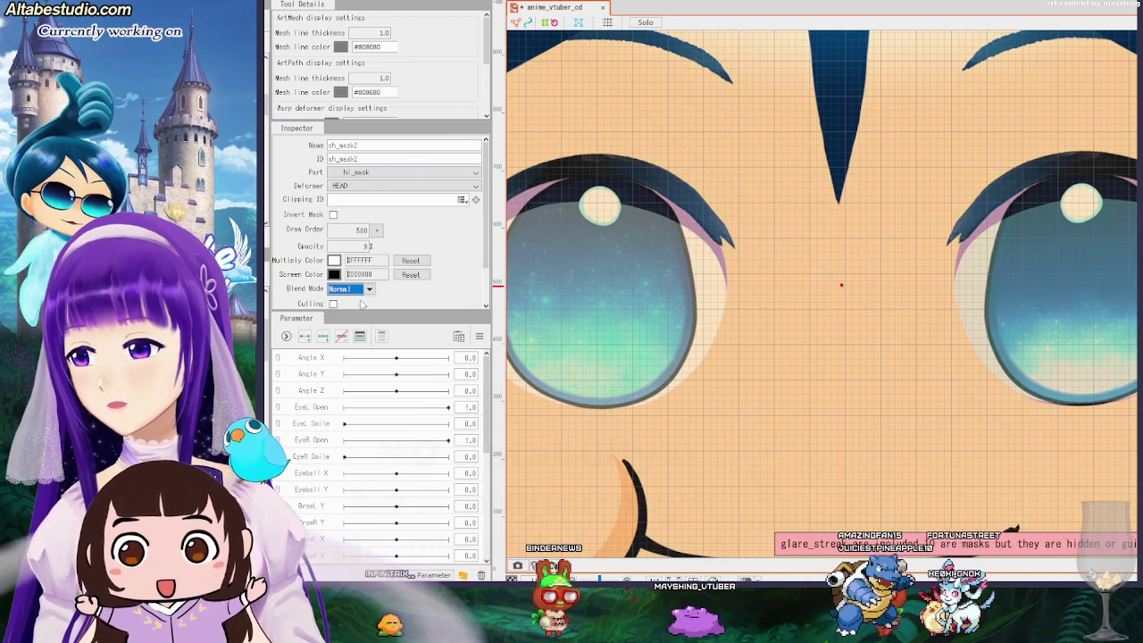
left_click(368, 291)
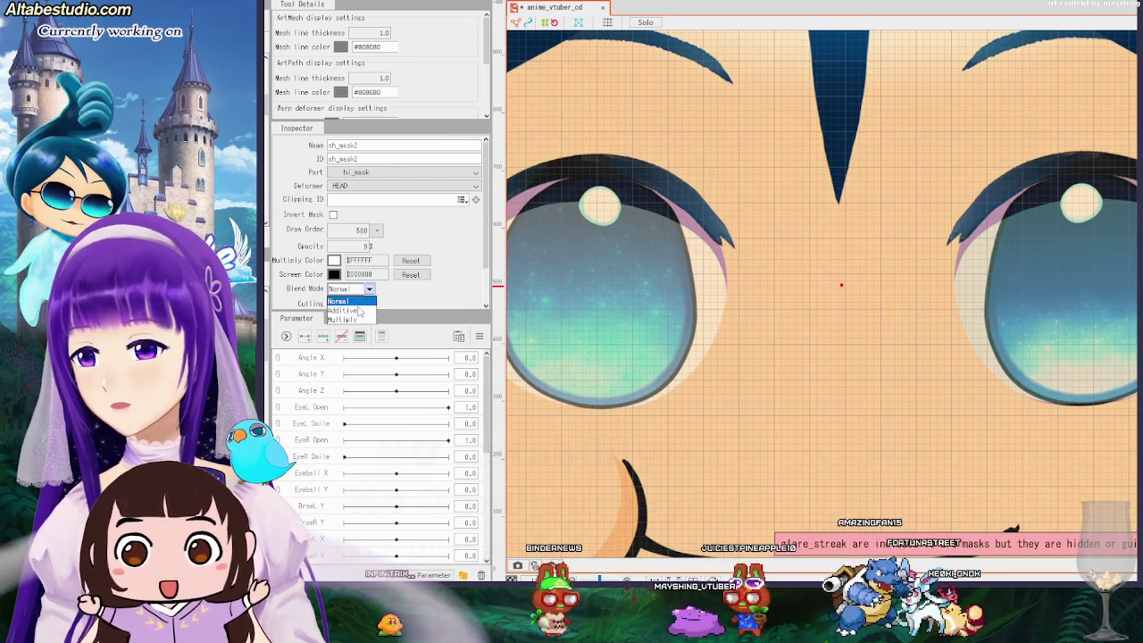
left_click(346, 310)
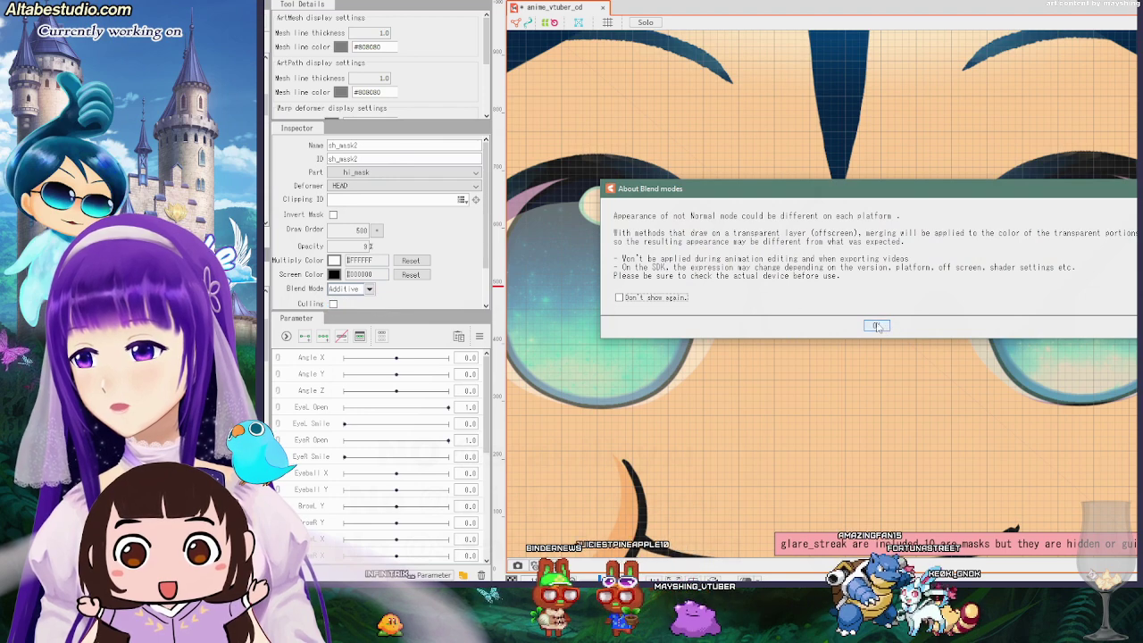
left_click(876, 326)
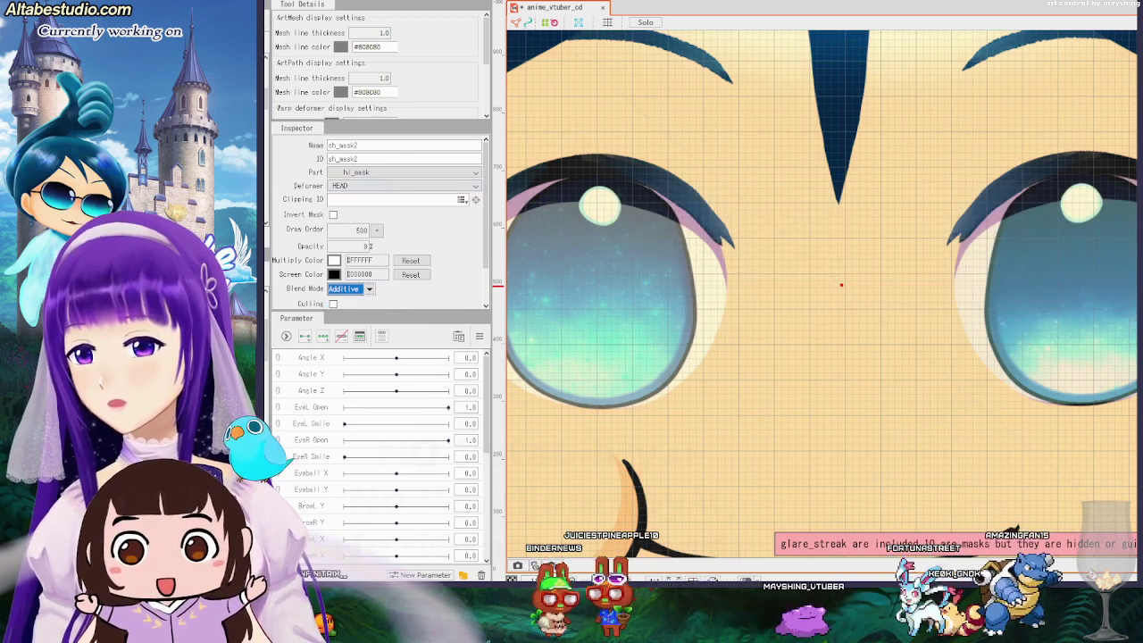
Toggle the visibility of the sh_mask2 mesh to compare the face and eye colours with and without it.
key("ctrl+h")
key("ctrl+h")
key("ctrl+h")
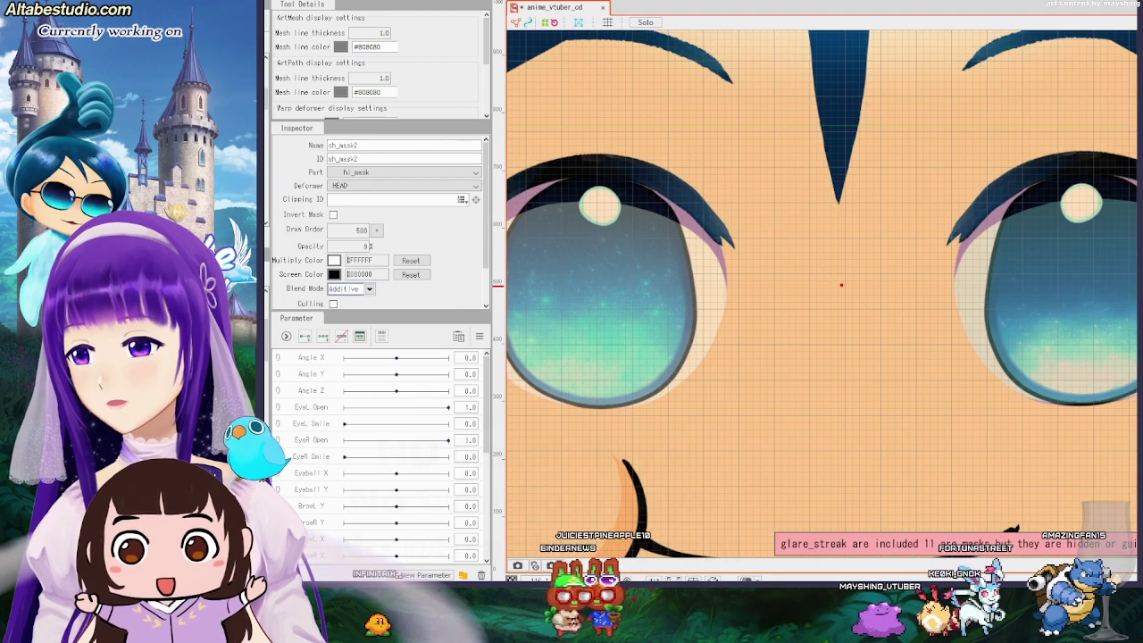
scroll(853, 372, "down", 5)
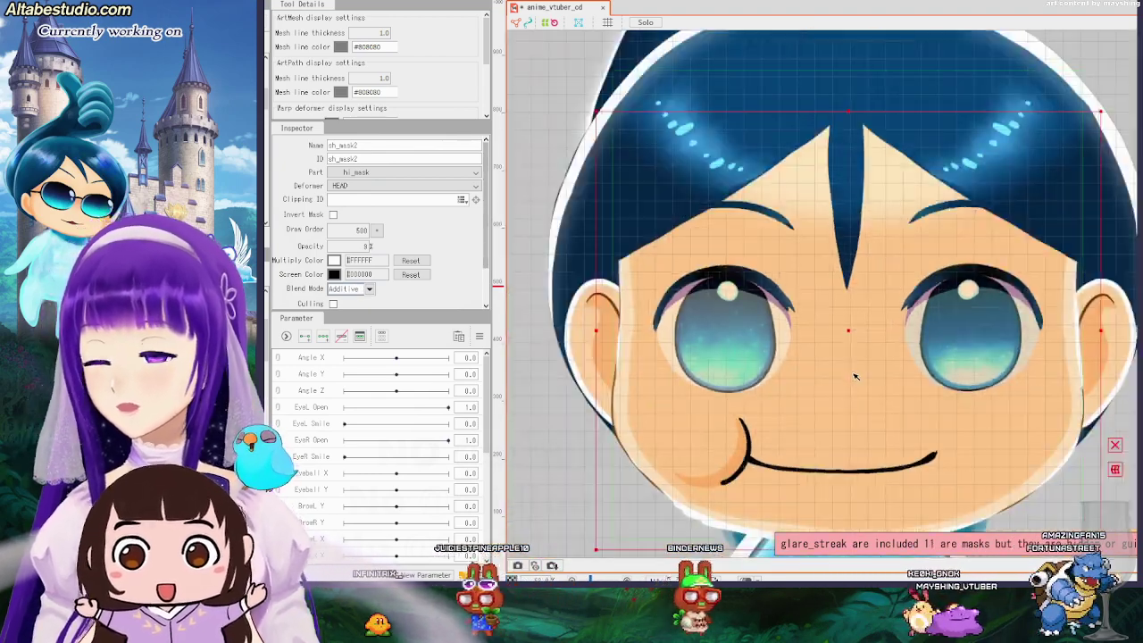
scroll(852, 372, "up", 4)
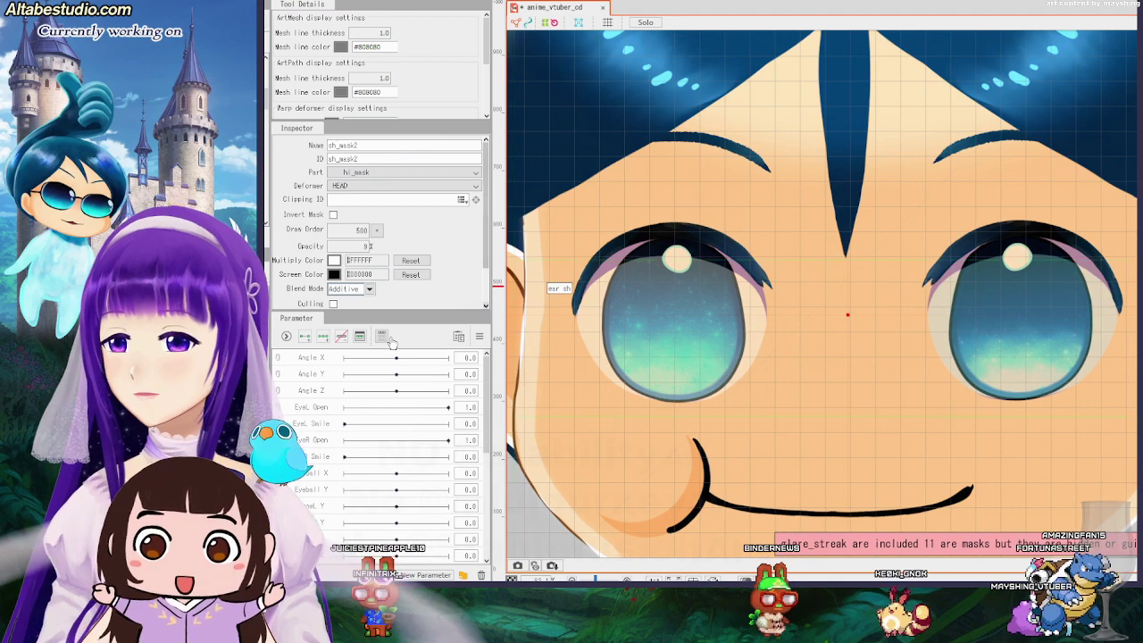
left_click(940, 317)
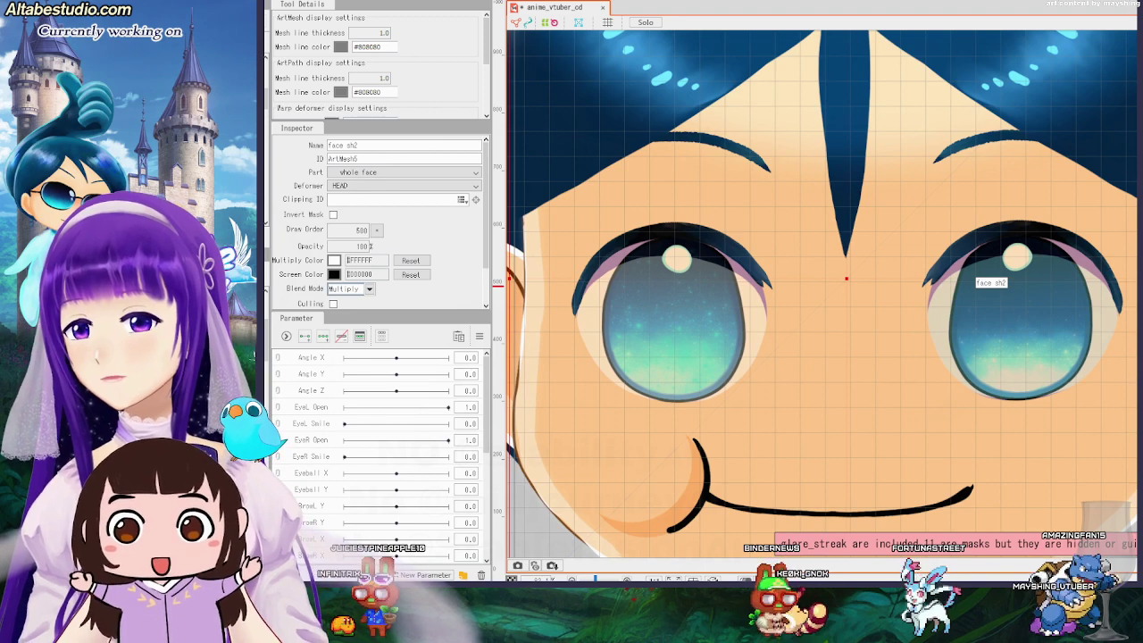
left_click(970, 274)
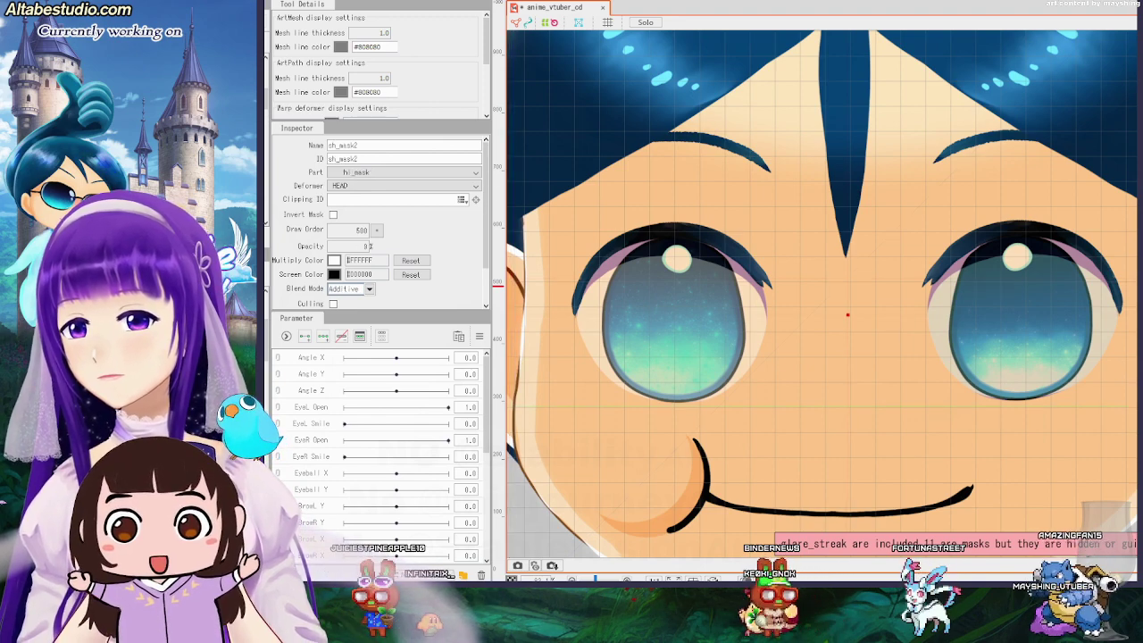
key("ctrl+h")
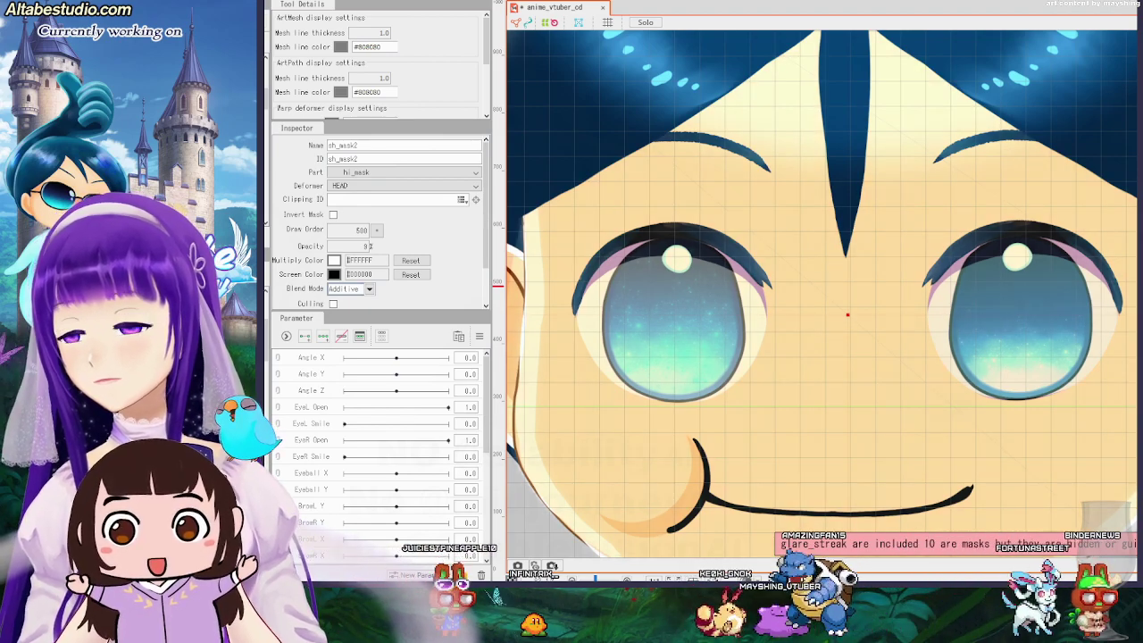
Move the sh_mask2 mesh slightly upward on the face and hide it.
scroll(847, 314, "down", 3)
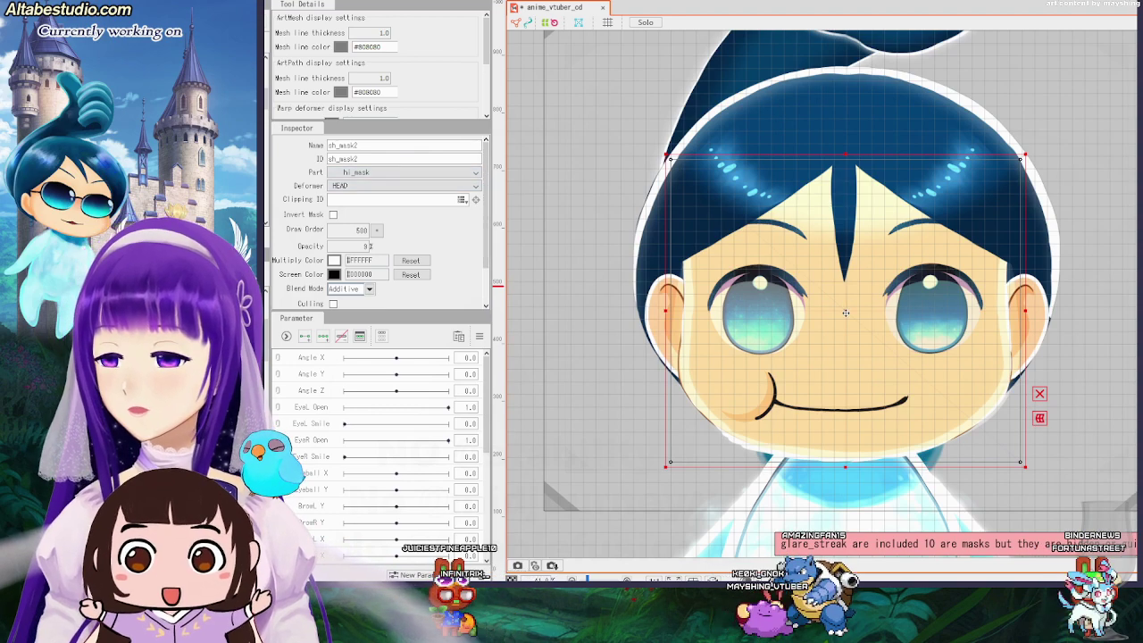
left_click_drag(845, 313, 843, 289)
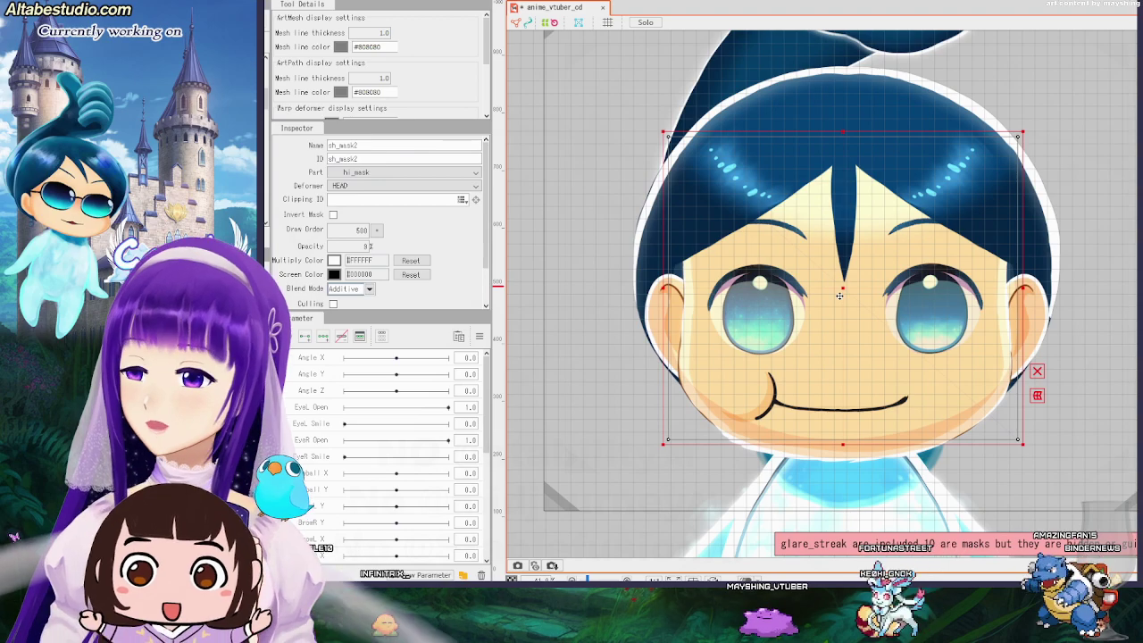
left_click_drag(848, 287, 877, 324)
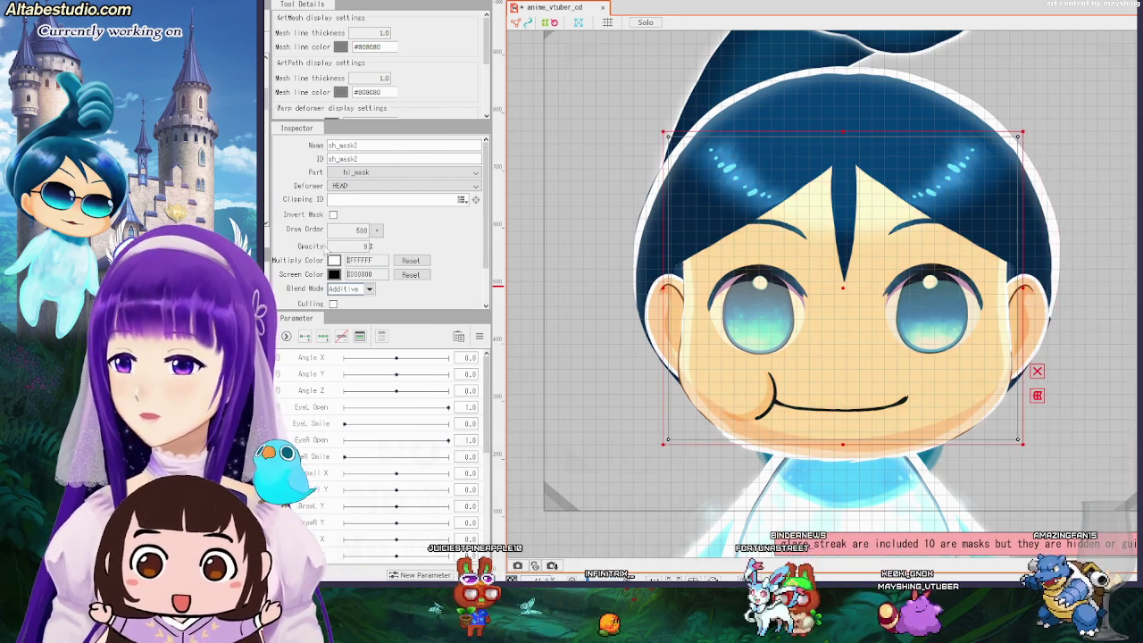
key("ctrl+h")
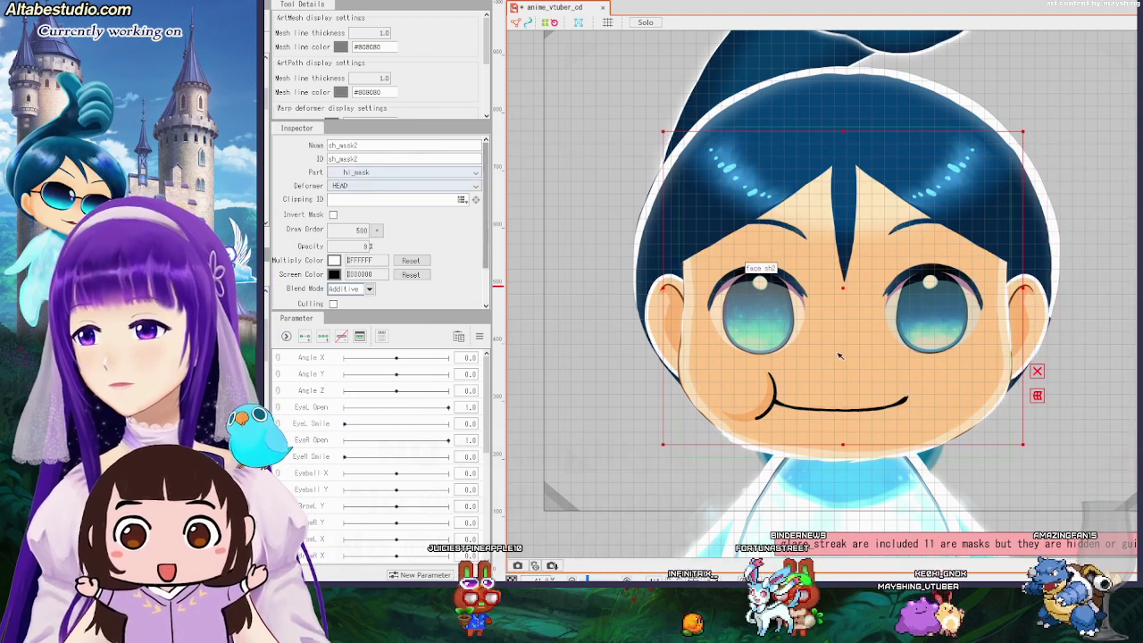
Set the opacity of the white mask mesh in the iris part to 42%.
scroll(866, 326, "up", 4)
scroll(866, 326, "down", 2)
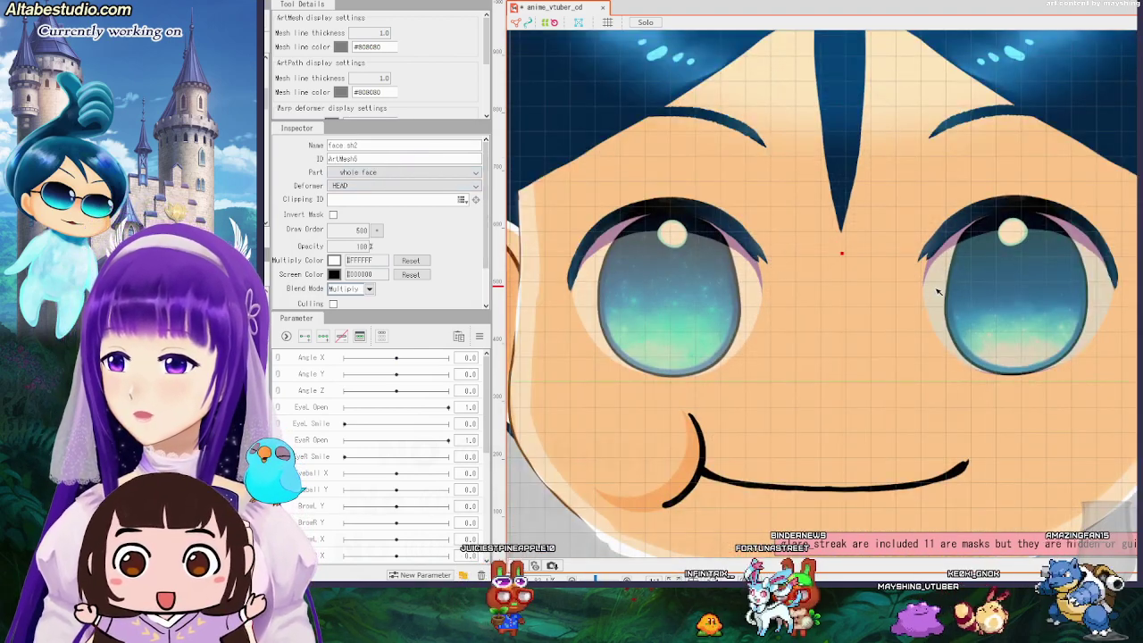
left_click(973, 254)
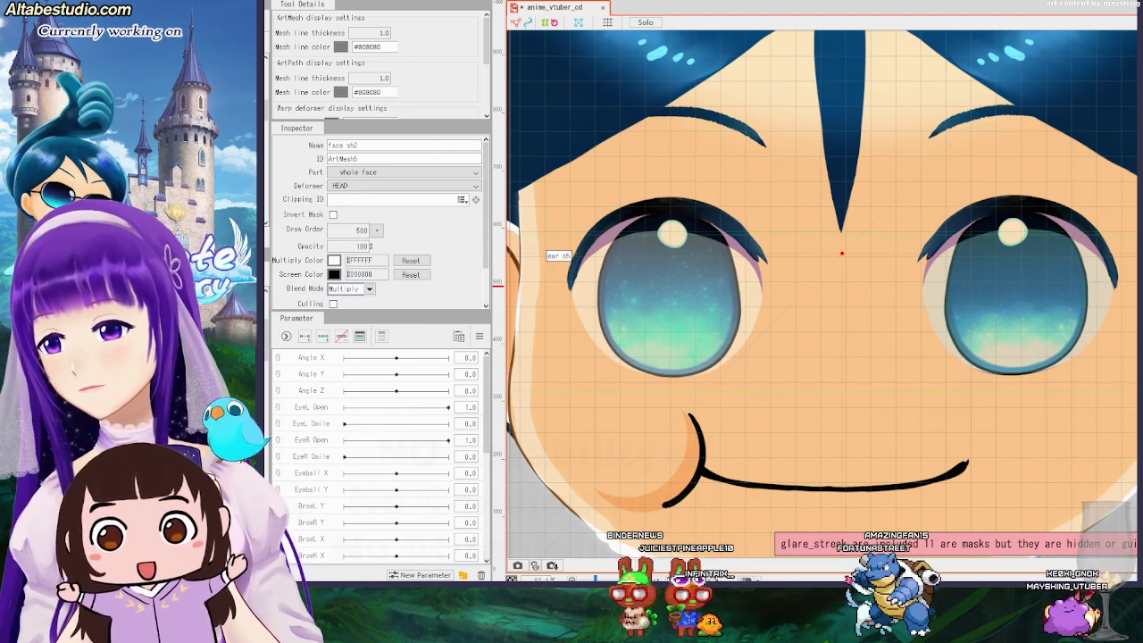
left_click(1016, 301)
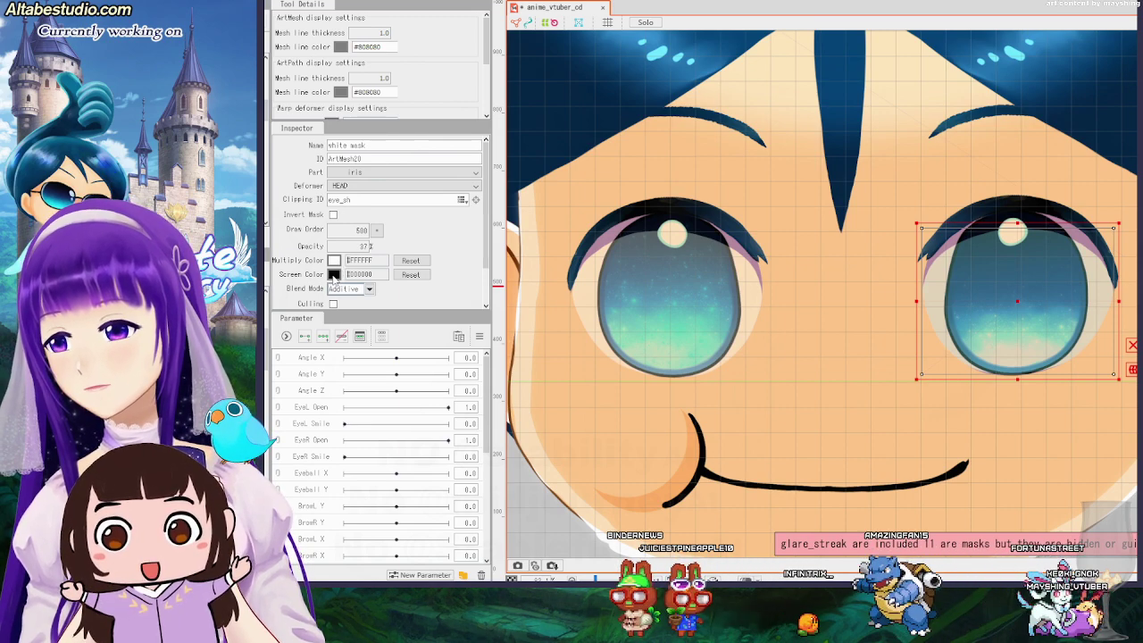
mouse_move(361, 246)
left_mouse_down()
mouse_move(347, 246)
mouse_move(363, 246)
left_mouse_up()
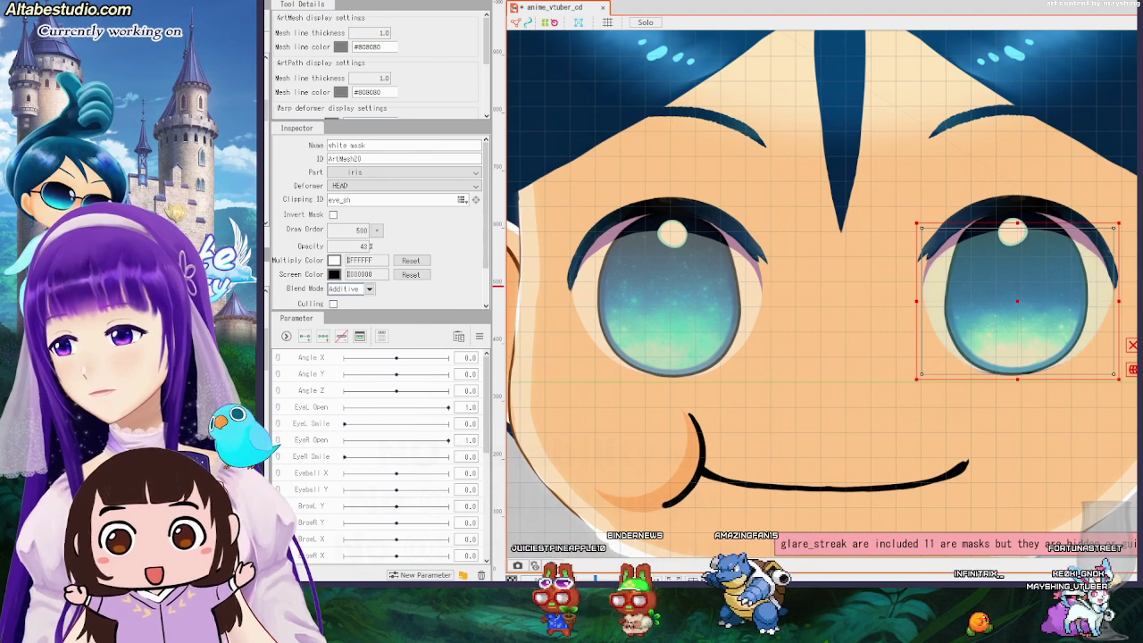
scroll(369, 246, "up", 1)
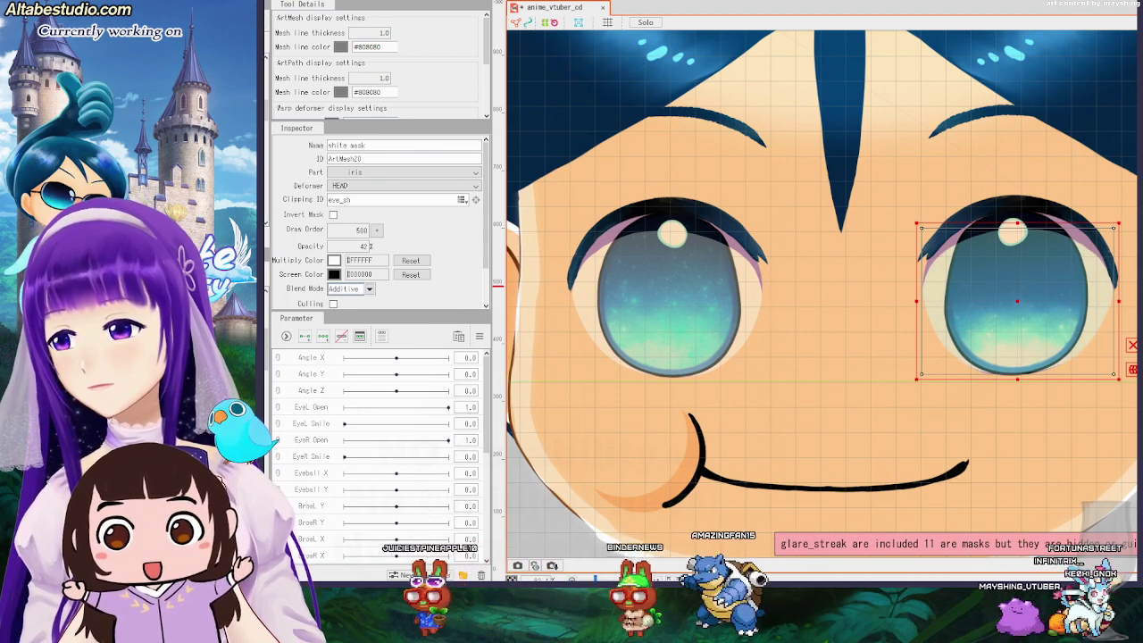
Set the screen color of the white mask mesh to the pale blue C0F3FF.
left_click(334, 274)
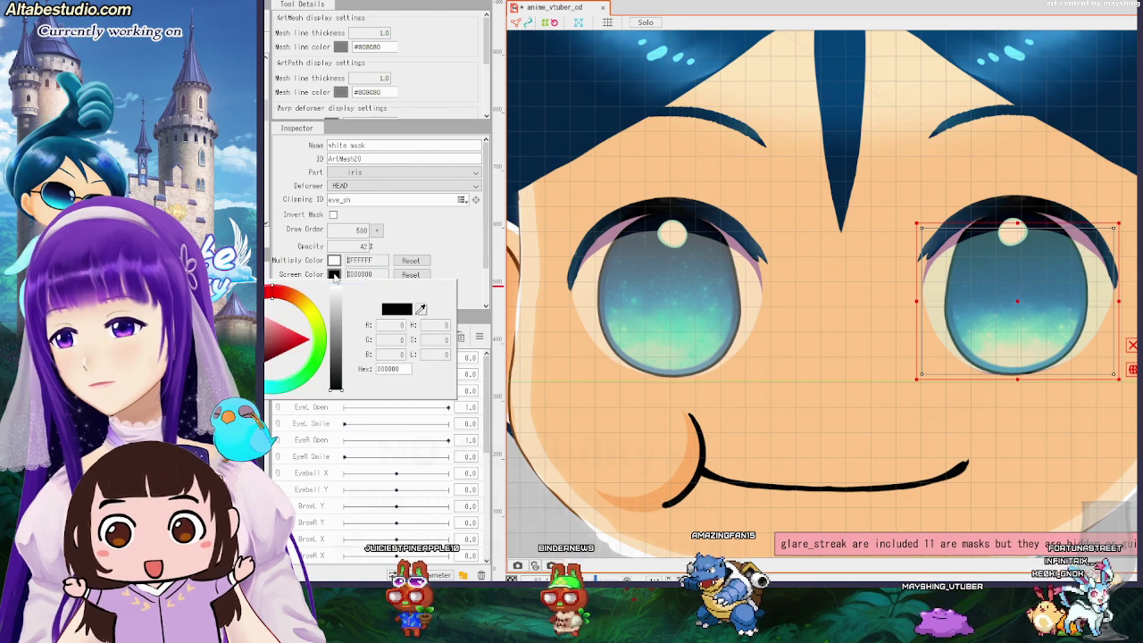
mouse_move(336, 299)
left_mouse_down()
mouse_move(338, 274)
mouse_move(338, 297)
mouse_move(341, 285)
left_mouse_up()
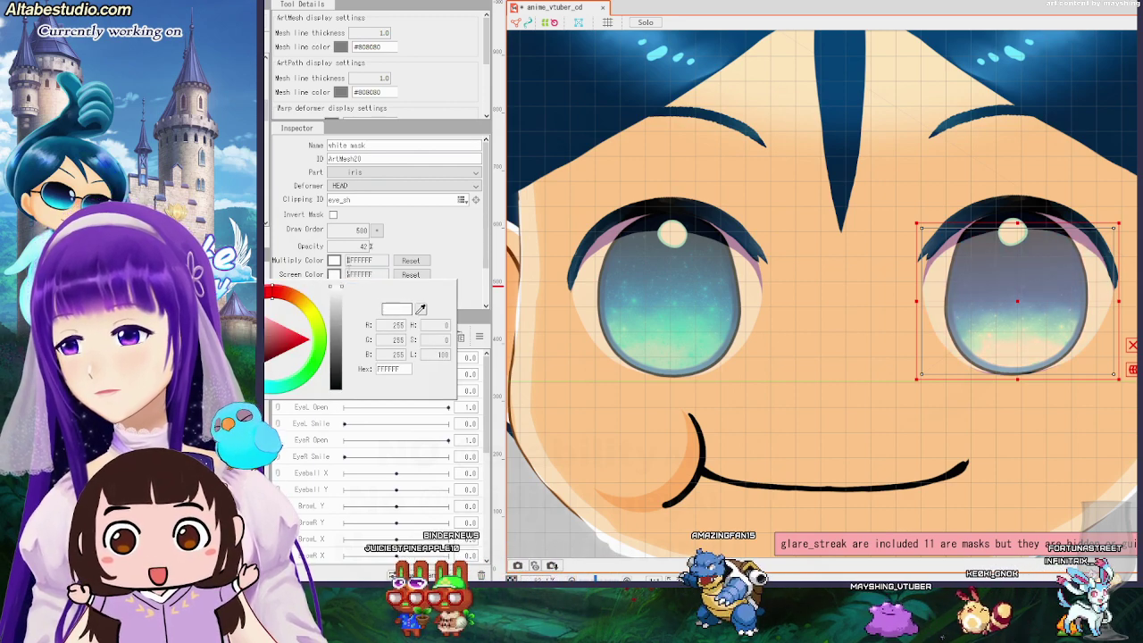
left_click(271, 319)
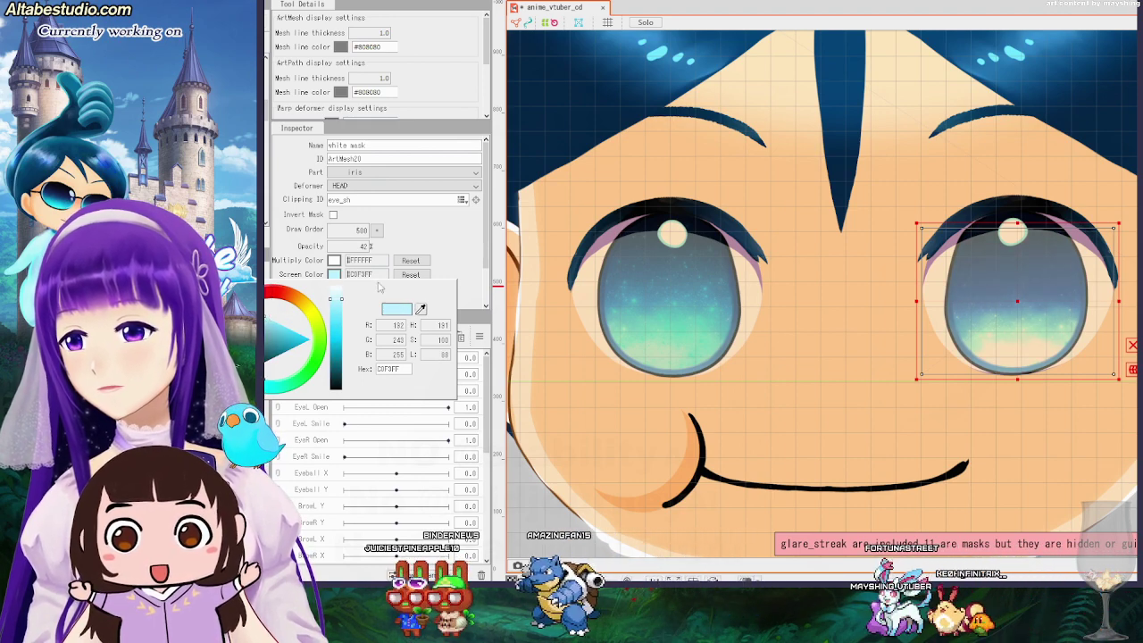
left_click(439, 239)
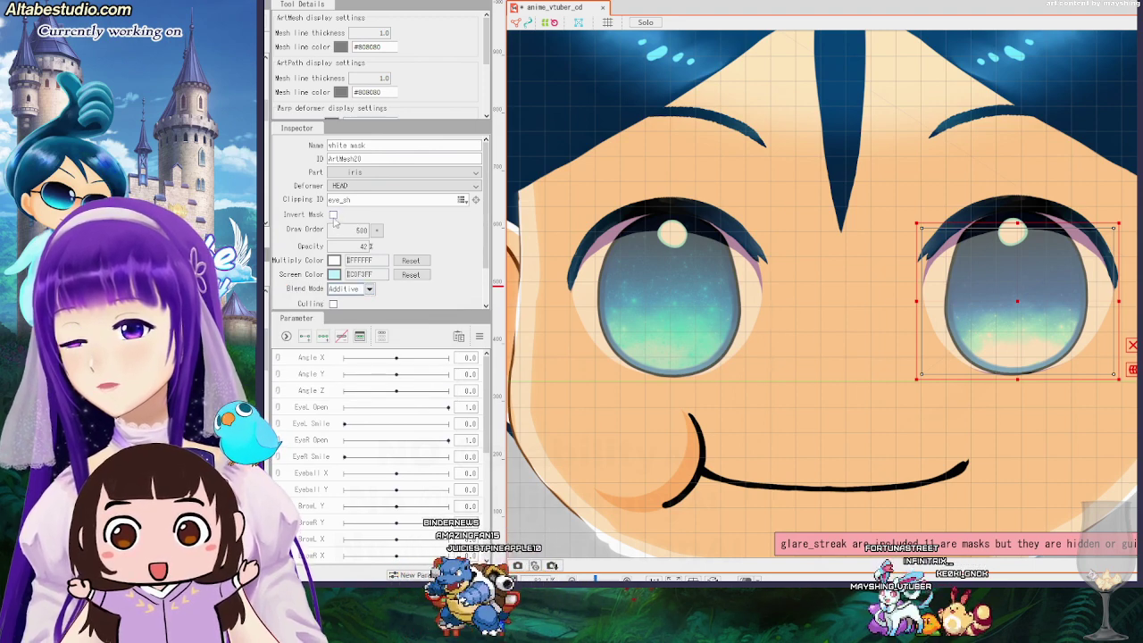
Try the Invert Mask option on the white mask mesh and turn it back off.
left_click(334, 216)
left_click(334, 216)
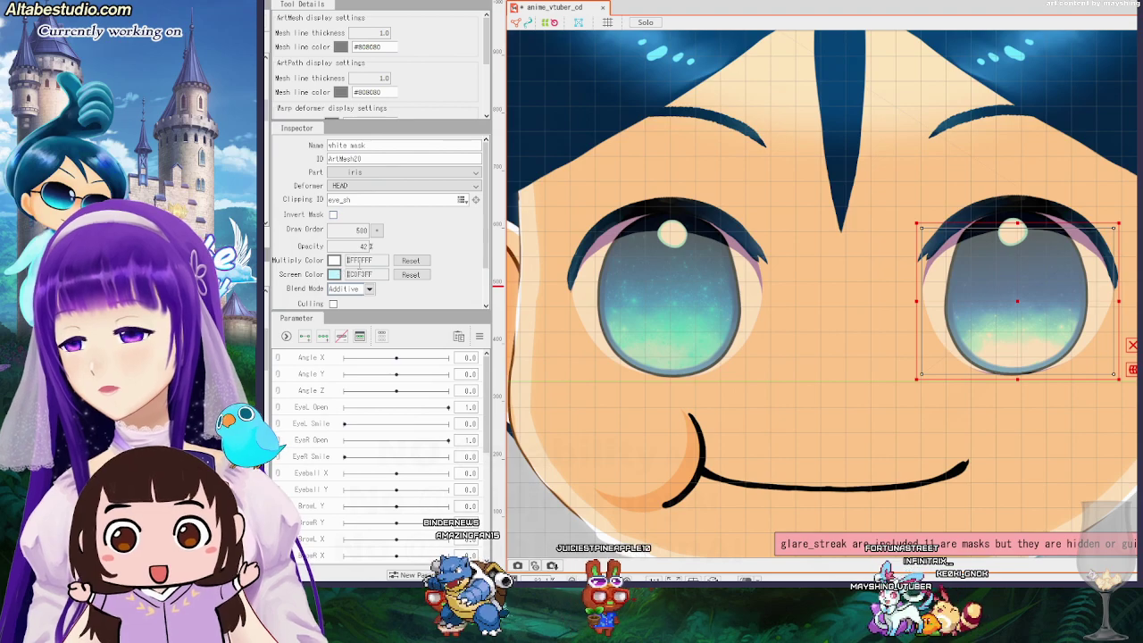
left_click(334, 216)
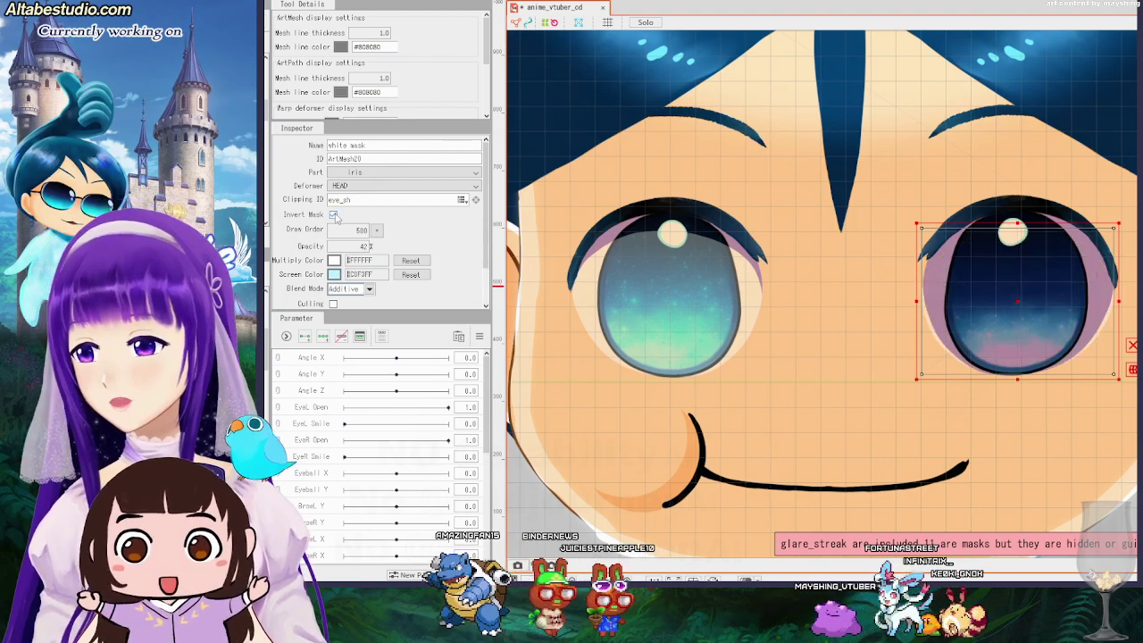
left_click(334, 215)
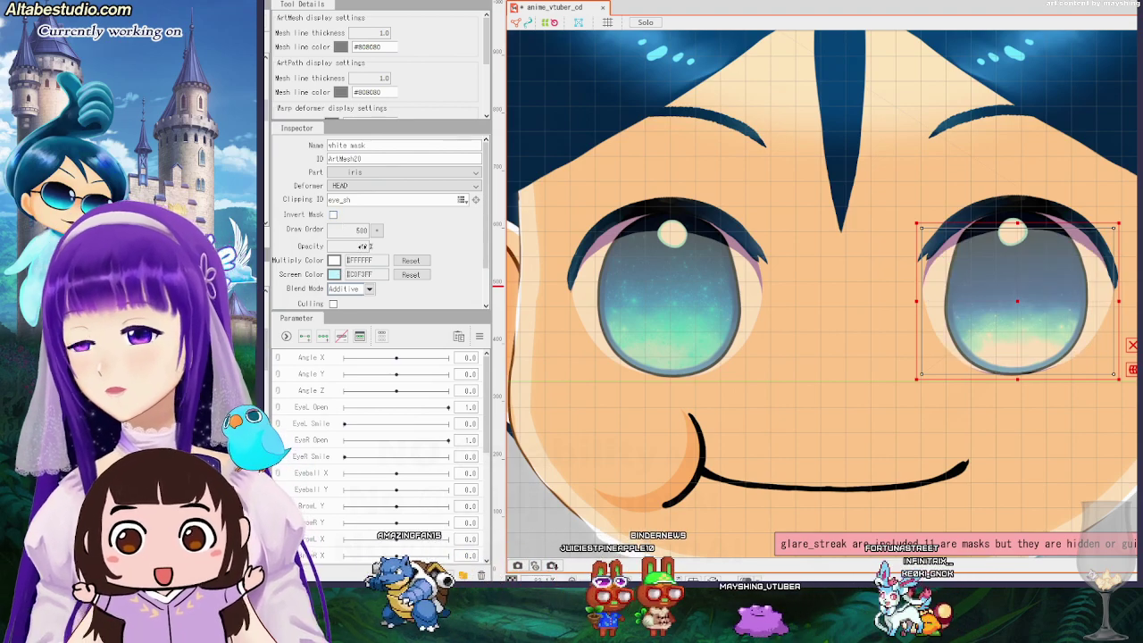
Lower the opacity of the white mask mesh slightly and test its Culling option, leaving culling off.
left_click_drag(362, 245, 367, 247)
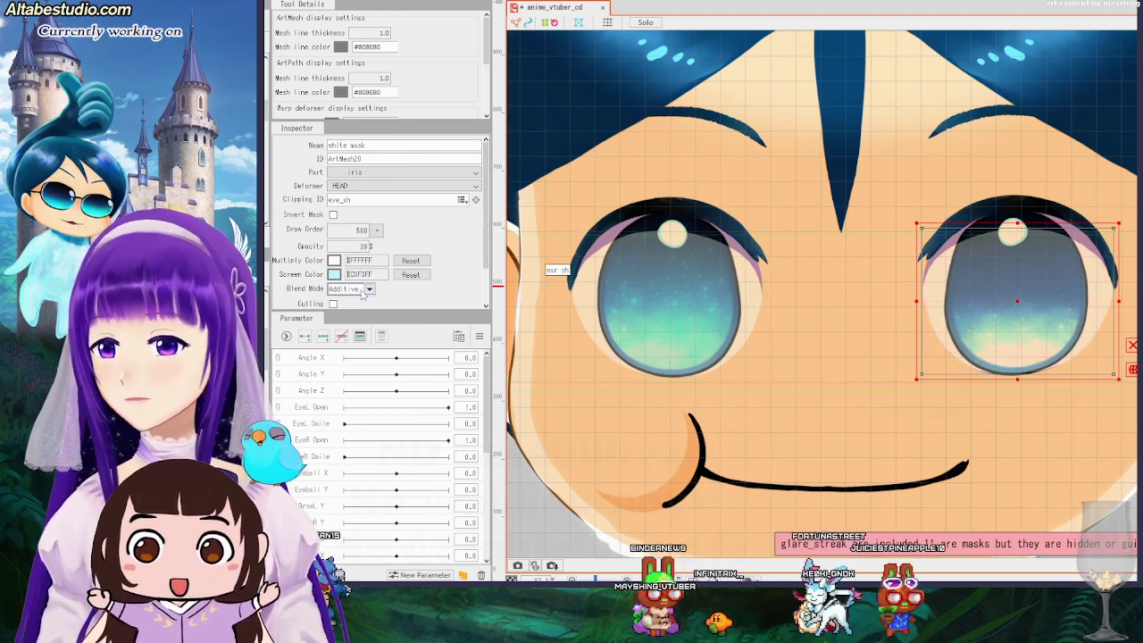
left_click(333, 304)
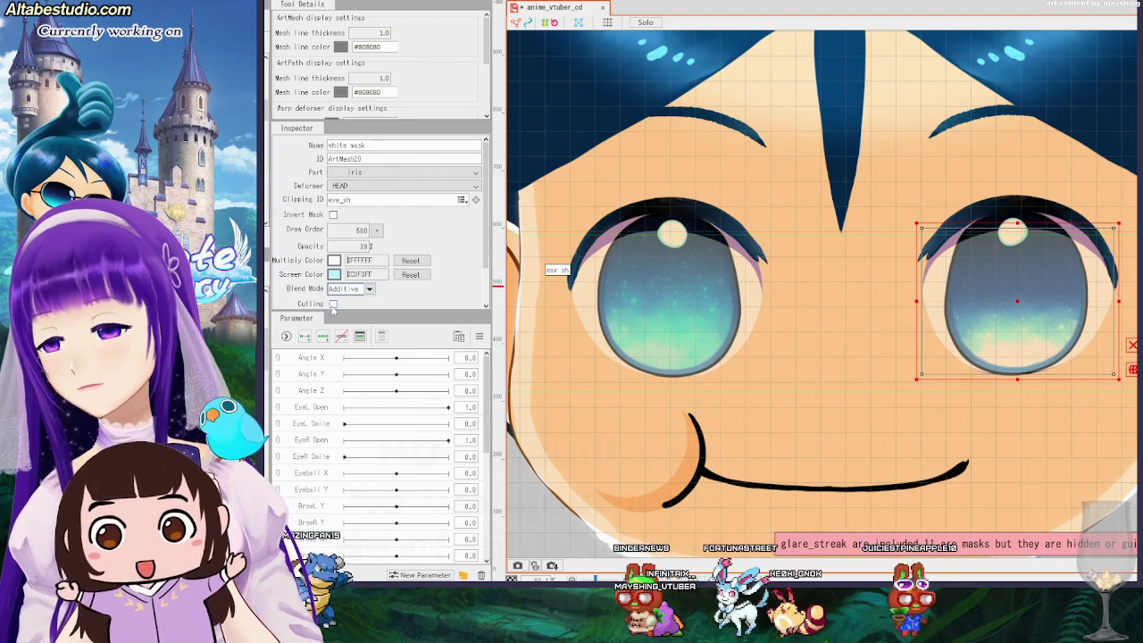
left_click(333, 303)
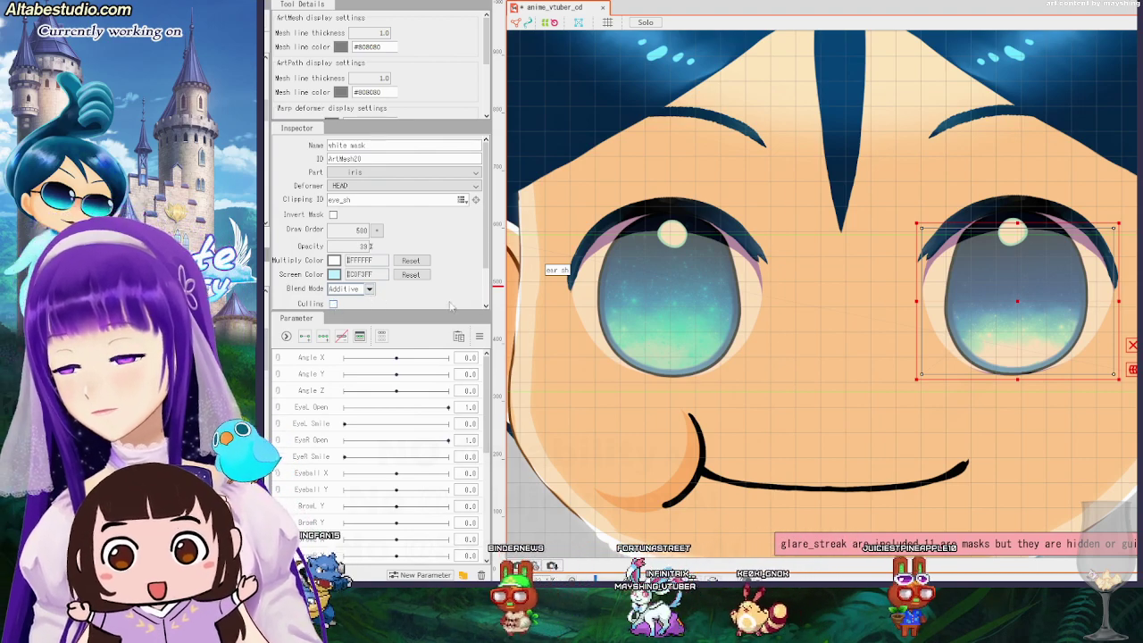
left_click(750, 317)
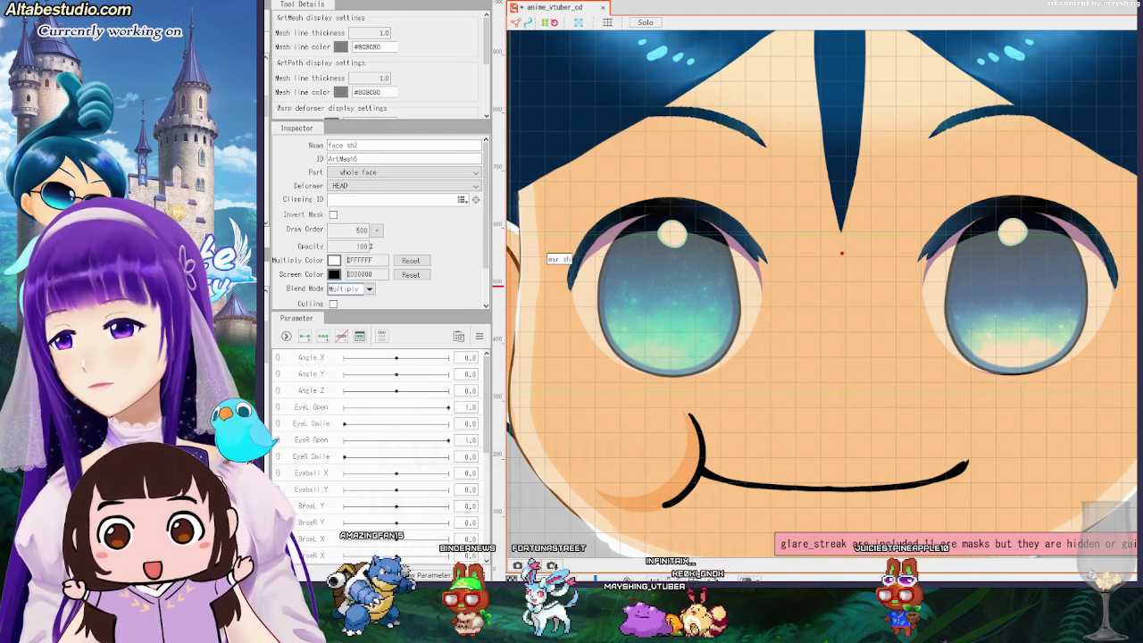
left_click(1017, 301)
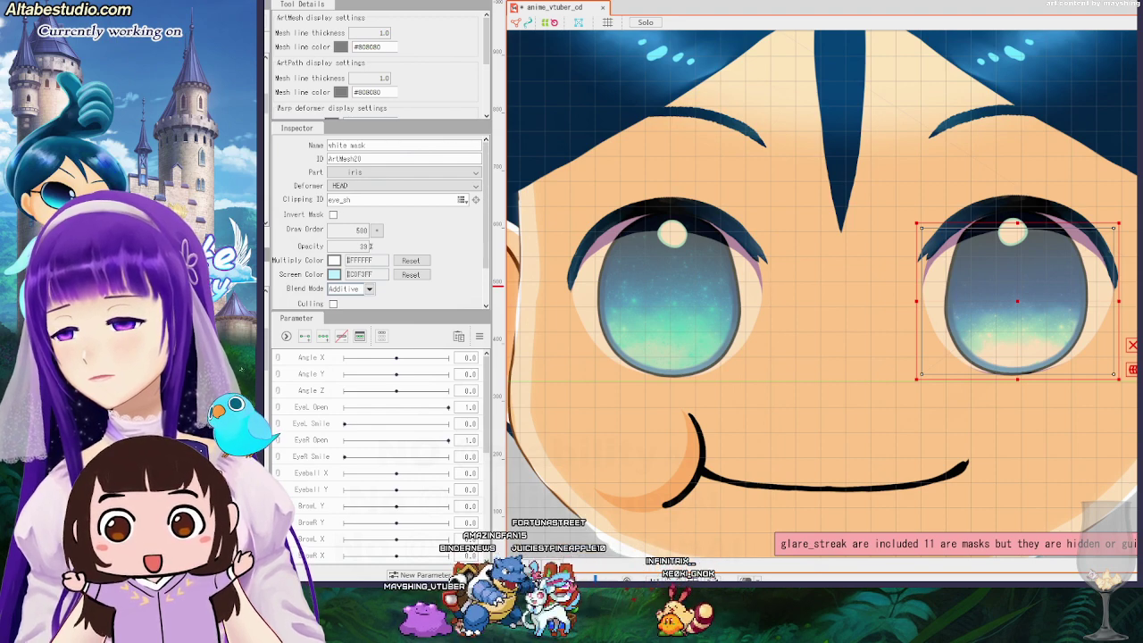
Rename the white mask Copy mesh to "white mask iris L" and set its ID to white_mask_iris_L.
left_click(667, 304)
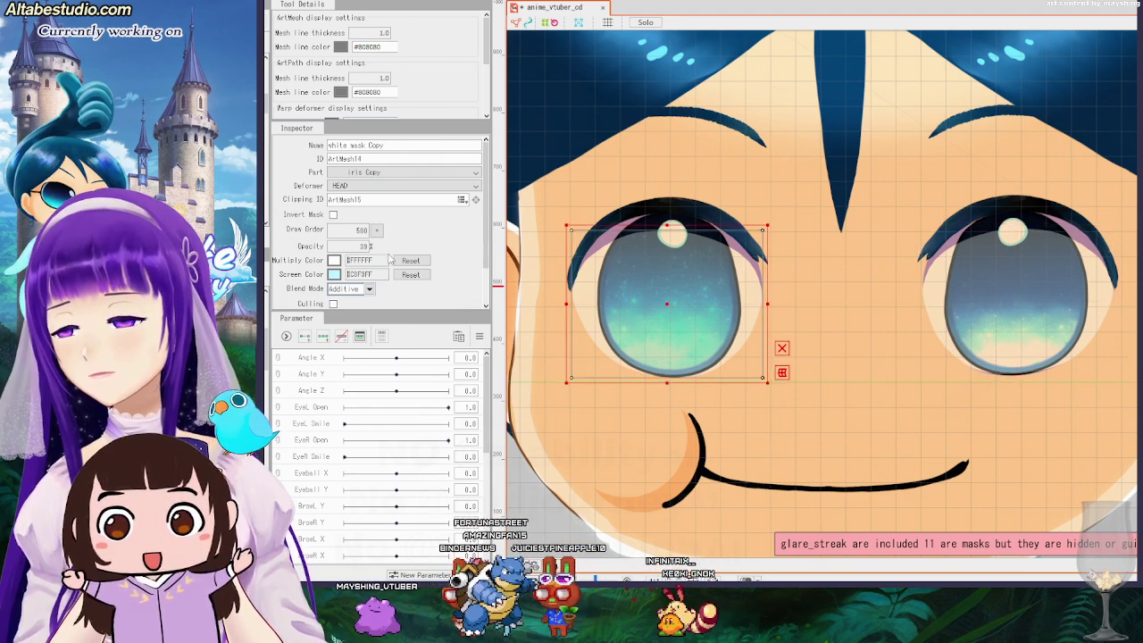
left_click_drag(362, 245, 369, 246)
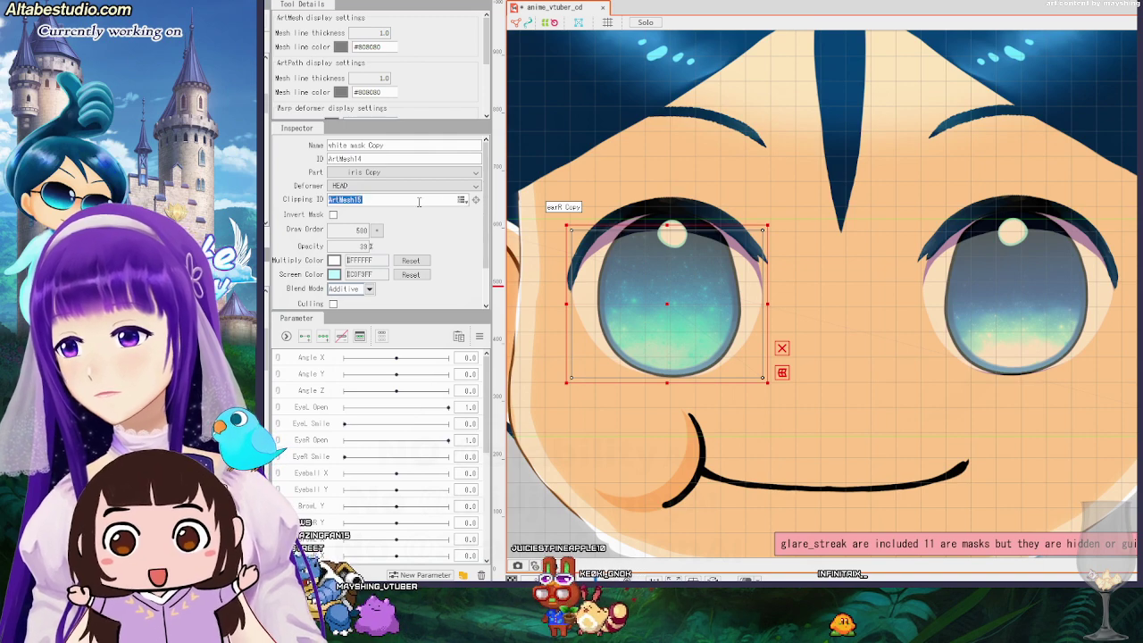
left_click_drag(384, 155, 288, 152)
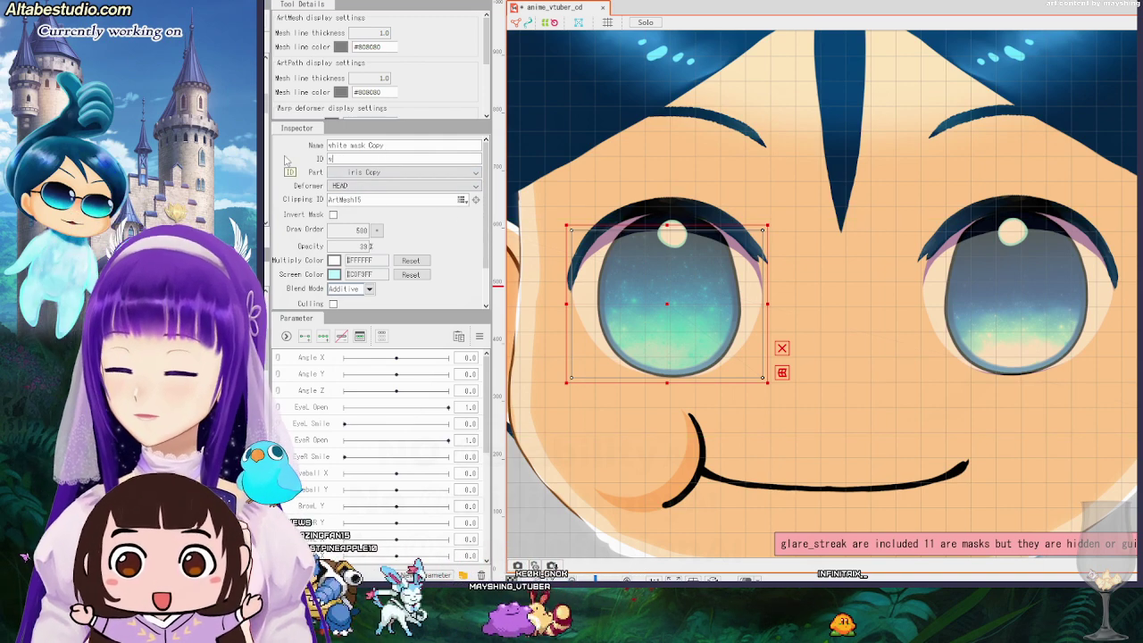
type("white_mask_")
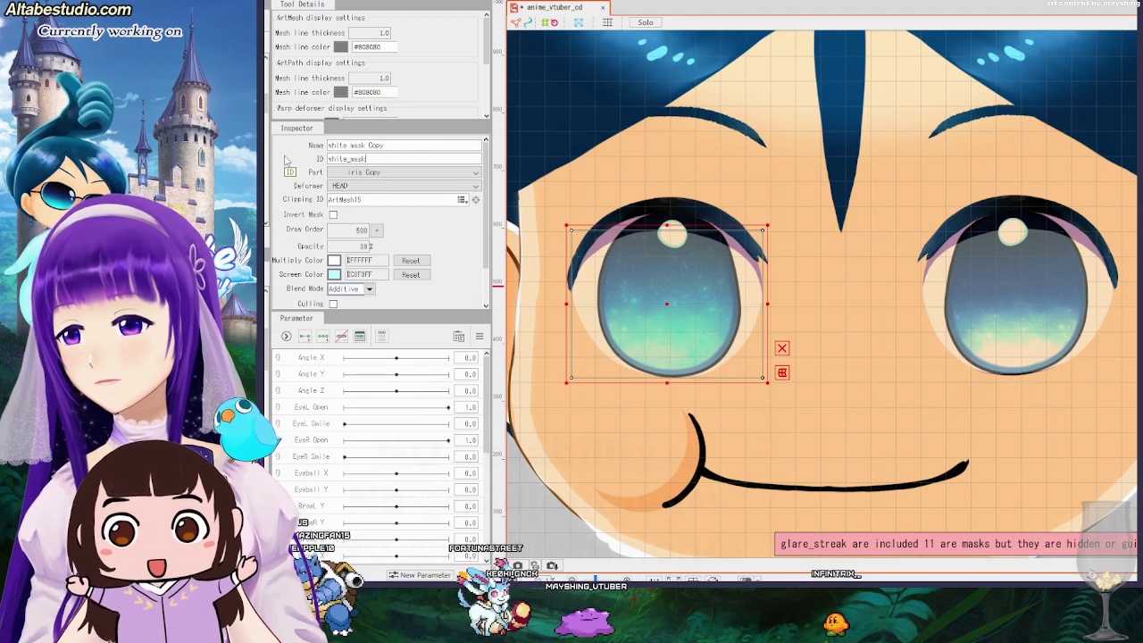
type("iris_L")
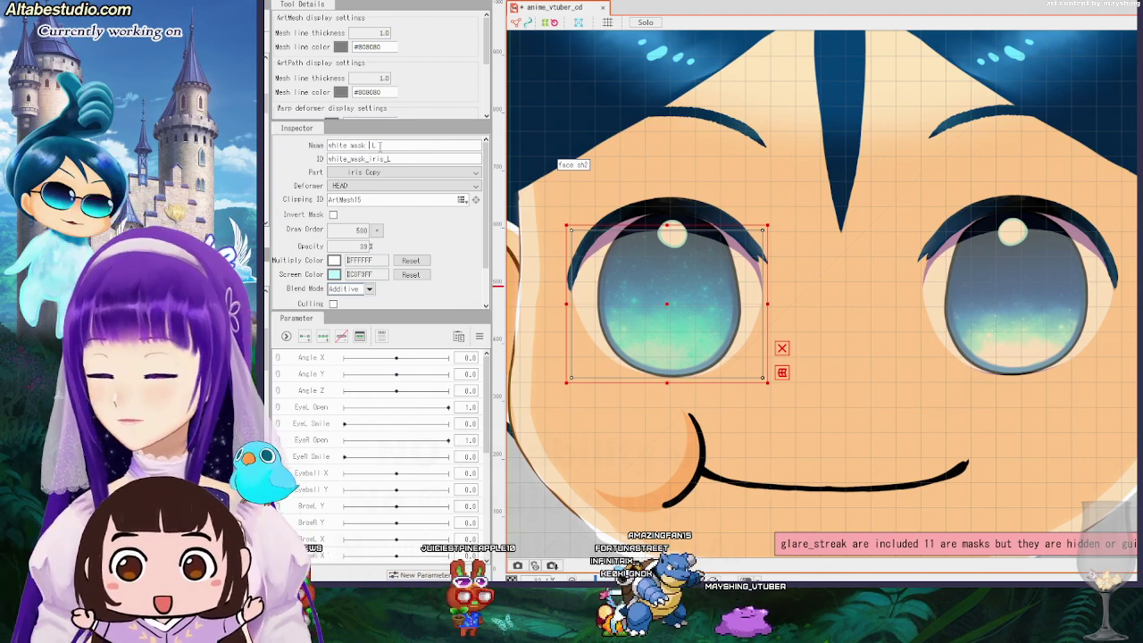
Try to replace the clipping ID of the white mask iris L mesh with an eye_sh_ ID.
double_click(431, 200)
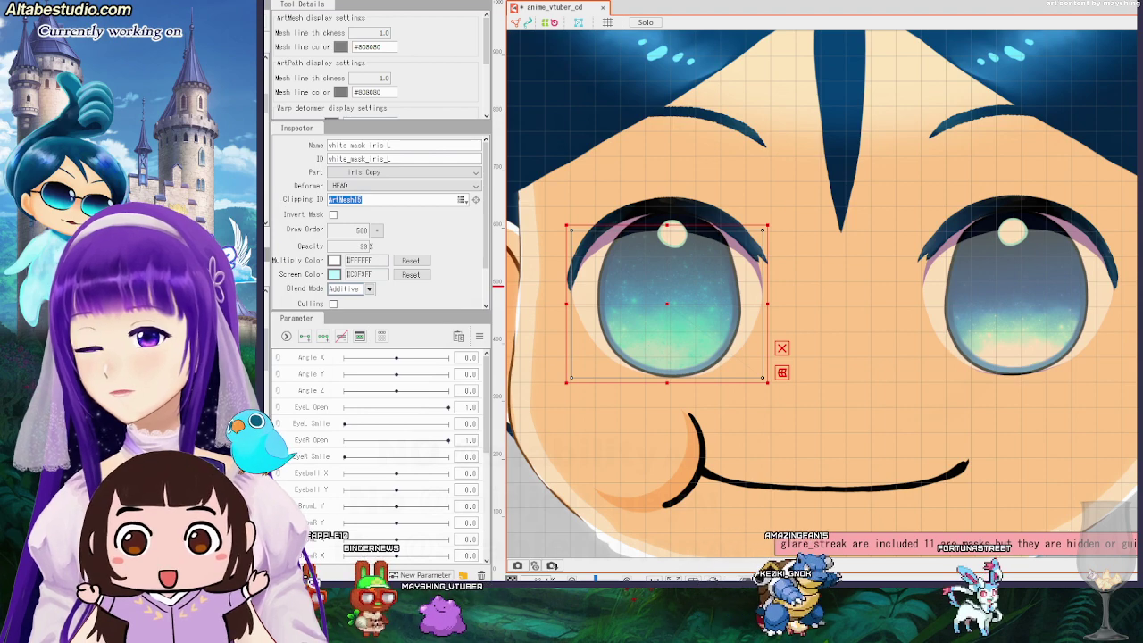
key("ctrl+z")
key("ctrl+y")
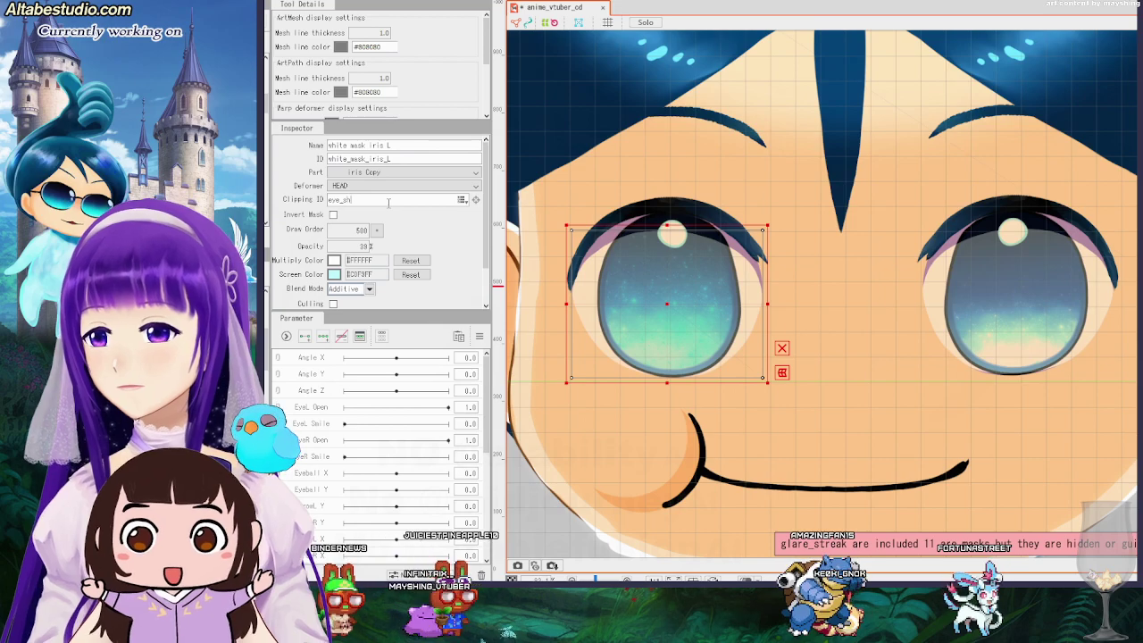
type("sh")
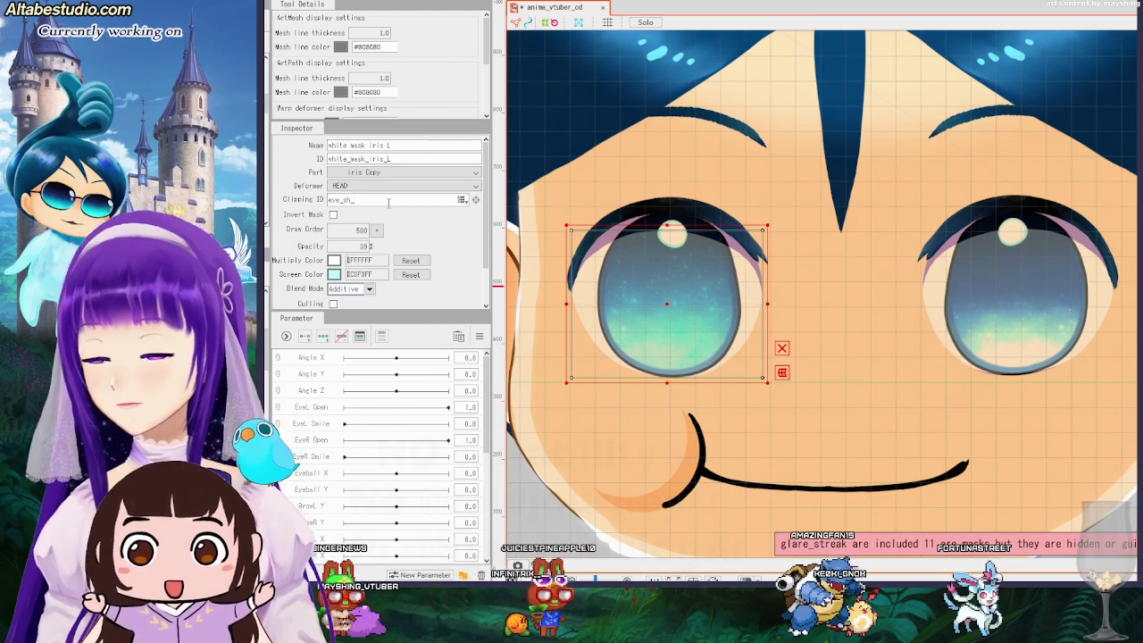
key("Return")
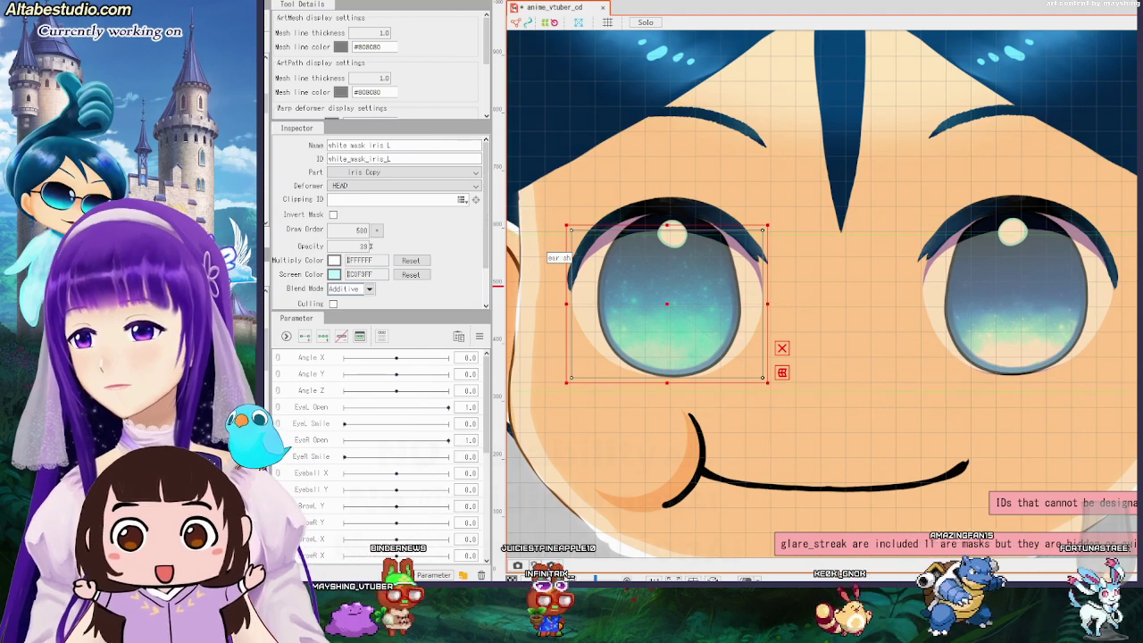
Rename the eye_sh Copy mesh to eye_sh_L and give it the matching ID eye_sh_L.
left_click(205, 290)
left_click(383, 144)
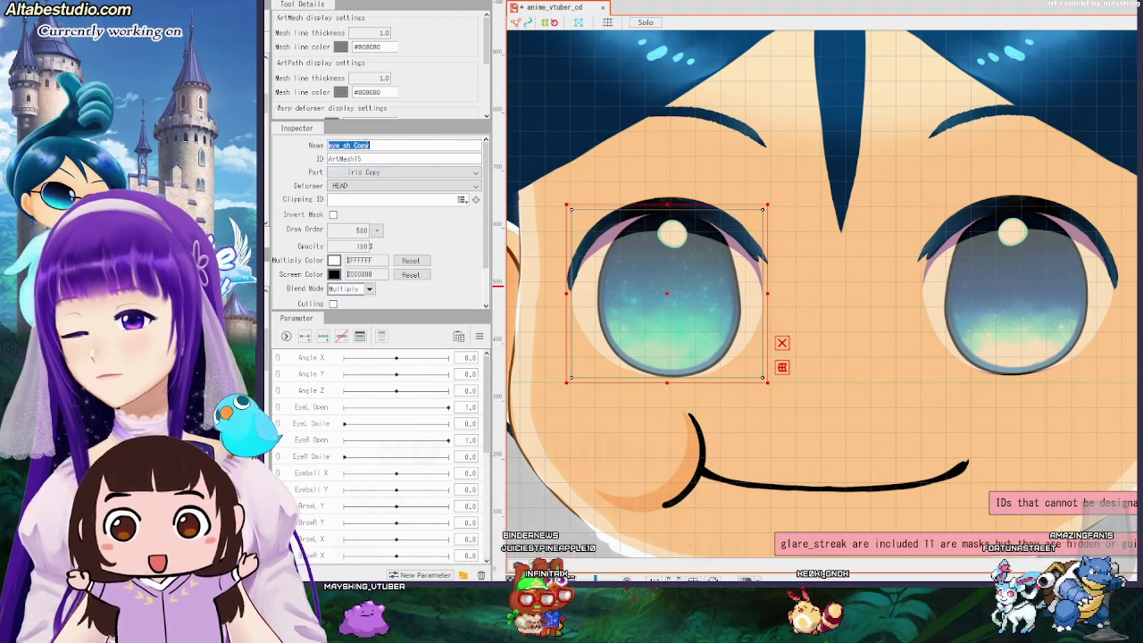
left_click(333, 159)
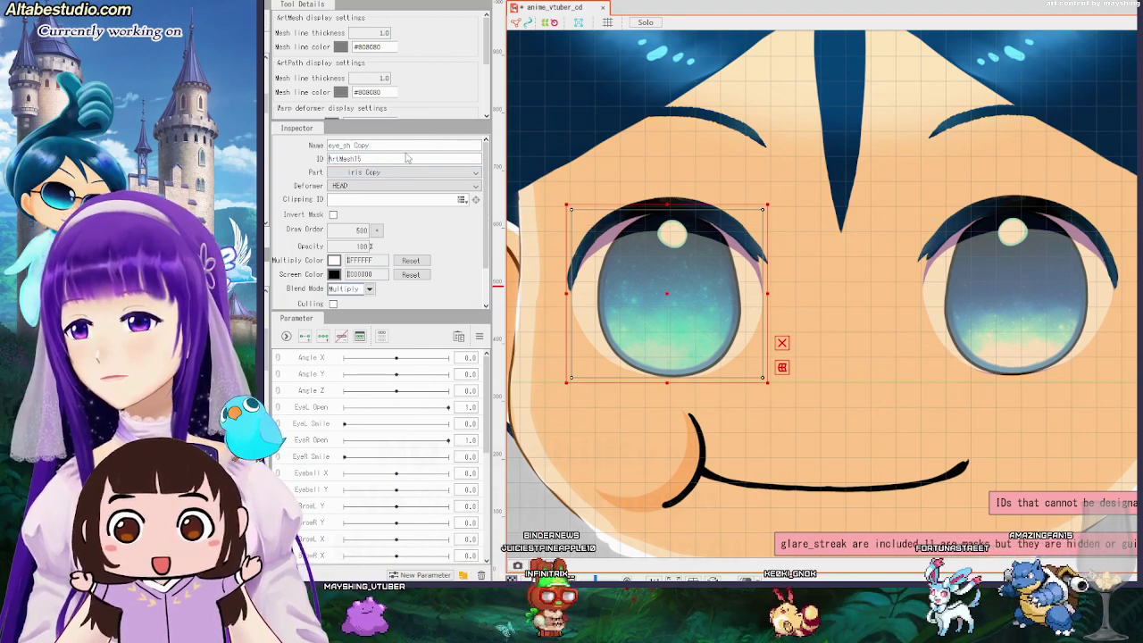
left_click(384, 145)
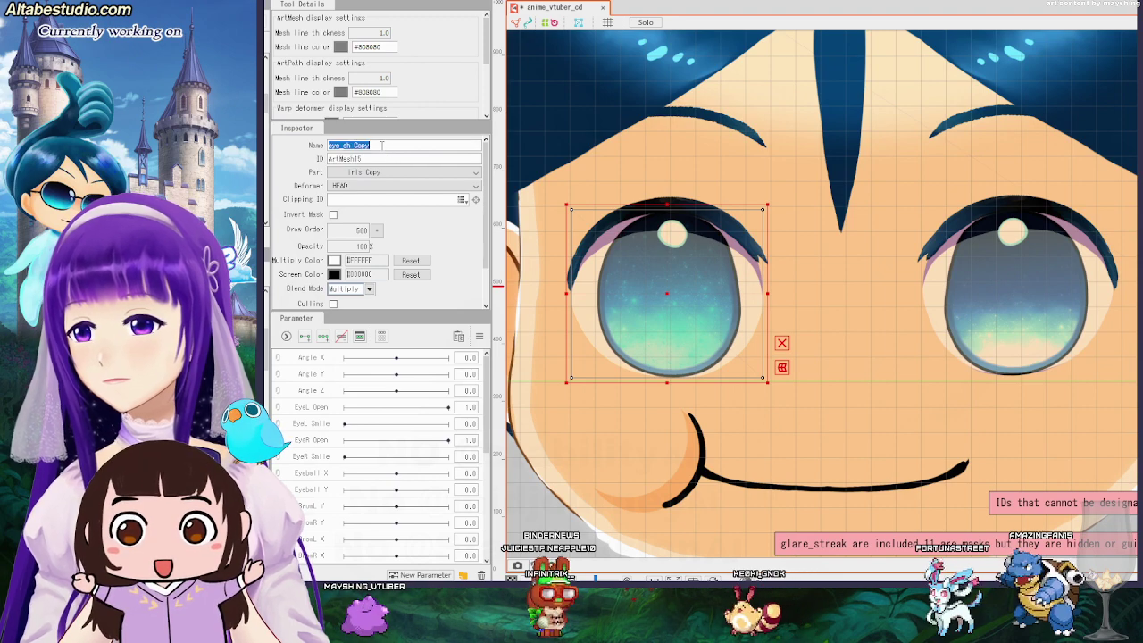
left_click(382, 144)
key("BackSpace")
key("BackSpace")
key("BackSpace")
key("BackSpace")
key("BackSpace")
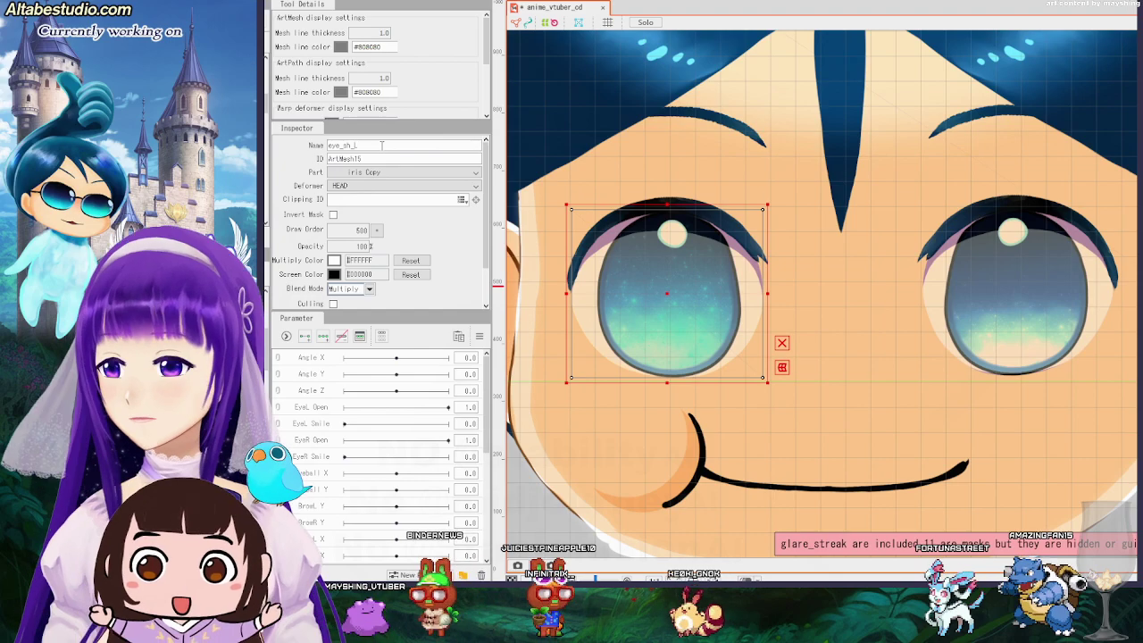
double_click(381, 158)
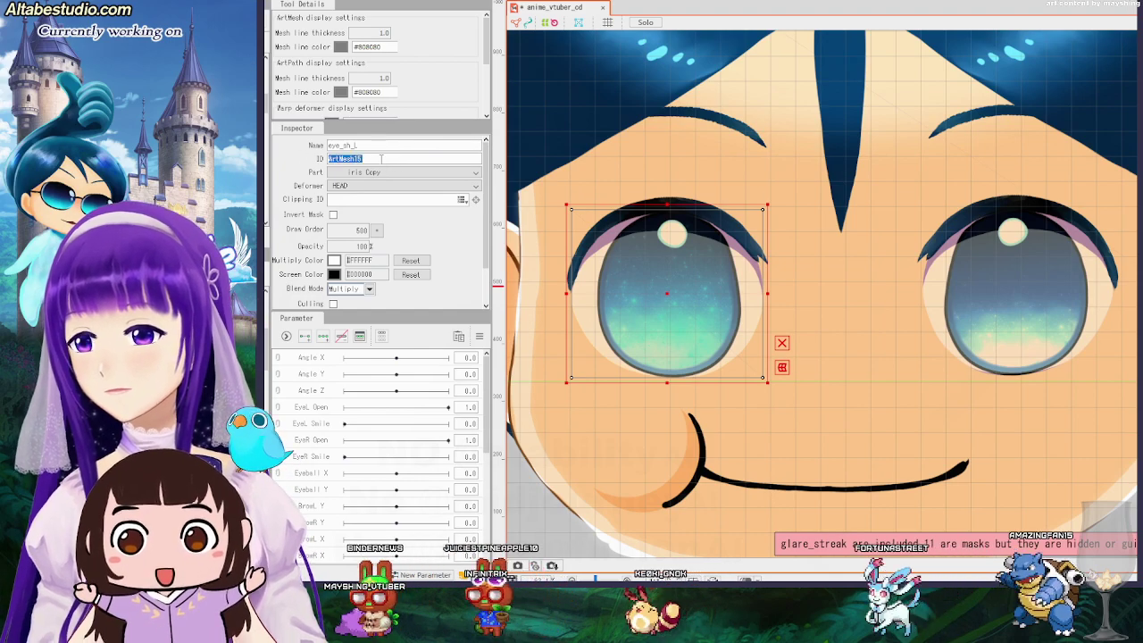
type("eye_sh_L")
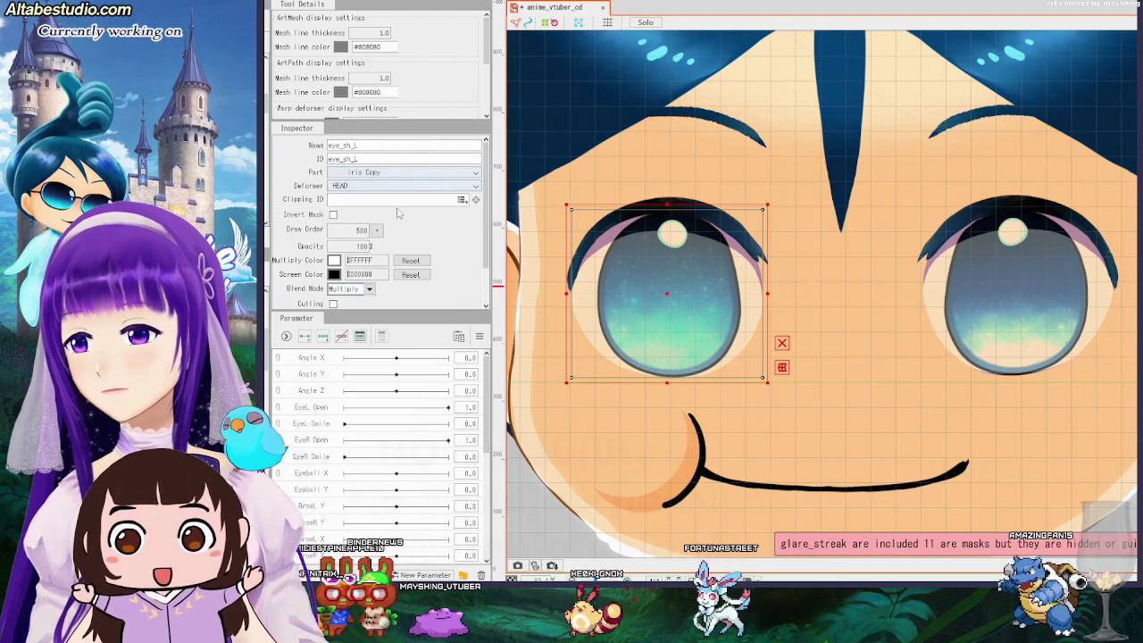
Clip the white mask iris L mesh to eye_sh_L.
left_click(223, 201)
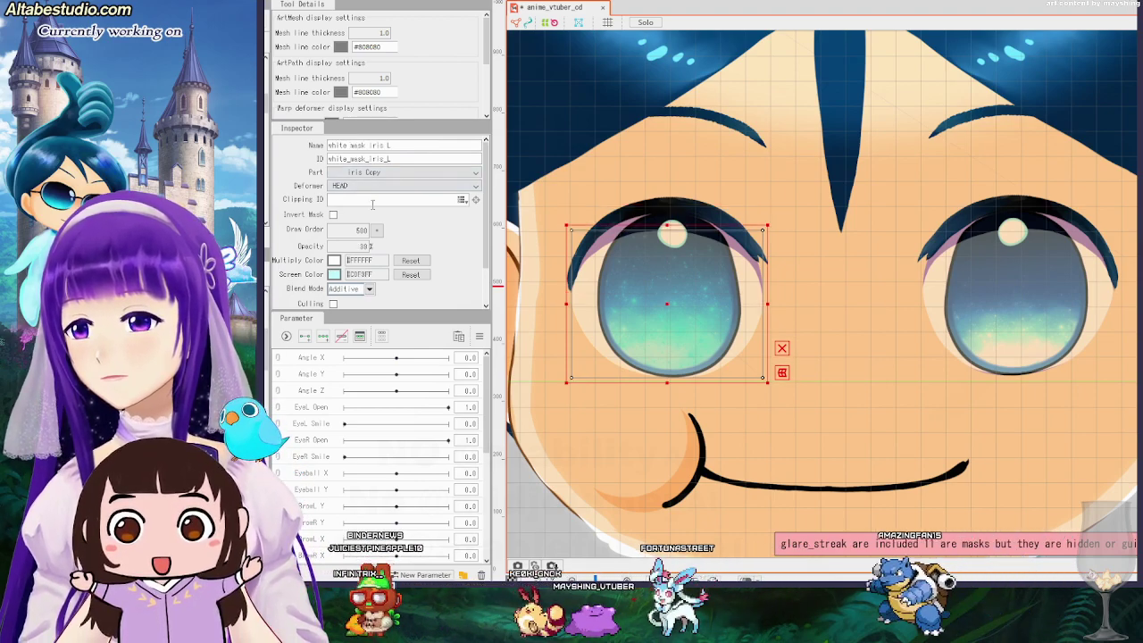
left_click(461, 200)
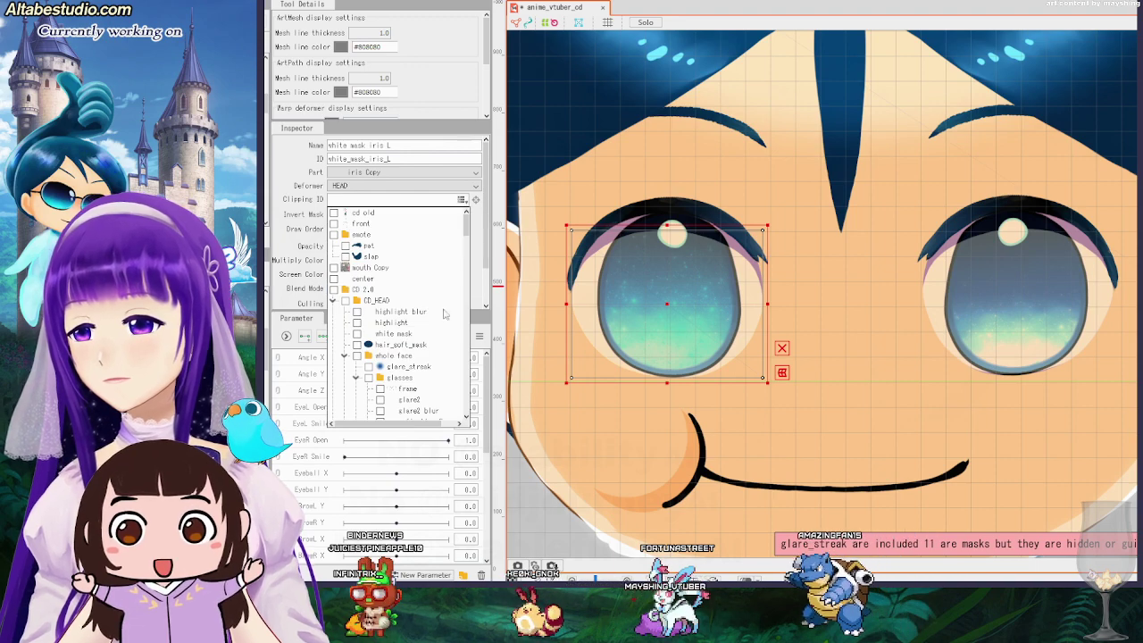
scroll(429, 335, "down", 4)
left_click(374, 199)
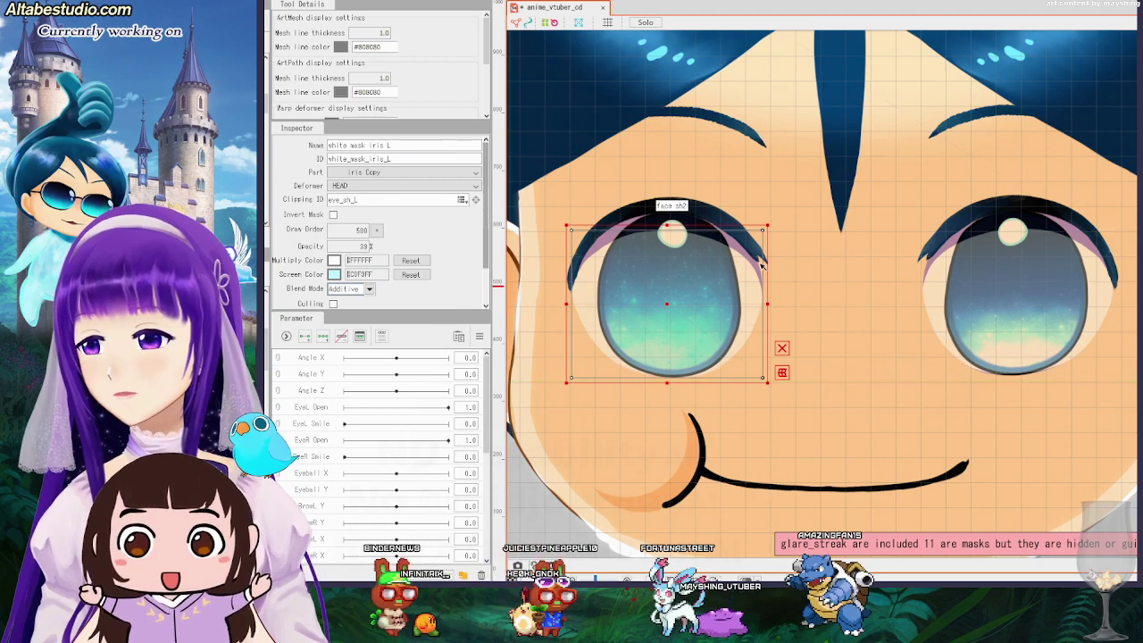
Select the face sh2 mesh in the whole face part and hide it.
left_click(871, 312)
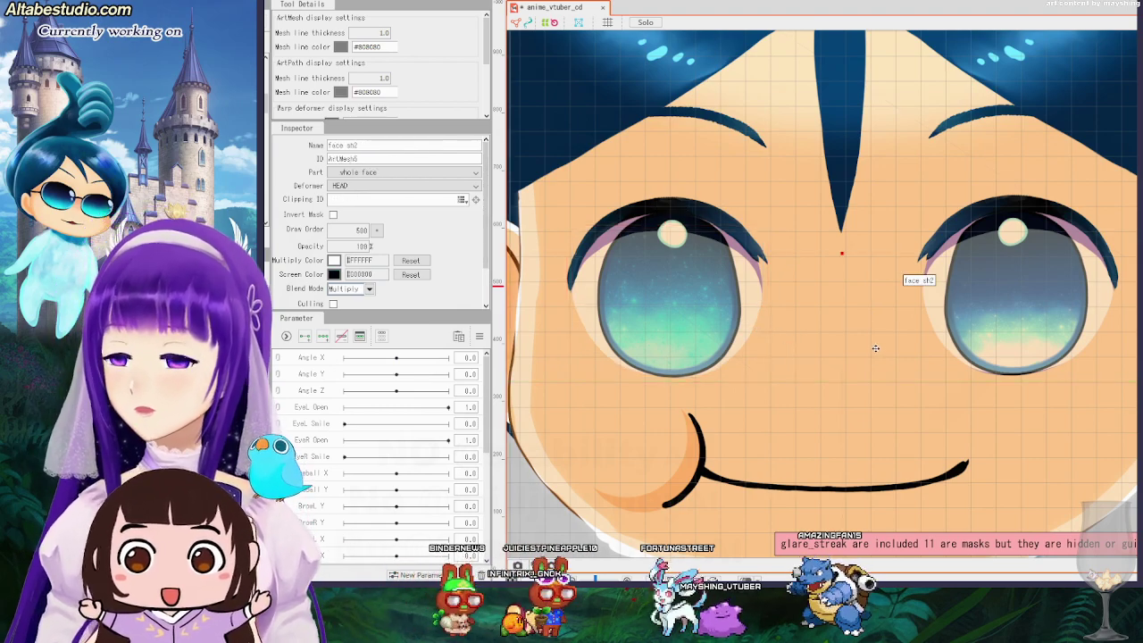
scroll(881, 348, "down", 3)
scroll(859, 348, "down", 2)
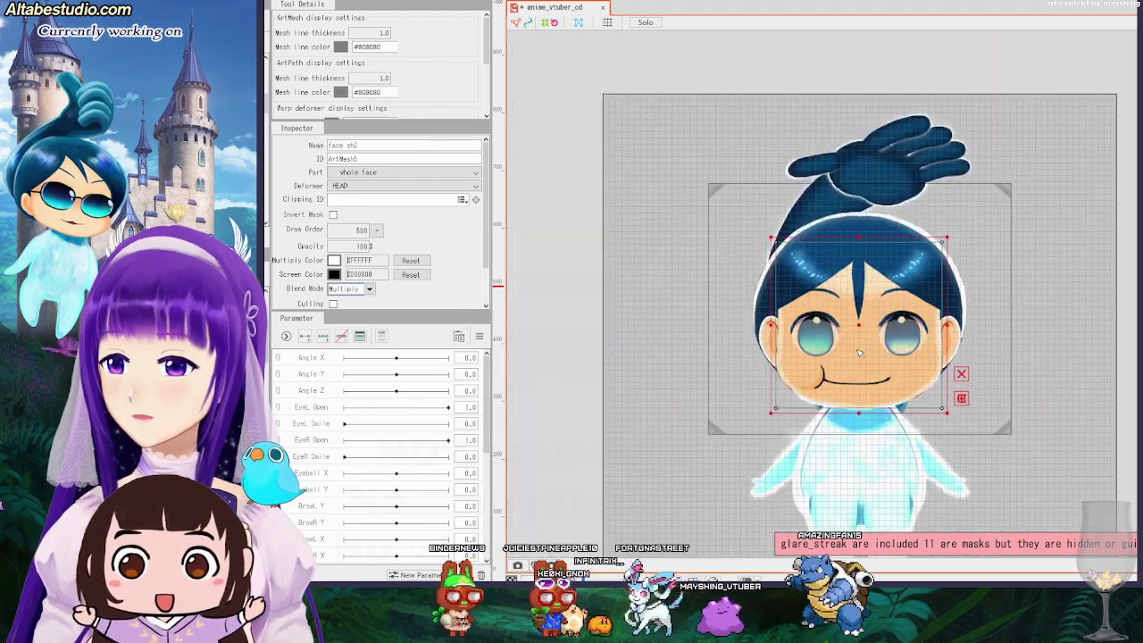
scroll(860, 351, "up", 5)
scroll(854, 189, "down", 2)
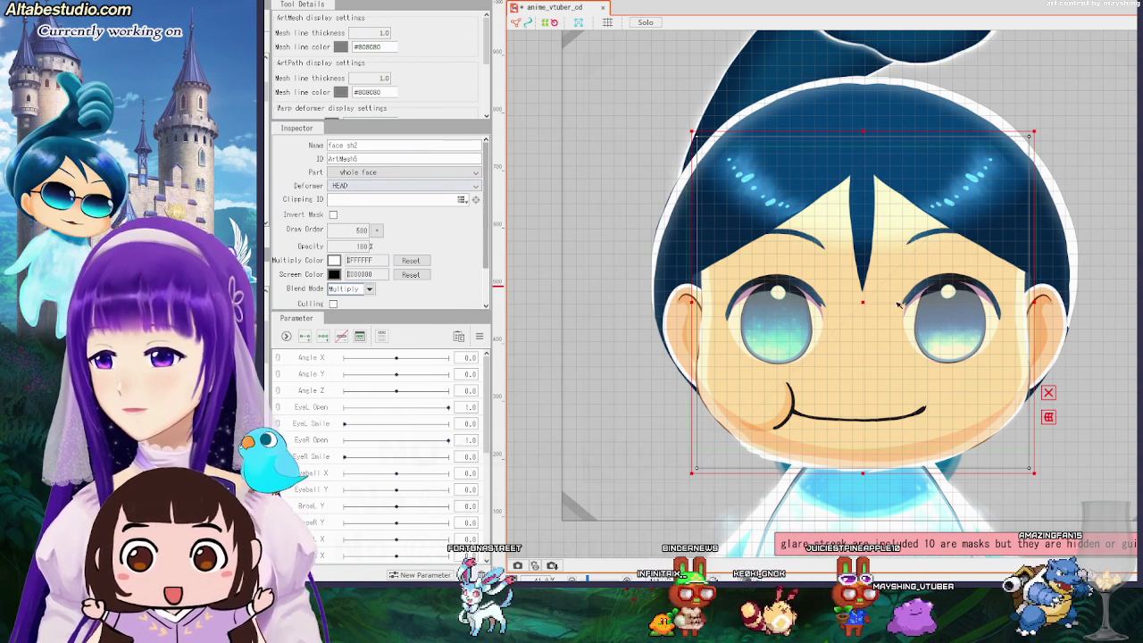
mouse_move(864, 303)
left_mouse_down()
mouse_move(863, 317)
mouse_move(1127, 336)
mouse_move(527, 303)
mouse_move(856, 303)
left_mouse_up()
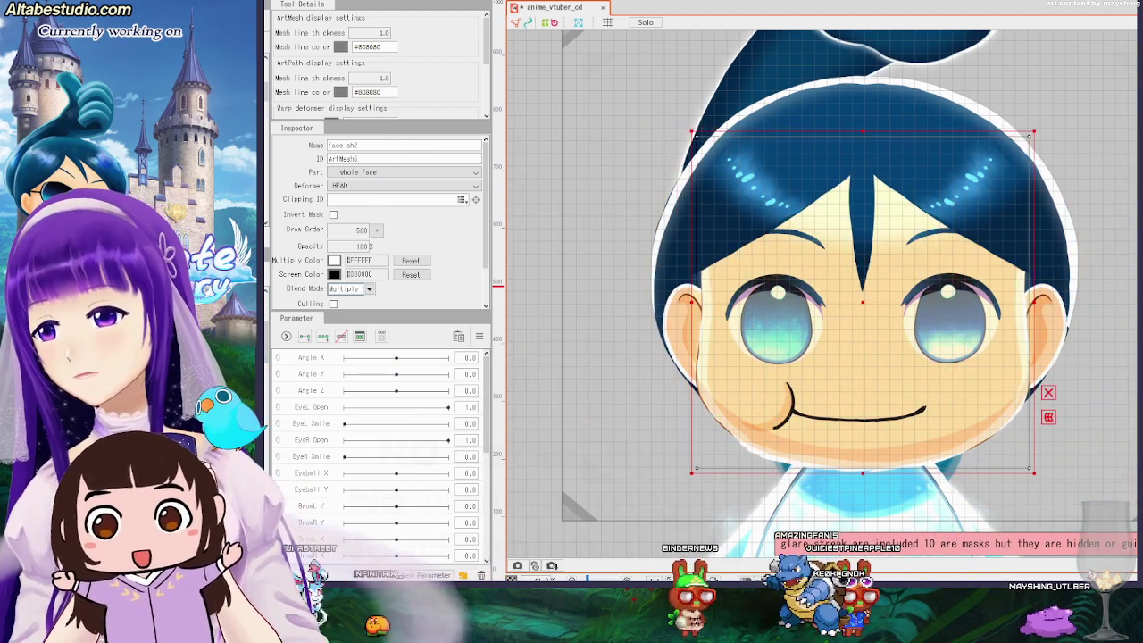
key("ctrl+3")
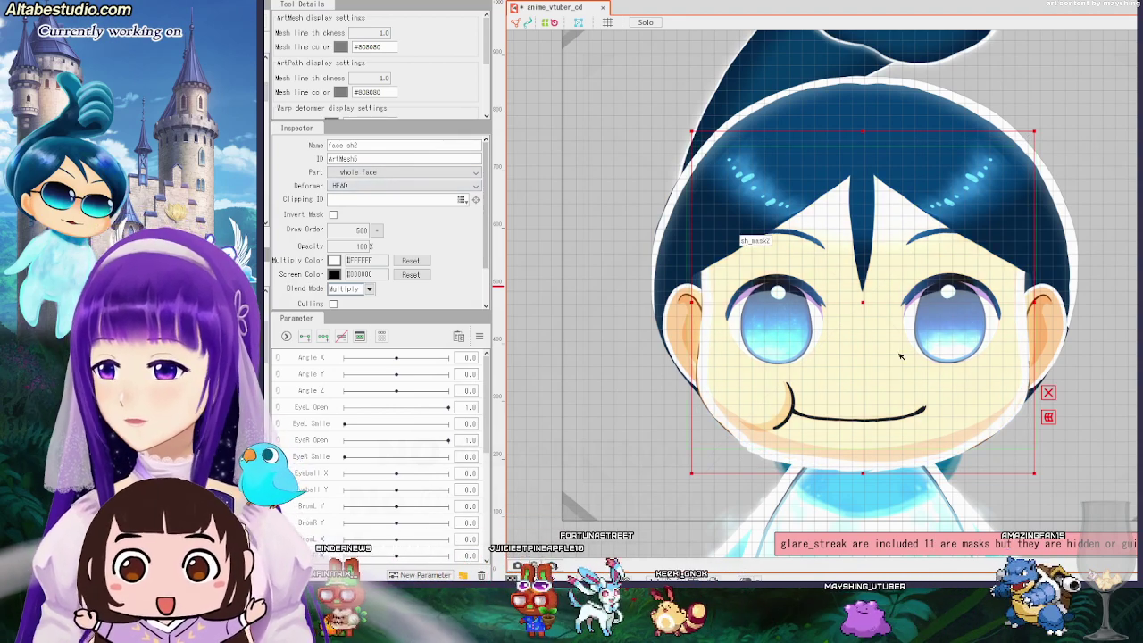
Shift the sh_mask2 mesh over the face in small moves and hide it.
left_click(867, 306)
left_click(876, 452)
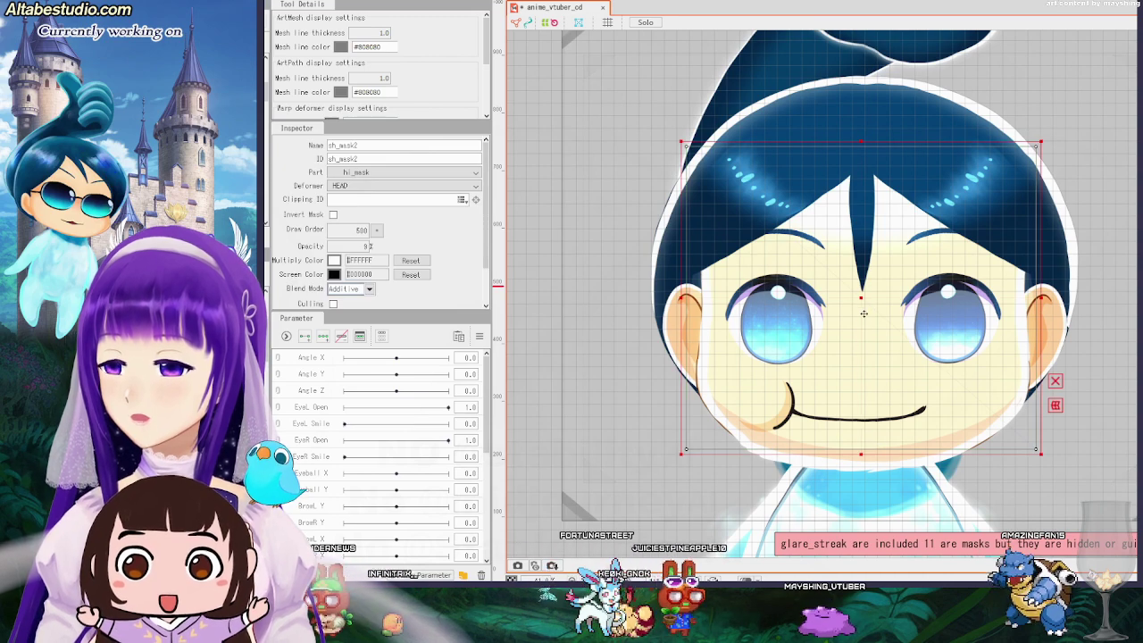
left_click_drag(869, 145, 864, 312)
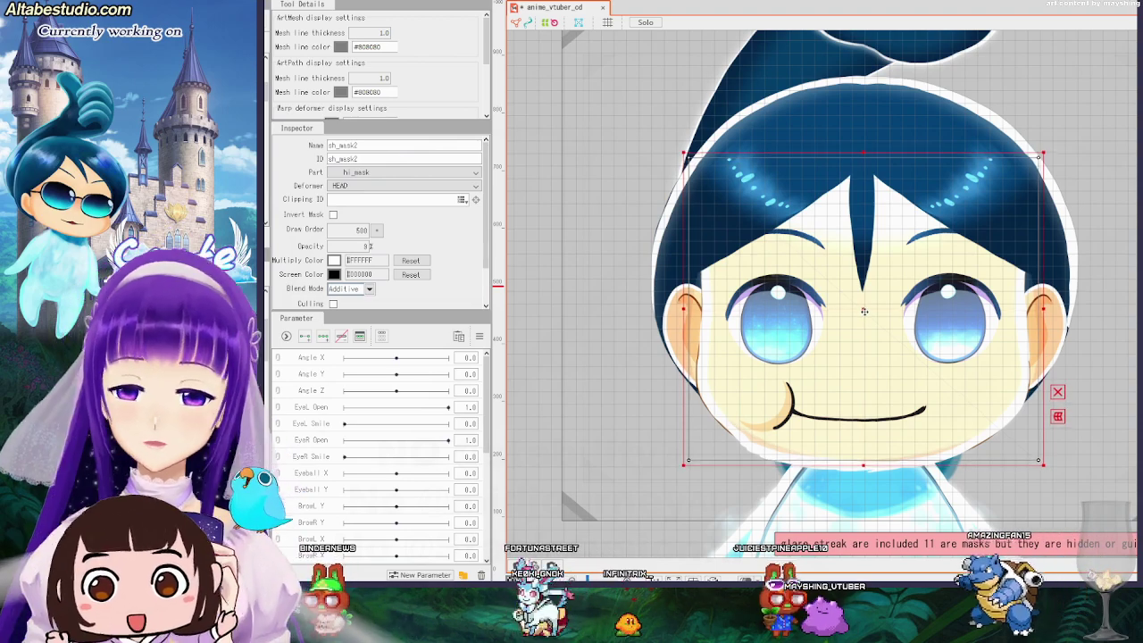
mouse_move(863, 313)
left_mouse_down()
mouse_move(858, 43)
mouse_move(861, 302)
left_mouse_up()
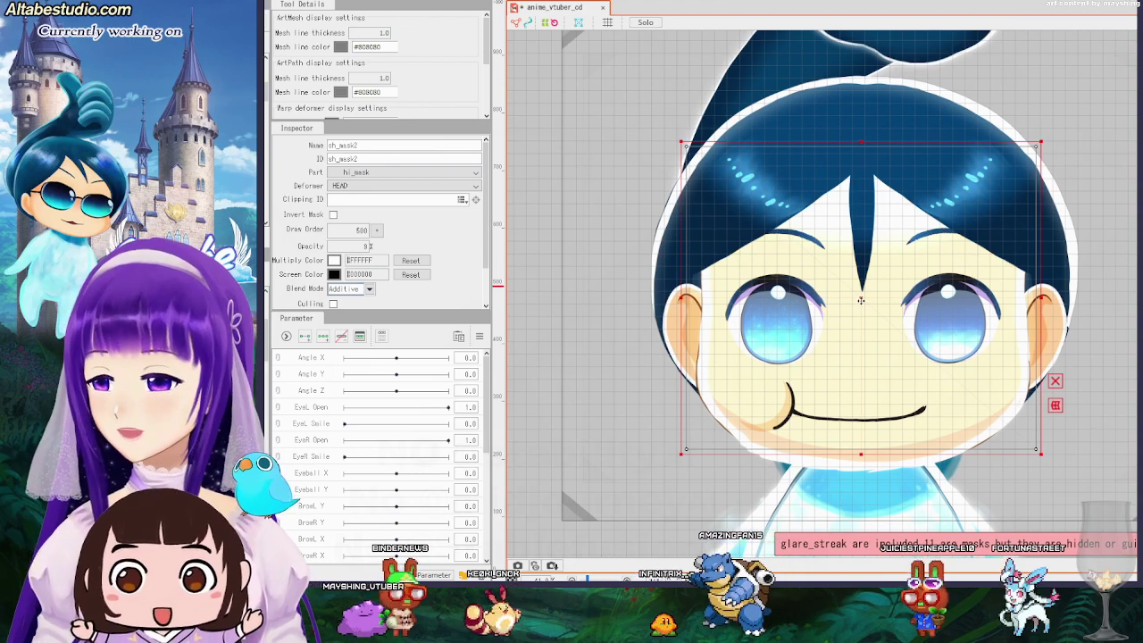
mouse_move(860, 300)
left_mouse_down()
mouse_move(949, 310)
mouse_move(603, 307)
mouse_move(869, 305)
left_mouse_up()
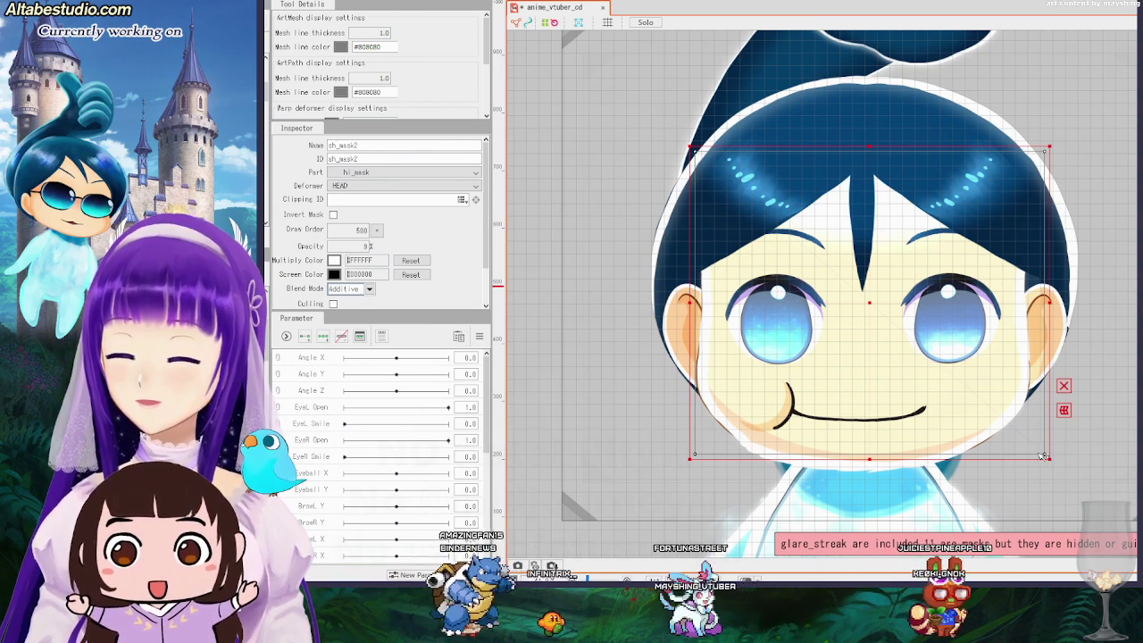
mouse_move(867, 458)
left_mouse_down()
mouse_move(866, 420)
mouse_move(867, 451)
left_mouse_up()
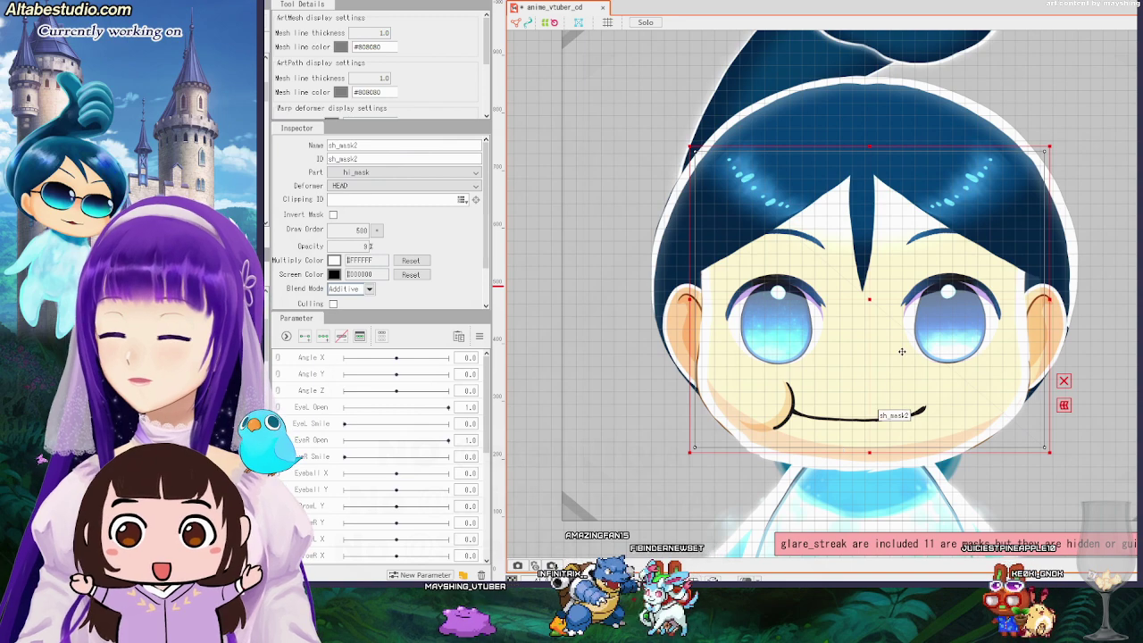
left_click_drag(870, 300, 860, 300)
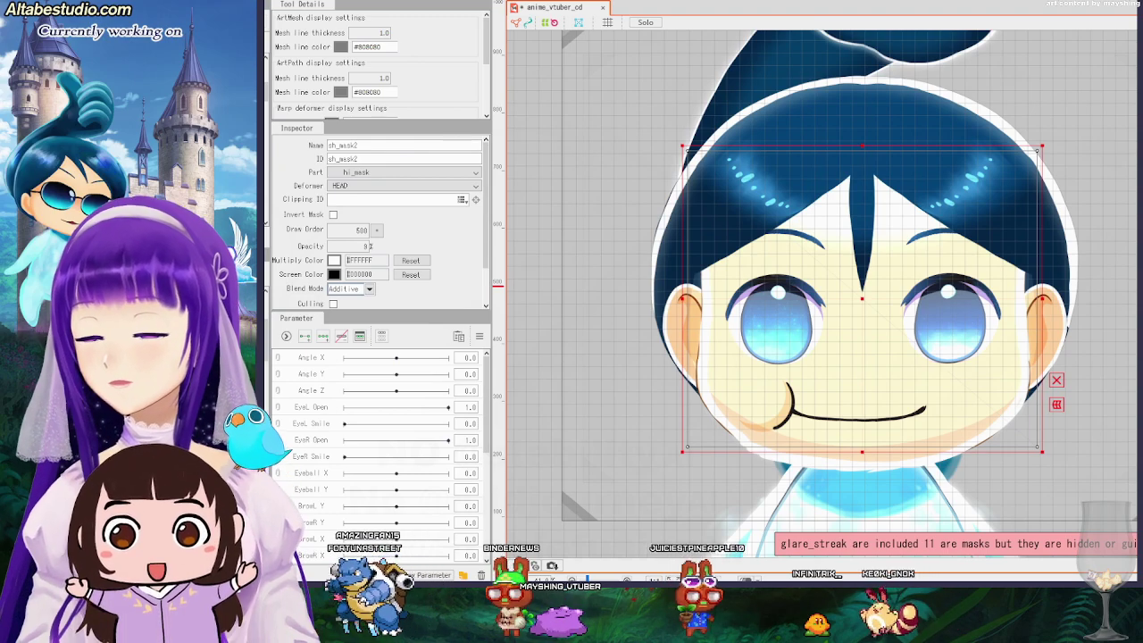
left_click_drag(842, 336, 860, 301)
key("Left")
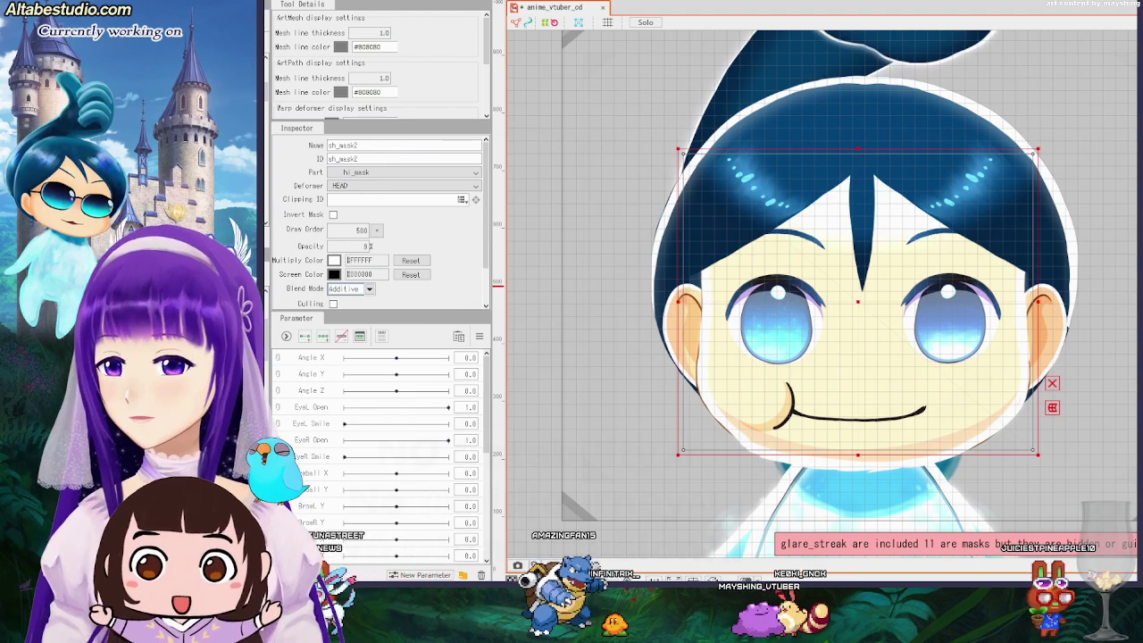
key("ctrl+h")
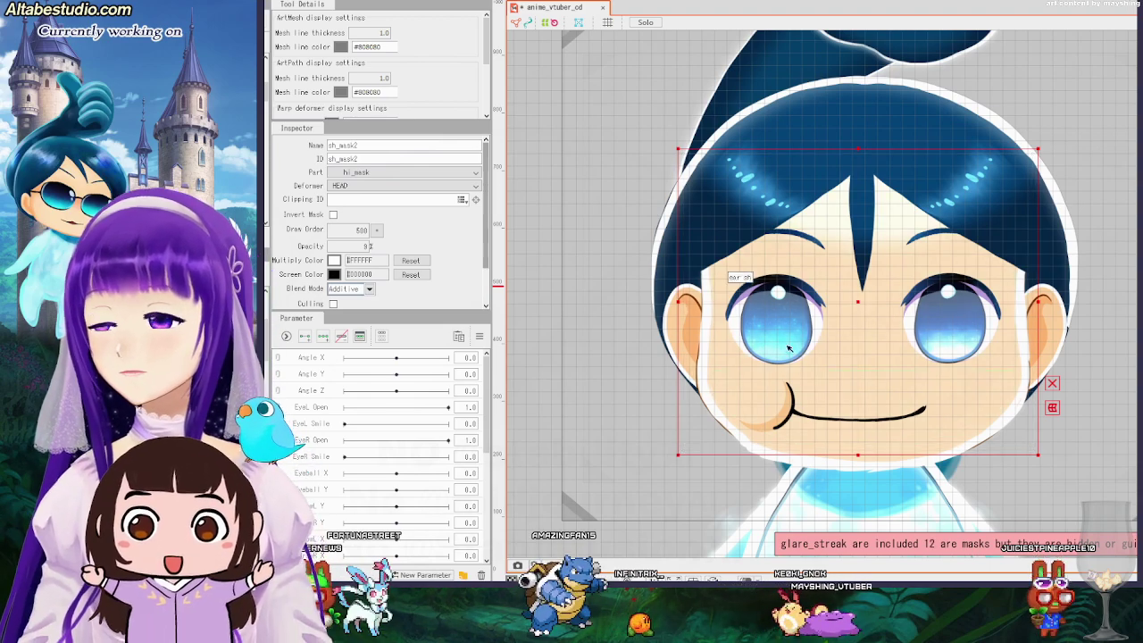
Inspect the face blur, front_hairL and top lip_skin meshes by selecting each of them on the model.
left_click(969, 422)
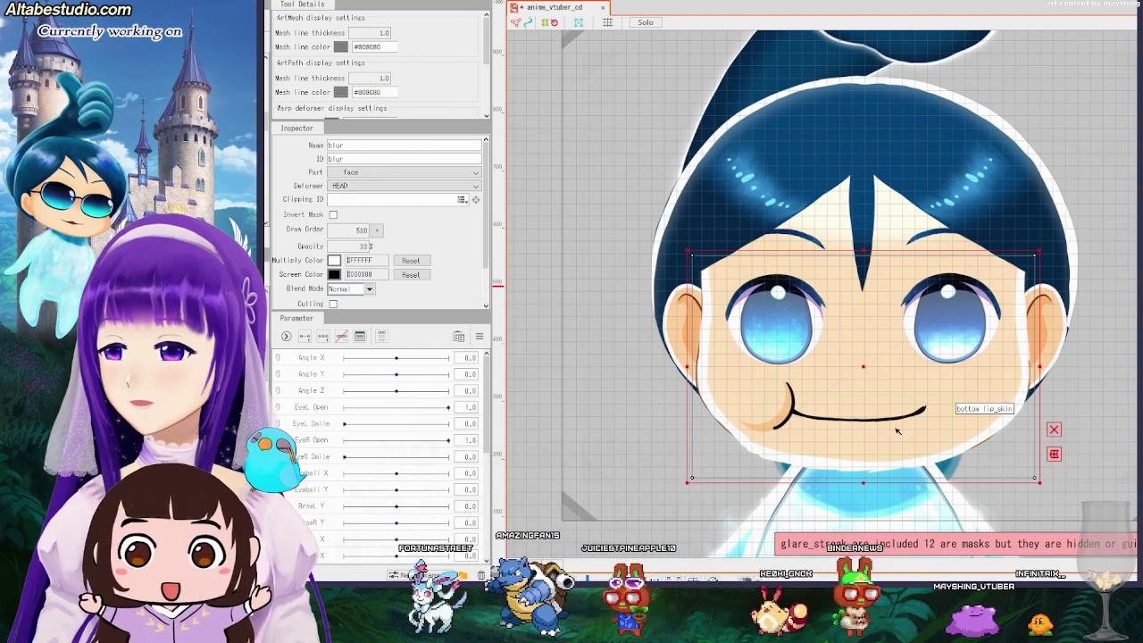
left_click(1007, 229)
left_click(701, 226)
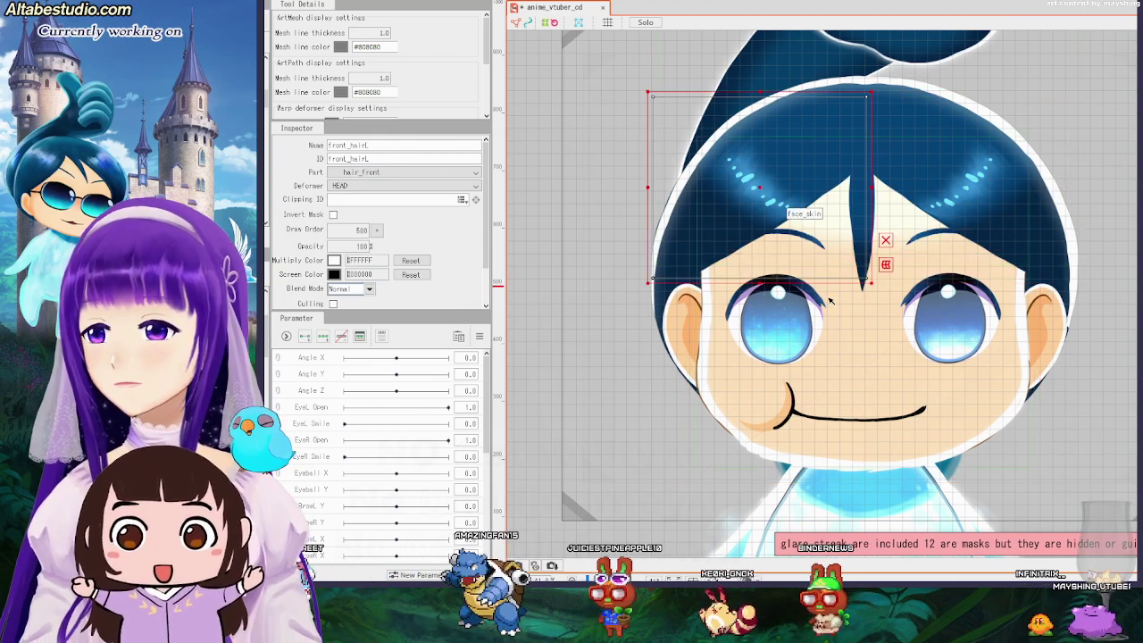
scroll(987, 407, "down", 2)
scroll(969, 413, "up", 2)
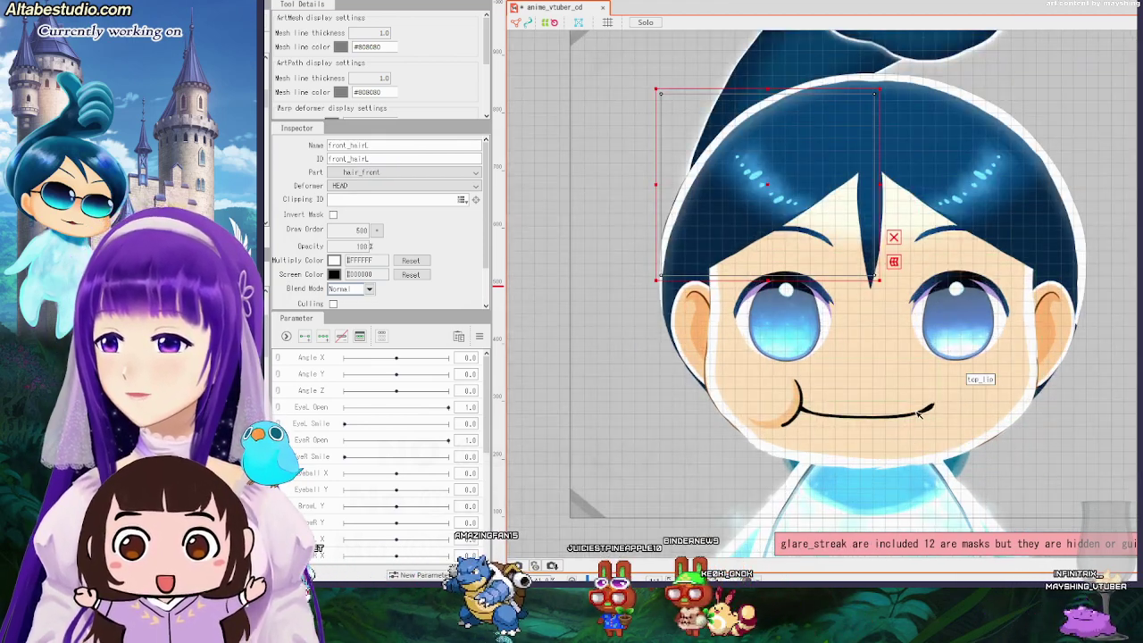
left_click(909, 406)
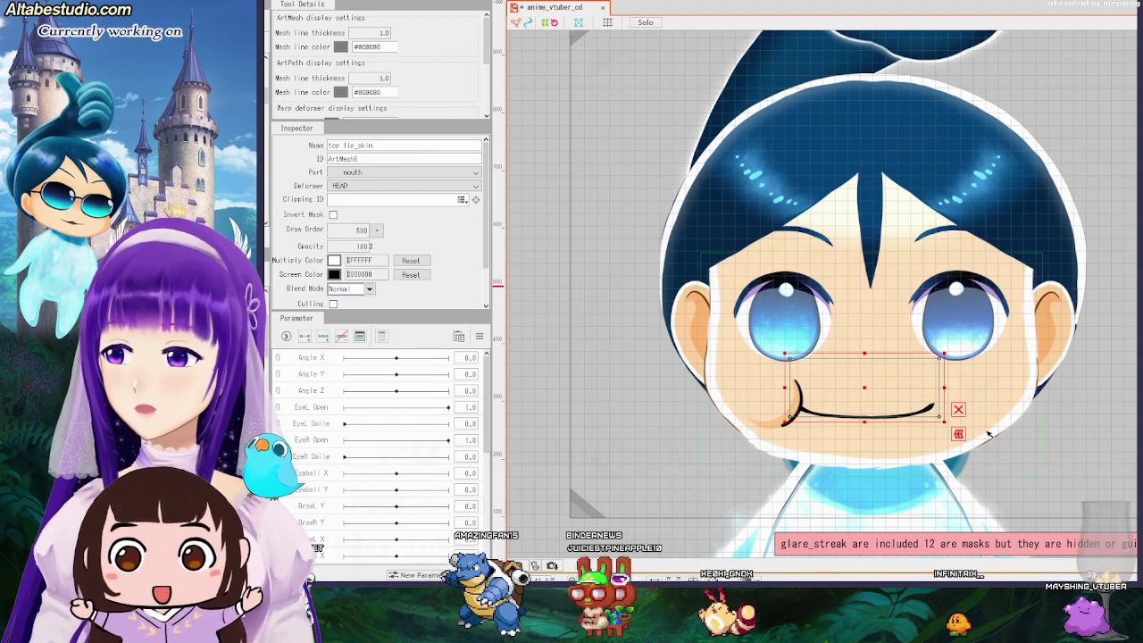
Inspect the puff_top, bottom lip_skin and face_skin meshes by selecting each of them on the model.
scroll(997, 433, "up", 2)
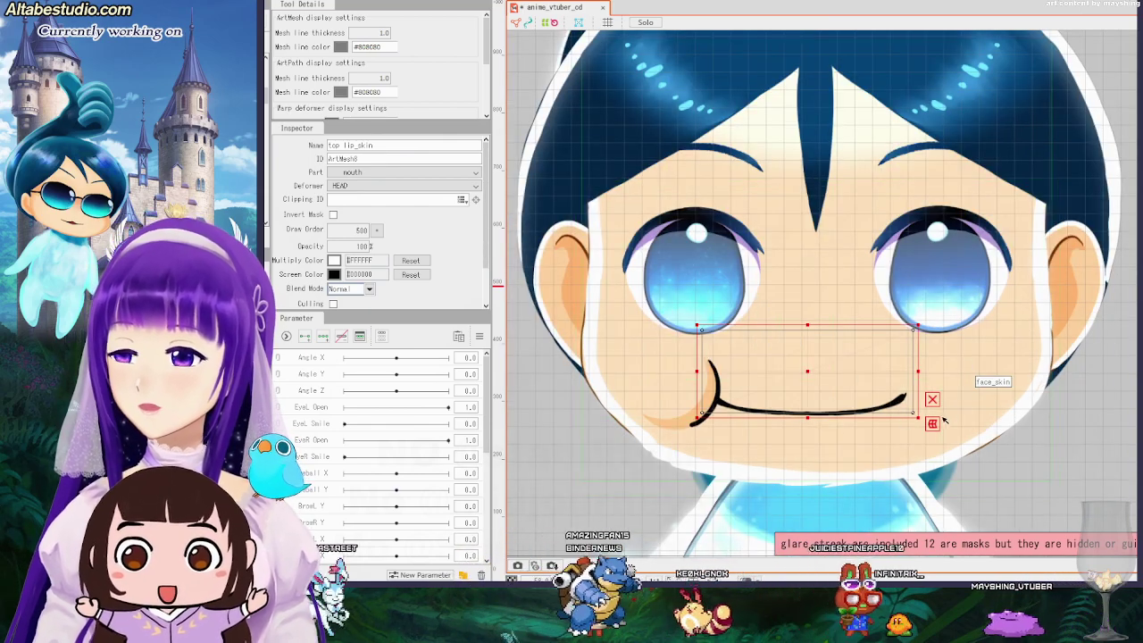
left_click(712, 408)
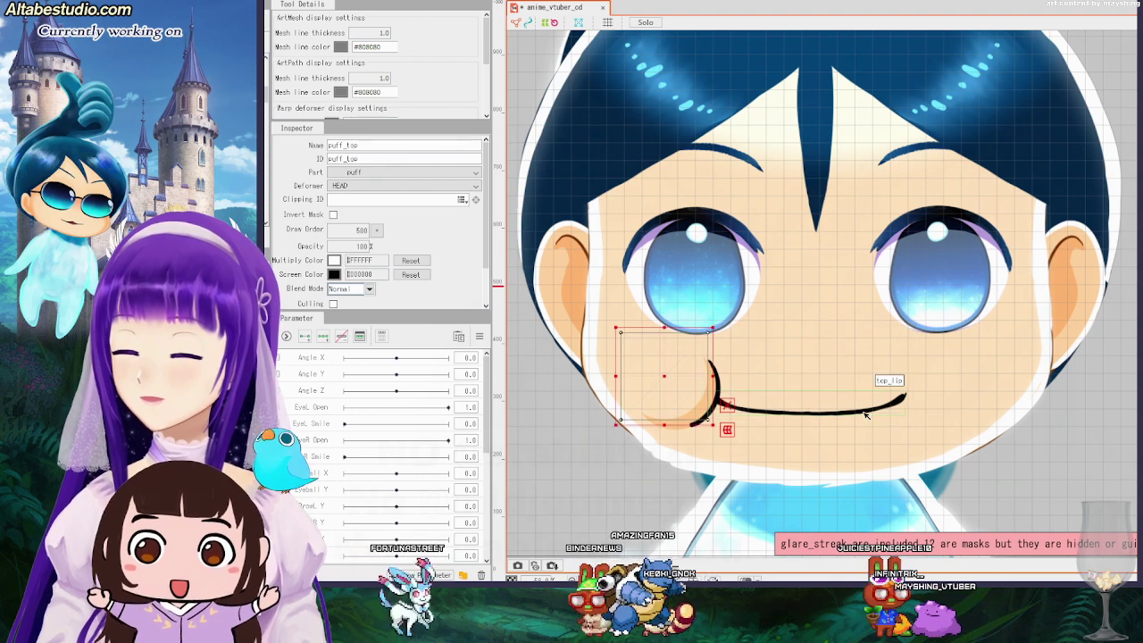
left_click(901, 419)
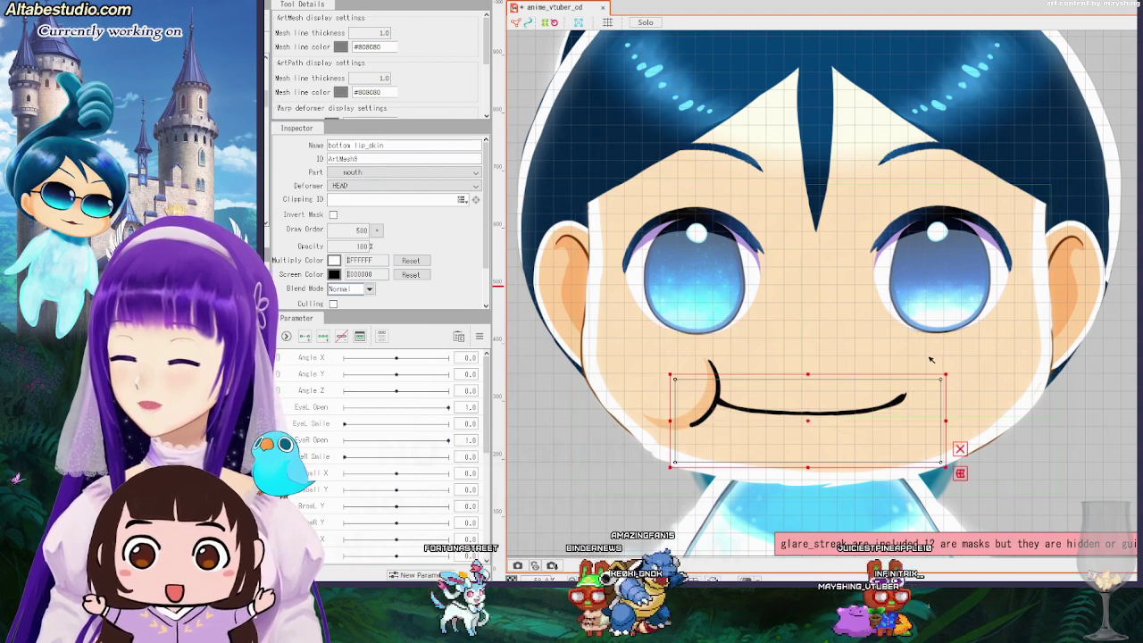
left_click(1013, 357)
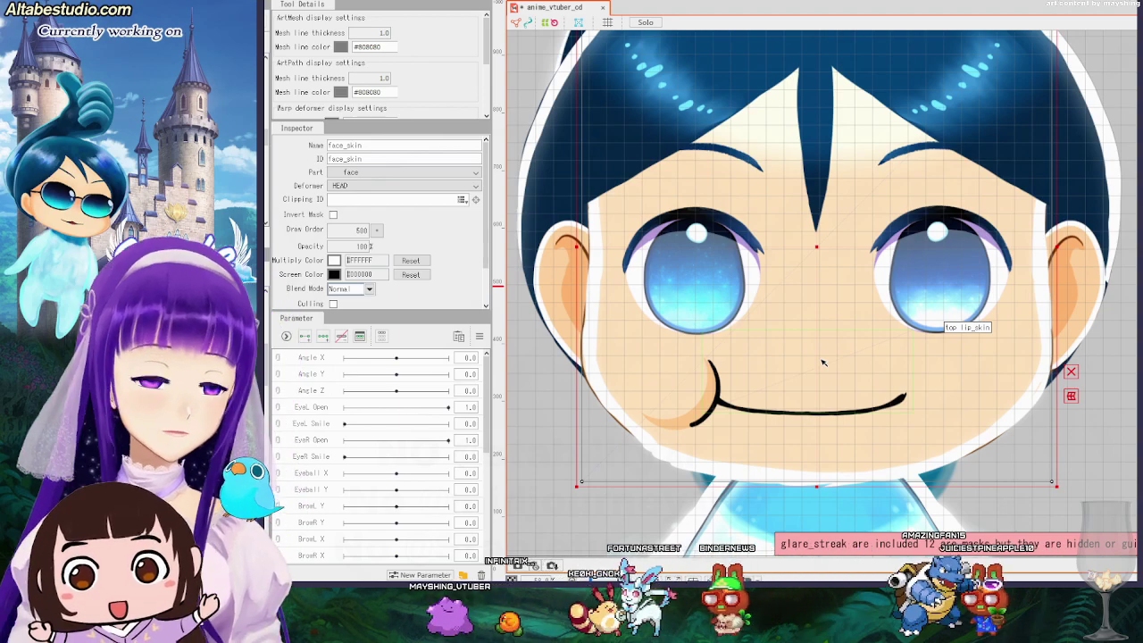
scroll(893, 362, "down", 3)
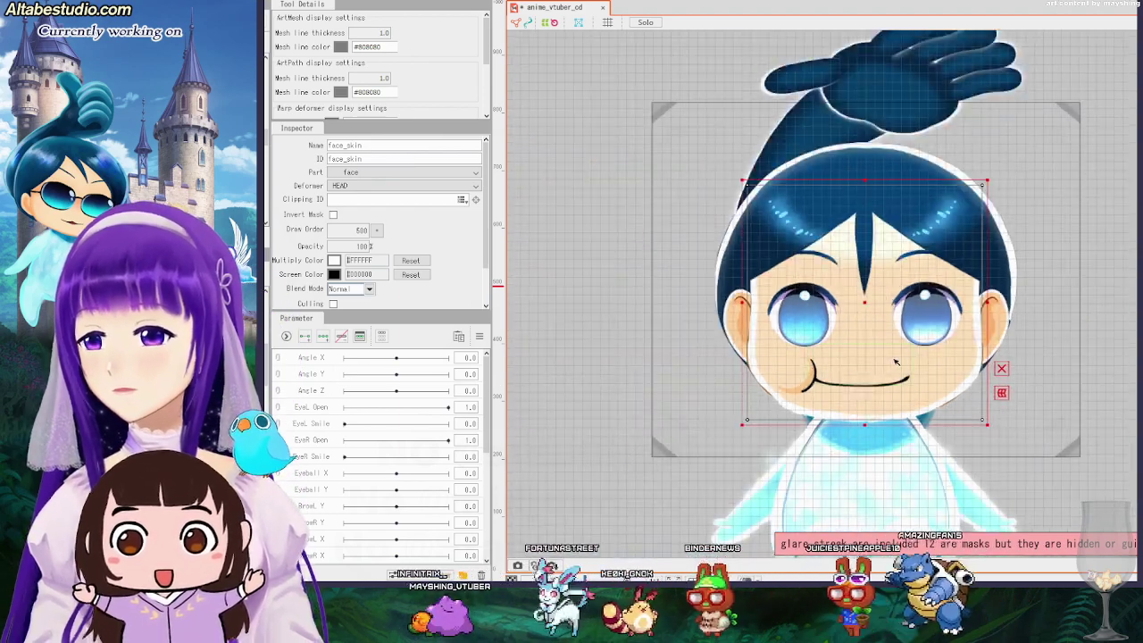
scroll(891, 361, "up", 1)
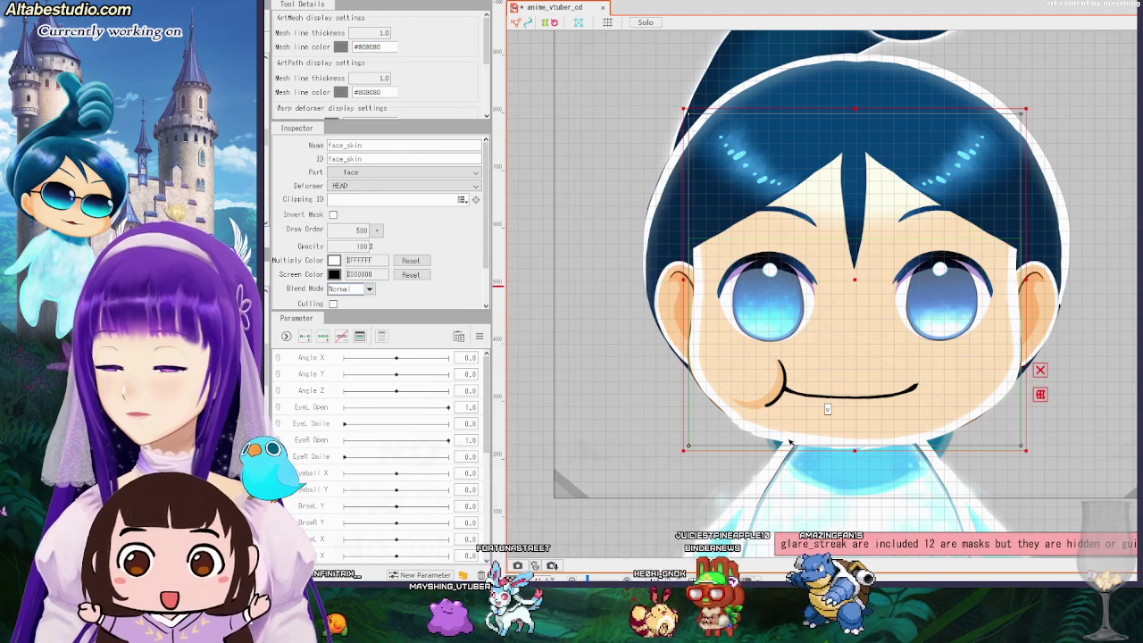
Clip the white outline mesh in the face part to face_skin, keeping its original size.
left_click(789, 443)
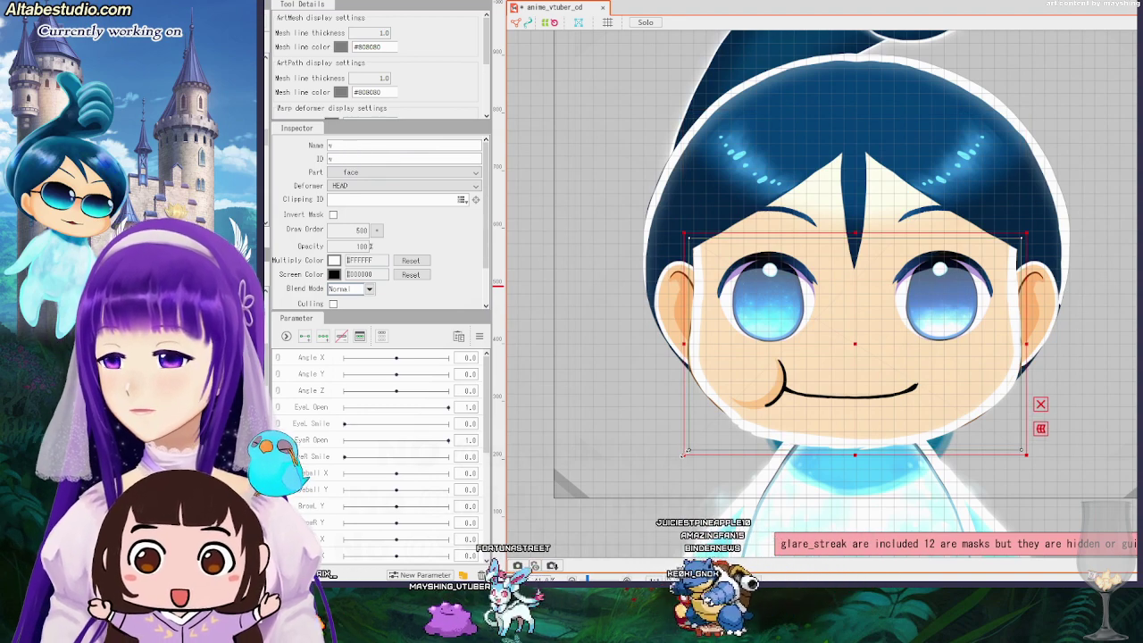
mouse_move(681, 458)
left_mouse_down()
mouse_move(616, 479)
mouse_move(676, 471)
mouse_move(665, 471)
left_mouse_up()
key("ctrl+z")
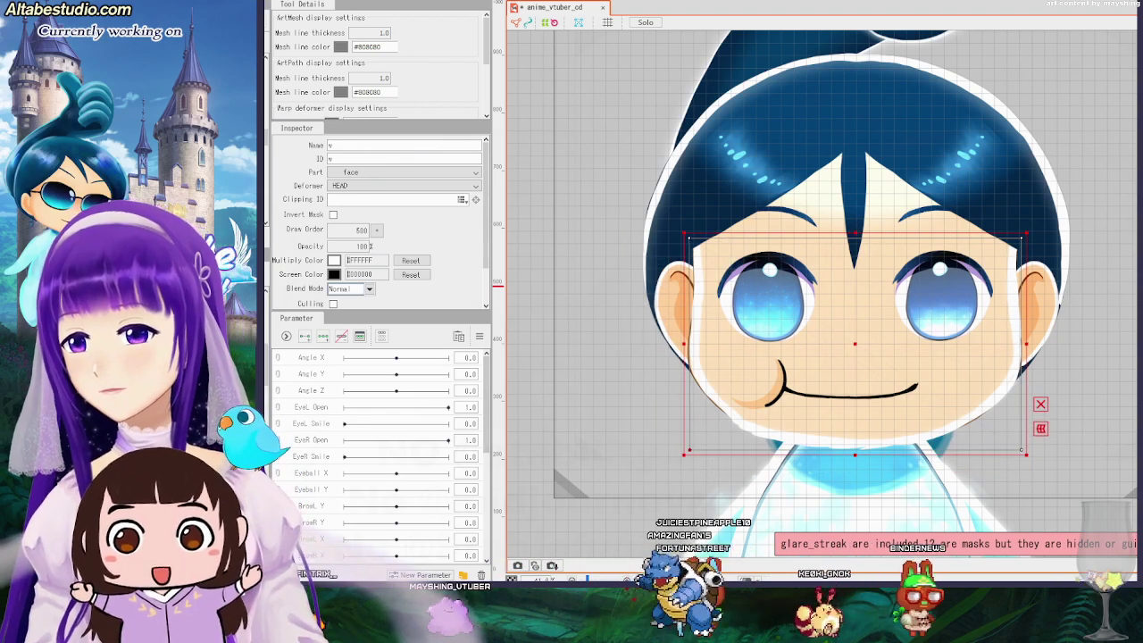
left_click(462, 199)
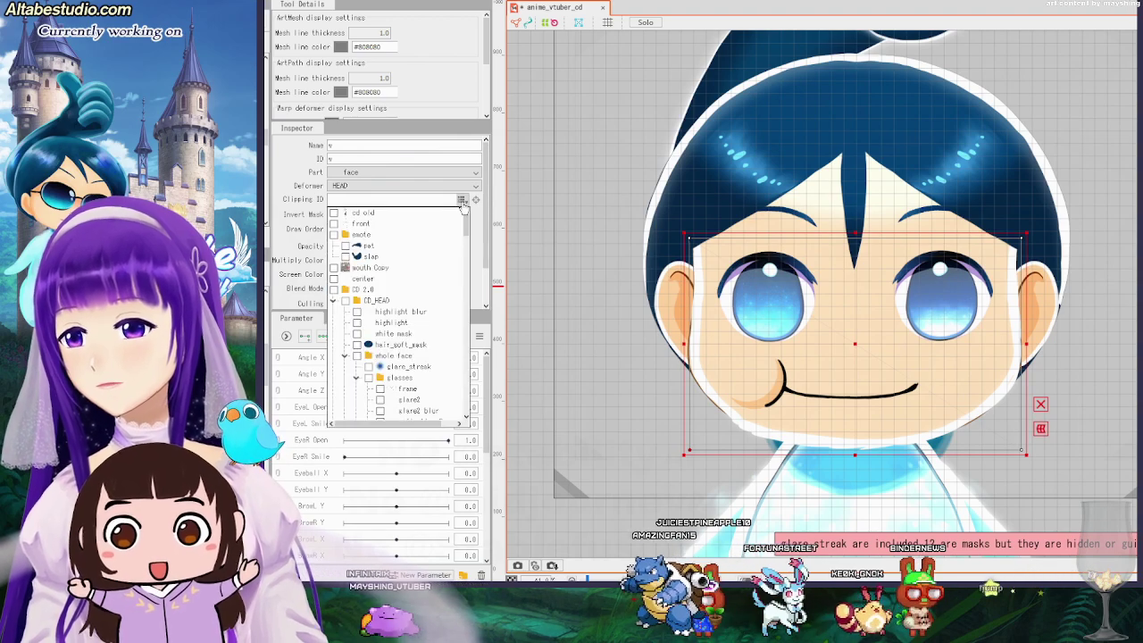
scroll(427, 365, "down", 5)
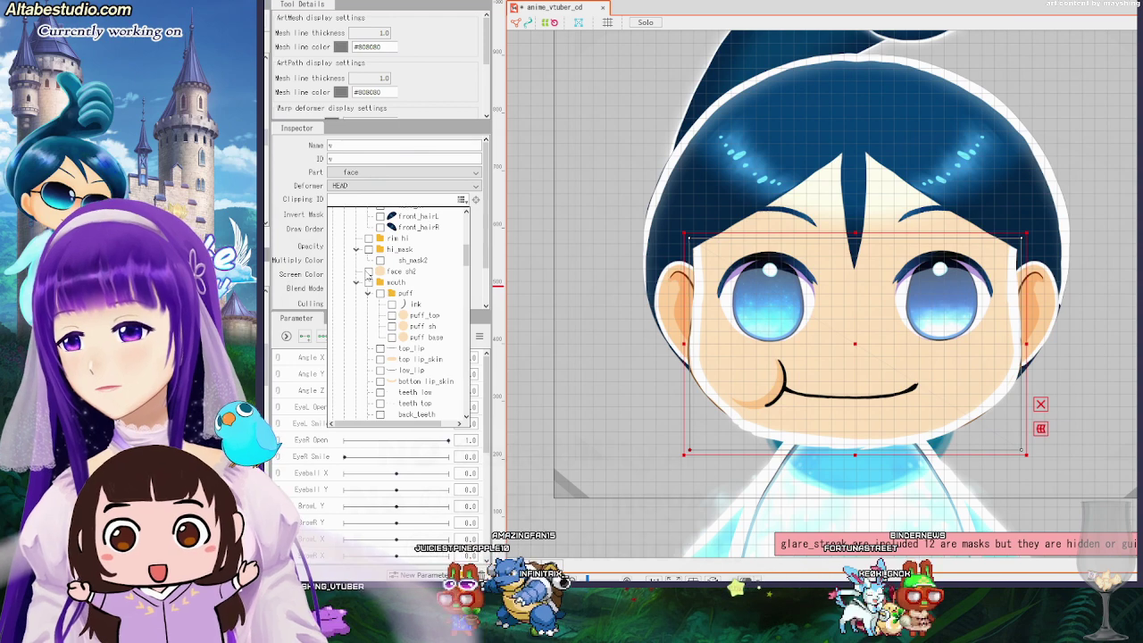
scroll(397, 284, "down", 4)
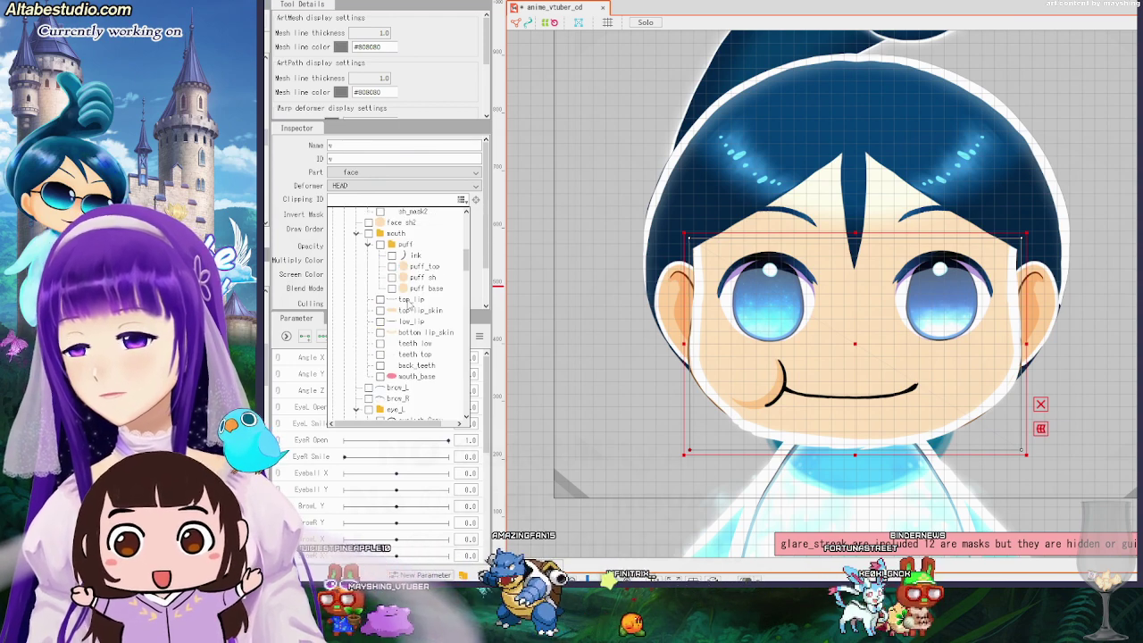
scroll(397, 296, "down", 3)
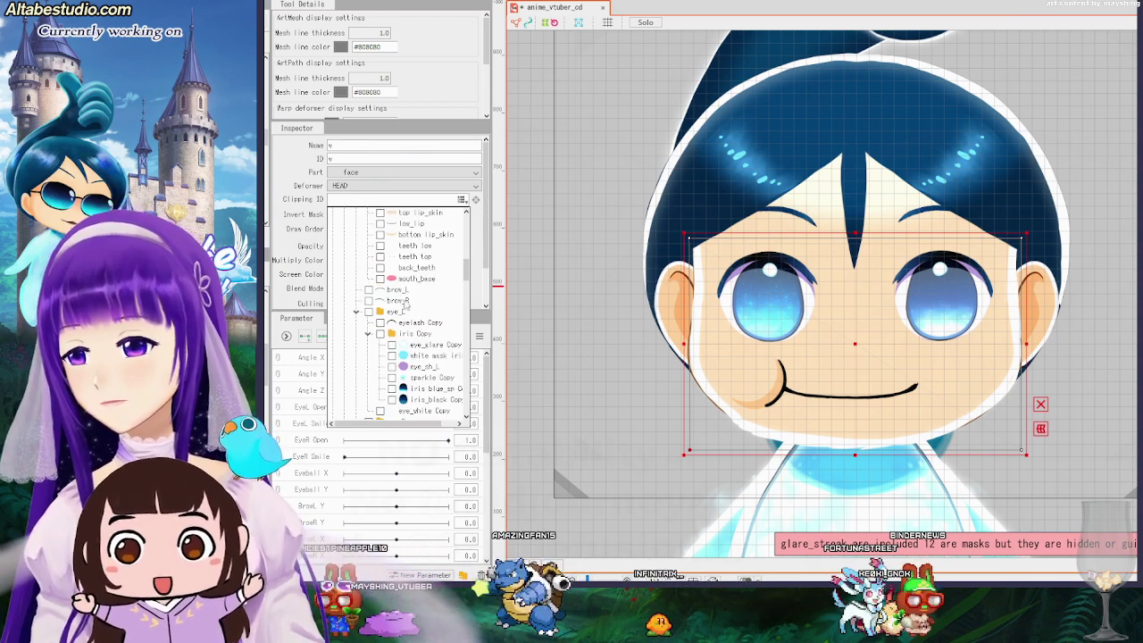
scroll(406, 304, "down", 8)
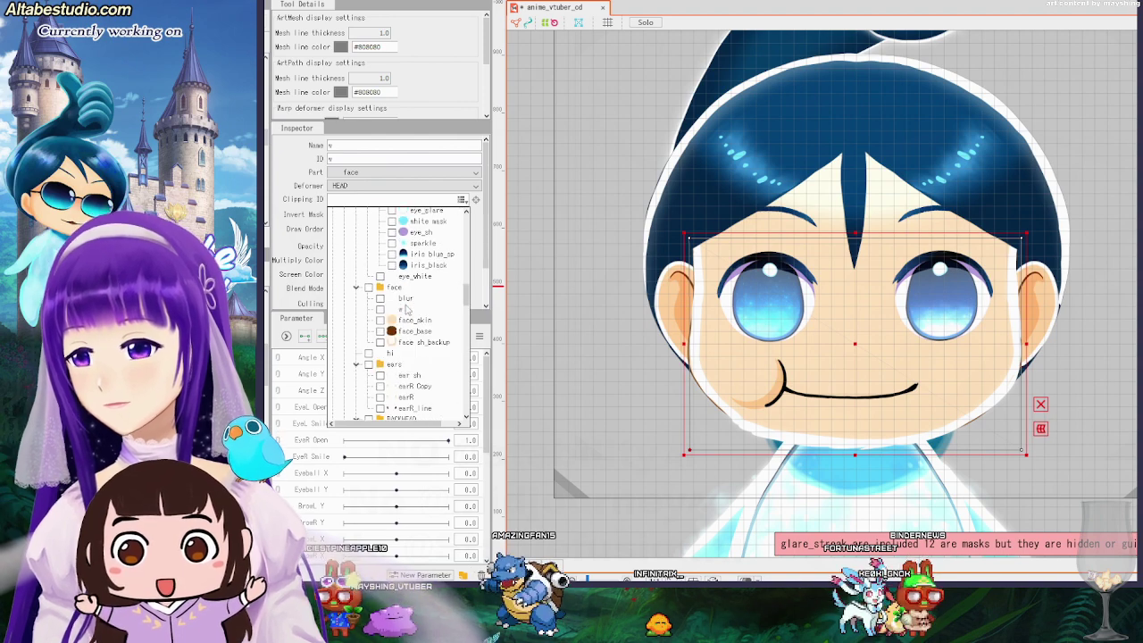
left_click(380, 320)
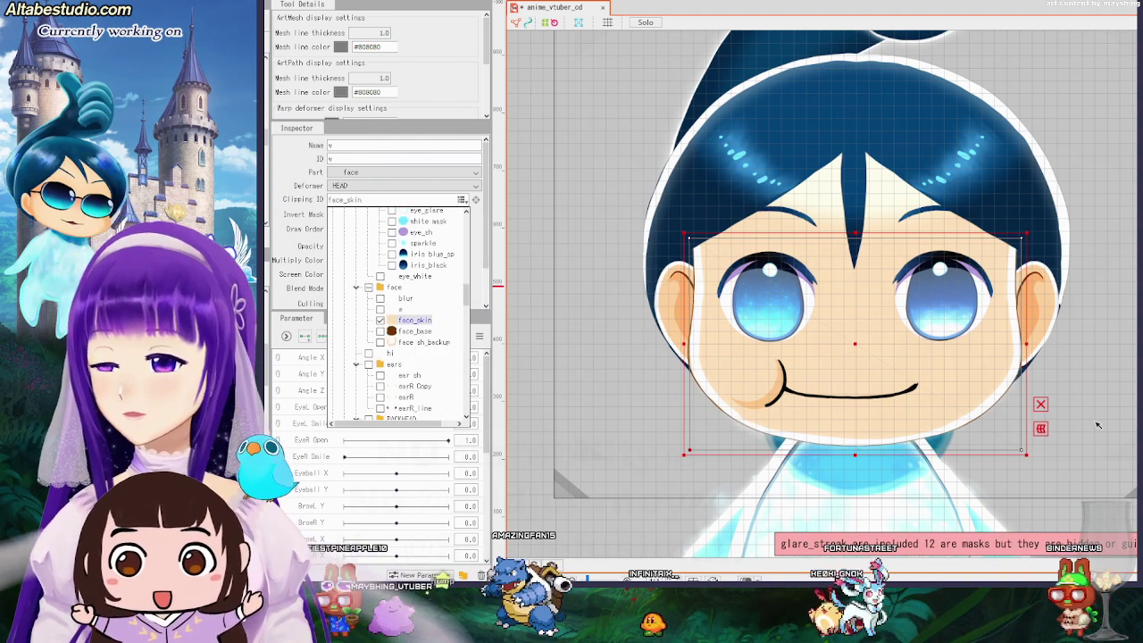
left_click(1094, 423)
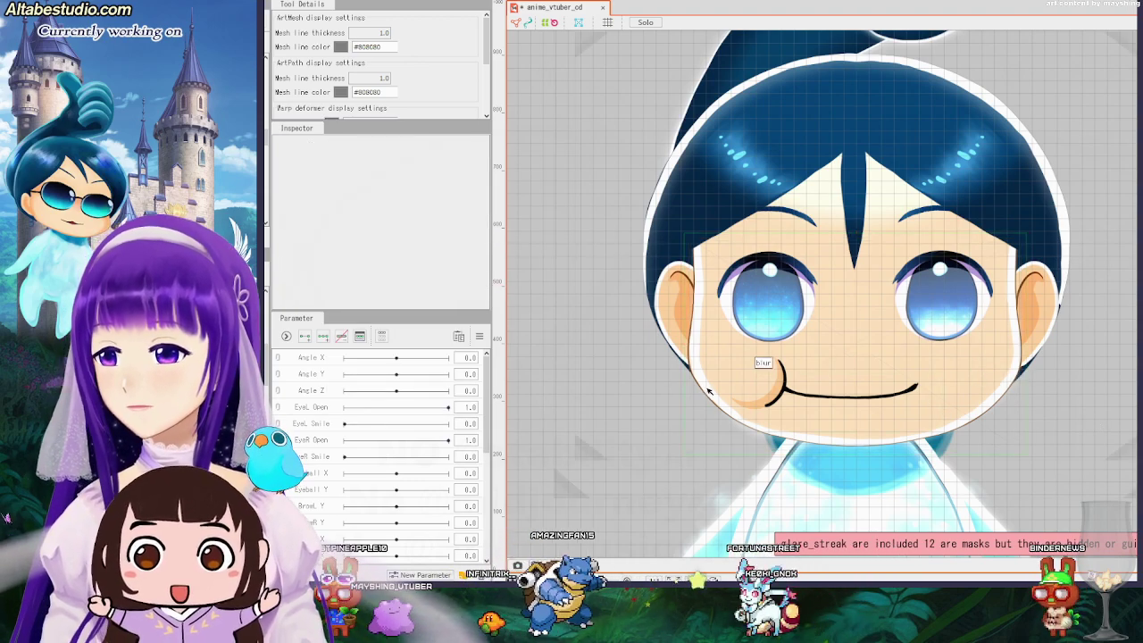
Try a different opacity on the blur mesh of the face part and undo the change.
left_click(902, 402)
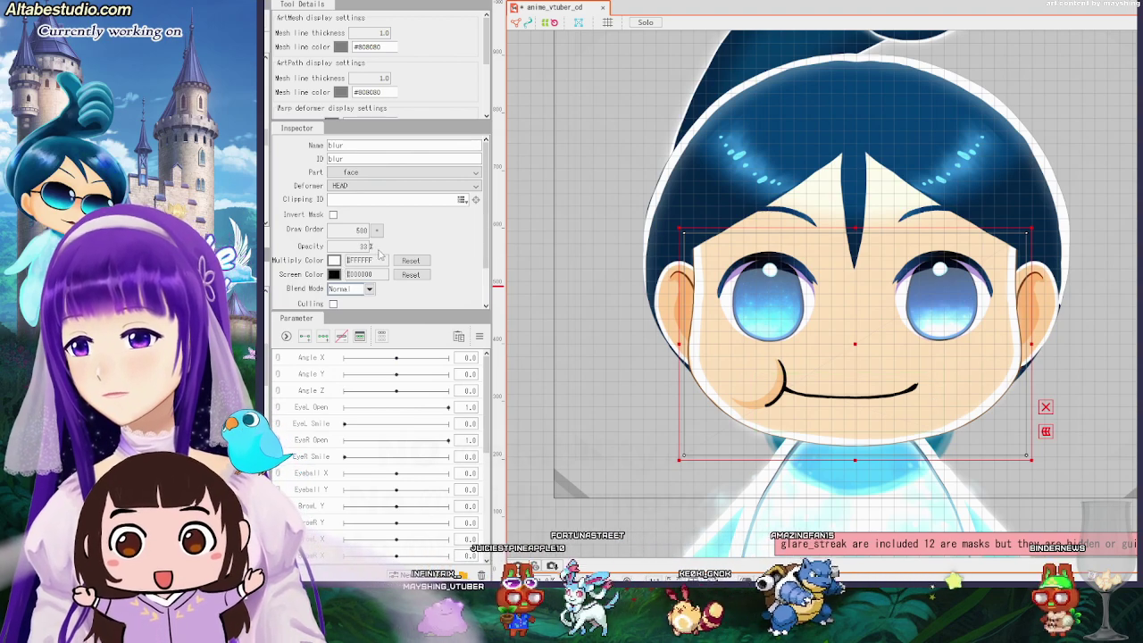
left_click_drag(362, 246, 407, 246)
left_click(609, 352)
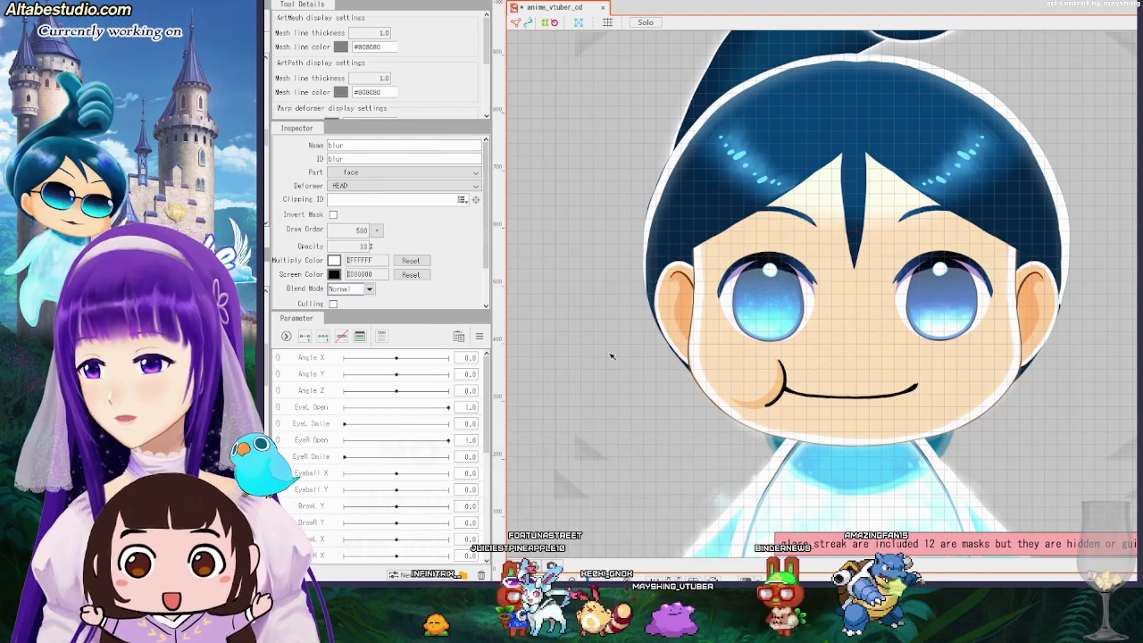
key("ctrl+z")
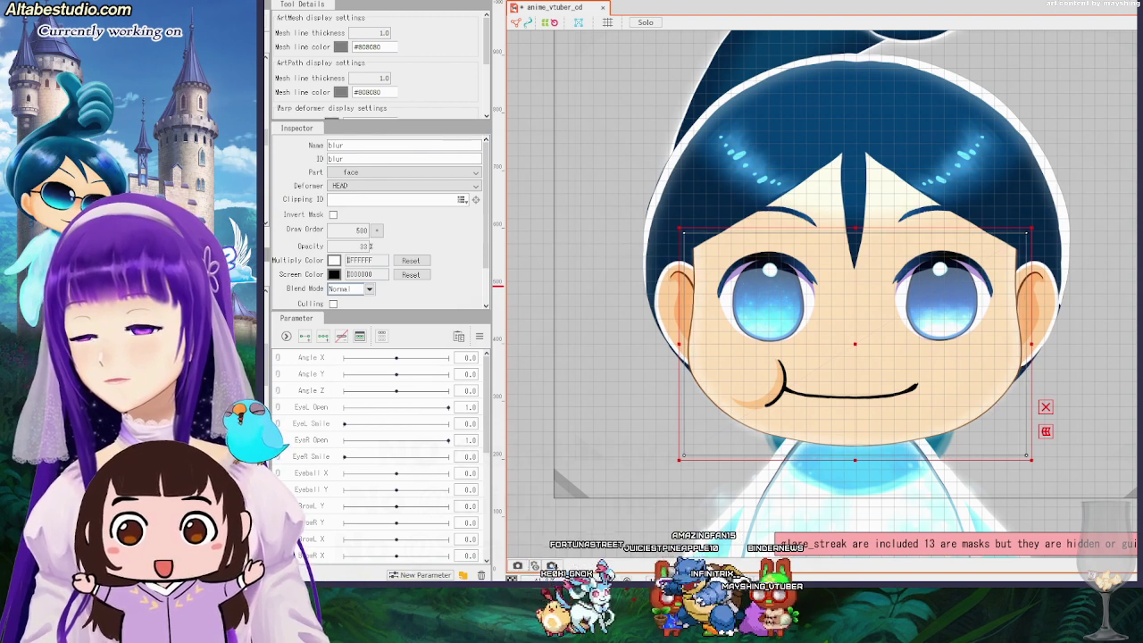
Clip the blur mesh to face_skin and set its opacity to 50%.
left_click(461, 200)
scroll(419, 328, "down", 5)
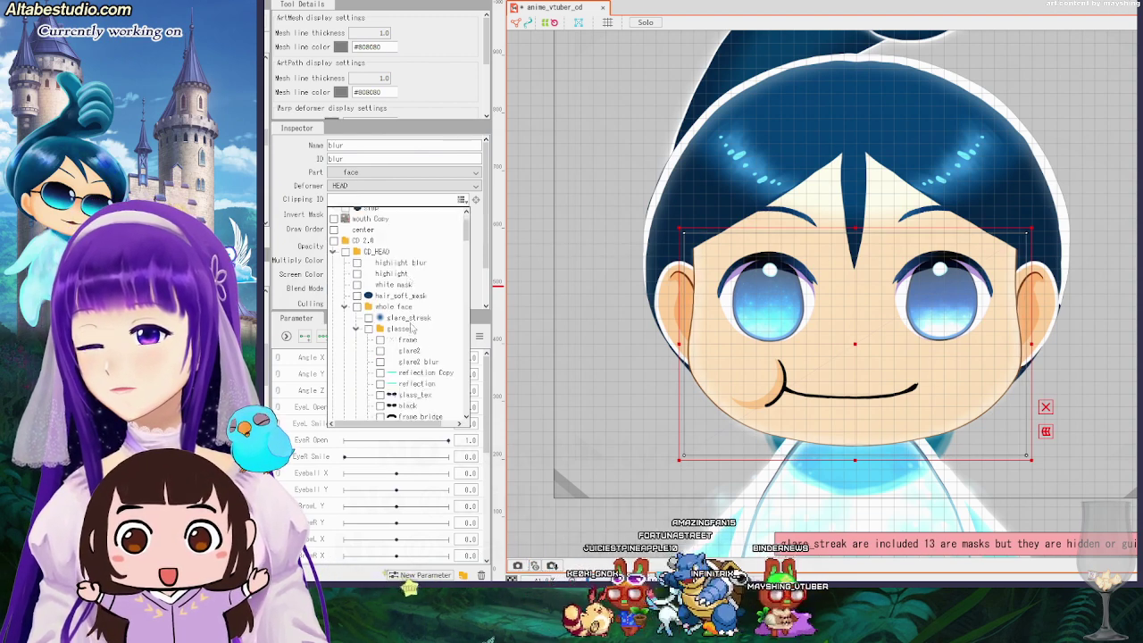
scroll(420, 328, "down", 2)
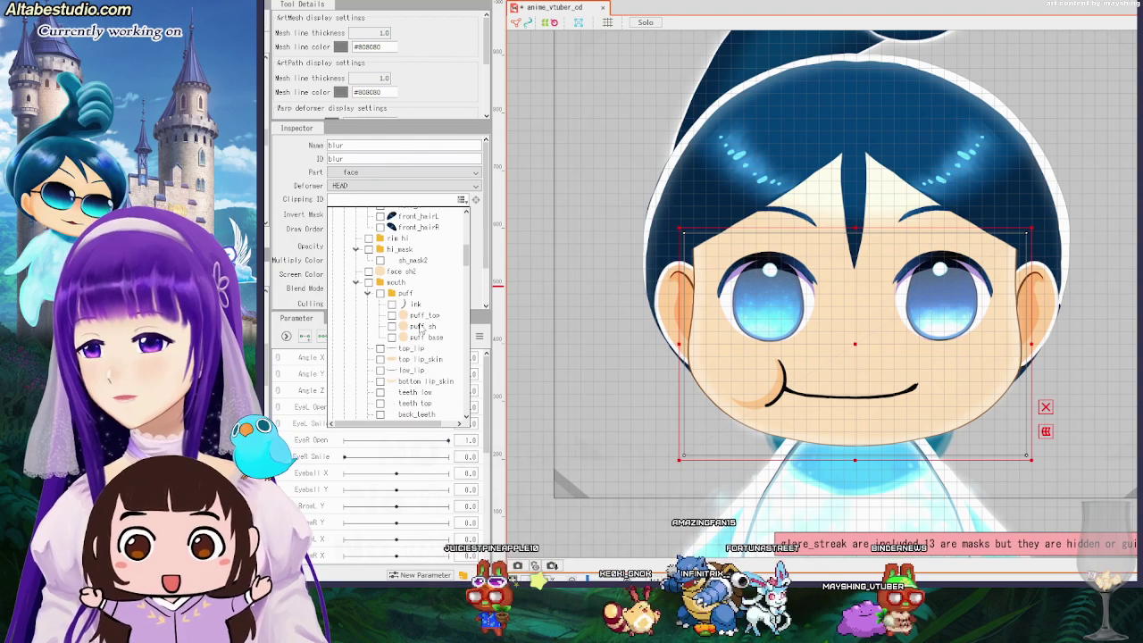
scroll(421, 329, "down", 6)
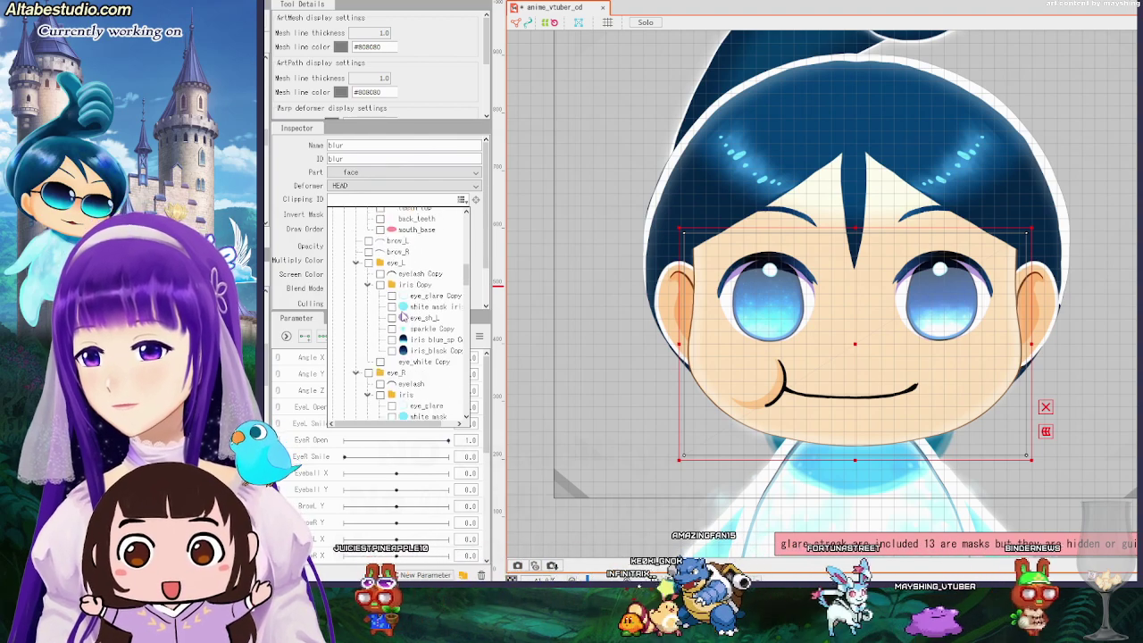
scroll(402, 317, "down", 6)
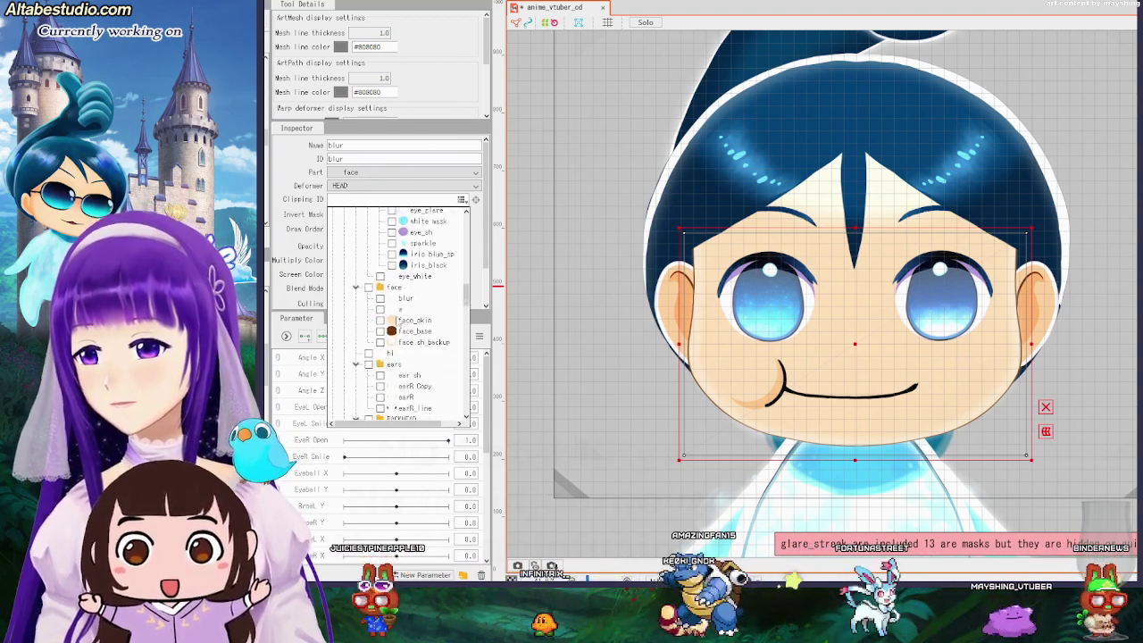
left_click(380, 320)
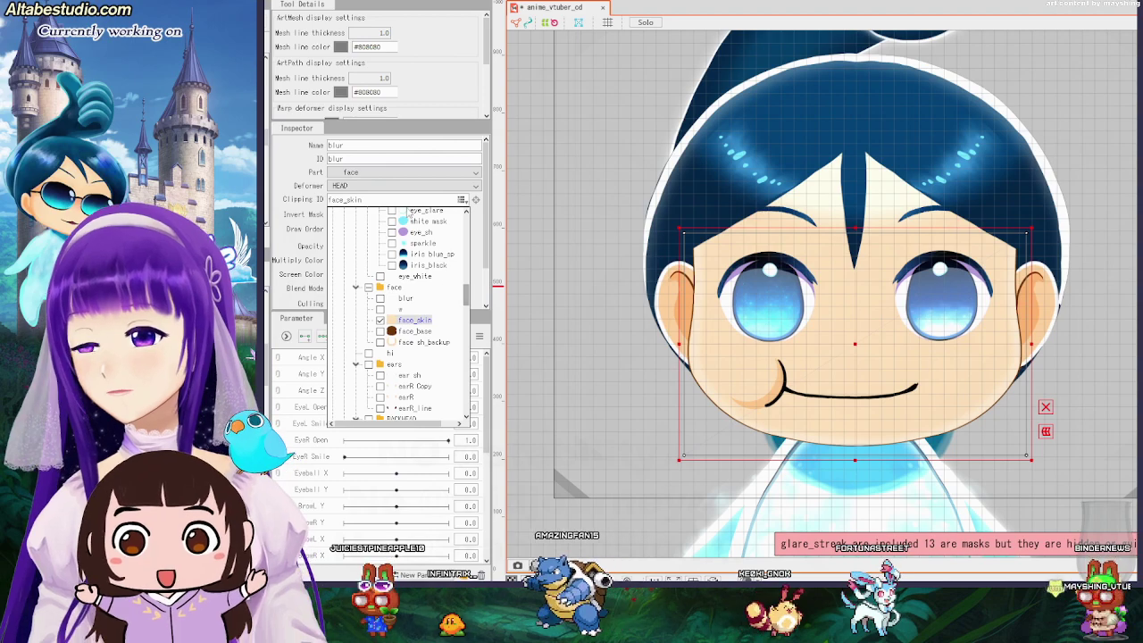
left_click(375, 198)
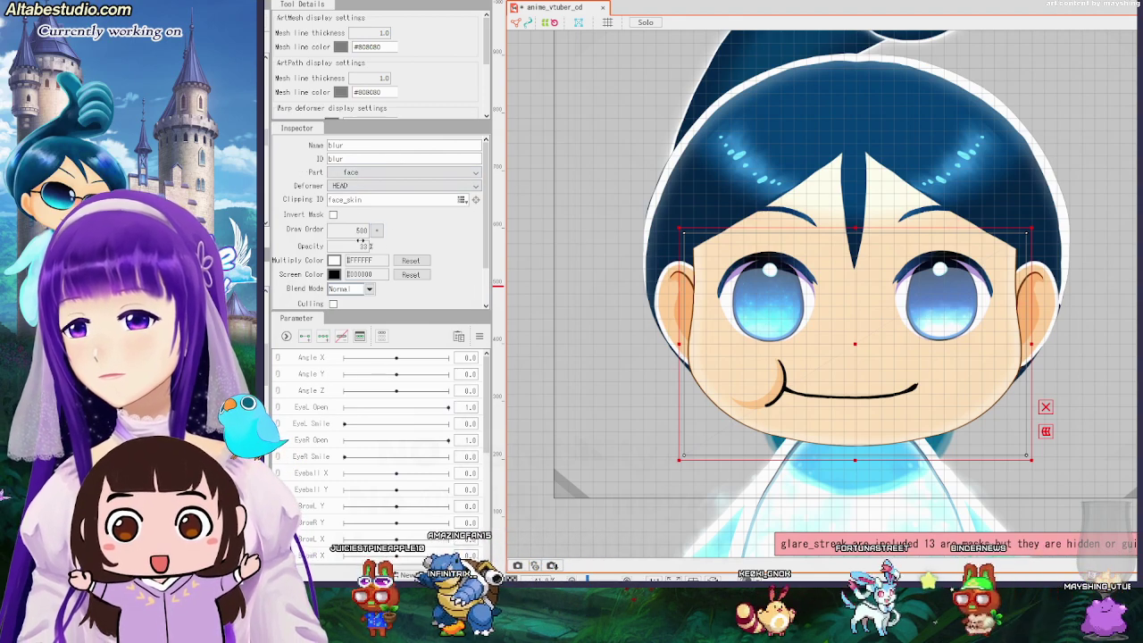
scroll(364, 245, "up", 9)
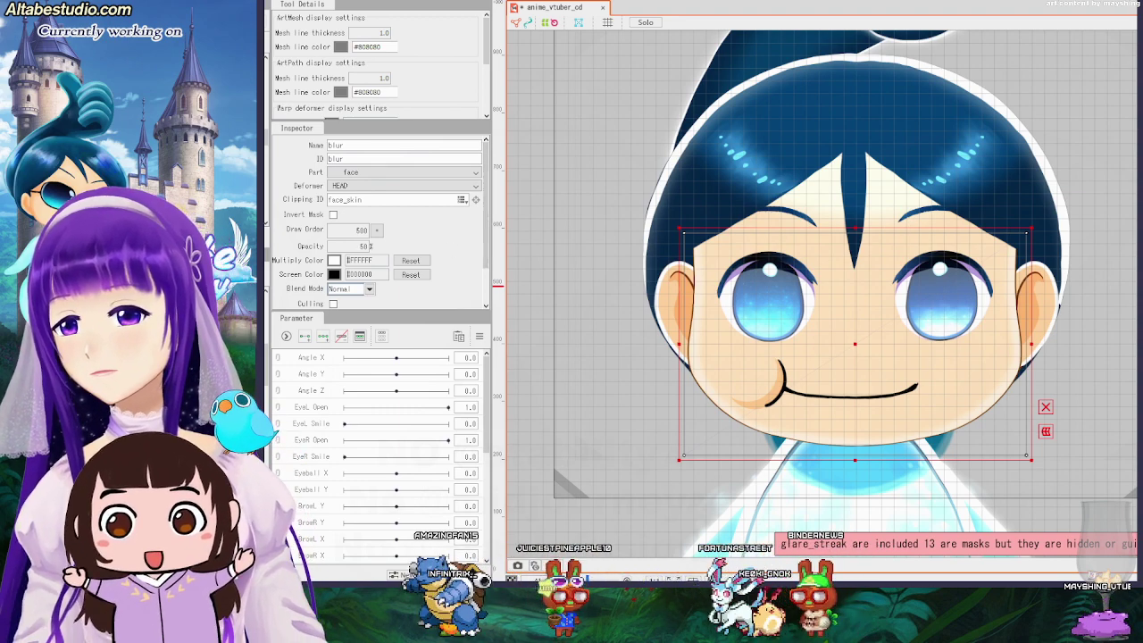
Try stretching the white face outline mesh slightly at its lower corner, and test its opacity before setting it back to 100%.
left_click(683, 455)
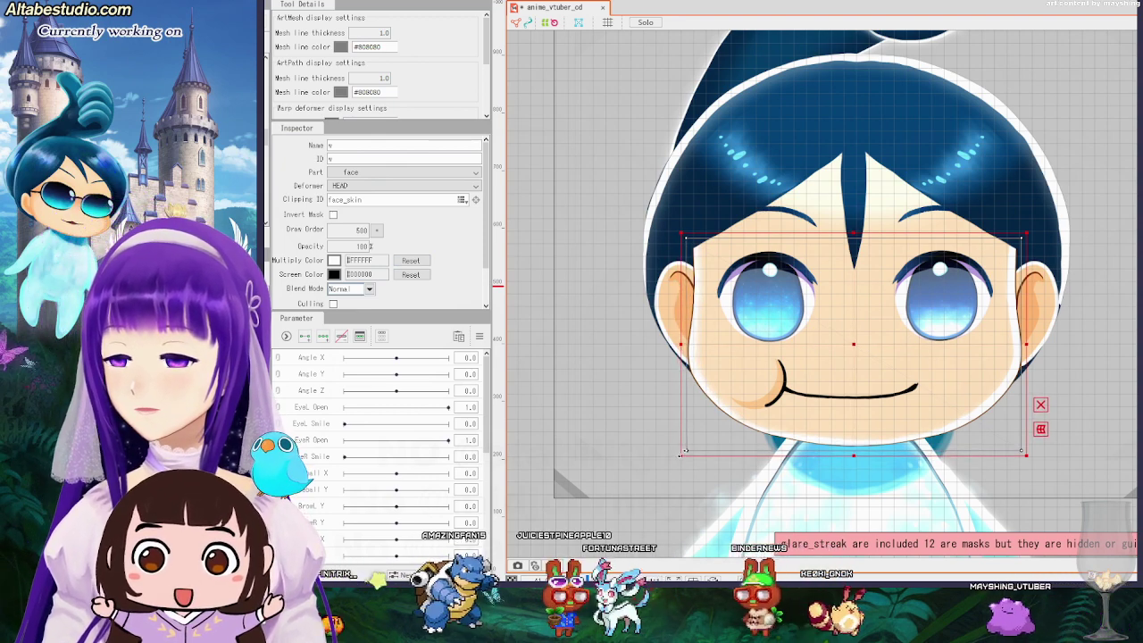
left_click_drag(681, 456, 677, 451)
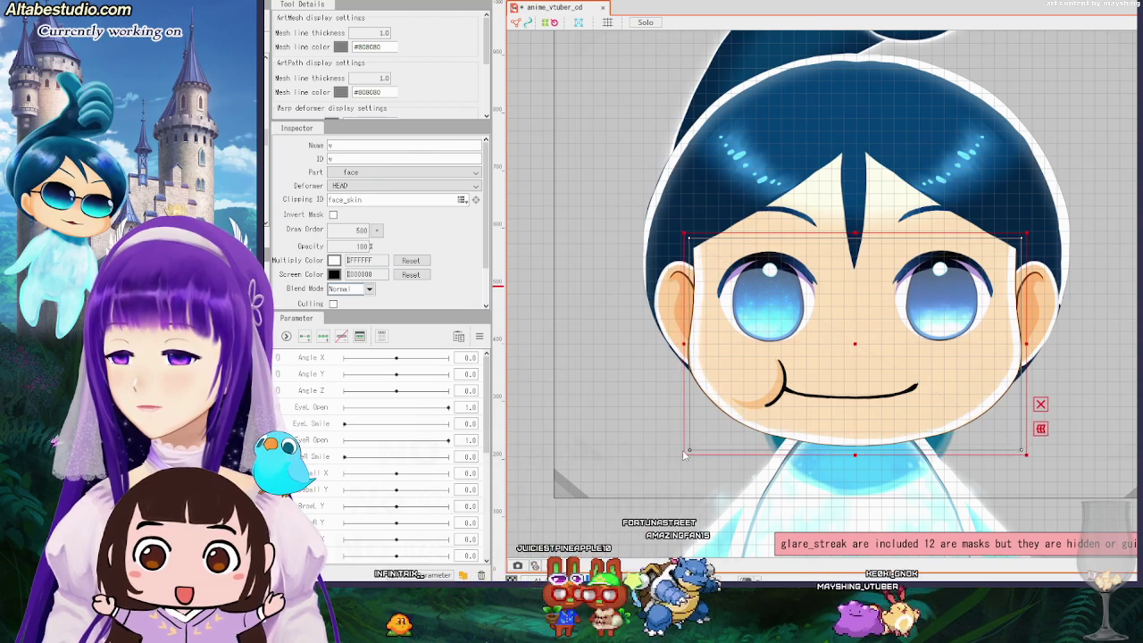
left_click(604, 432)
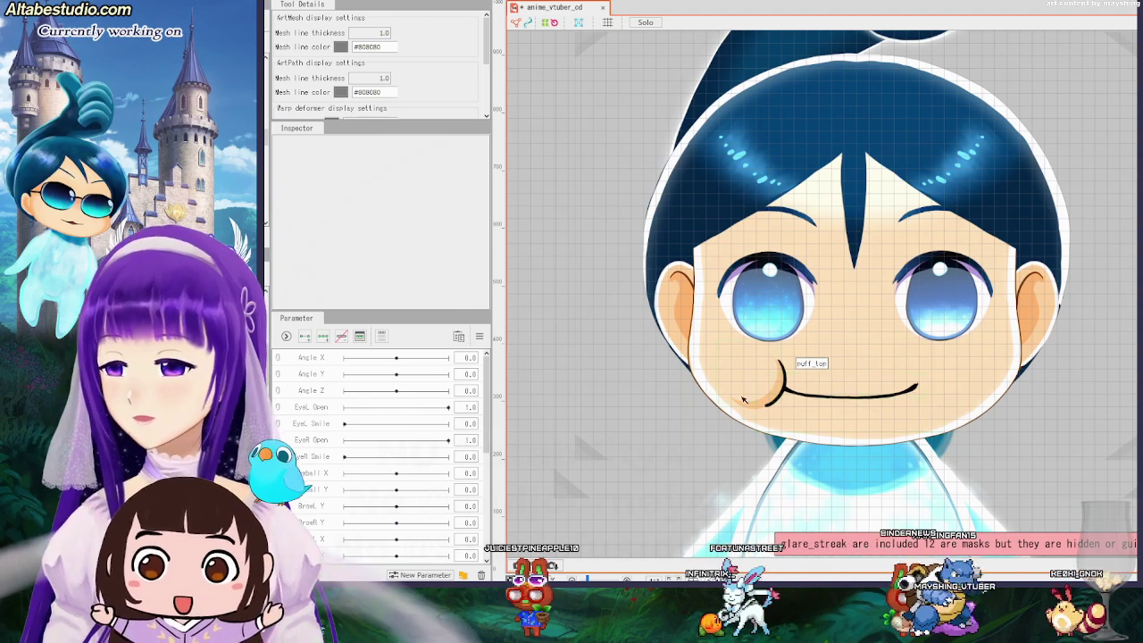
left_click(214, 268)
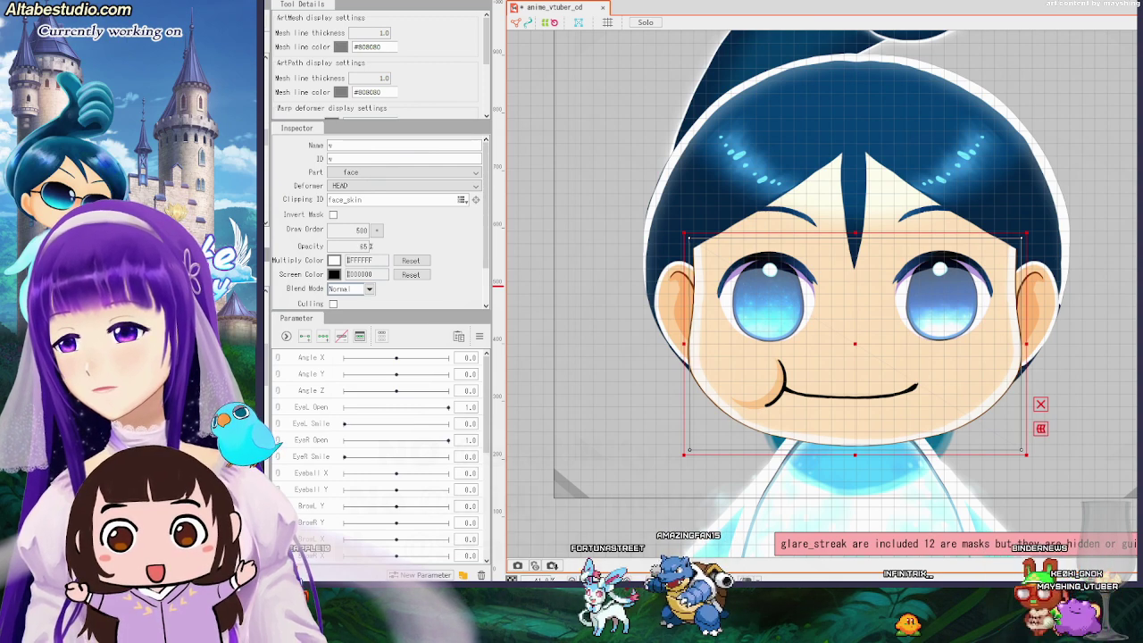
left_click_drag(359, 247, 389, 246)
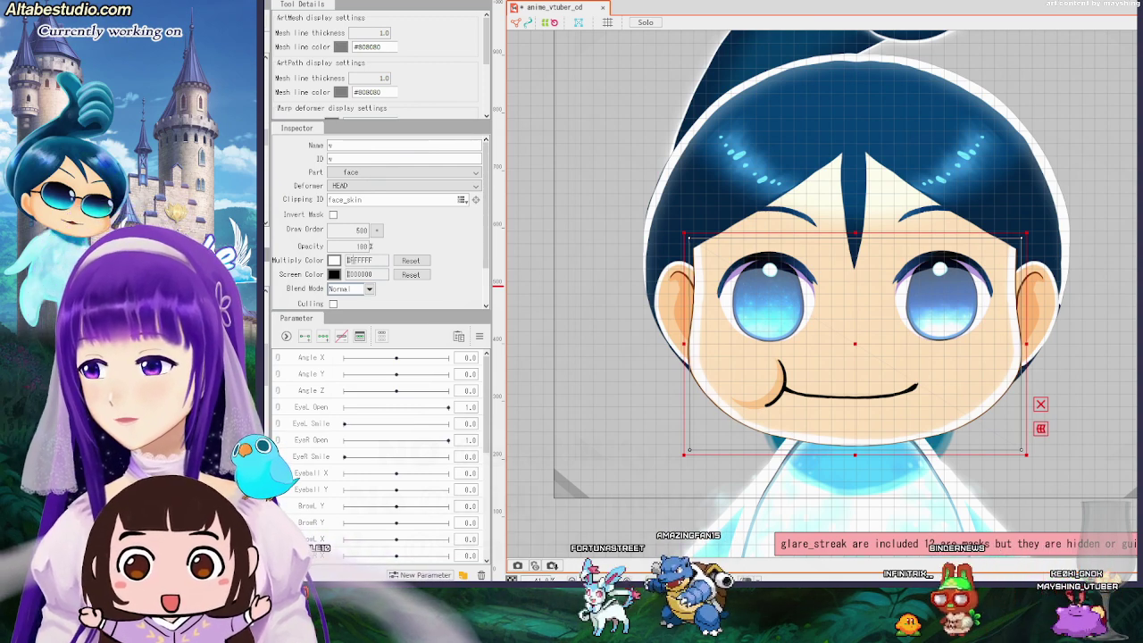
Clear the clipping ID of the blur mesh in the face part, leaving no clipping mesh chosen.
left_click(206, 267)
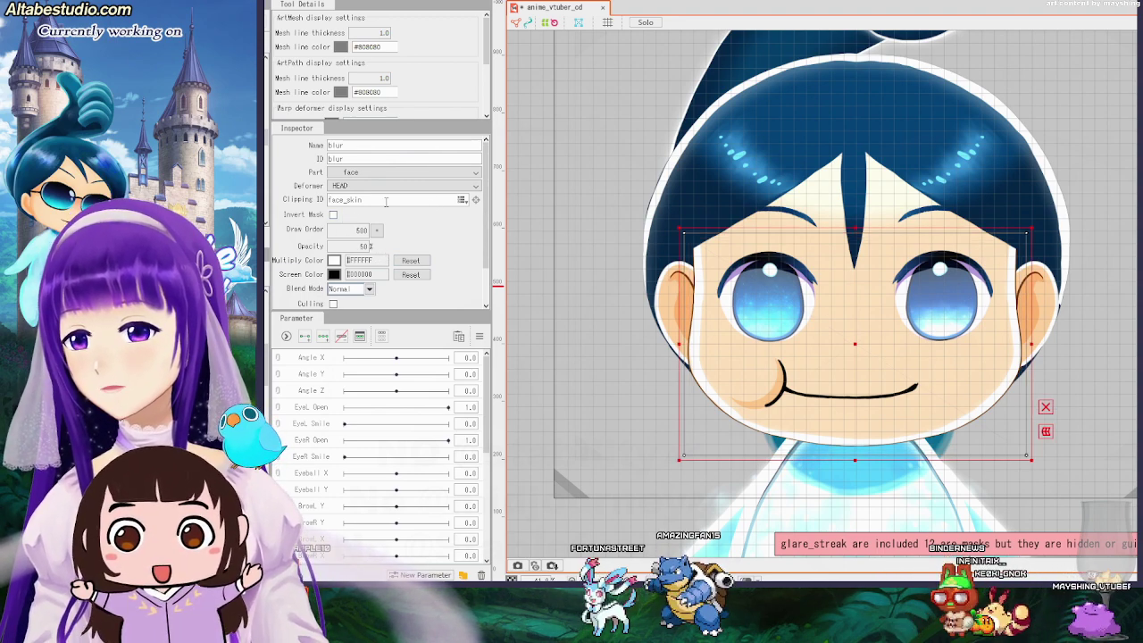
key("BackSpace")
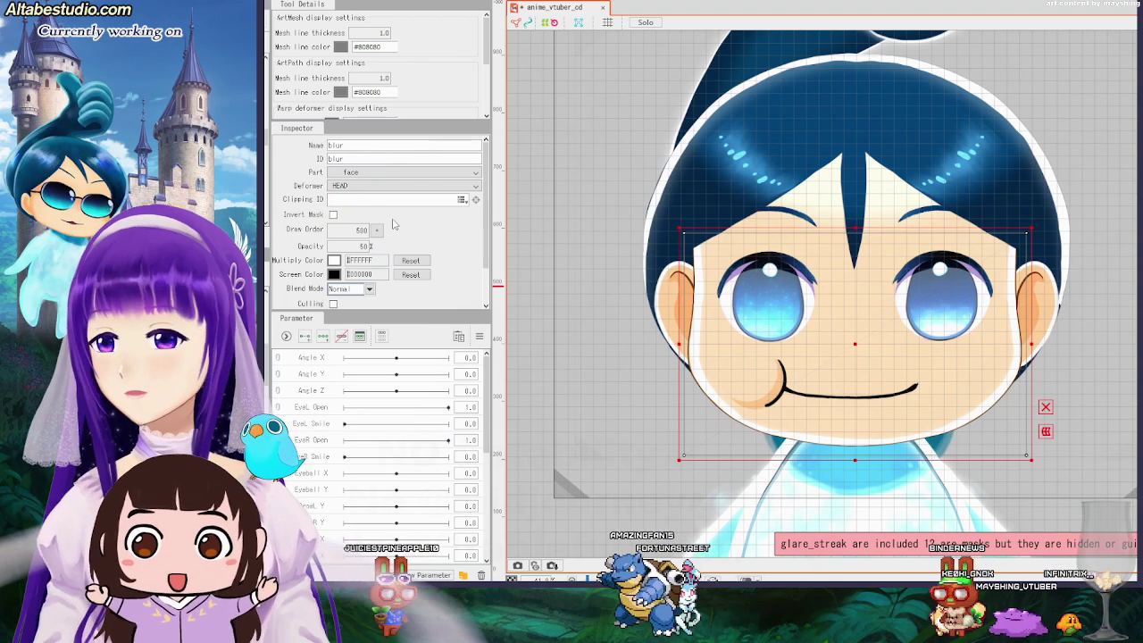
left_click(461, 199)
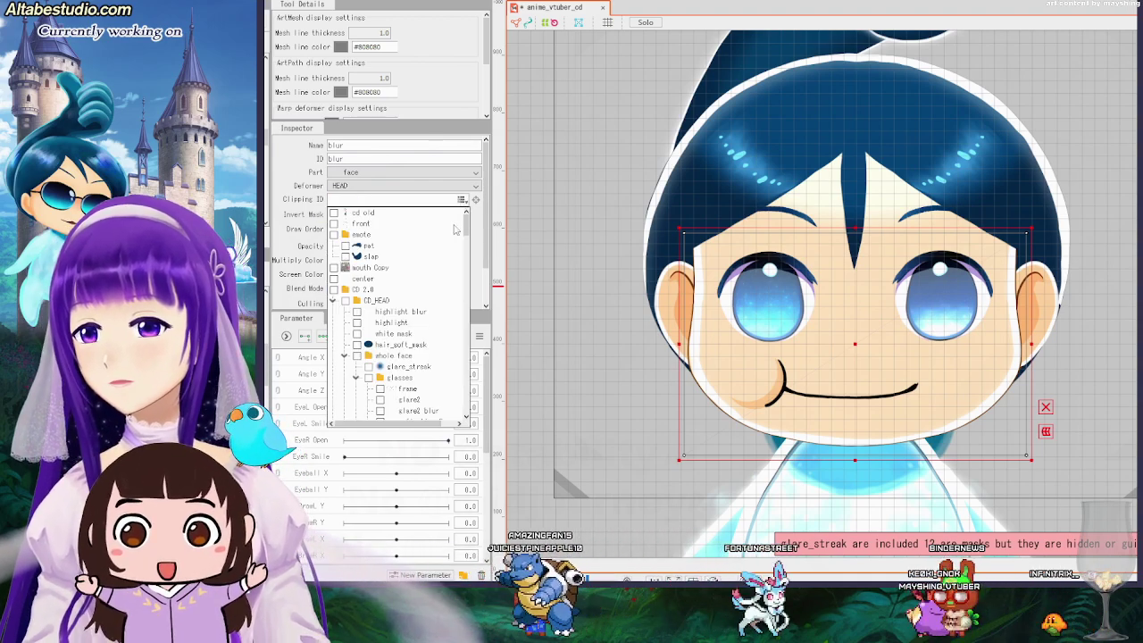
left_click_drag(466, 231, 469, 225)
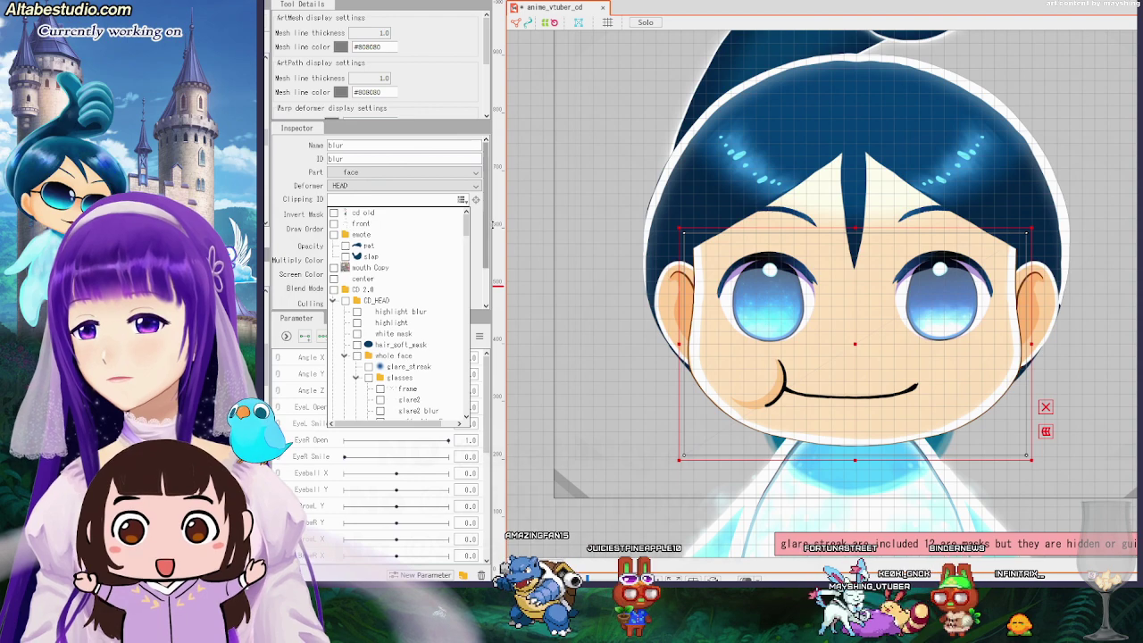
left_click(477, 239)
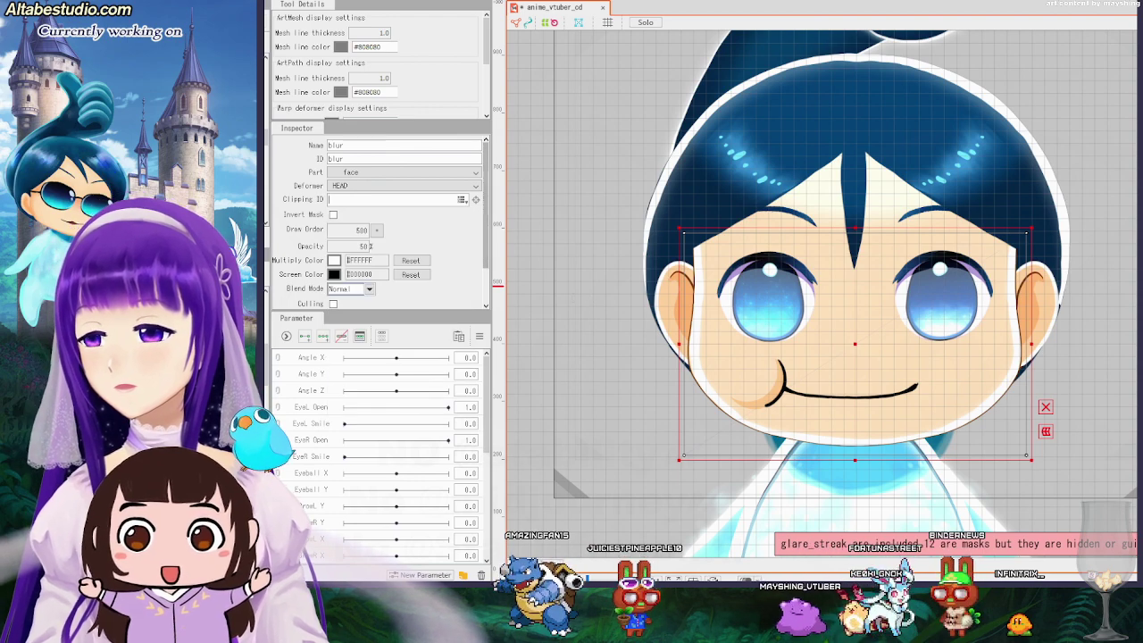
Examine the blur and white outline meshes of the face part, checking the face edge both in close-up and on the whole character.
left_click(574, 300)
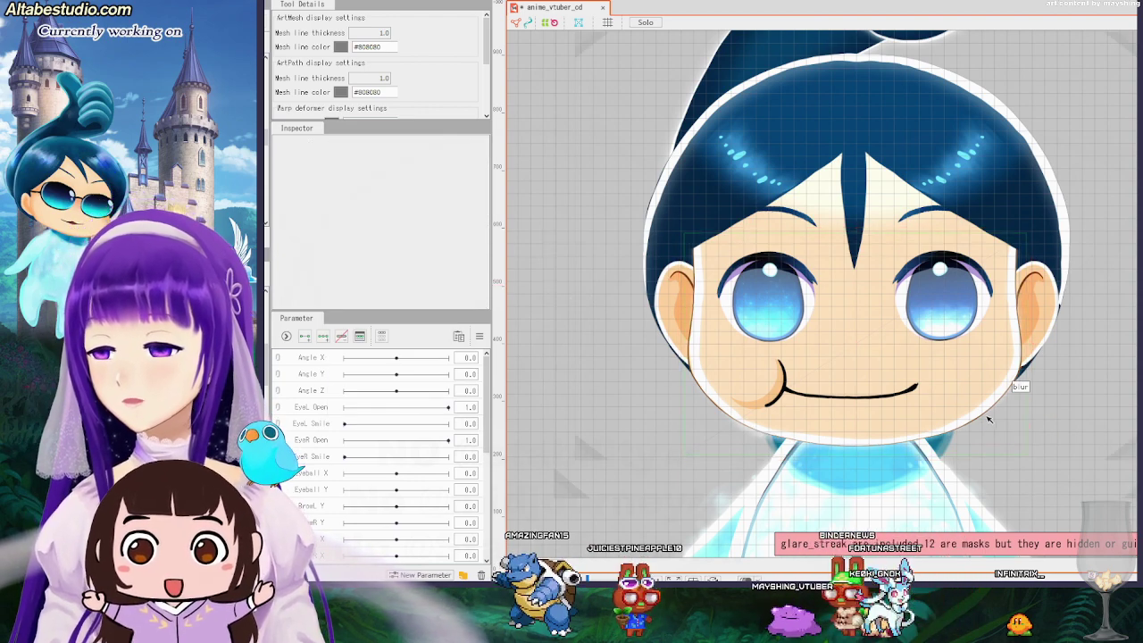
left_click(178, 312)
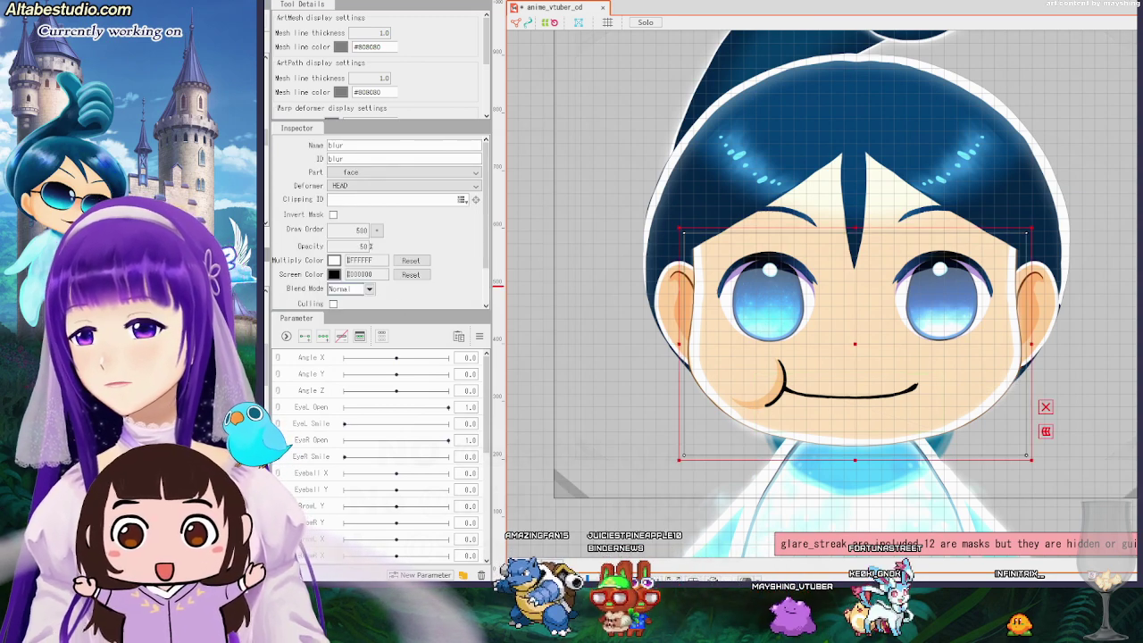
left_click(178, 321)
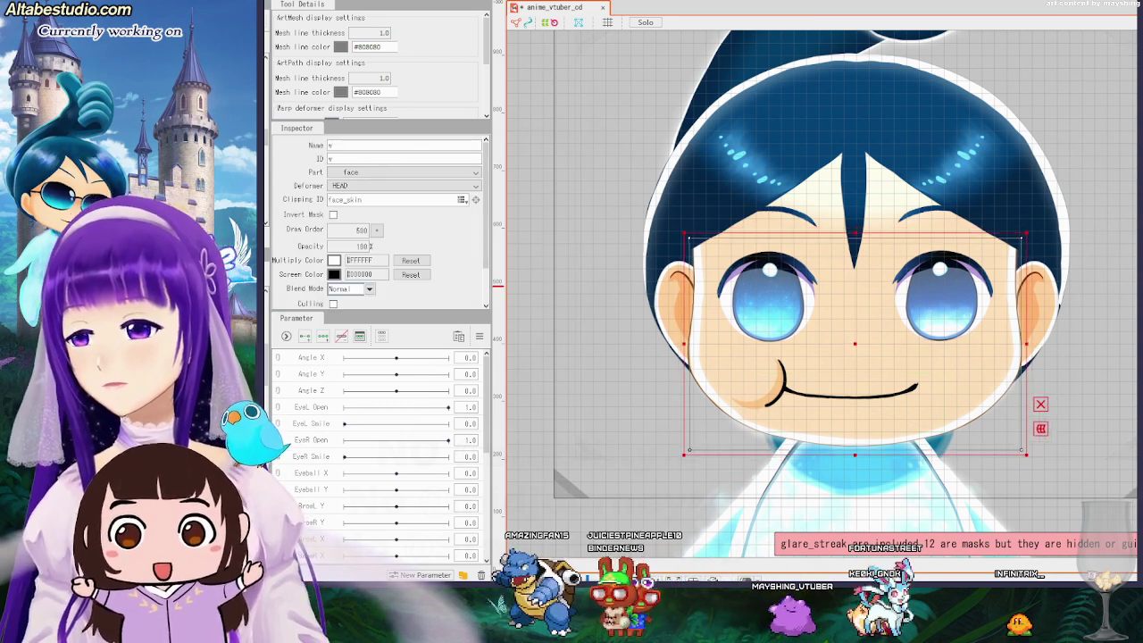
left_click(178, 308)
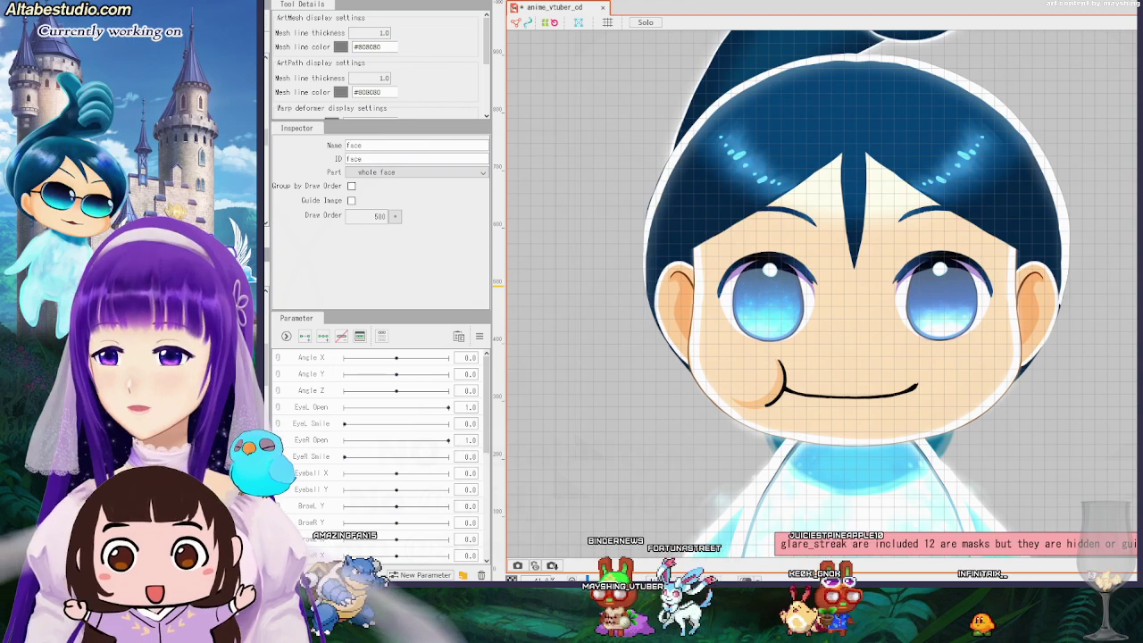
scroll(919, 393, "down", 4)
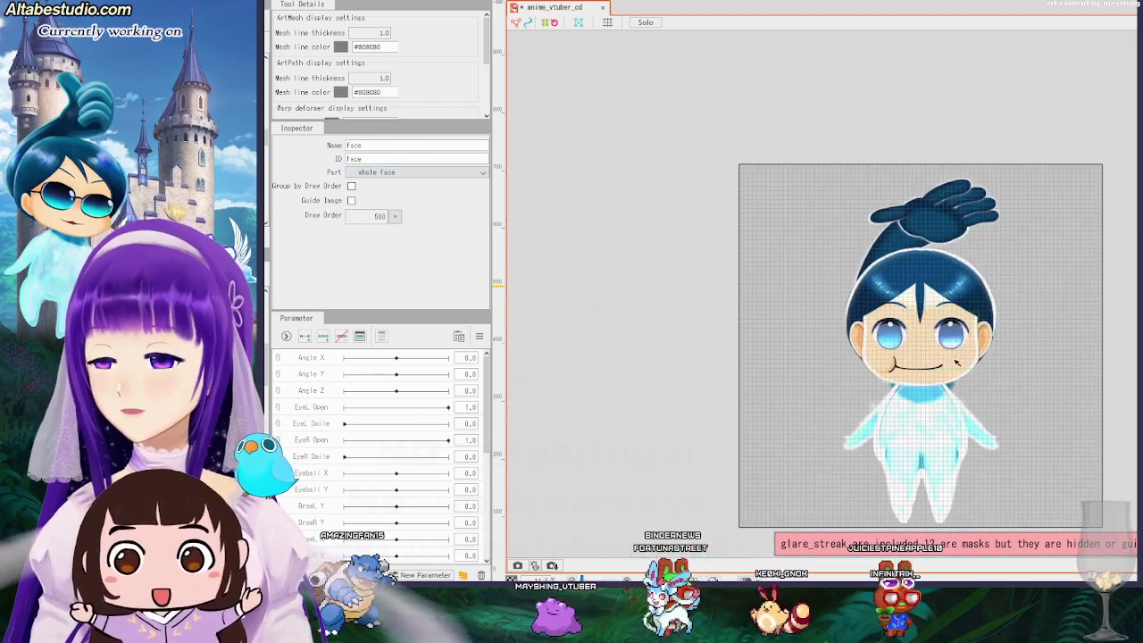
scroll(927, 399, "up", 4)
left_click(884, 442)
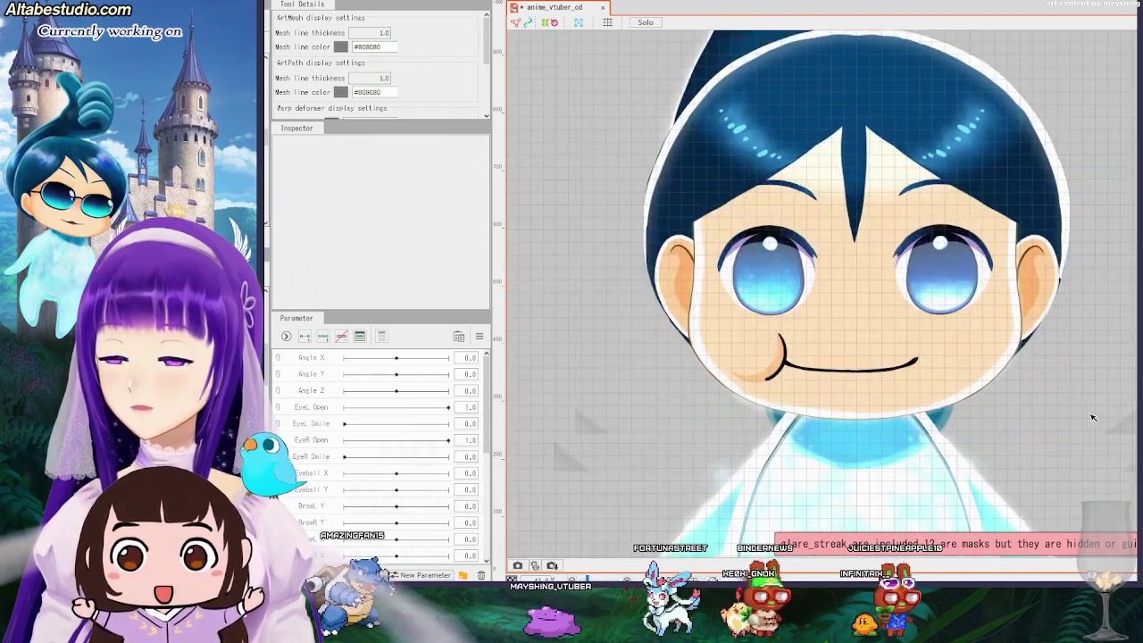
scroll(1031, 384, "up", 2)
scroll(1013, 385, "down", 4)
scroll(1005, 391, "up", 1)
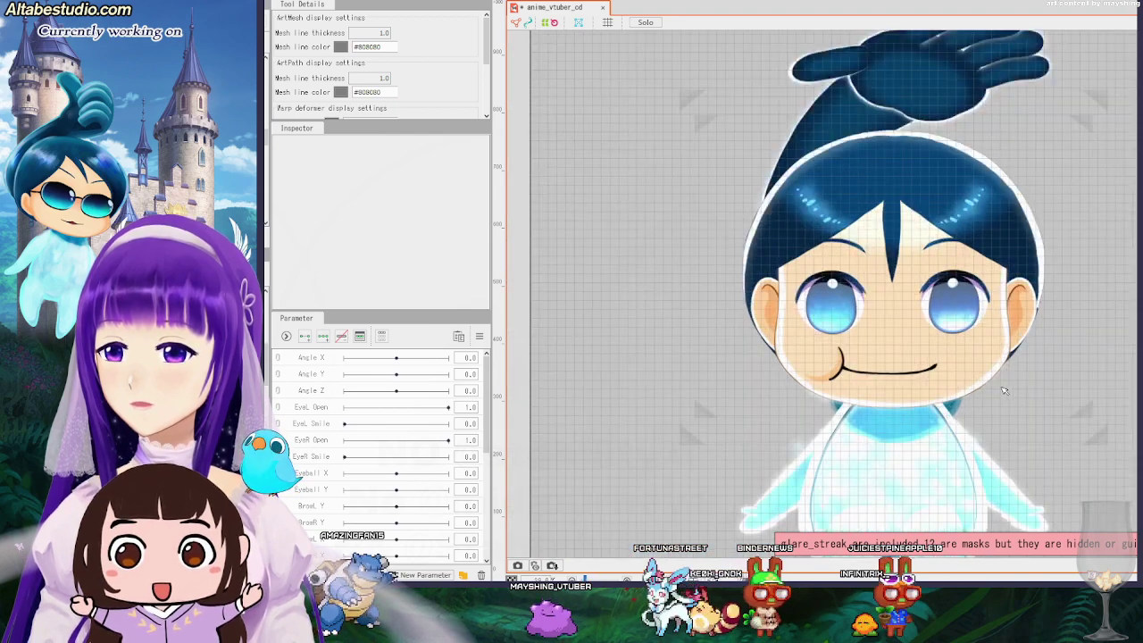
scroll(1035, 388, "up", 2)
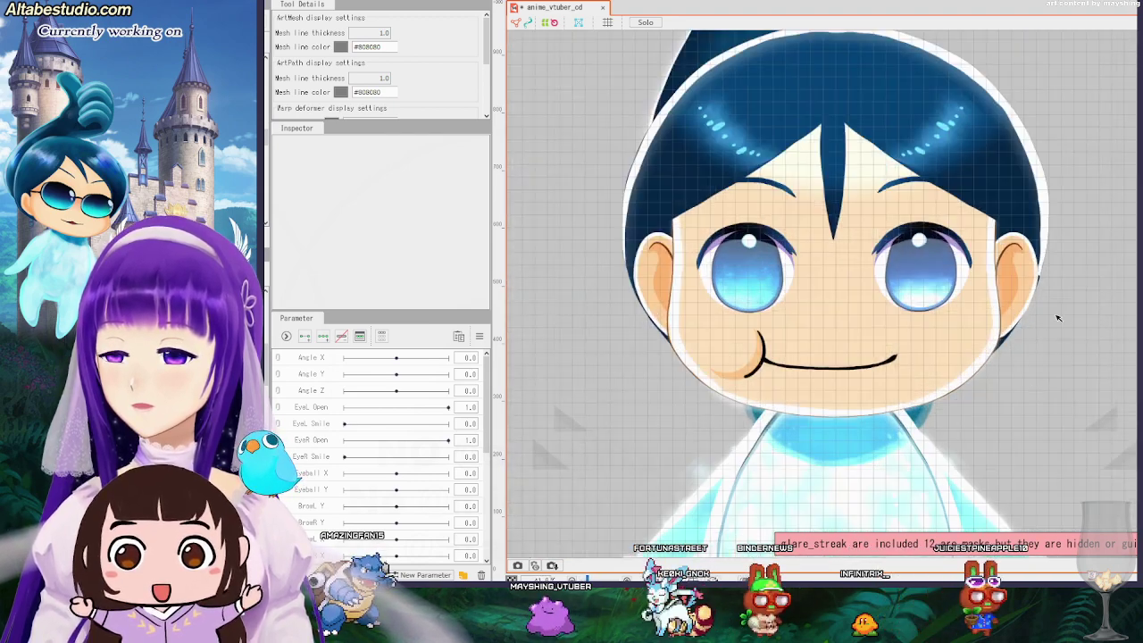
scroll(1049, 317, "down", 2)
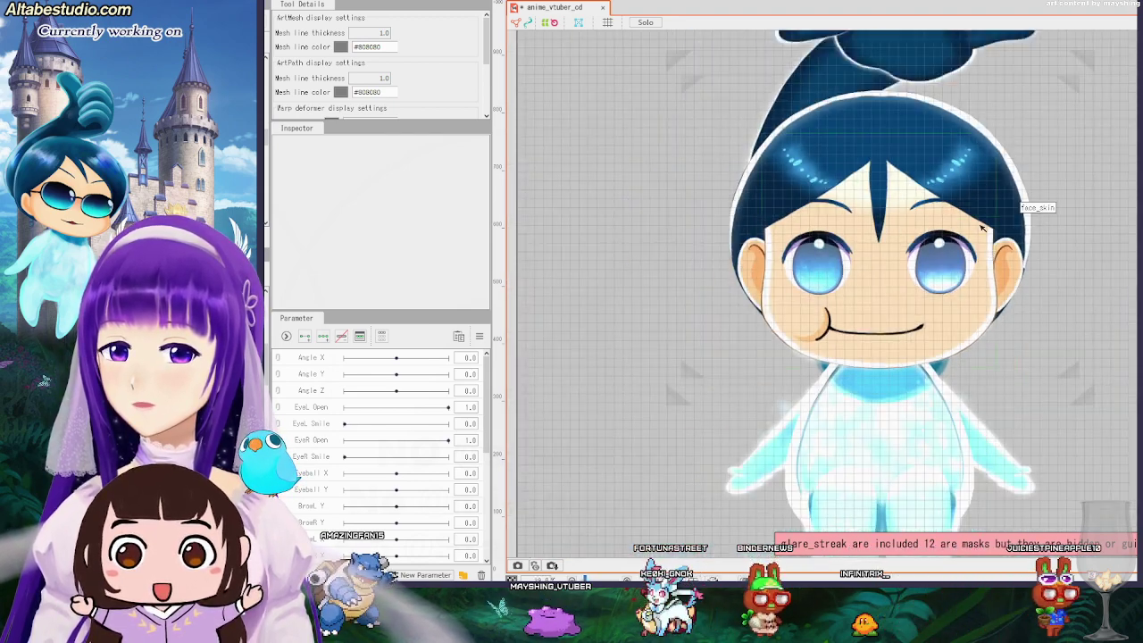
Stretch the highlight mesh of the CD_HEAD part slightly at its lower corners, and close the list of clipping mask problems.
left_click(983, 132)
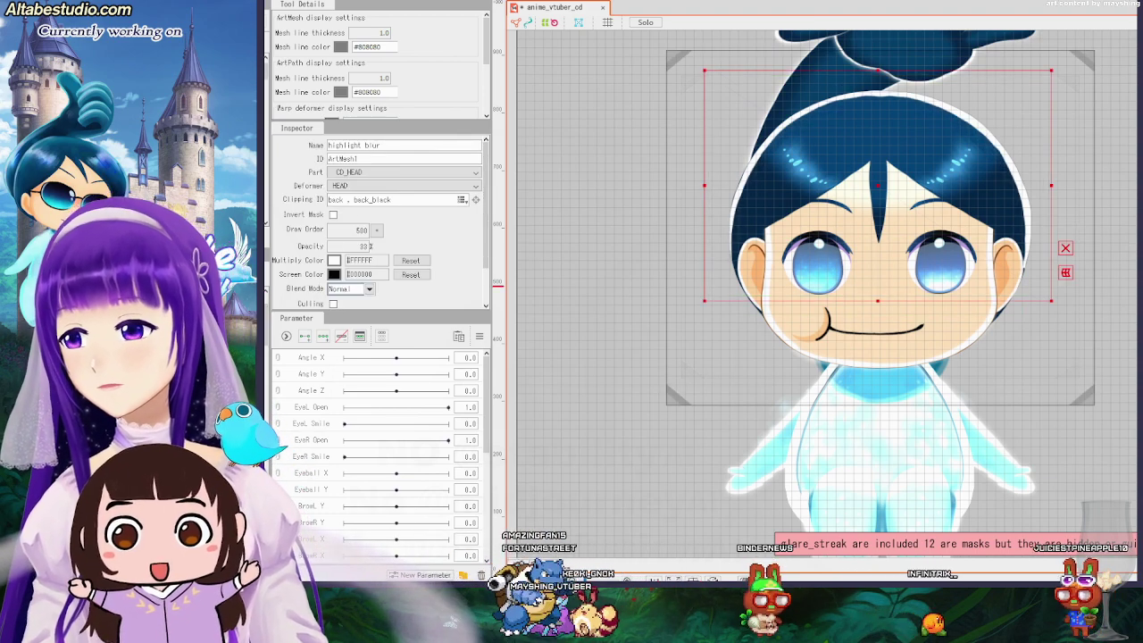
key("ctrl+shift+a")
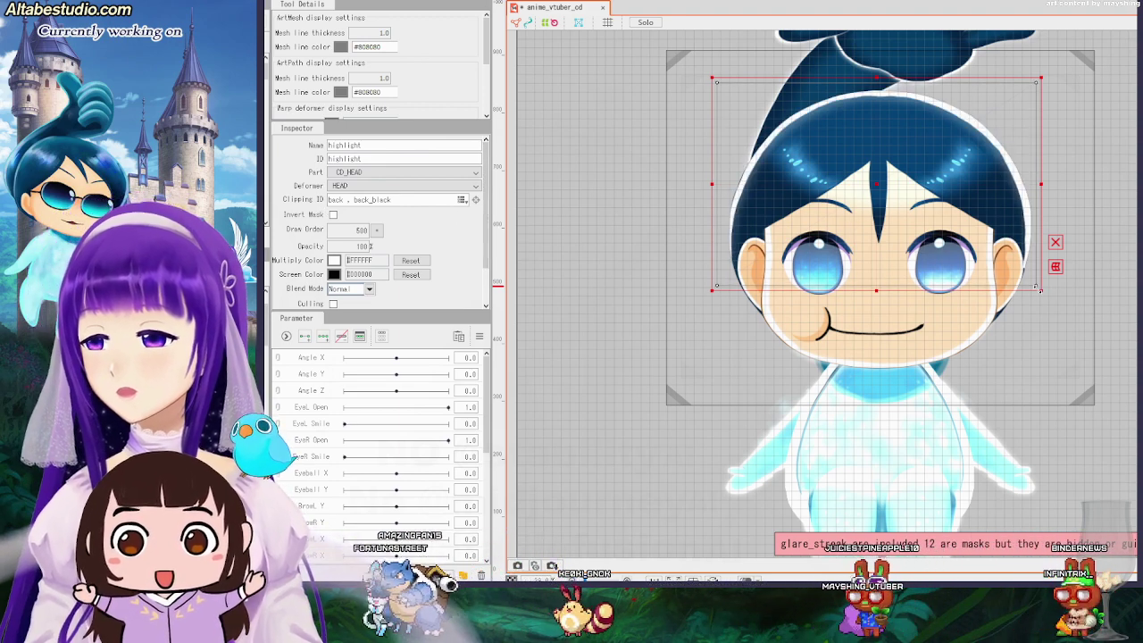
left_click_drag(1038, 288, 1033, 297)
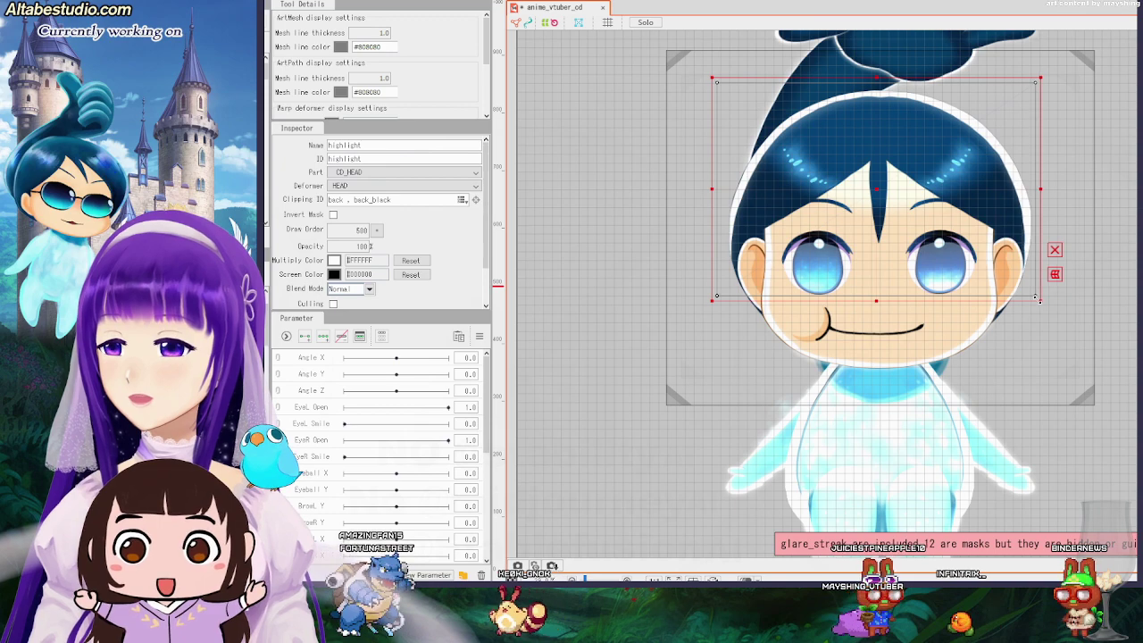
left_click_drag(707, 300, 717, 302)
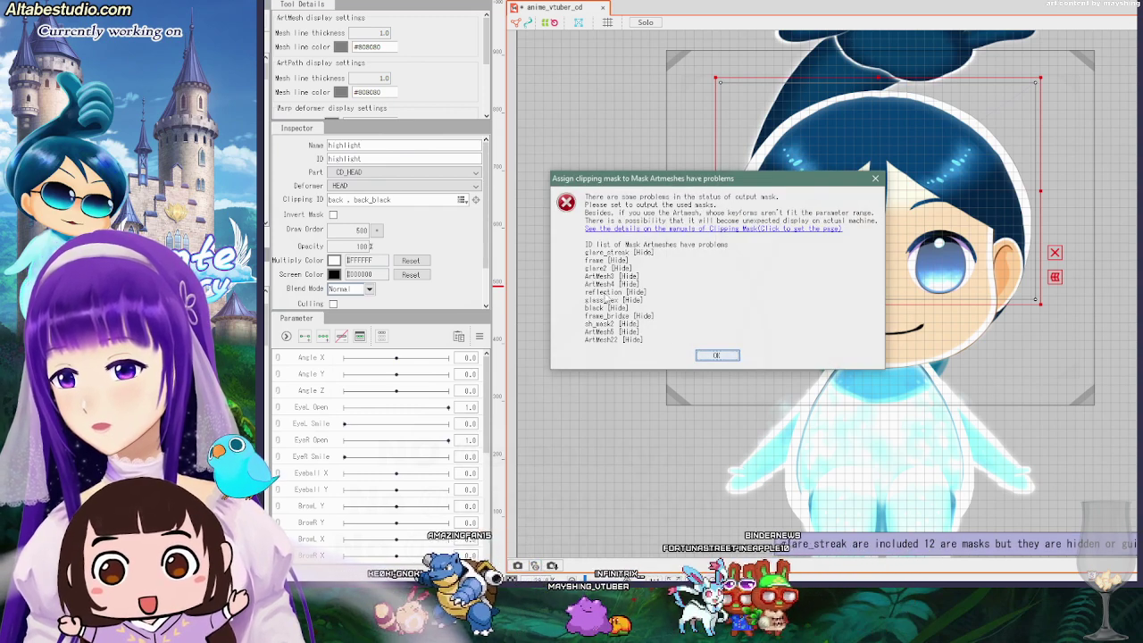
left_click(723, 355)
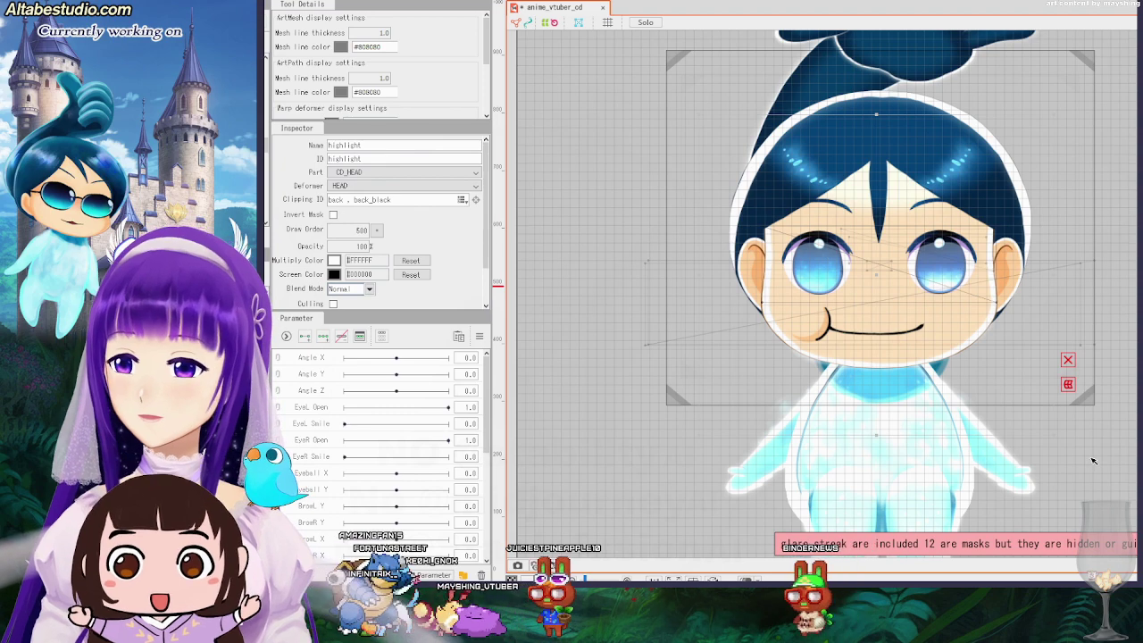
left_click(1061, 452)
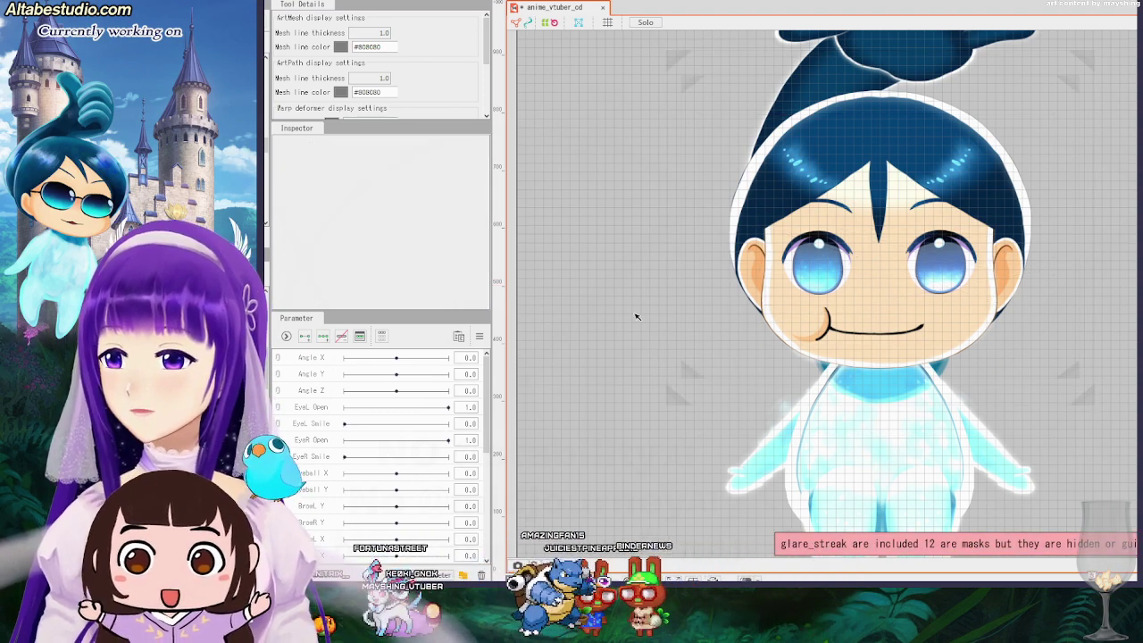
Inspect the HEAD deformer, the top lip_skin and face_skin meshes, and the objects stacked beneath the chin.
scroll(634, 316, "down", 5)
scroll(630, 317, "up", 5)
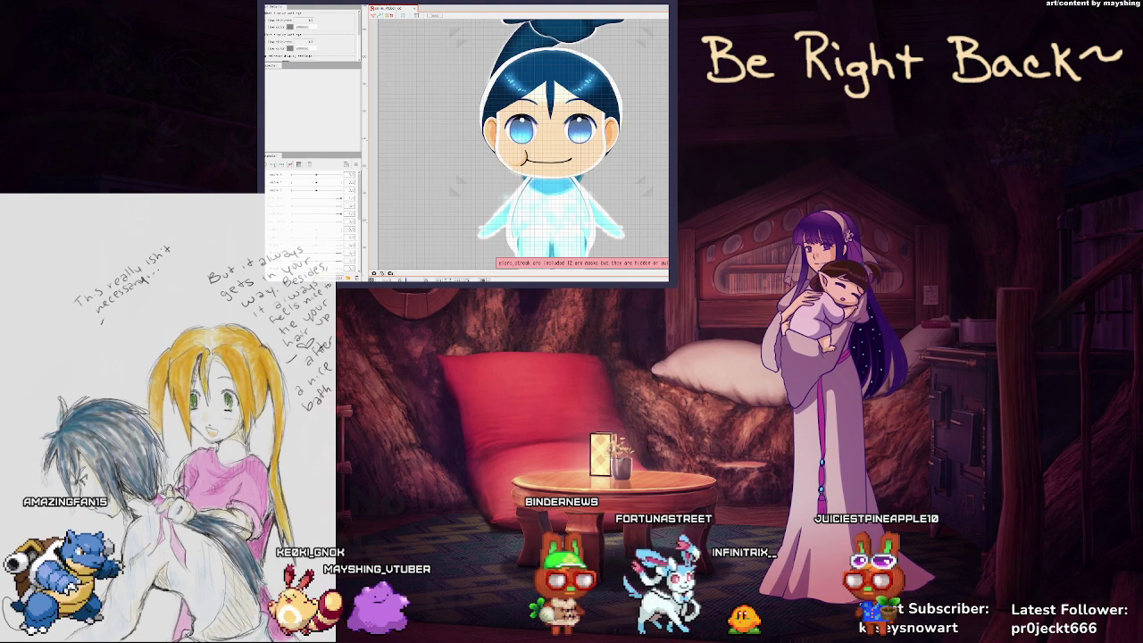
left_click(241, 139)
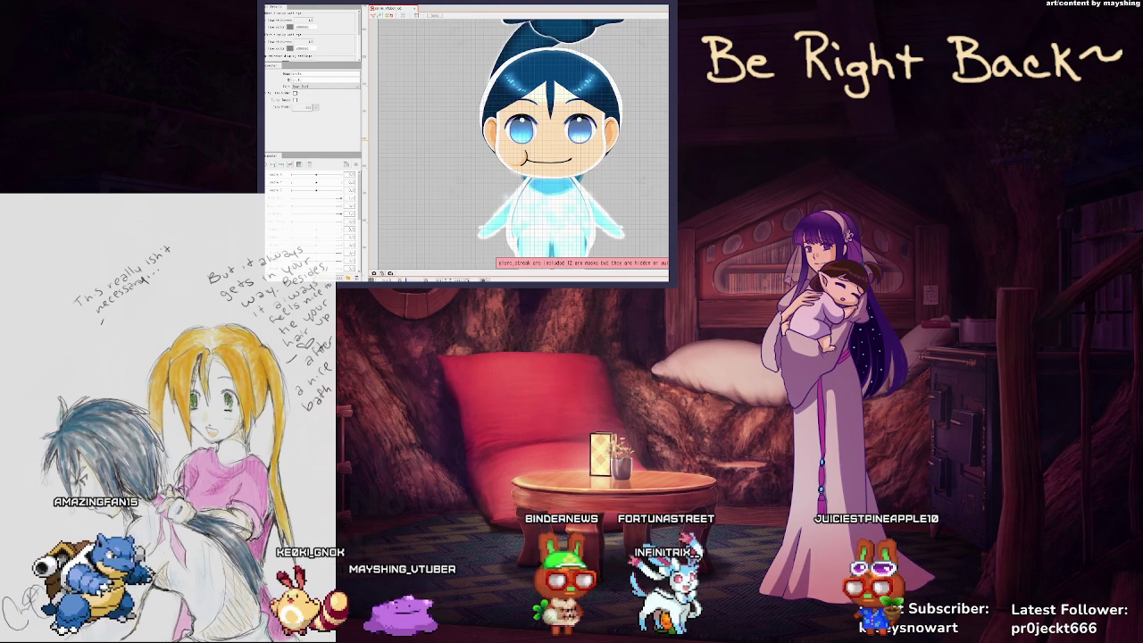
left_click(241, 139)
left_click(241, 139)
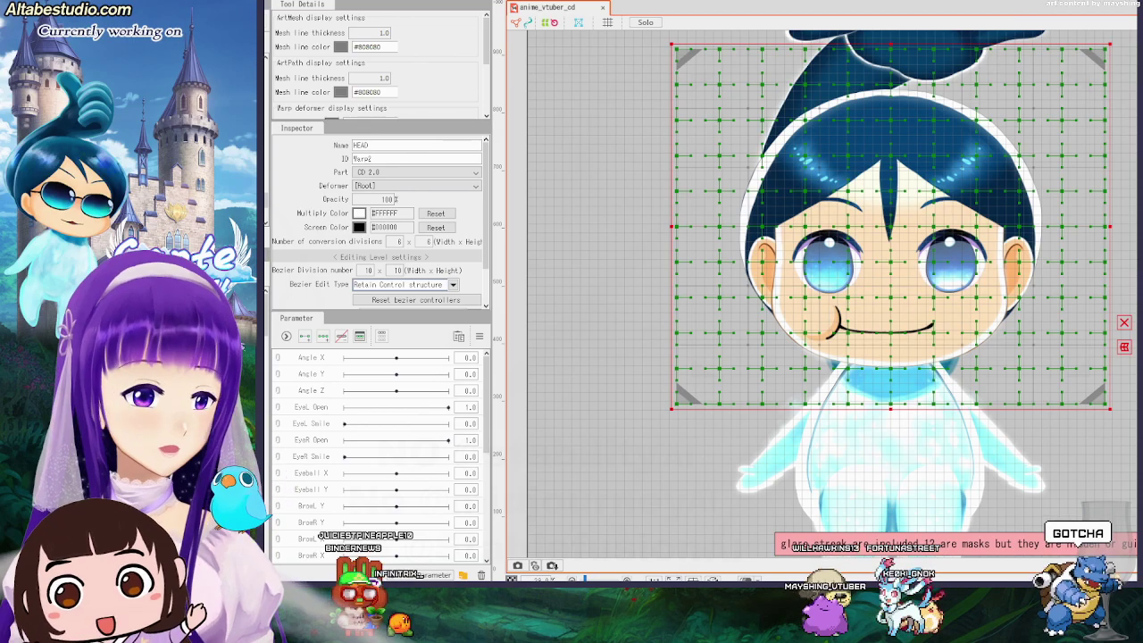
left_click(925, 450)
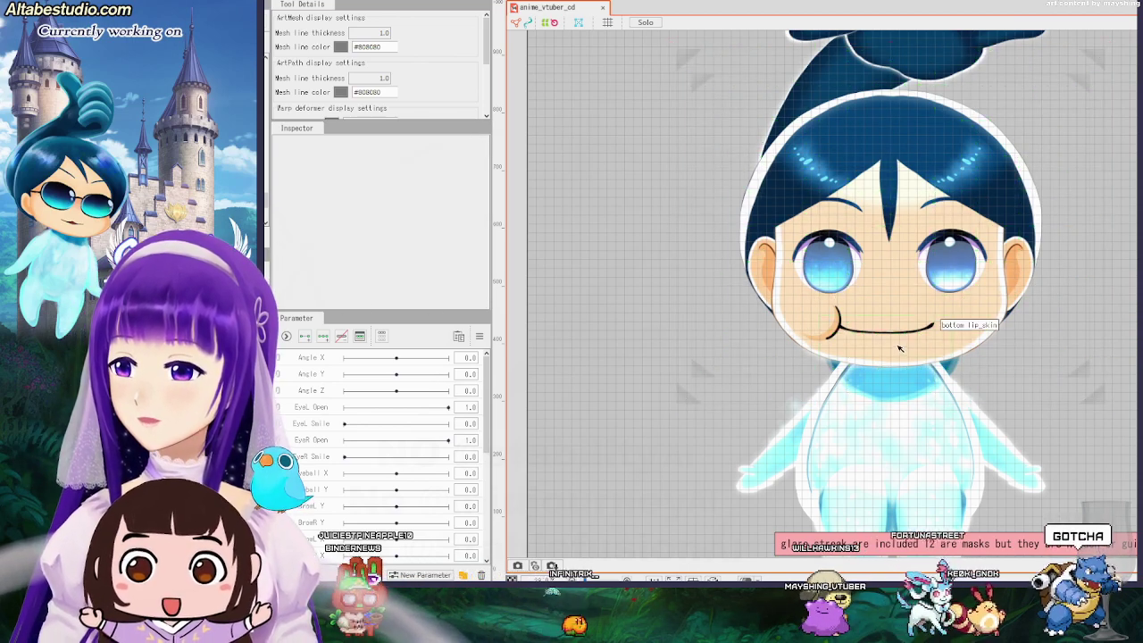
left_click(892, 300)
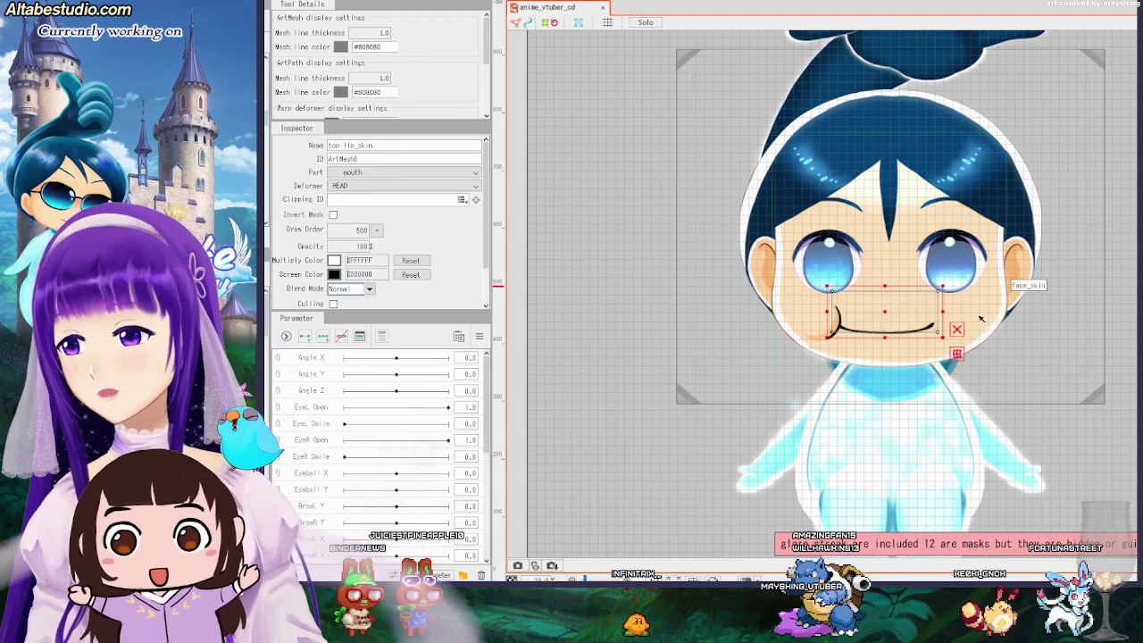
left_click(980, 318)
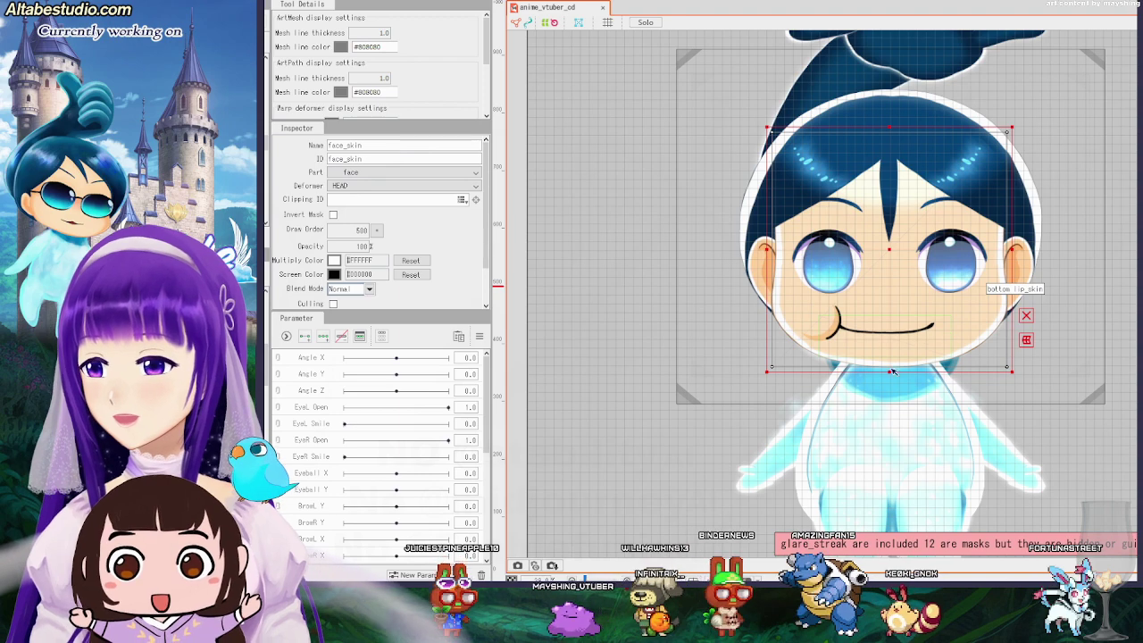
left_click(900, 432)
right_click(913, 379)
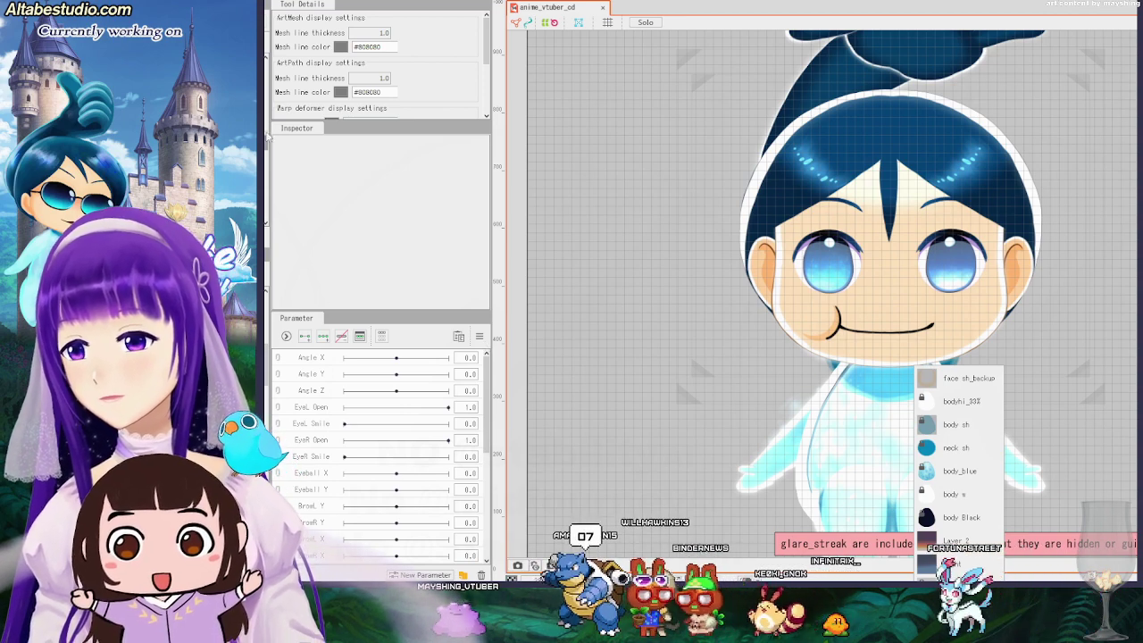
left_click(267, 151)
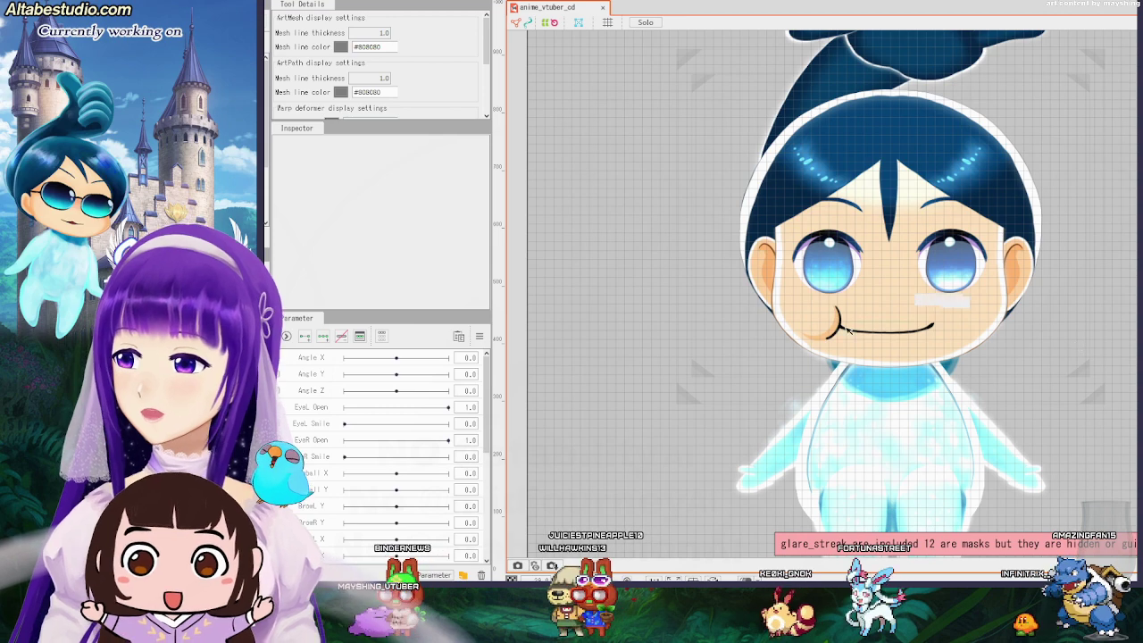
Check the mouth Copy and center meshes in the root part, and show the dark blue night background behind the character.
key("ctrl+v")
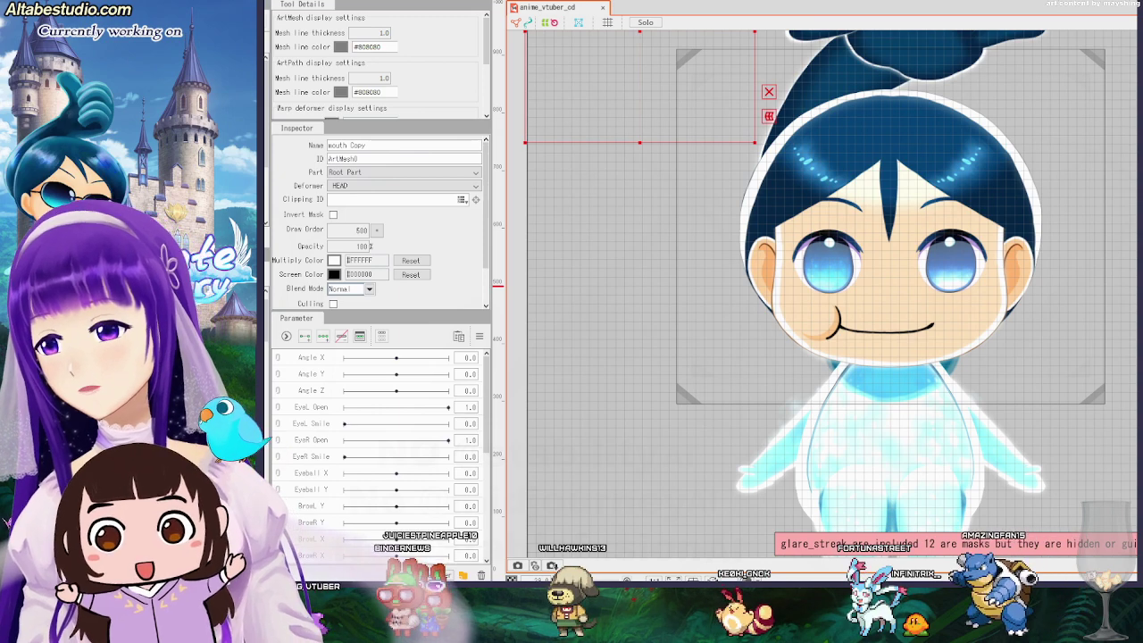
left_click(889, 285)
left_click(639, 86)
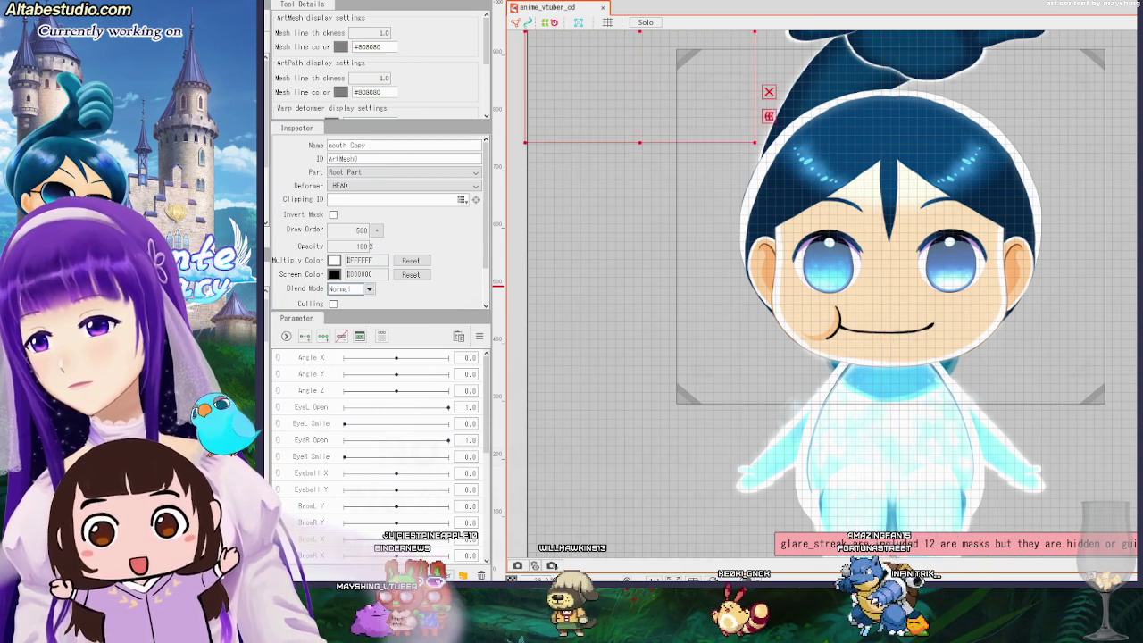
key("ctrl+h")
key("ctrl+h")
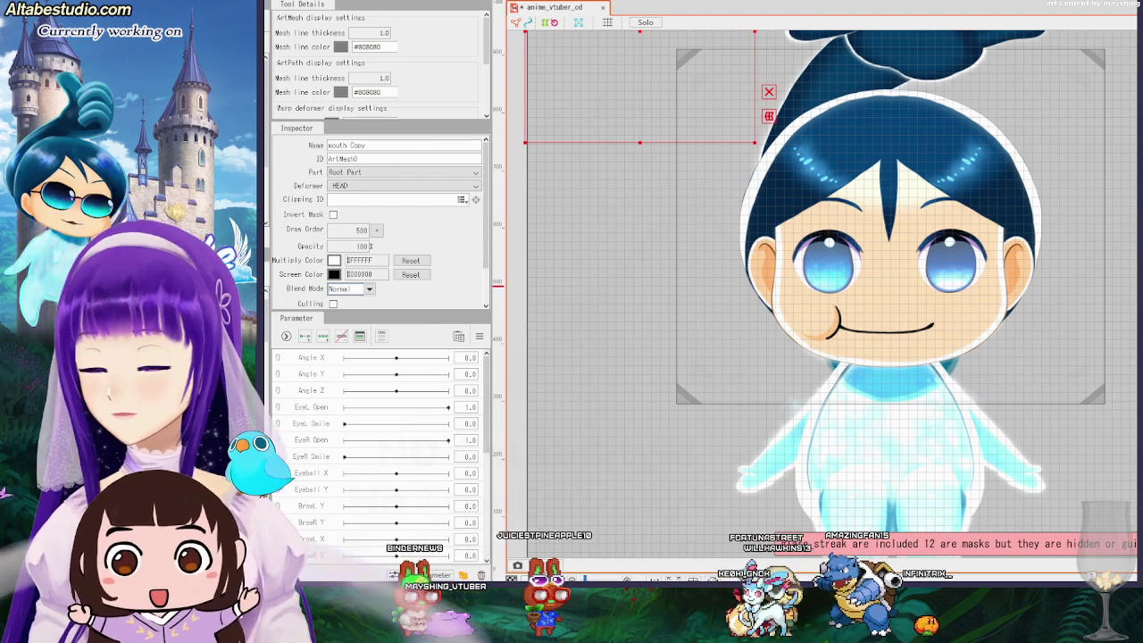
left_click(889, 285)
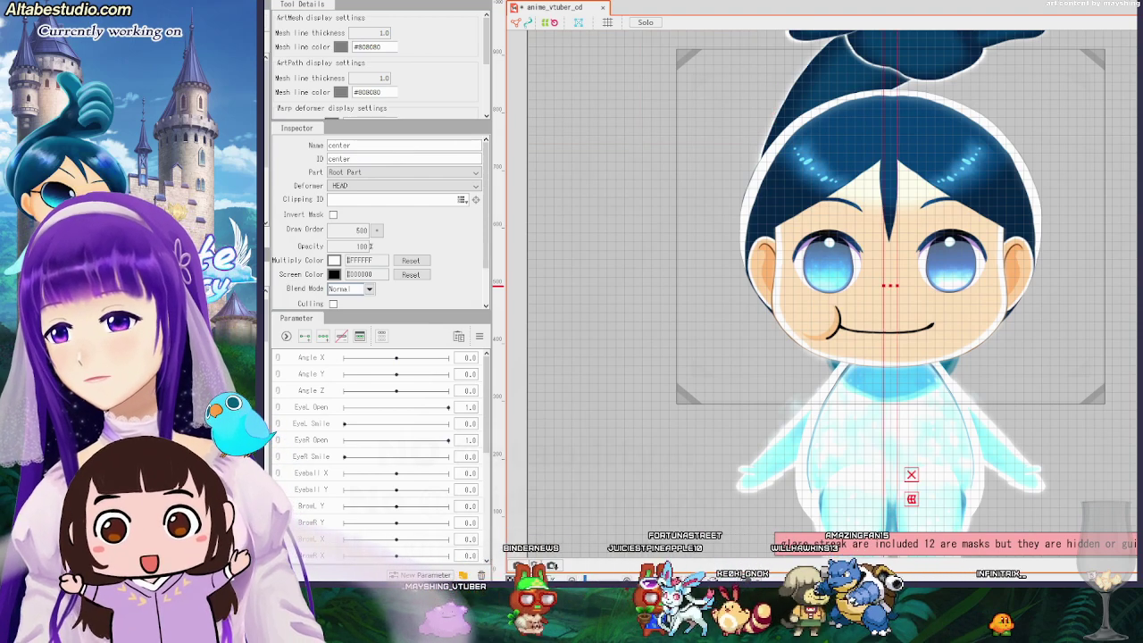
key("ctrl+h")
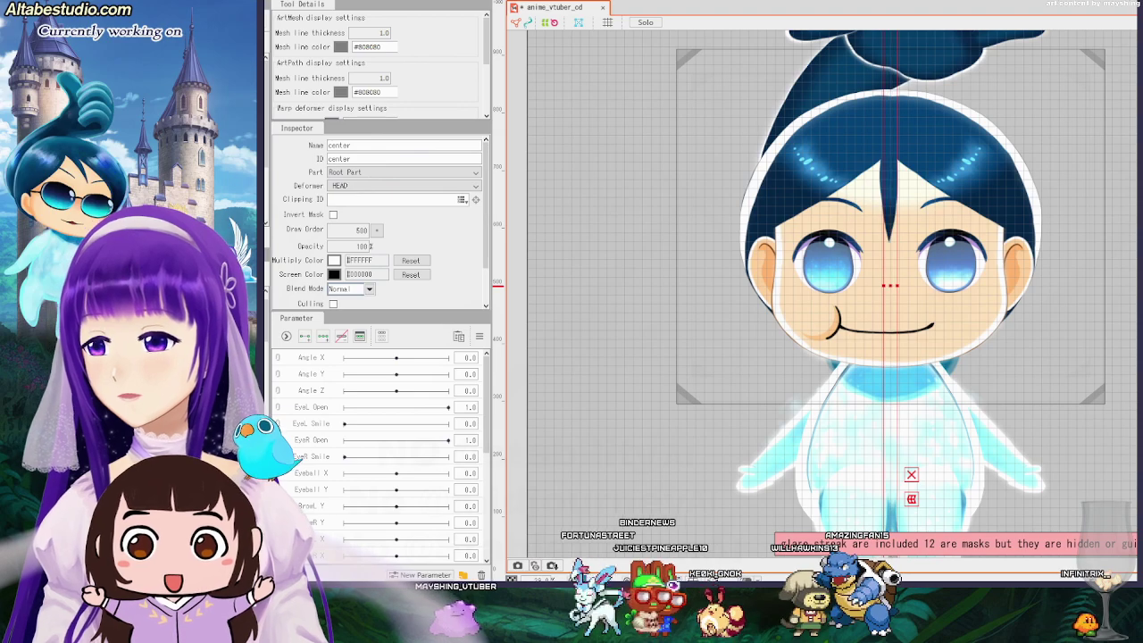
key("ctrl+h")
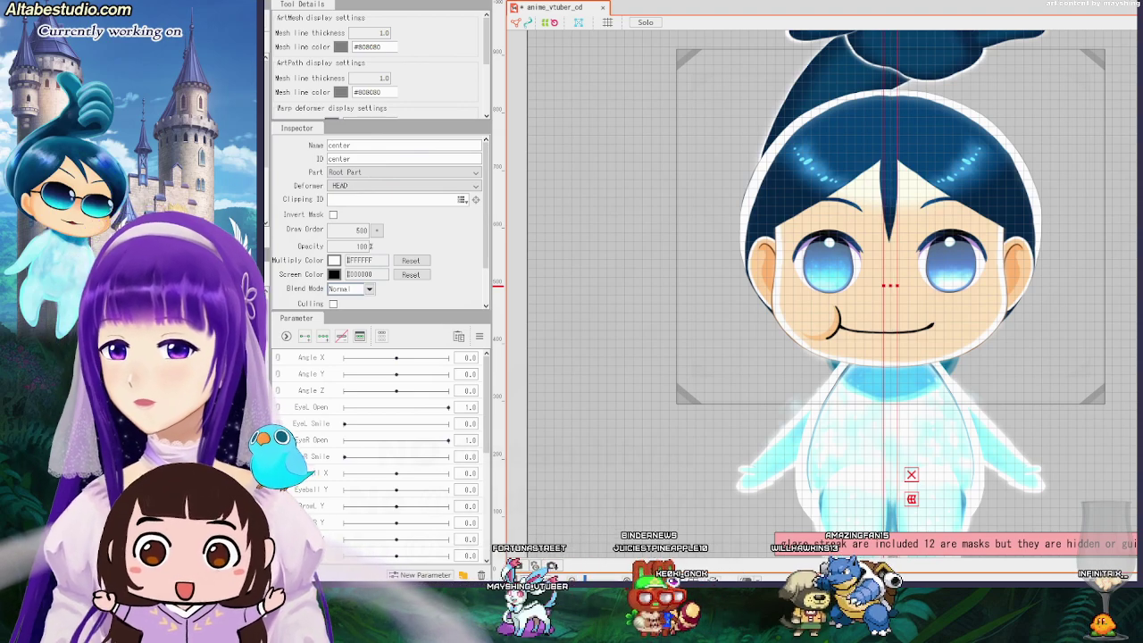
left_click(639, 87)
key("Delete")
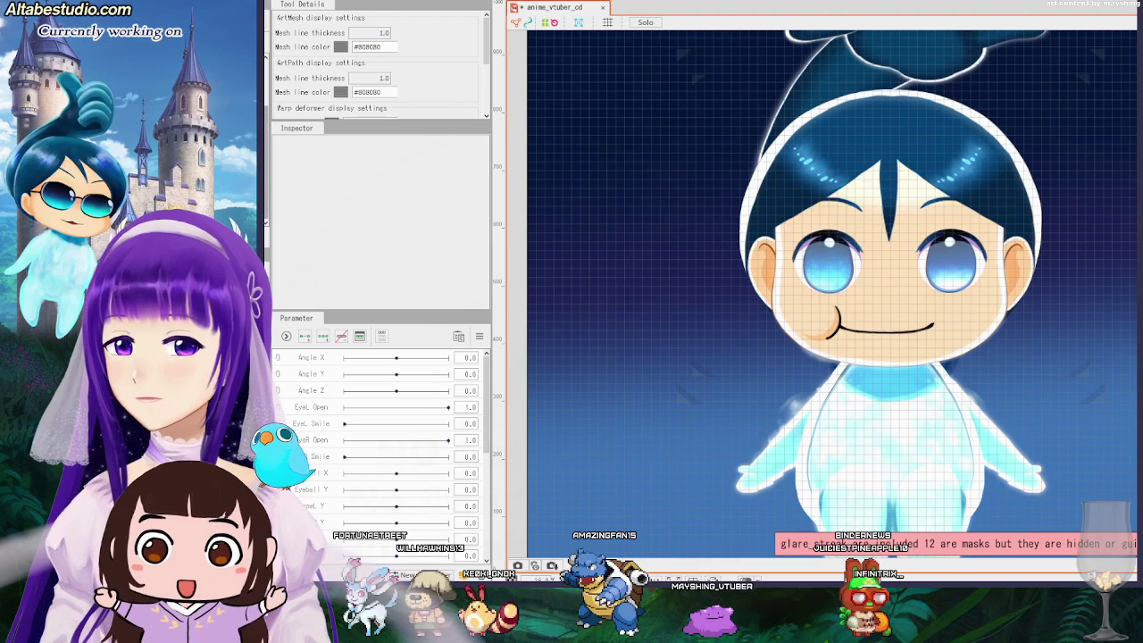
Unlock and select the neck sh mesh from the objects stacked below the chin.
scroll(893, 351, "down", 3)
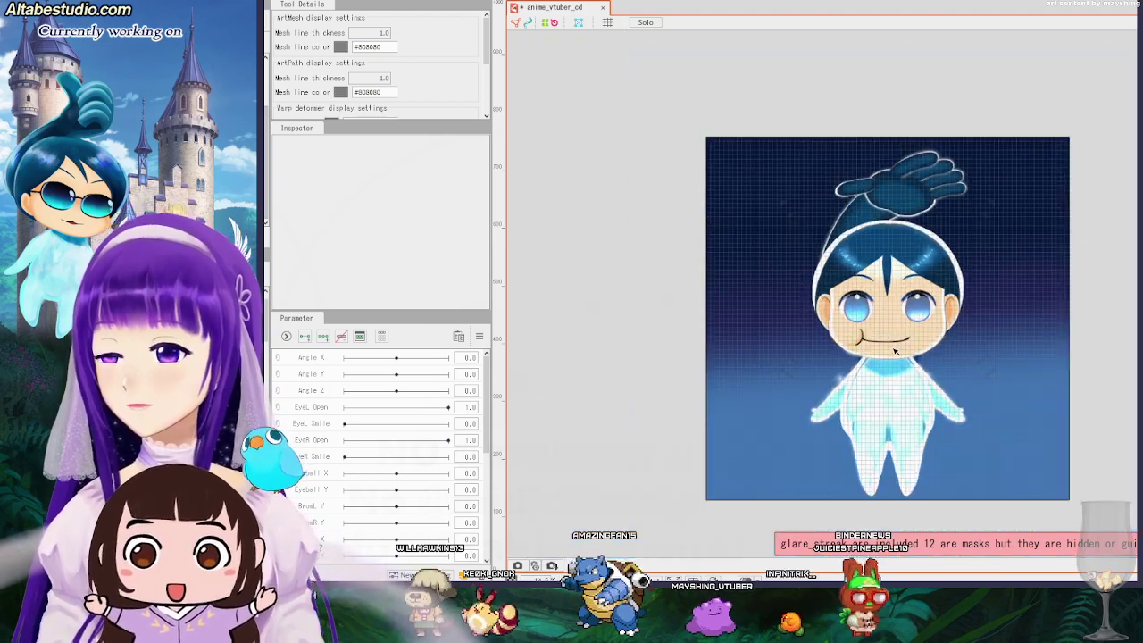
scroll(904, 348, "up", 4)
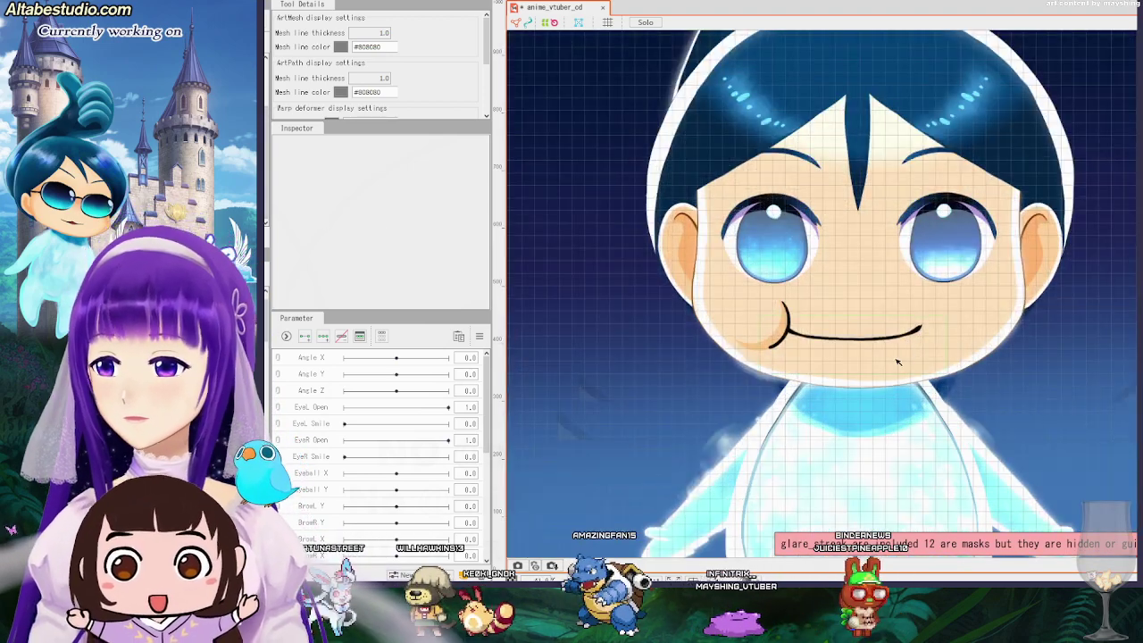
scroll(896, 365, "down", 1)
right_click(880, 401)
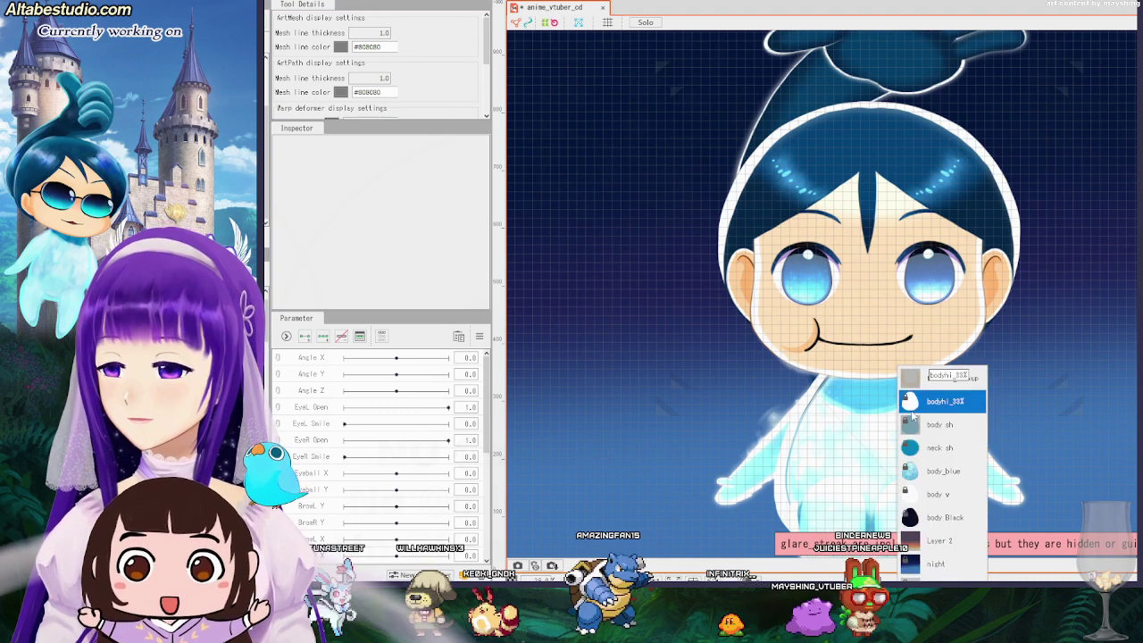
left_click(908, 448)
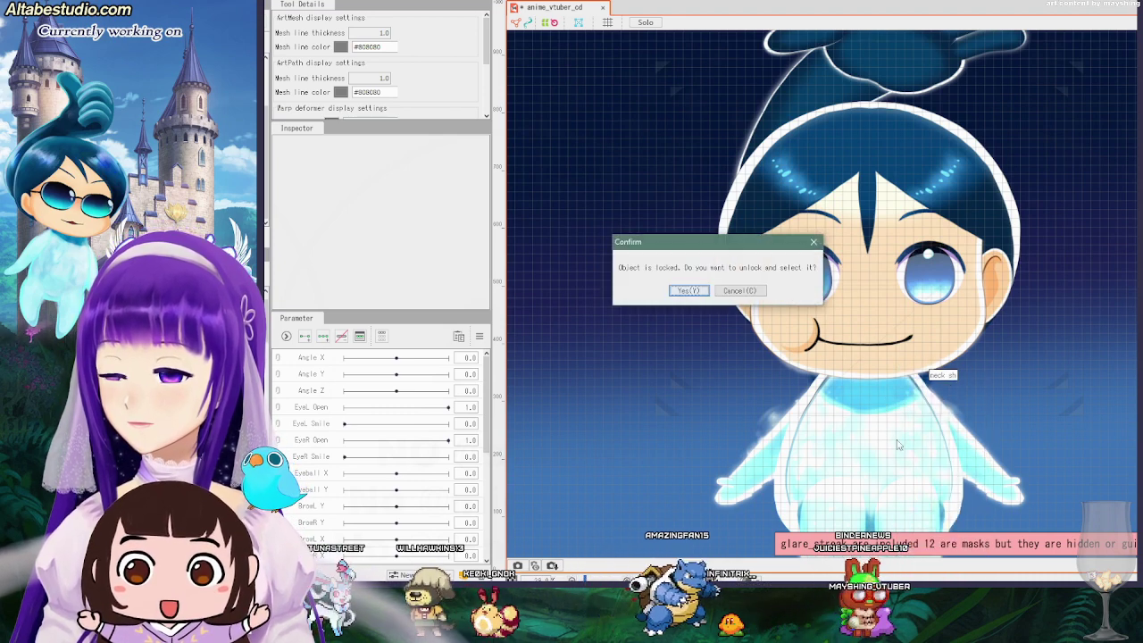
left_click(689, 291)
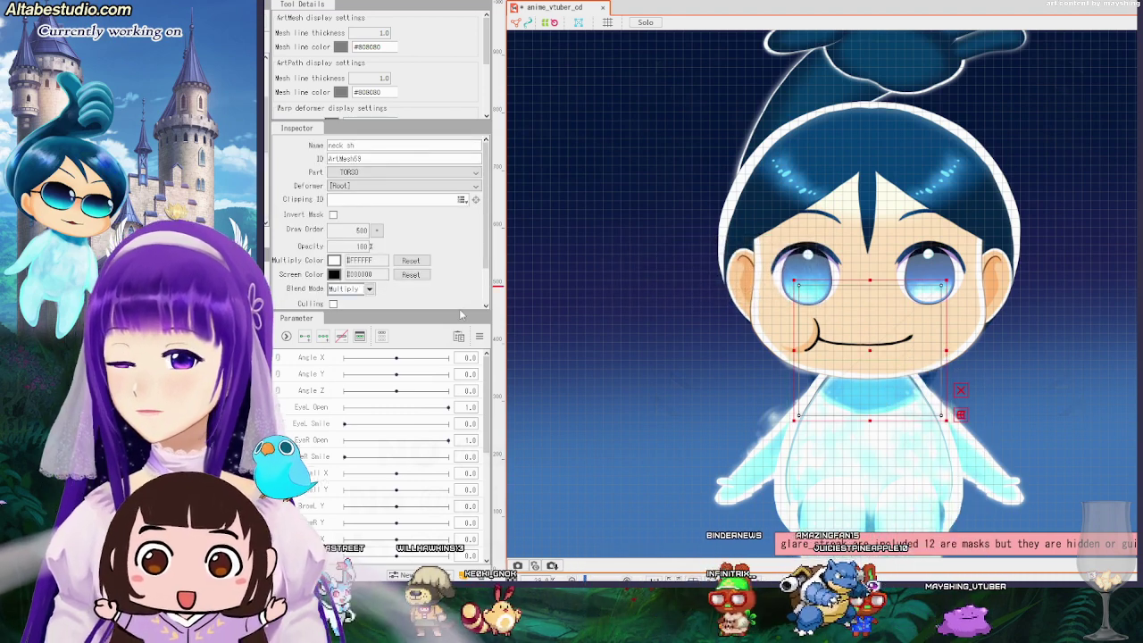
Clip the neck sh mesh to the body_blue mesh of the TORSO part.
left_click(461, 200)
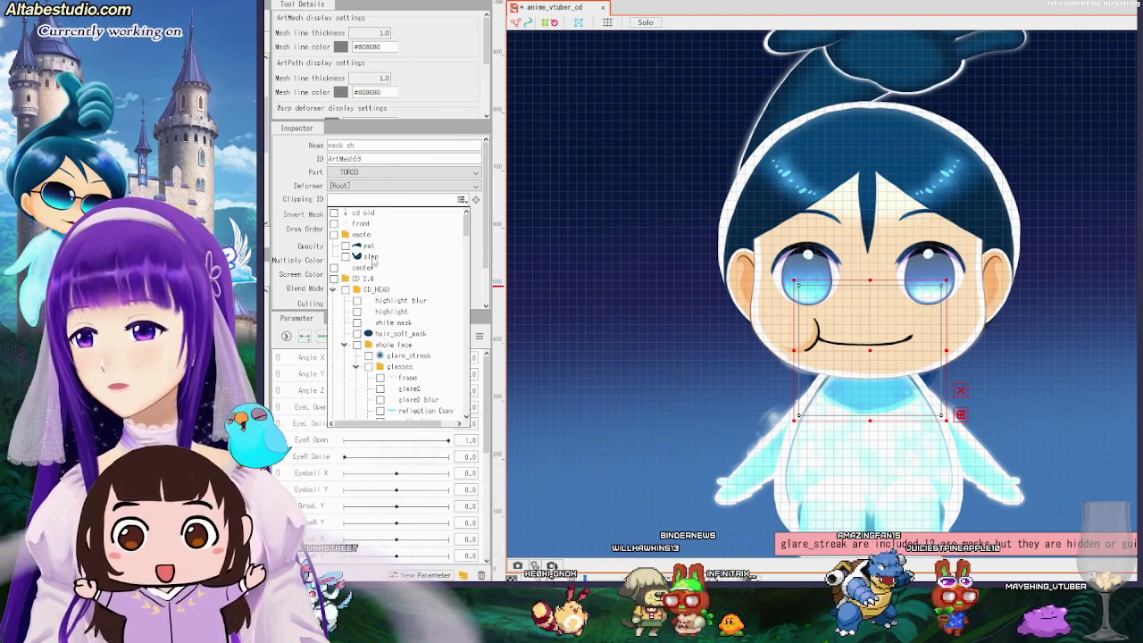
left_click_drag(265, 138, 265, 159)
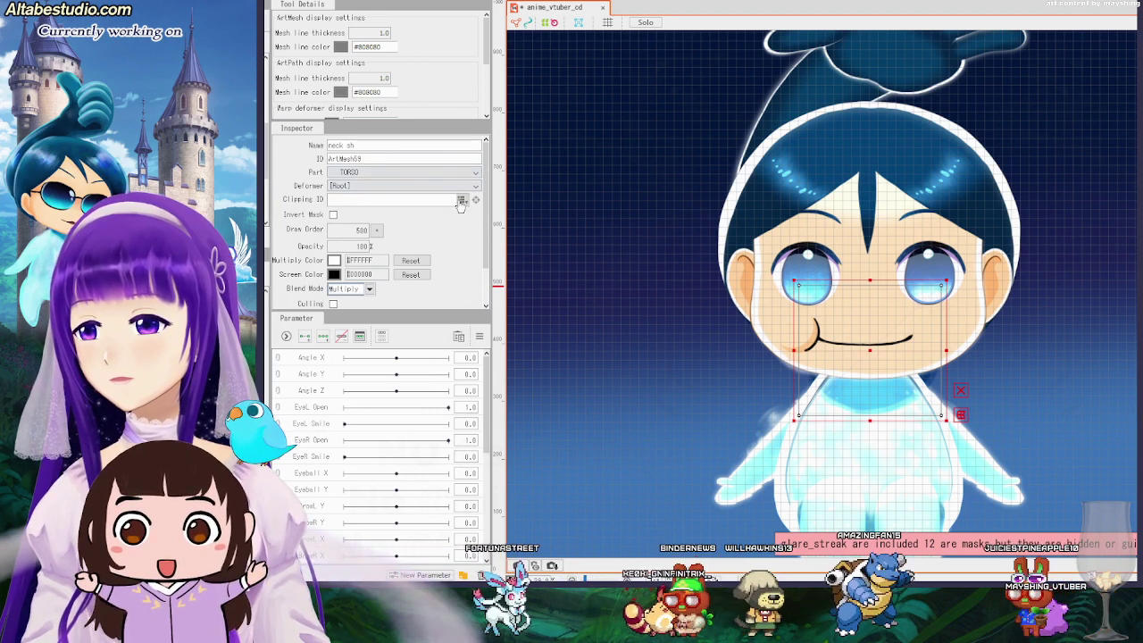
left_click(461, 200)
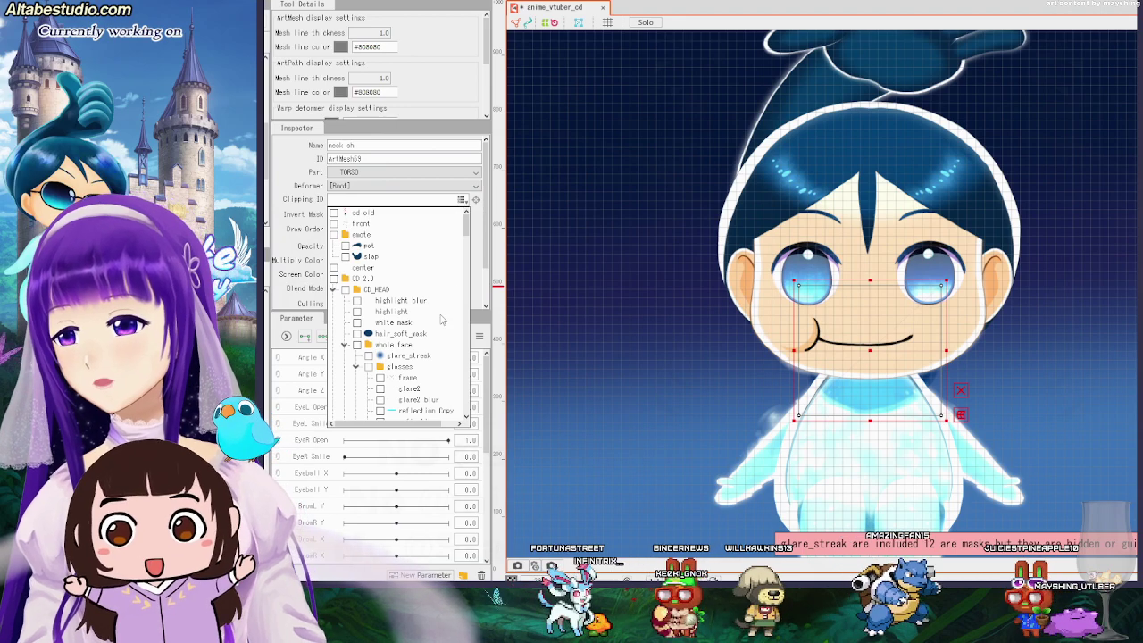
scroll(440, 318, "down", 10)
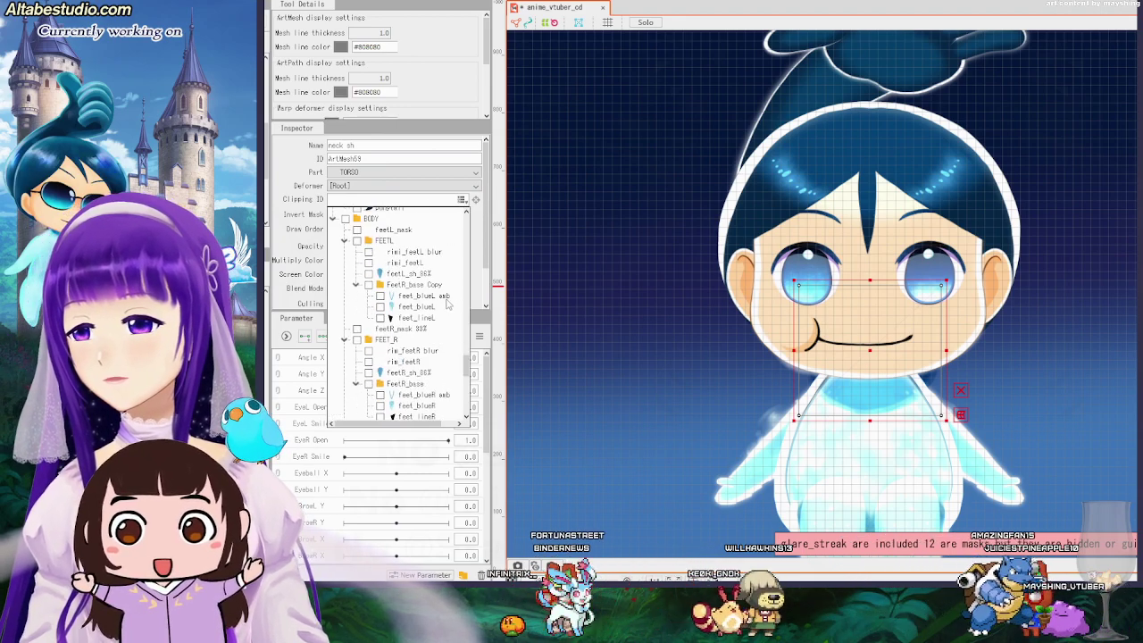
scroll(444, 303, "down", 3)
scroll(444, 303, "down", 3)
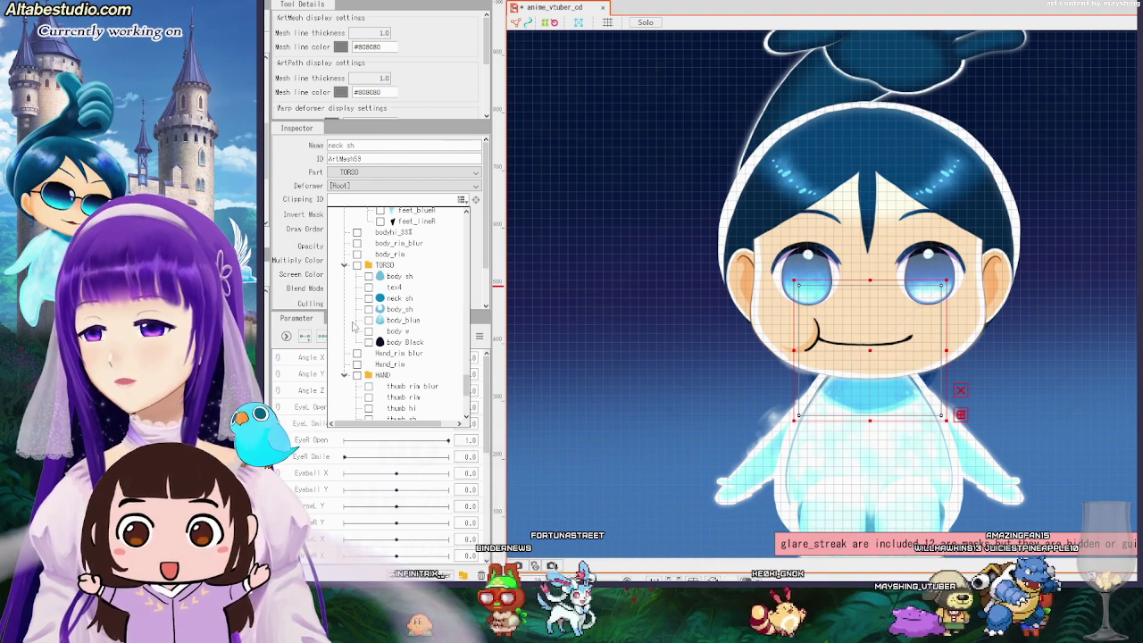
left_click(369, 321)
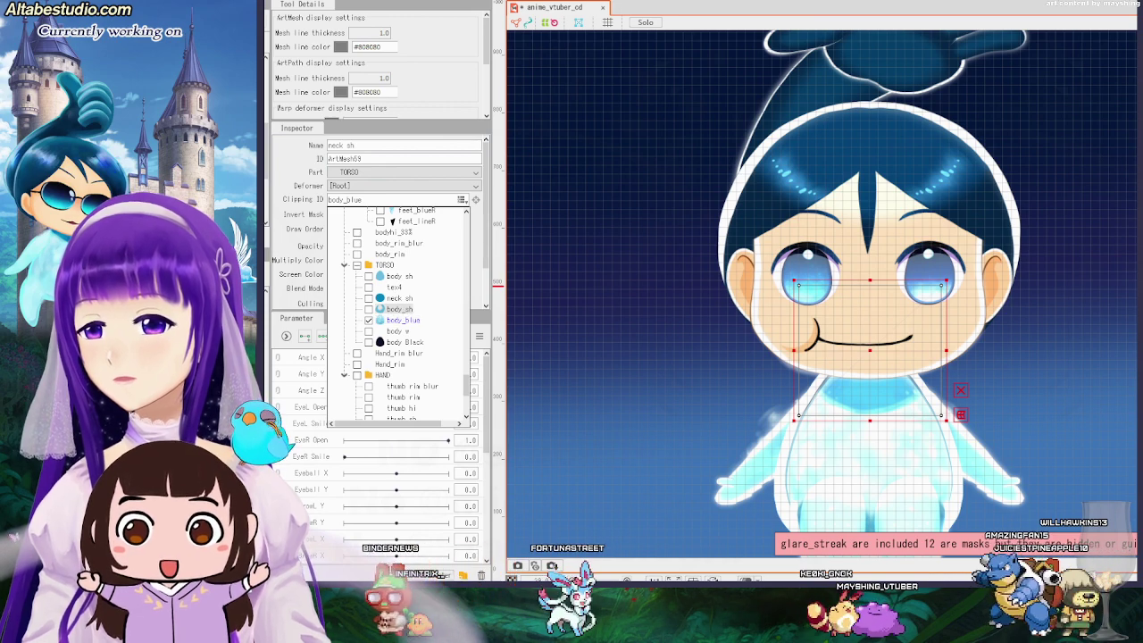
Check the clipping settings of the body_sh mesh in the TORSO part.
left_click(399, 310)
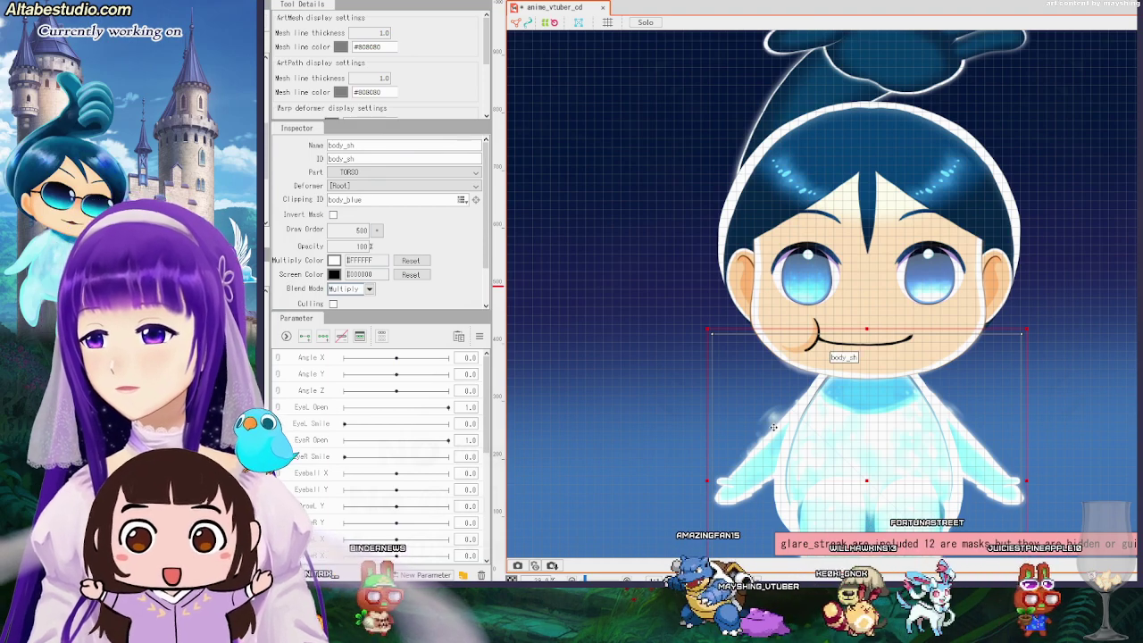
left_click(1048, 426)
left_click(773, 422)
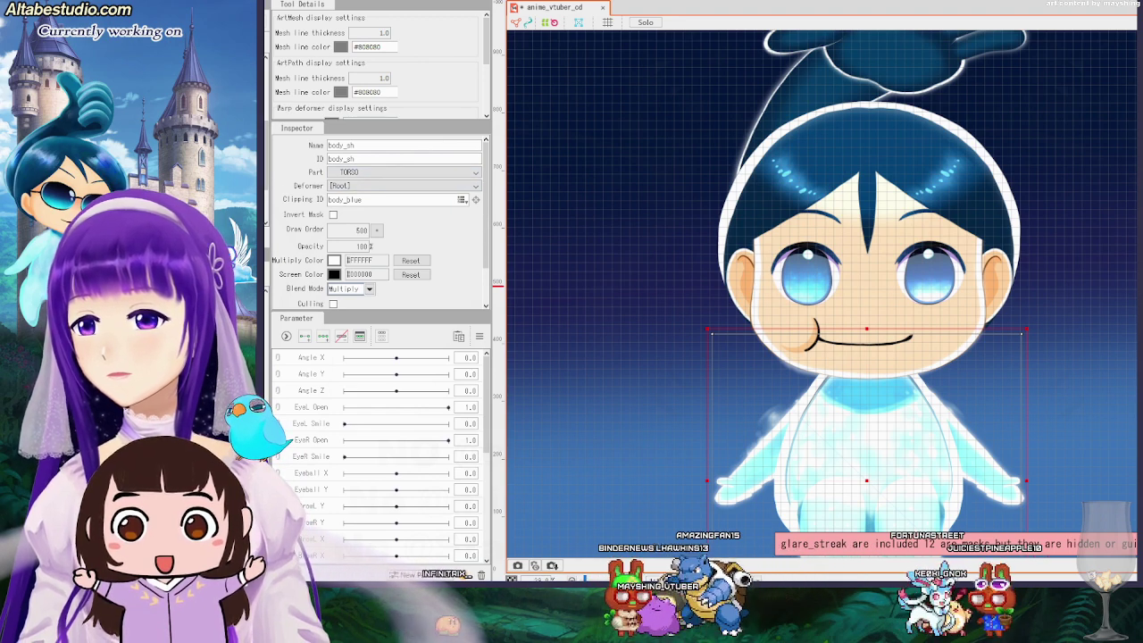
left_click(879, 443)
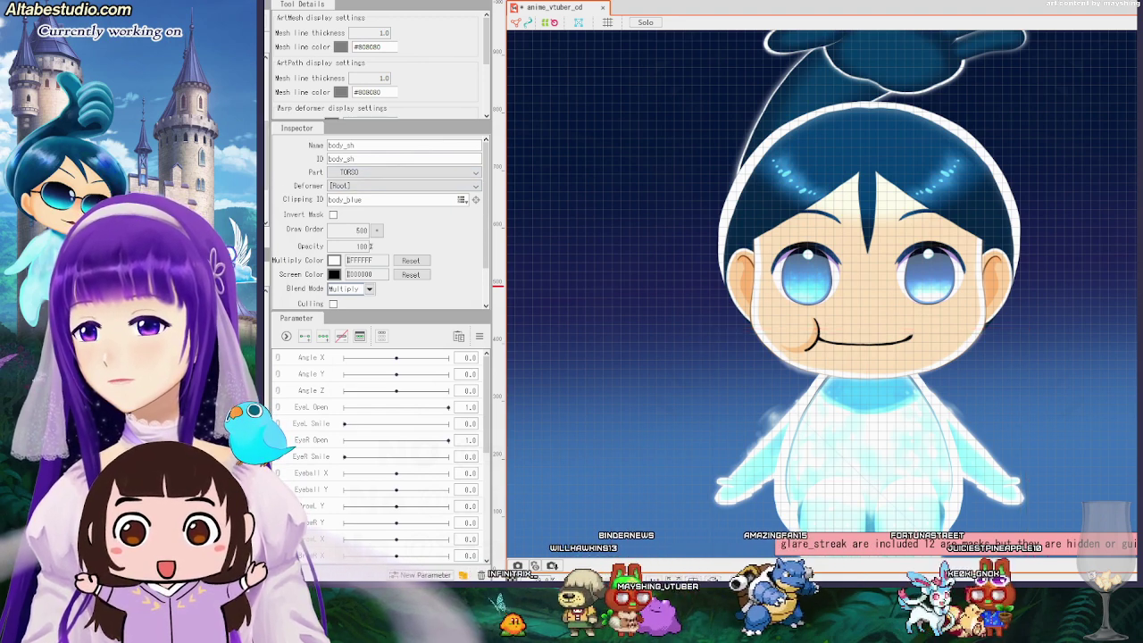
Try to clip the Hand_rim blur mesh to all meshes of the HAND part.
left_click(766, 434)
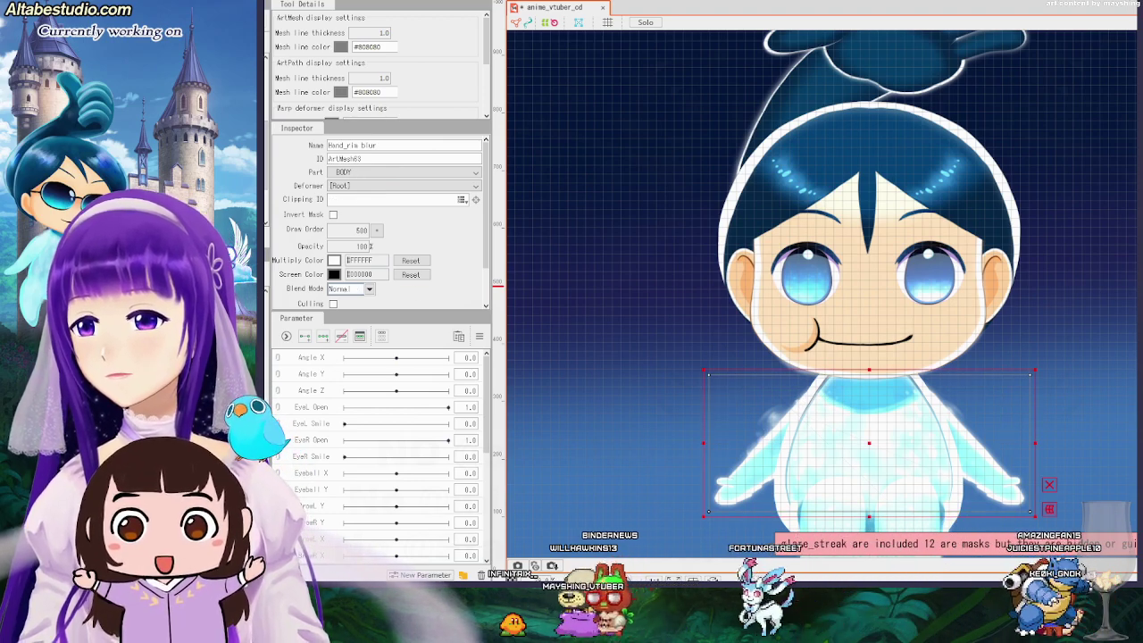
left_click(462, 199)
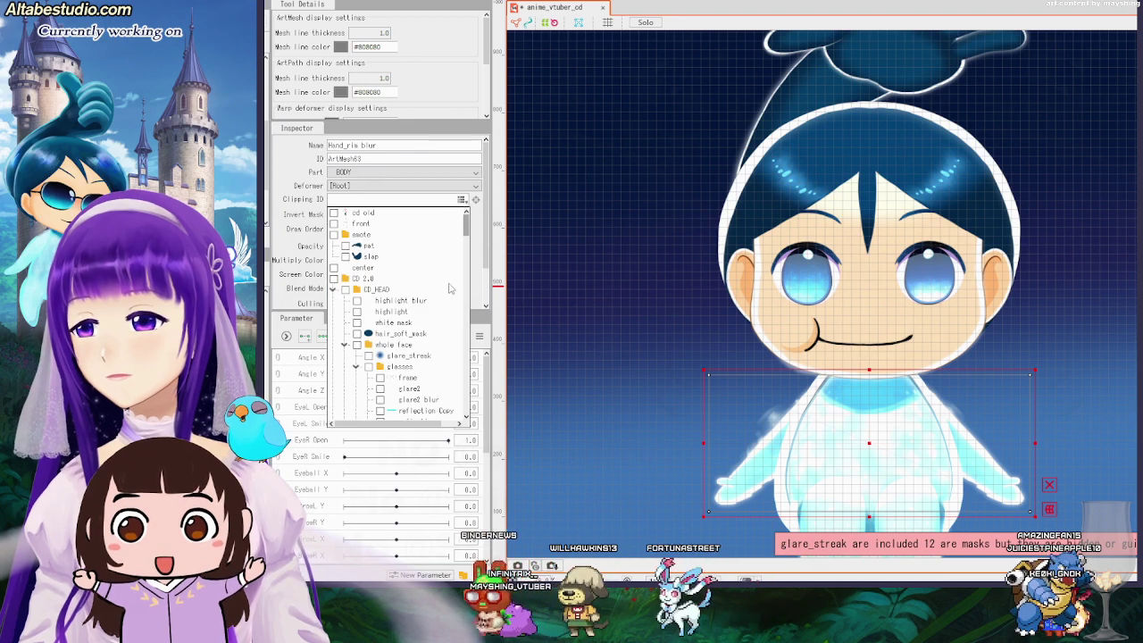
scroll(450, 287, "down", 10)
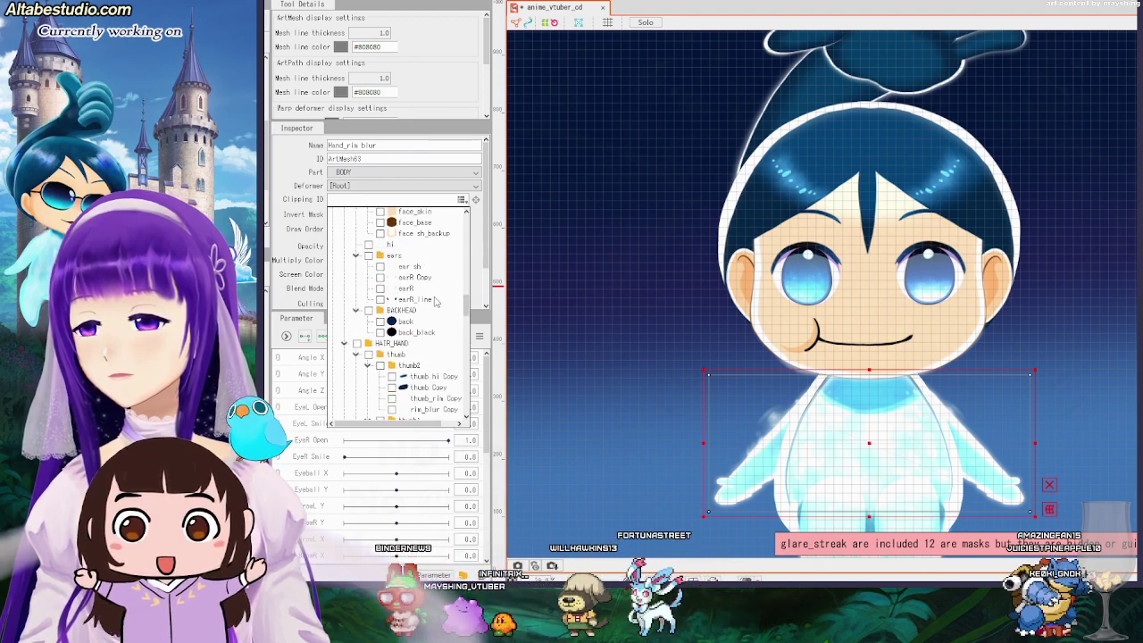
scroll(435, 302, "down", 10)
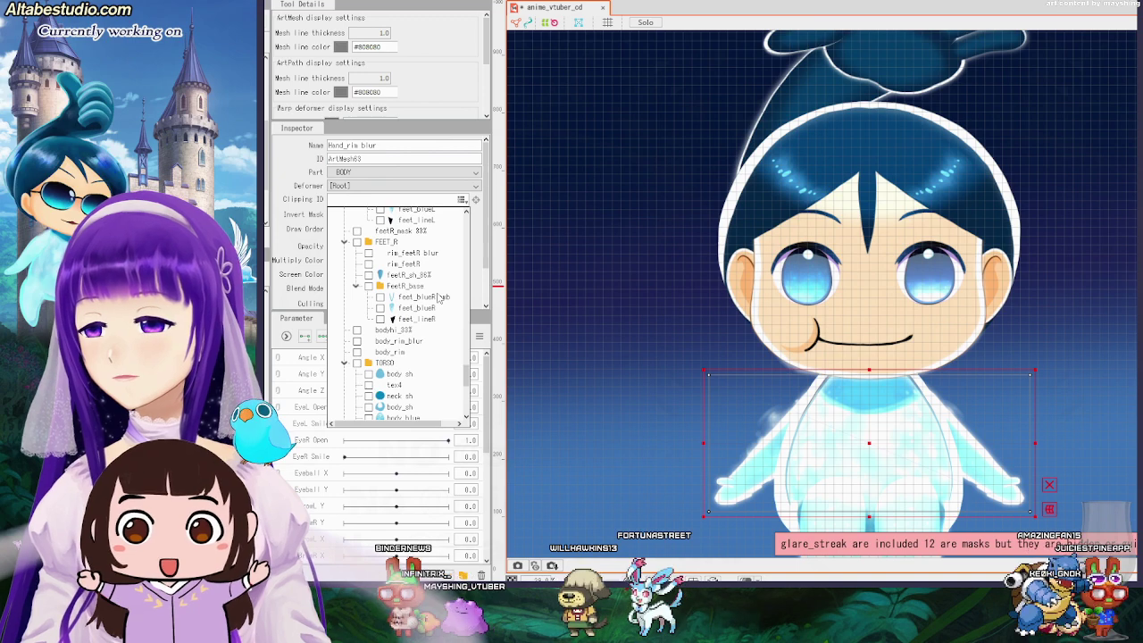
scroll(438, 298, "down", 10)
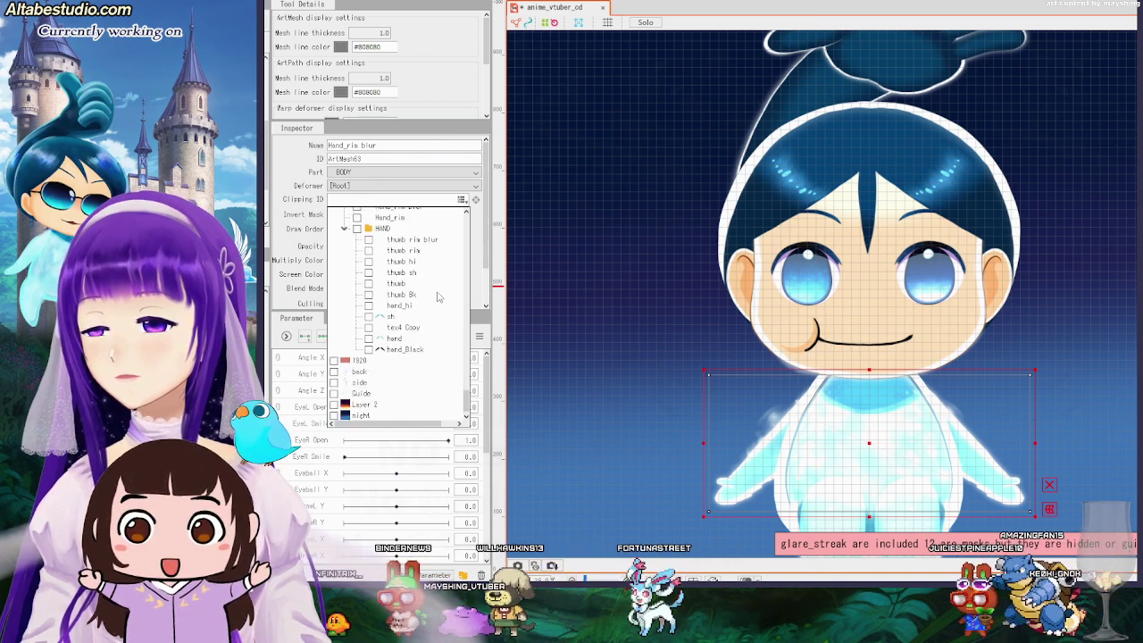
scroll(437, 296, "up", 2)
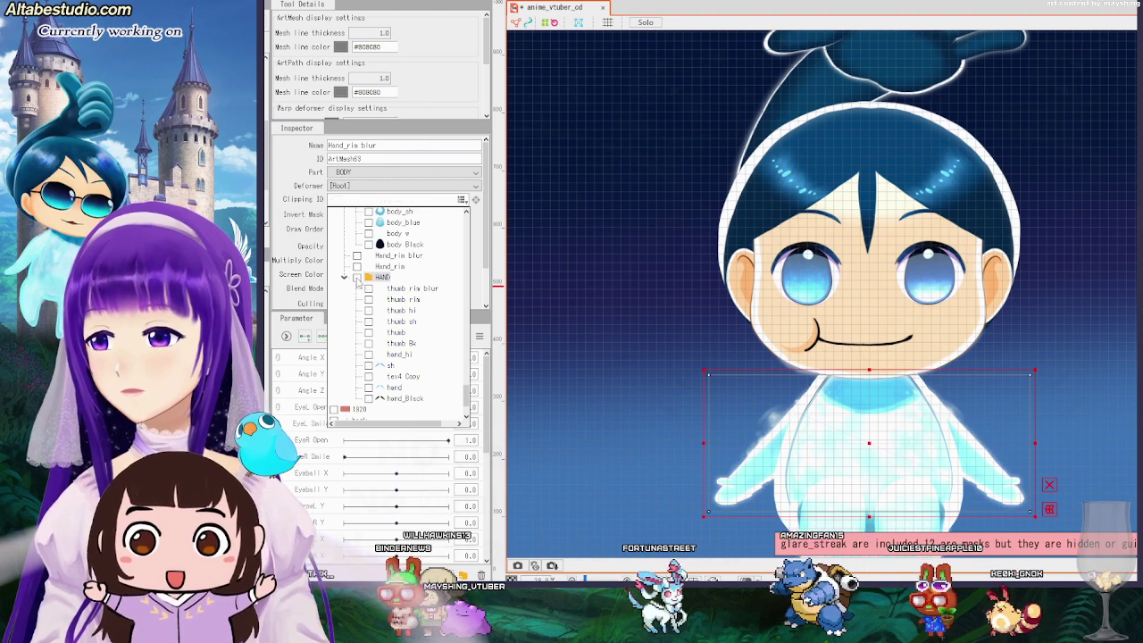
left_click(356, 278)
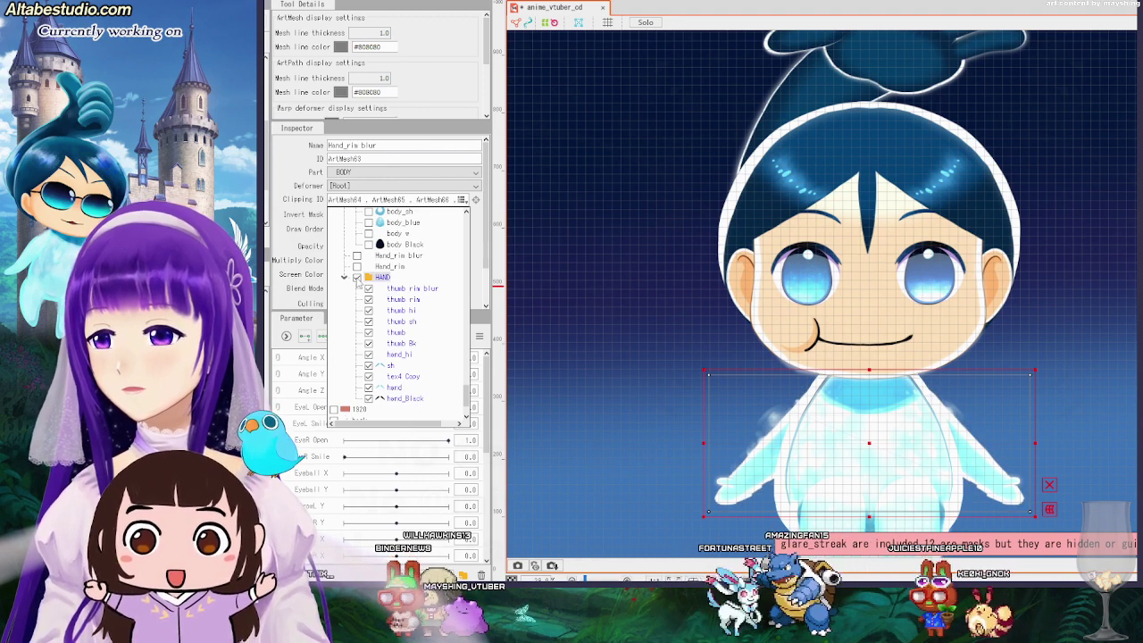
left_click(356, 278)
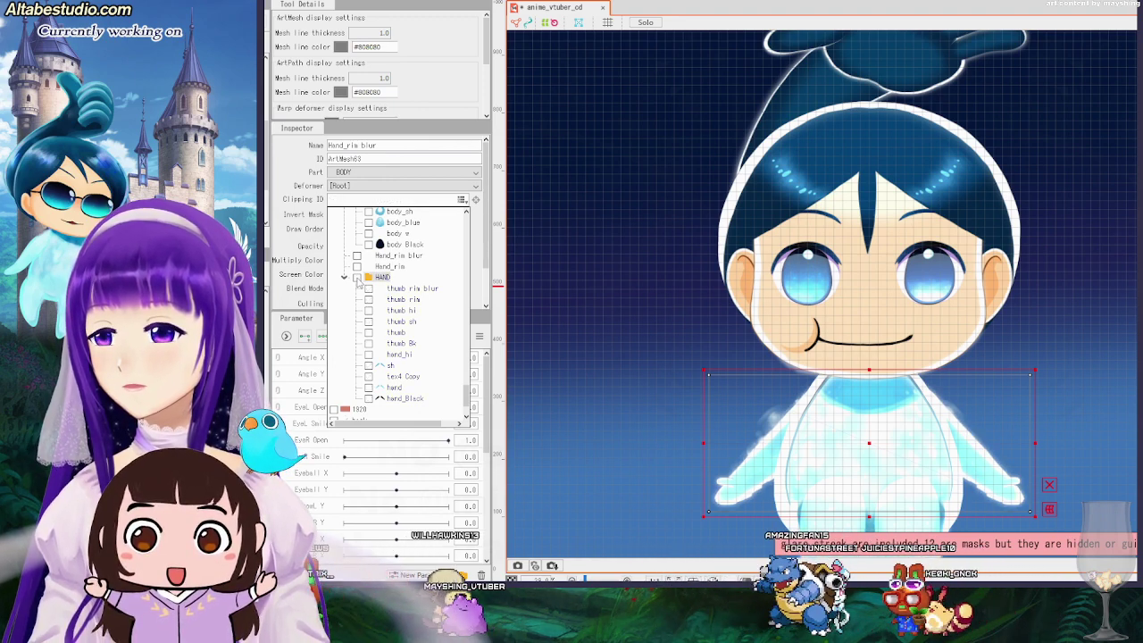
Clip the Hand_rim mesh to all meshes of the HAND part.
left_click(205, 275)
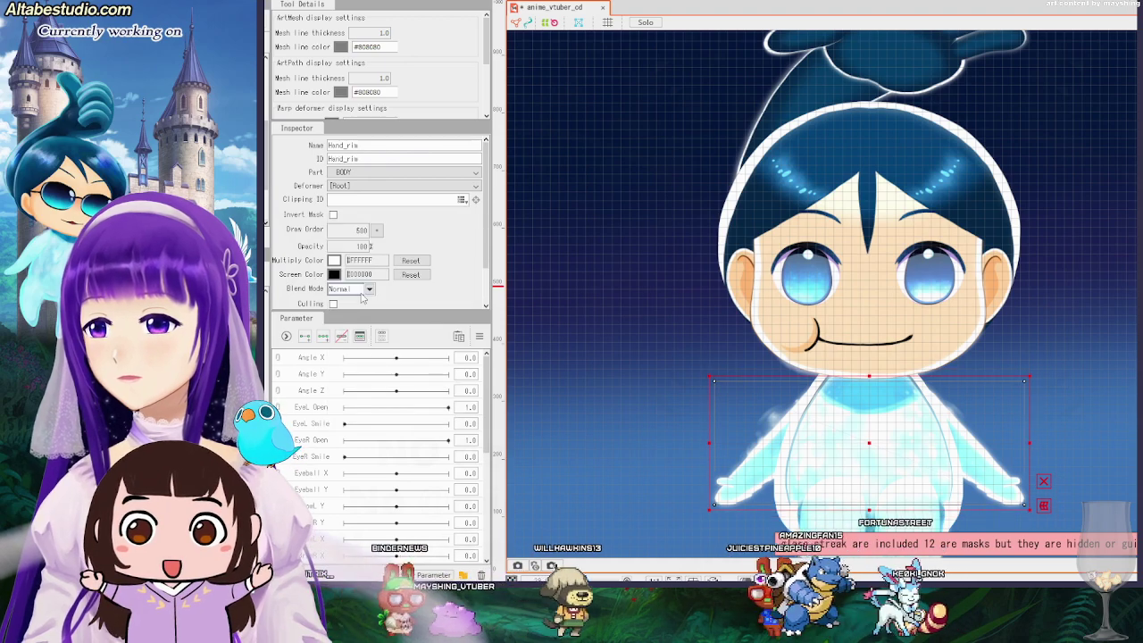
left_click(461, 201)
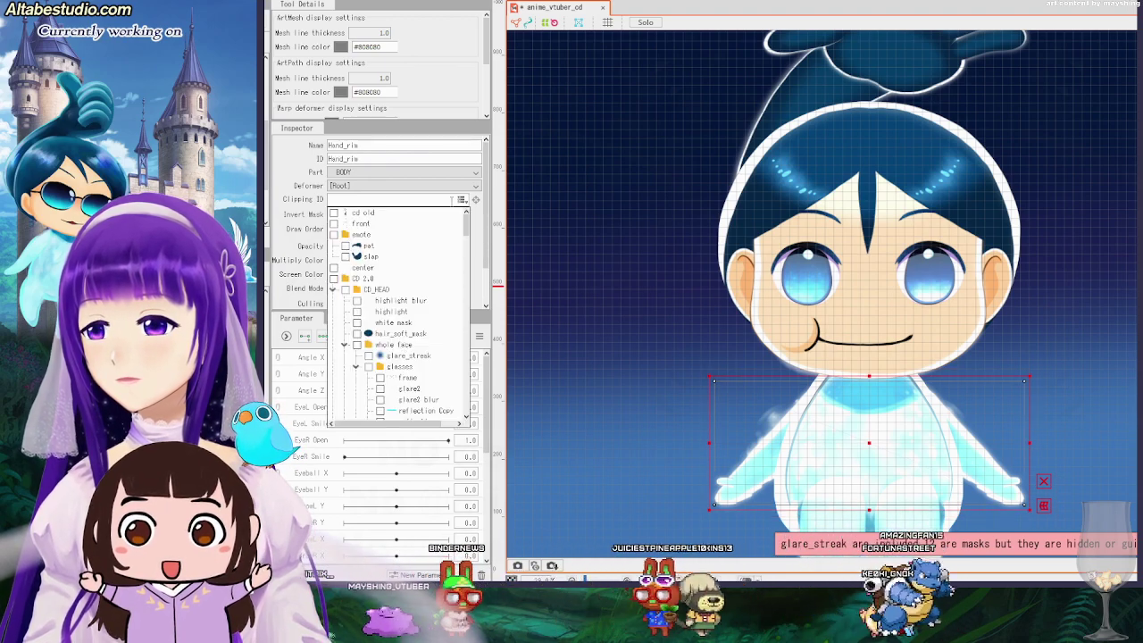
scroll(435, 339, "down", 10)
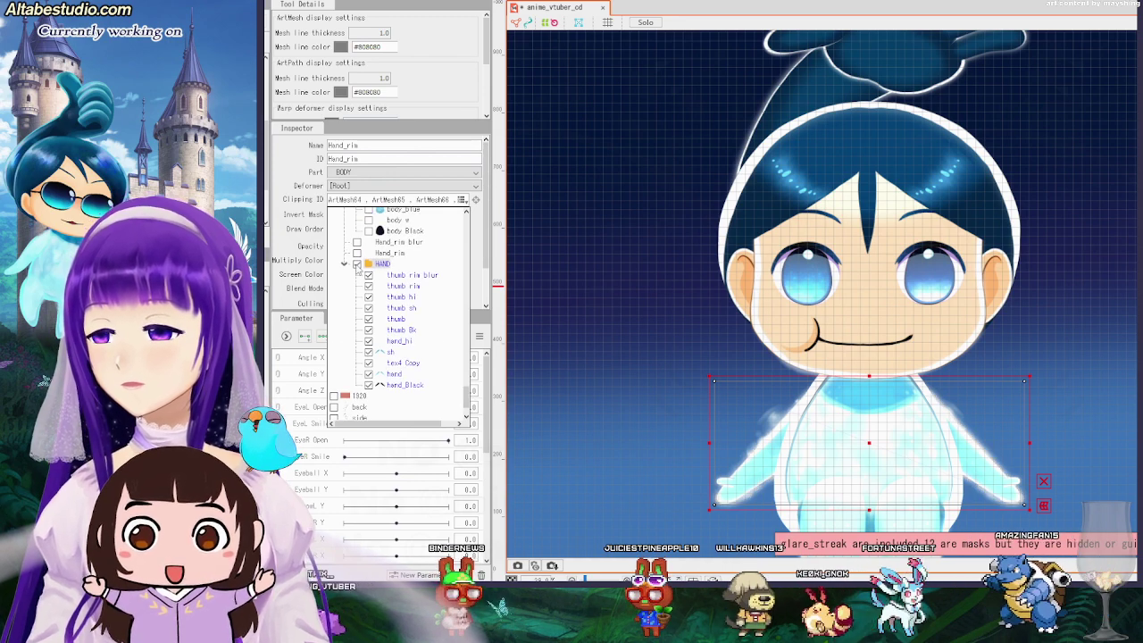
left_click(356, 265)
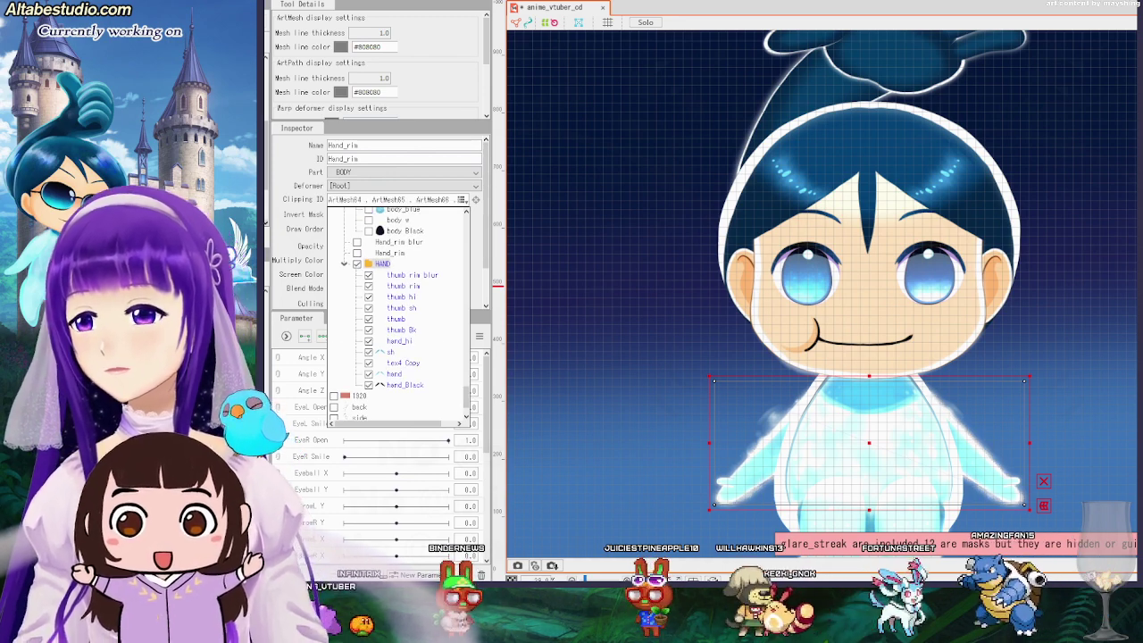
Clip the tex4 Copy texture mesh of the HAND part to the hand mesh, and close the list of clipping masks.
left_click(214, 264)
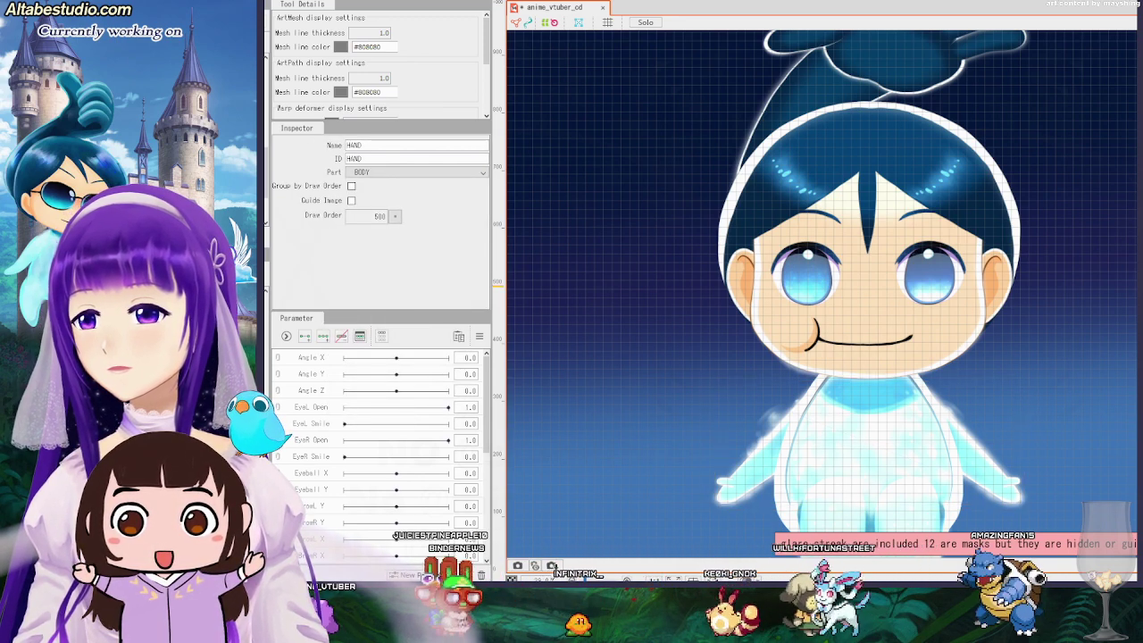
left_click(215, 277)
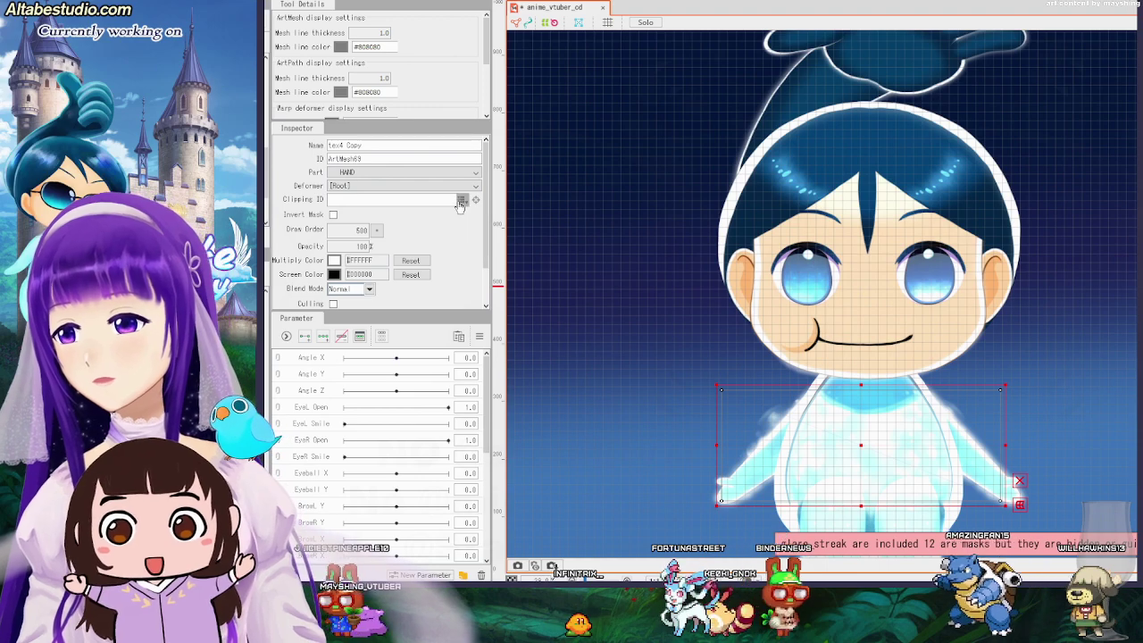
left_click(461, 202)
left_click_drag(467, 229, 469, 401)
left_click(369, 368)
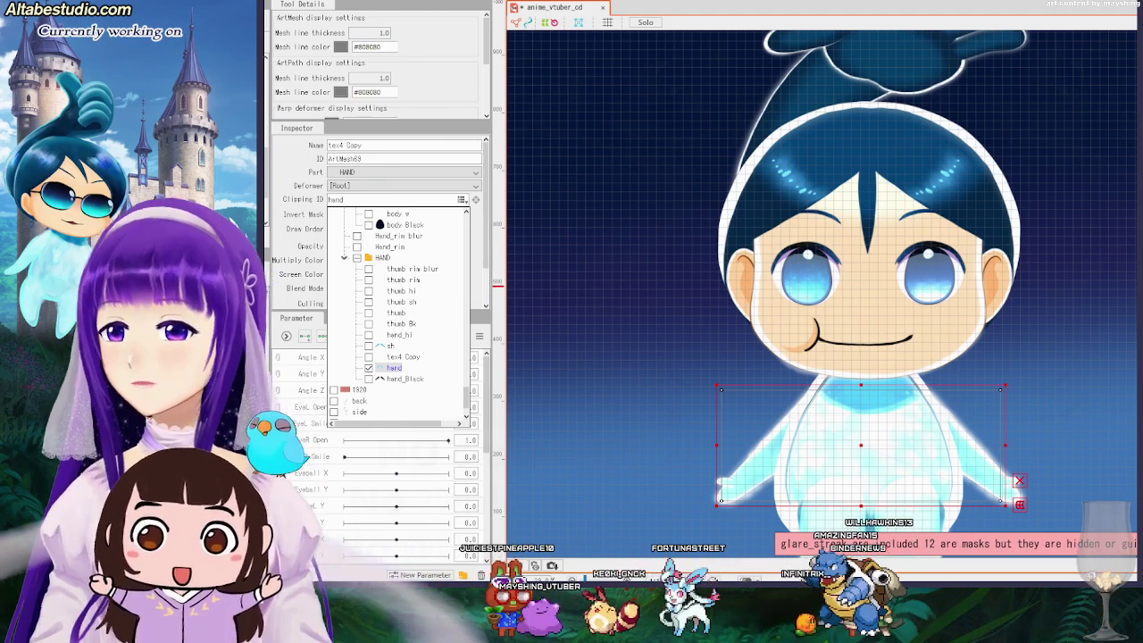
scroll(458, 215, "up", 2)
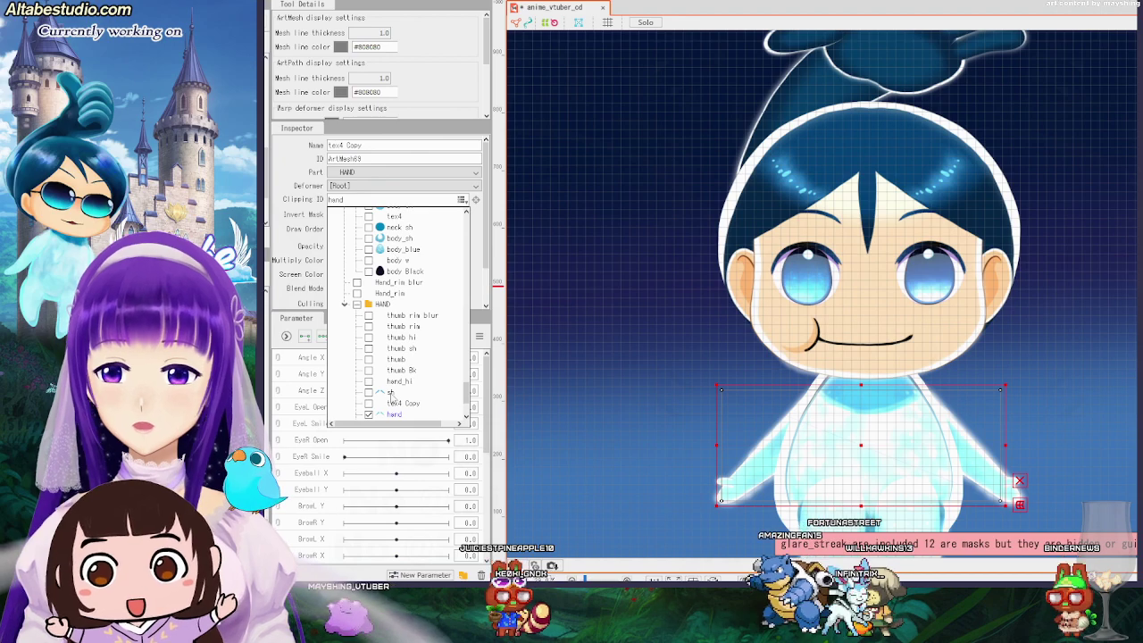
scroll(397, 303, "down", 6)
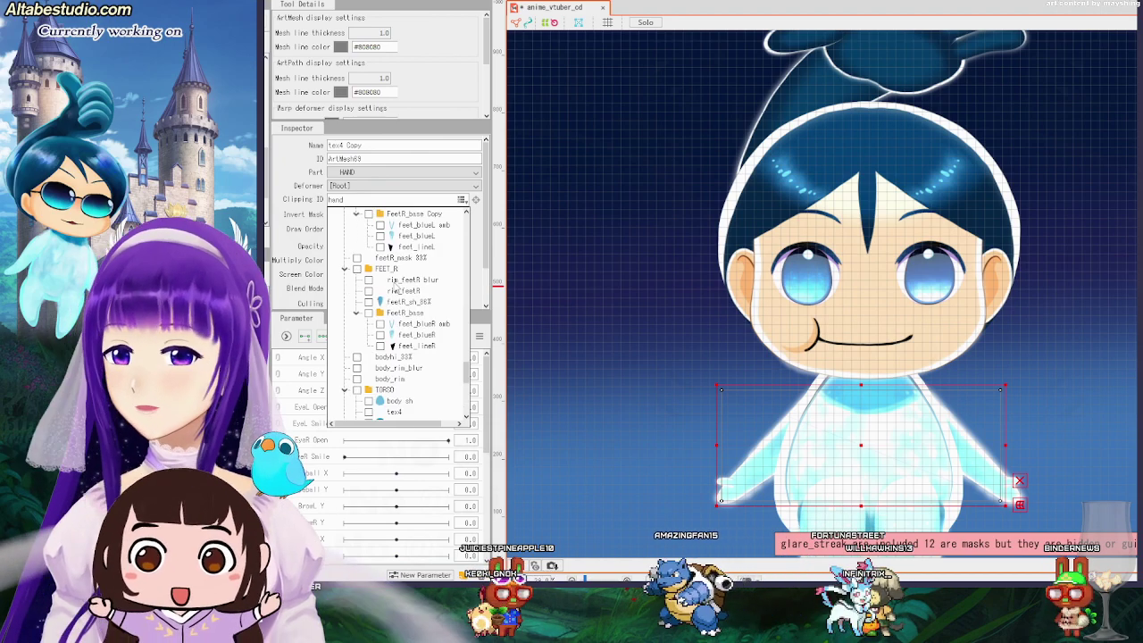
scroll(396, 320, "up", 10)
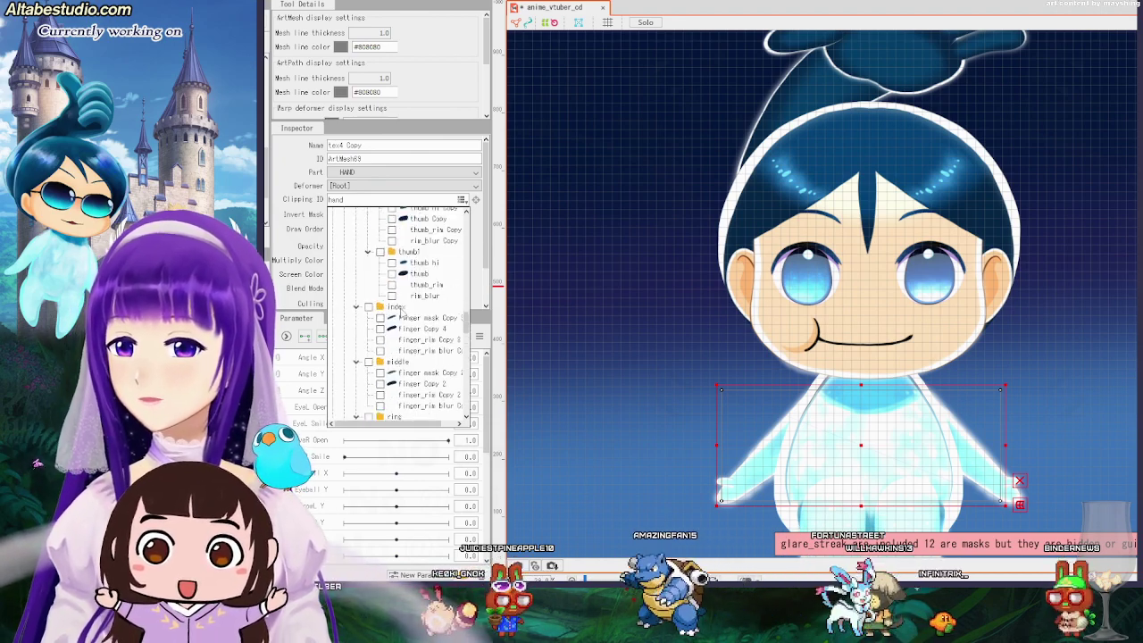
left_click_drag(464, 284, 465, 220)
left_click(462, 200)
left_click(462, 200)
Inspect the feet mask meshes on the character's legs, and clear the selection.
scroll(1023, 423, "down", 4)
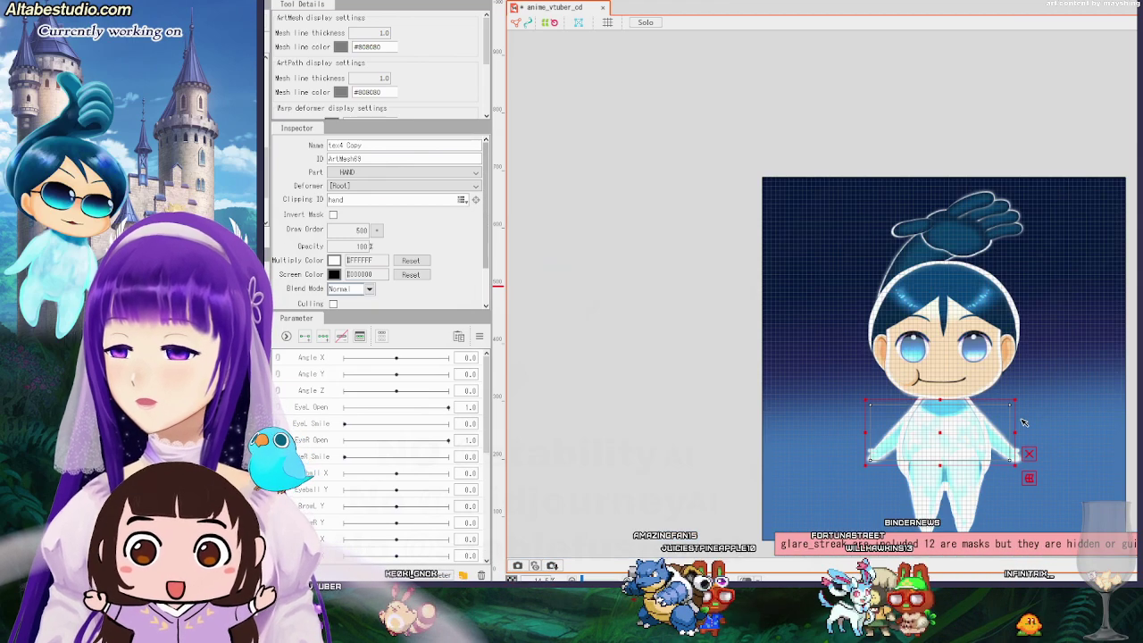
scroll(1029, 422, "up", 4)
left_click_drag(1092, 441, 1080, 273)
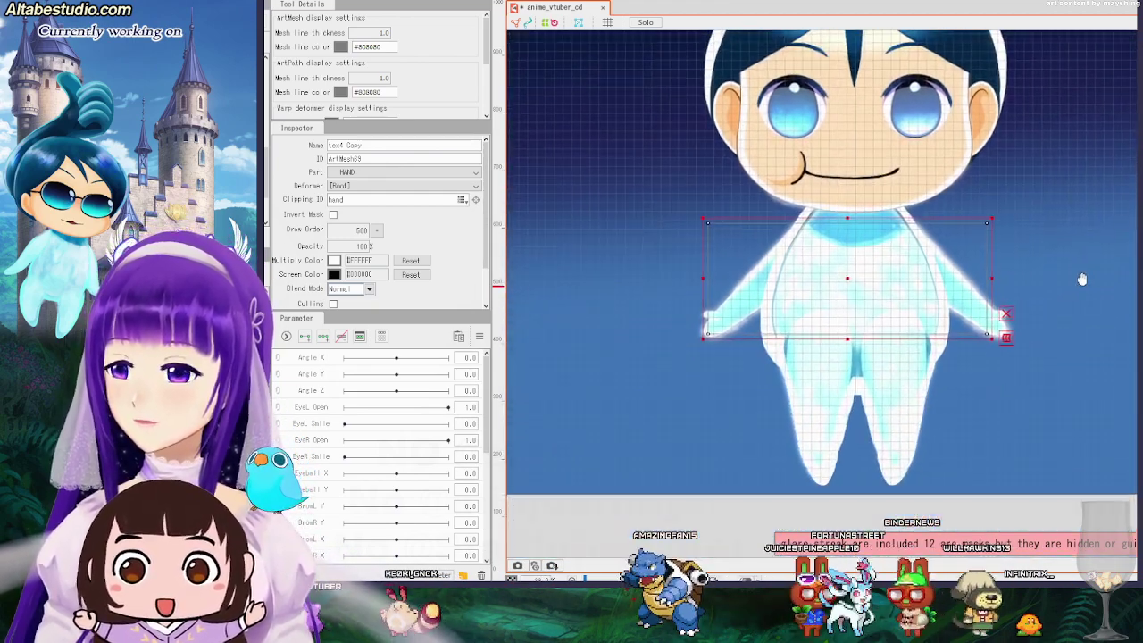
left_click(894, 415)
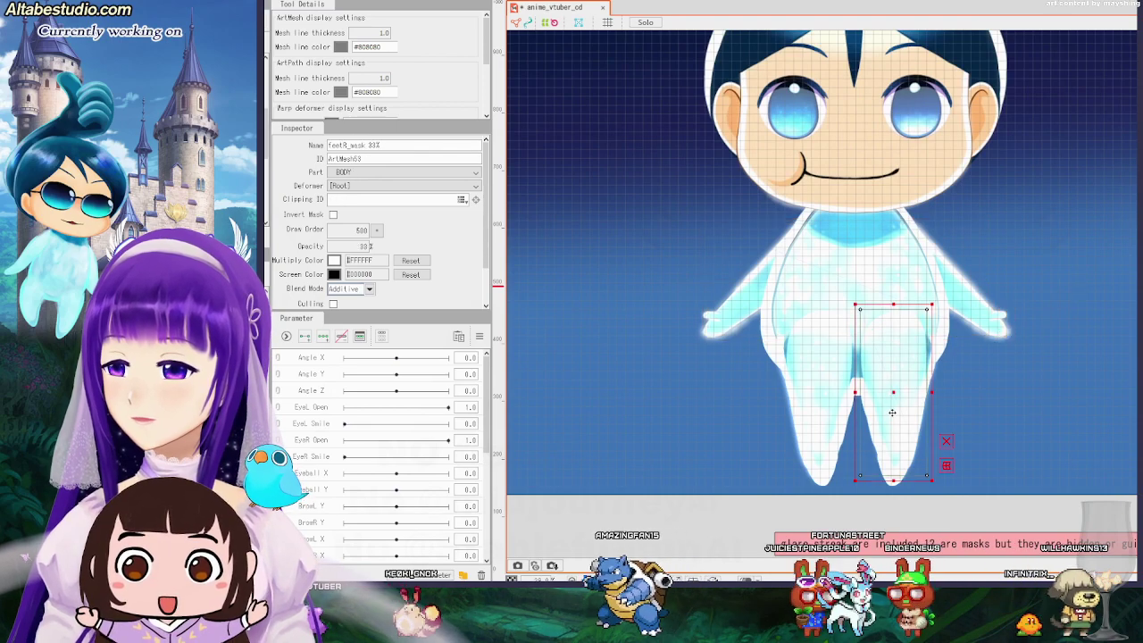
left_click(801, 402)
left_click(1031, 419)
scroll(989, 330, "down", 3)
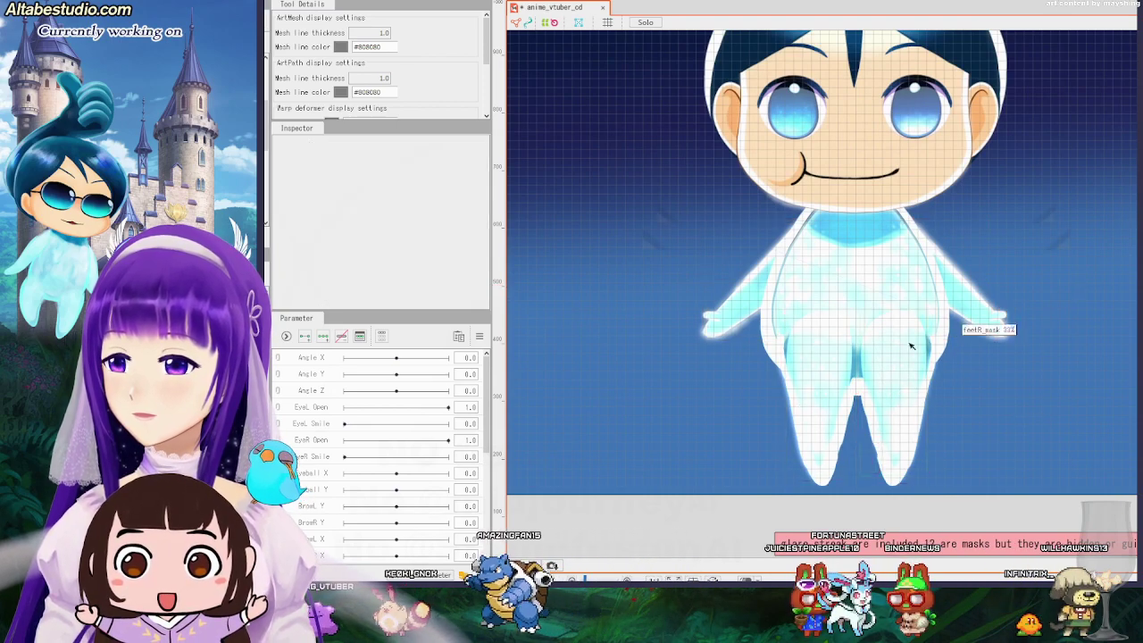
scroll(1006, 320, "up", 1)
left_click_drag(1023, 267, 1006, 376)
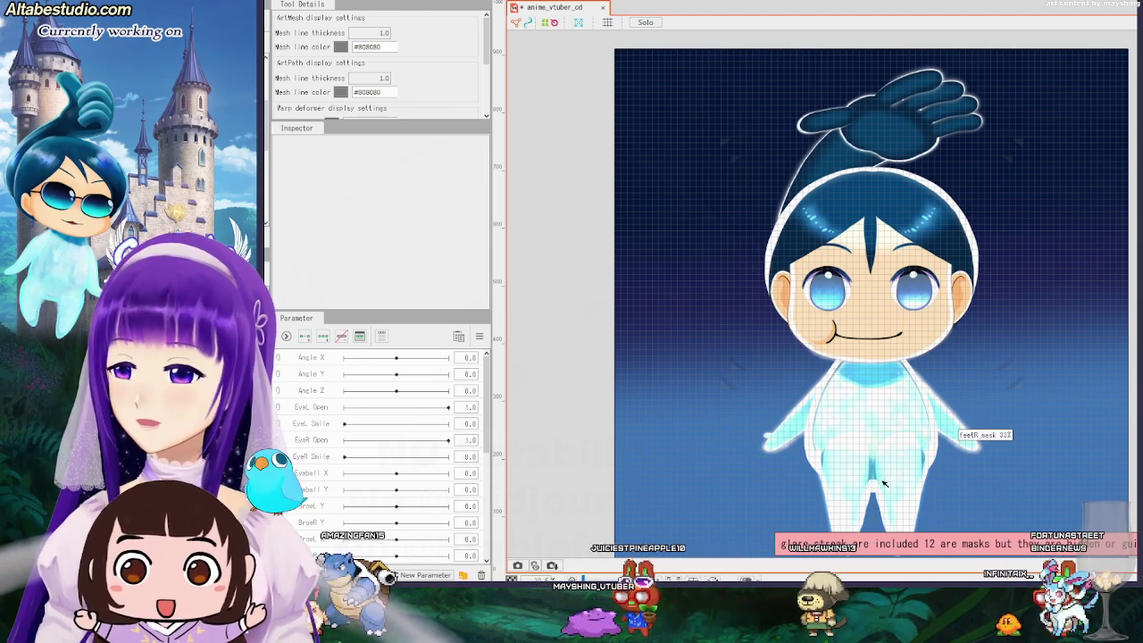
Hide the bodyhi_33% highlight mesh of the BODY part.
left_click(877, 406)
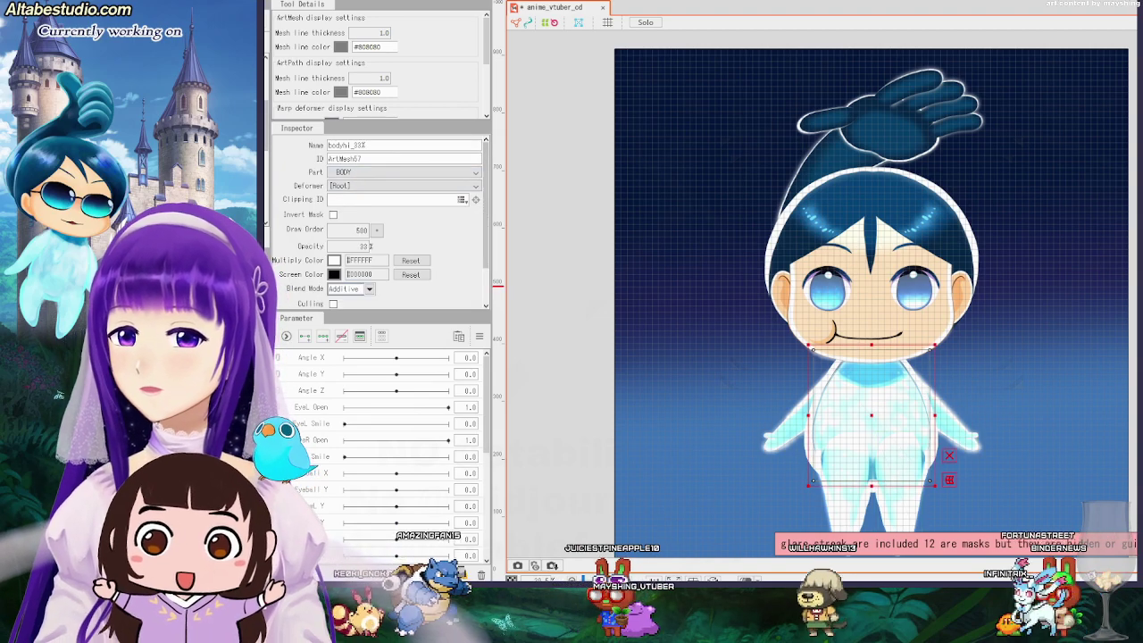
left_click(89, 134)
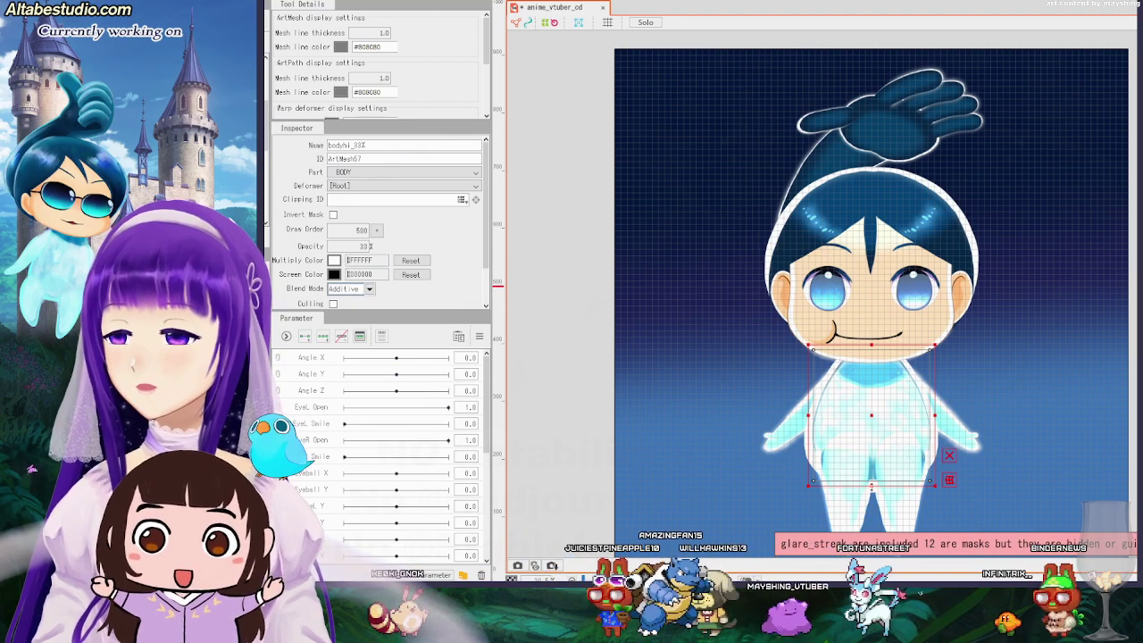
mouse_move(871, 486)
left_mouse_down()
mouse_move(864, 409)
mouse_move(867, 487)
left_mouse_up()
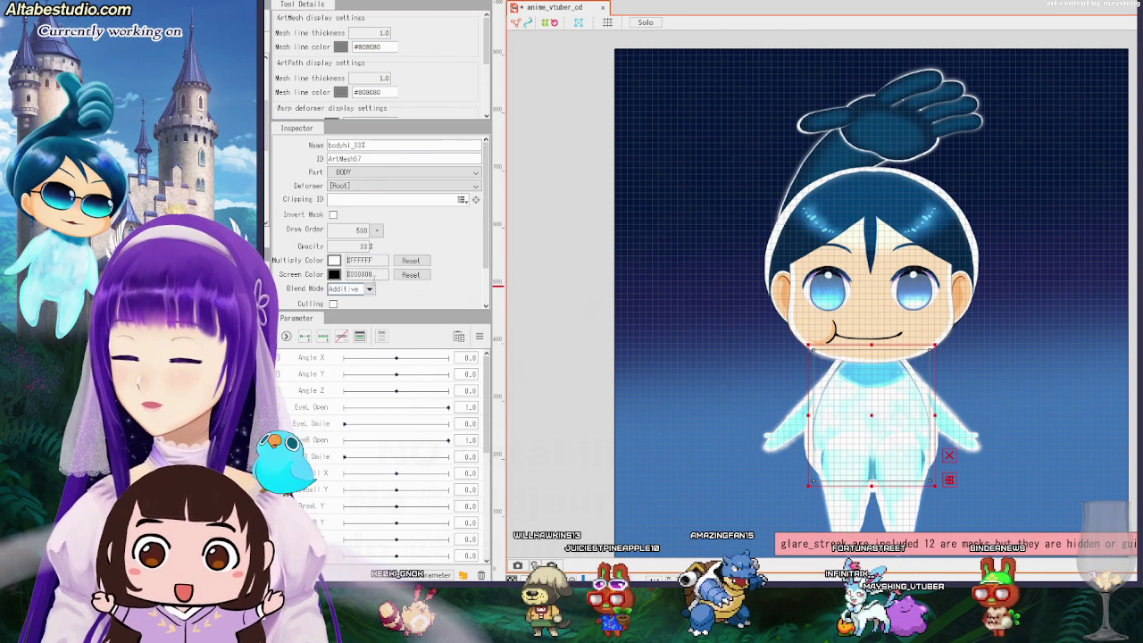
left_click(134, 138)
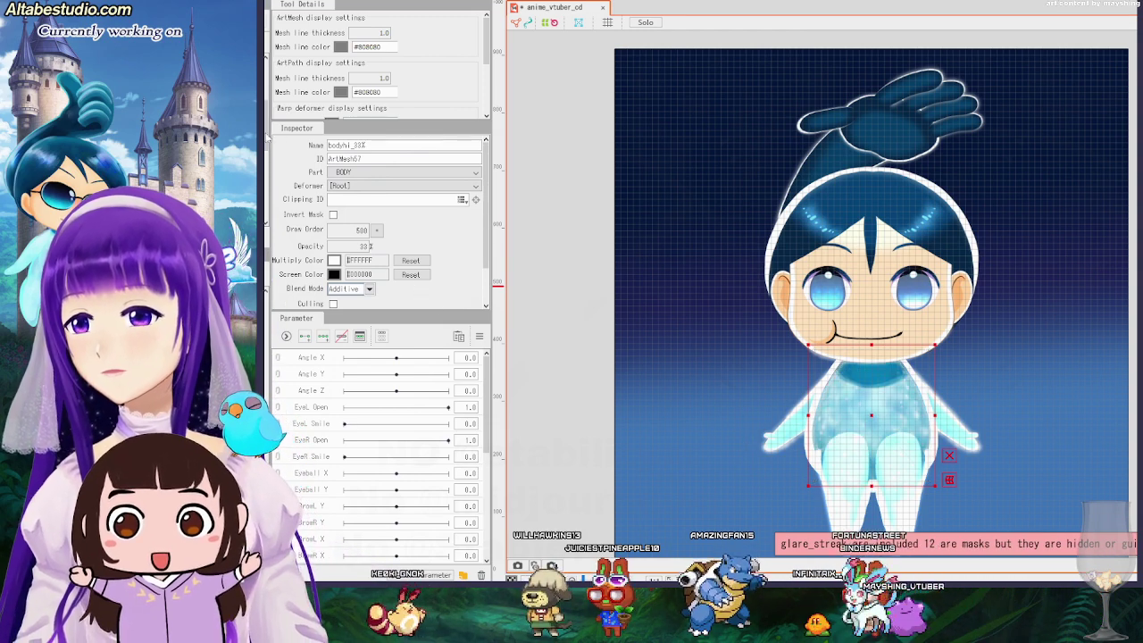
left_click(196, 148)
left_click_drag(361, 249, 359, 248)
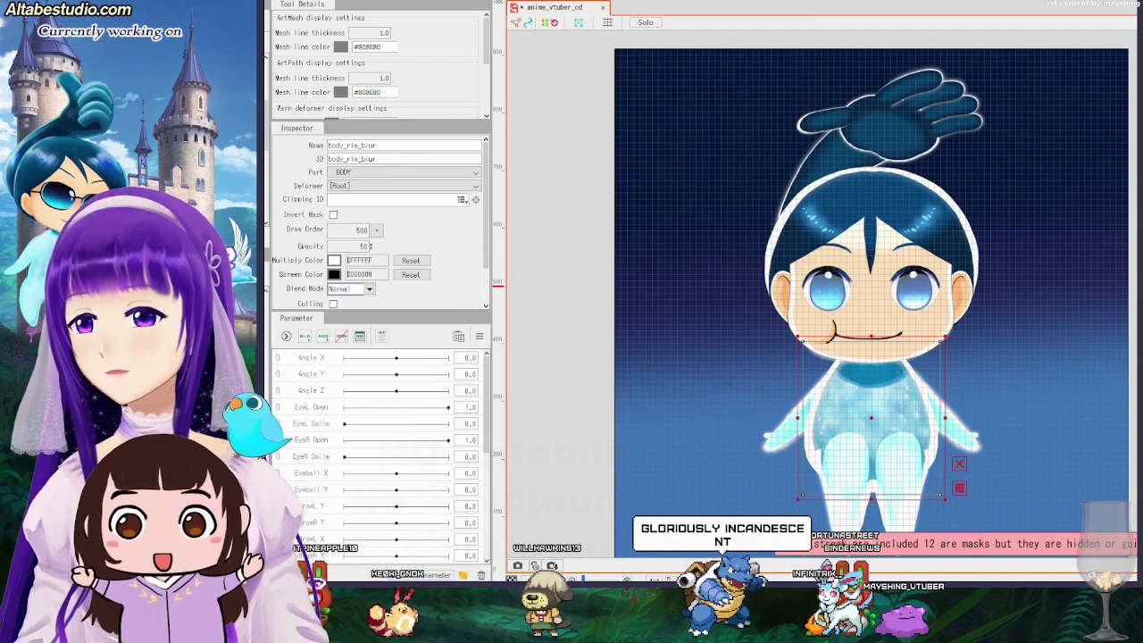
left_click(196, 137)
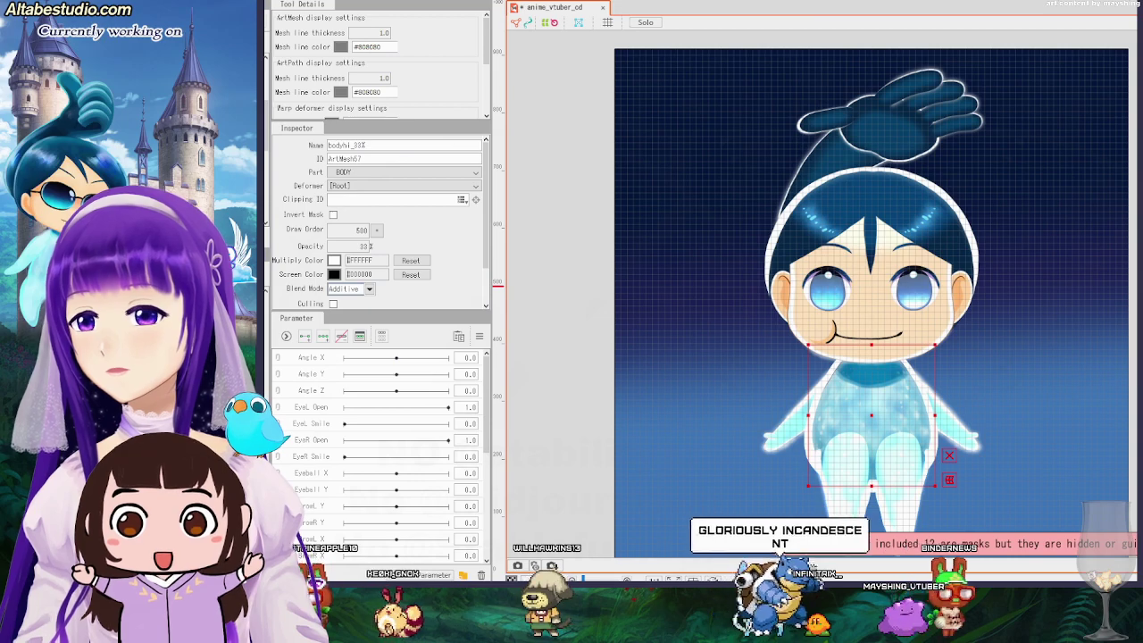
left_click(134, 138)
left_click(133, 138)
Clip the body_rim mesh to the body_blue mesh of the TORSO part.
left_click(196, 159)
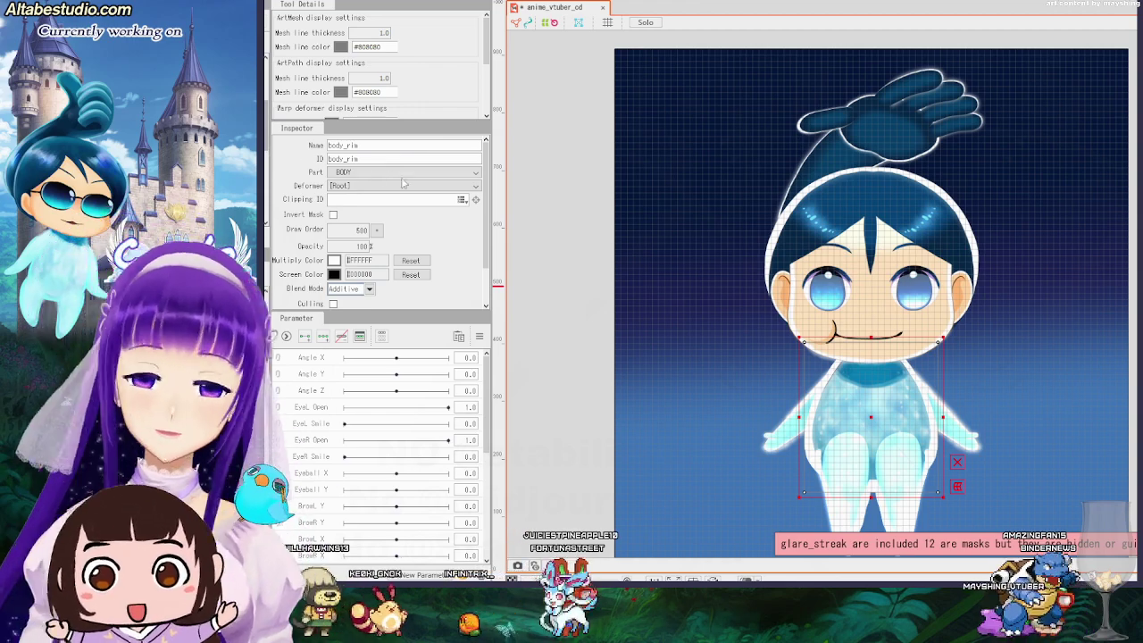
left_click(461, 201)
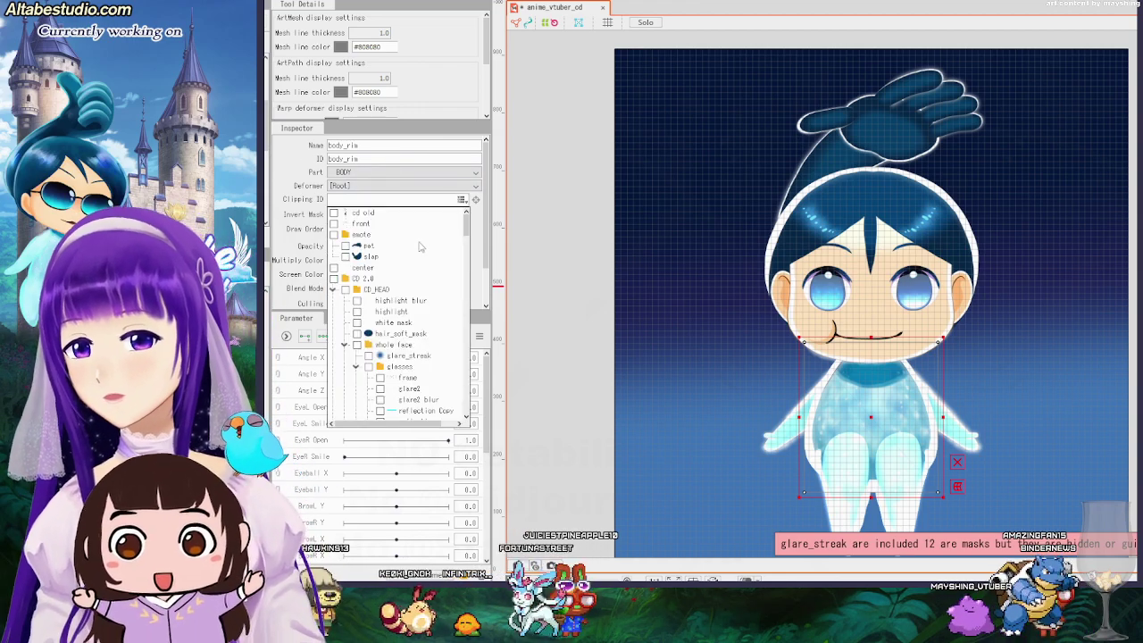
scroll(420, 332, "down", 6)
scroll(435, 318, "down", 2)
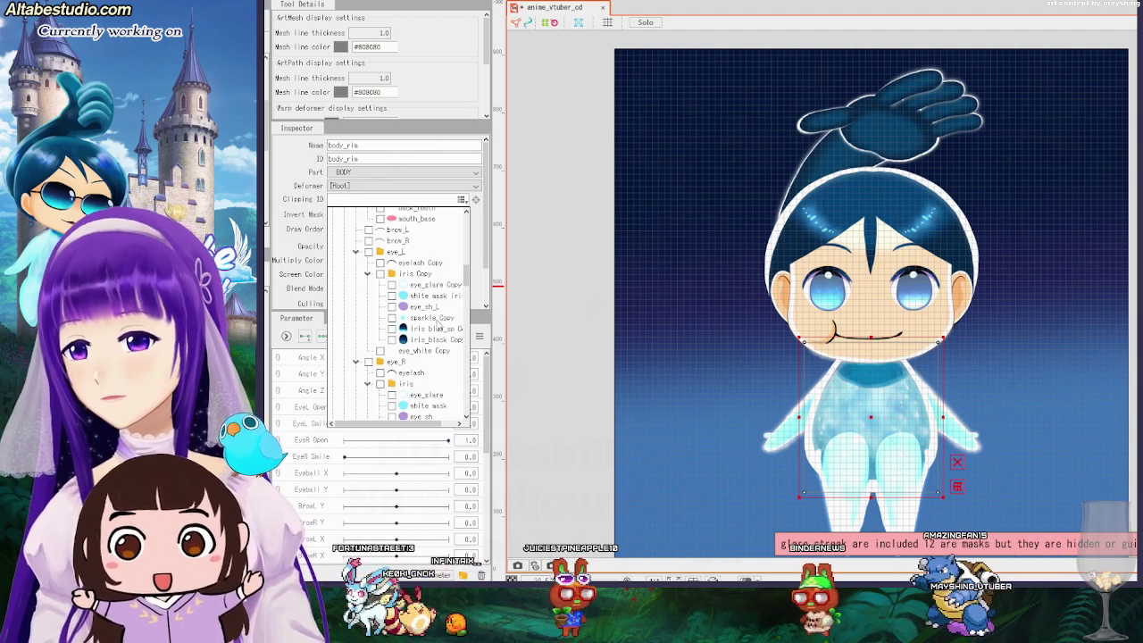
scroll(433, 323, "down", 8)
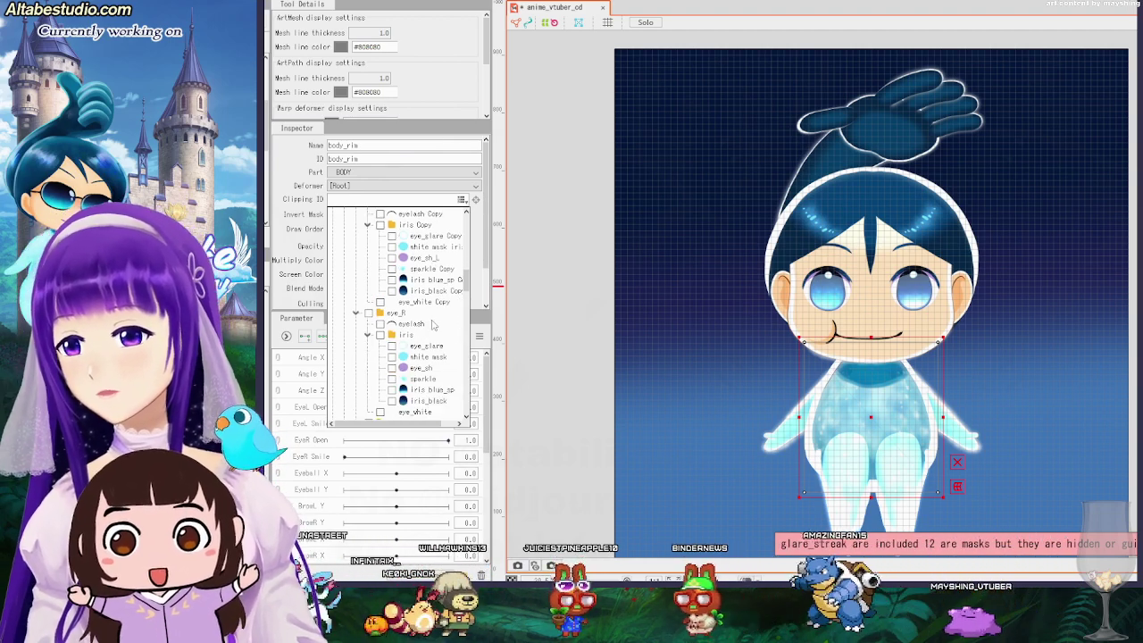
scroll(425, 317, "down", 3)
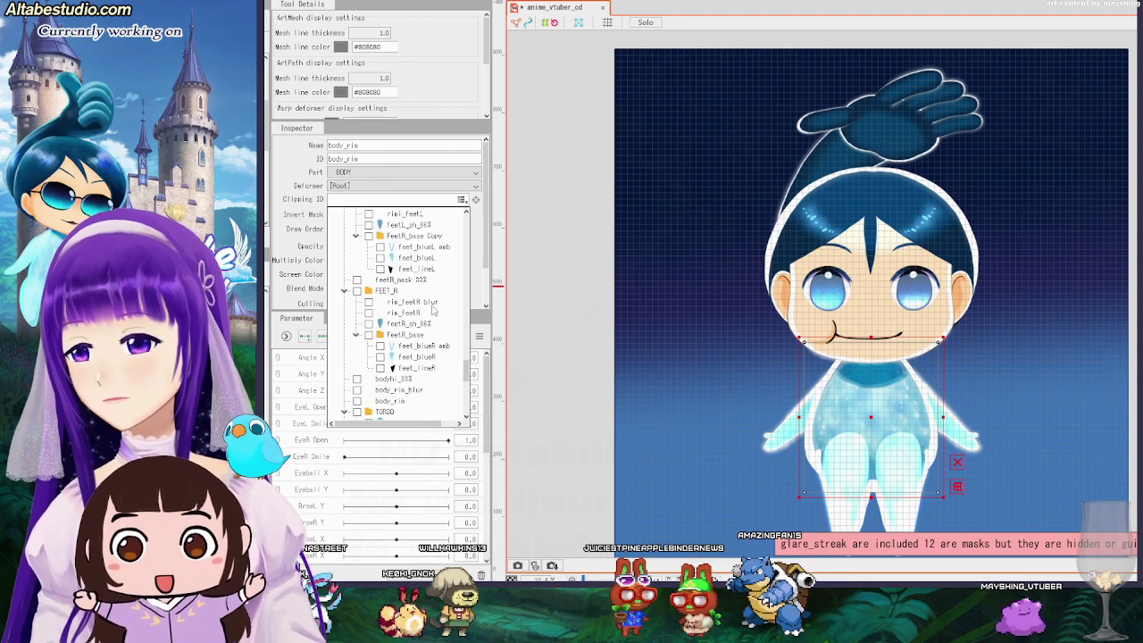
scroll(411, 319, "down", 5)
scroll(407, 320, "down", 2)
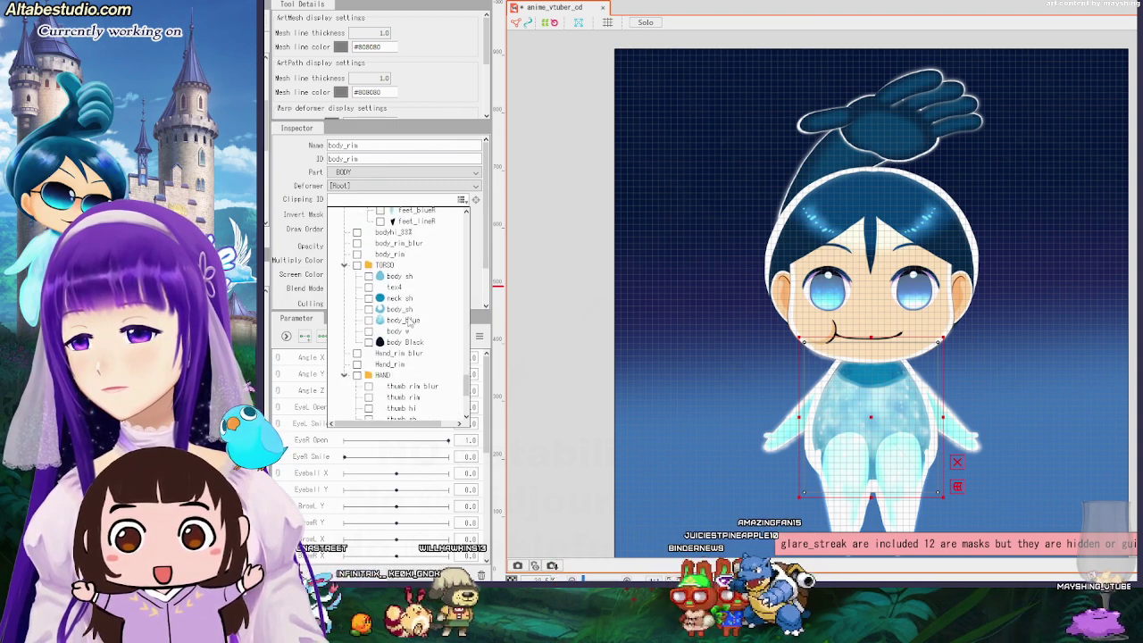
left_click(369, 322)
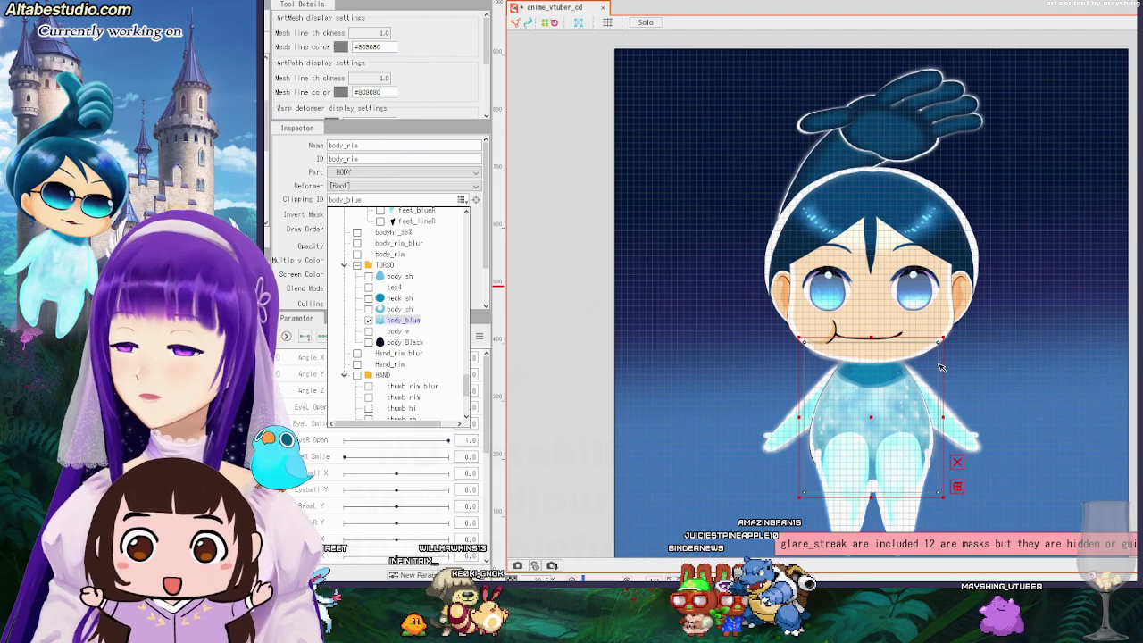
Move the body_rim mesh slightly down over the torso.
scroll(887, 433, "up", 5)
scroll(888, 433, "down", 3)
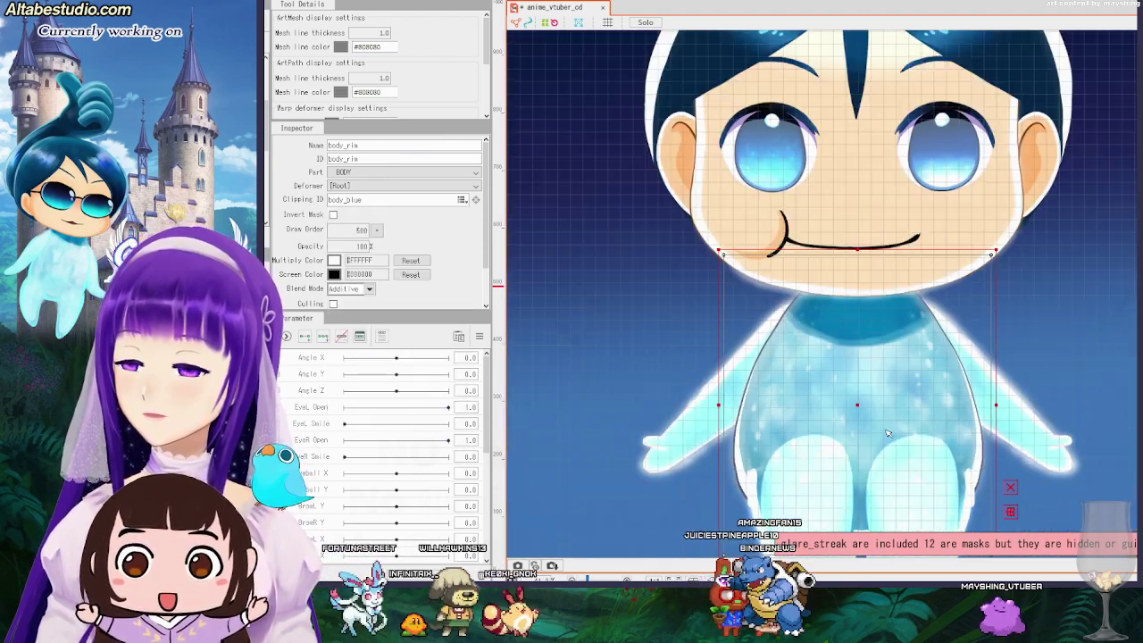
scroll(888, 432, "up", 2)
scroll(877, 395, "down", 1)
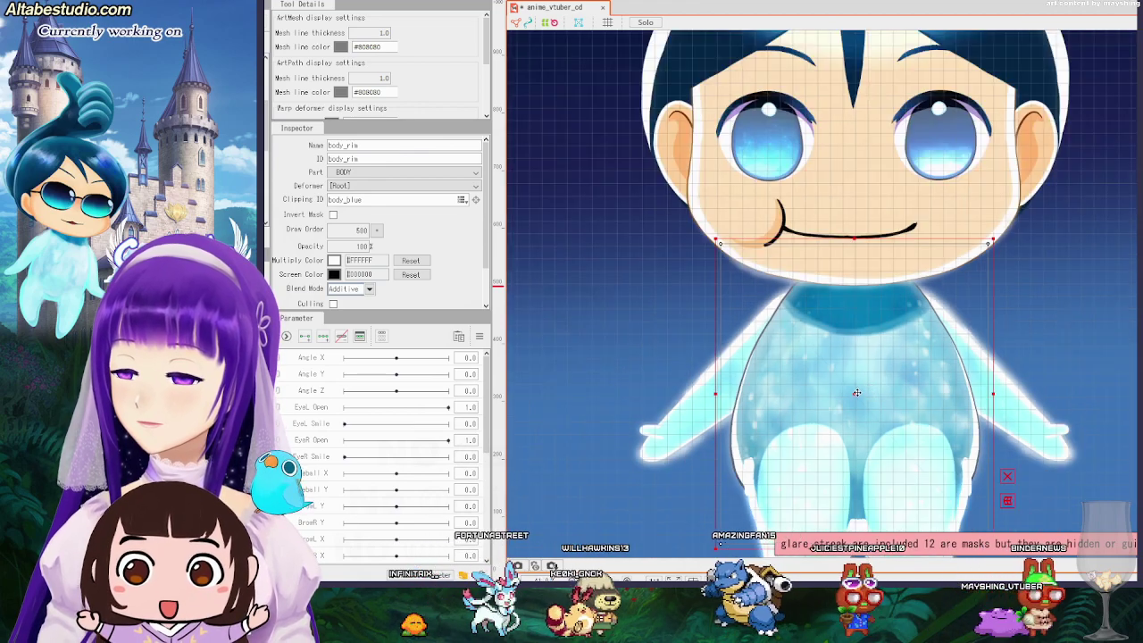
mouse_move(856, 393)
left_mouse_down()
mouse_move(876, 399)
mouse_move(855, 395)
left_mouse_up()
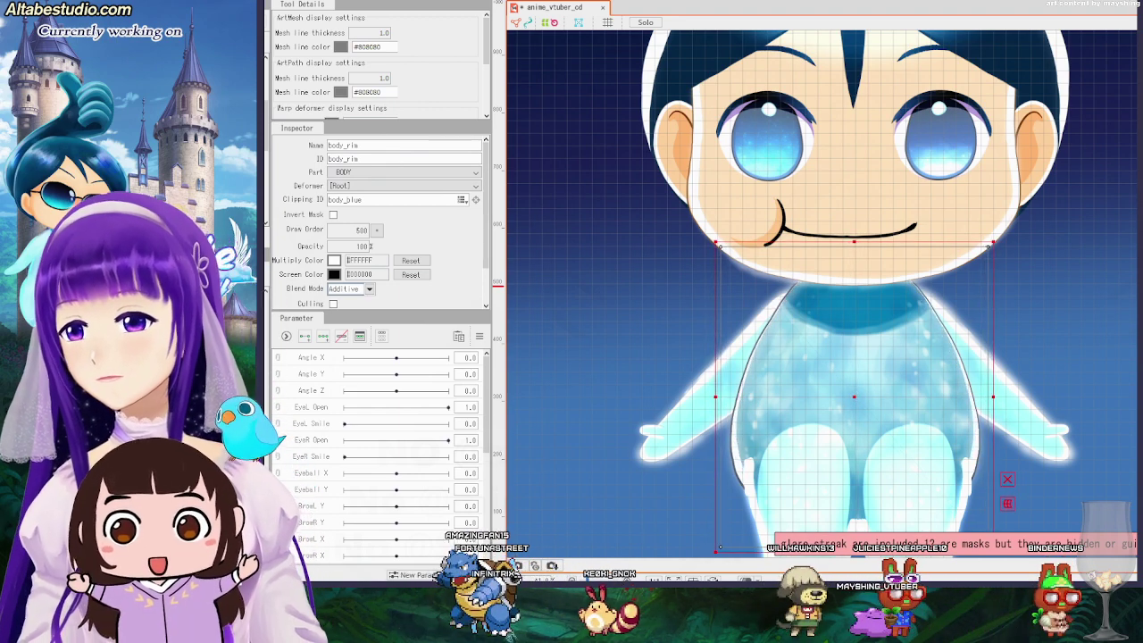
Fine-tune the width and height of the body_rim mesh so that it fits the torso's edges.
scroll(750, 428, "down", 2)
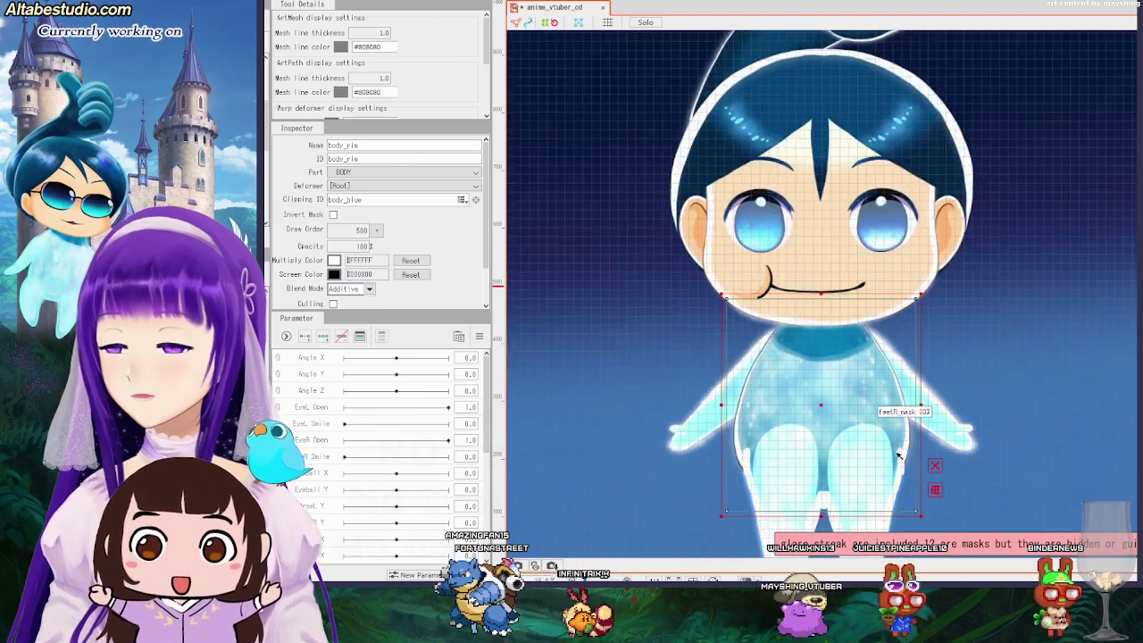
left_click_drag(989, 499, 1028, 428)
left_click_drag(954, 330, 949, 330)
left_click_drag(755, 331, 759, 329)
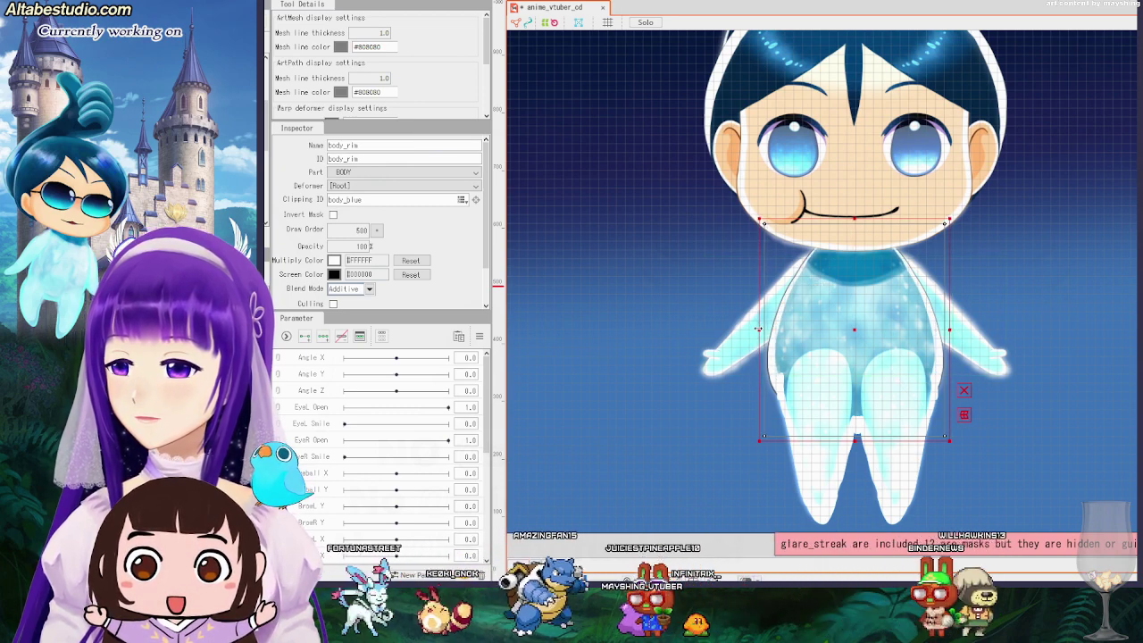
left_click_drag(948, 329, 951, 329)
left_click_drag(760, 330, 758, 330)
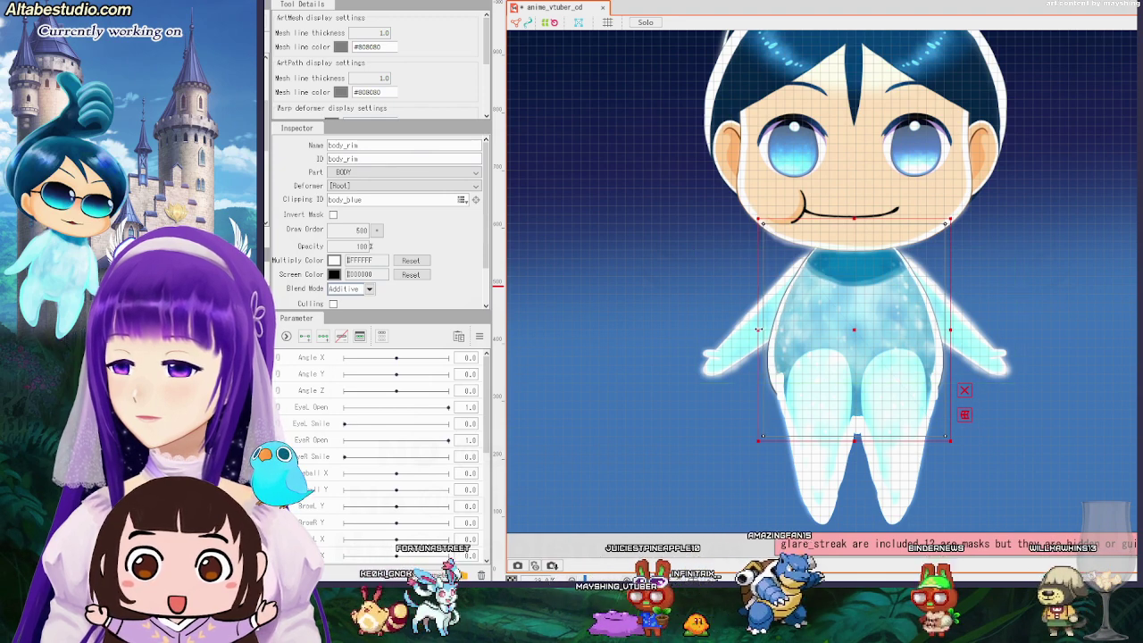
mouse_move(854, 438)
left_mouse_down()
mouse_move(856, 426)
mouse_move(855, 437)
left_mouse_up()
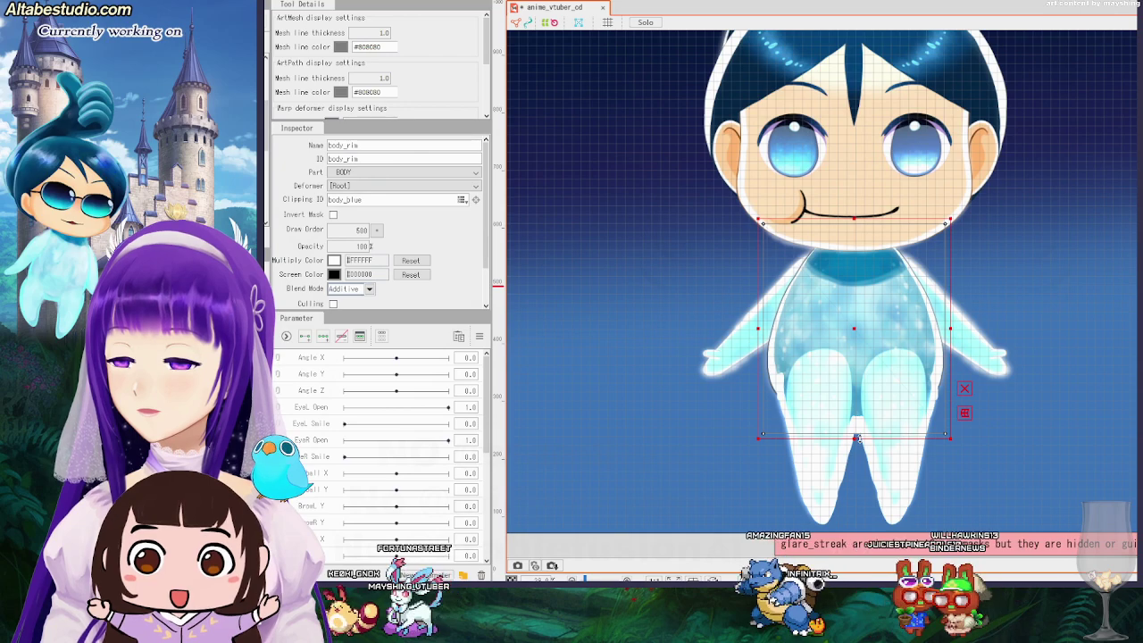
Clip the feetL_mask mesh to the feet_blueL mesh of the FeetR_base Copy part.
left_click(827, 511)
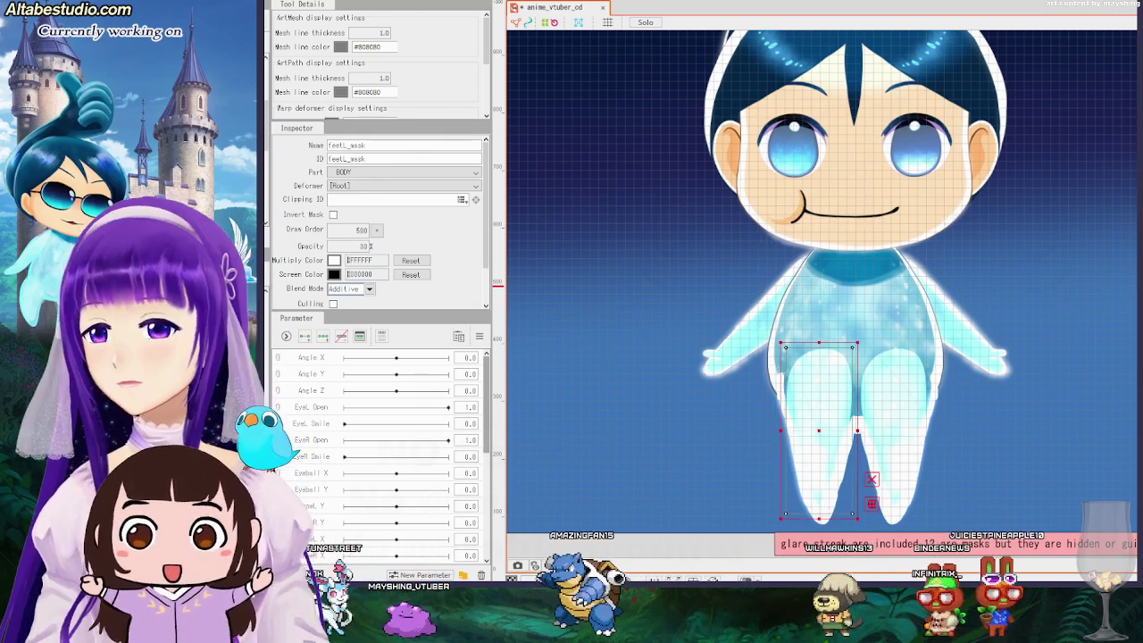
left_click(462, 199)
scroll(429, 321, "down", 5)
scroll(440, 344, "down", 10)
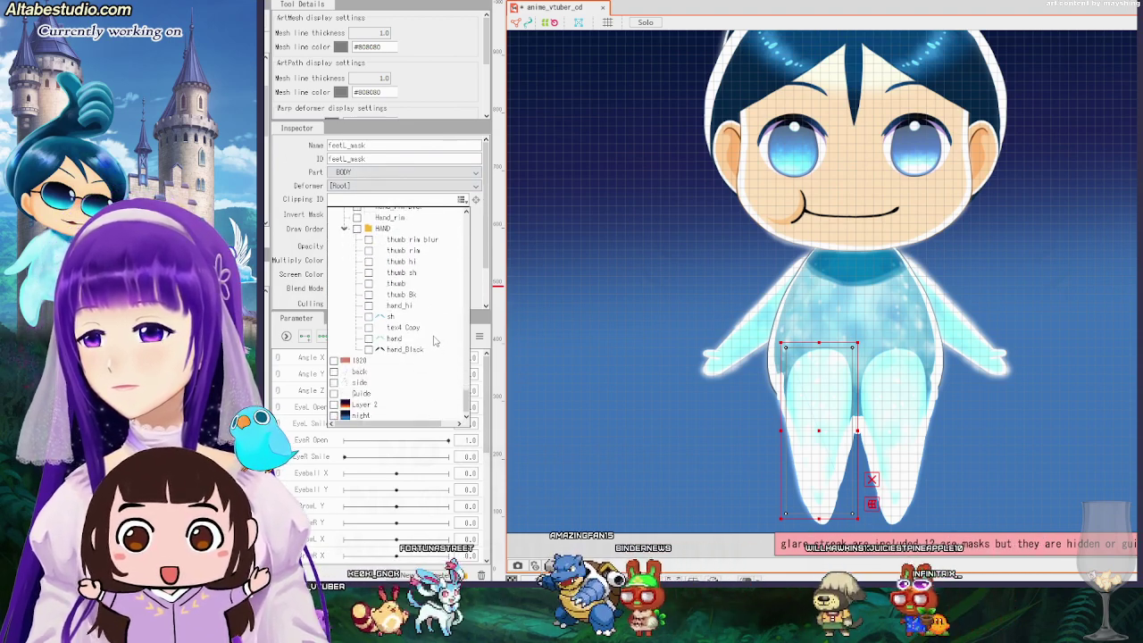
scroll(434, 339, "up", 5)
scroll(434, 335, "up", 1)
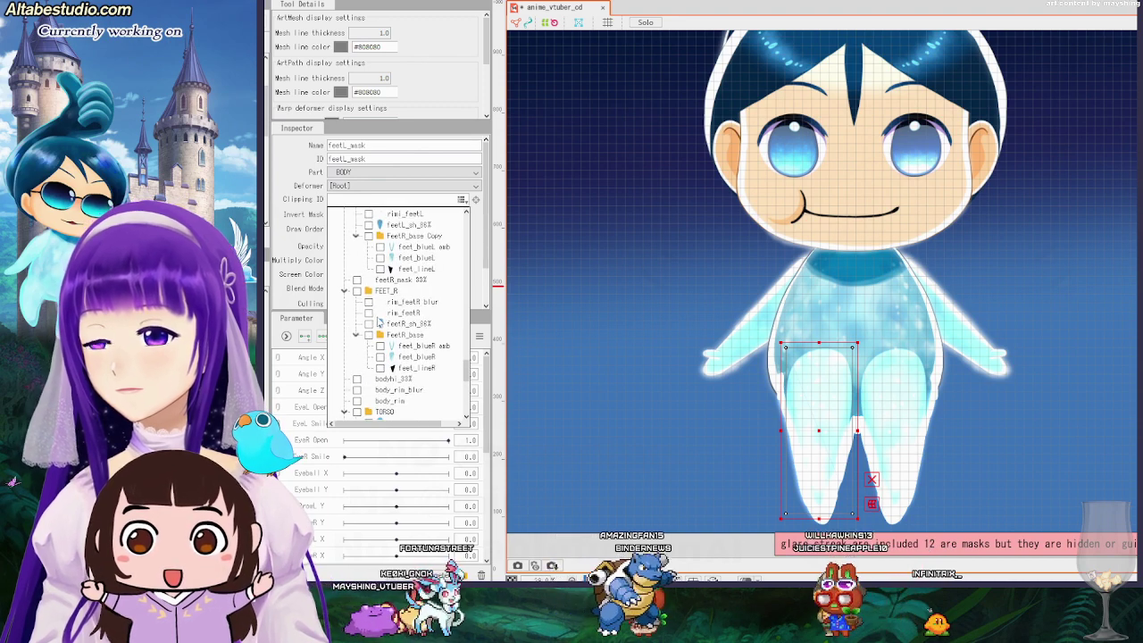
scroll(419, 313, "up", 2)
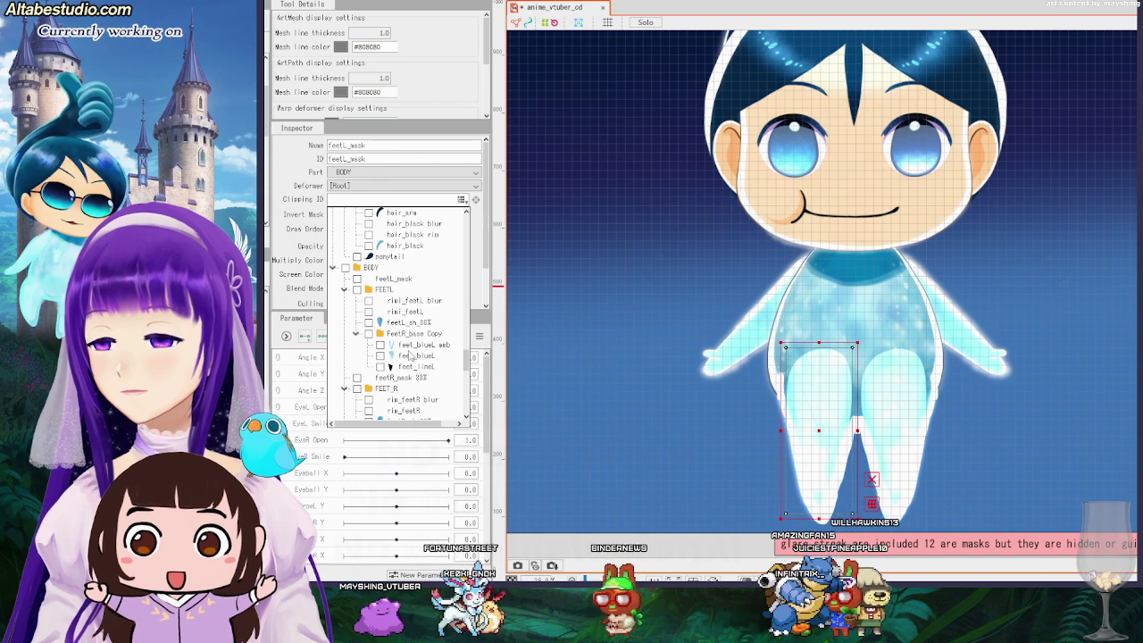
scroll(413, 344, "down", 3)
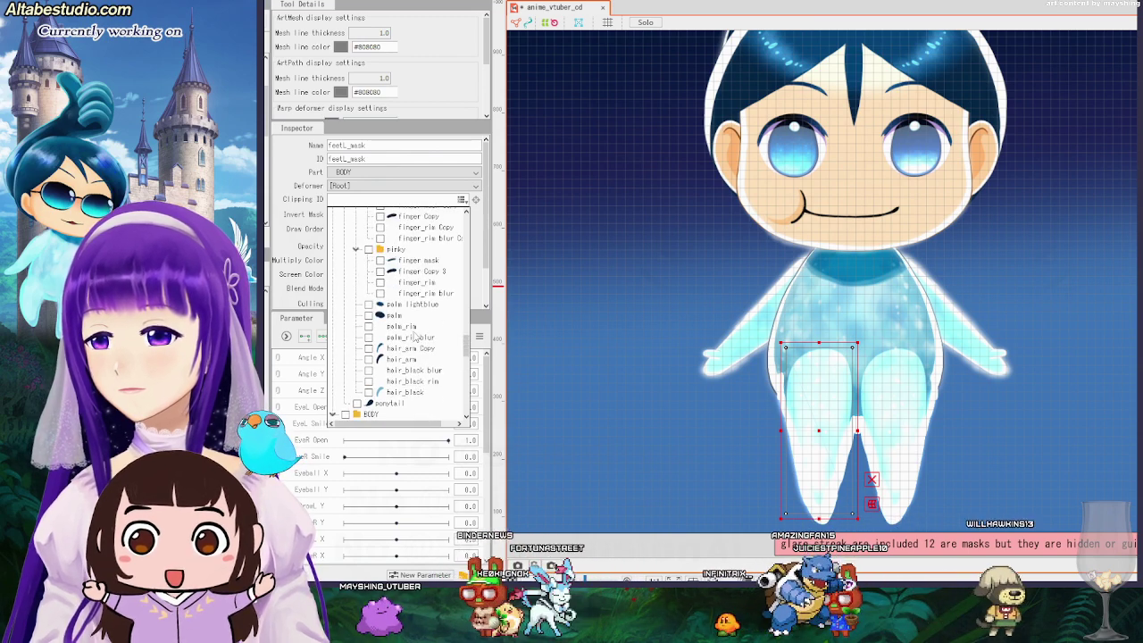
left_click(381, 306)
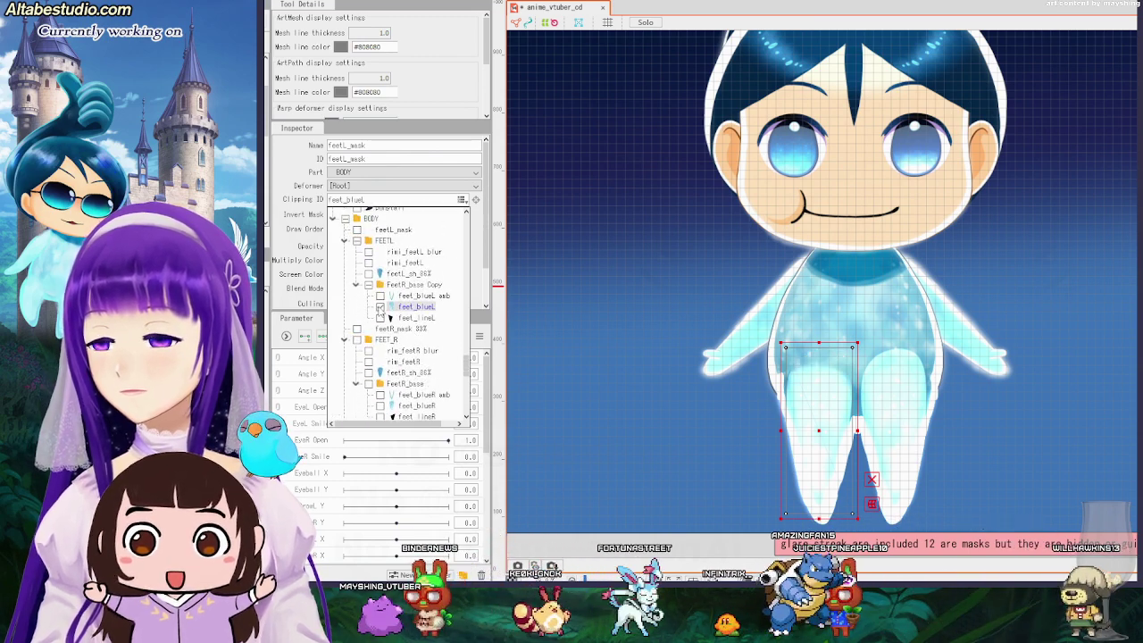
left_click(380, 306)
left_click(381, 306)
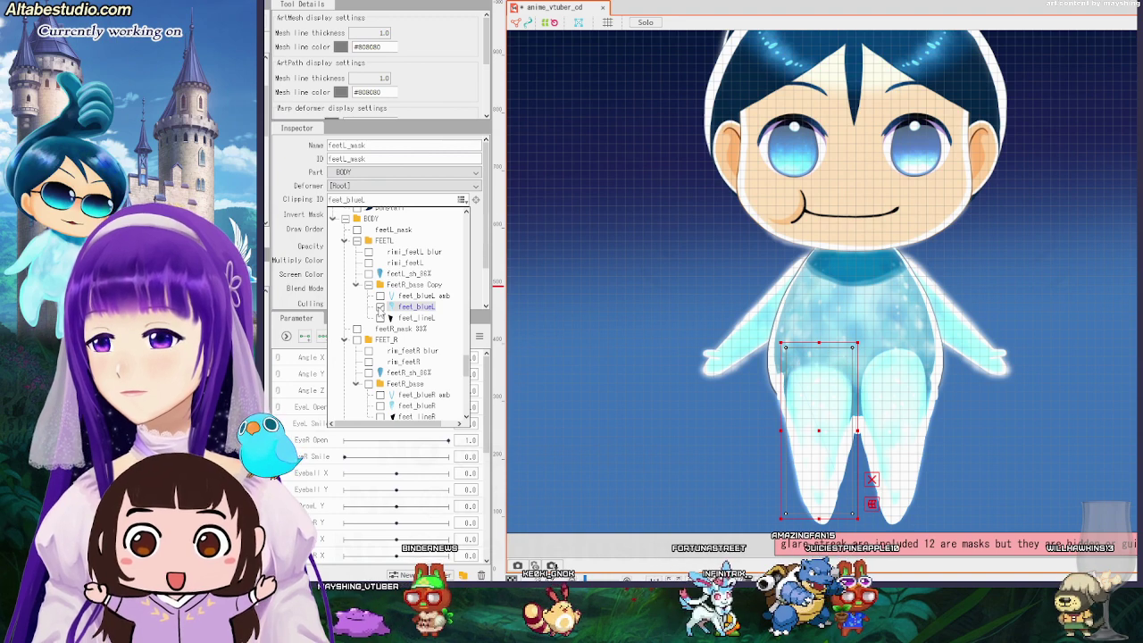
scroll(420, 303, "down", 3)
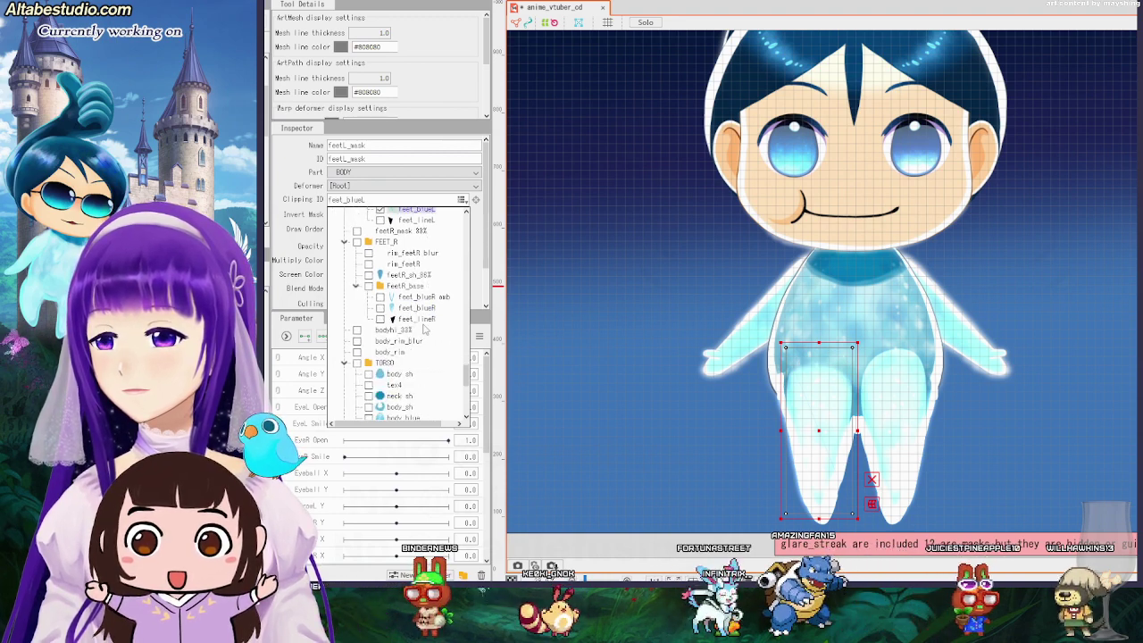
Clip the feetR_mask 33% mesh to the feet_blueR mesh of the FeetR_base part, and clear the selection.
left_click(900, 415)
left_click(900, 413)
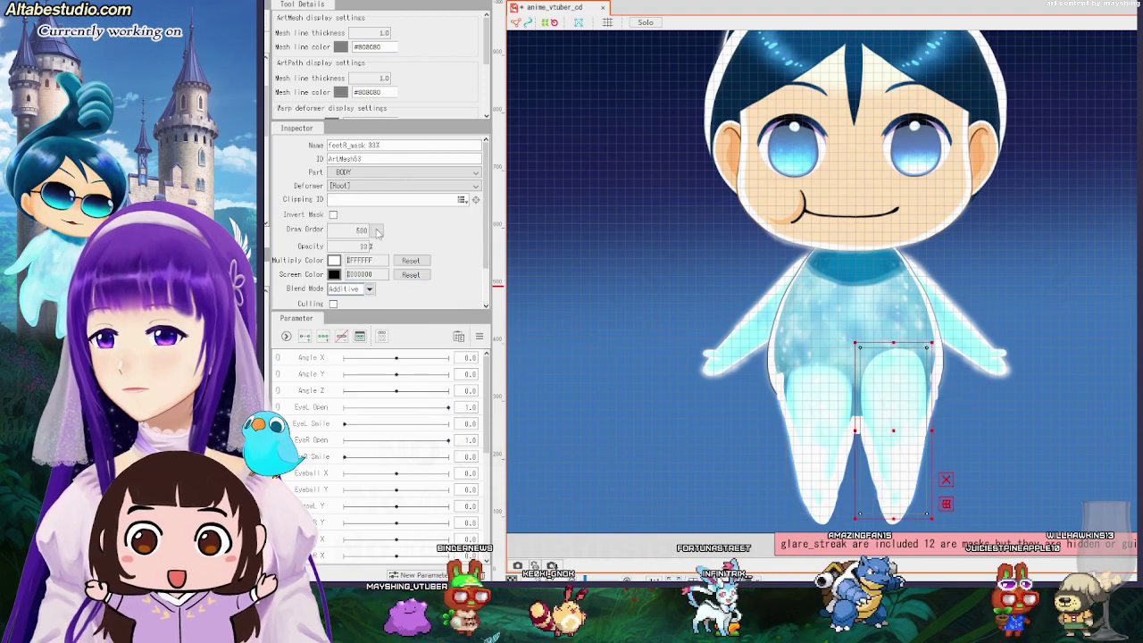
left_click(461, 199)
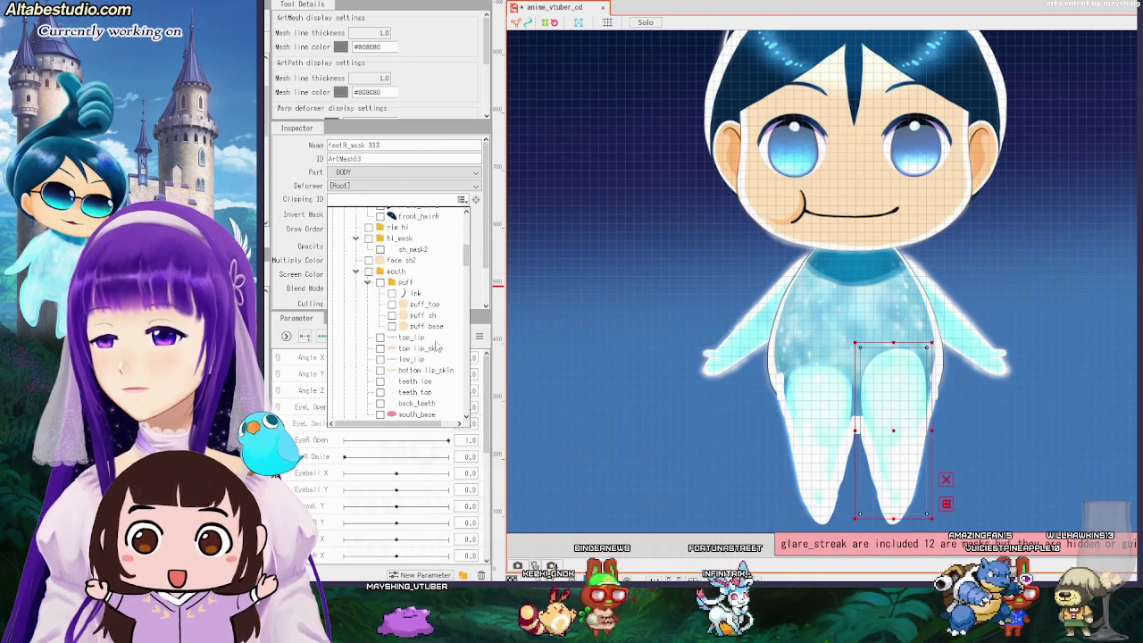
scroll(437, 348, "down", 10)
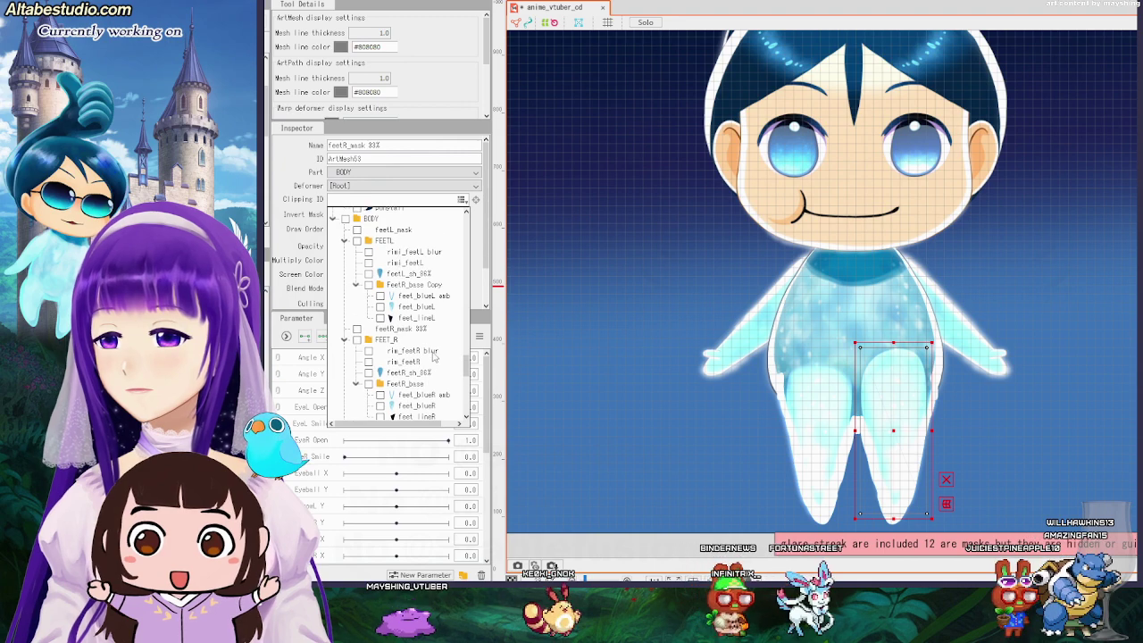
scroll(435, 355, "down", 3)
left_click(381, 308)
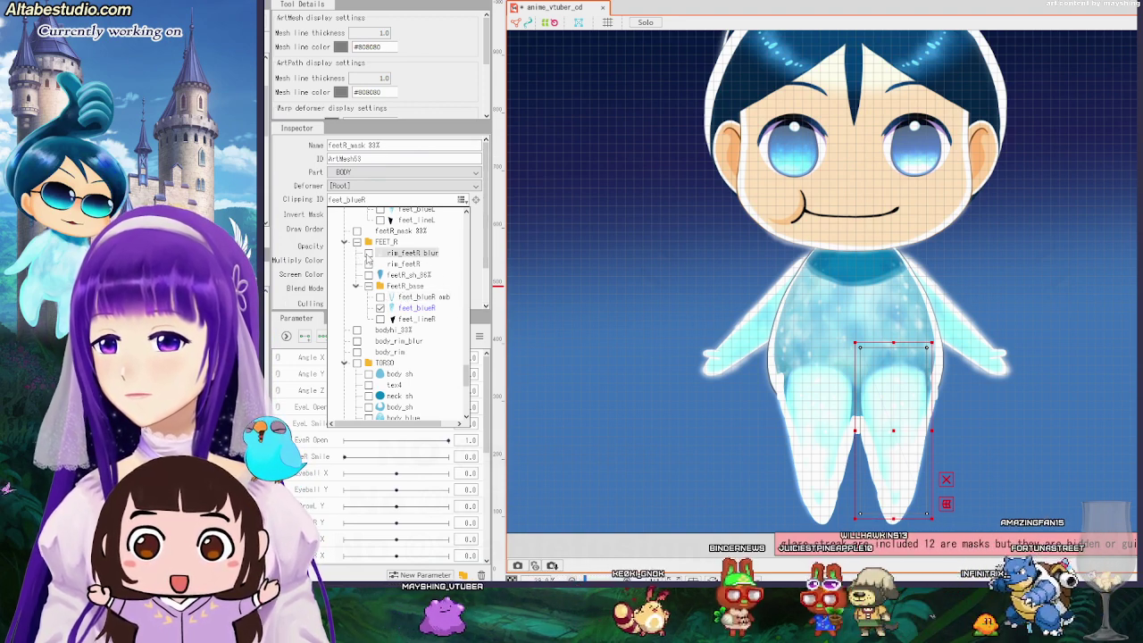
left_click(1042, 425)
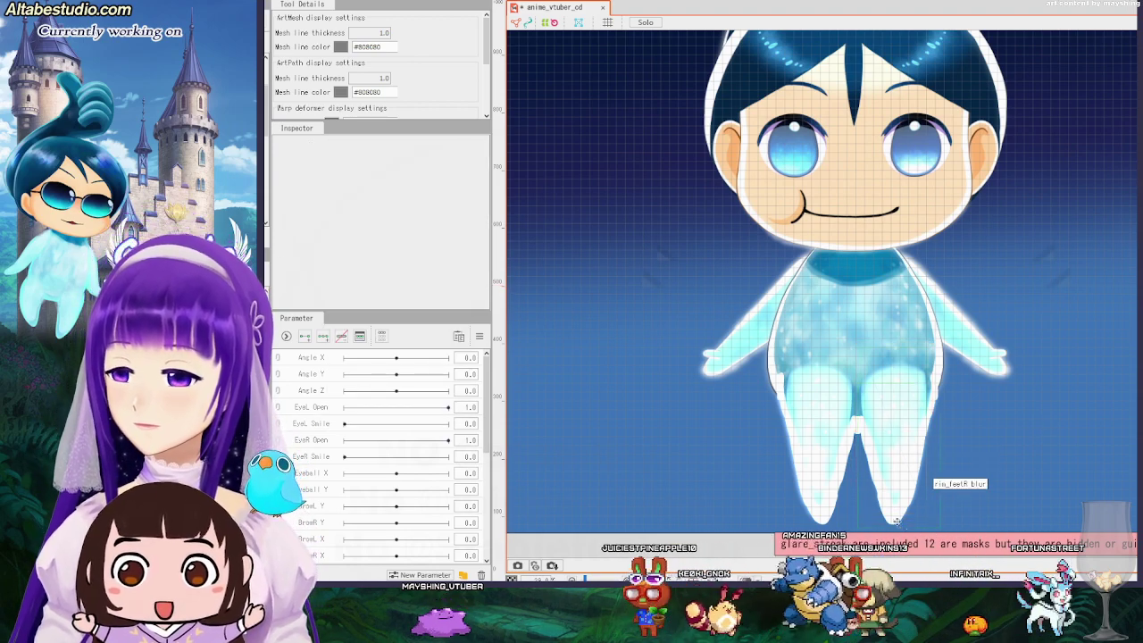
Select the rim_feetR blur mesh of the FEET_R part, and undo the last changes to its size and position.
left_click(896, 520)
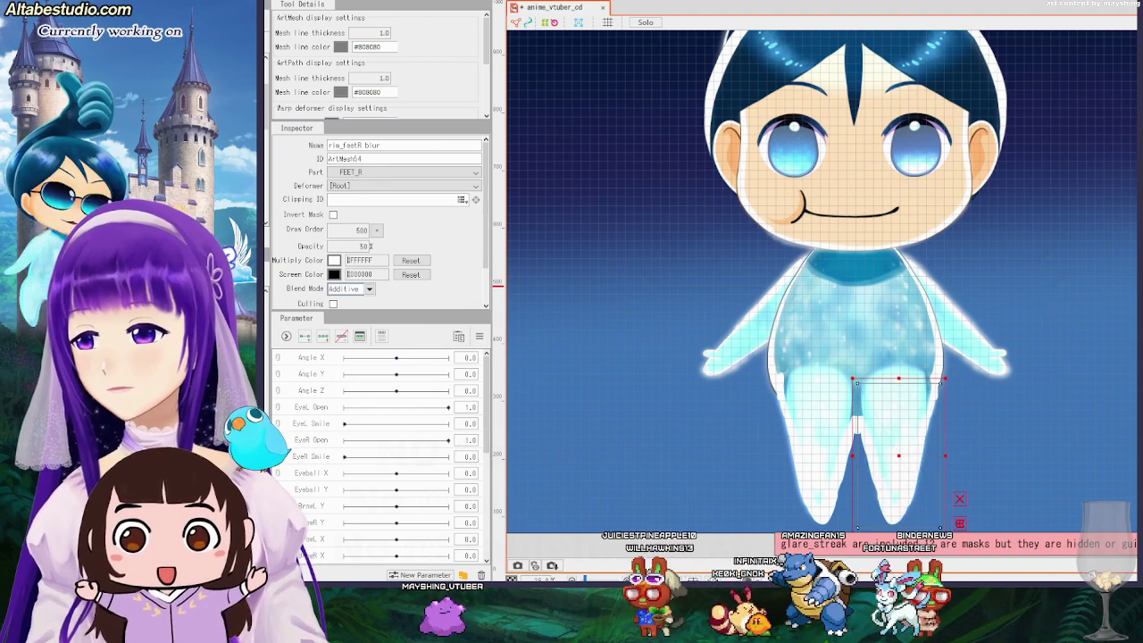
key("ctrl+z")
key("ctrl+z")
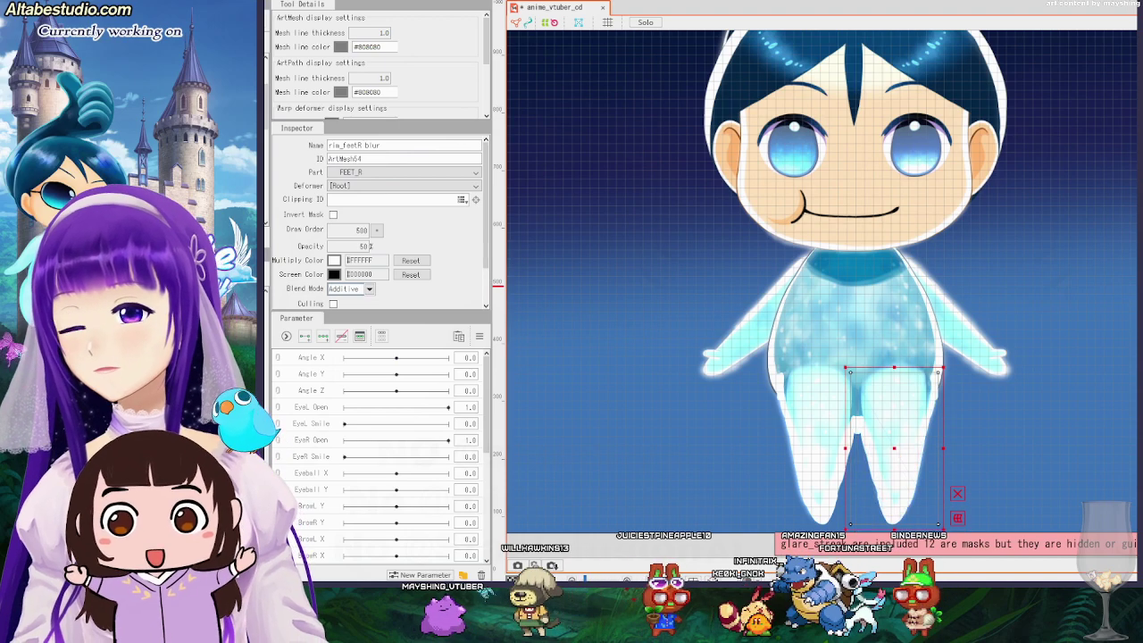
Clip the rim_feetR mesh of the FEET_R part to the feet_blueR mesh of the FeetR_base part.
left_click(461, 200)
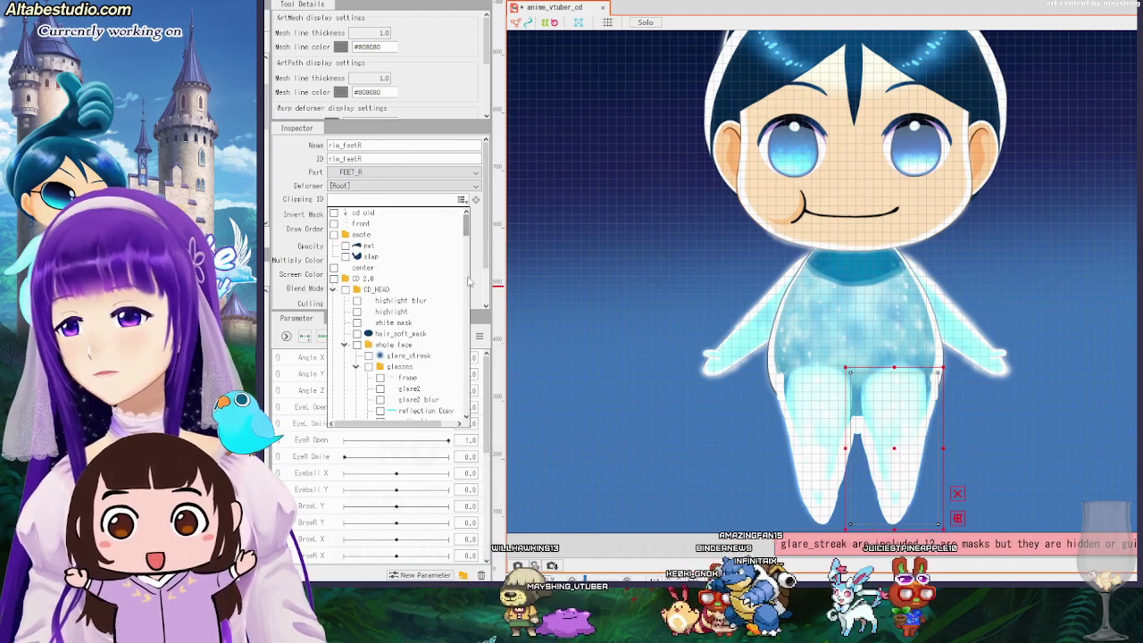
left_click_drag(469, 233, 480, 384)
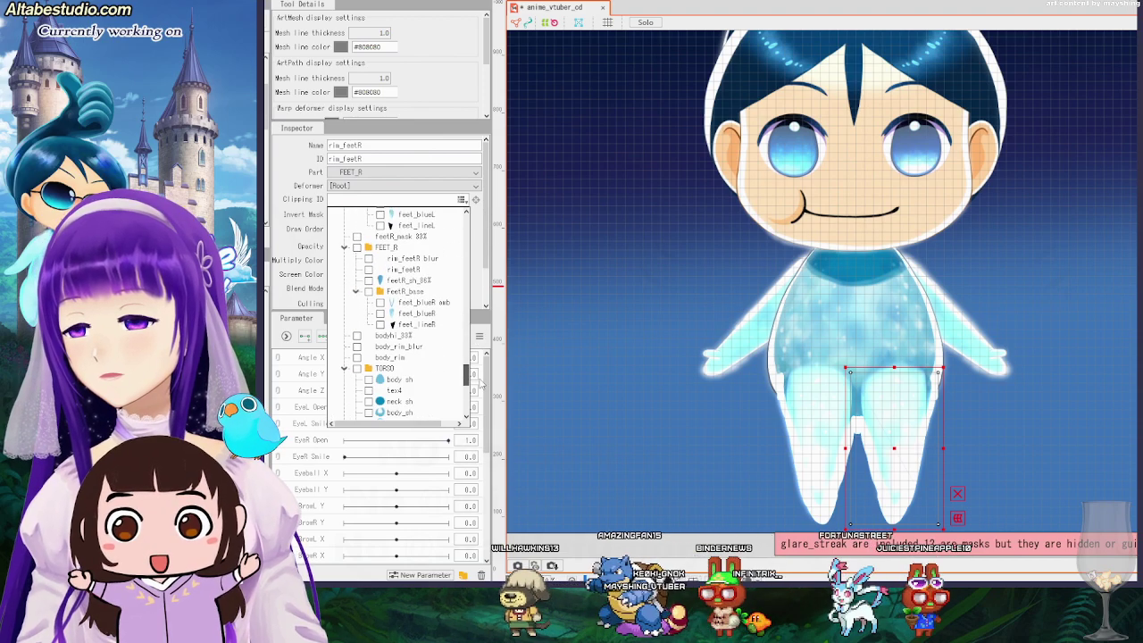
left_click(380, 316)
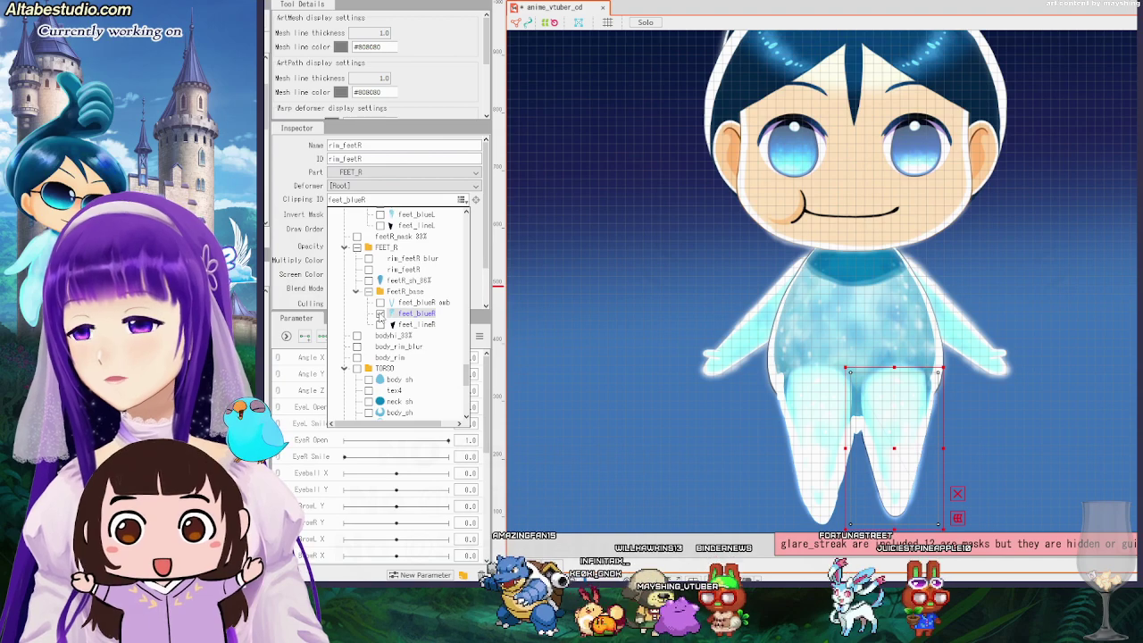
Try to clip the rimi_feetL blur mesh of the FEETL part to the feet_blueR mesh, and undo that clipping.
left_click(825, 523)
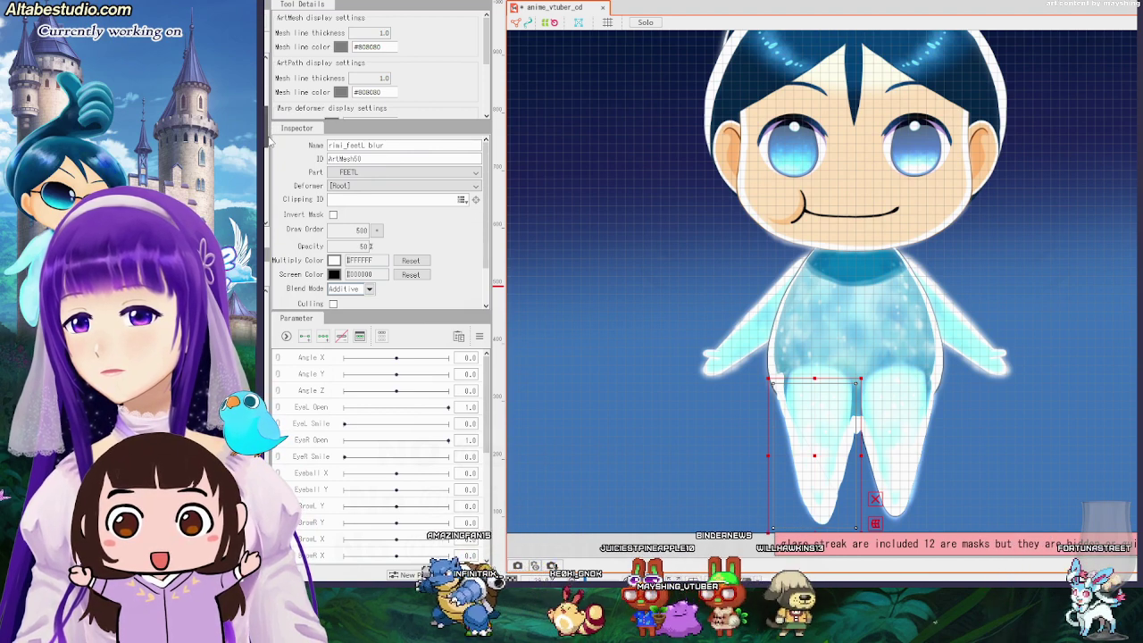
left_click(461, 199)
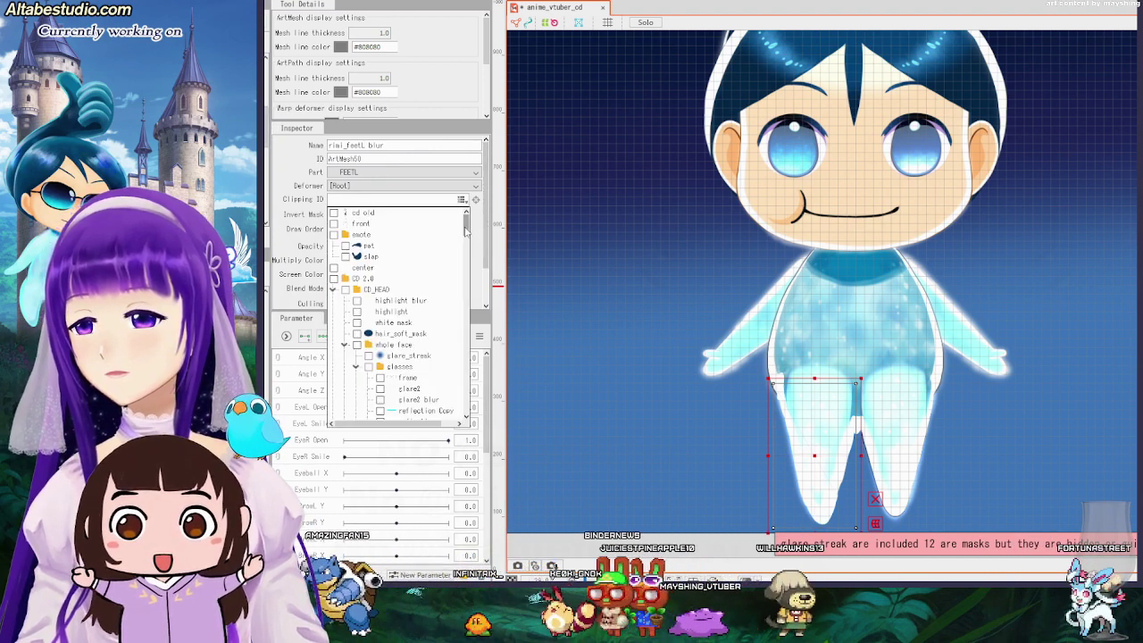
left_click_drag(465, 230, 477, 386)
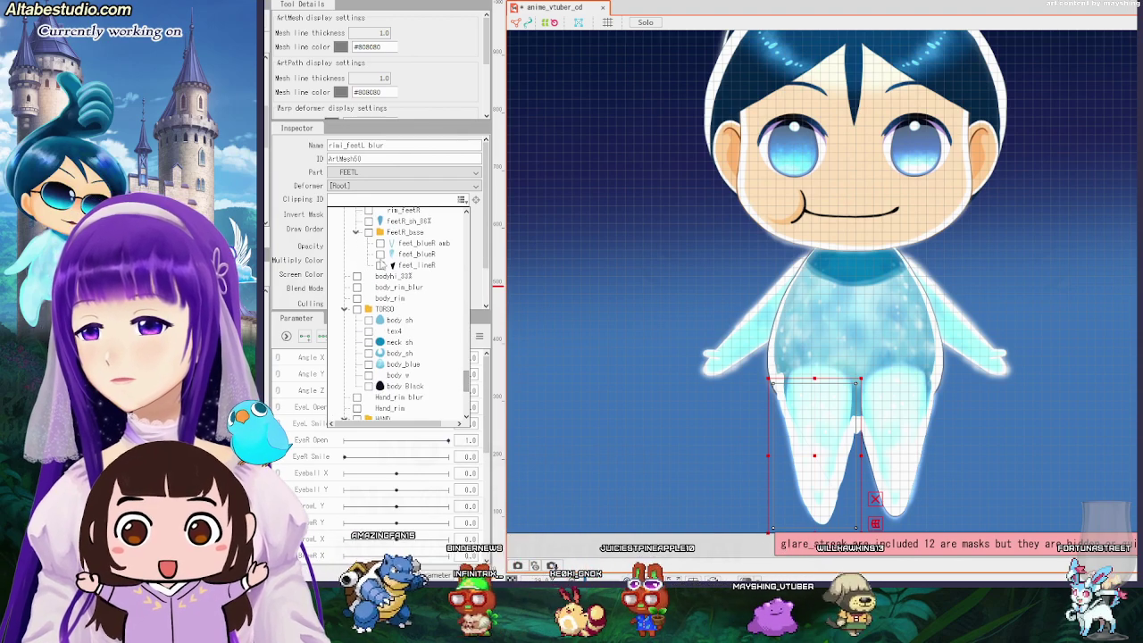
left_click(381, 255)
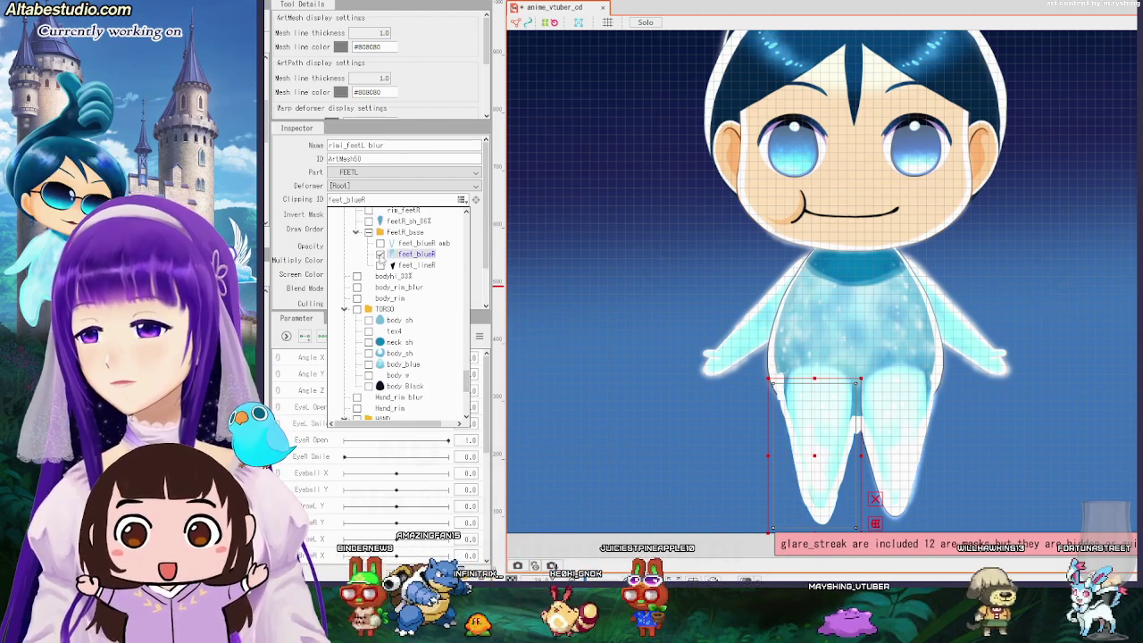
left_click(380, 254)
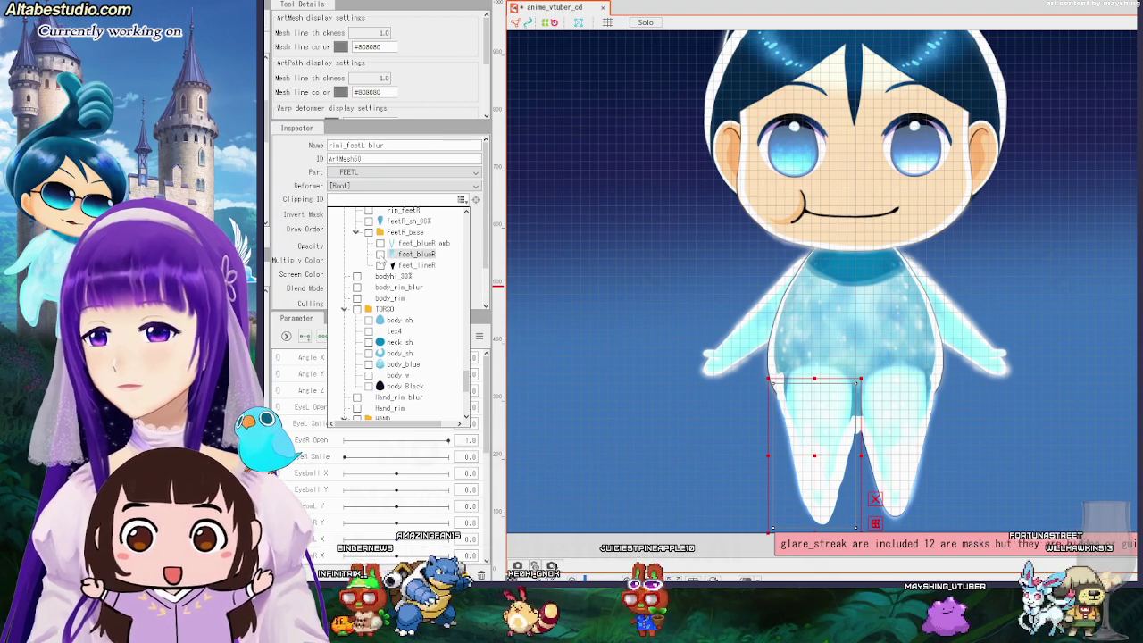
left_click(380, 254)
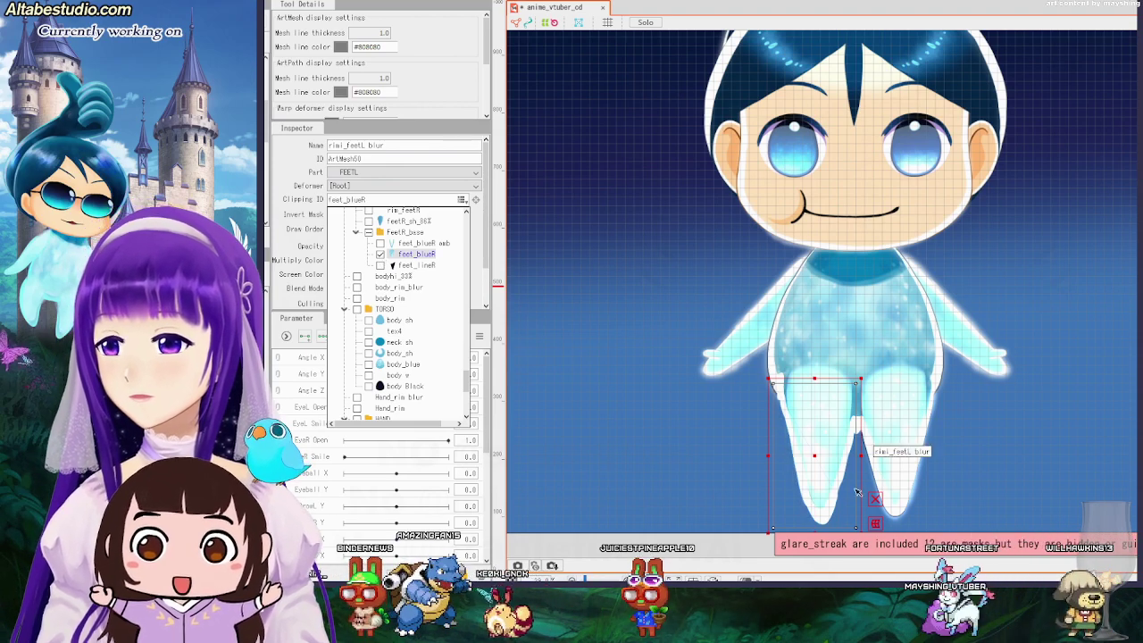
left_click(830, 526)
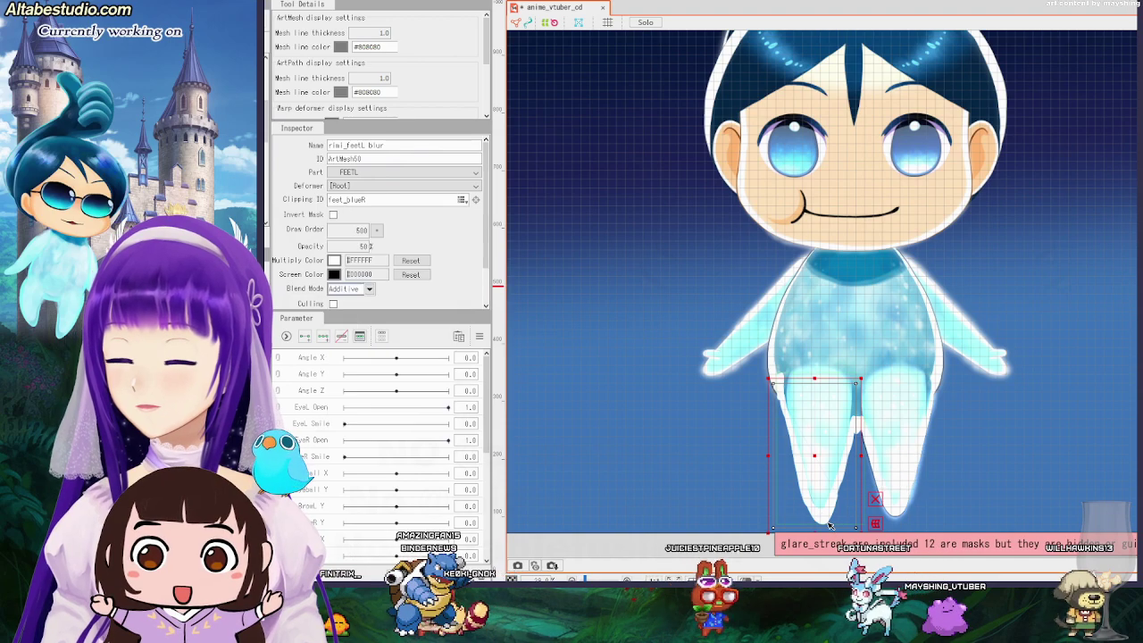
left_click(830, 526)
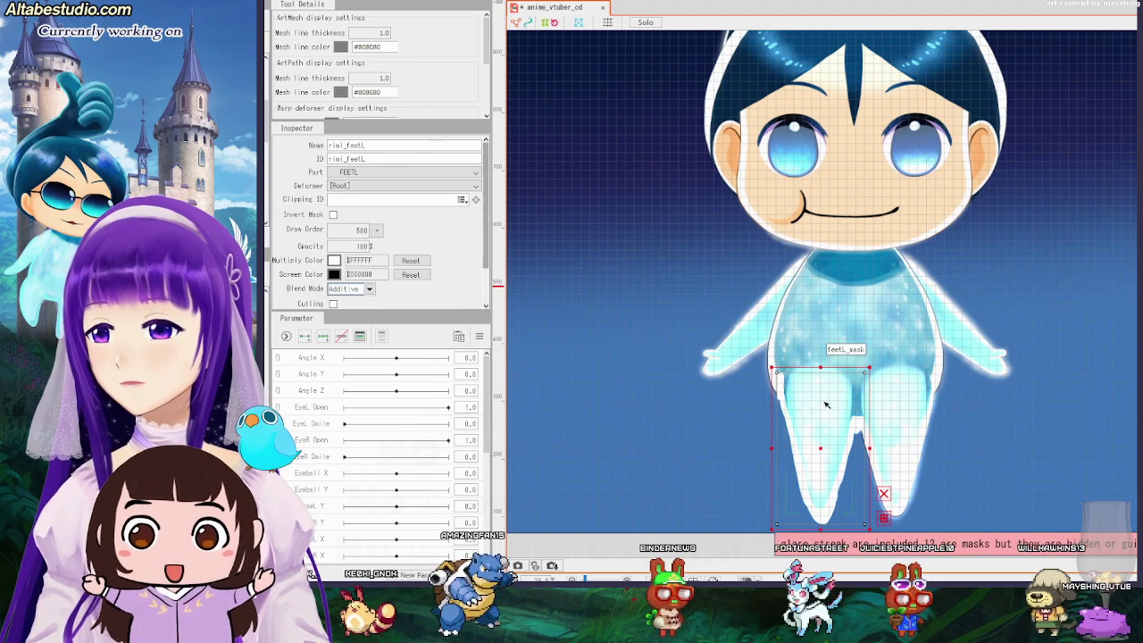
left_click(839, 423)
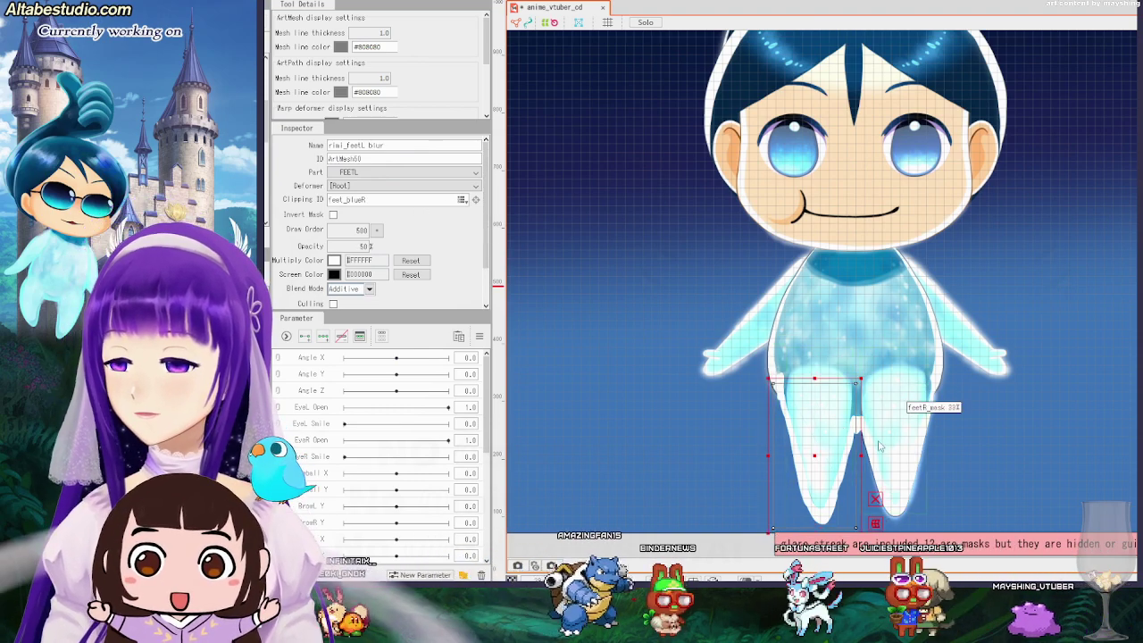
key("ctrl+z")
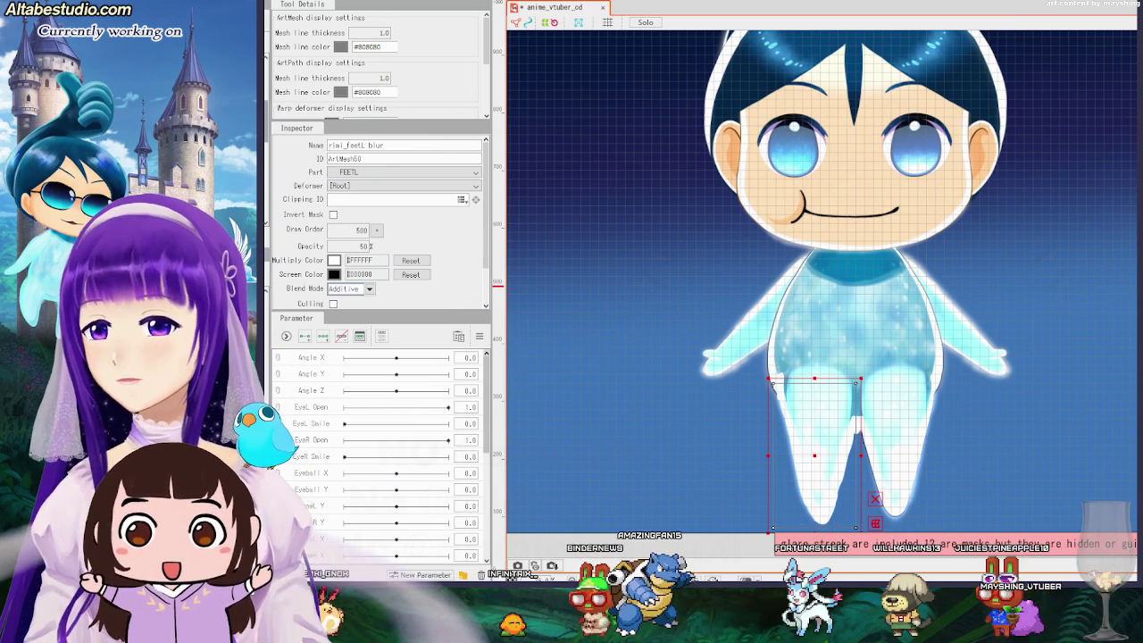
Clip the rimi_feetL mesh to the feet_blueL mesh of the FeetR_base Copy part, and clear the selection.
left_click(823, 522)
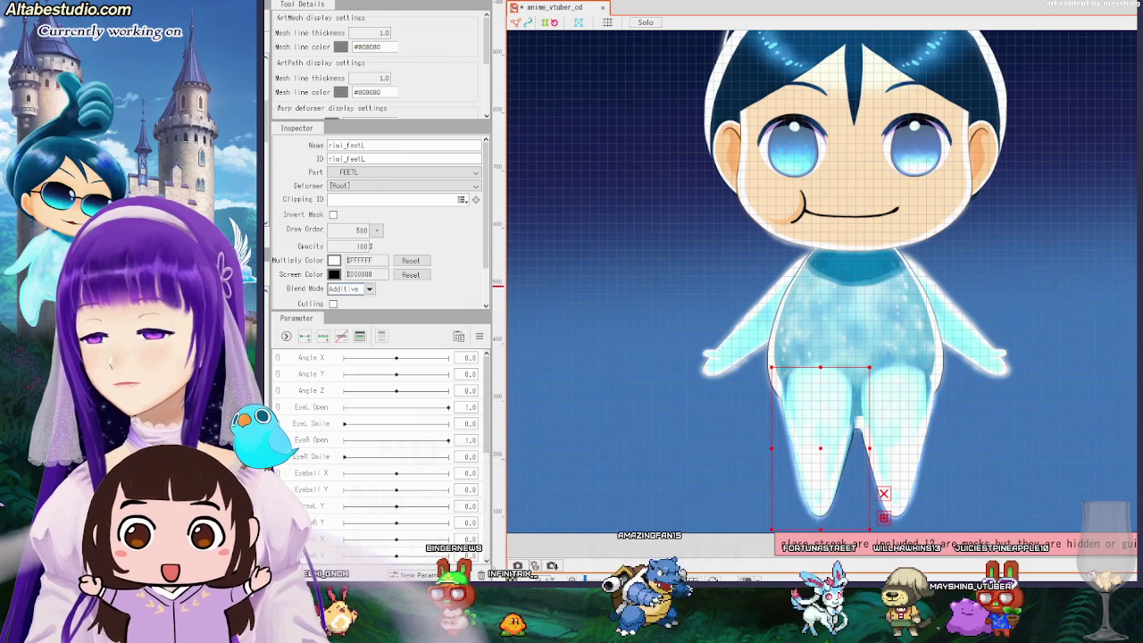
left_click(462, 199)
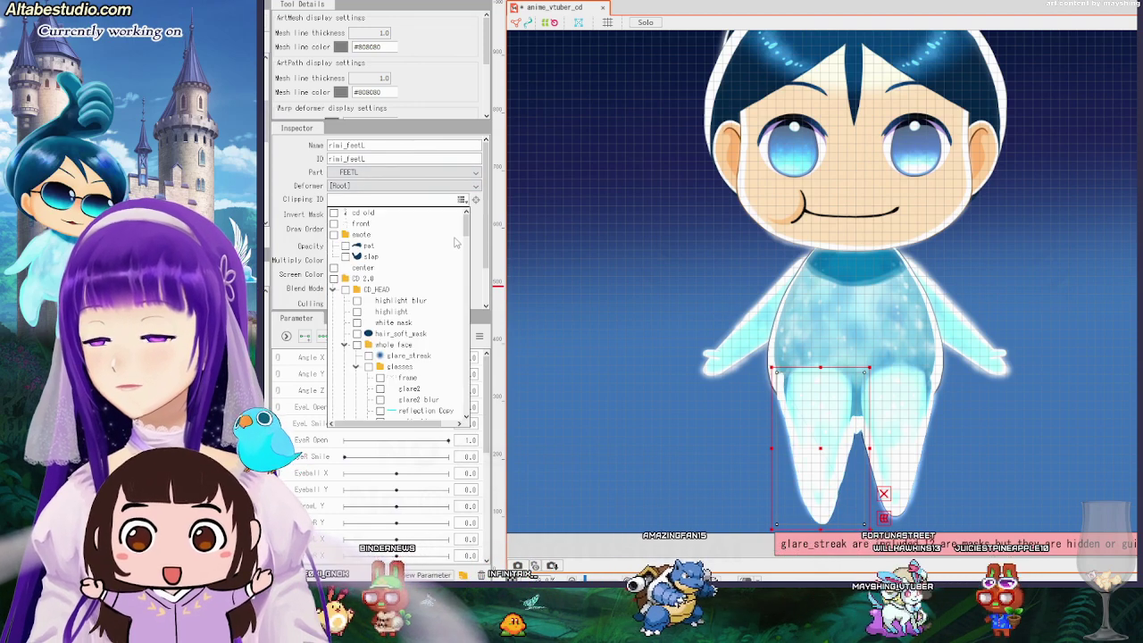
scroll(491, 382, "up", 5)
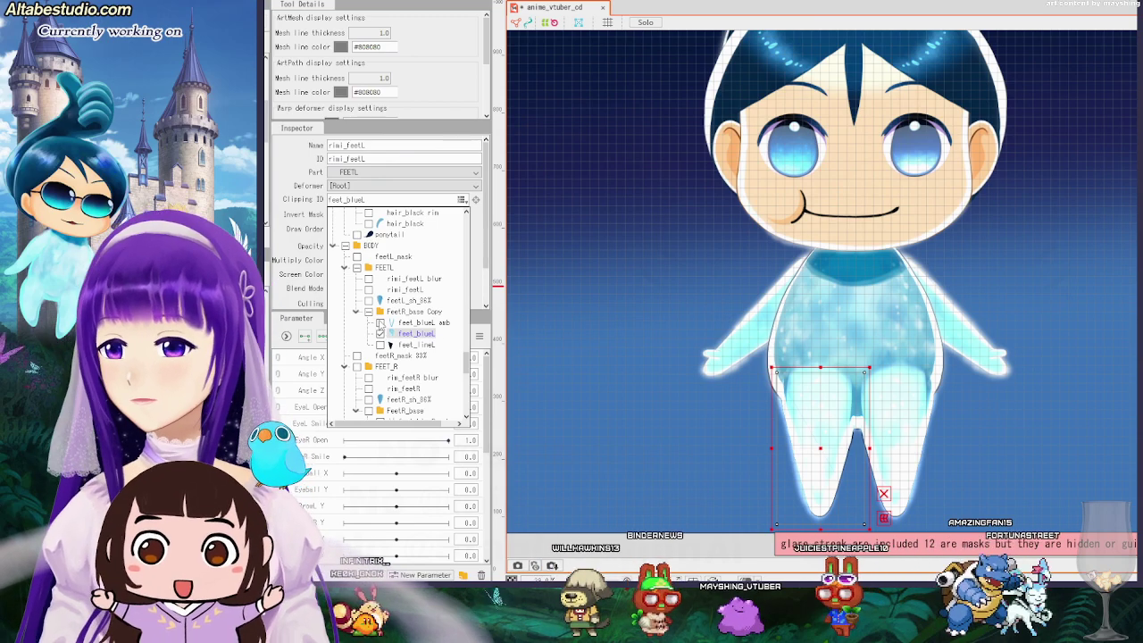
left_click(1018, 489)
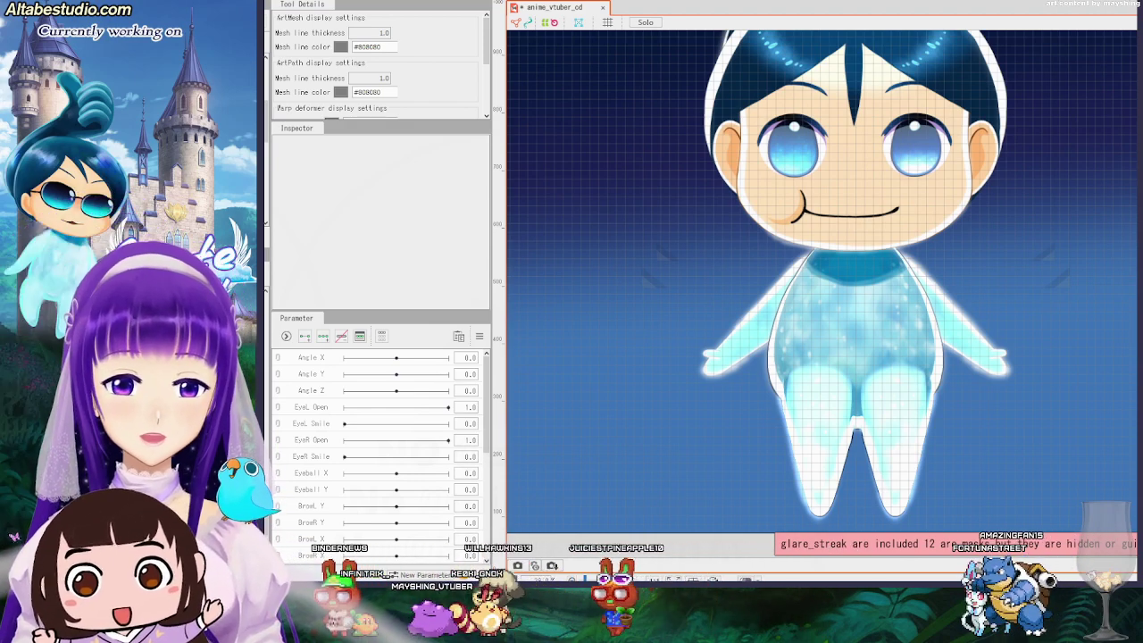
left_click_drag(1139, 9, 326, 0)
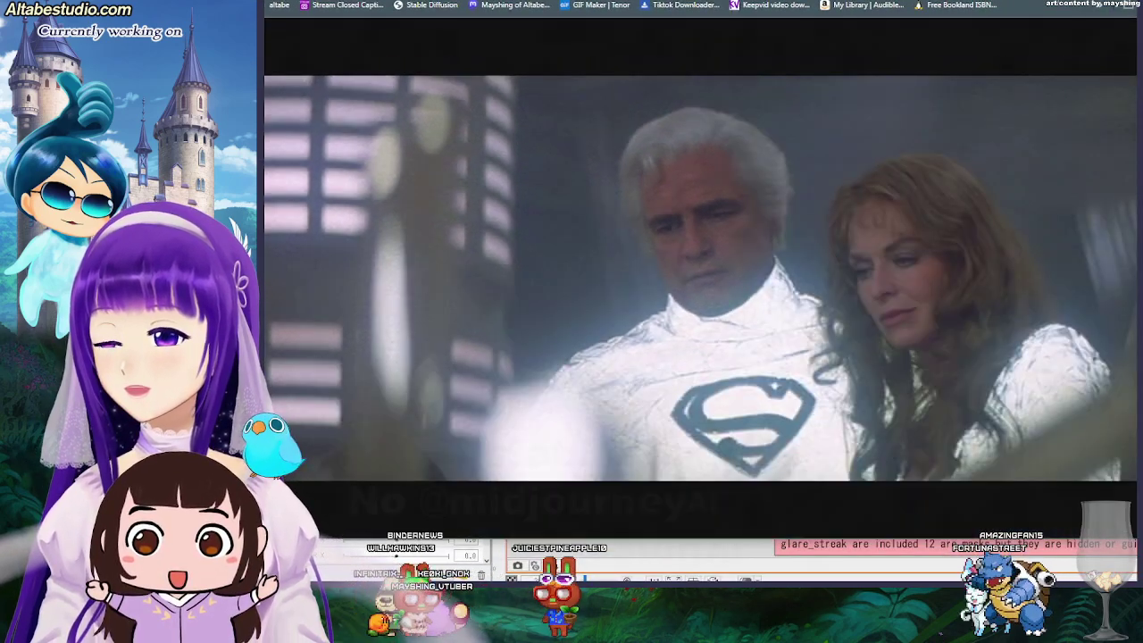
left_click_drag(586, 0, 1139, 72)
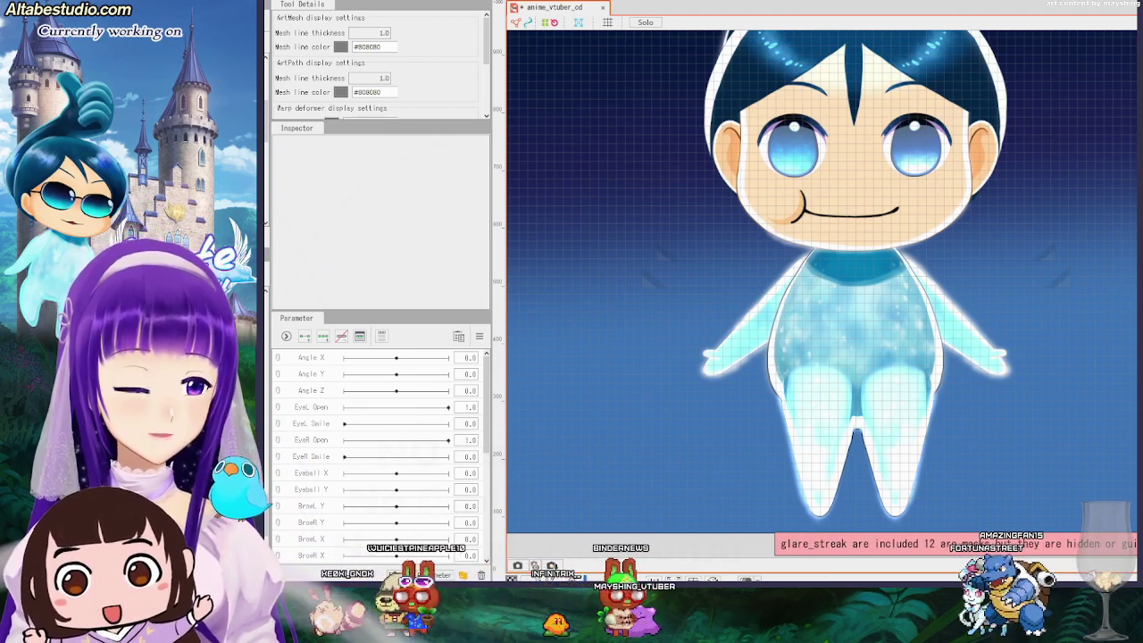
Set the opacity of the feetR_mask 33% mesh to 15%.
left_click(893, 413)
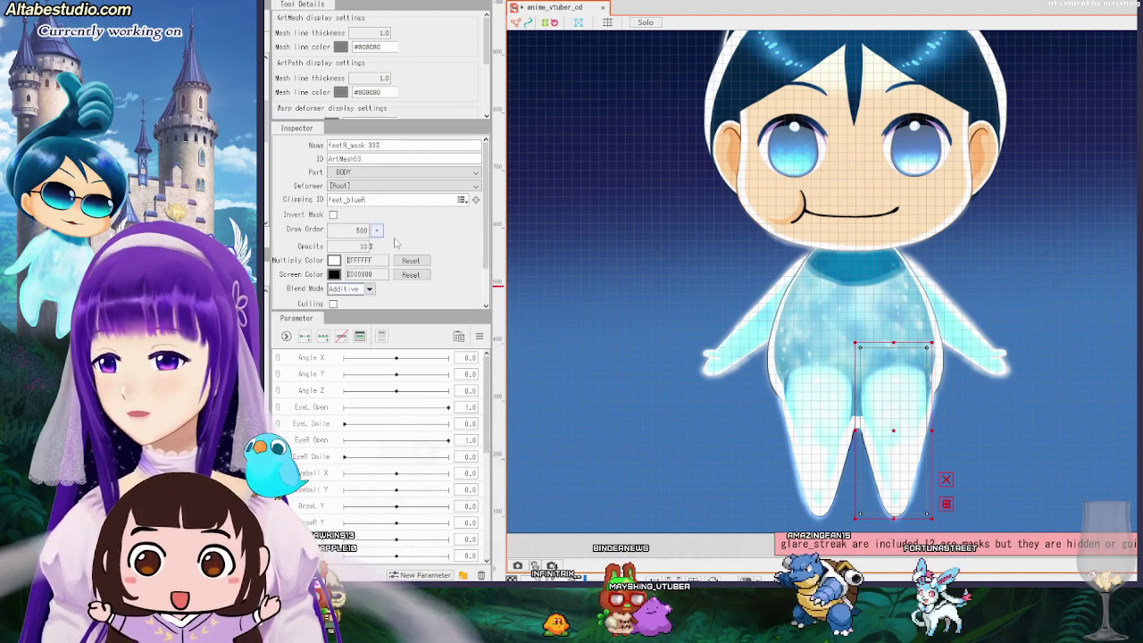
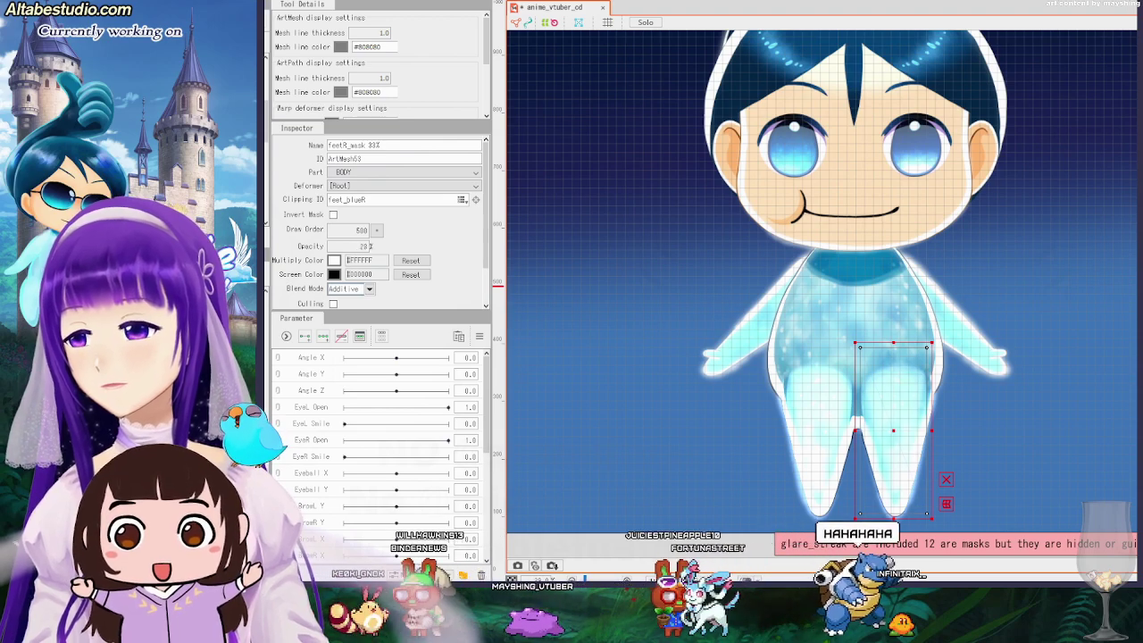
mouse_move(339, 247)
left_mouse_down()
mouse_move(368, 247)
mouse_move(342, 247)
left_mouse_up()
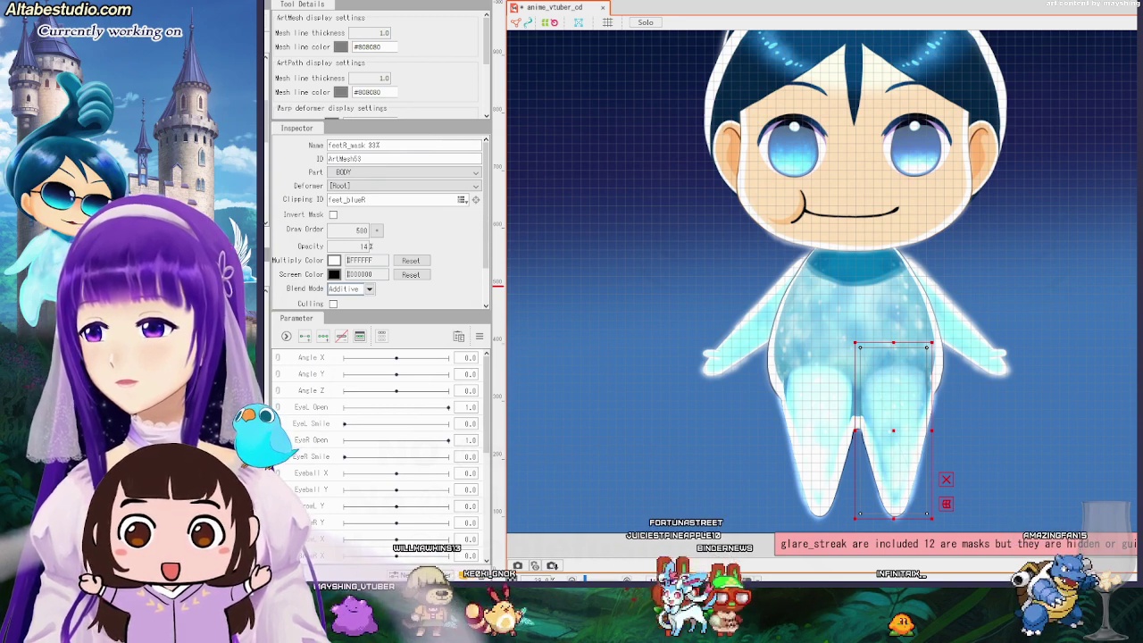
Clip the feetL_sh_86% mesh of the FEETL part to the feet_blueL mesh and set its opacity to 100%.
left_click(833, 408)
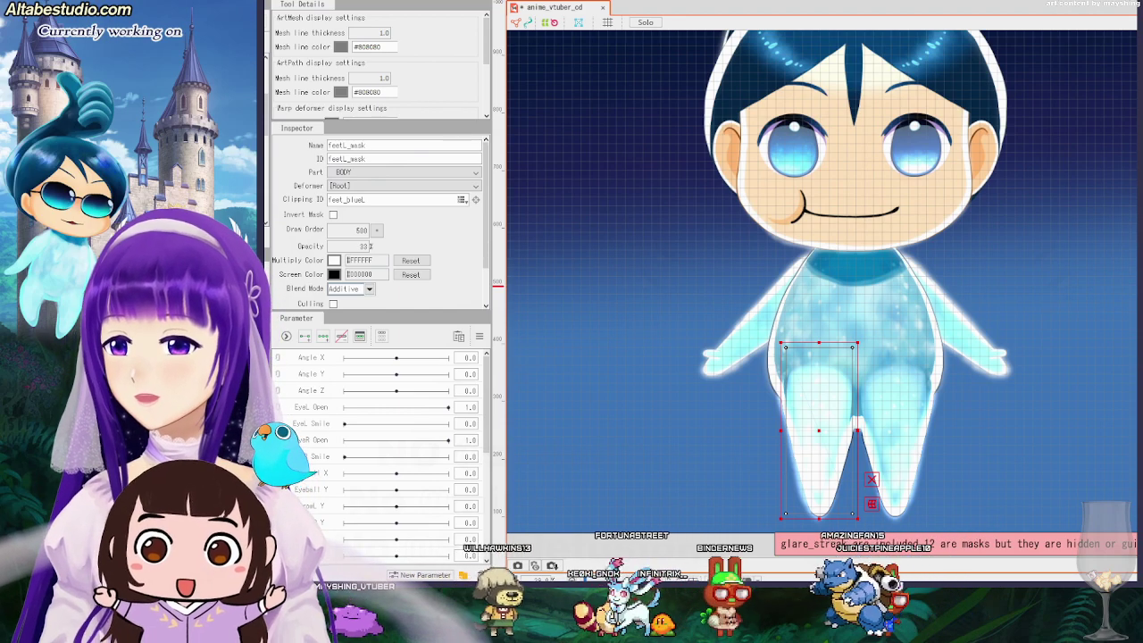
left_click(821, 448)
left_click(814, 455)
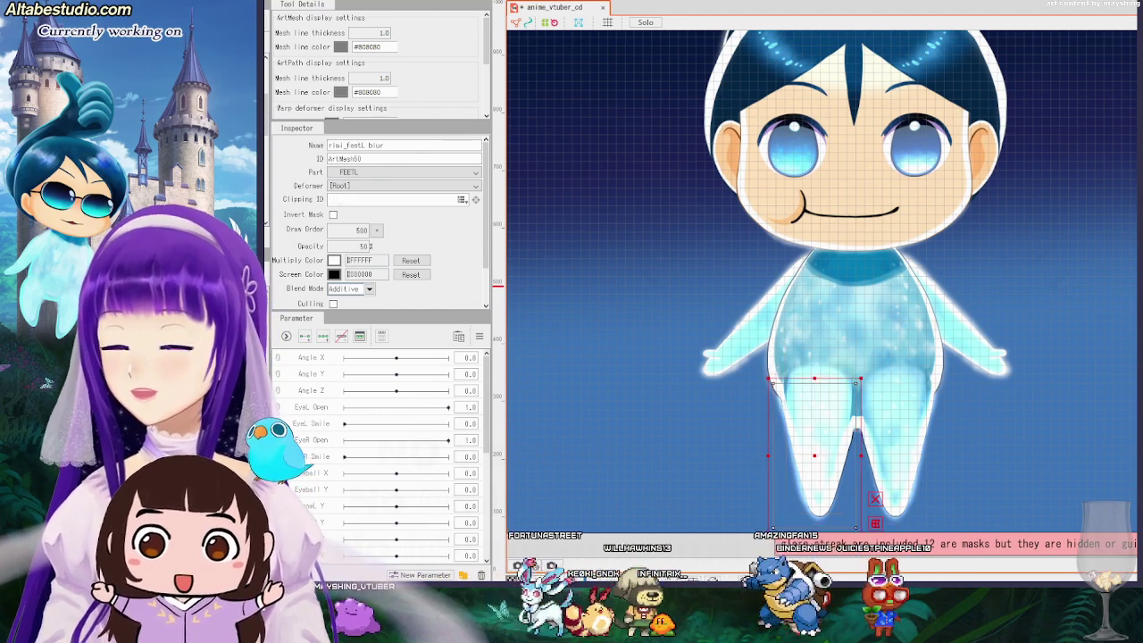
left_click(822, 439)
left_click(821, 448)
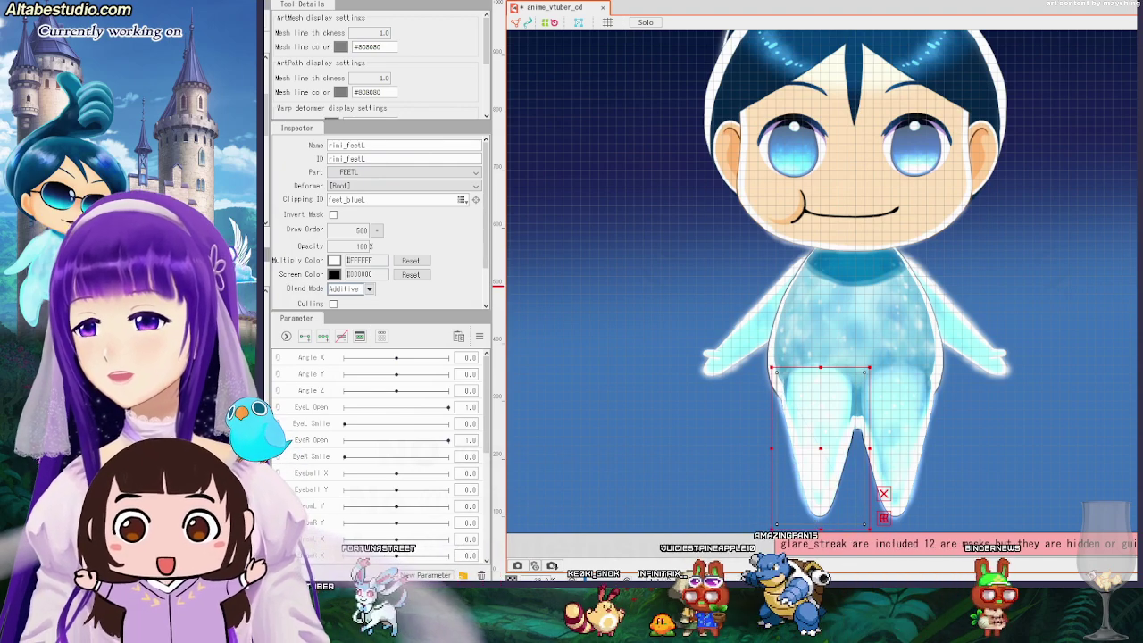
left_click(818, 402)
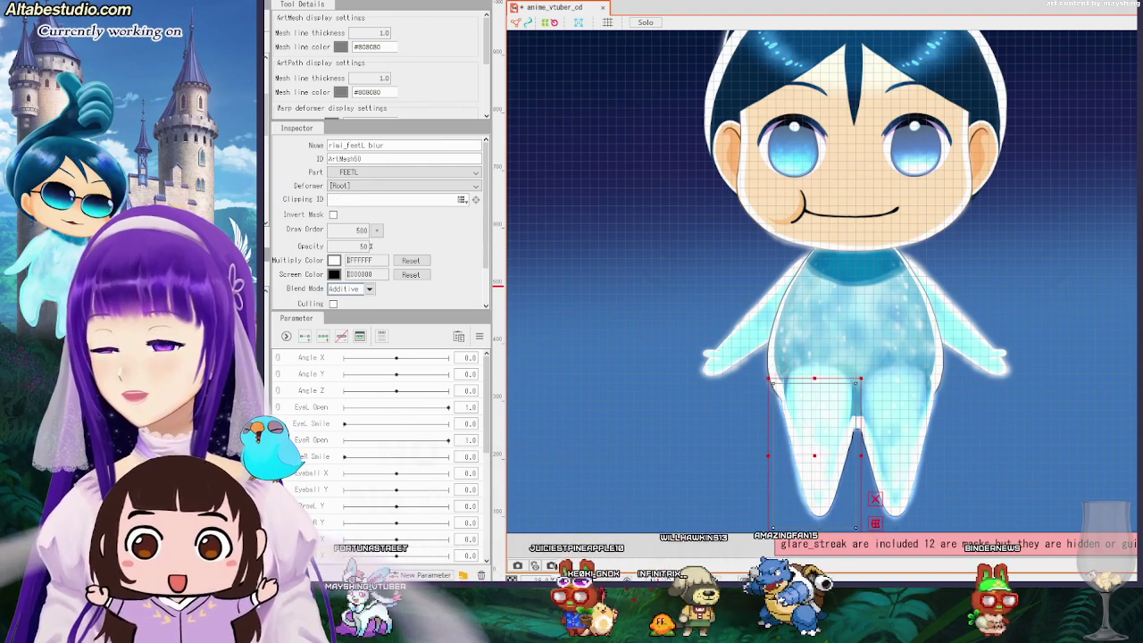
left_click(819, 437)
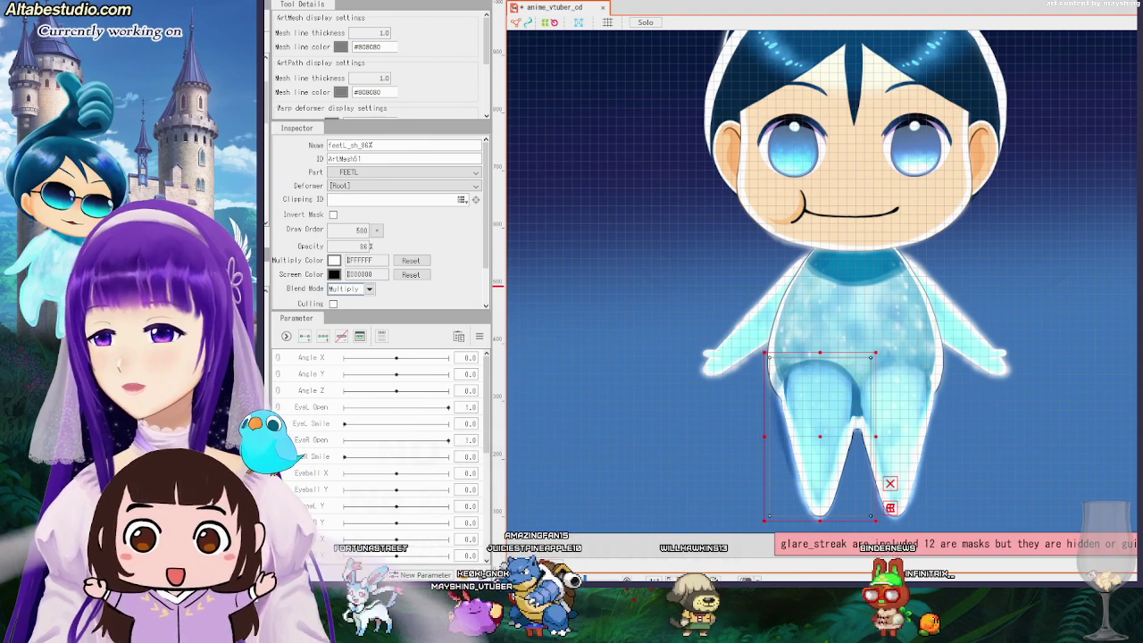
left_click(463, 203)
scroll(471, 368, "down", 5)
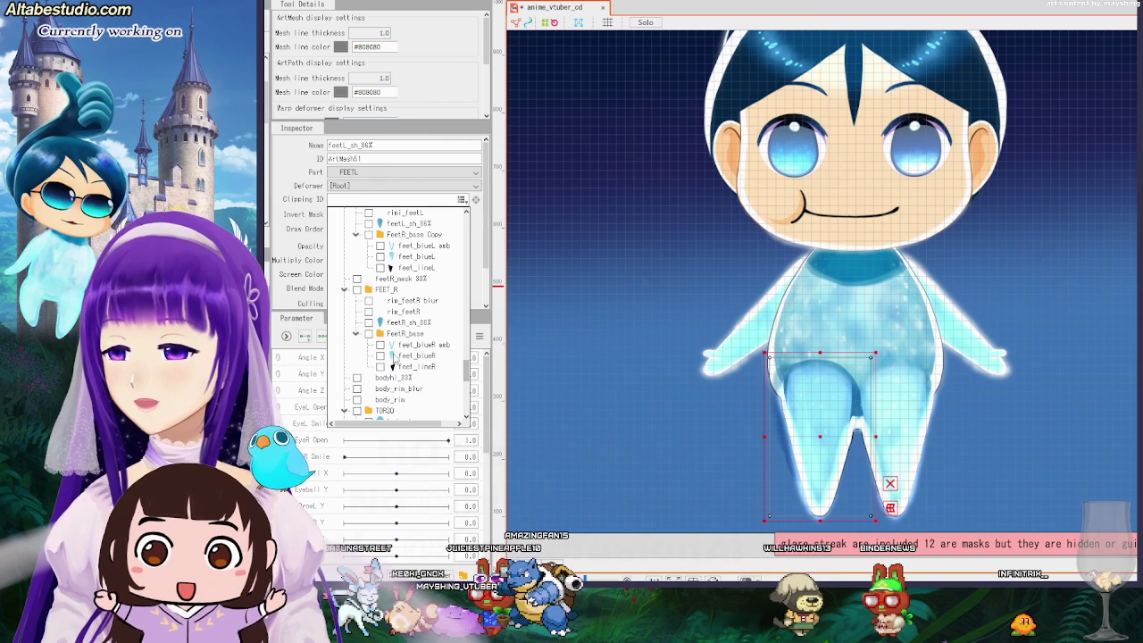
scroll(375, 321, "up", 2)
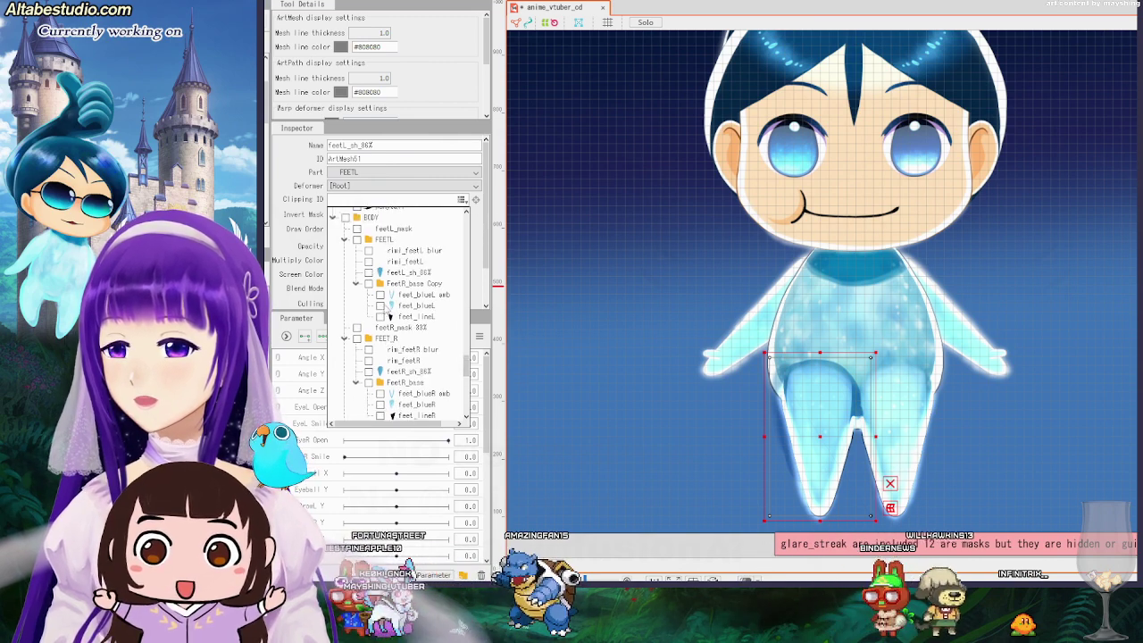
left_click(418, 307)
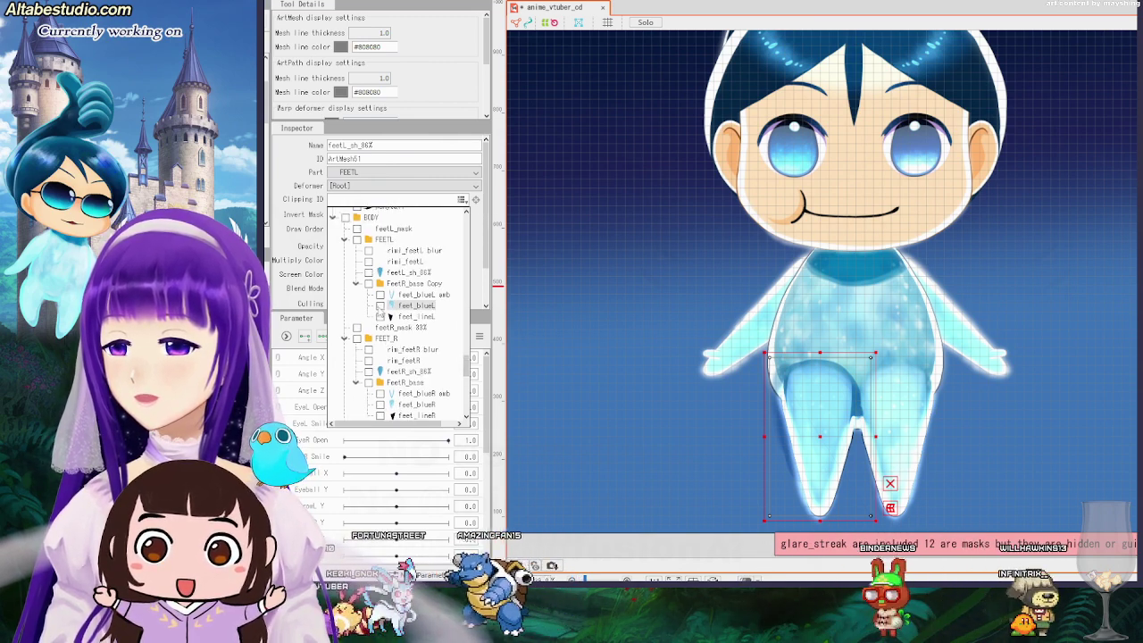
left_click(381, 306)
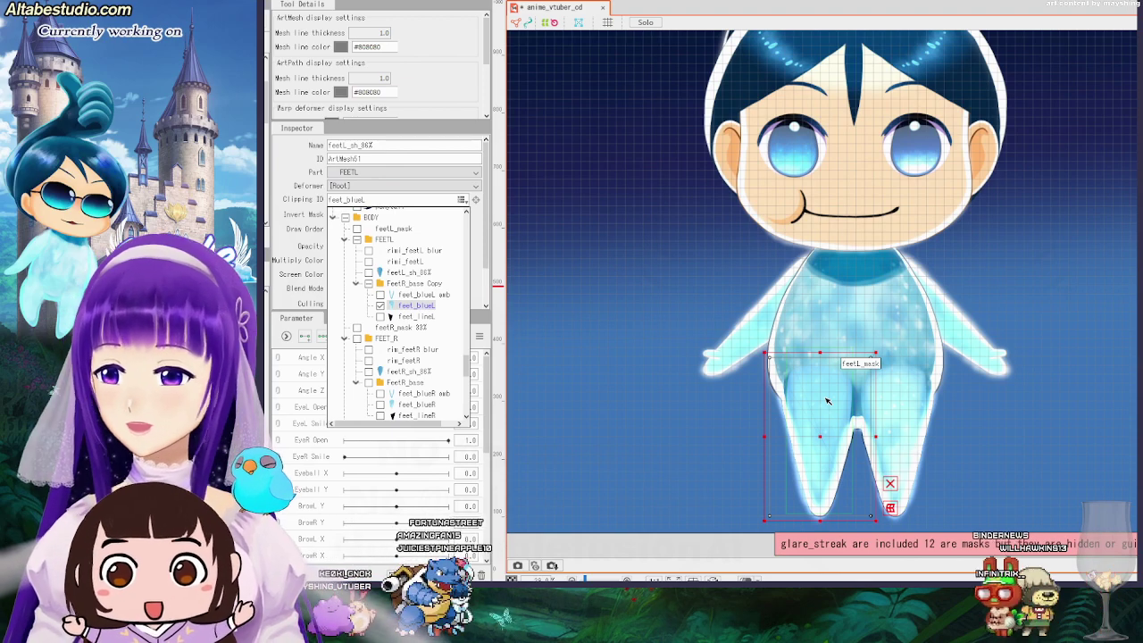
left_click(282, 215)
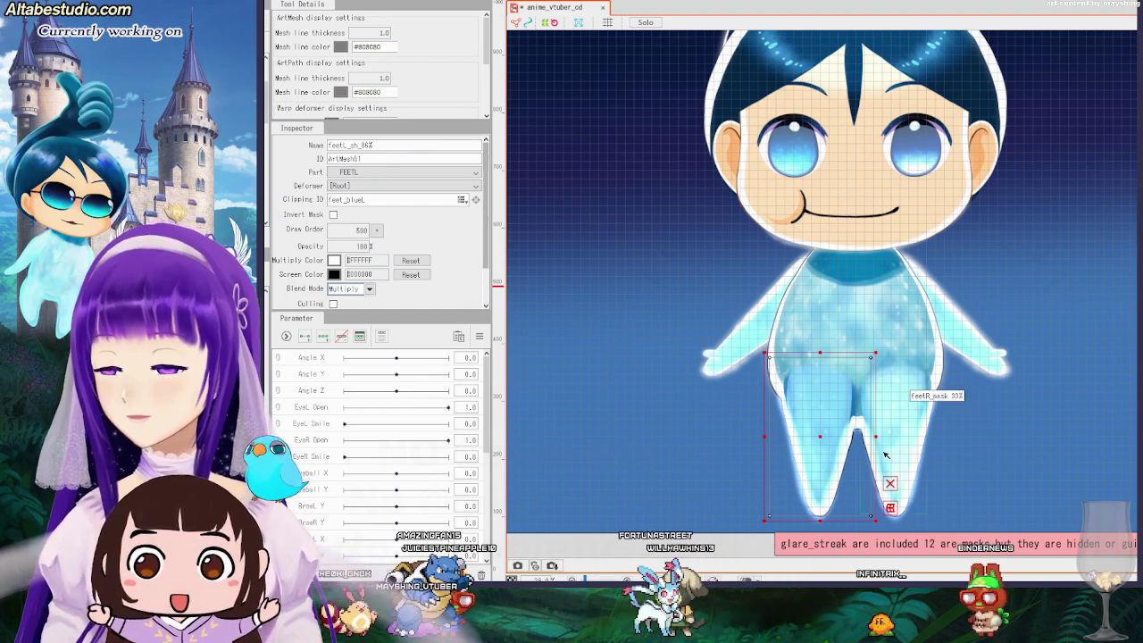
Clip the feetR_sh_86% mesh of the FEET_R part to the feet_blueR mesh and set its opacity to 50%.
left_click(898, 401)
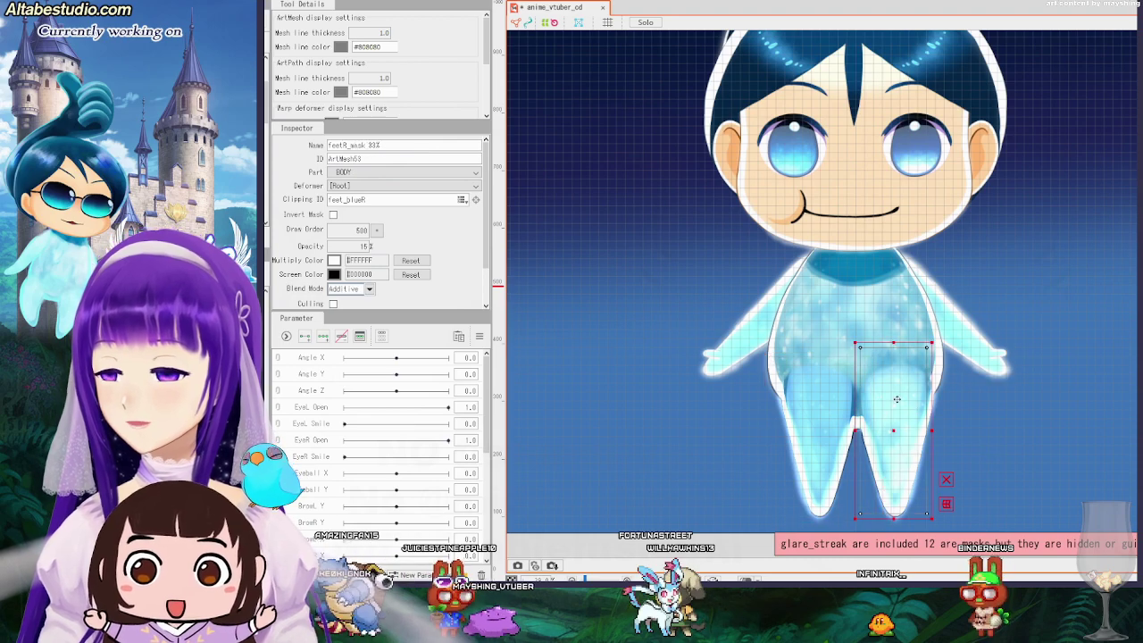
left_click(820, 418)
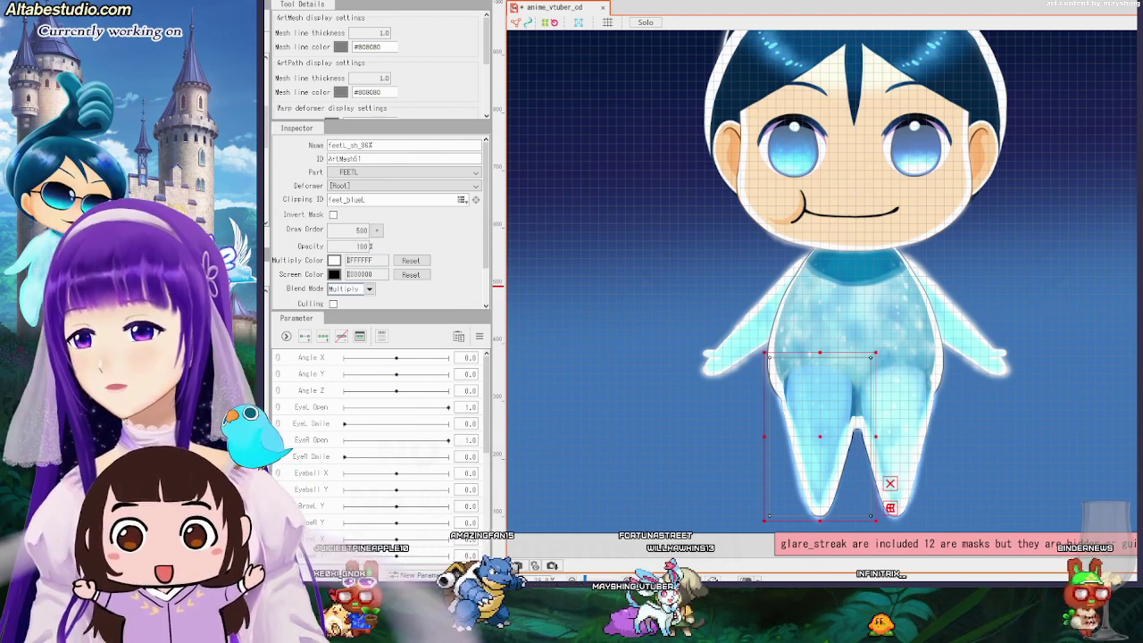
left_click(895, 415)
key("ctrl+z")
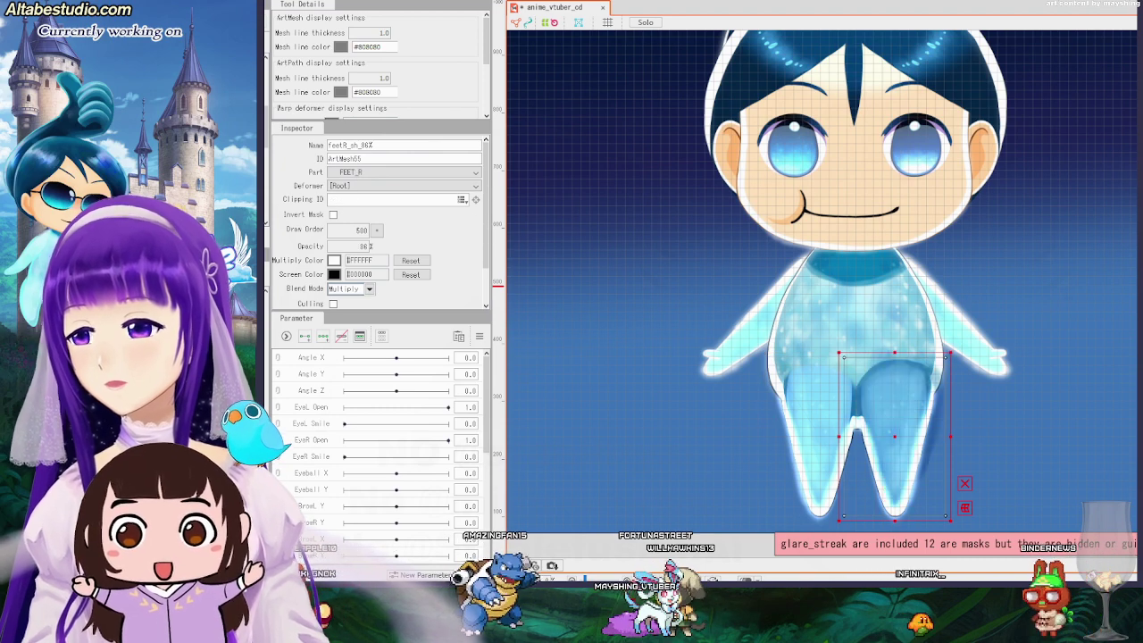
left_click(461, 199)
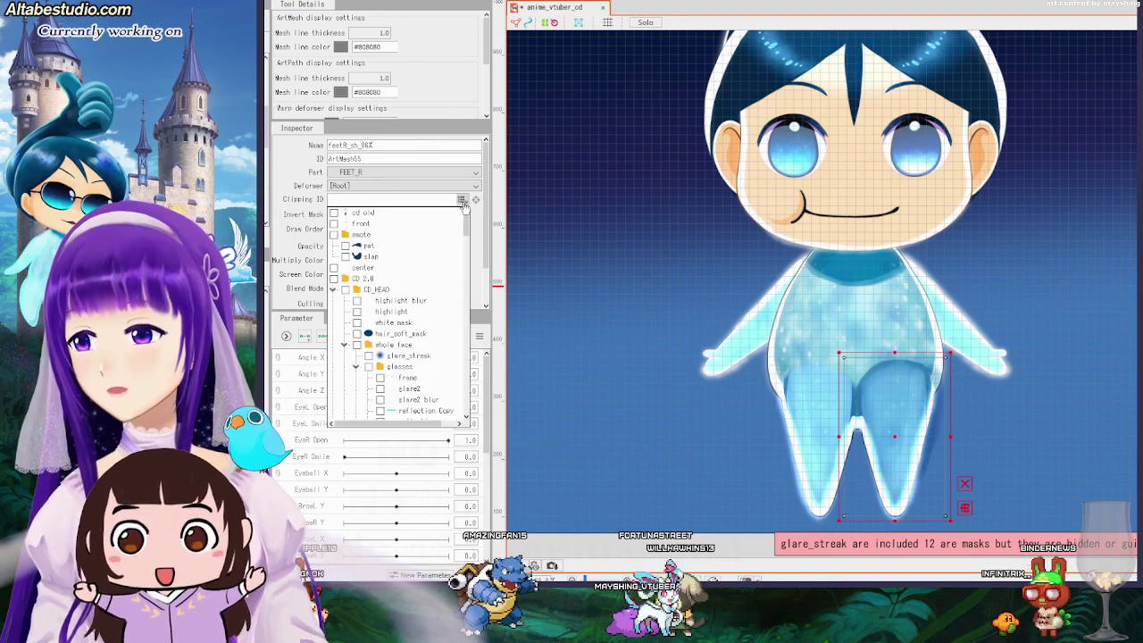
left_click_drag(466, 232, 471, 370)
left_click(380, 373)
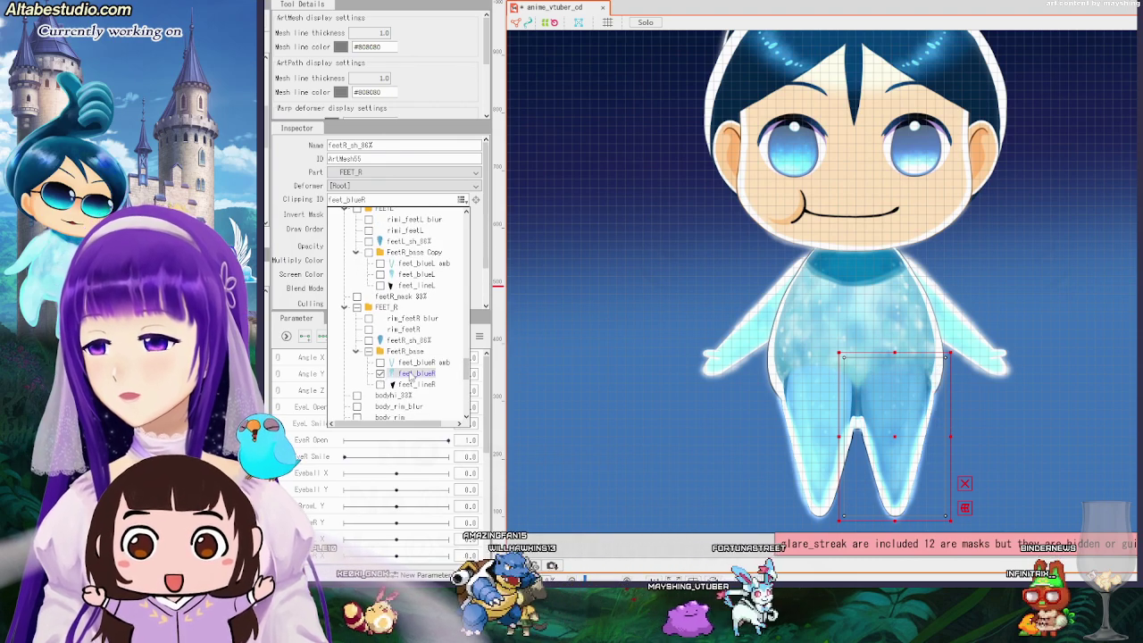
left_click(481, 248)
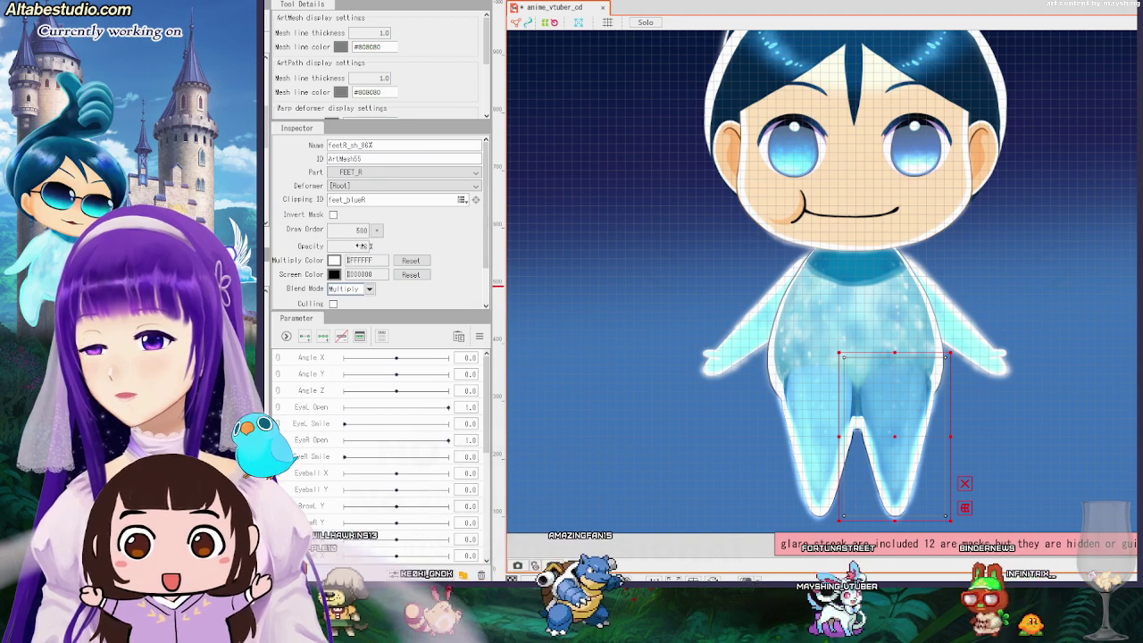
left_click_drag(366, 245, 336, 245)
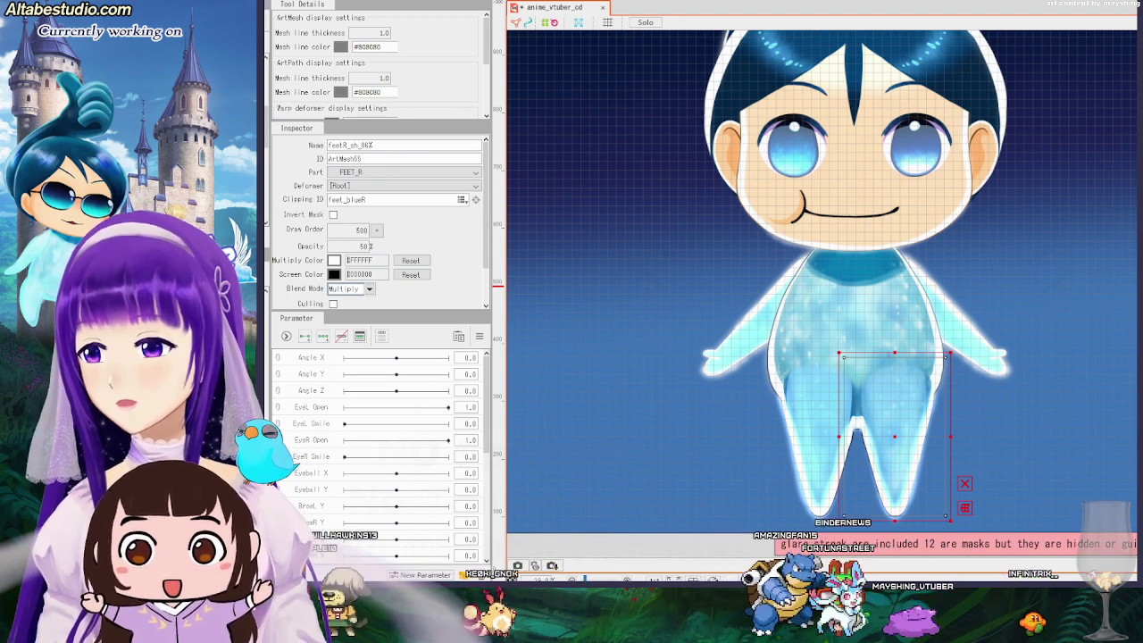
Show the body sh mesh of the TORSO part and set its opacity to 31%.
left_click(799, 397)
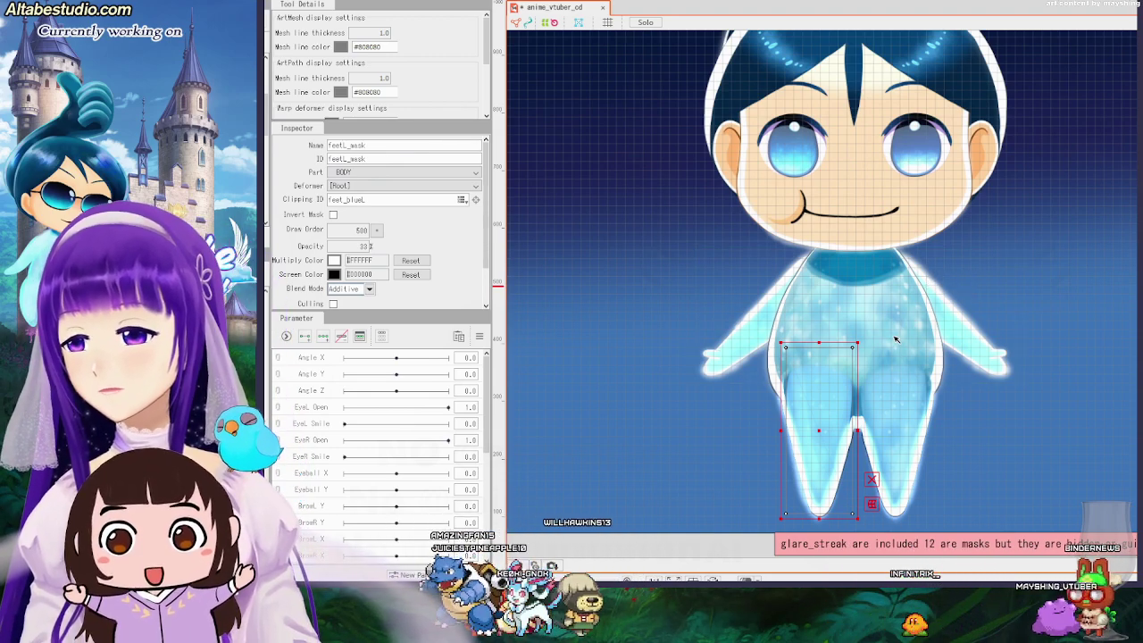
left_click(896, 339)
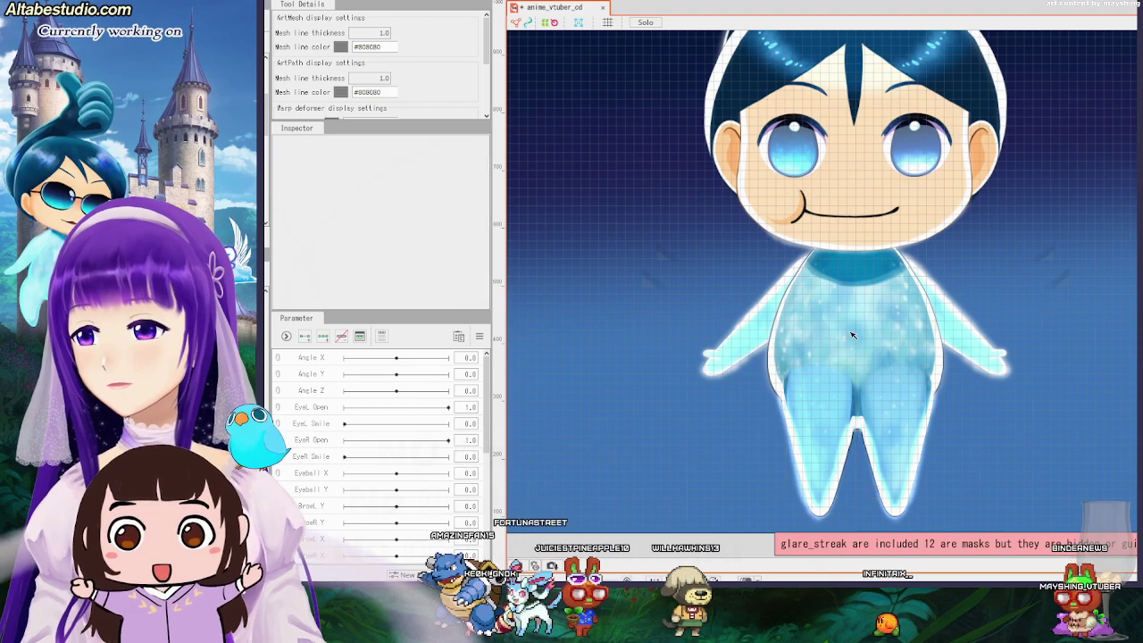
right_click(873, 353)
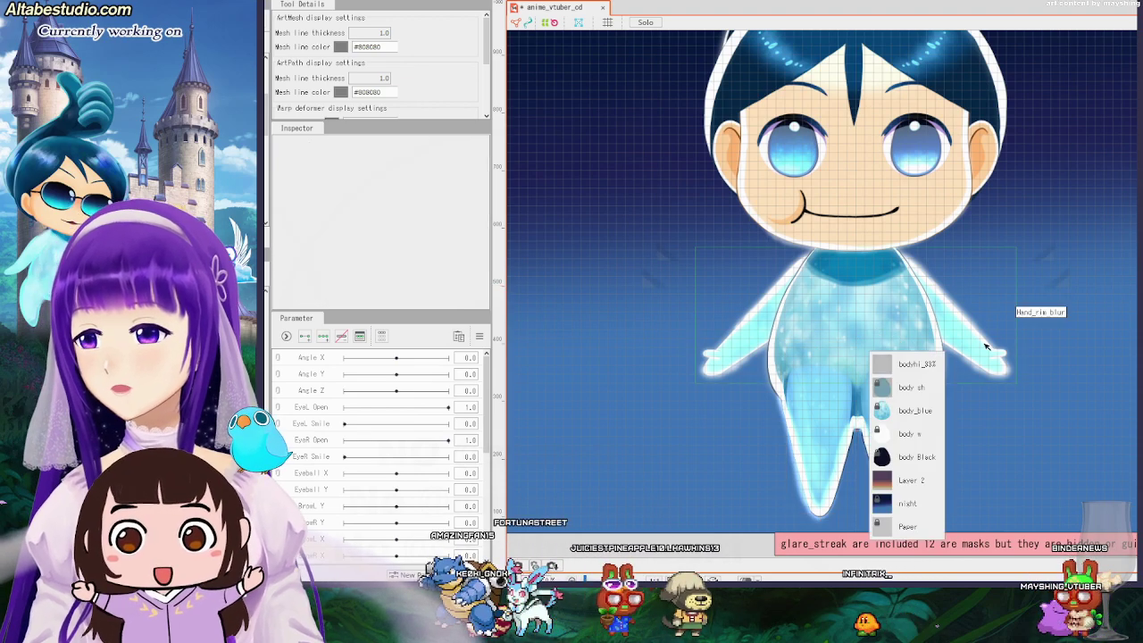
left_click(910, 386)
left_click(687, 294)
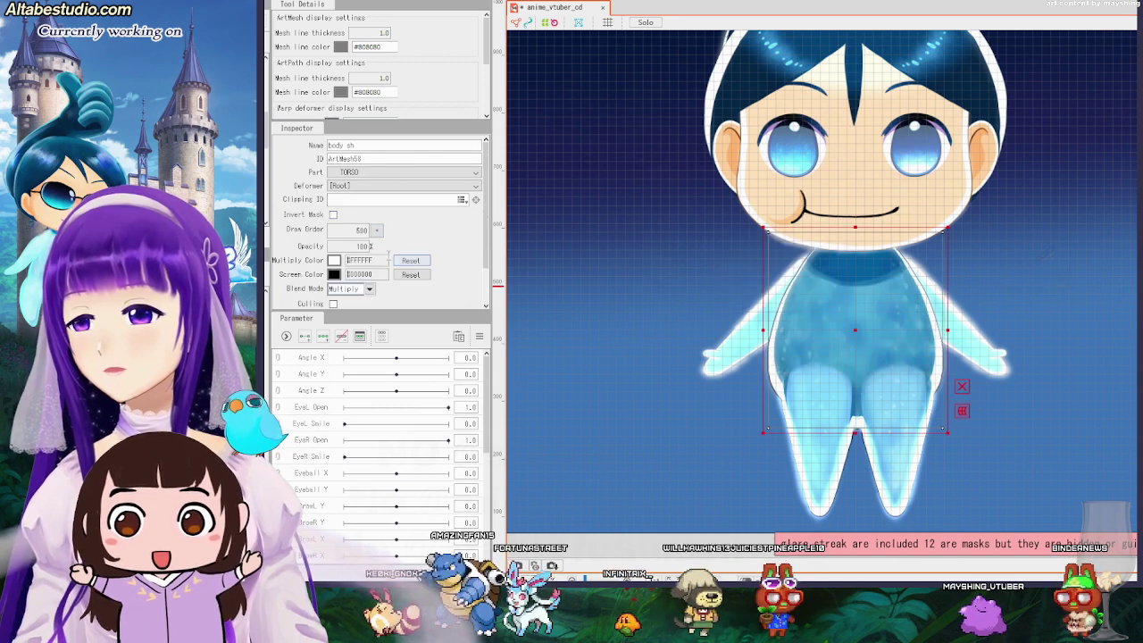
scroll(350, 247, "down", 8)
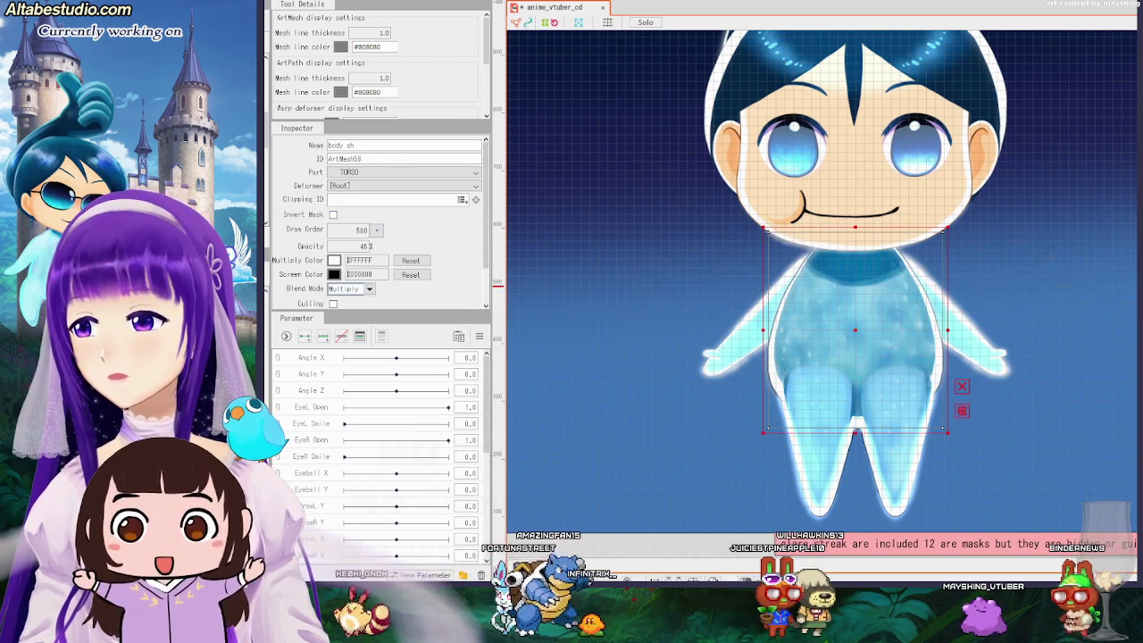
left_click_drag(350, 246, 369, 246)
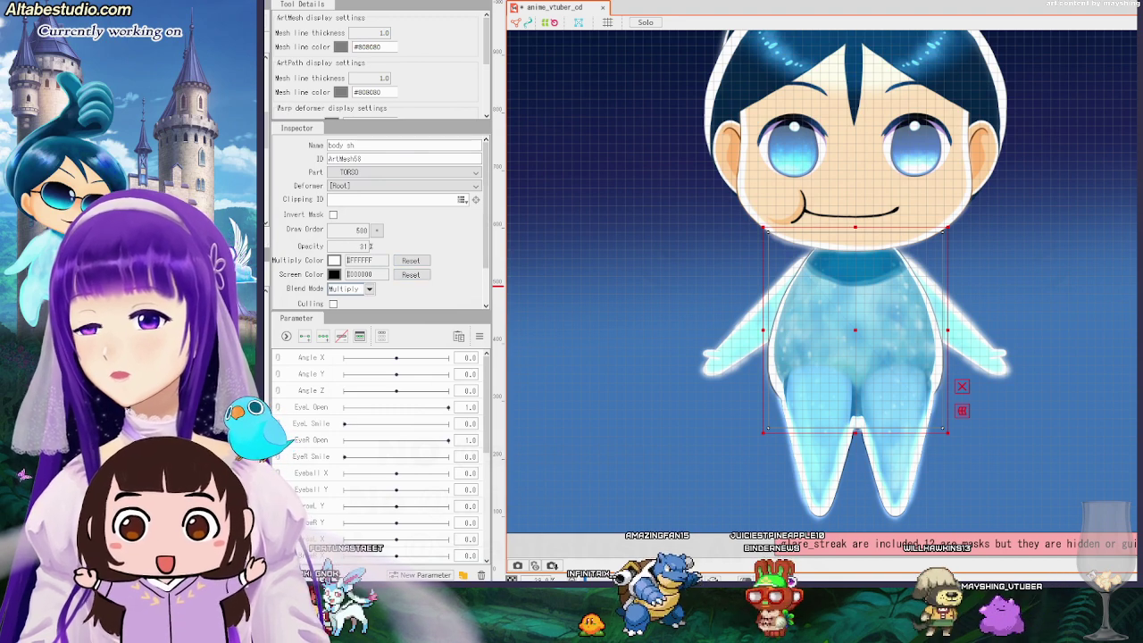
key("ctrl+h")
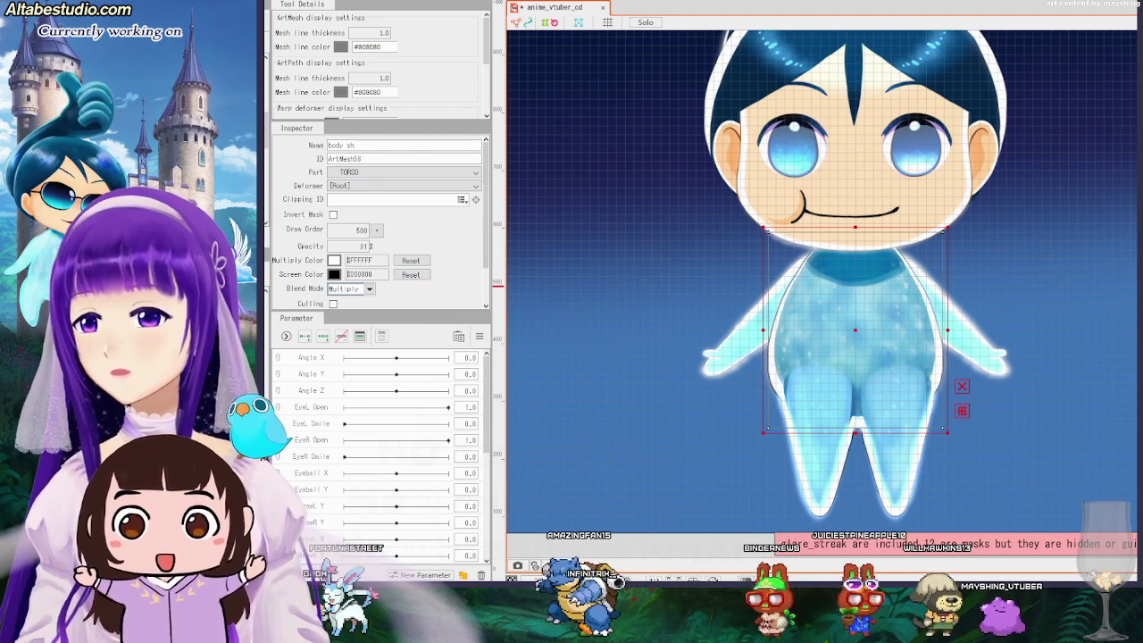
Move the neck sh mesh of the TORSO part slightly upward toward the chin and clear the selection.
left_click(859, 338)
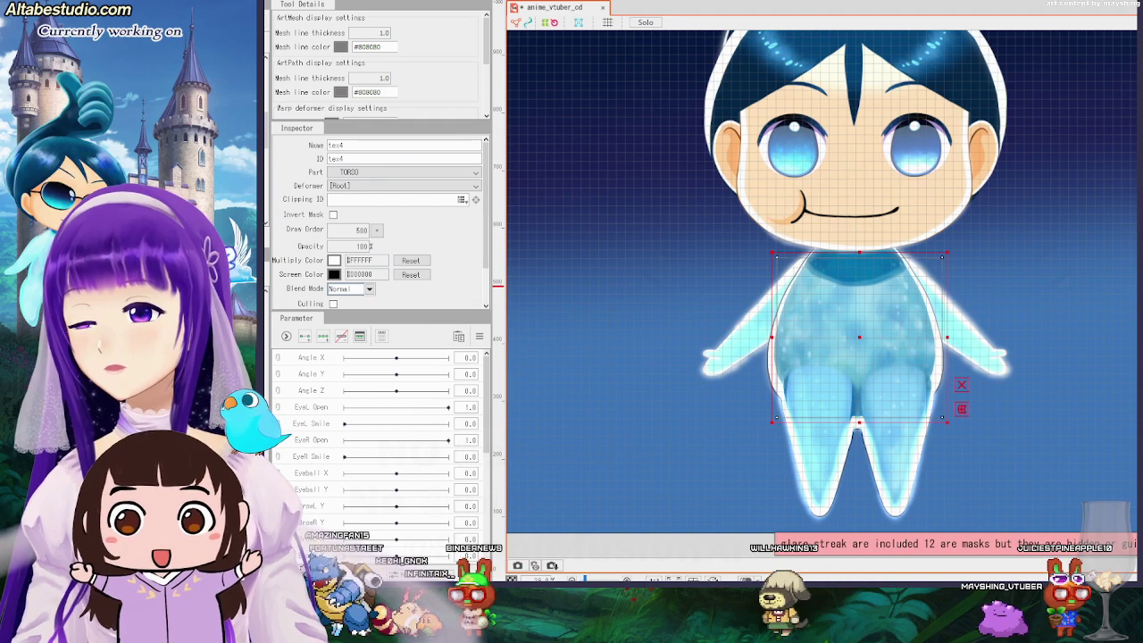
left_click(857, 266)
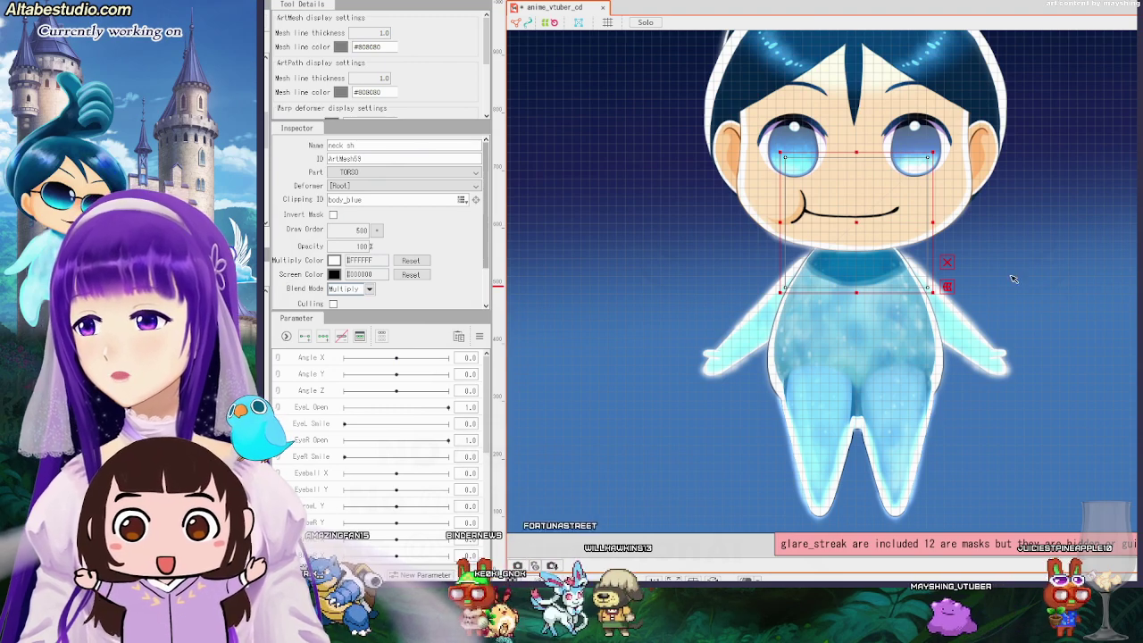
mouse_move(857, 239)
left_mouse_down()
mouse_move(816, 226)
mouse_move(857, 219)
left_mouse_up()
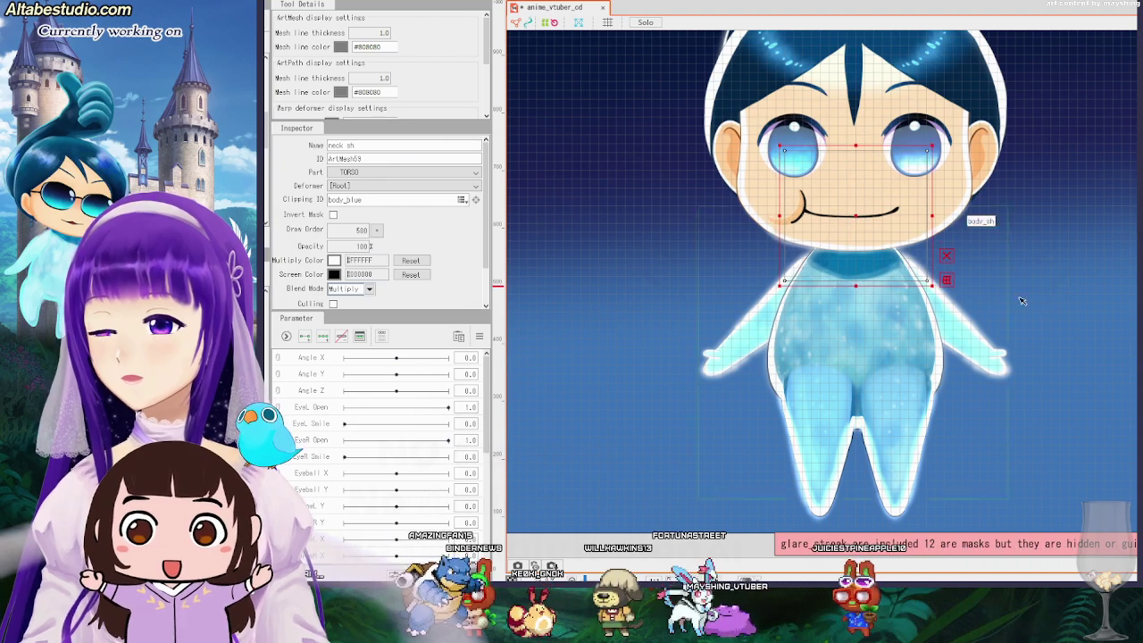
left_click(1062, 304)
Try shifting the HEAD warp deformer down over the torso, and move it back to about its starting position.
scroll(1053, 306, "down", 3)
scroll(1050, 308, "up", 3)
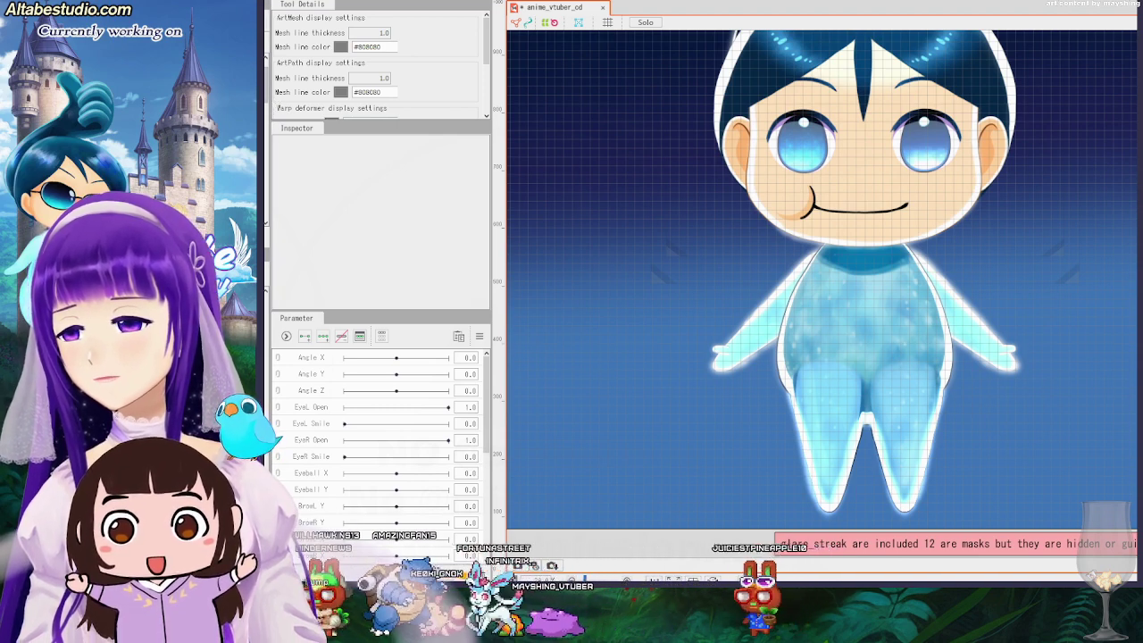
left_click(832, 232)
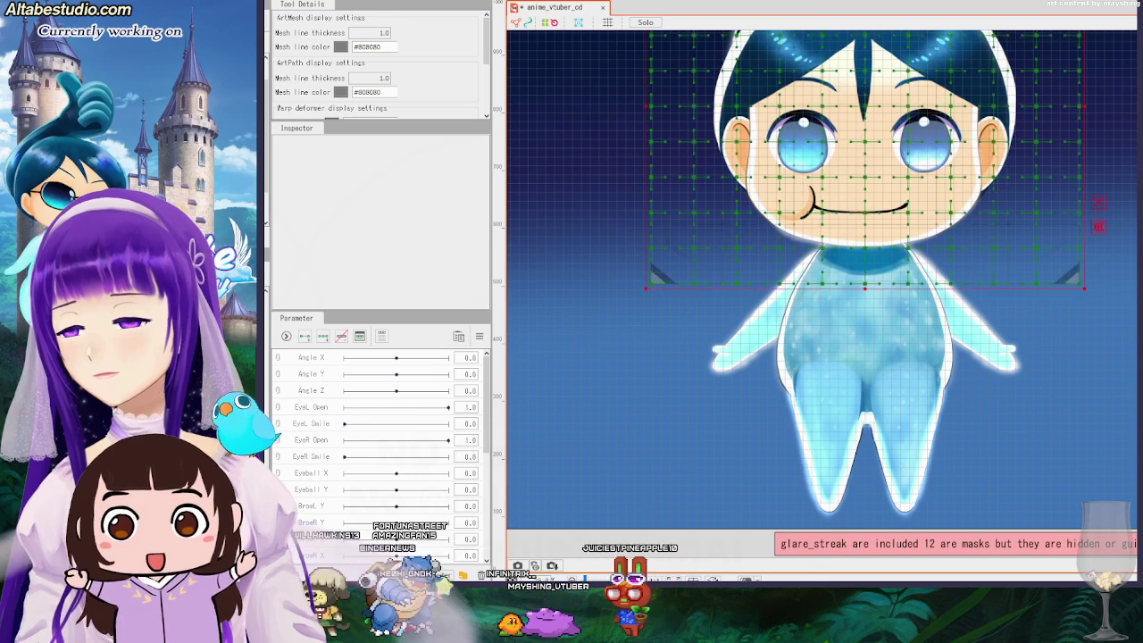
scroll(884, 220, "up", 3)
scroll(885, 221, "down", 3)
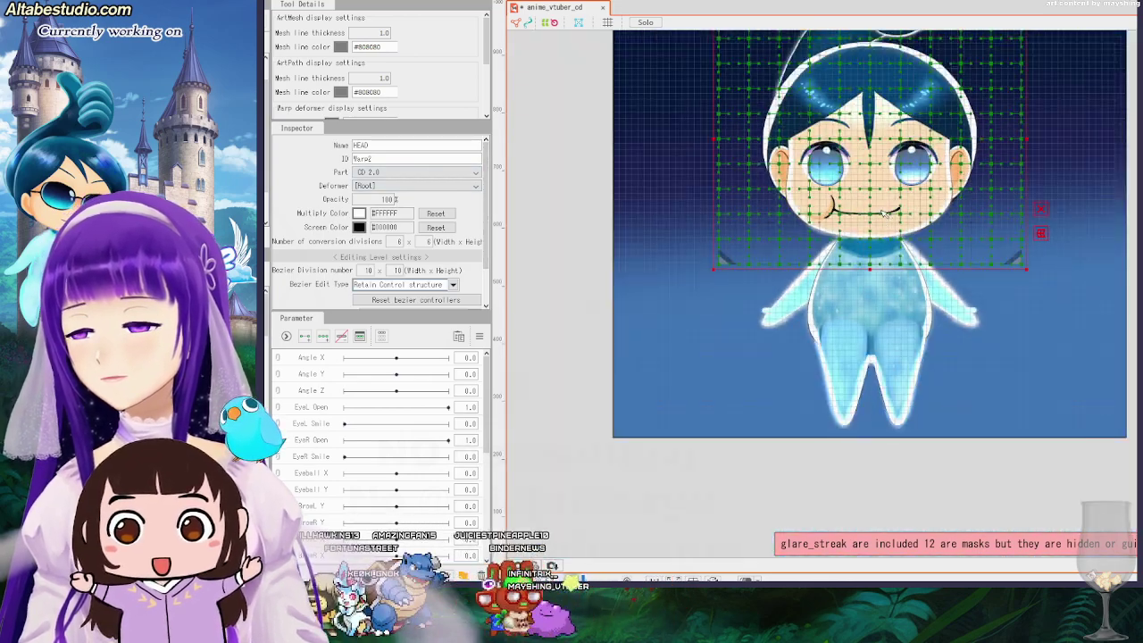
left_click_drag(864, 112, 830, 125)
left_click_drag(810, 169, 857, 156)
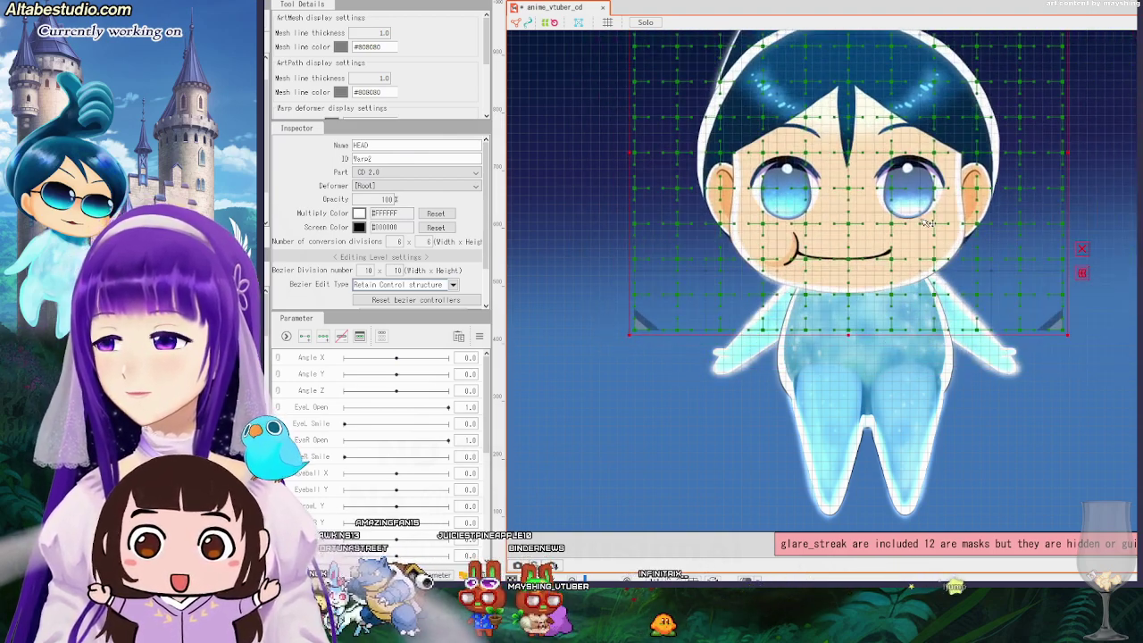
left_click_drag(905, 245, 922, 201)
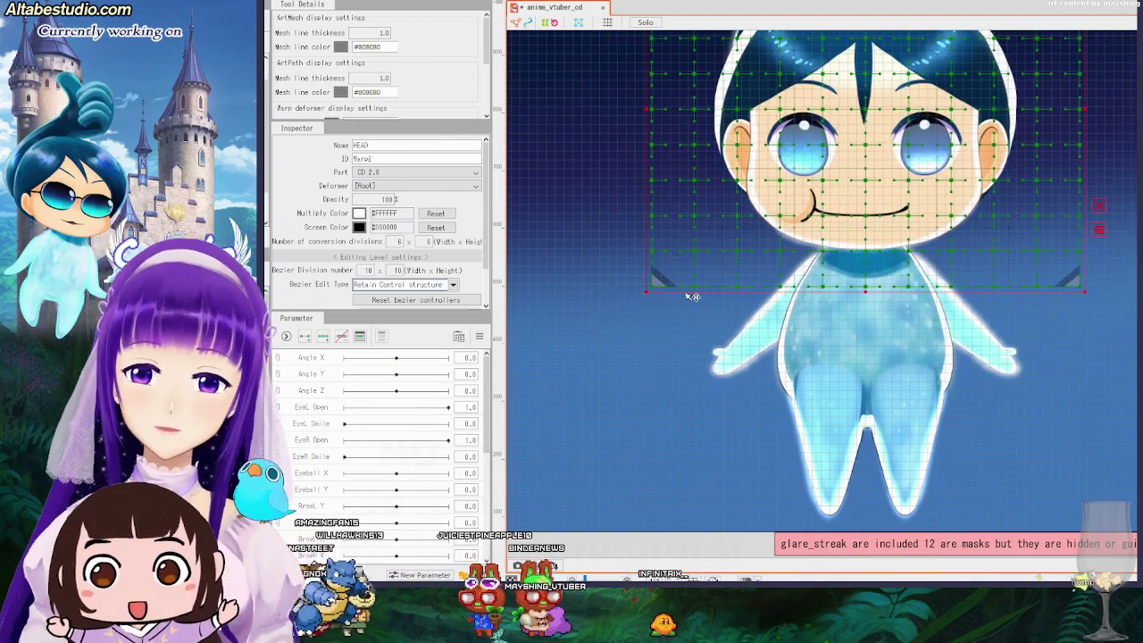
Clear the HEAD deformer selection and save the anime_vtuber_cd model.
scroll(864, 355, "down", 2)
left_click_drag(984, 411, 1002, 485)
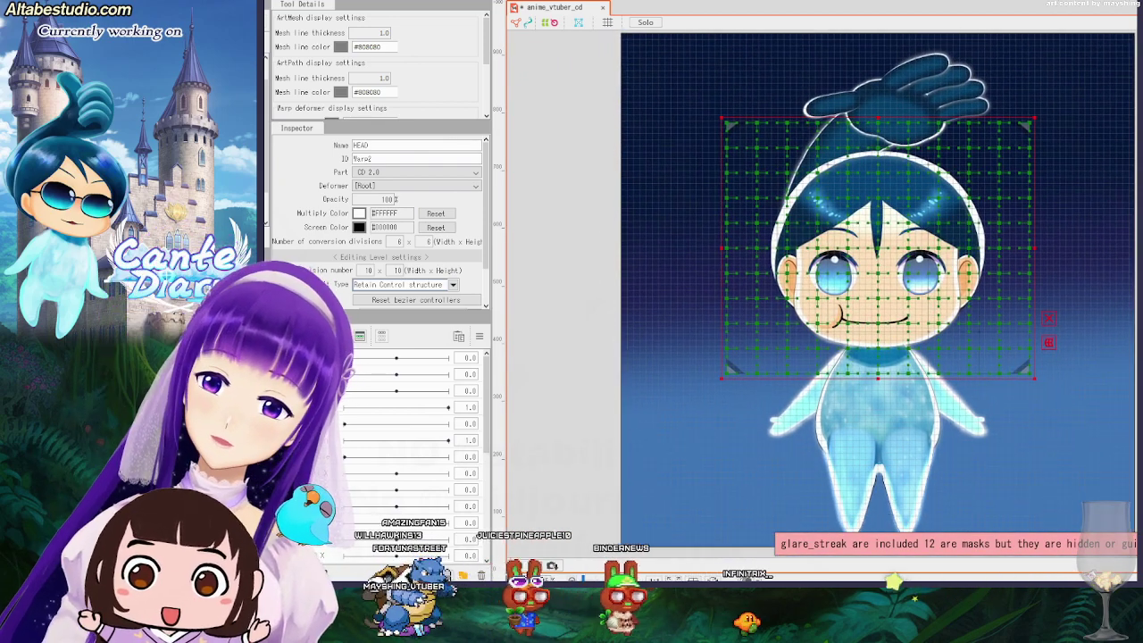
left_click(1020, 420)
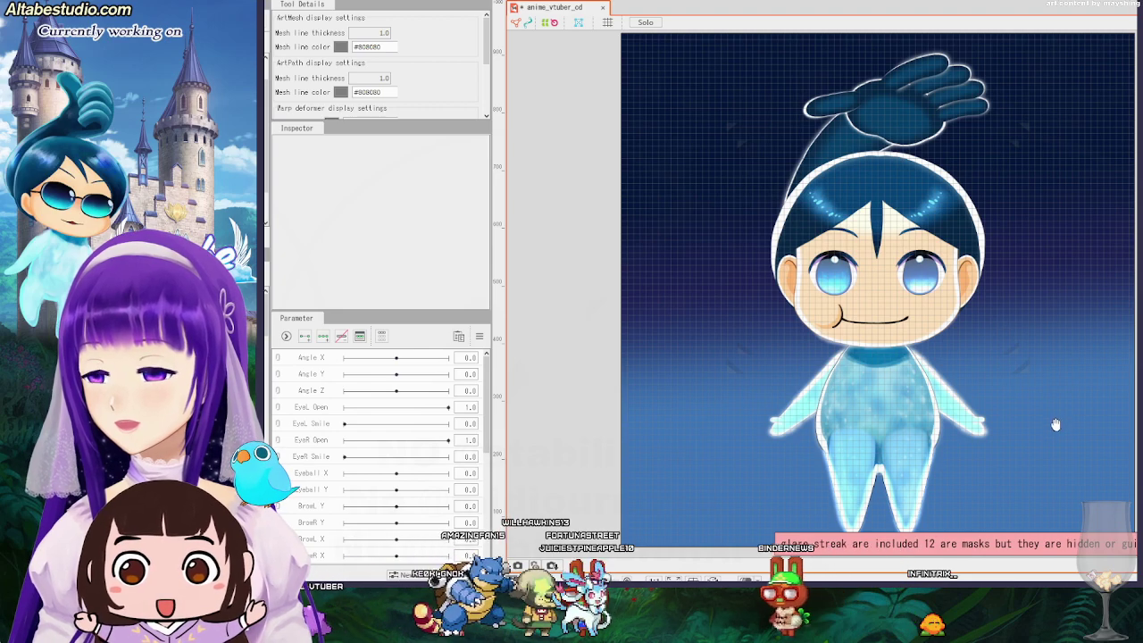
mouse_move(1055, 424)
left_mouse_down()
mouse_move(1052, 378)
mouse_move(1051, 429)
mouse_move(1064, 422)
left_mouse_up()
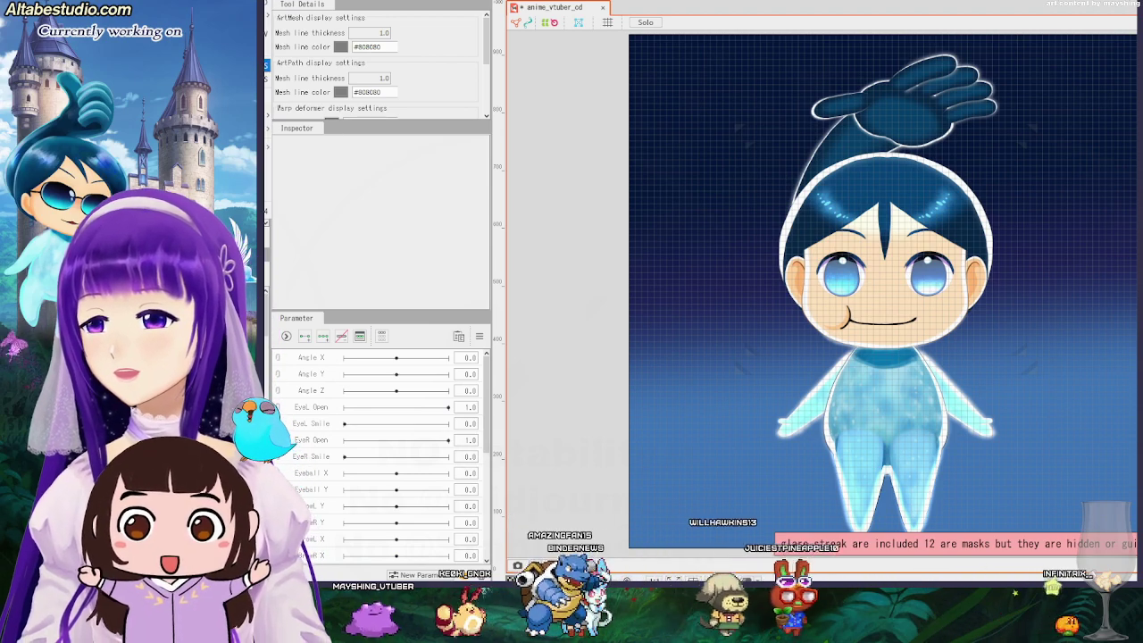
key("ctrl+s")
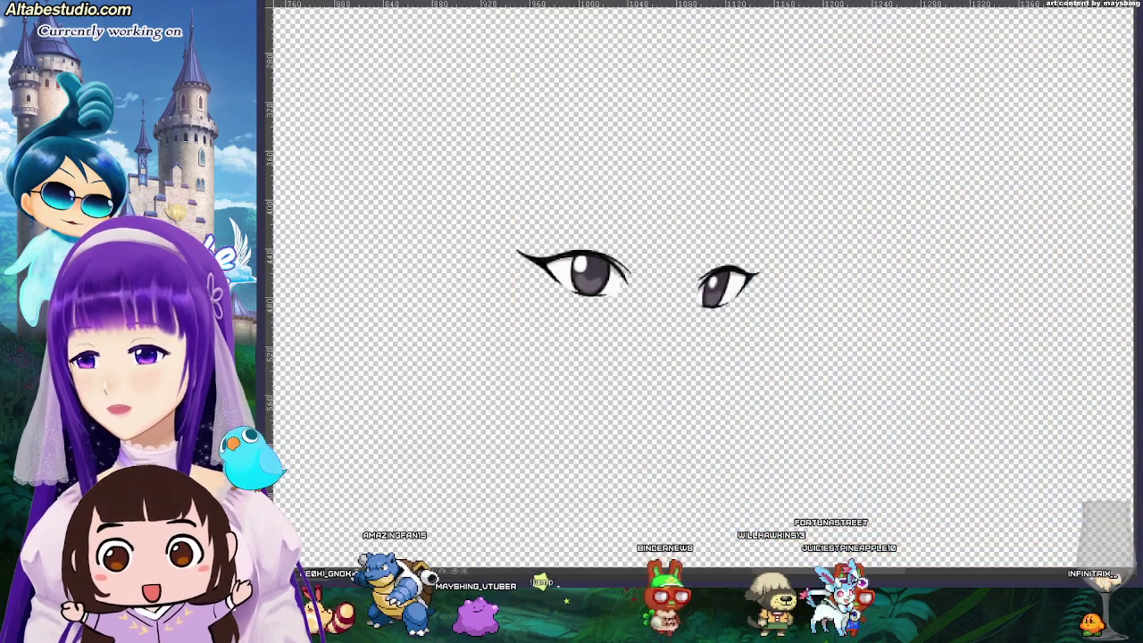
Look over the eye drawing in the painting program and switch to the document with the arm-pose notes and body sketch.
left_click_drag(589, 295, 743, 329)
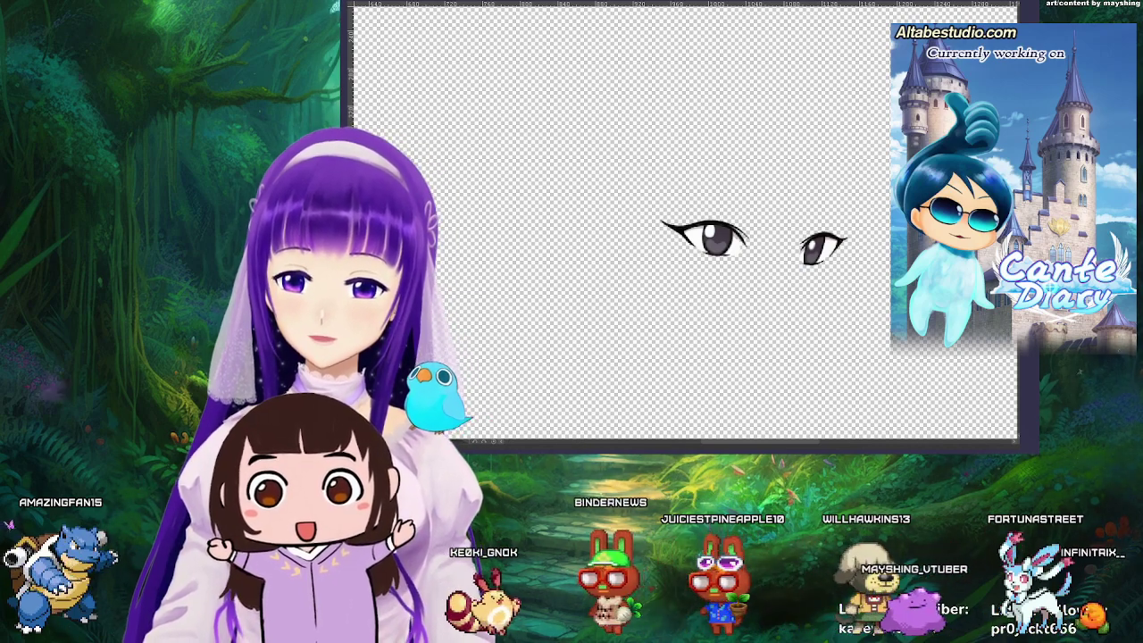
mouse_move(732, 259)
left_mouse_down()
mouse_move(693, 273)
mouse_move(682, 246)
mouse_move(640, 245)
left_mouse_up()
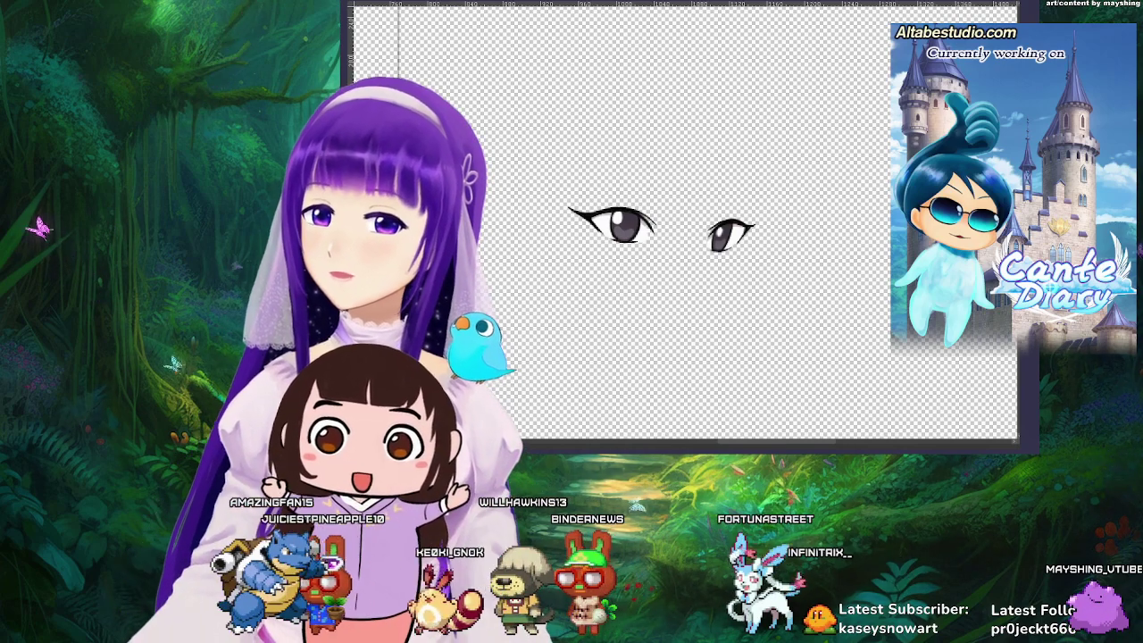
key("Escape")
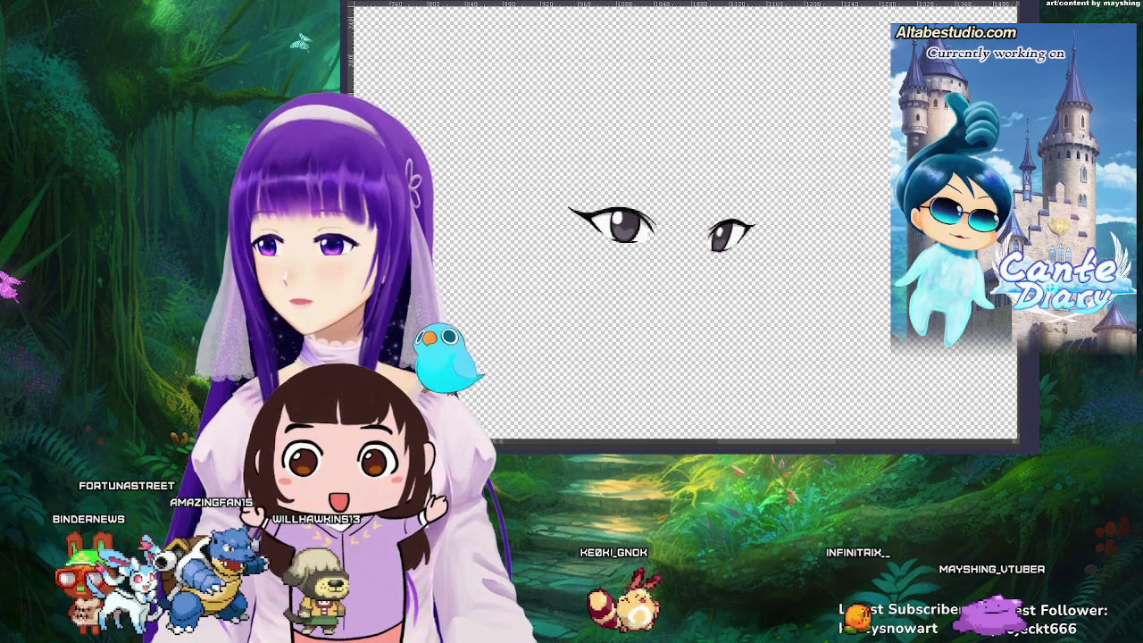
key("ctrl+Tab")
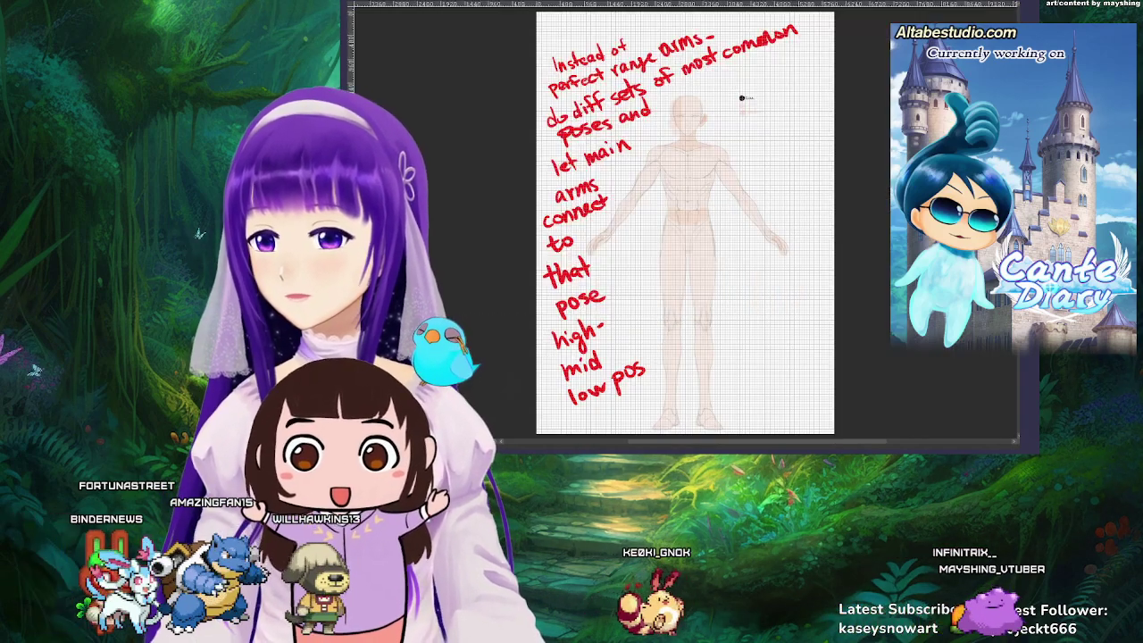